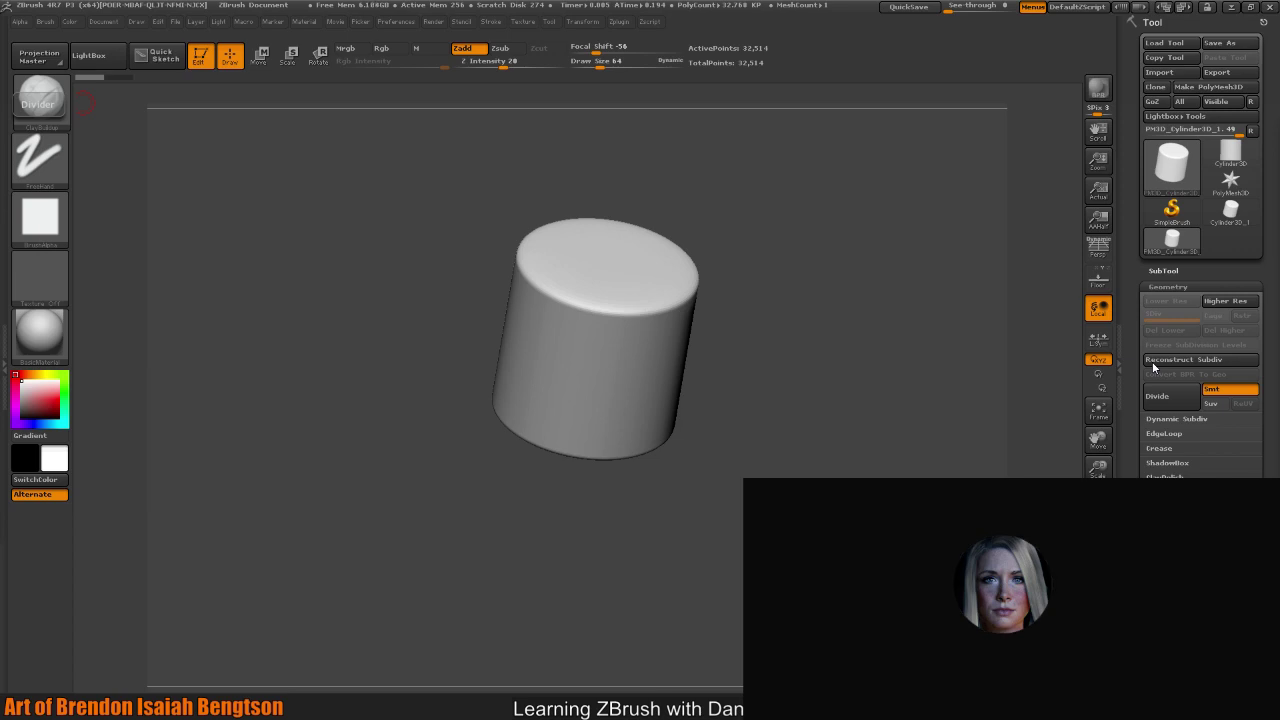
- Orbit and frame the cylinder to inspect it from front, side and top angles
mouse_move(724, 474)
mouse_down()
mouse_move(755, 478)
mouse_move(724, 487)
mouse_move(739, 461)
mouse_up()
key(f)
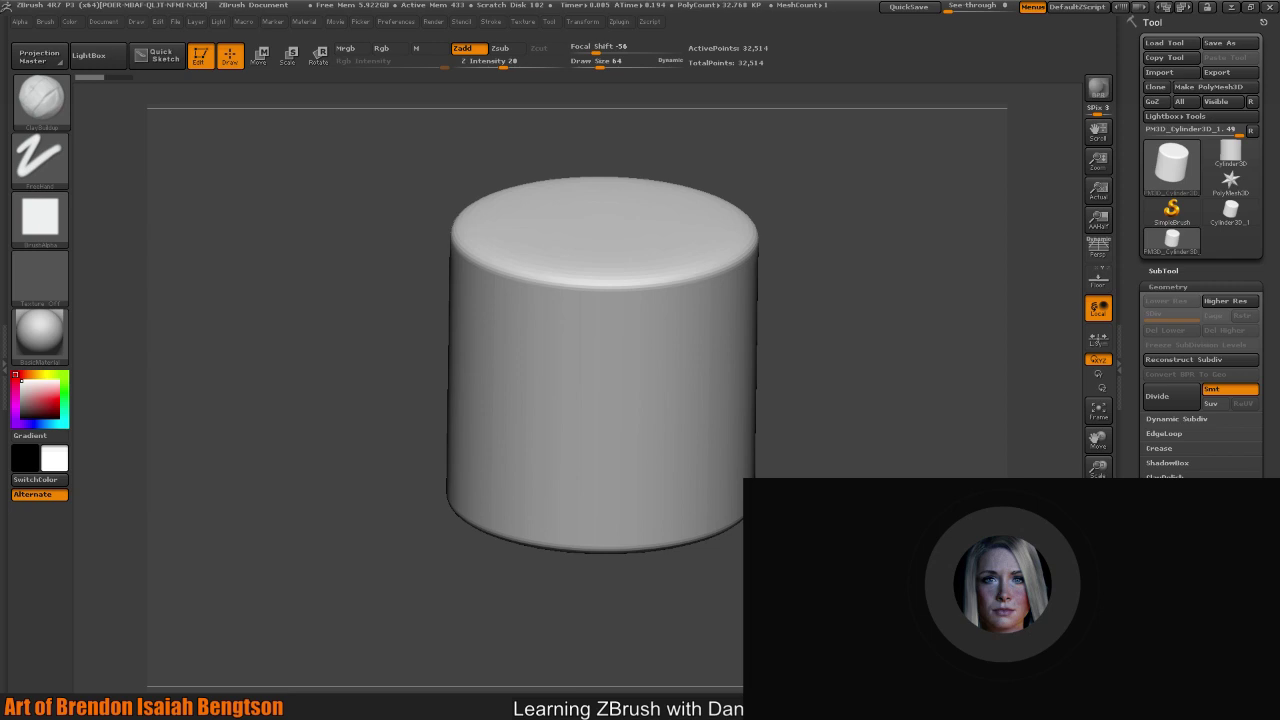
drag(740, 482, 736, 346)
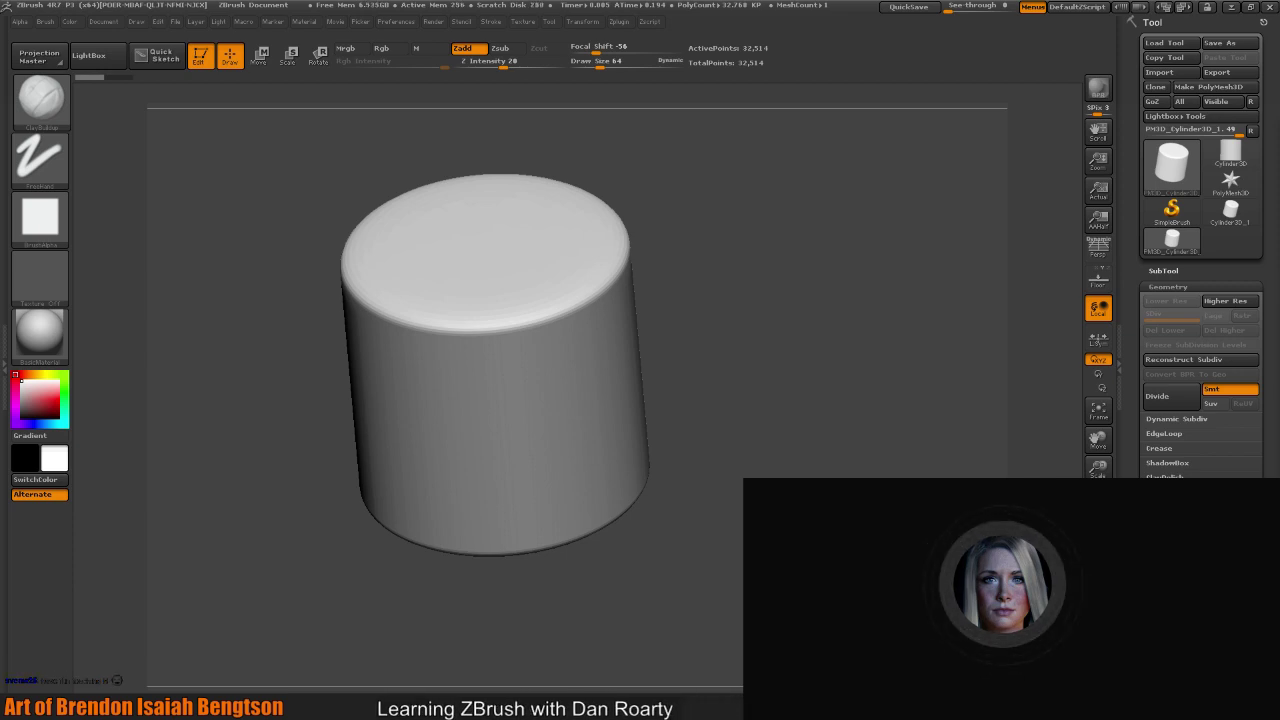
mouse_move(750, 558)
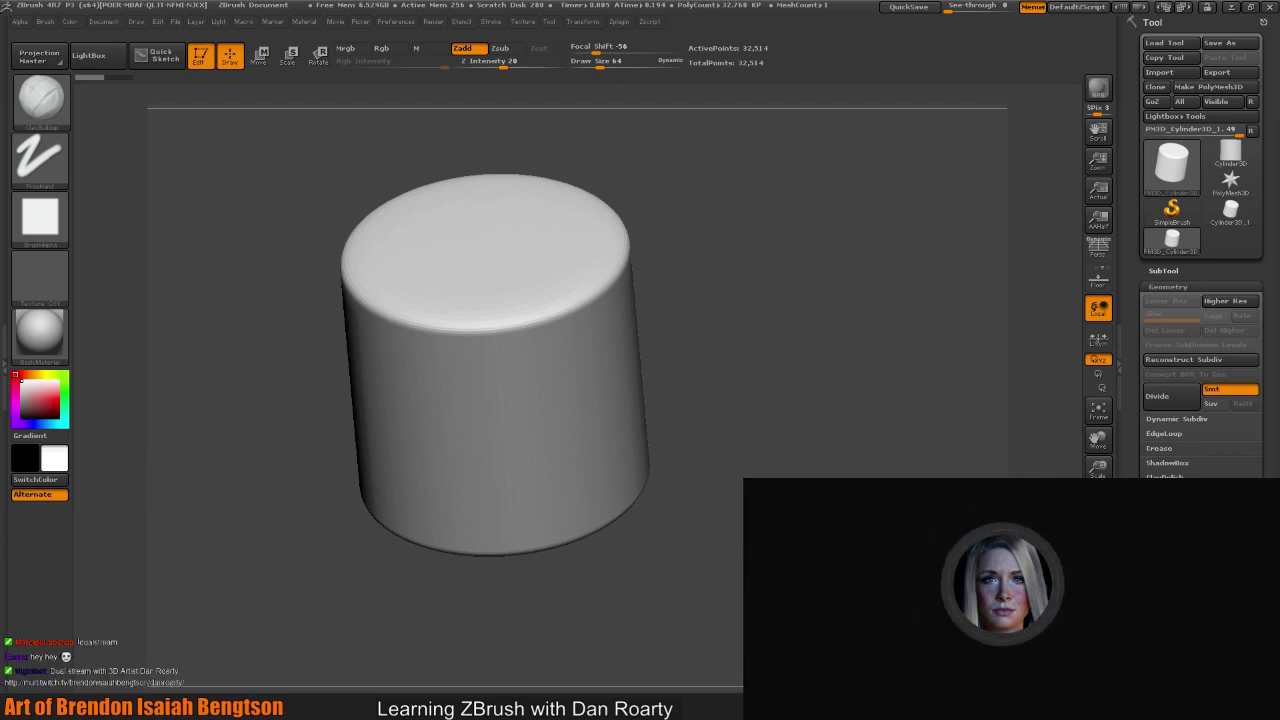
drag(782, 474, 762, 422)
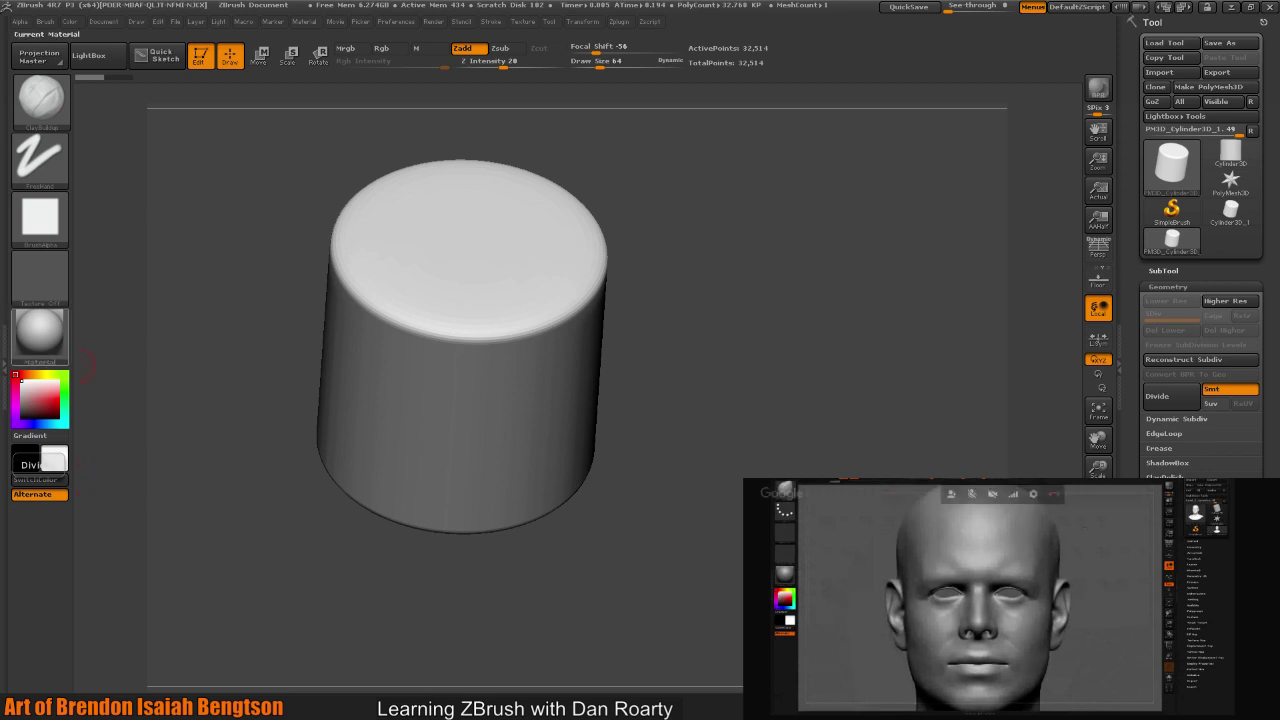
drag(718, 496, 770, 550)
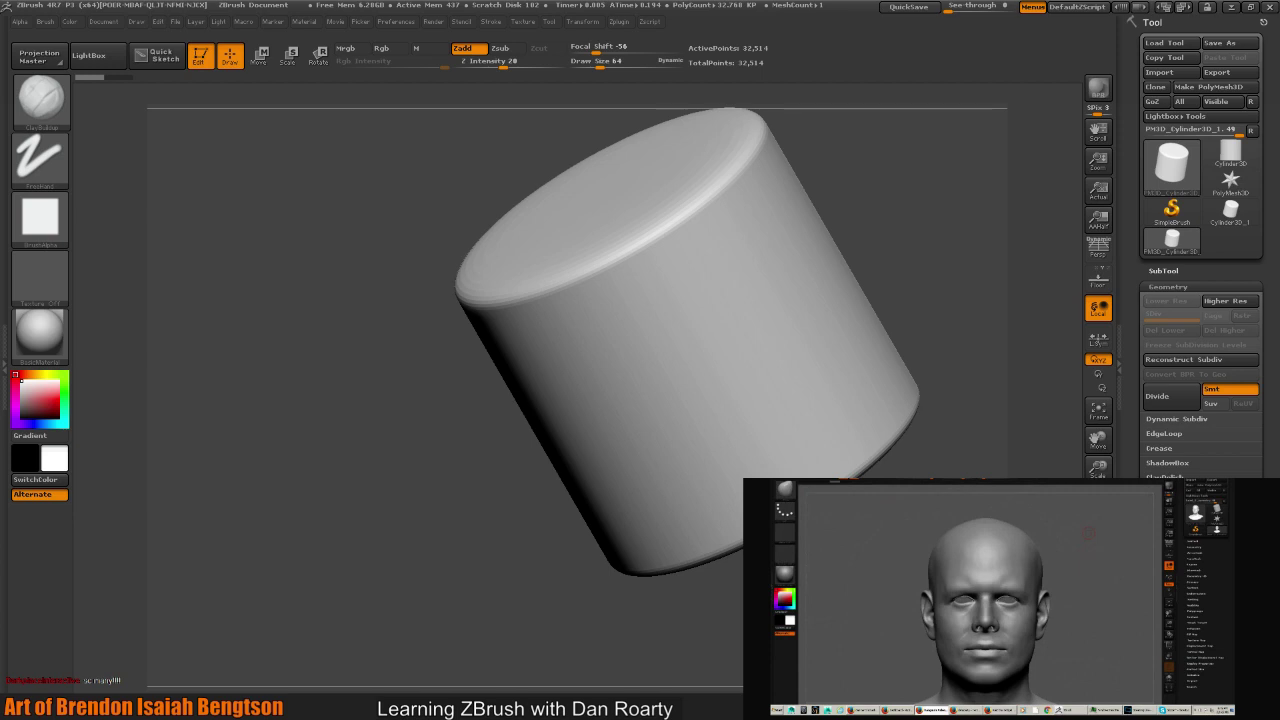
shift+drag(770, 550, 758, 532)
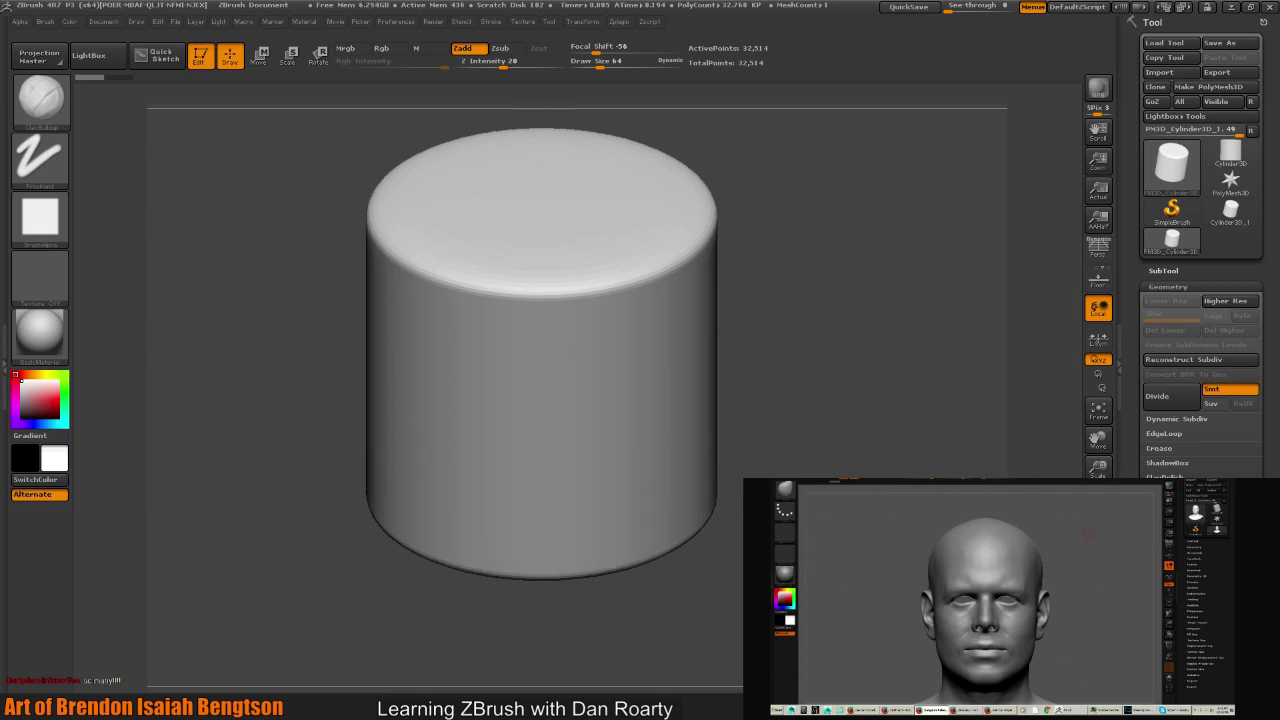
drag(758, 532, 812, 468)
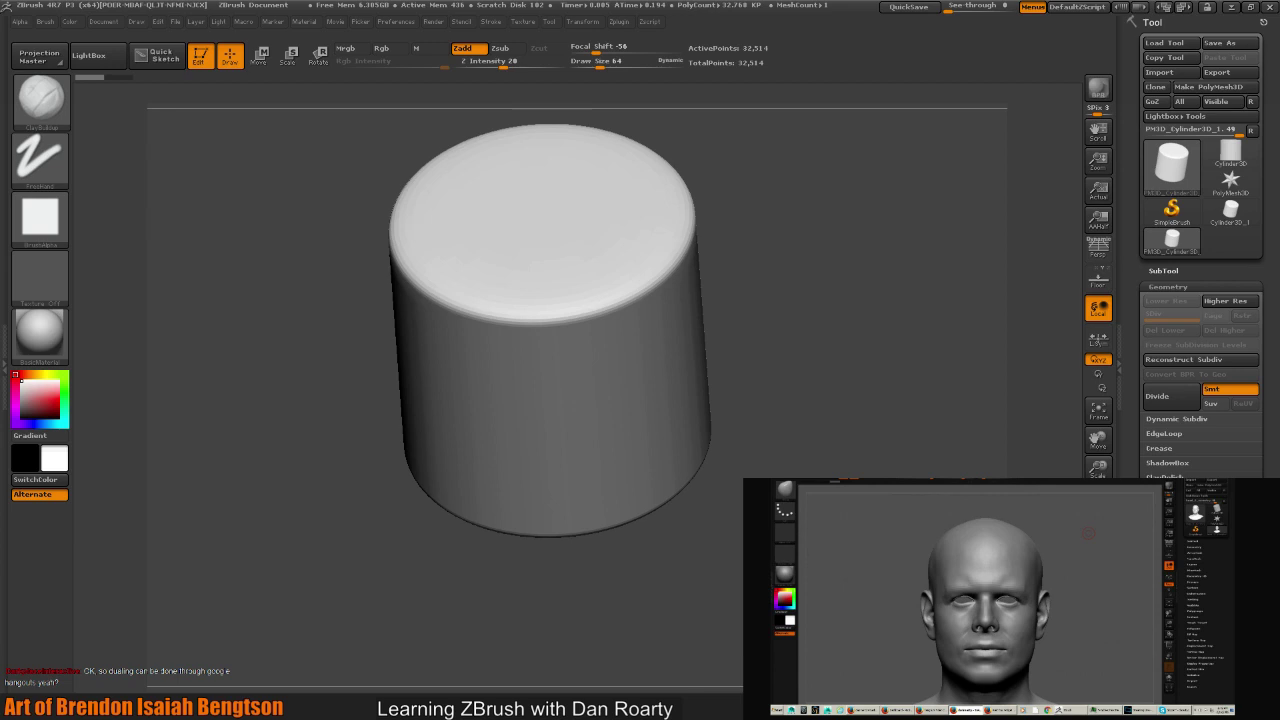
drag(812, 468, 815, 545)
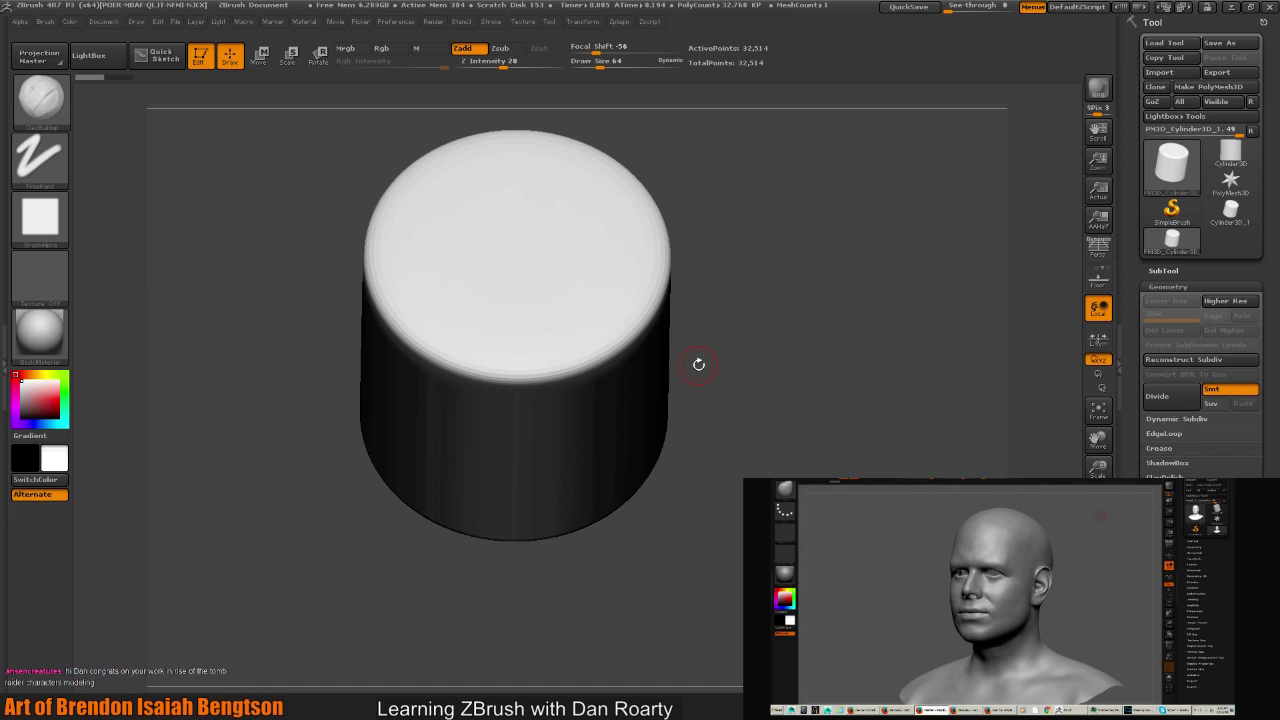
drag(900, 250, 965, 380)
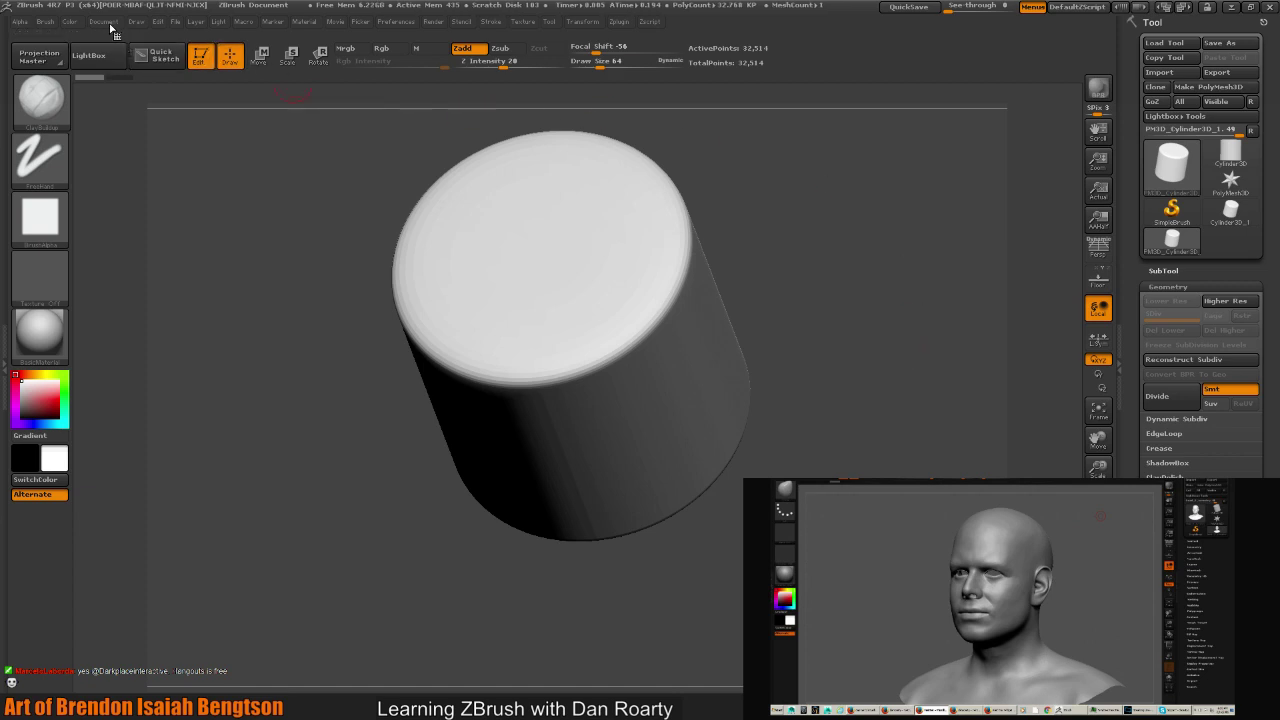
- Start a new document, discarding the unsaved cylinder scene
click(103, 21)
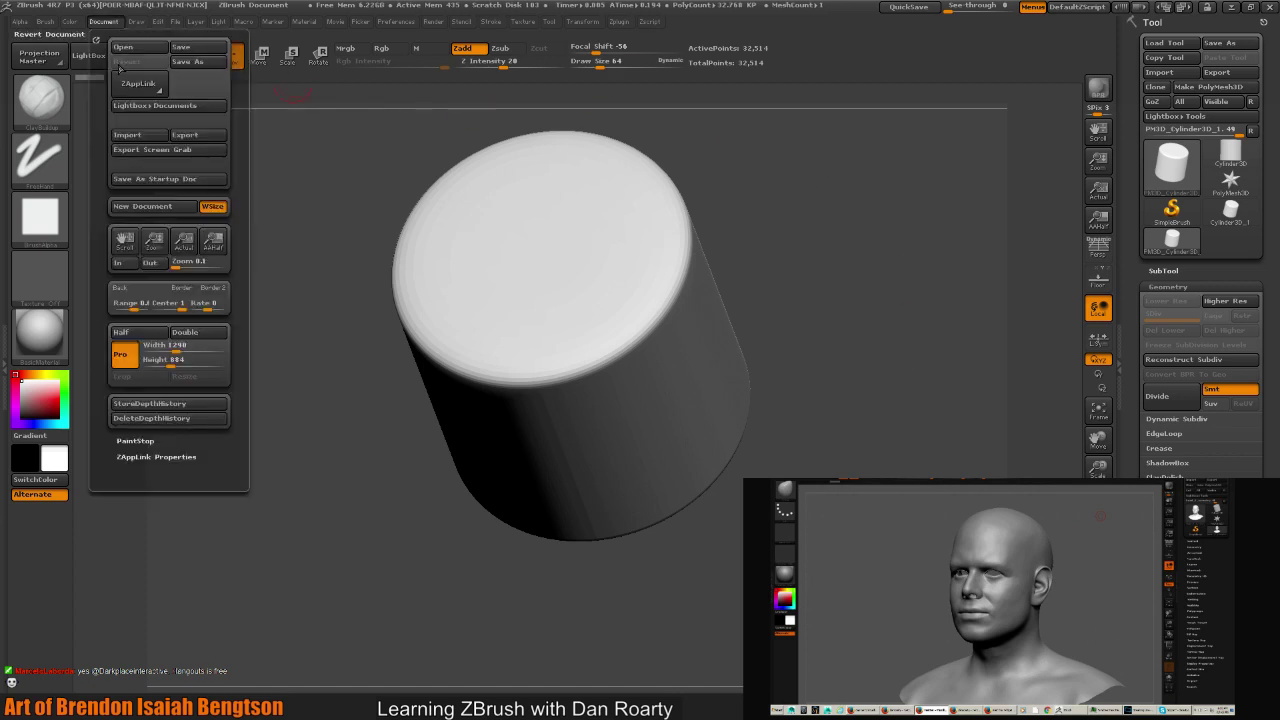
click(153, 208)
click(686, 404)
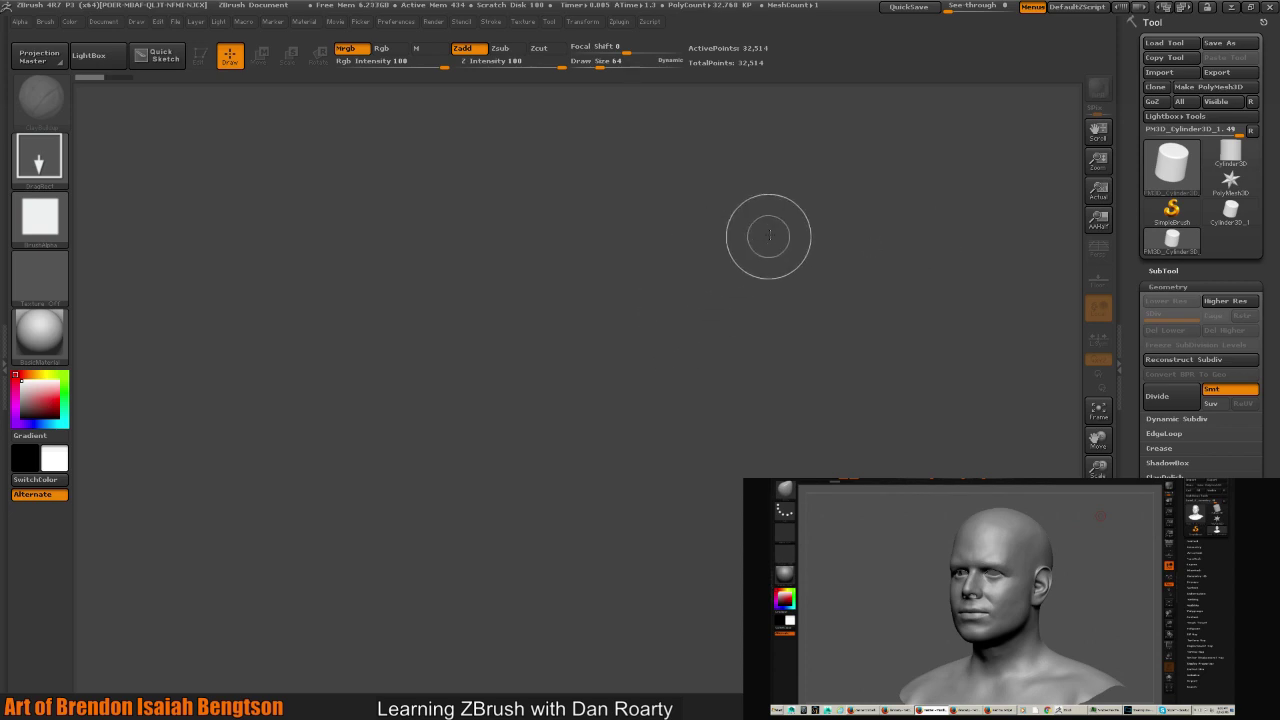
- Stamp six overlapping cylinders of varied sizes and tilts across the empty canvas
mouse_move(766, 234)
mouse_down()
mouse_move(450, 470)
mouse_move(621, 310)
mouse_move(873, 363)
mouse_up()
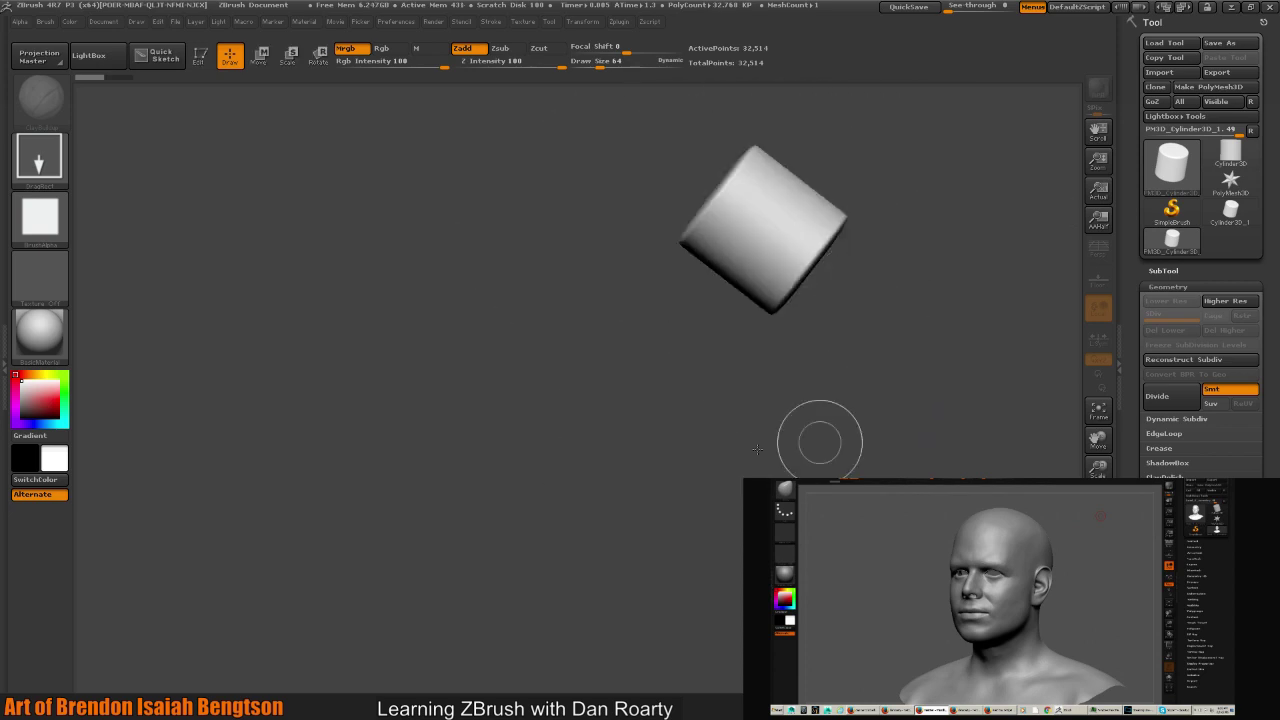
drag(522, 256, 527, 335)
drag(478, 428, 557, 519)
drag(756, 408, 835, 455)
drag(686, 264, 940, 400)
drag(625, 410, 700, 551)
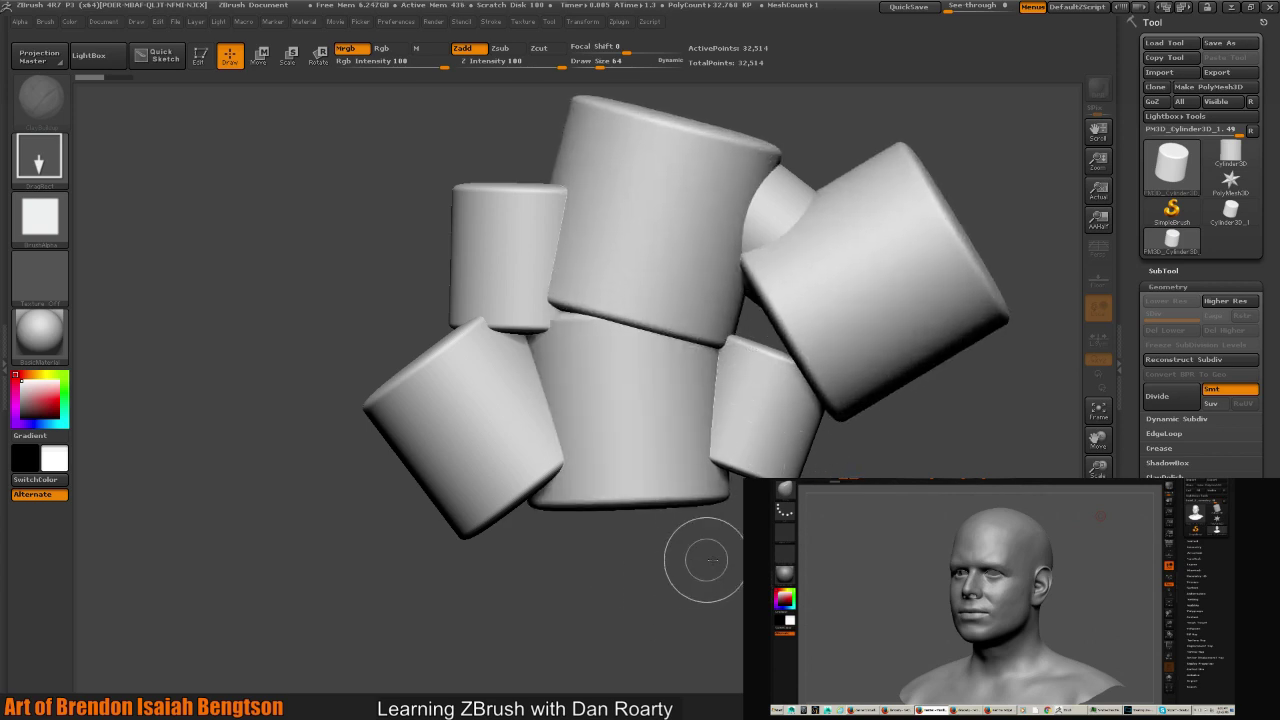
- Add four more cylinders, ending upright at upper left, and make that one editable
drag(805, 490, 752, 570)
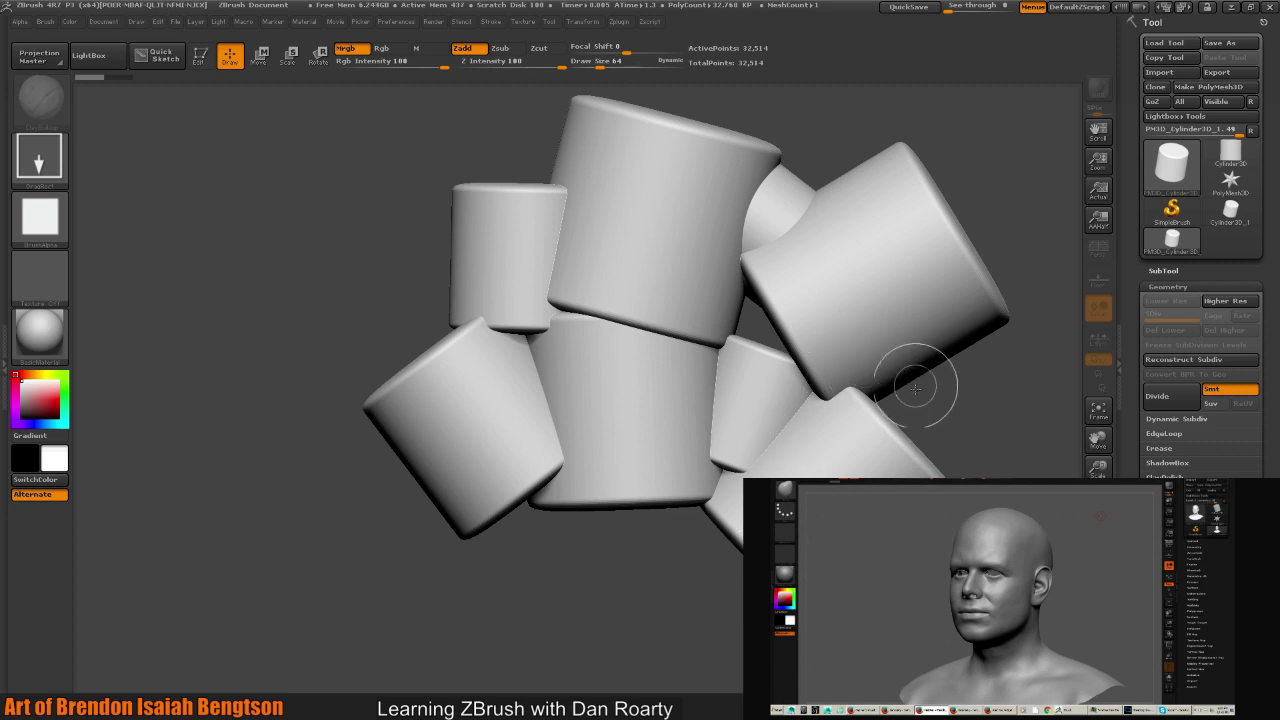
drag(915, 385, 888, 462)
drag(712, 290, 770, 440)
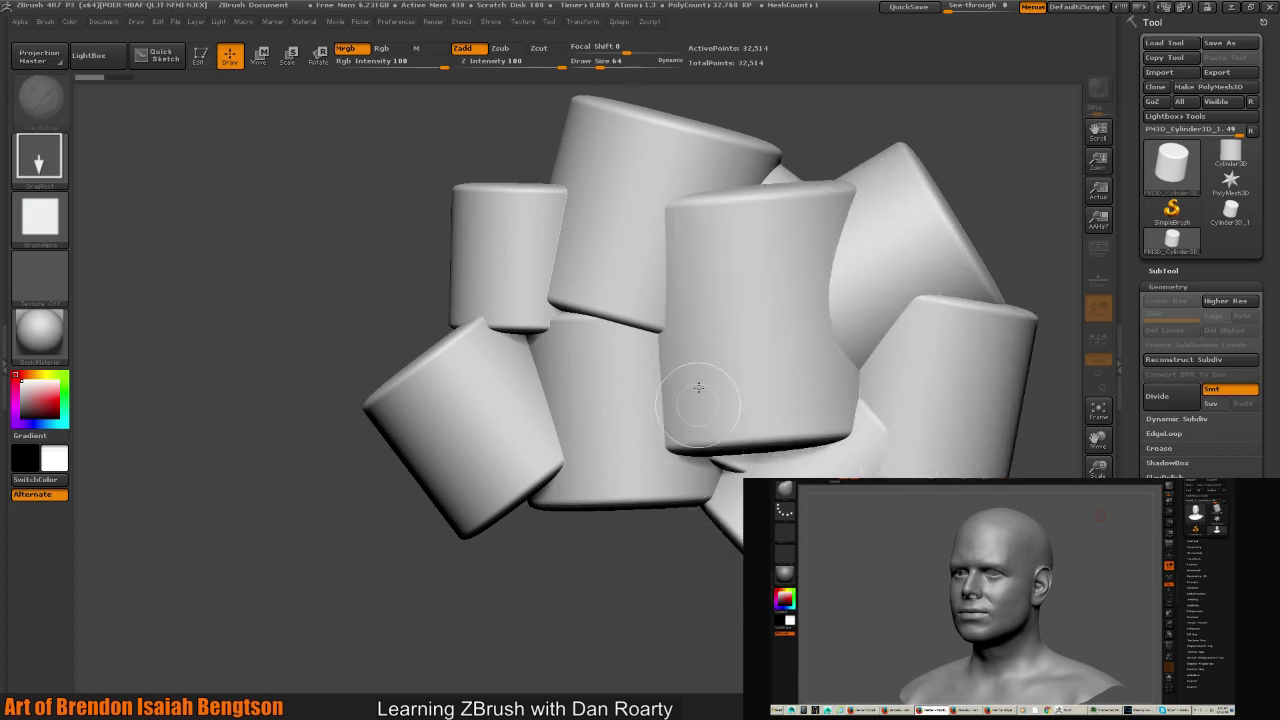
drag(260, 278, 271, 398)
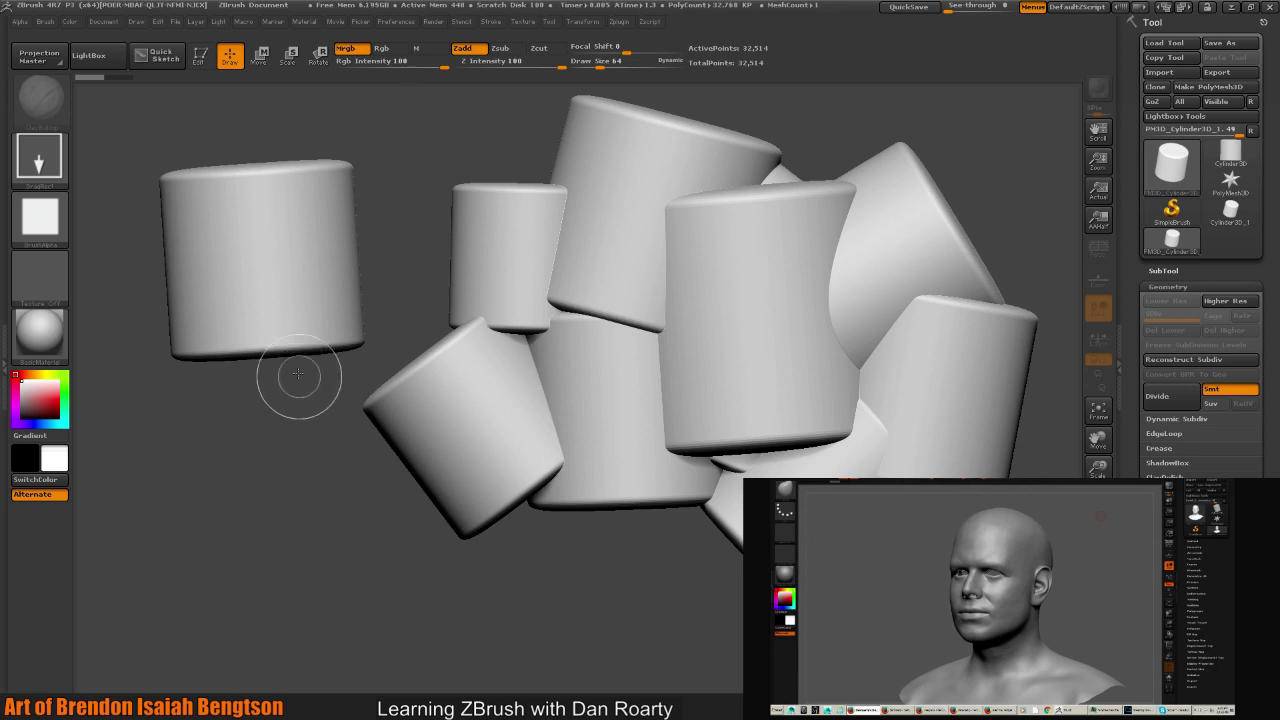
key(t)
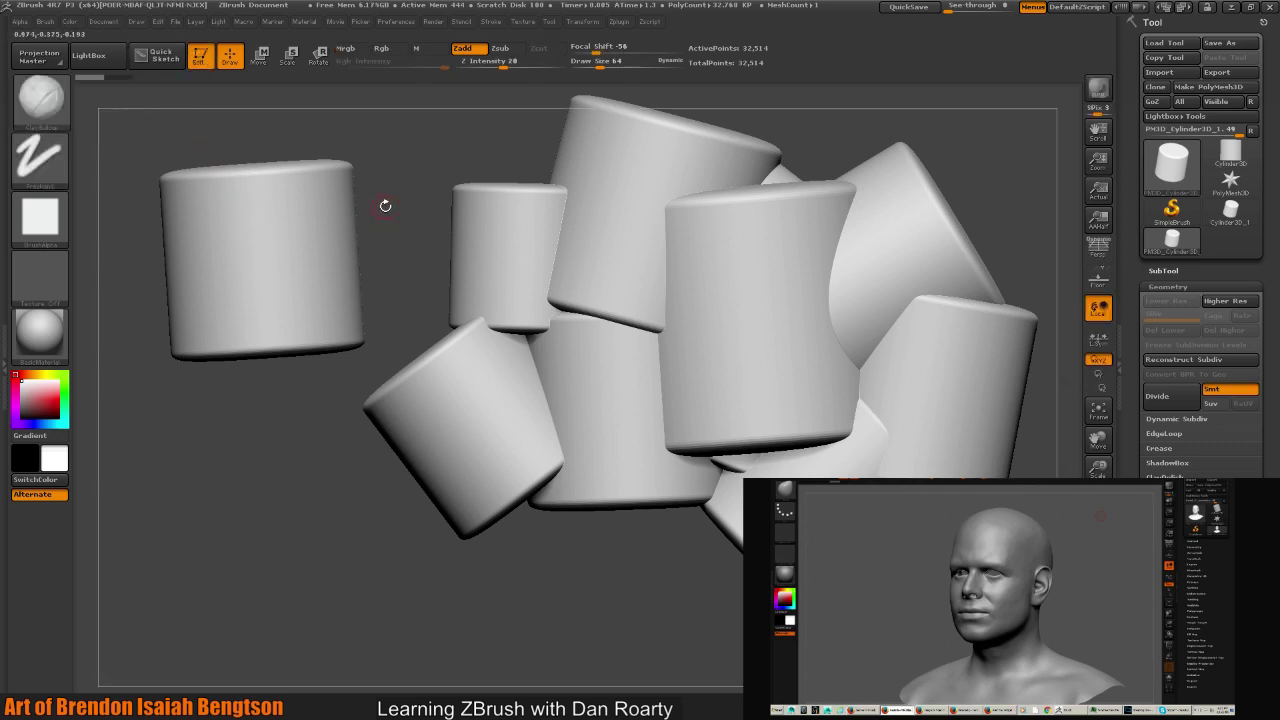
- Tilt the sculpted cylinder, leave Edit mode, and stamp two more copies near the lower left
mouse_move(383, 206)
mouse_down()
mouse_move(301, 217)
mouse_move(370, 195)
mouse_move(346, 214)
mouse_move(426, 137)
mouse_move(387, 234)
mouse_move(402, 286)
mouse_move(297, 233)
mouse_move(281, 333)
mouse_move(270, 285)
mouse_up()
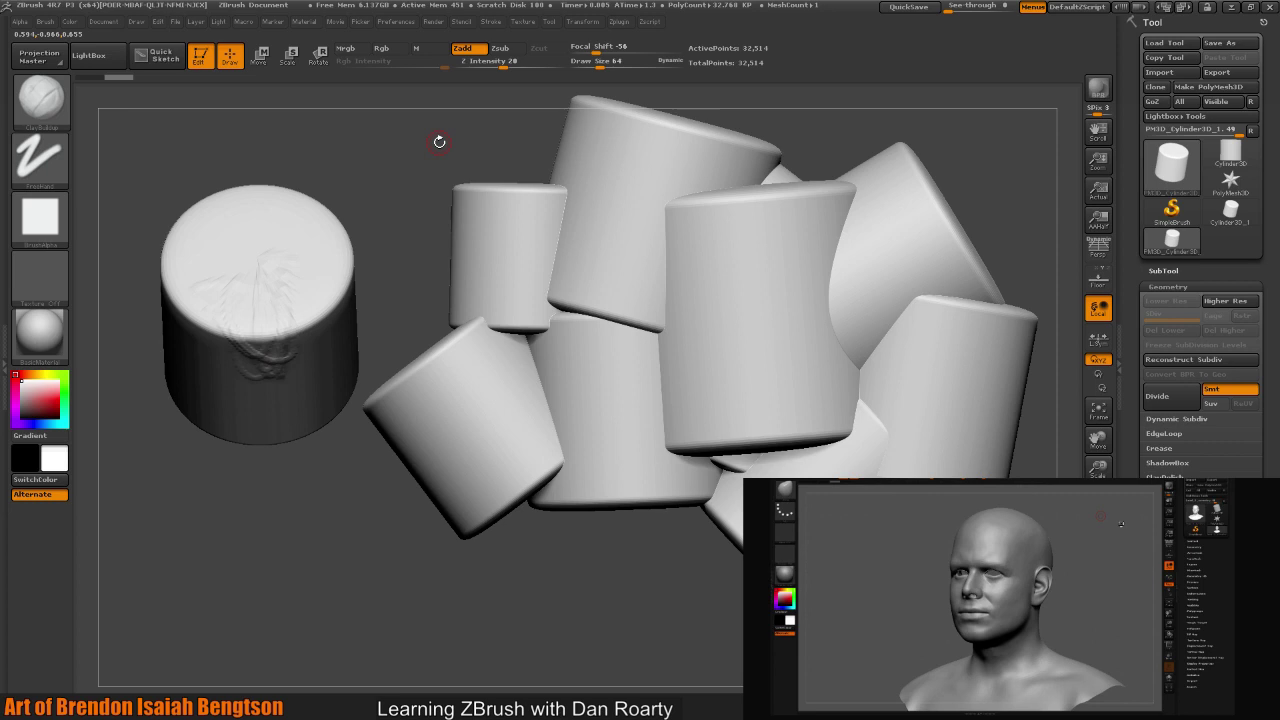
key(t)
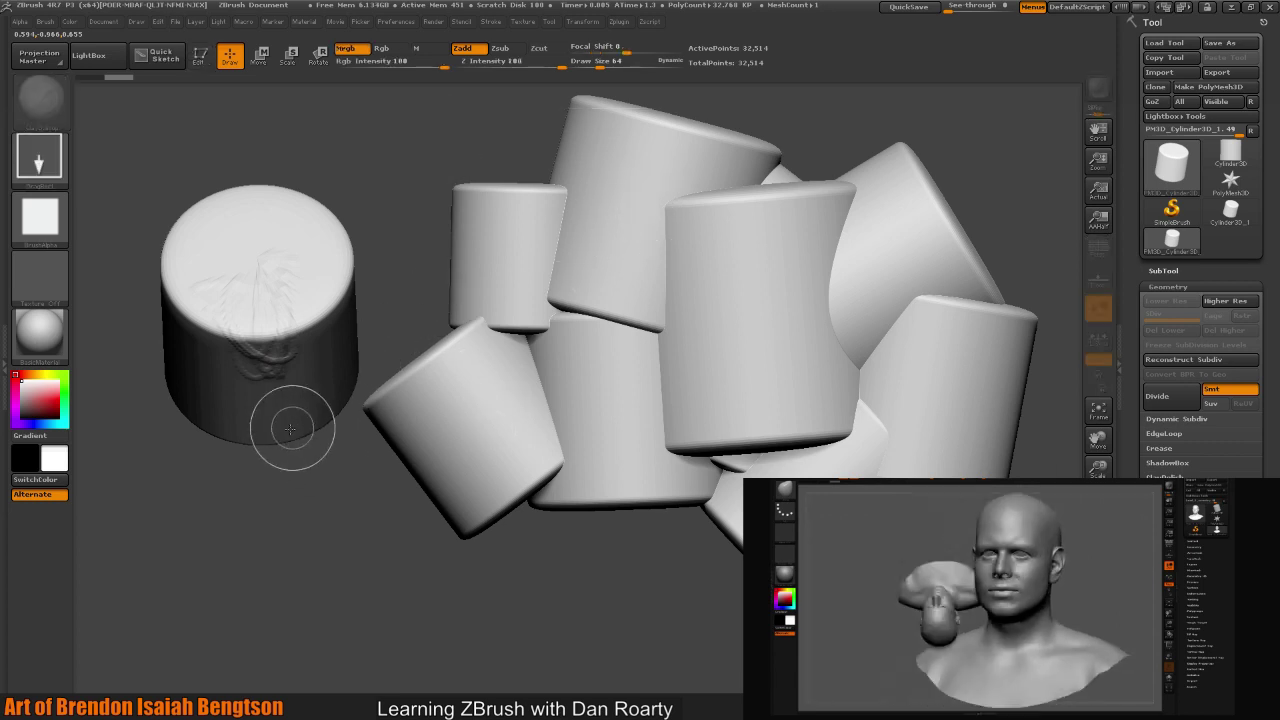
mouse_move(326, 508)
mouse_down()
mouse_move(187, 461)
mouse_move(222, 392)
mouse_move(258, 364)
mouse_up()
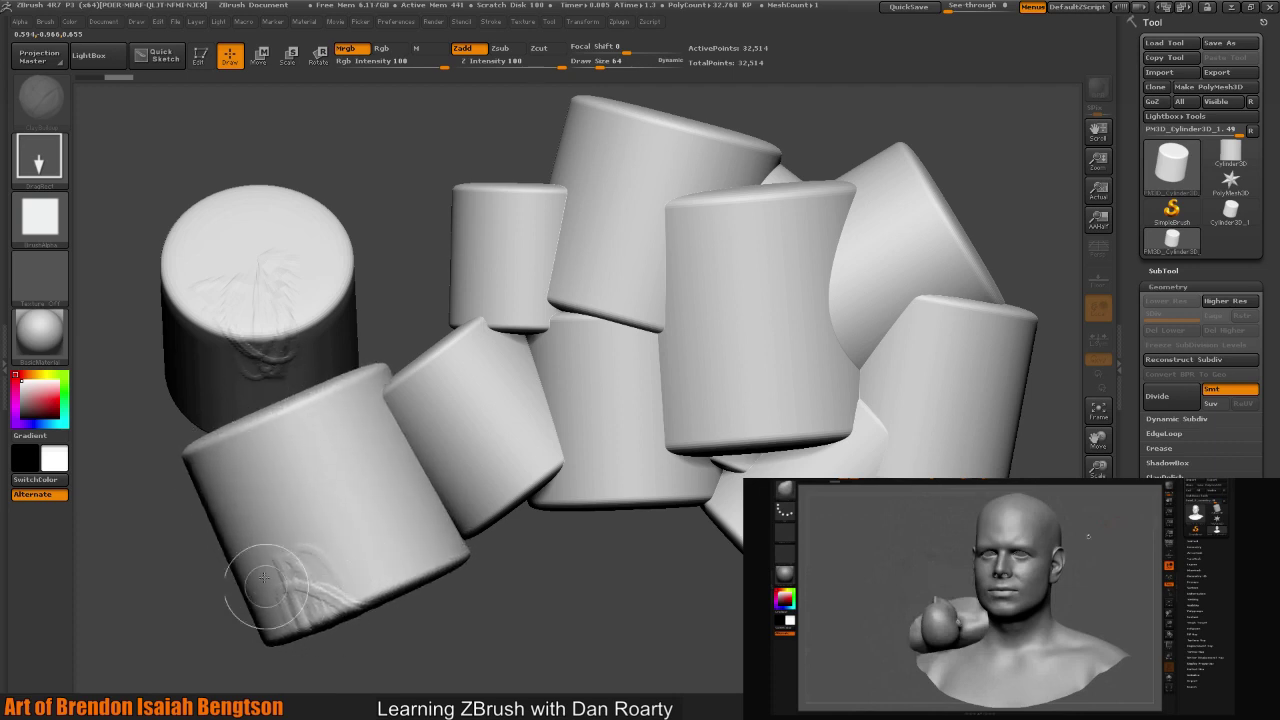
drag(508, 566, 436, 630)
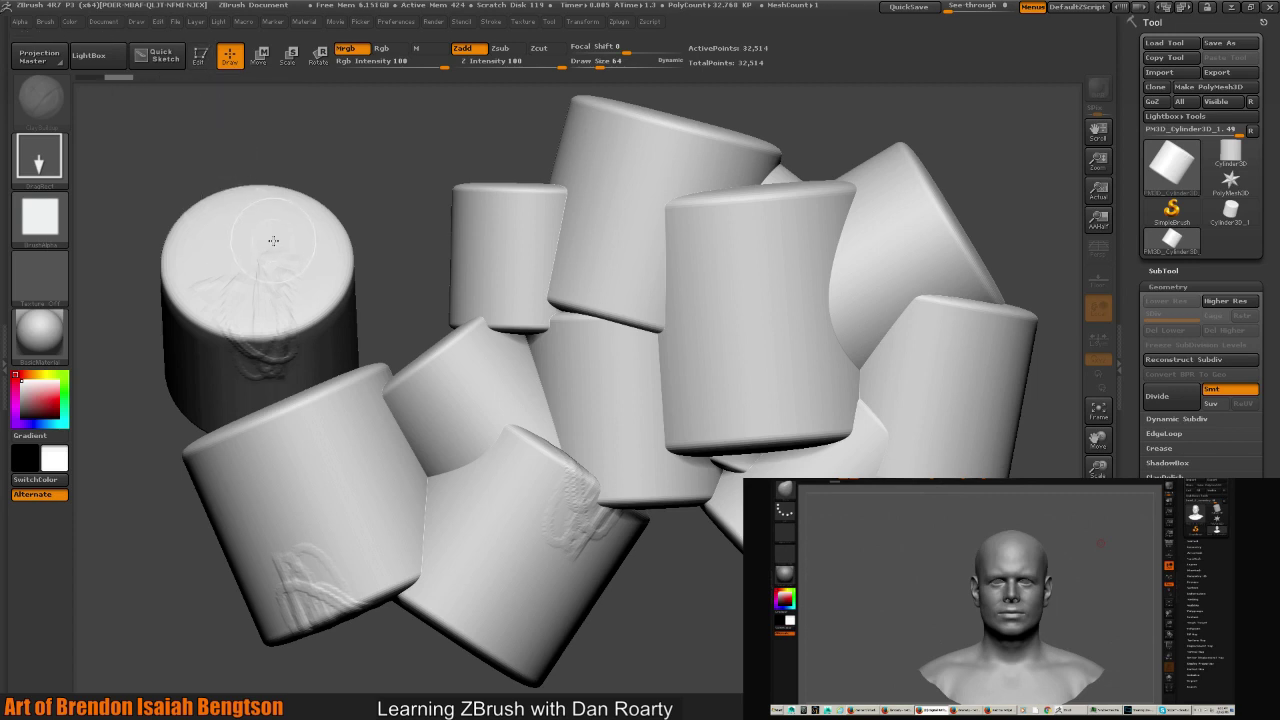
- Start a new blank document without saving the cylinder pile
click(103, 21)
click(142, 206)
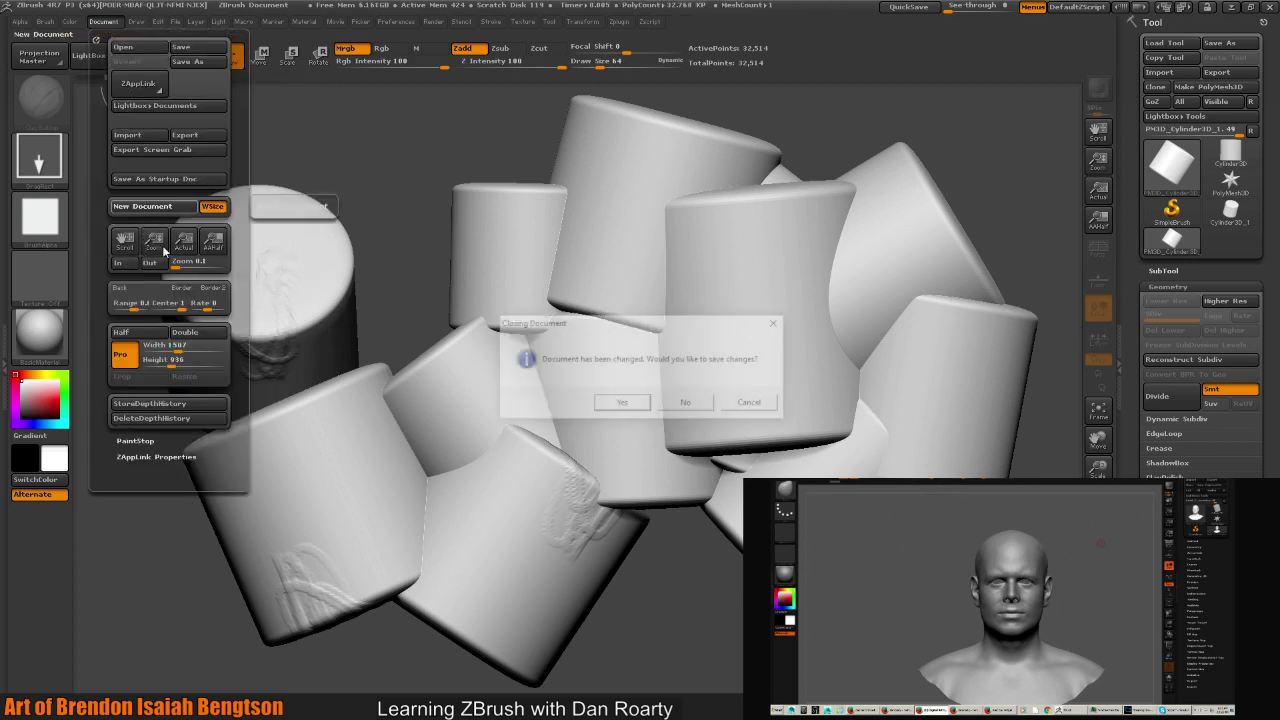
click(687, 404)
- Place a large editable cylinder, turn its top toward the viewer, and sculpt squiggly marks on its side
drag(606, 371, 516, 552)
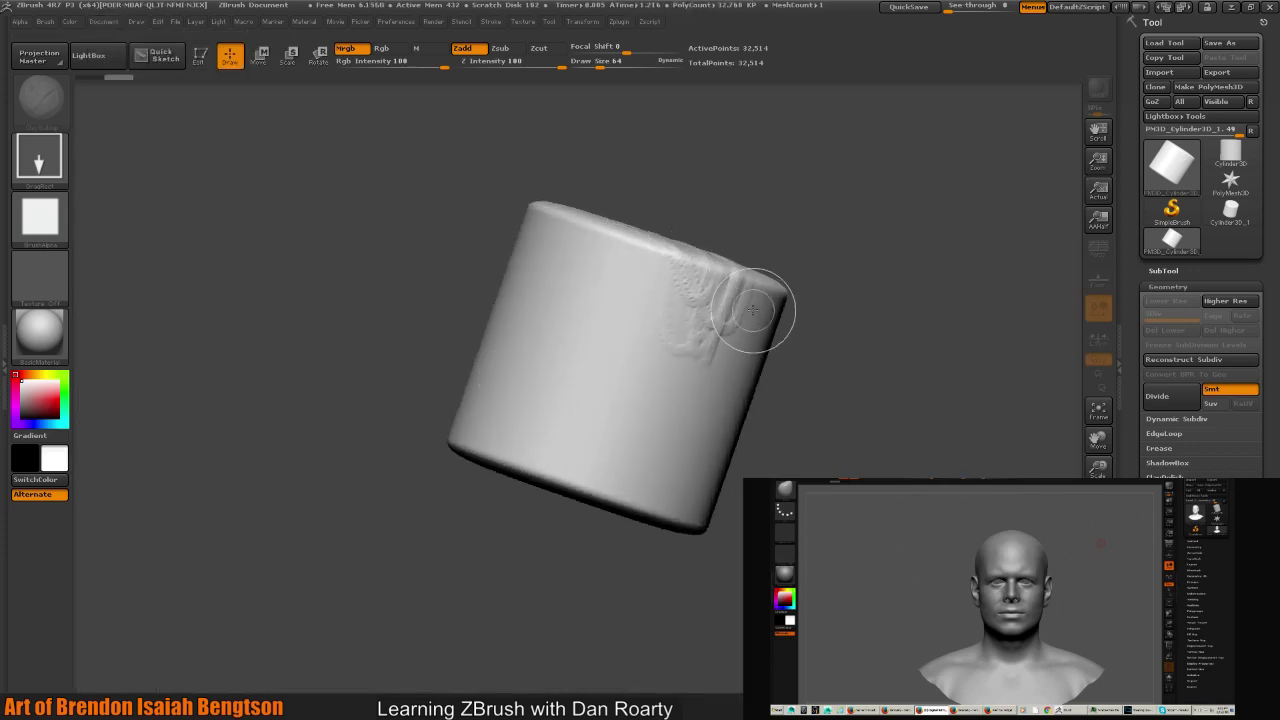
key(t)
drag(858, 409, 790, 475)
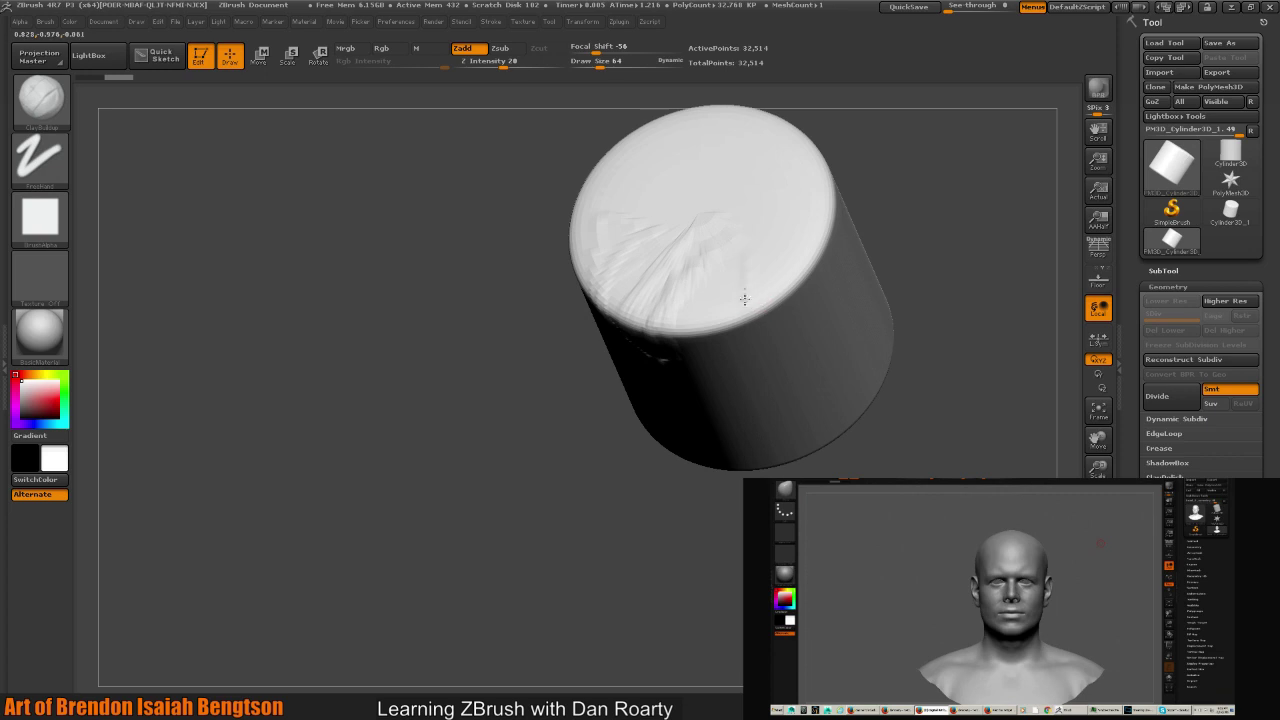
mouse_move(744, 298)
mouse_down()
mouse_move(744, 345)
mouse_move(761, 314)
mouse_move(790, 369)
mouse_move(735, 376)
mouse_move(750, 388)
mouse_move(700, 382)
mouse_up()
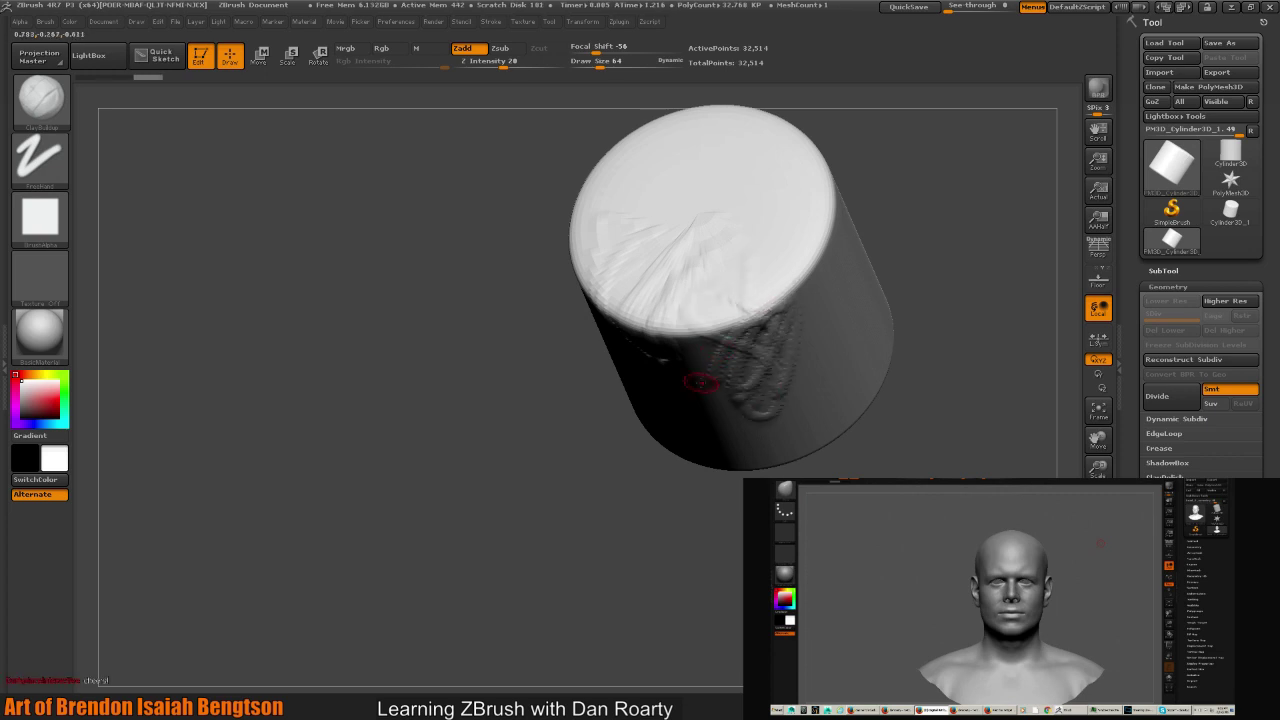
- Drop the cylinder, stamp a smaller tilted one beside it, undo the last stroke, and open the Document menu
key(t)
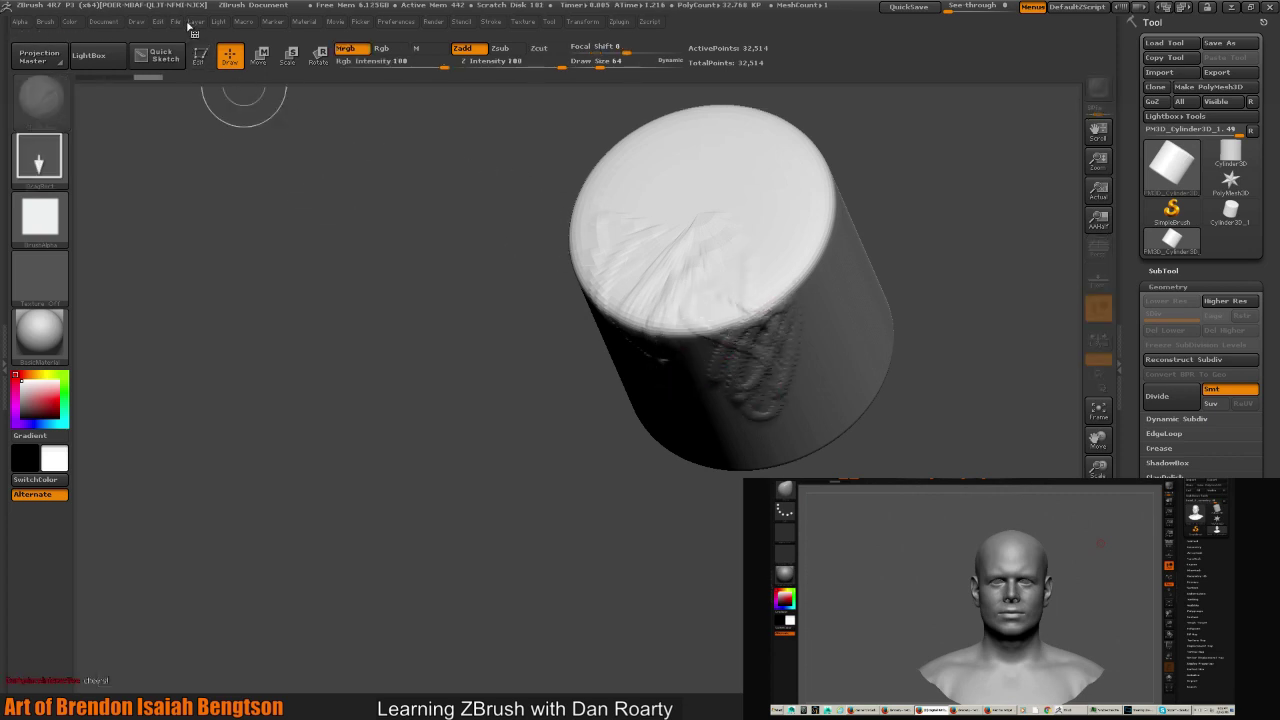
drag(545, 275, 509, 450)
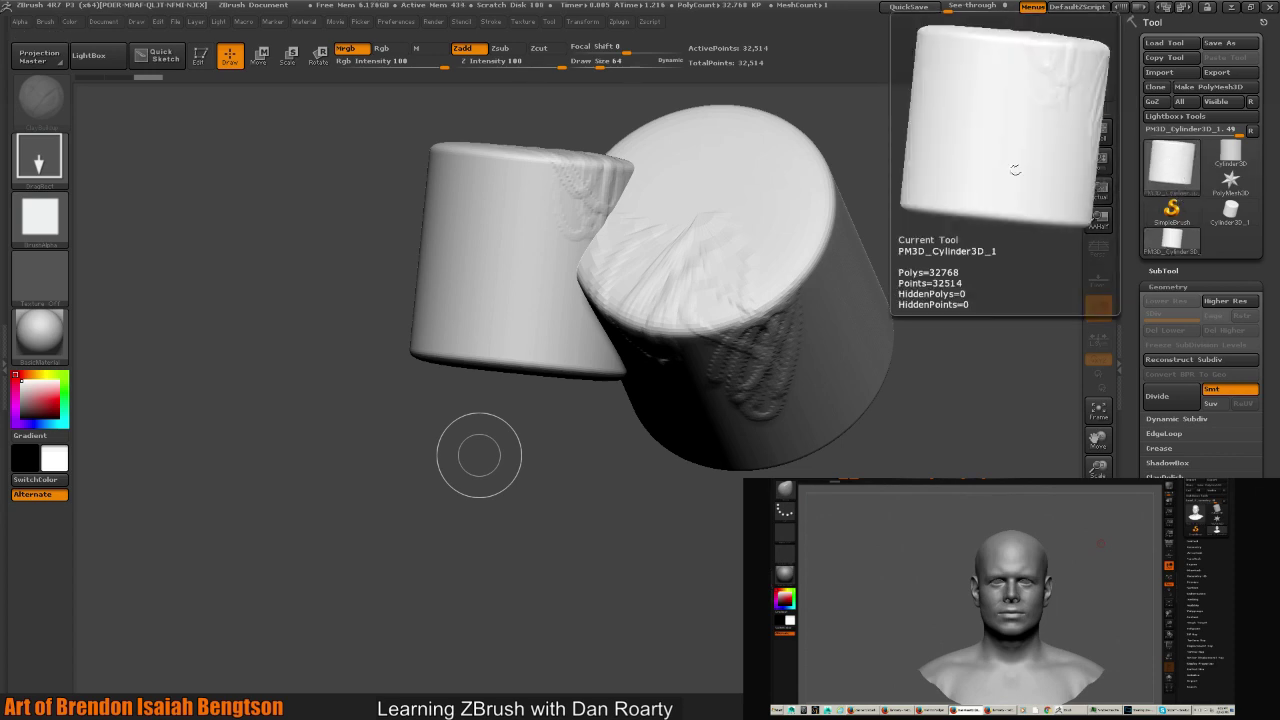
mouse_move(88, 78)
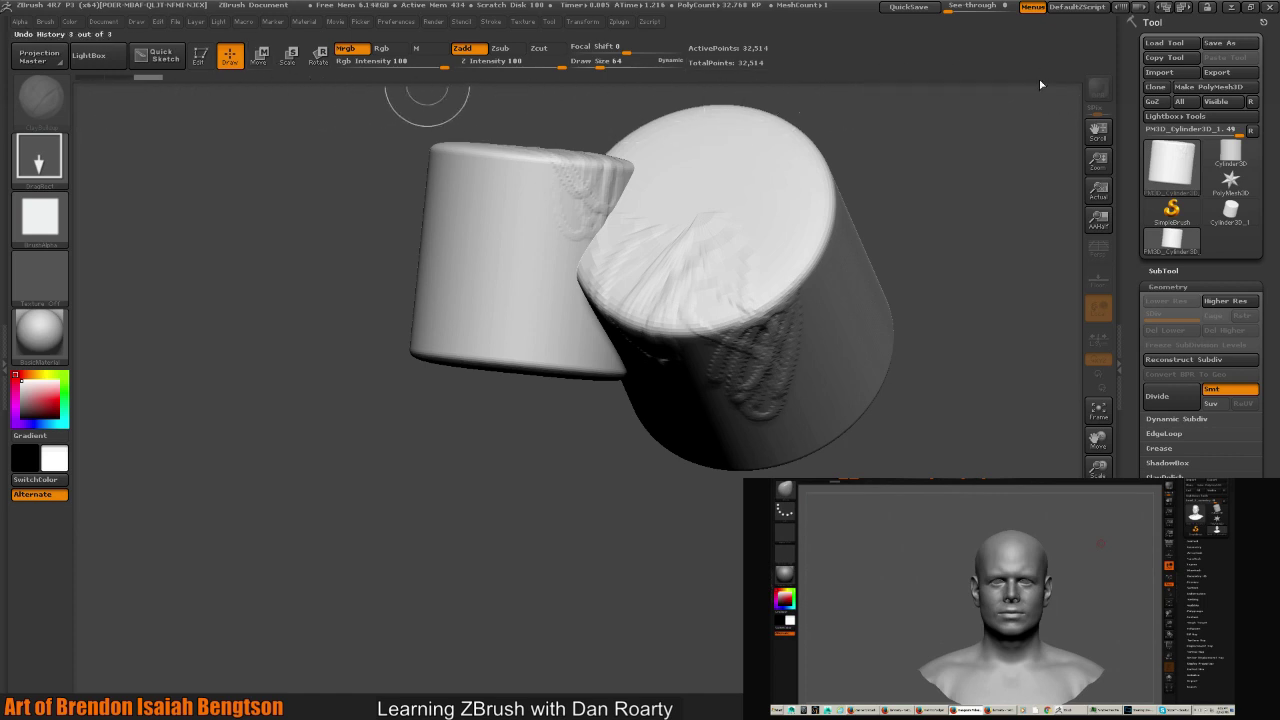
key(ctrl+z)
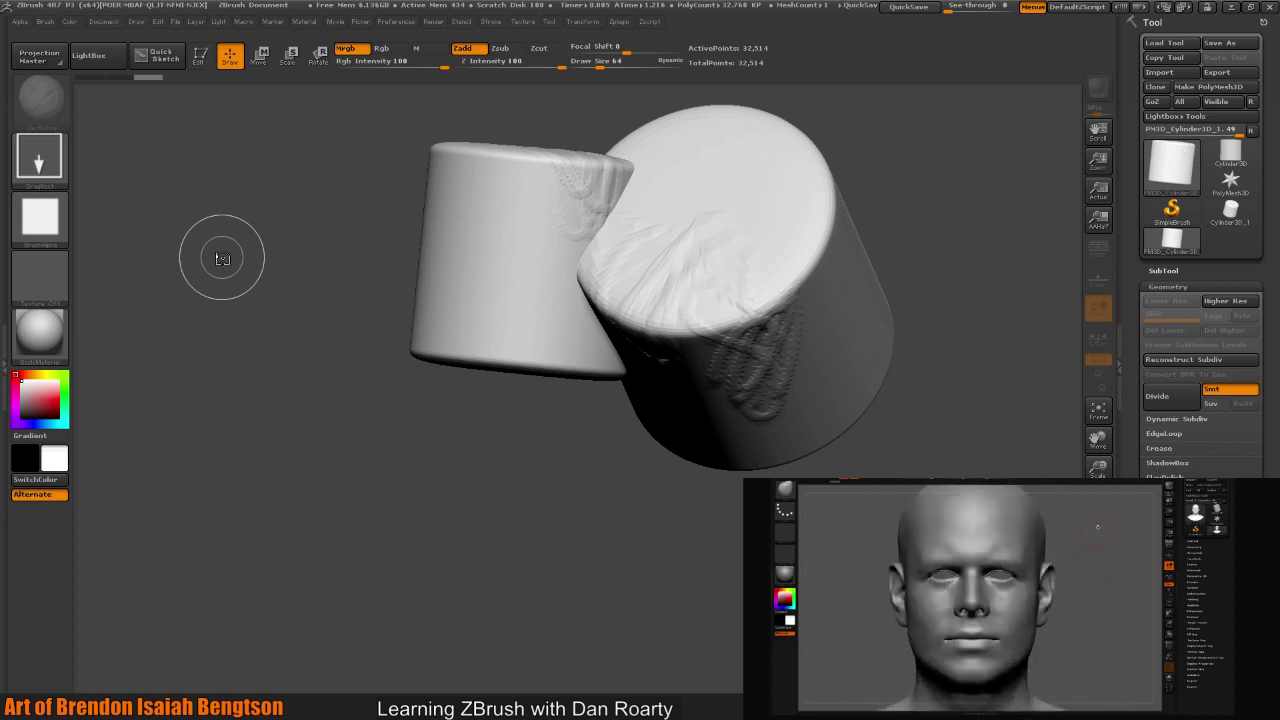
click(105, 22)
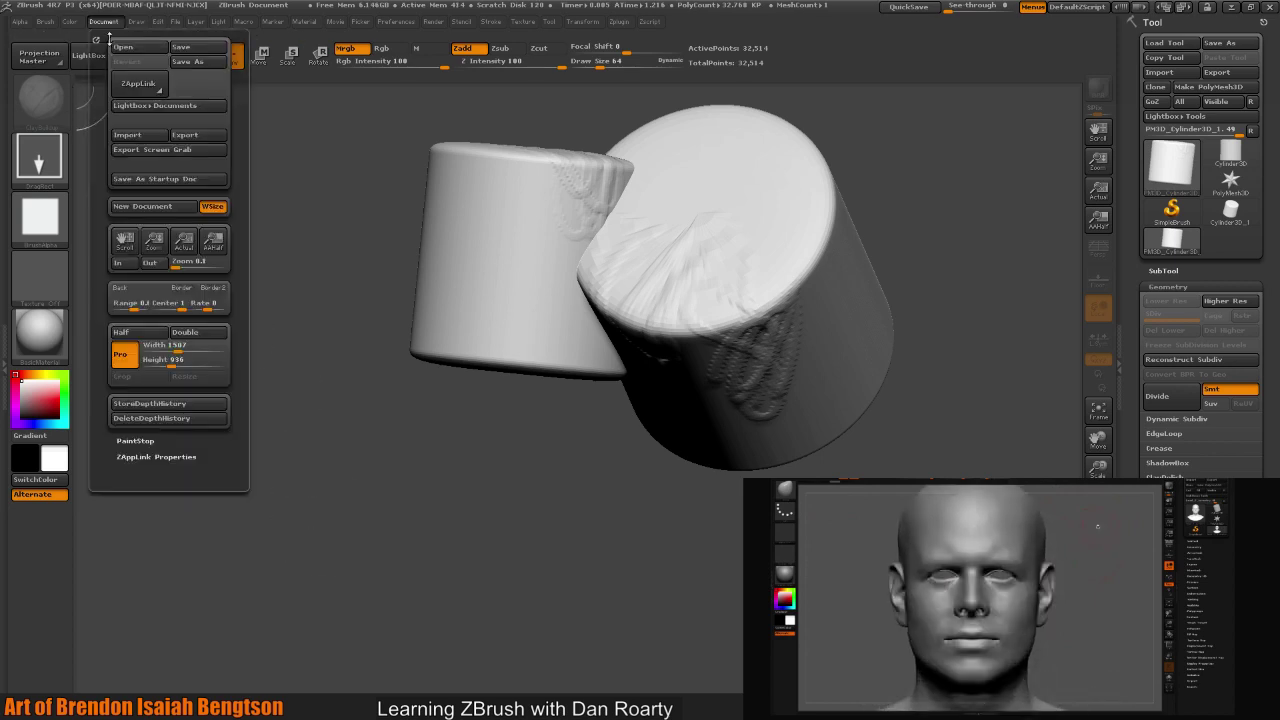
- Start an unsaved new document, draw one editable cylinder, and tip the view to look down on it
click(150, 206)
click(687, 404)
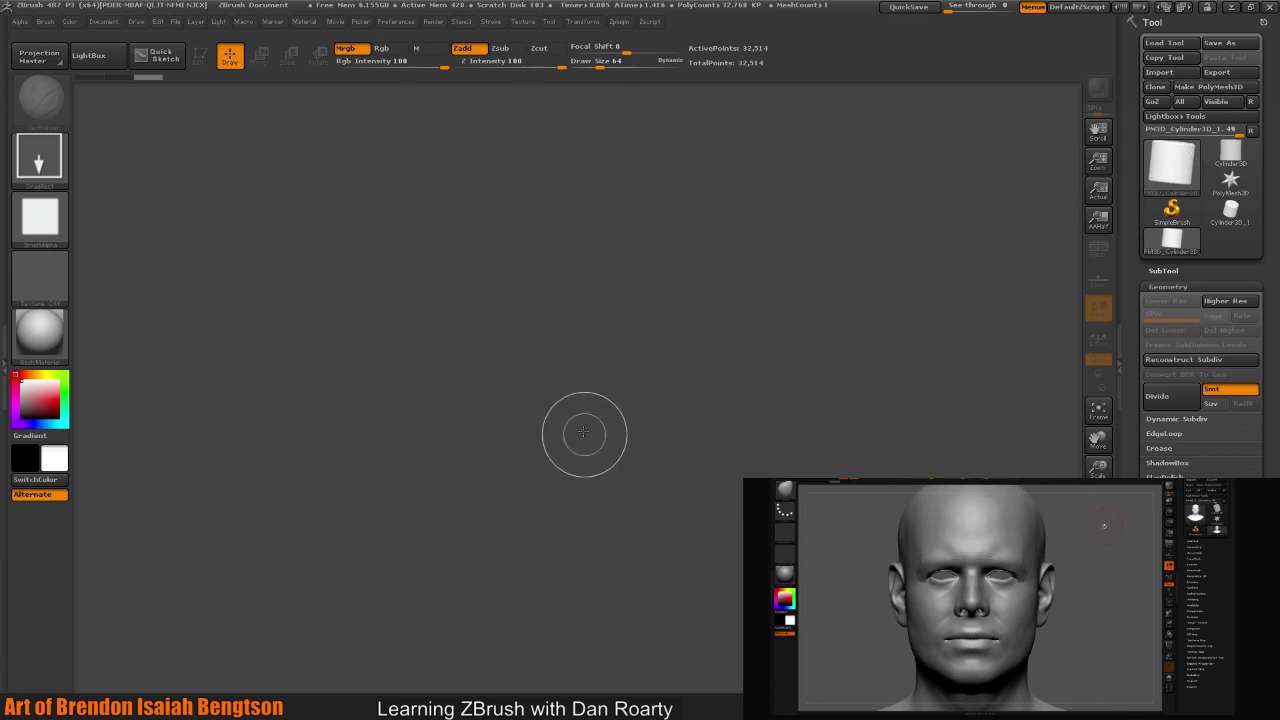
mouse_move(574, 380)
mouse_down()
mouse_move(572, 472)
mouse_move(522, 548)
mouse_up()
key(t)
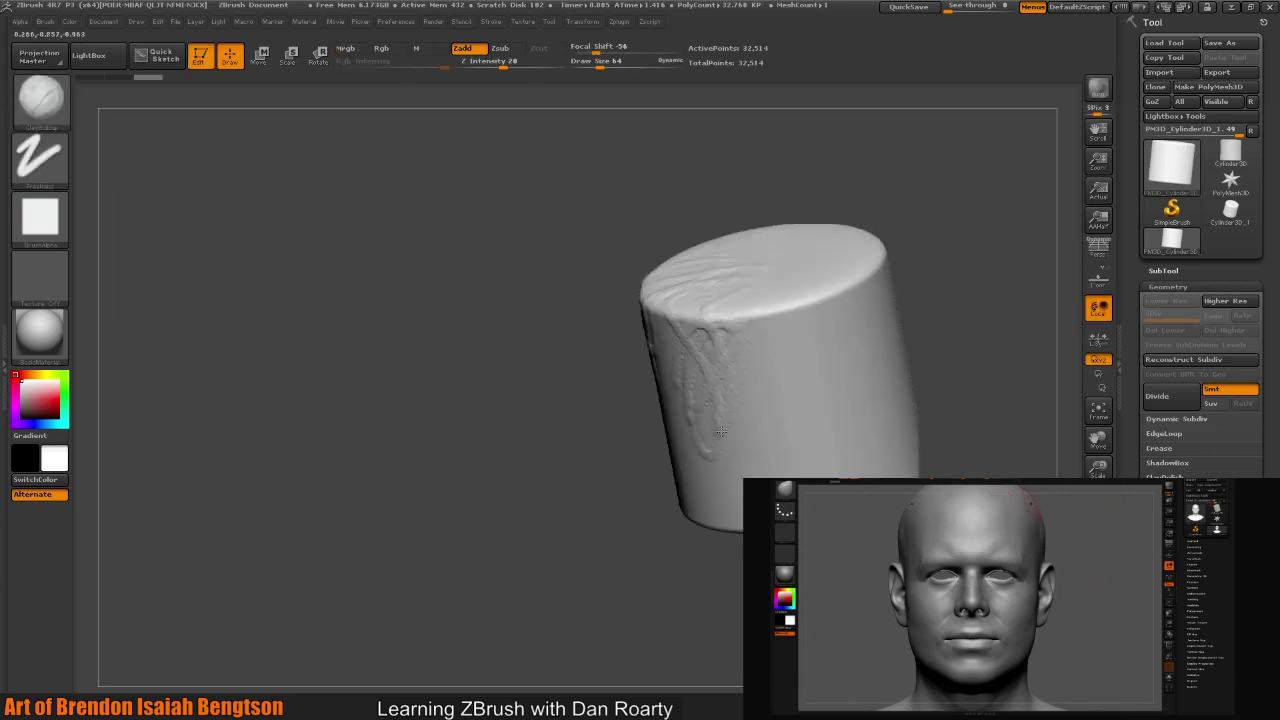
drag(721, 430, 666, 286)
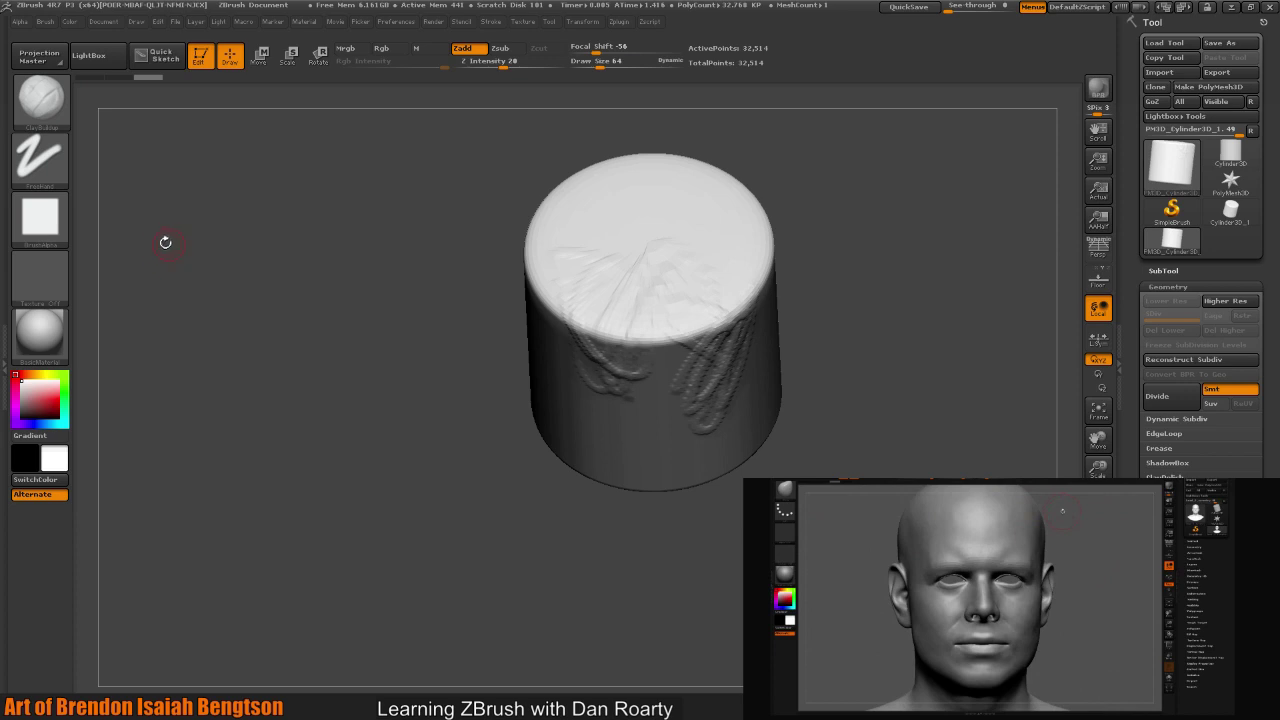
- Orbit around the sculpted cylinder to inspect its relief from different angles
drag(883, 397, 600, 540)
drag(873, 477, 834, 495)
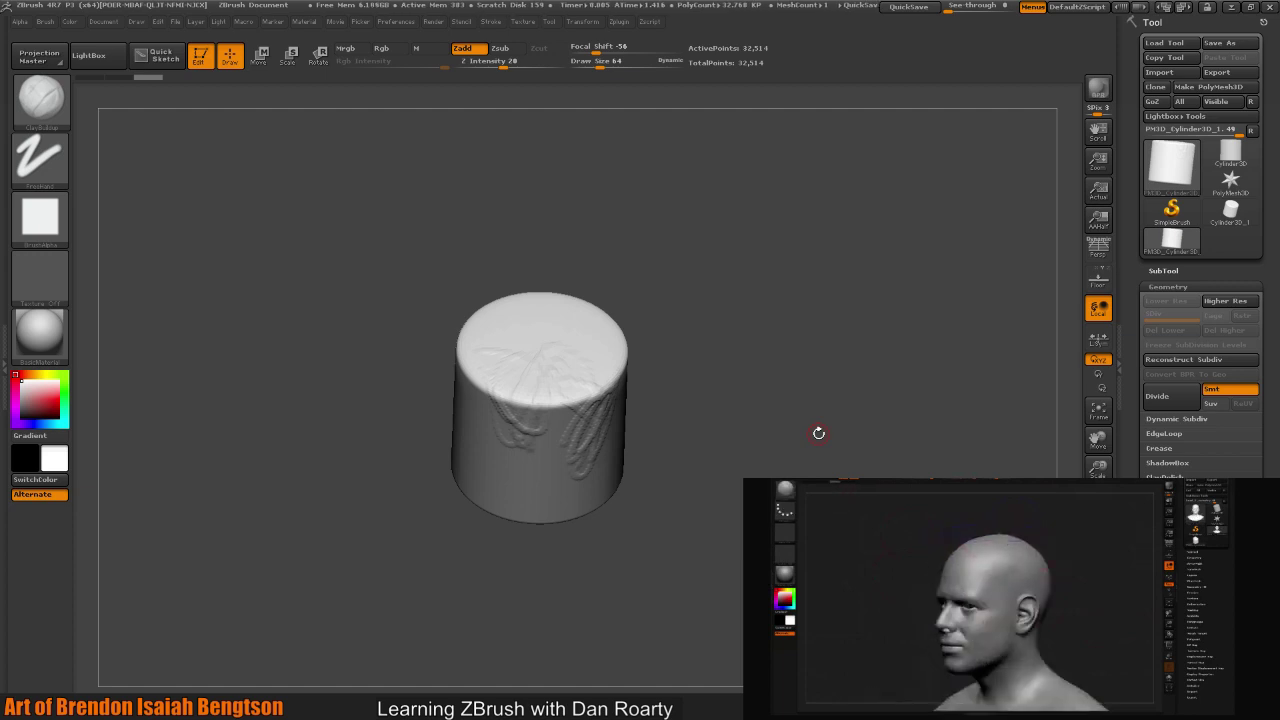
key(ctrl+n)
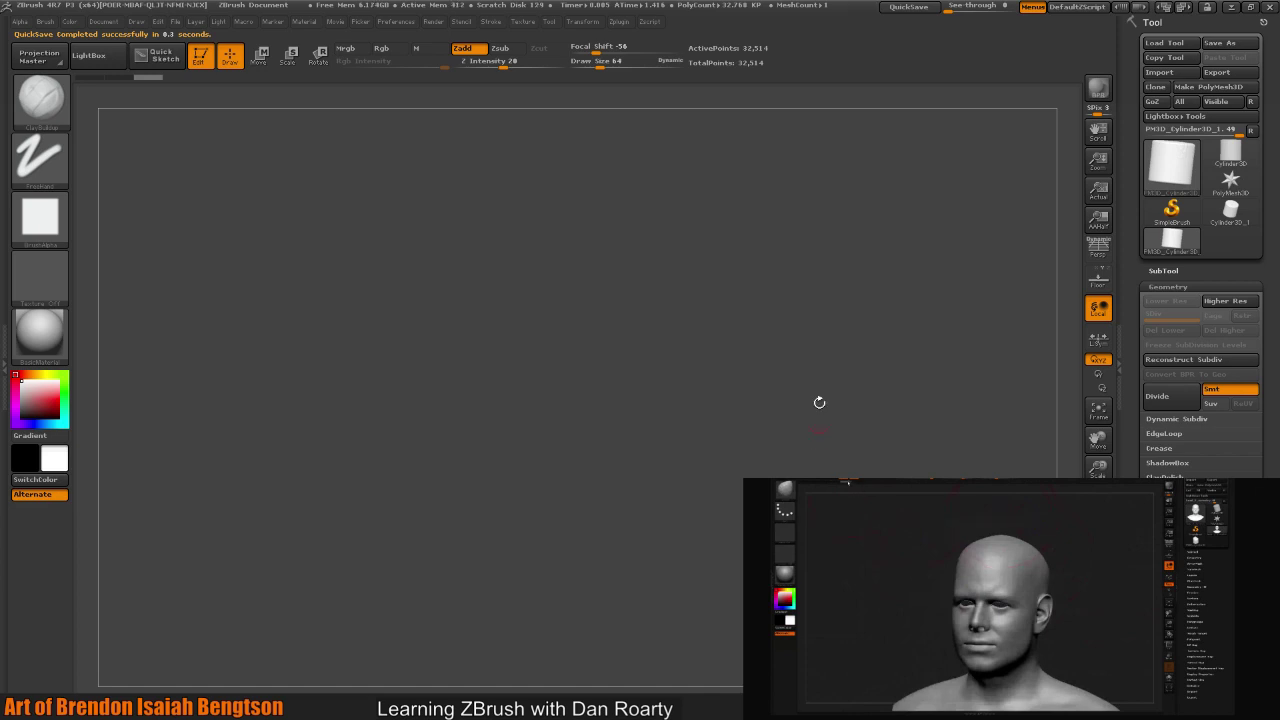
drag(846, 427, 843, 368)
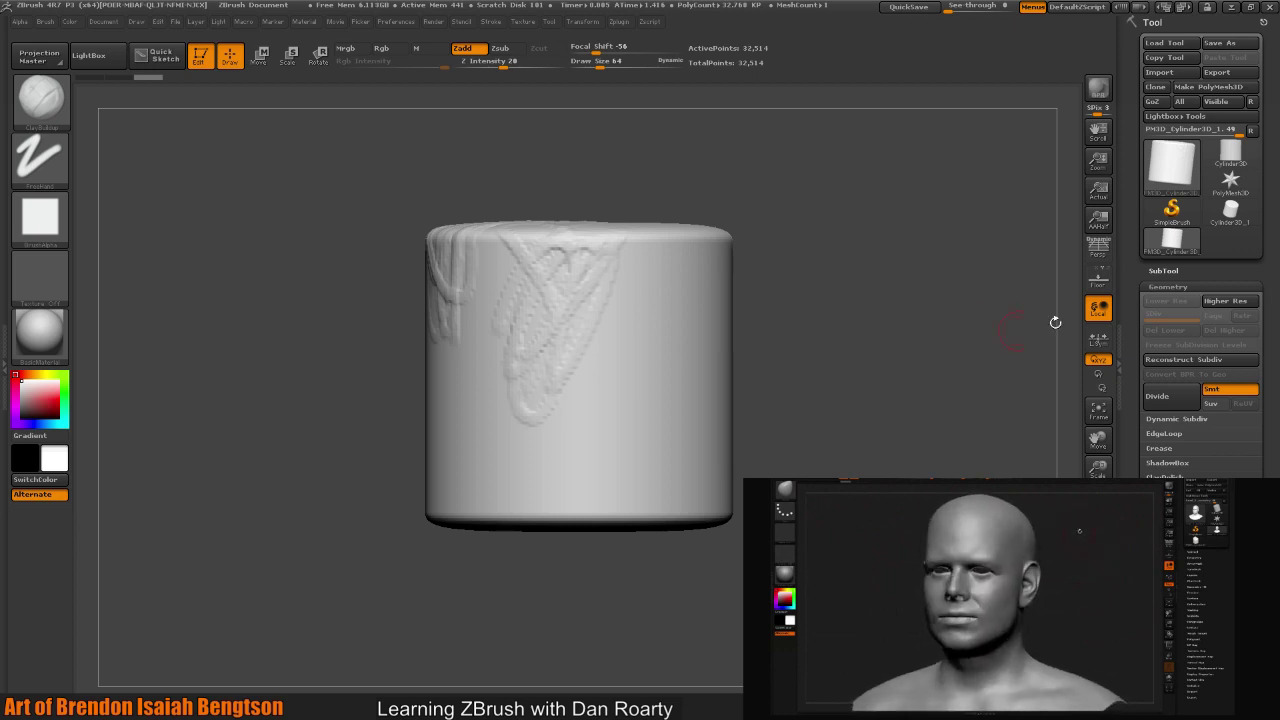
drag(885, 410, 893, 462)
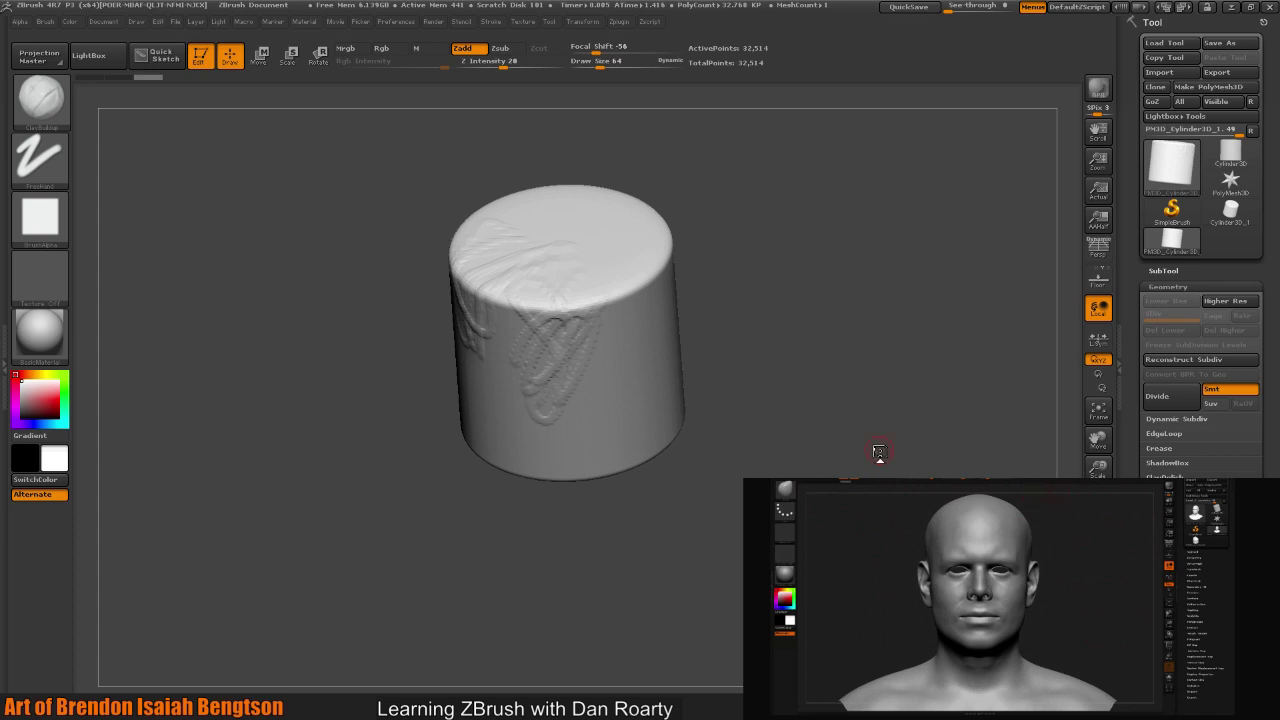
drag(837, 466, 824, 437)
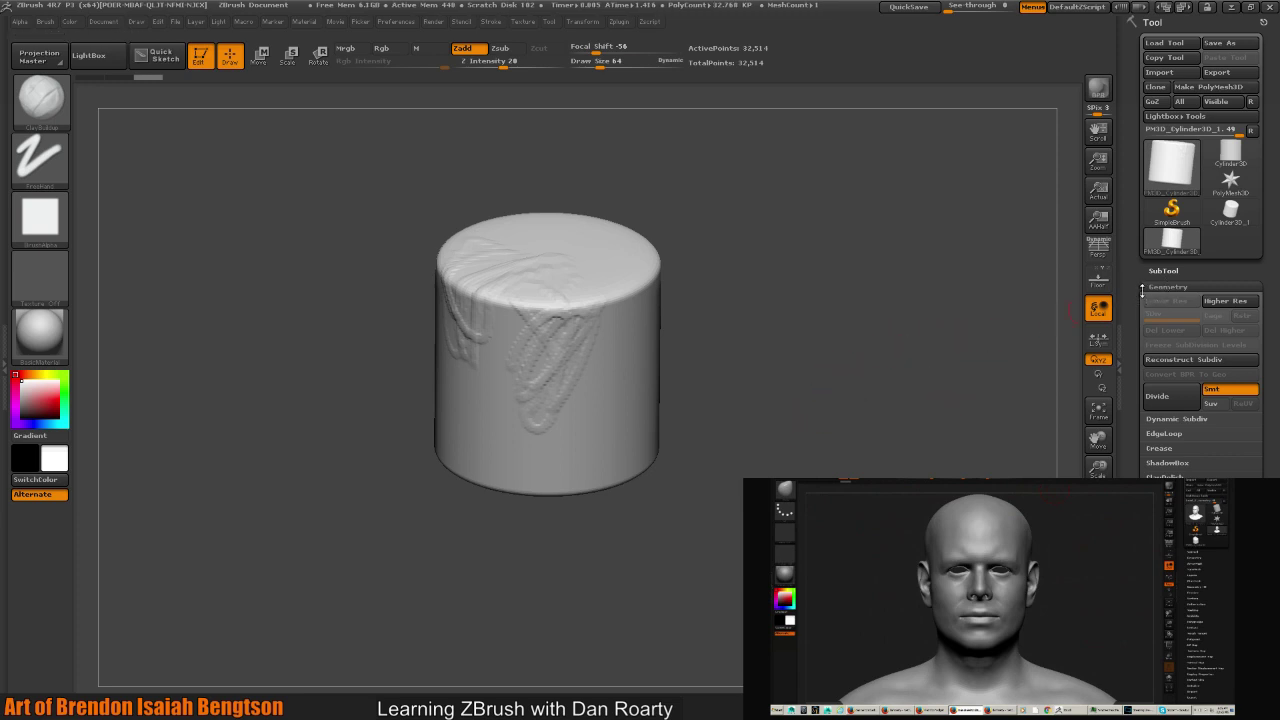
drag(816, 370, 790, 322)
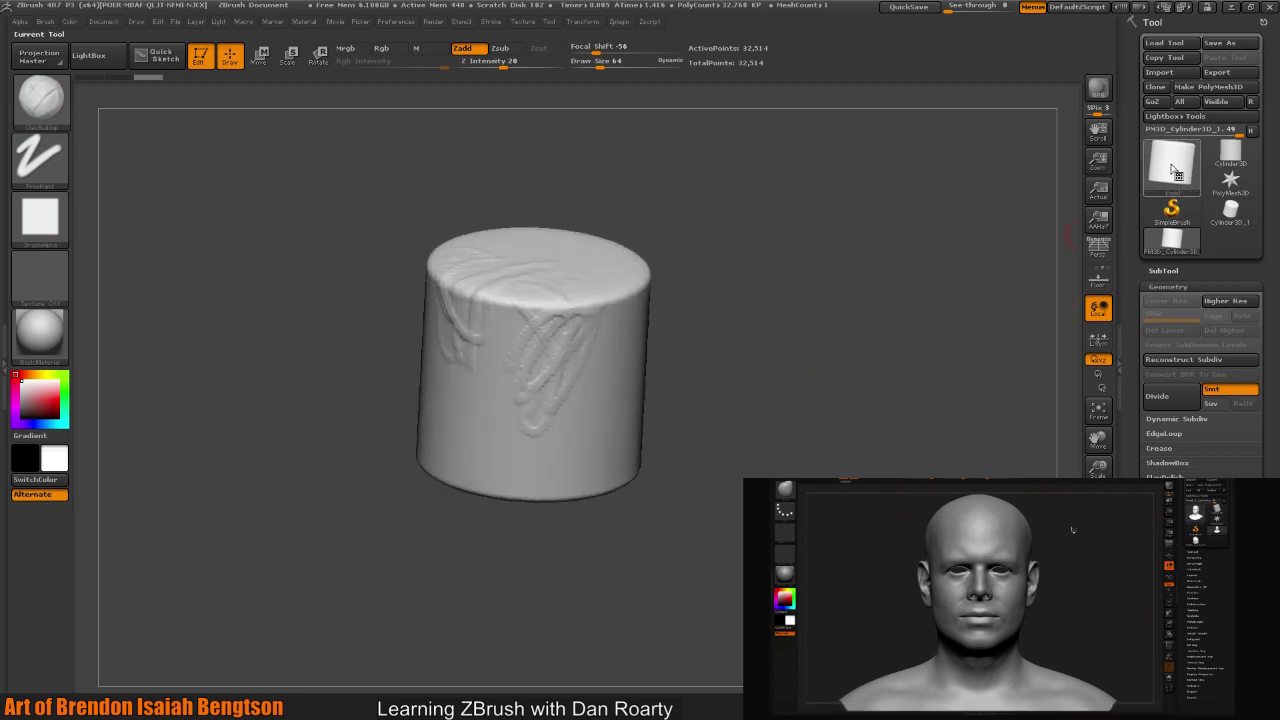
- Collapse the Tool palette's Geometry section to reveal the cylinder's single-subtool SubTool list
click(1173, 175)
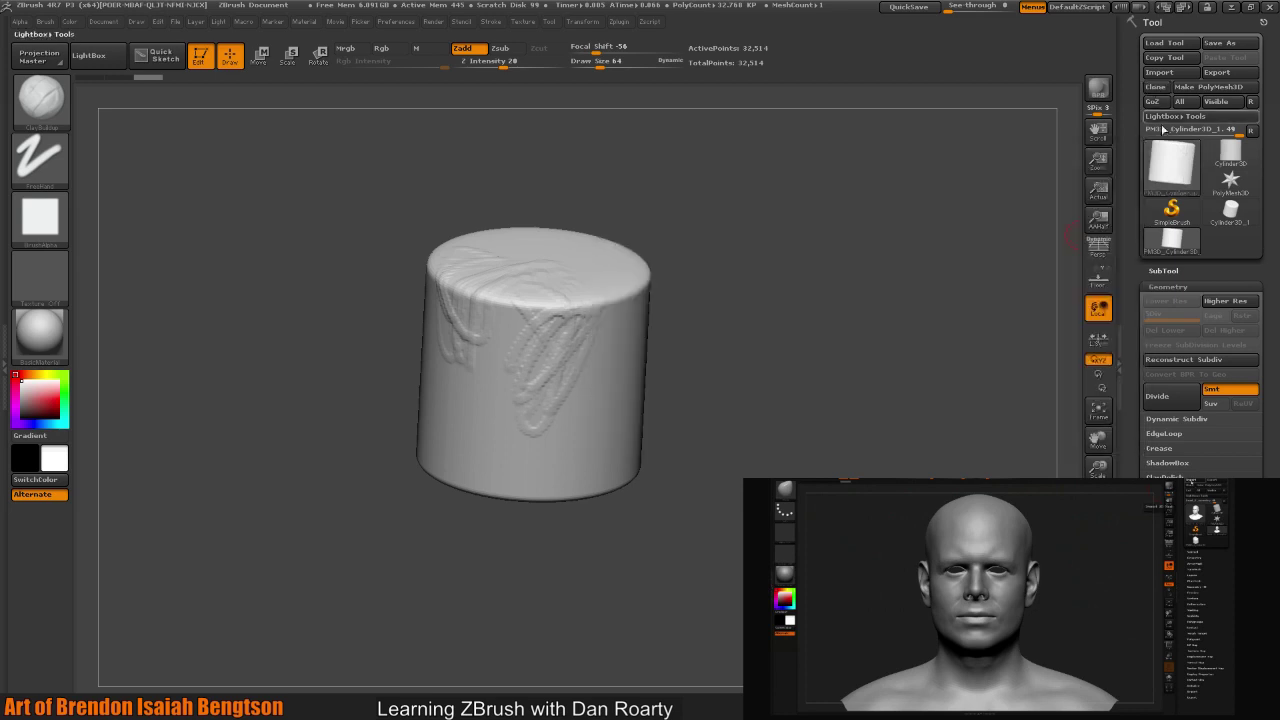
click(1162, 287)
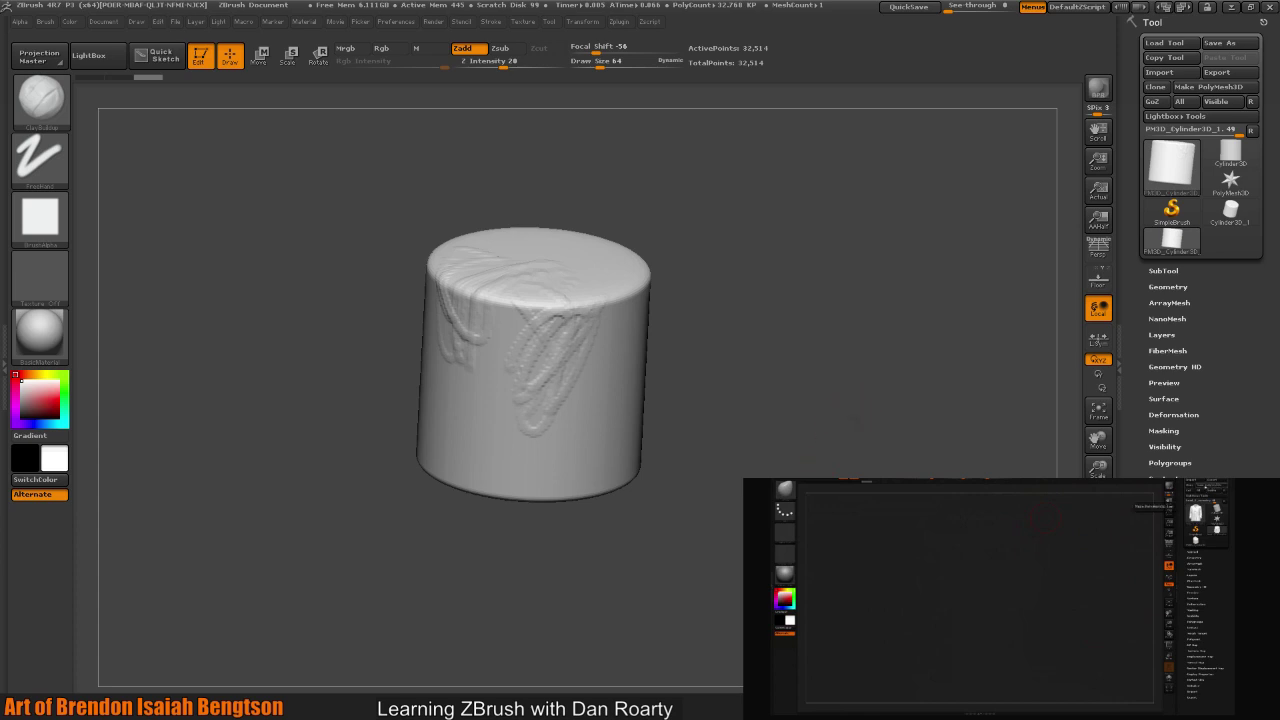
drag(847, 394, 870, 448)
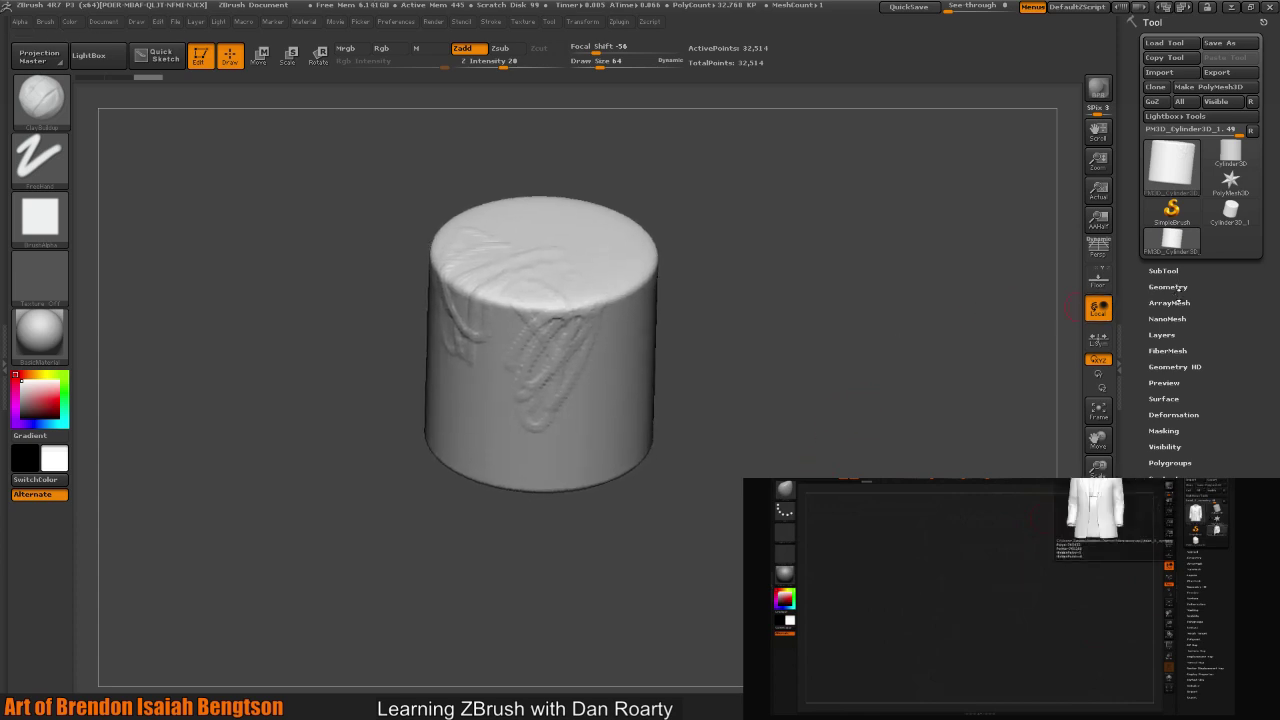
click(1165, 287)
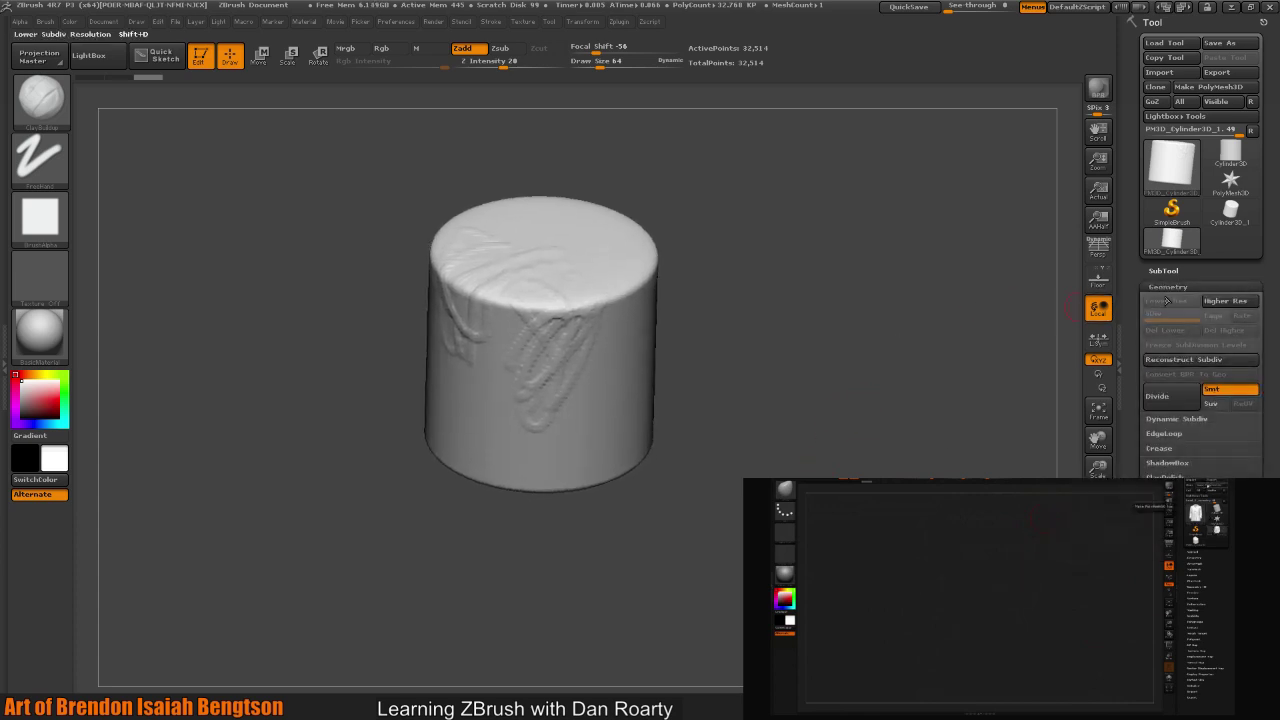
click(1165, 287)
click(1164, 271)
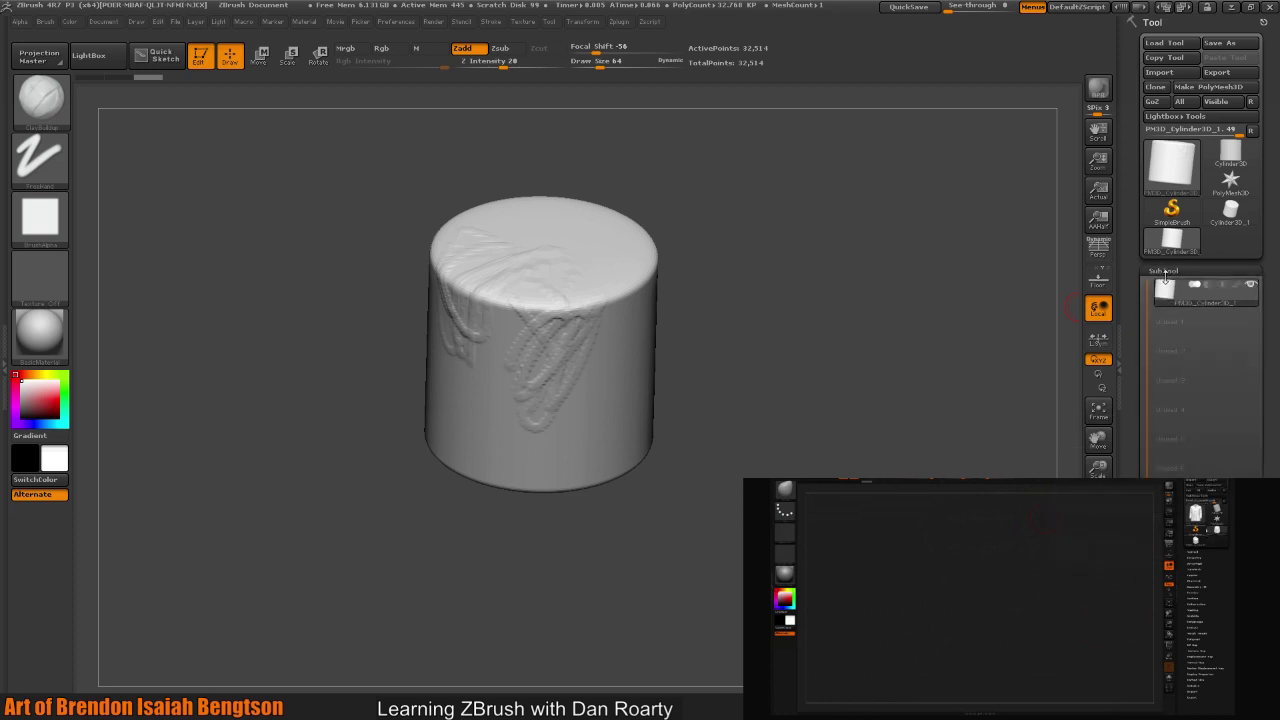
drag(1136, 310, 1136, 266)
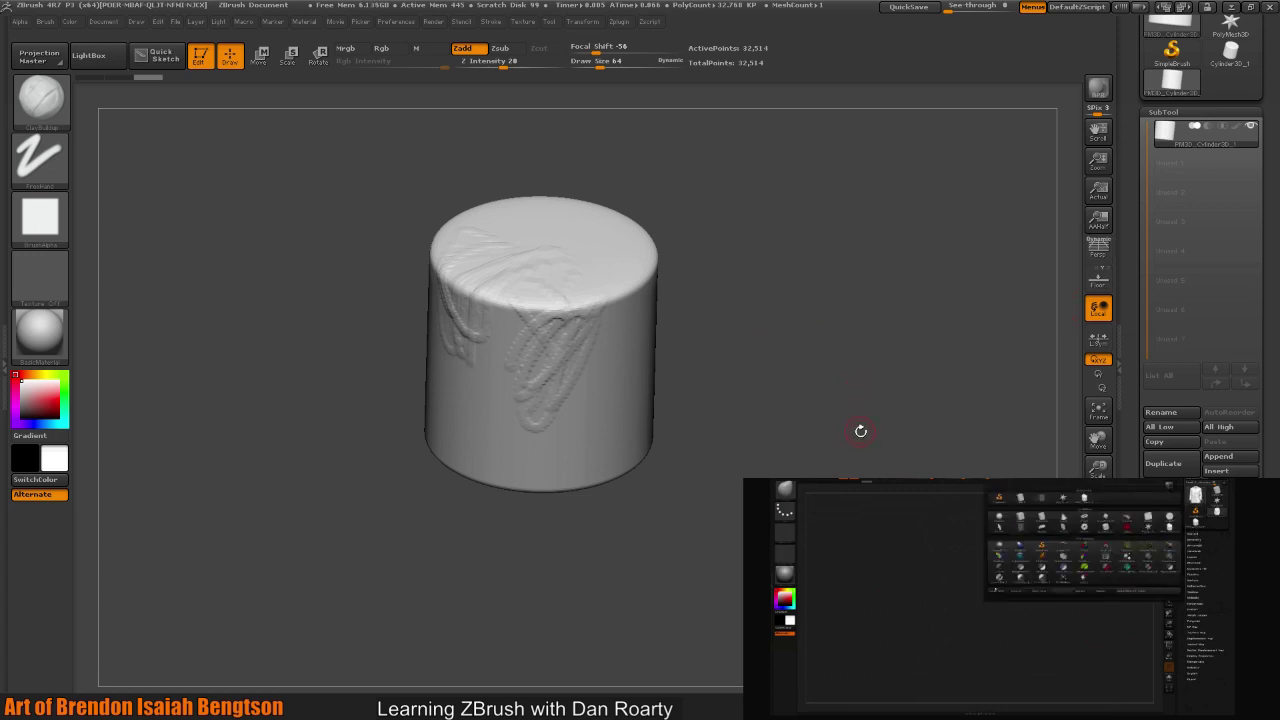
drag(858, 430, 929, 314)
drag(1130, 208, 1131, 324)
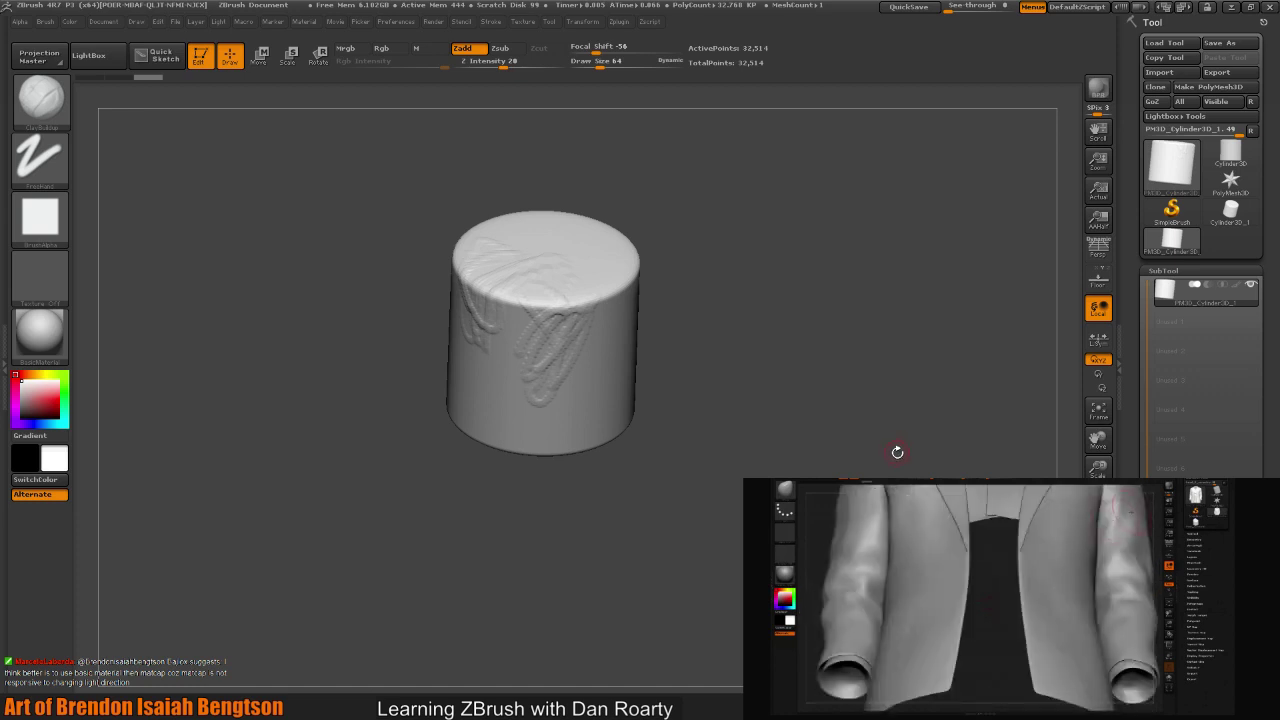
drag(895, 456, 878, 474)
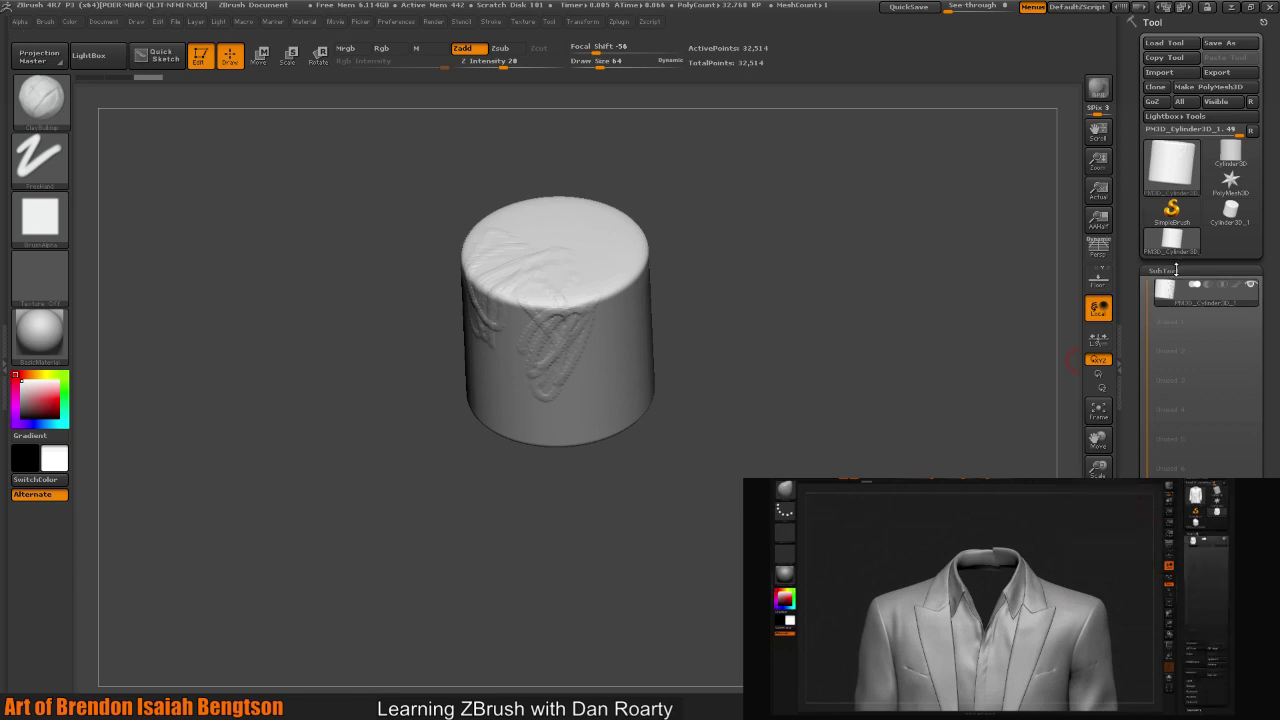
mouse_move(1165, 290)
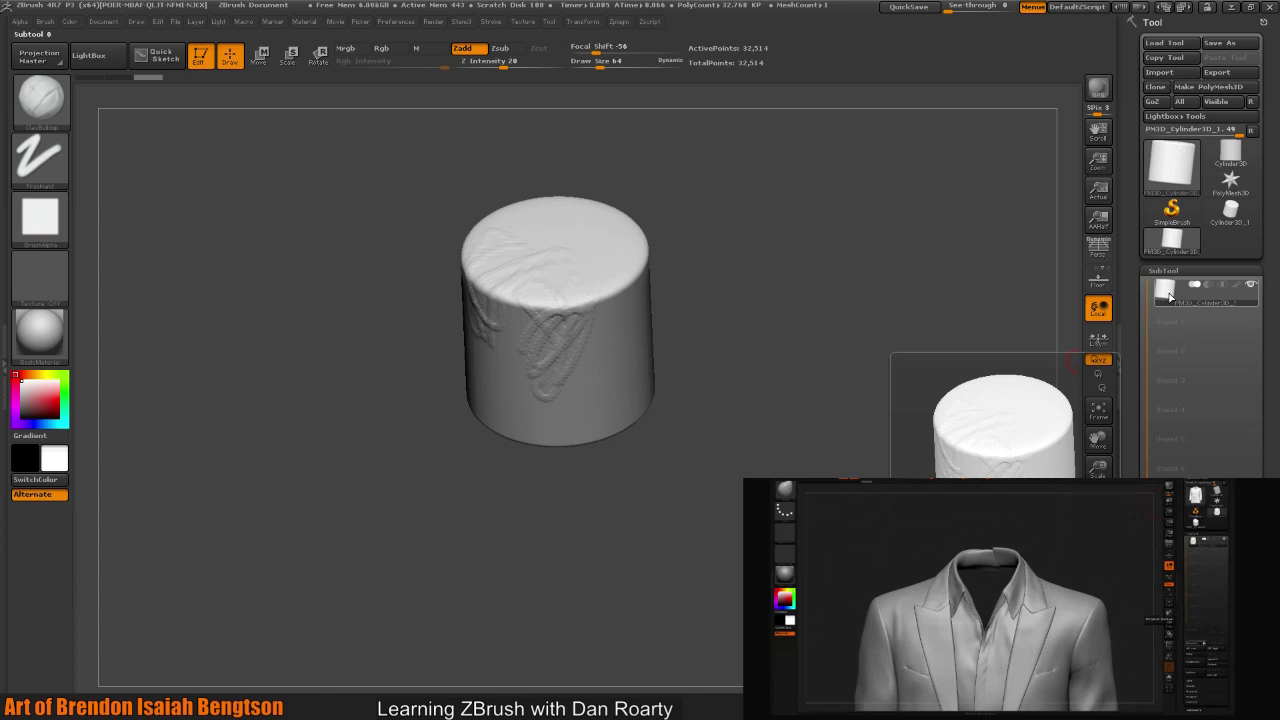
drag(1133, 330, 1136, 219)
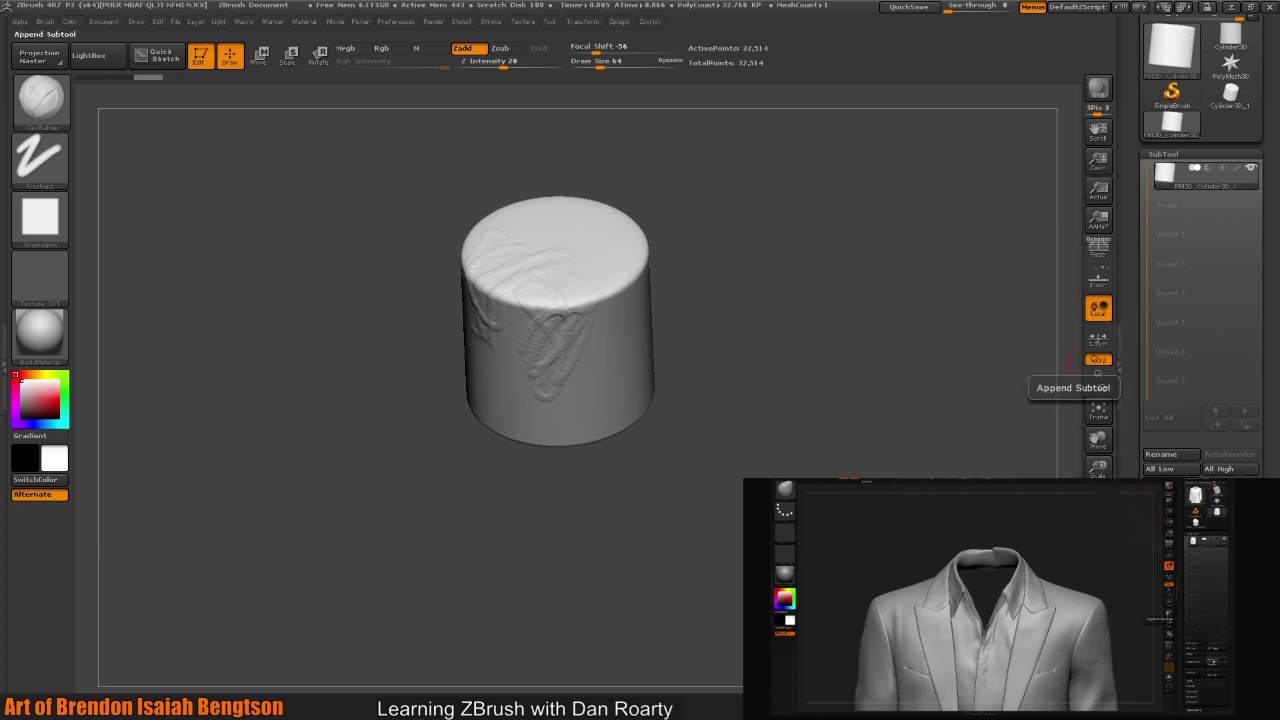
- Bring up the Append mesh picker in the SubTool subpalette for adding a new subtool
click(1098, 387)
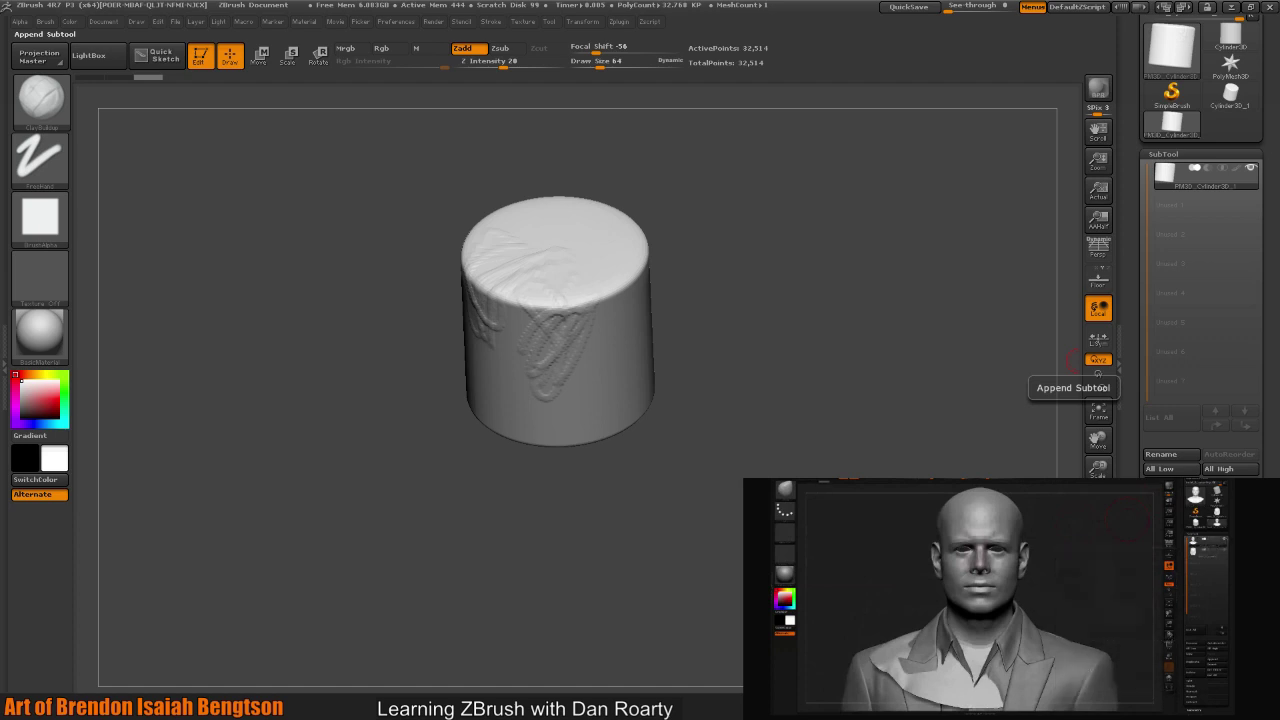
click(1172, 497)
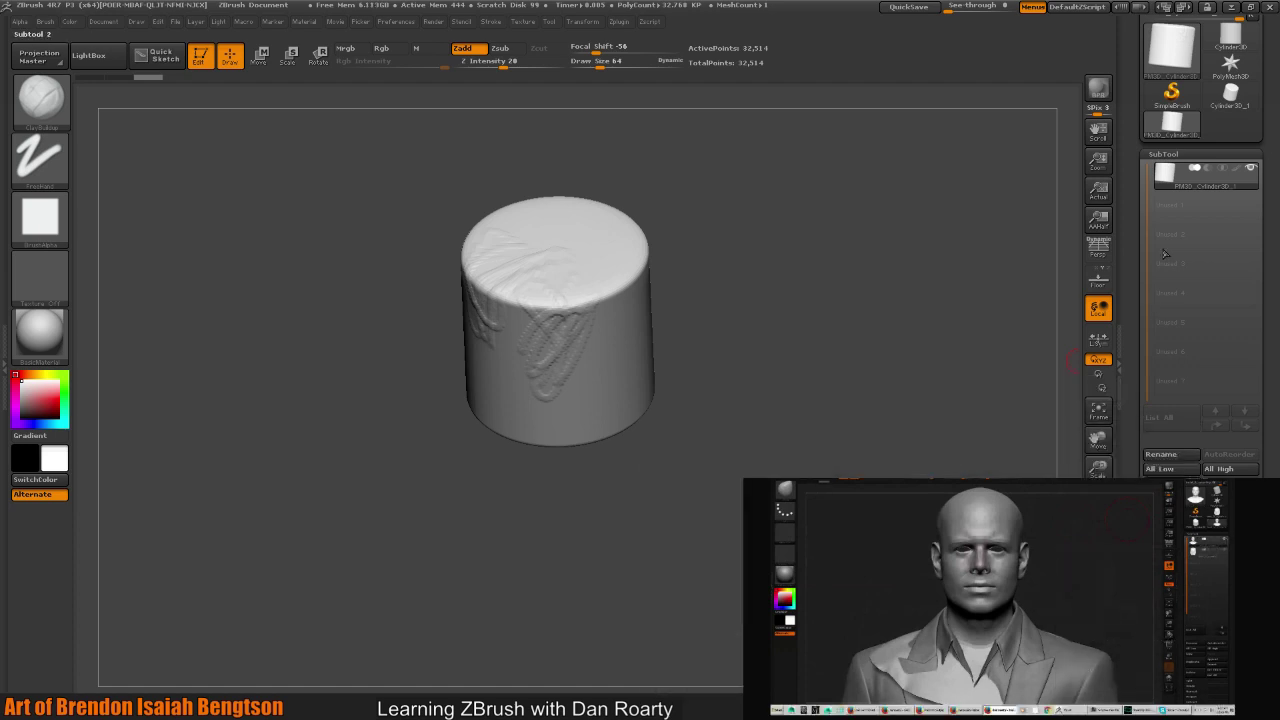
scroll(1176, 158, up, 2)
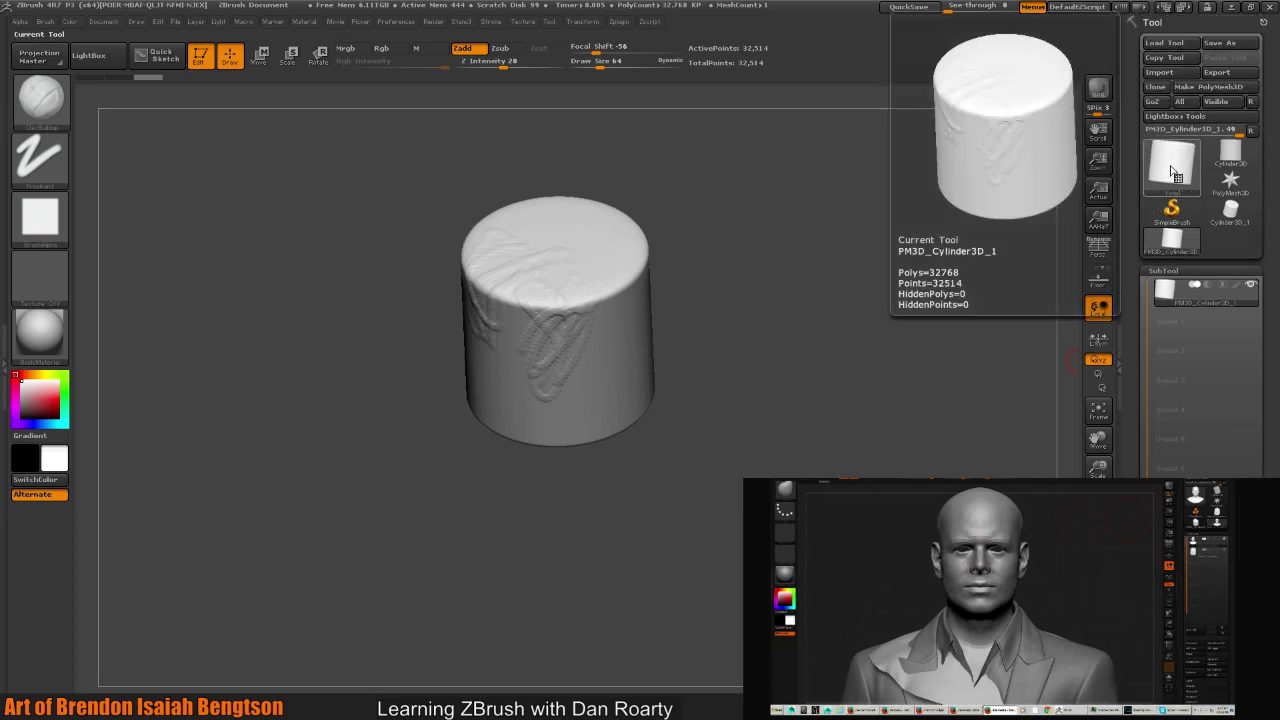
click(1176, 175)
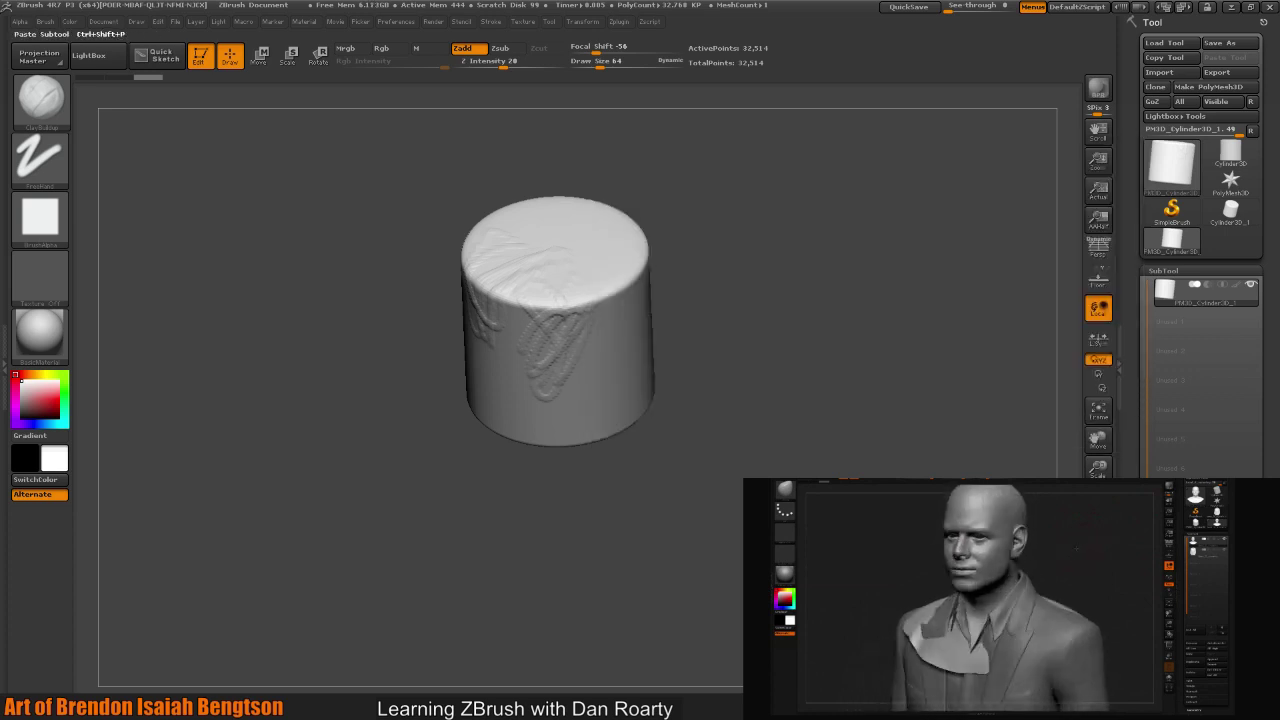
click(1180, 600)
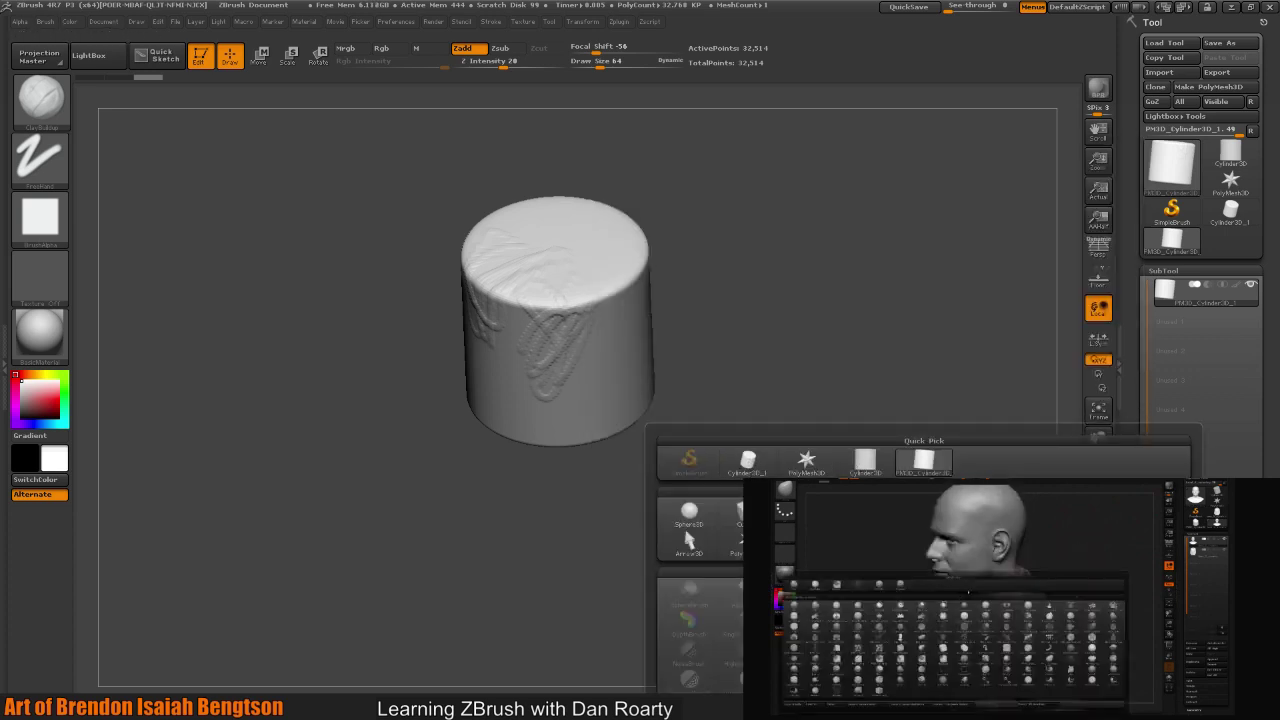
- Append PM3D_Sphere3D as a subtool, toggle it against the cylinder, and select the sphere
click(692, 512)
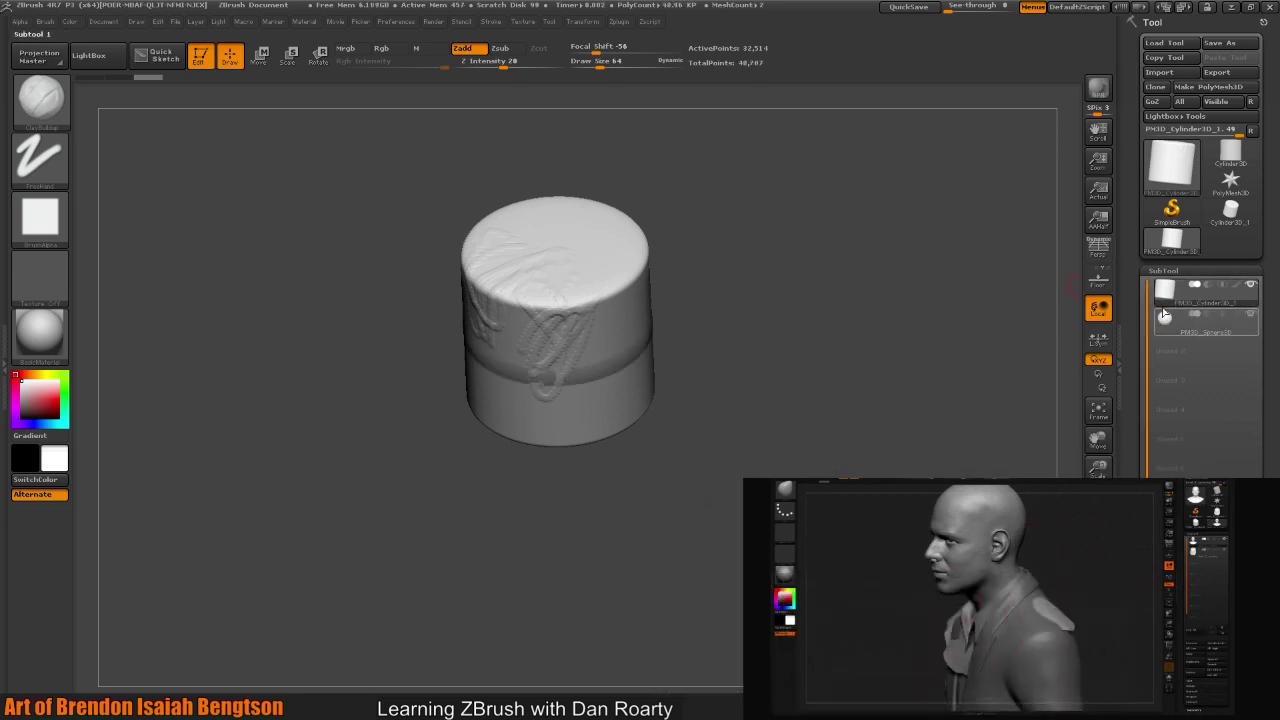
click(1166, 320)
key(Up)
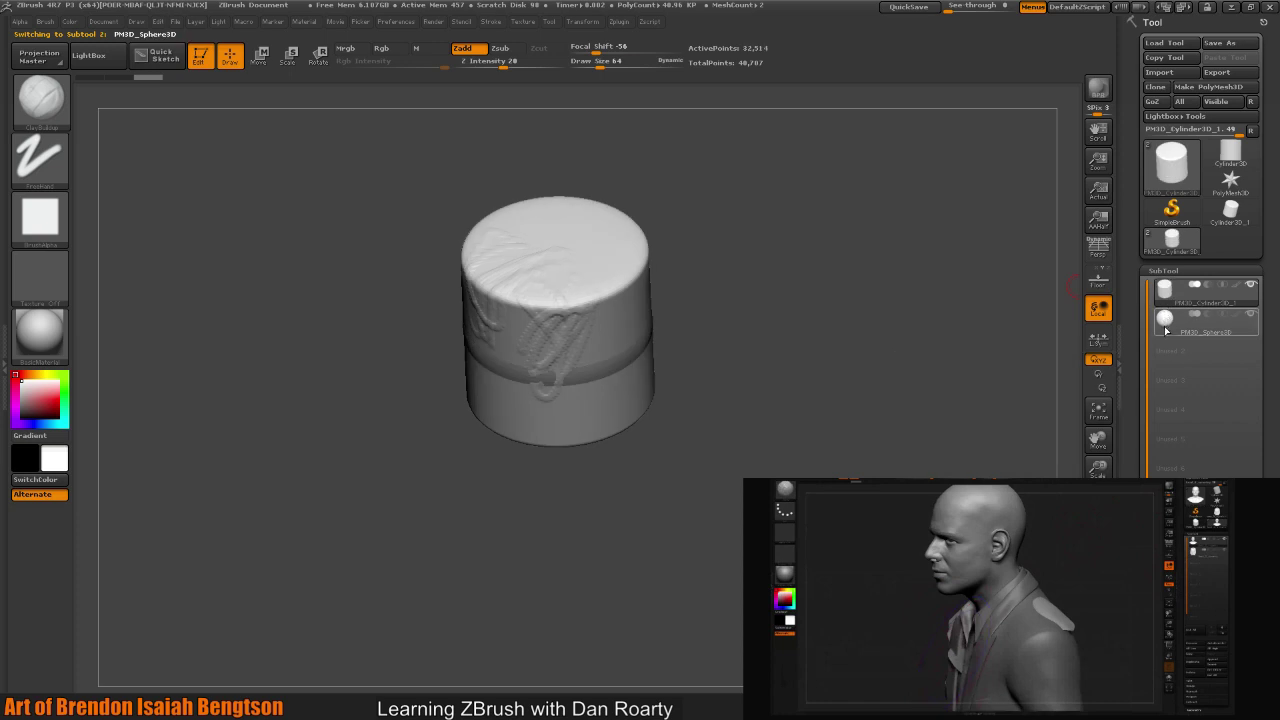
key(Down)
key(Up)
key(Down)
key(Up)
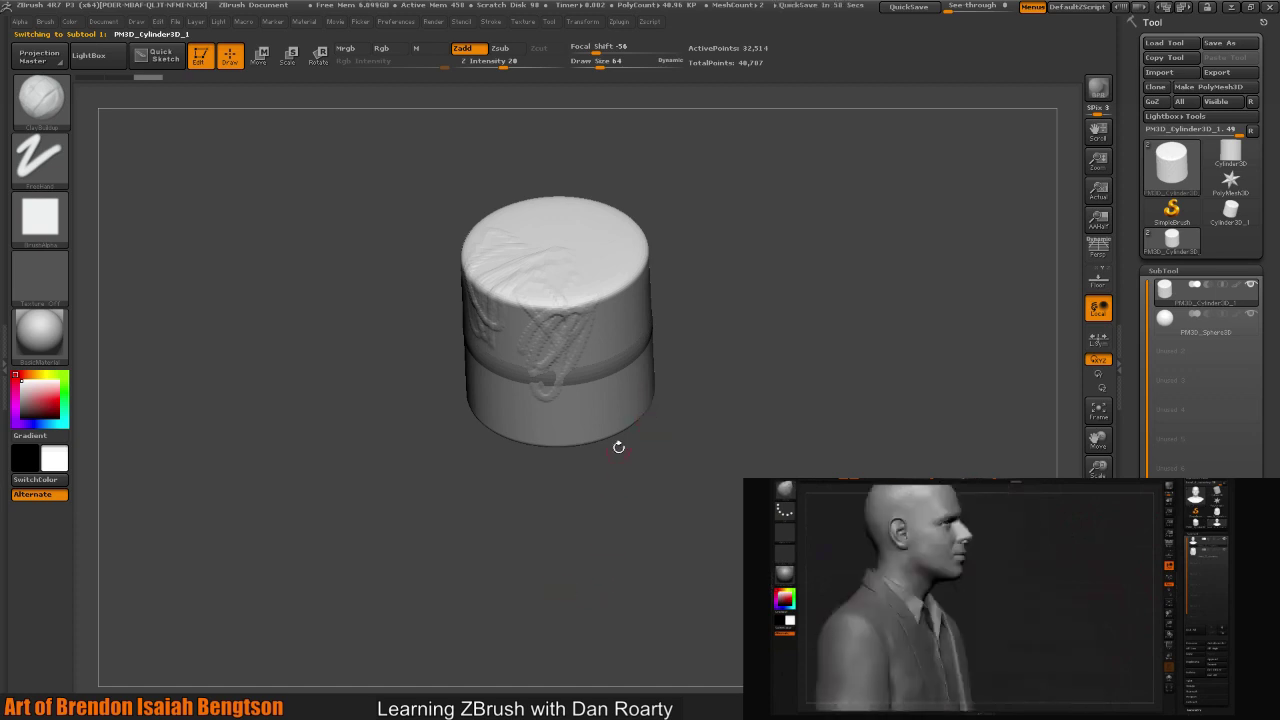
drag(726, 578, 710, 500)
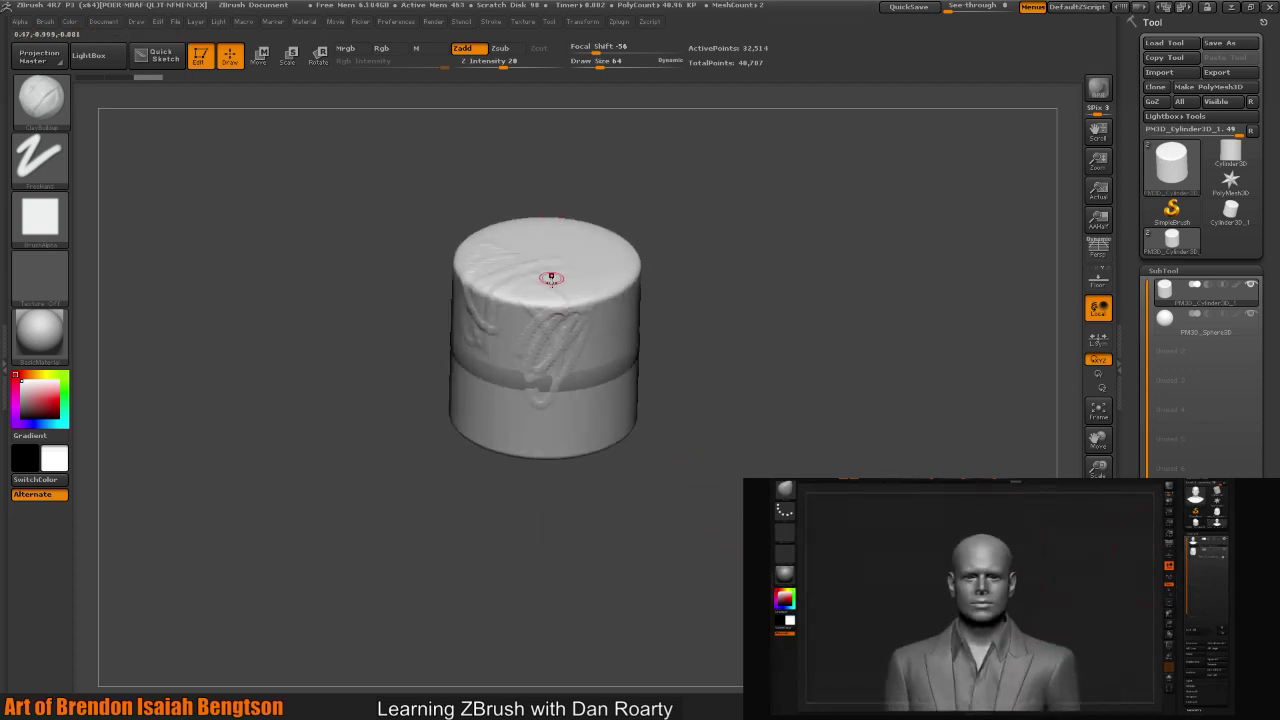
alt+click(585, 370)
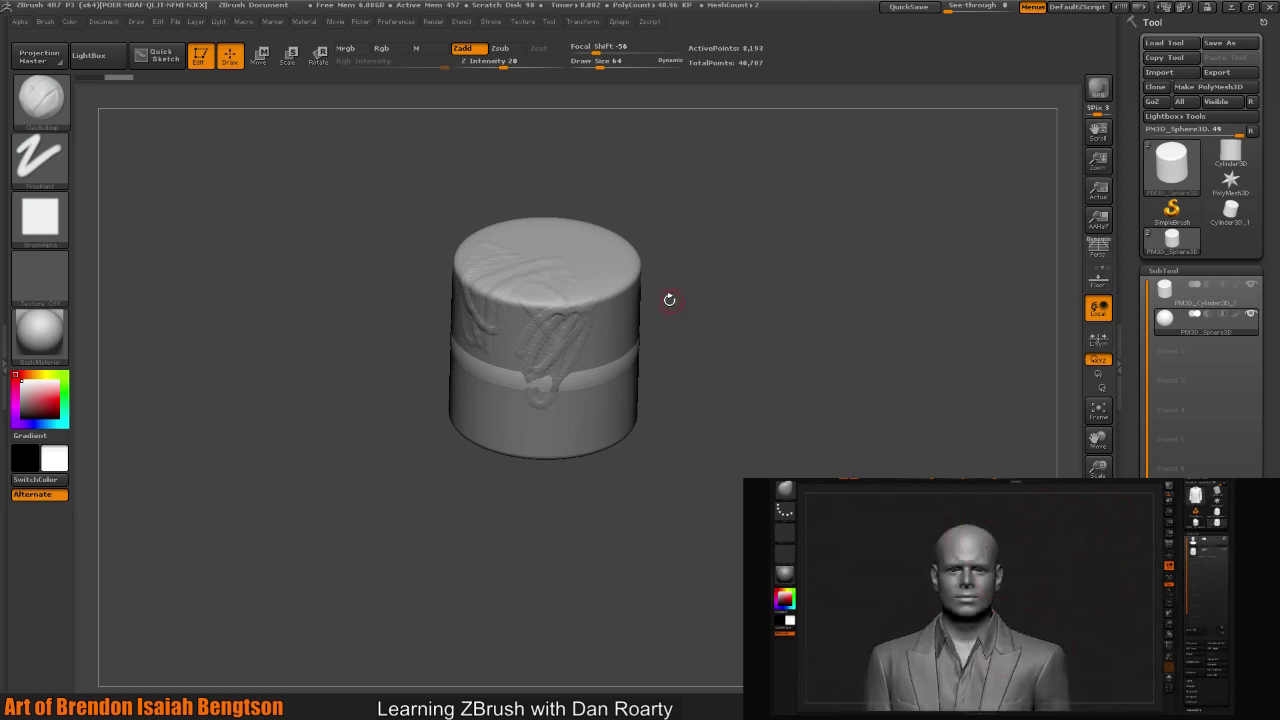
alt+click(581, 326)
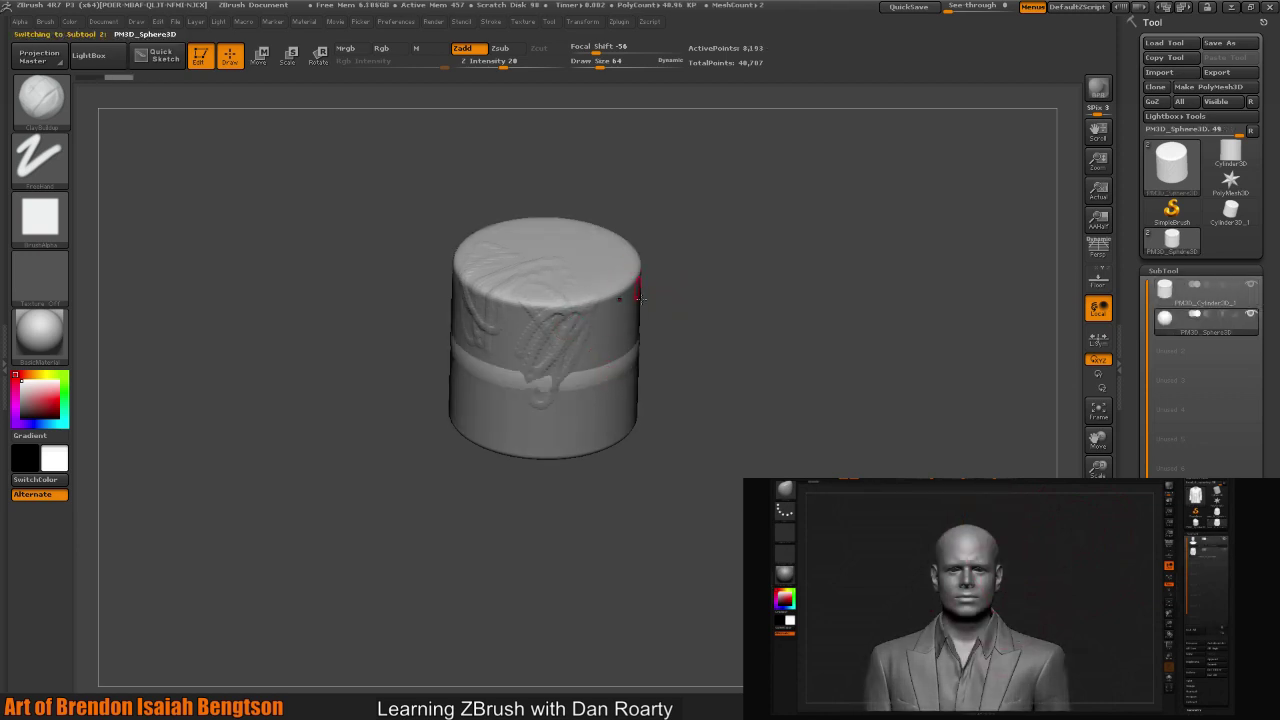
mouse_move(648, 285)
mouse_down()
mouse_move(704, 369)
mouse_move(634, 282)
mouse_move(583, 303)
mouse_up()
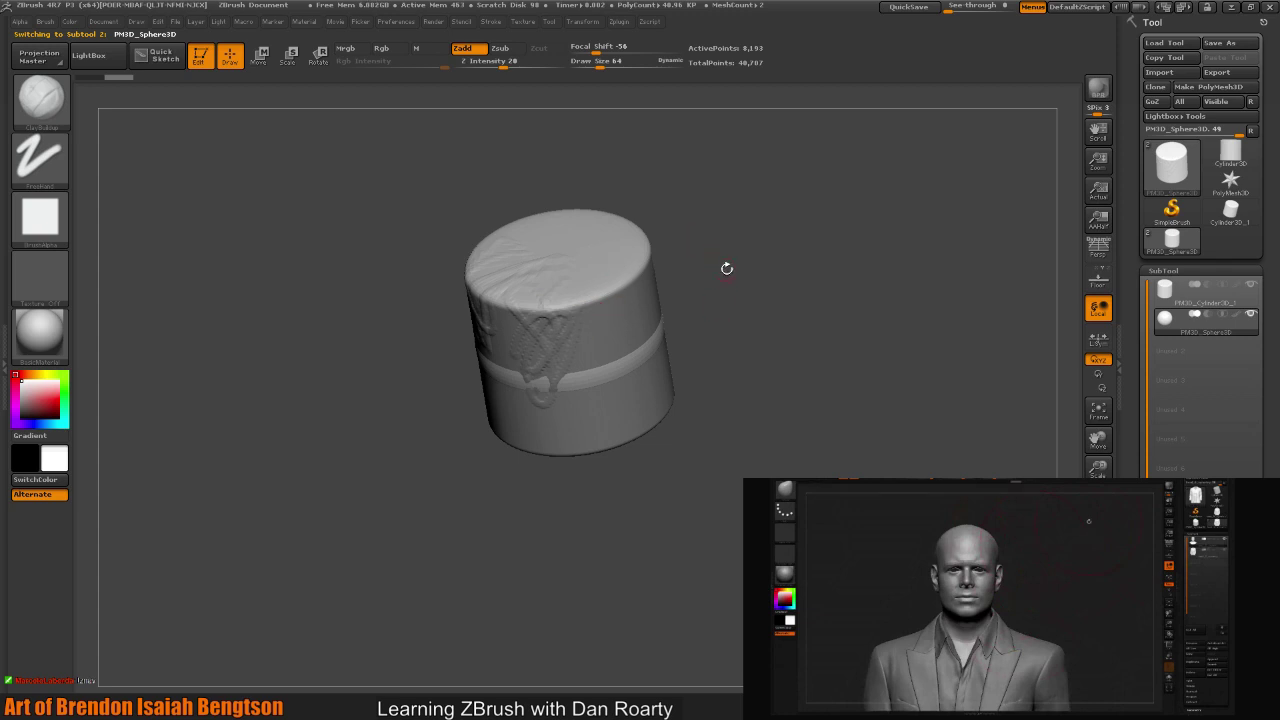
drag(788, 472, 829, 451)
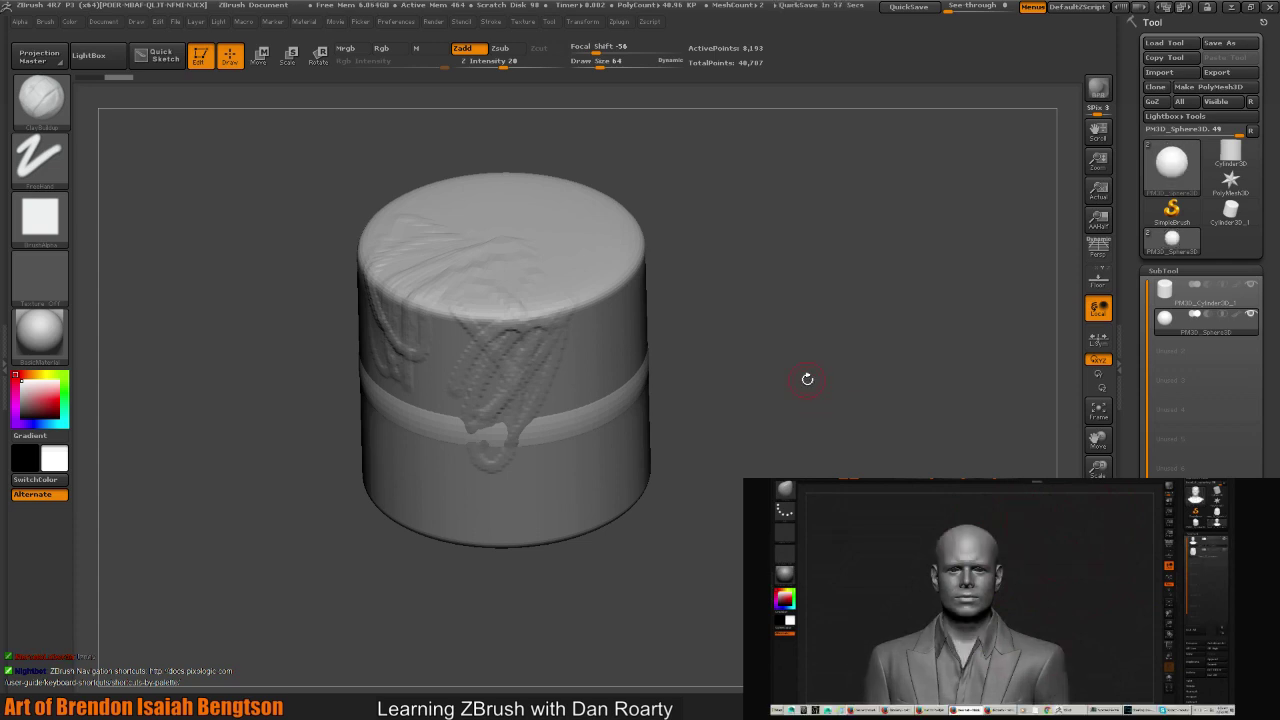
drag(850, 399, 908, 274)
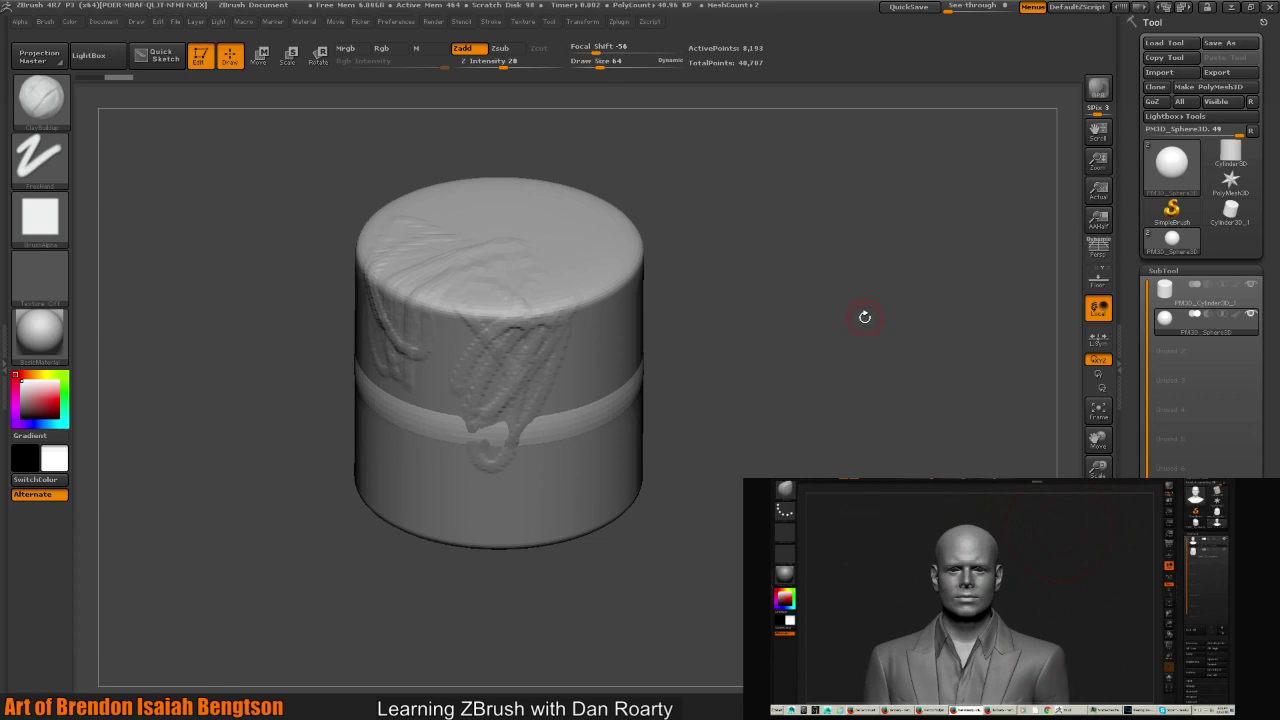
drag(877, 449, 851, 437)
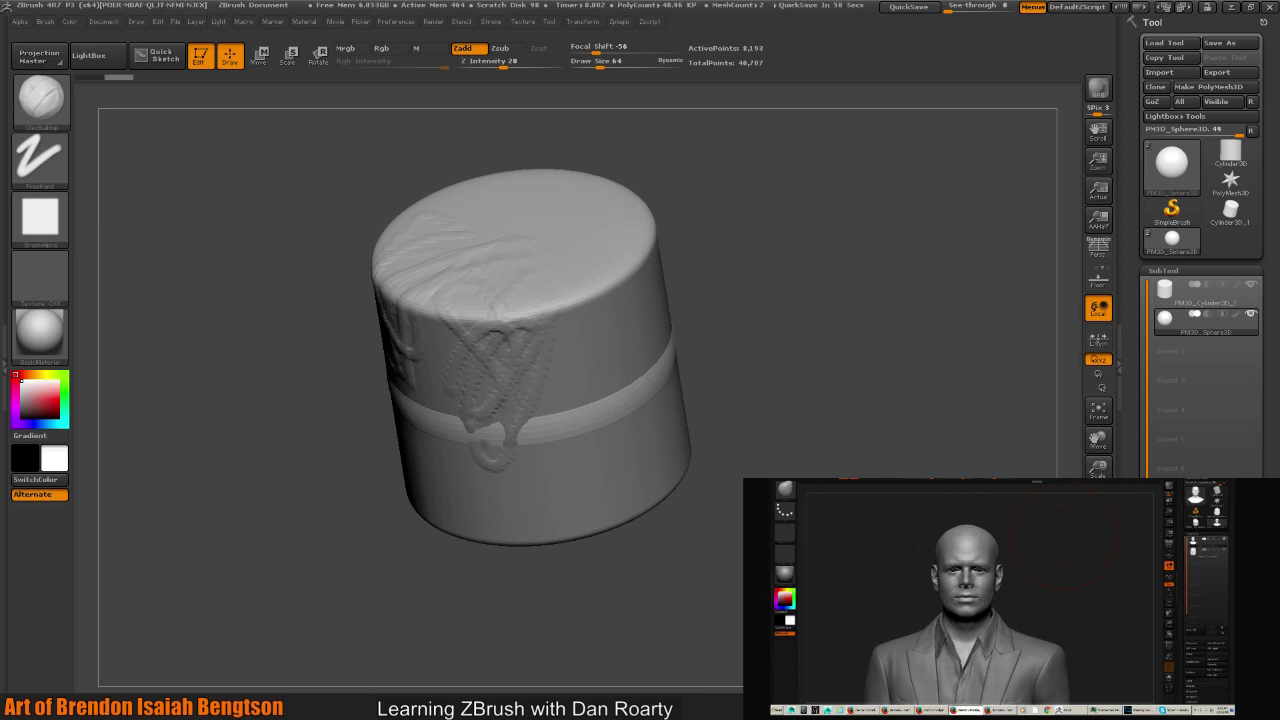
drag(812, 458, 744, 369)
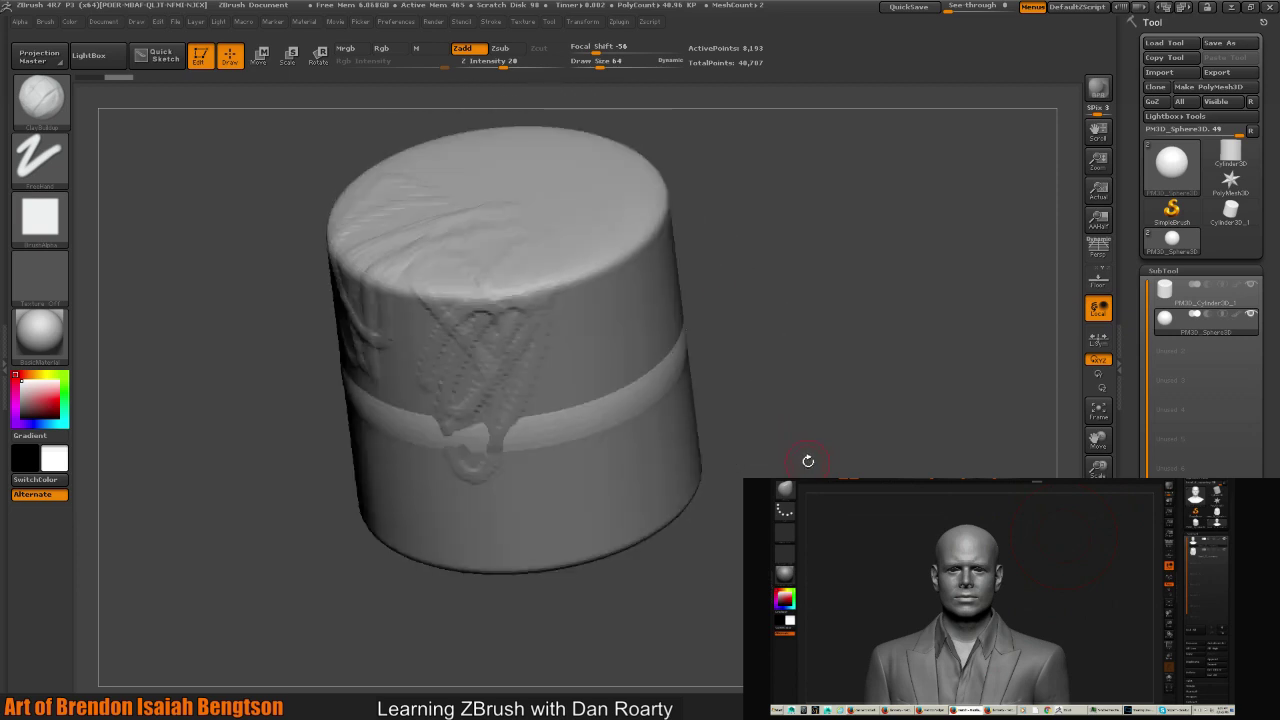
mouse_move(808, 461)
mouse_down()
mouse_move(846, 426)
mouse_move(847, 469)
mouse_move(1068, 258)
mouse_up()
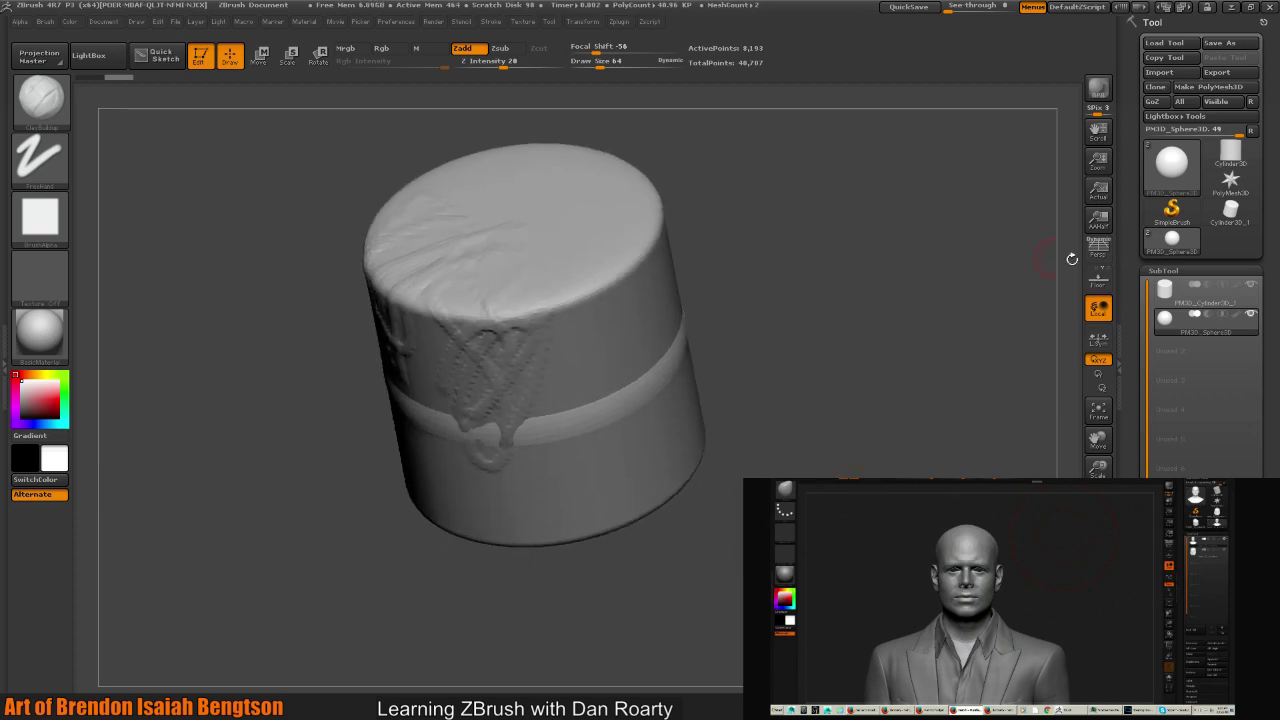
click(1175, 247)
mouse_move(1168, 256)
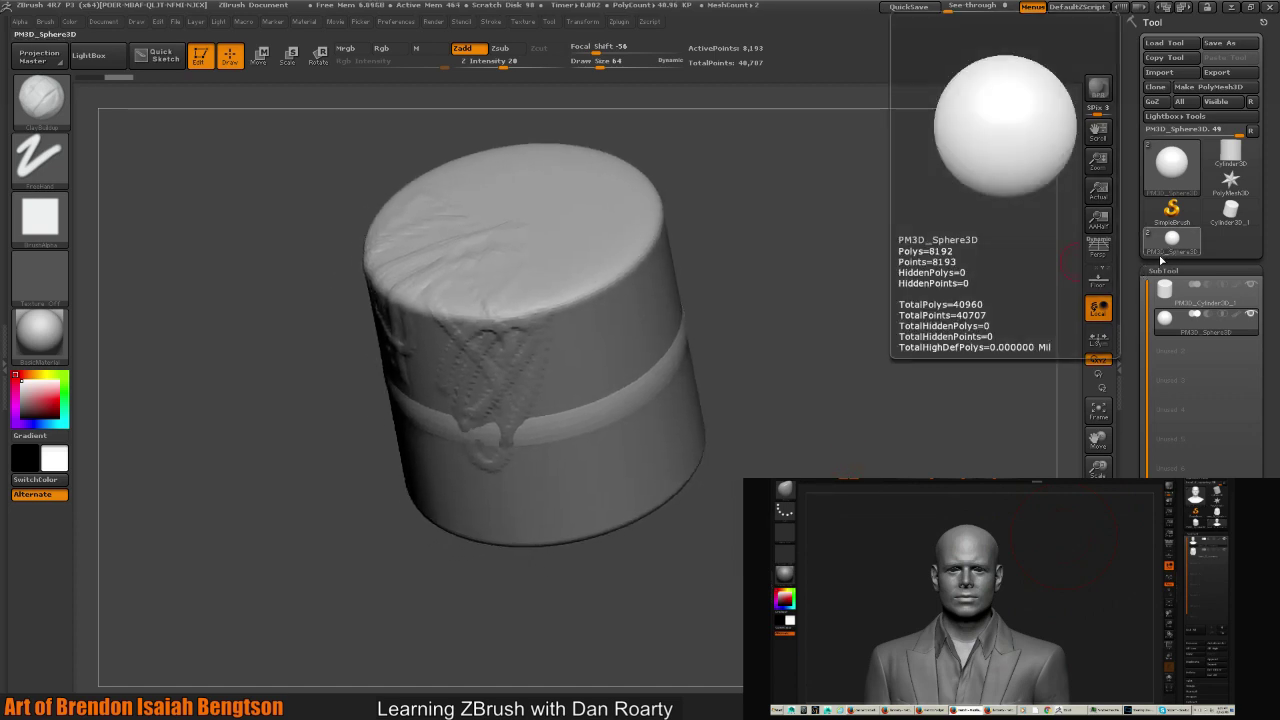
drag(851, 371, 866, 420)
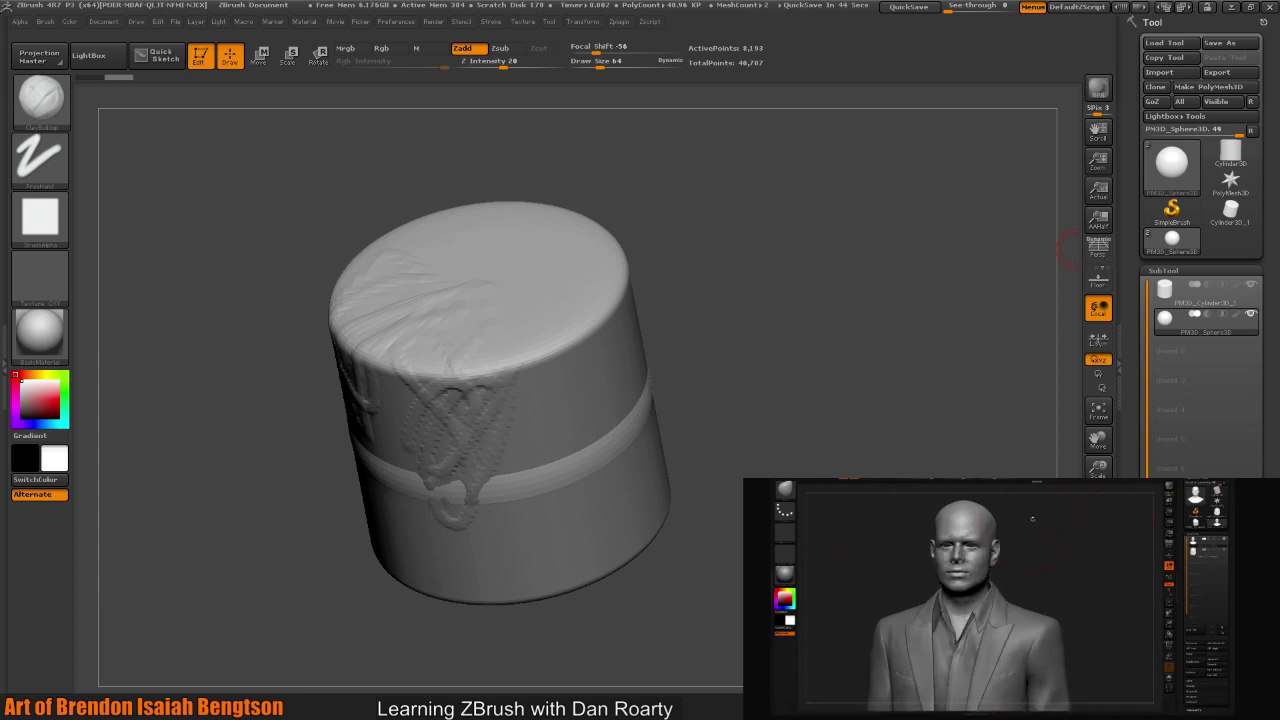
drag(1068, 250, 764, 451)
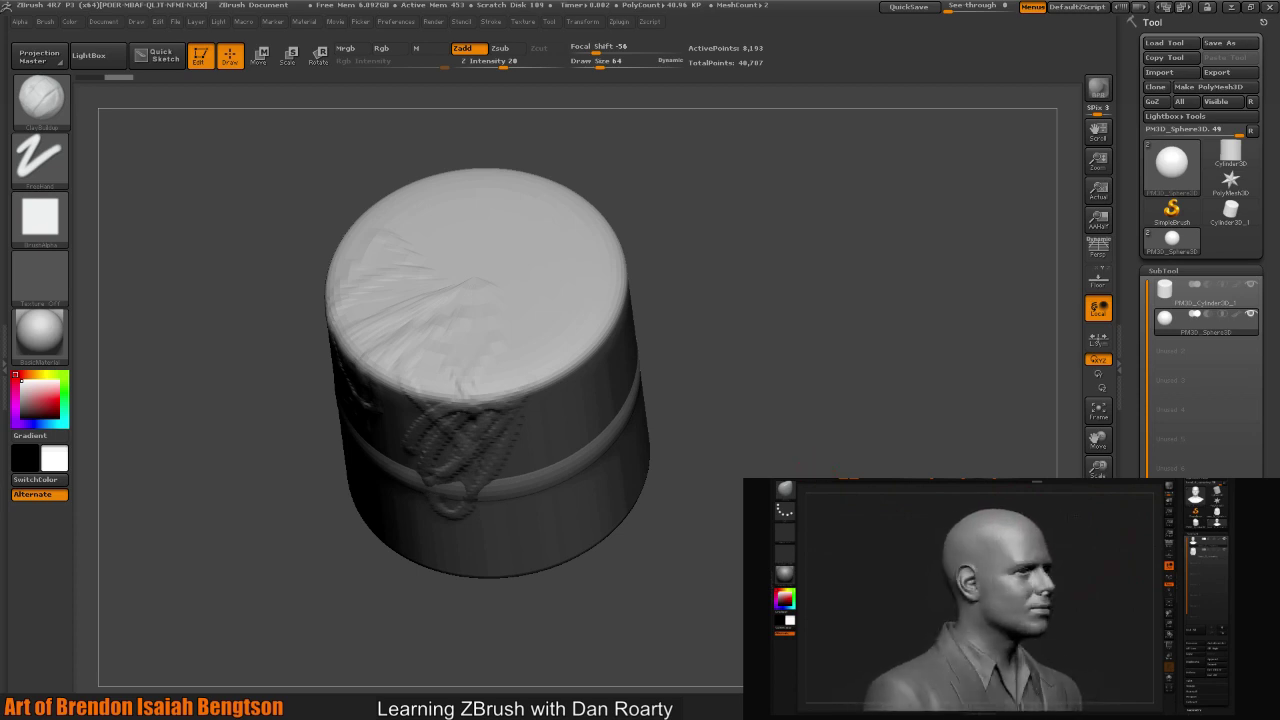
mouse_move(818, 474)
mouse_down()
mouse_move(850, 492)
mouse_move(843, 471)
mouse_up()
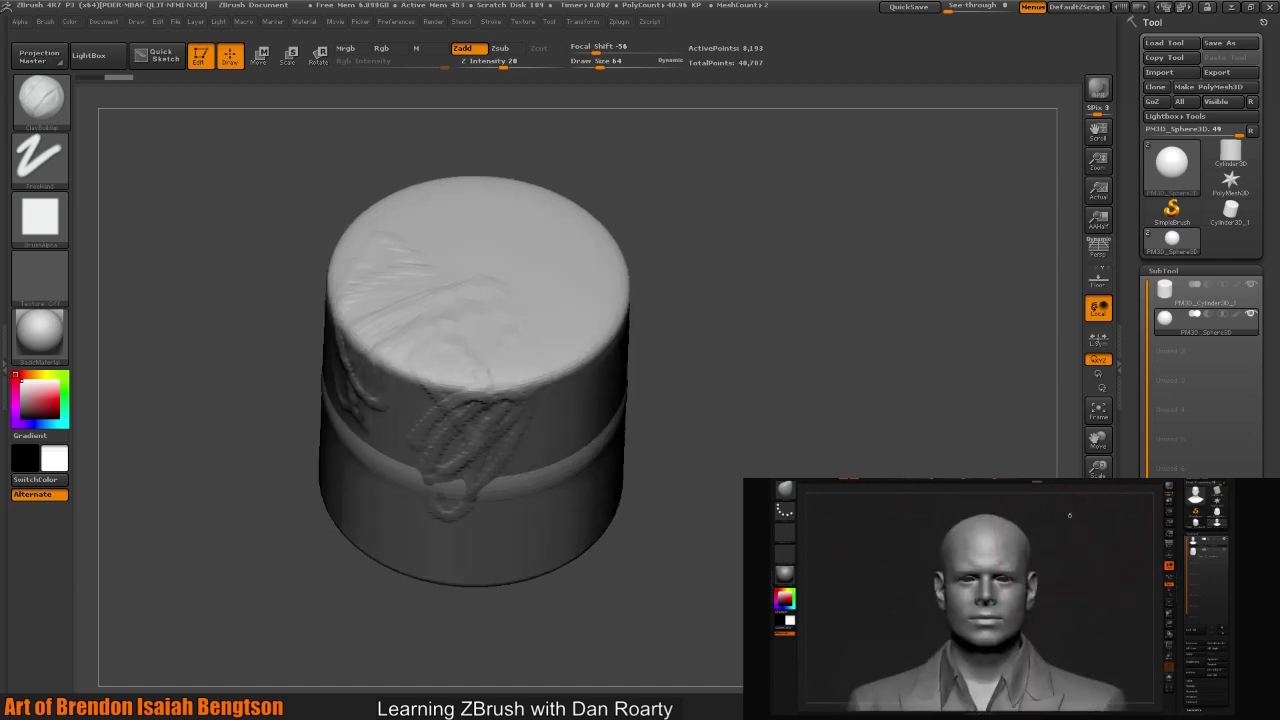
mouse_move(843, 471)
mouse_down()
mouse_move(830, 480)
mouse_move(848, 468)
mouse_move(860, 480)
mouse_move(850, 472)
mouse_up()
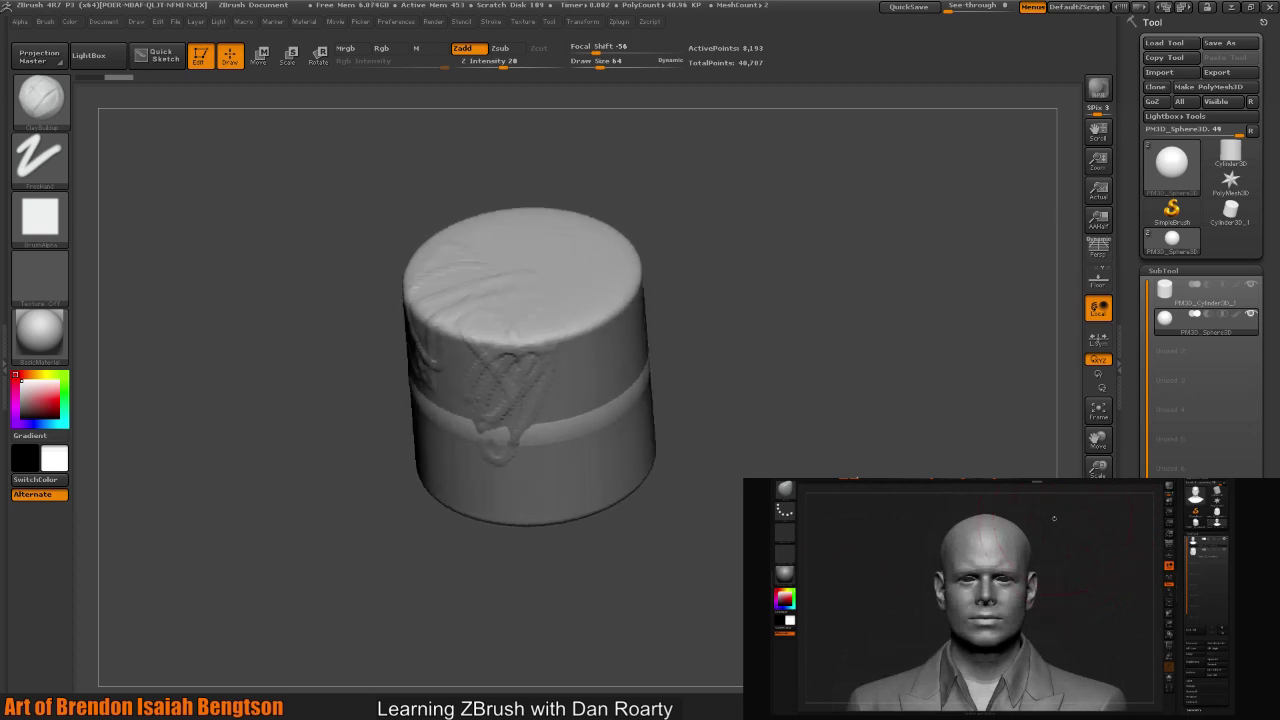
- Select the cylinder subtool and raise the Move brush Draw Size to 311
alt+click(624, 408)
key(space)
drag(619, 333, 628, 300)
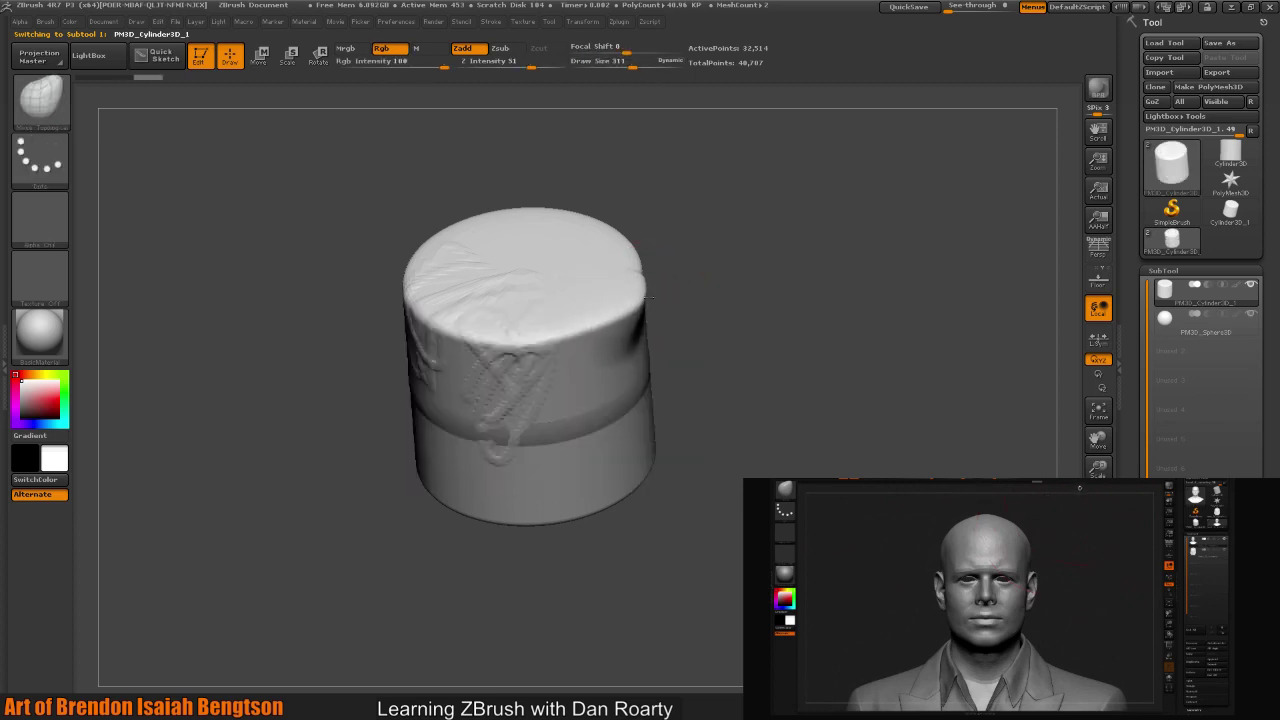
drag(690, 340, 857, 374)
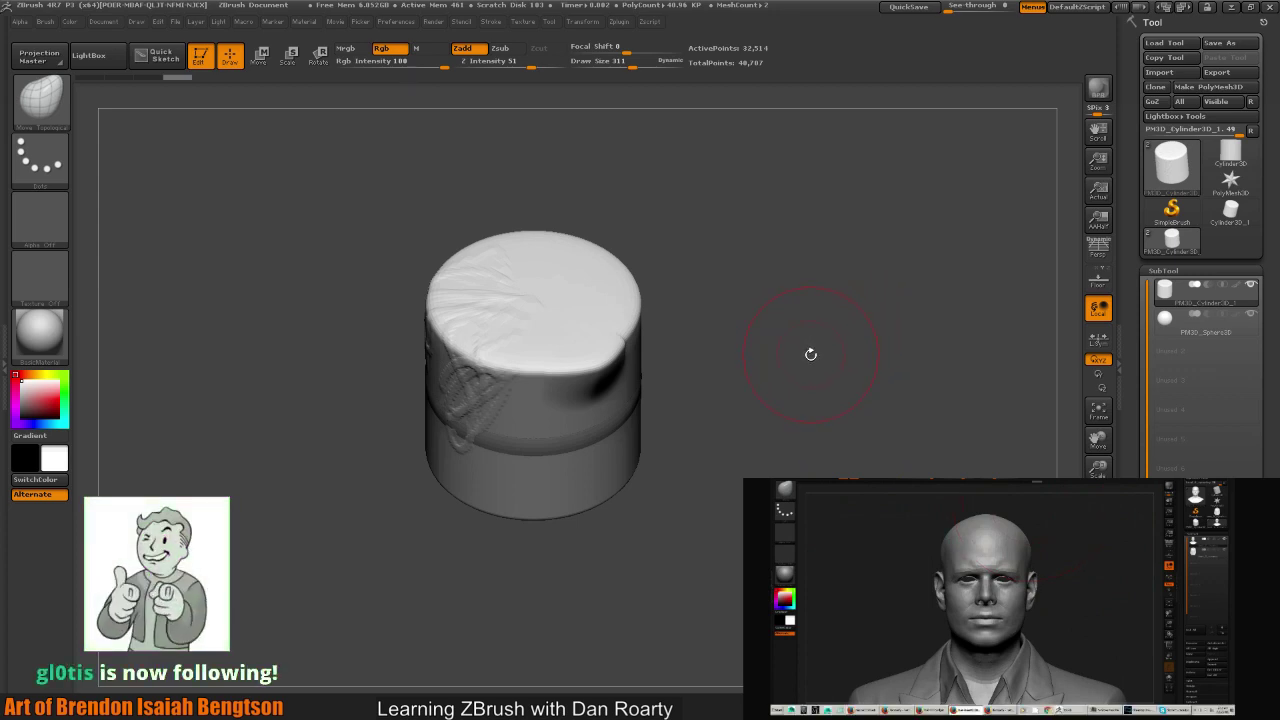
drag(851, 383, 834, 389)
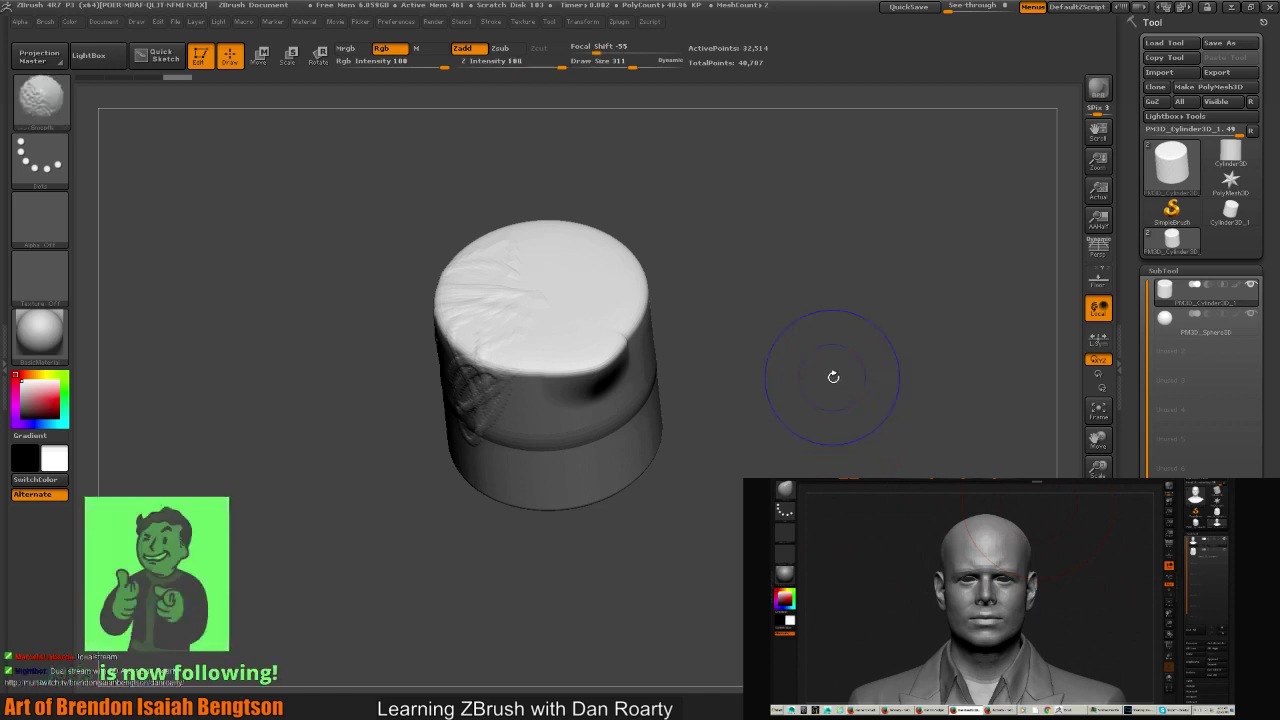
- Turn on the Polyframe wireframe, frame the cylinder, and make the sphere the active subtool
key(shift+f)
drag(834, 414, 847, 438)
key(f)
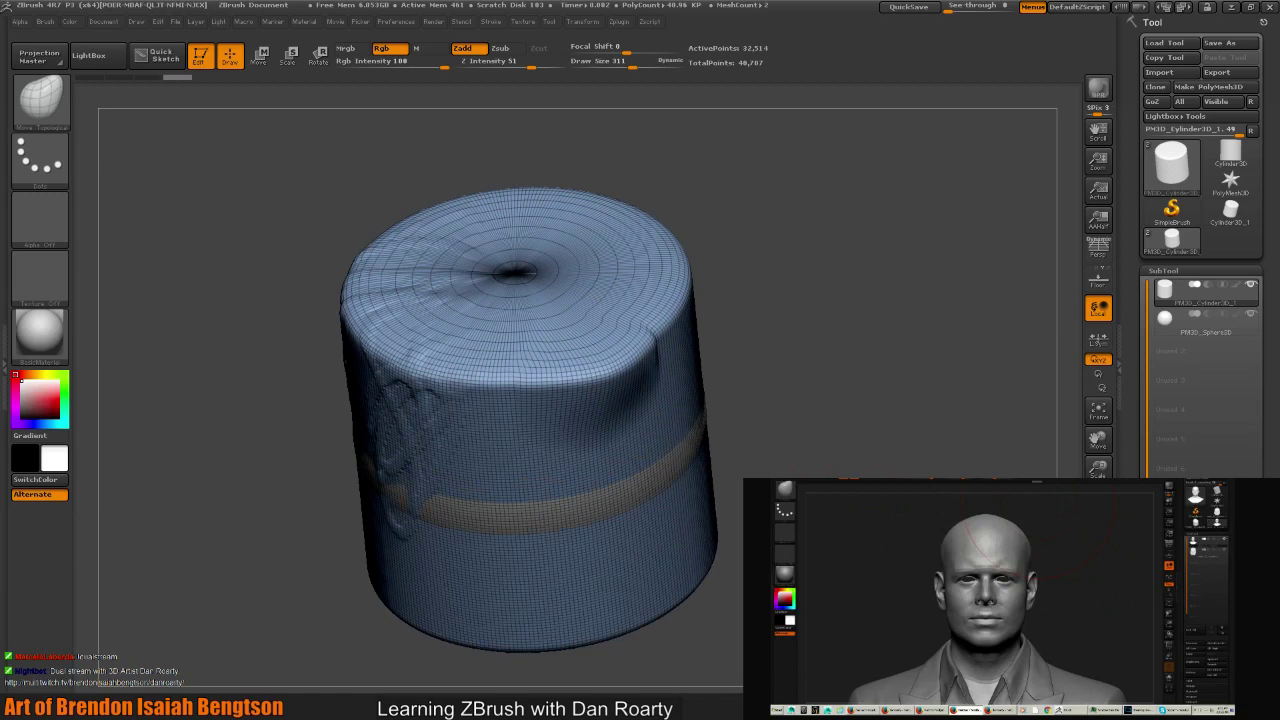
drag(845, 430, 859, 446)
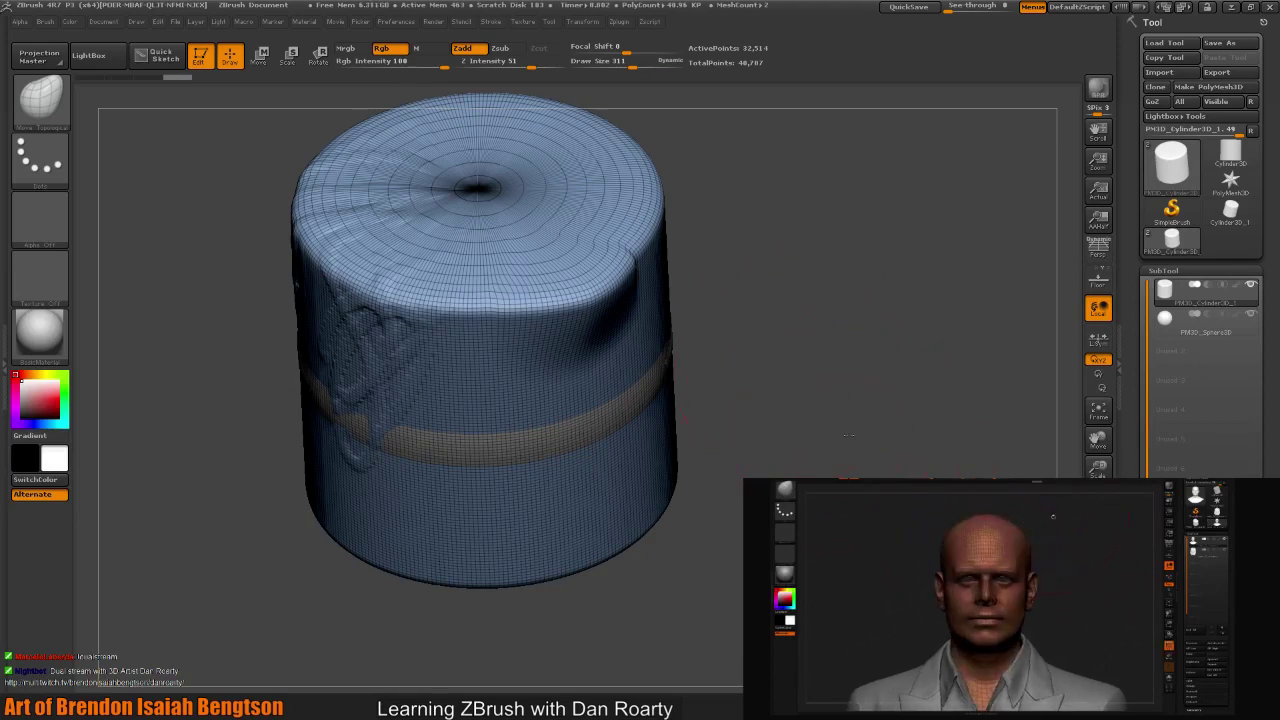
alt+drag(848, 436, 672, 420)
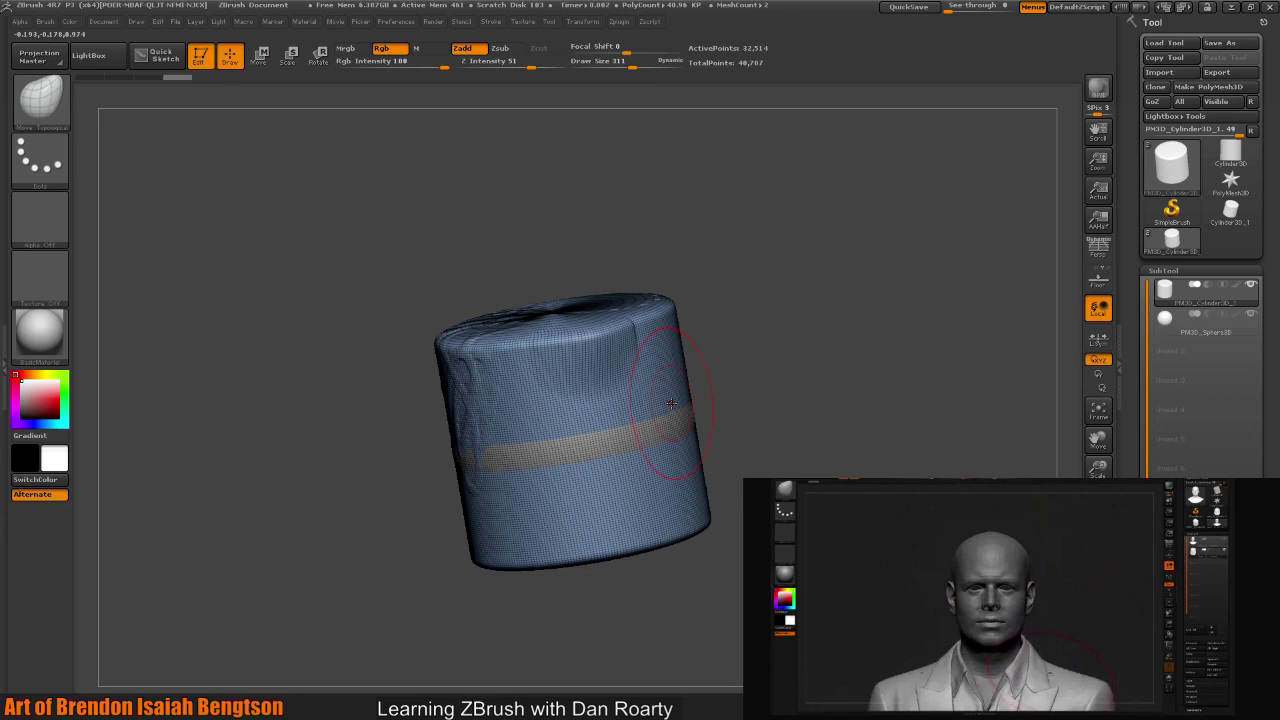
alt+click(675, 425)
drag(791, 431, 931, 340)
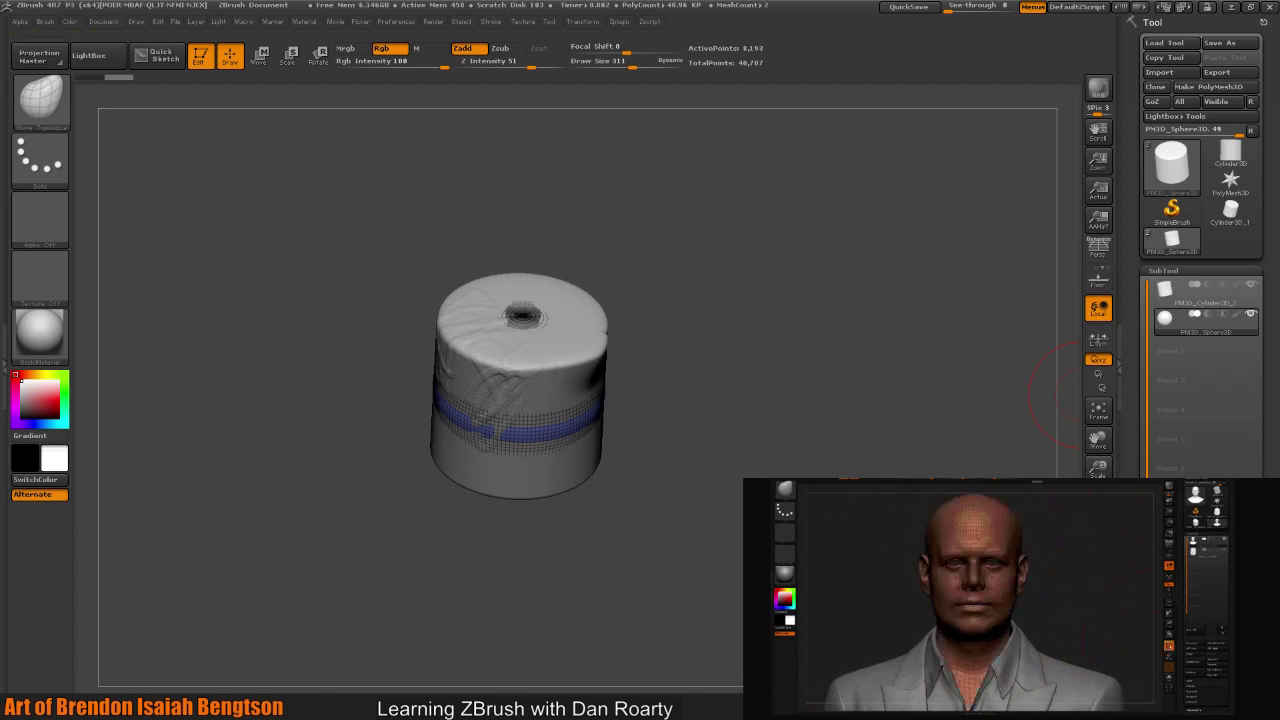
- Switch Polyframe off and orbit the view to show the cylinder's top rim
mouse_move(863, 451)
mouse_down()
mouse_move(849, 451)
mouse_move(845, 495)
mouse_move(856, 472)
mouse_up()
key(shift)
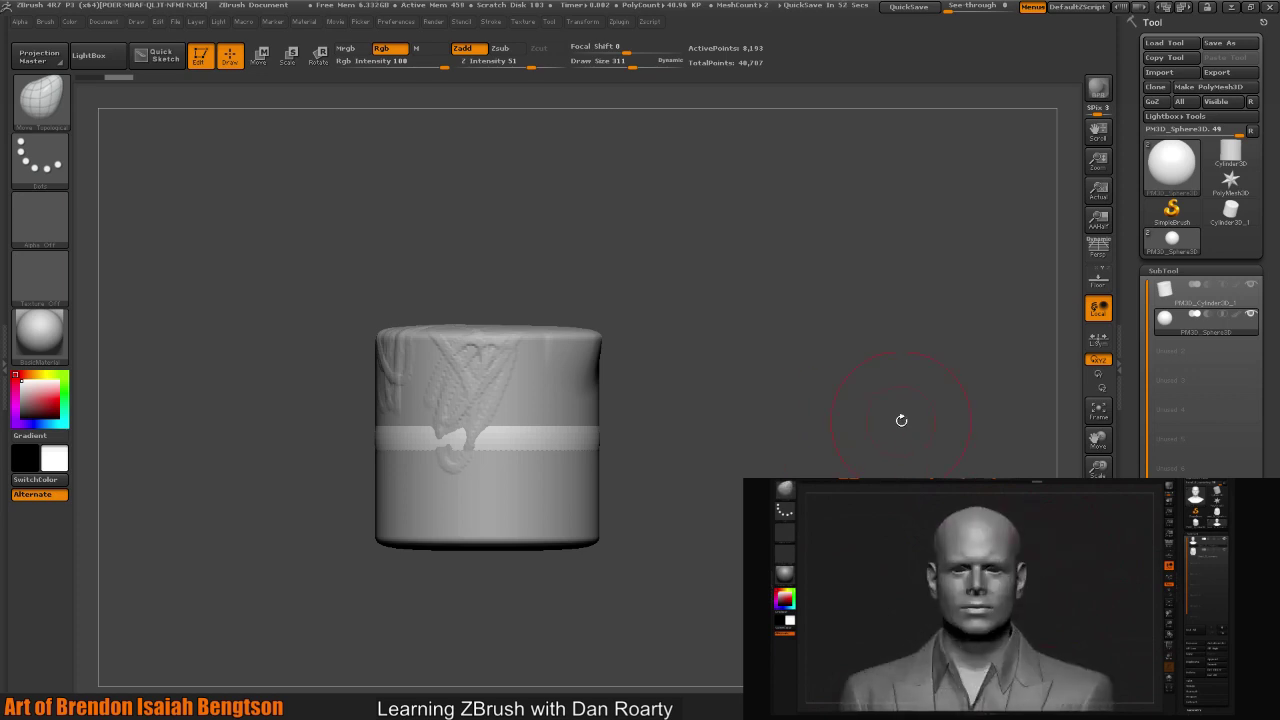
drag(879, 462, 868, 495)
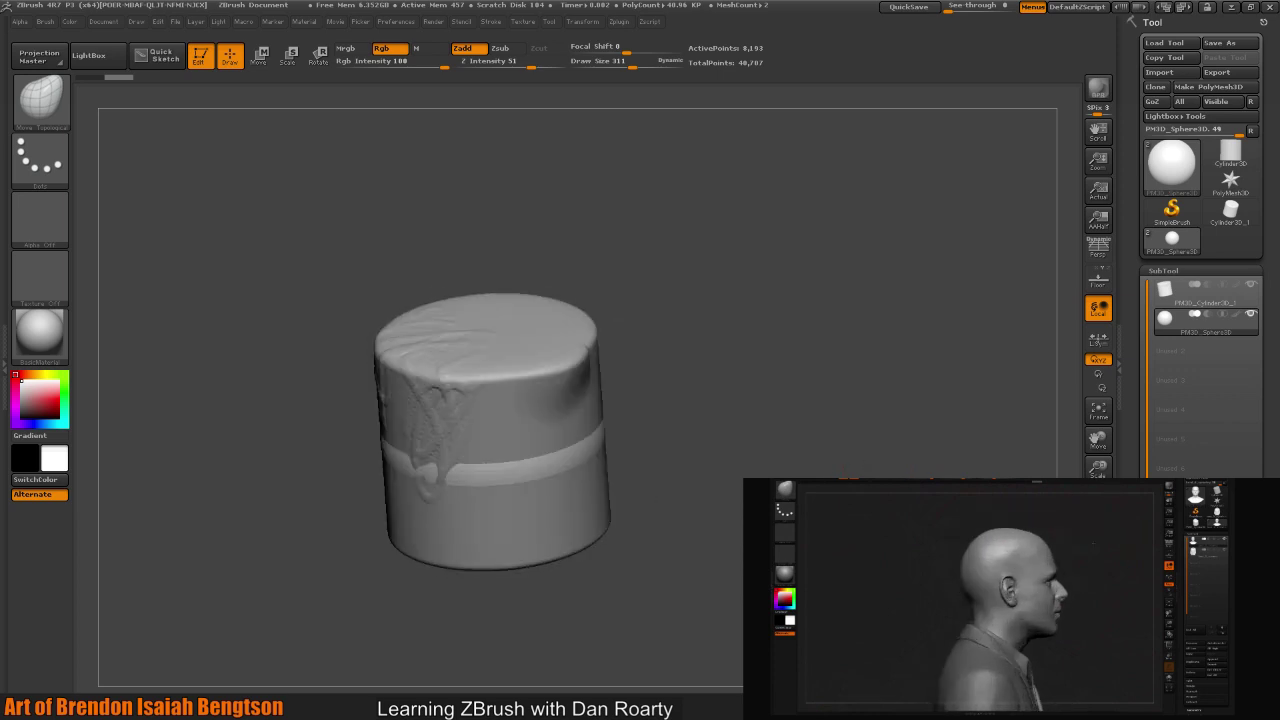
drag(821, 440, 714, 423)
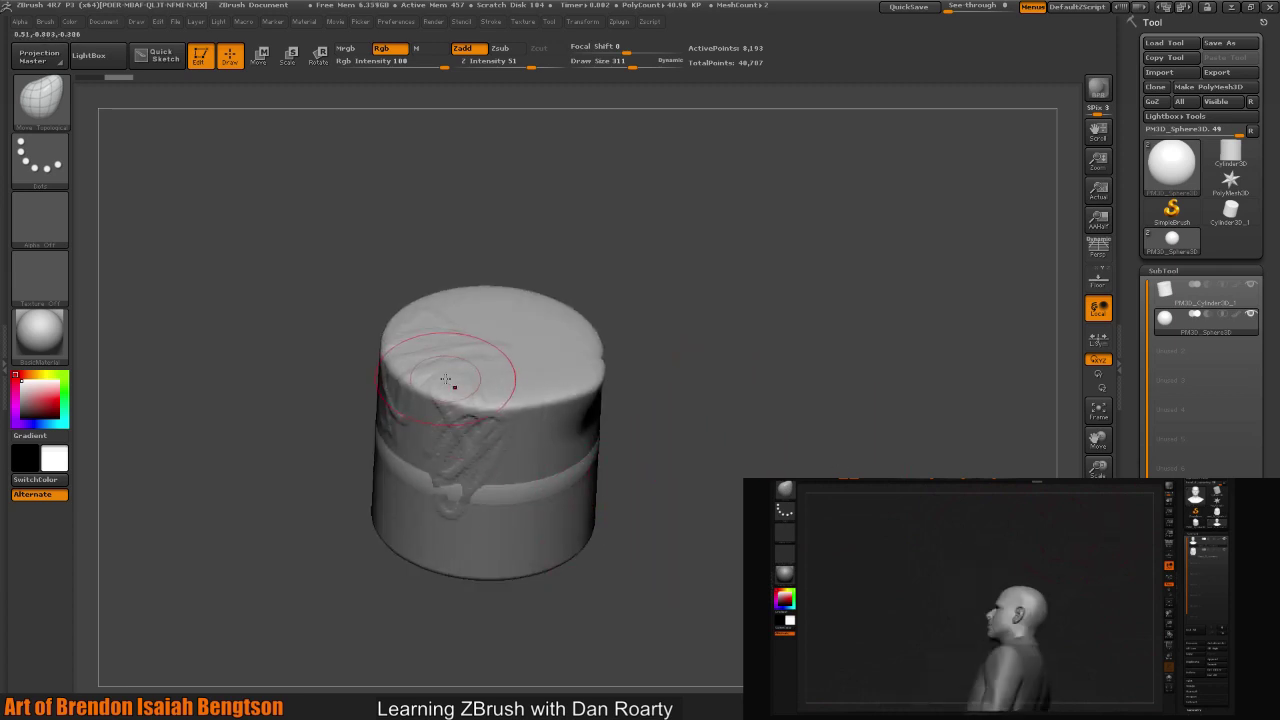
mouse_move(445, 378)
mouse_down()
mouse_move(425, 388)
mouse_move(458, 377)
mouse_up()
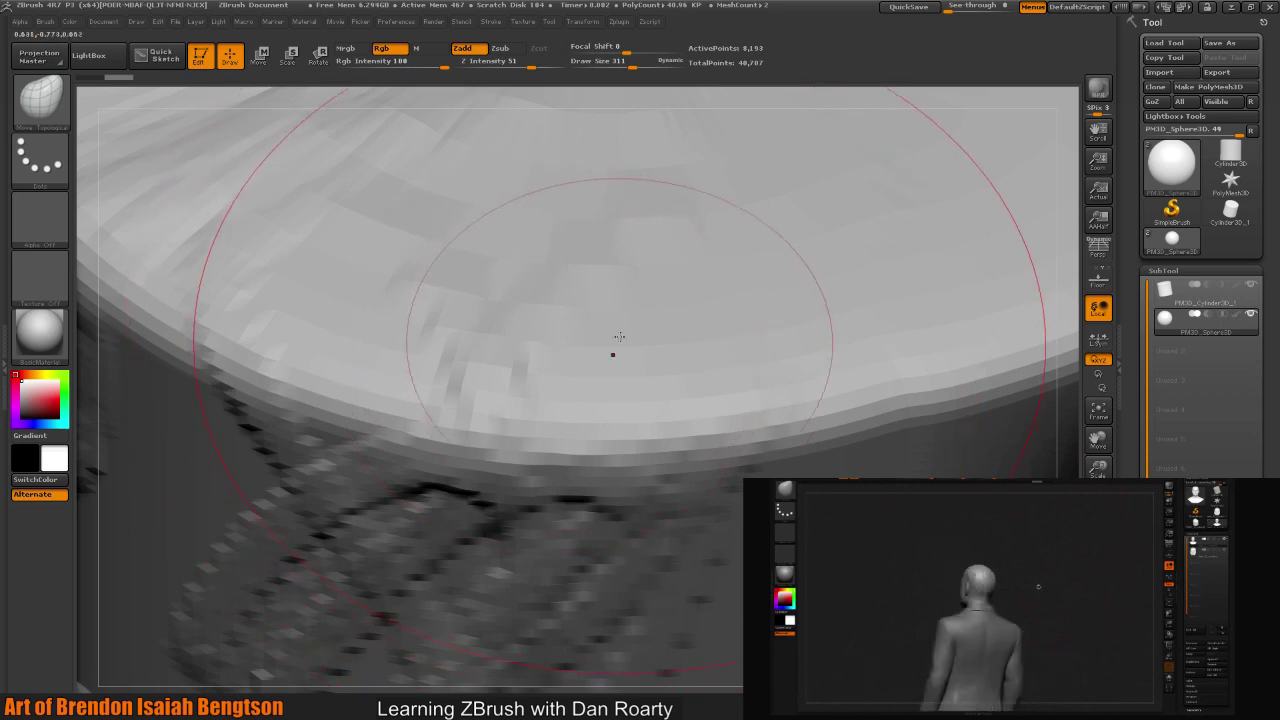
- Smooth the jagged top rim of the cylinder with the Smooth brush, reframing to check
mouse_move(612, 349)
alt+mouse_down()
mouse_move(632, 310)
mouse_move(592, 354)
alt+mouse_up()
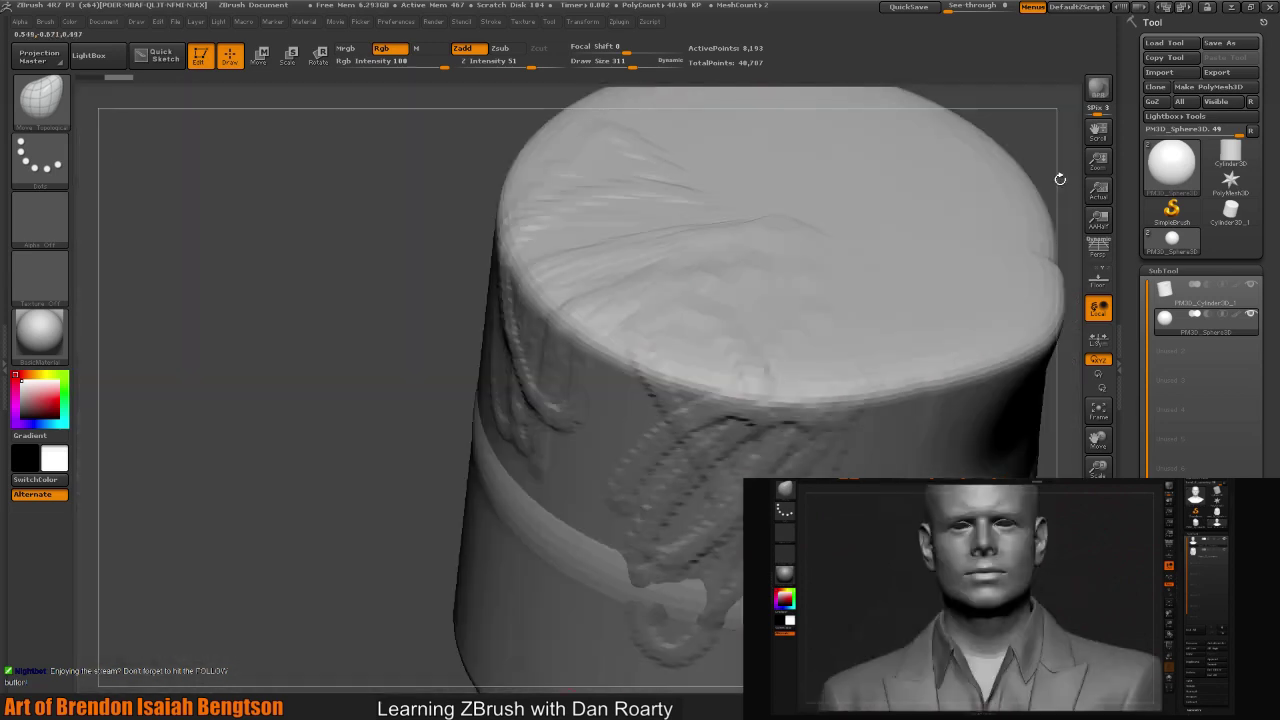
key(f)
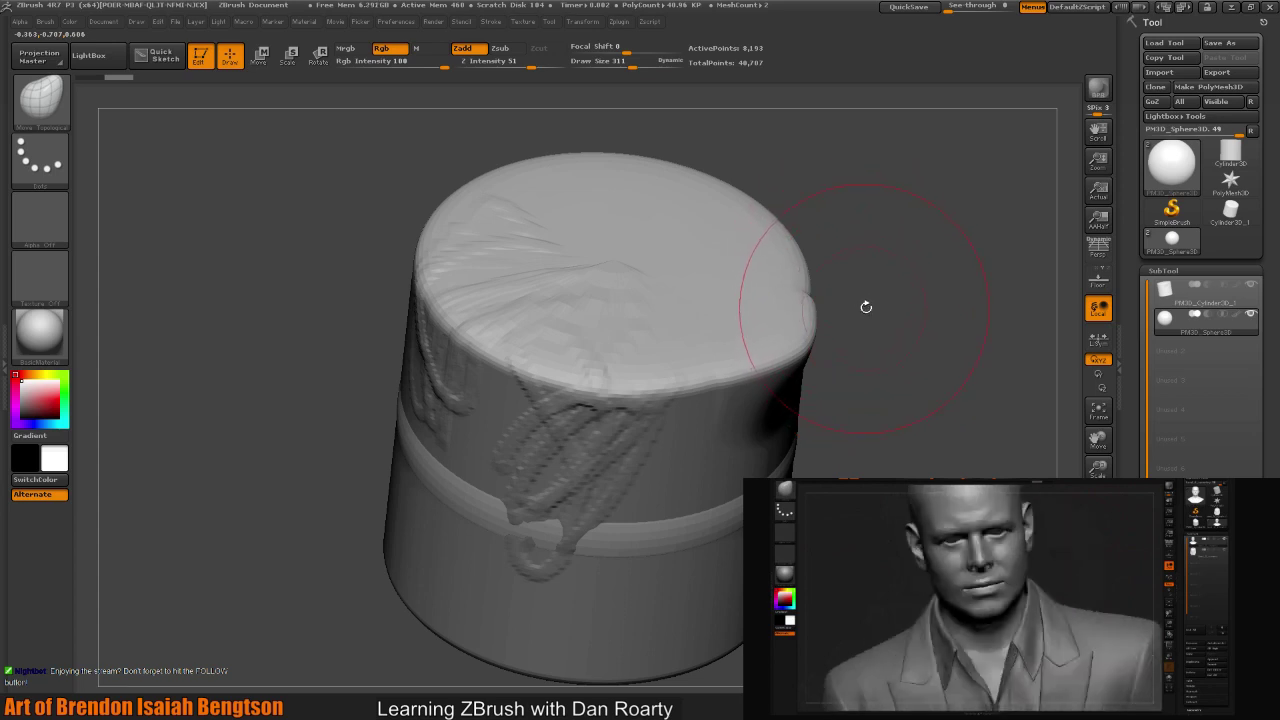
key(shift)
drag(942, 362, 946, 363)
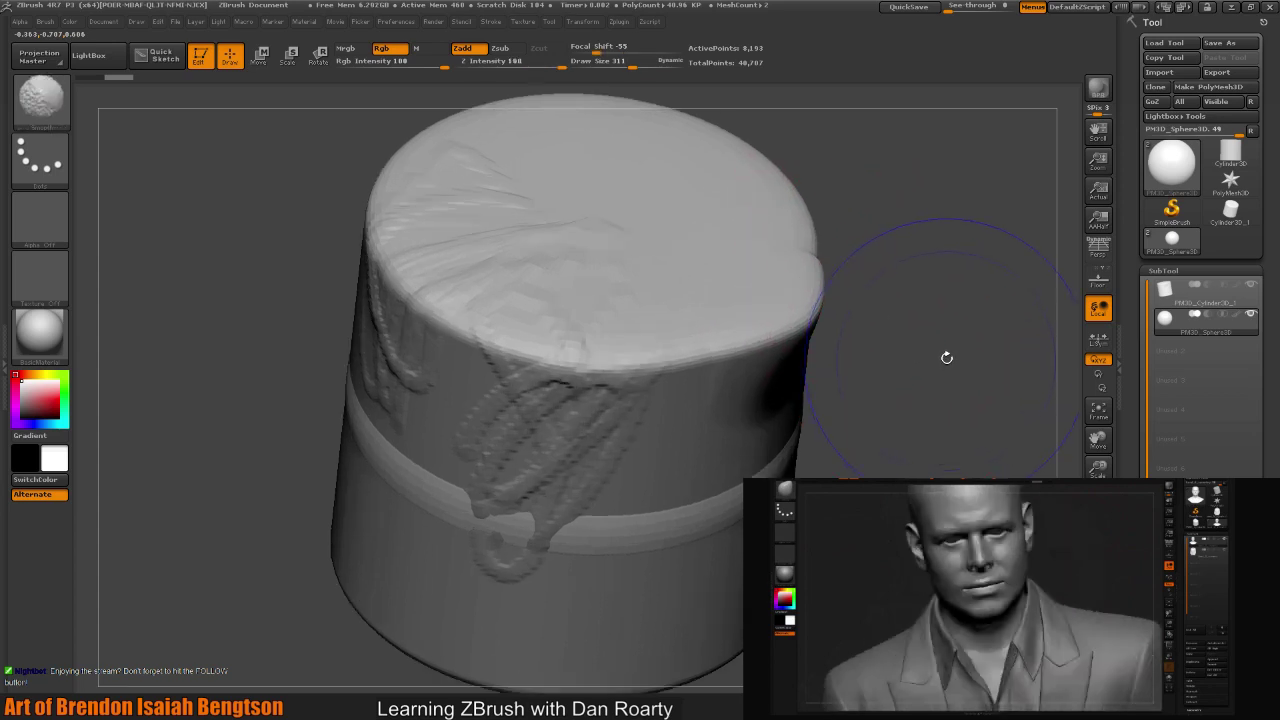
key(shift)
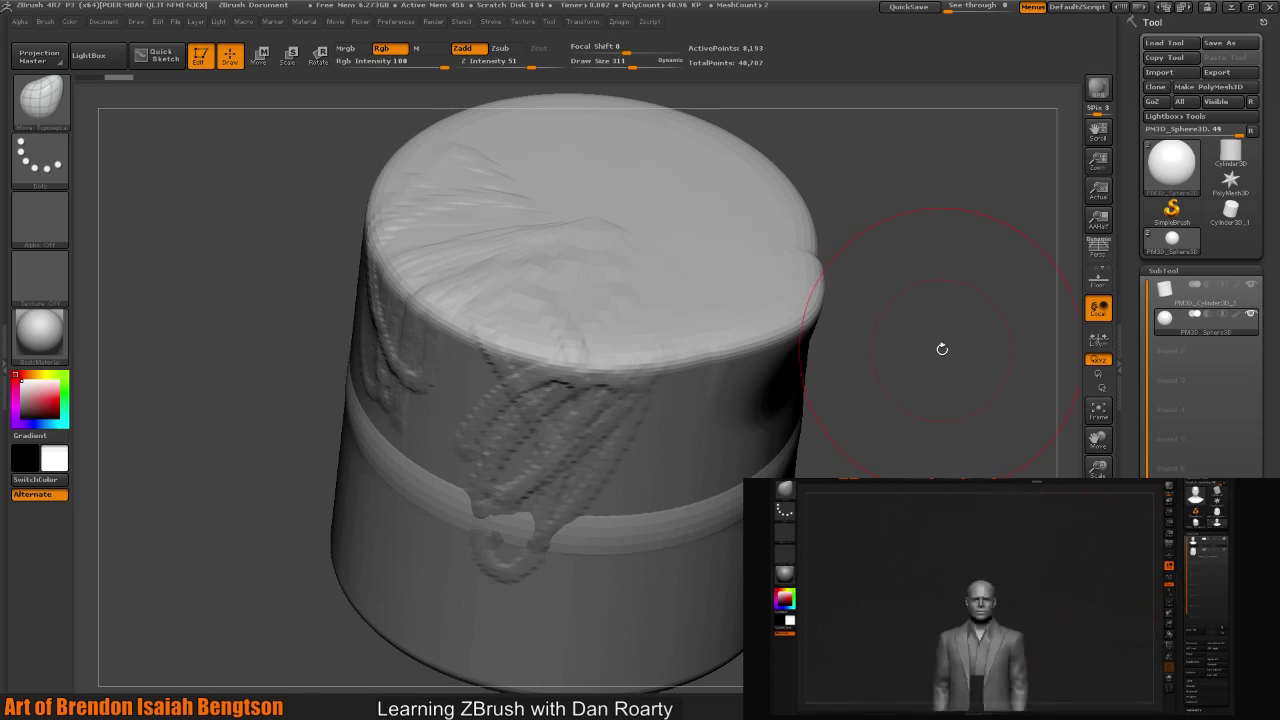
mouse_move(943, 366)
shift+mouse_down()
mouse_move(826, 374)
mouse_move(927, 363)
shift+mouse_up()
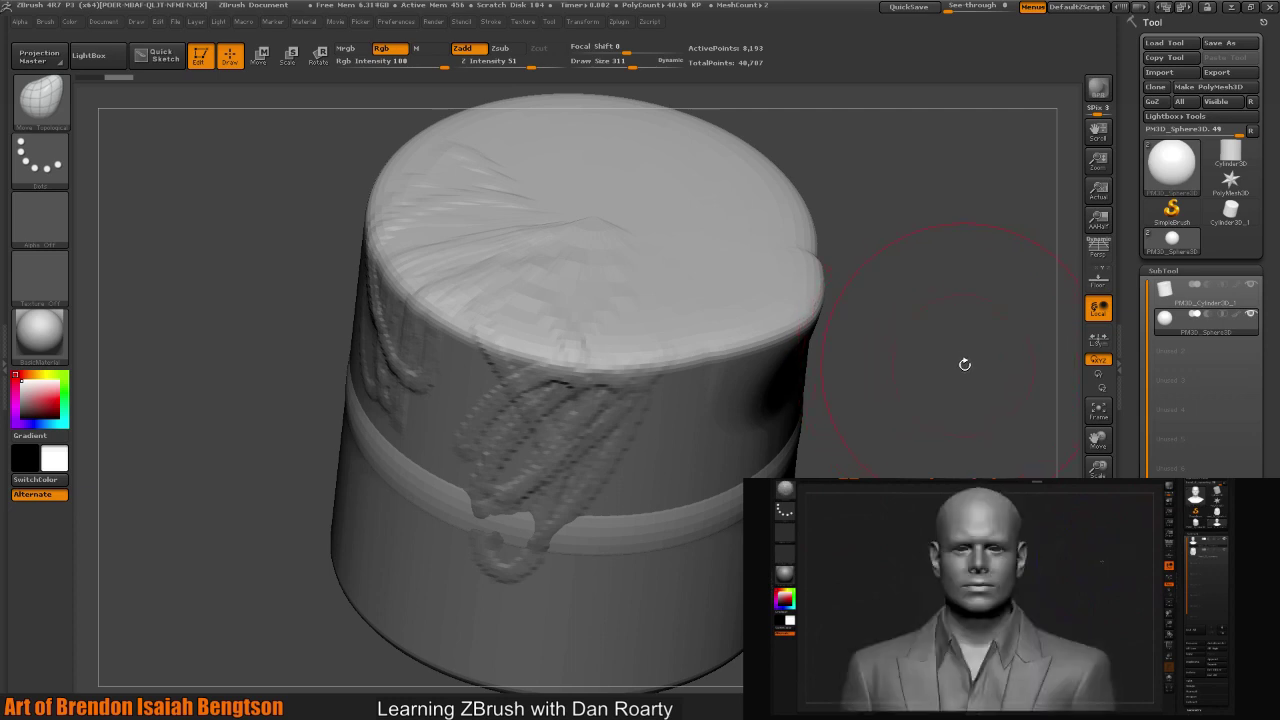
drag(965, 368, 908, 370)
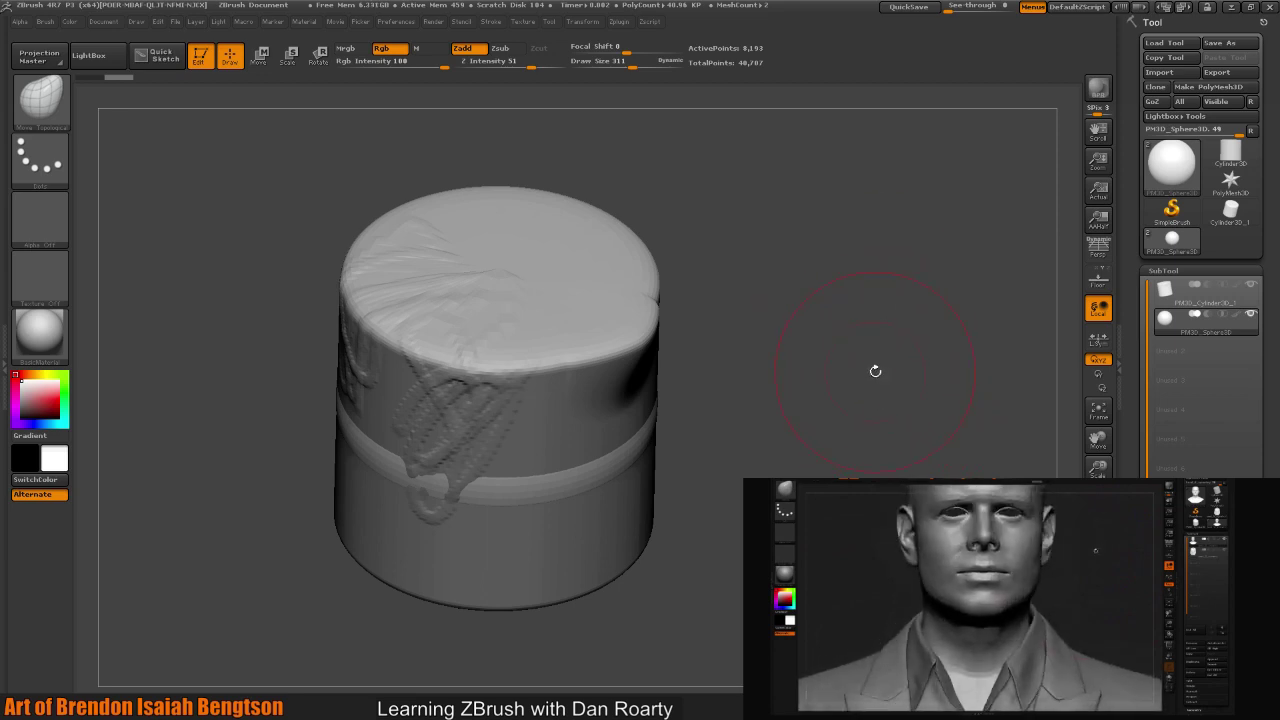
alt+drag(860, 393, 767, 446)
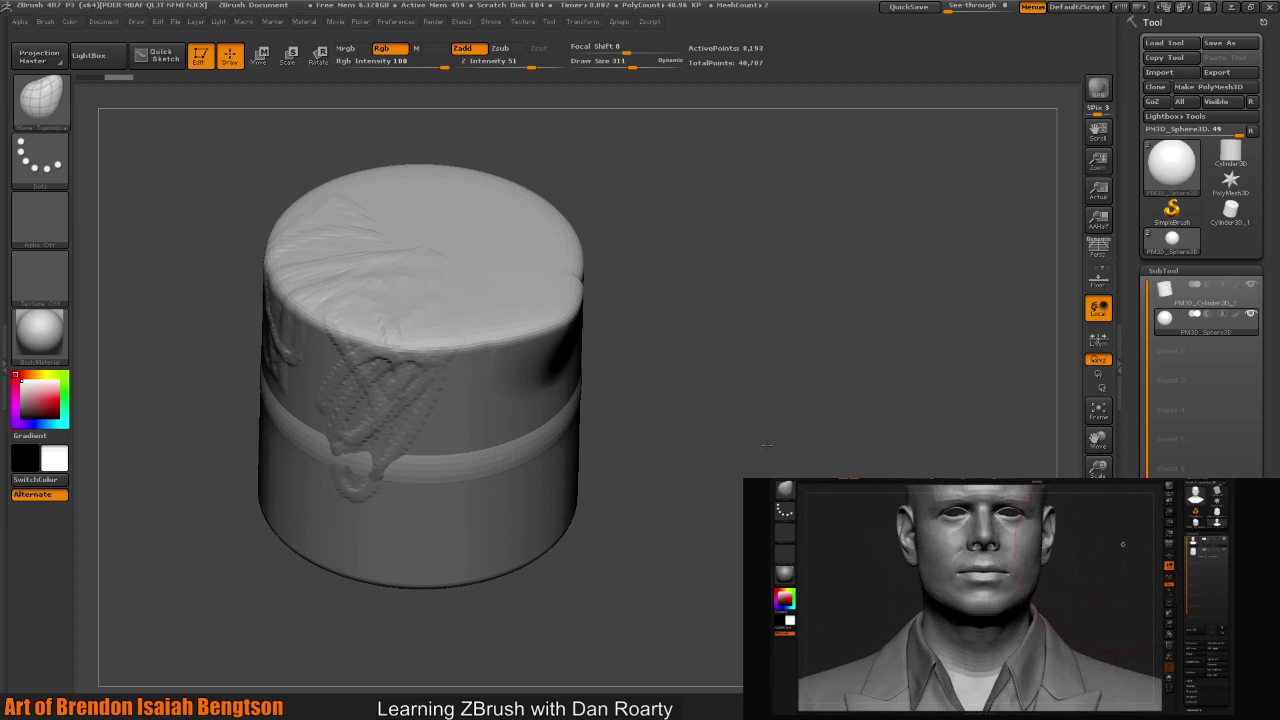
- Orbit the cylinder upright and snap it to a straight side view
alt+drag(767, 446, 861, 277)
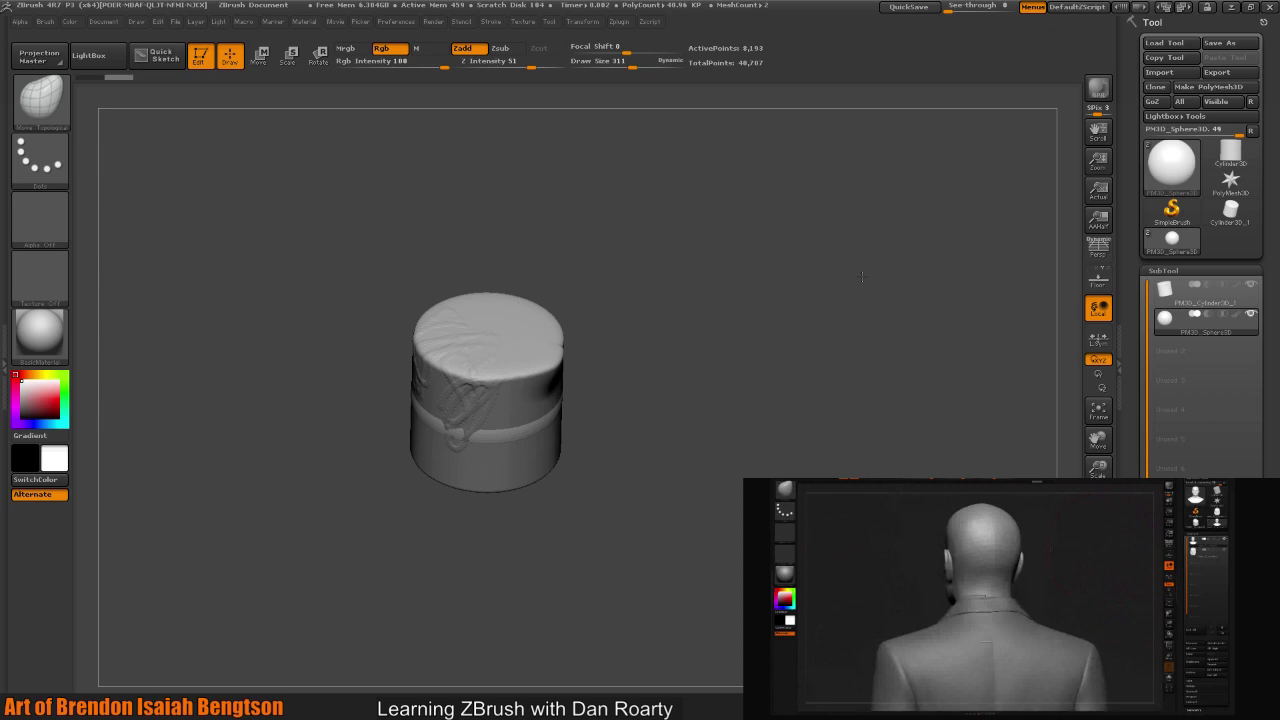
mouse_move(861, 277)
mouse_down()
mouse_move(915, 434)
mouse_move(887, 427)
mouse_up()
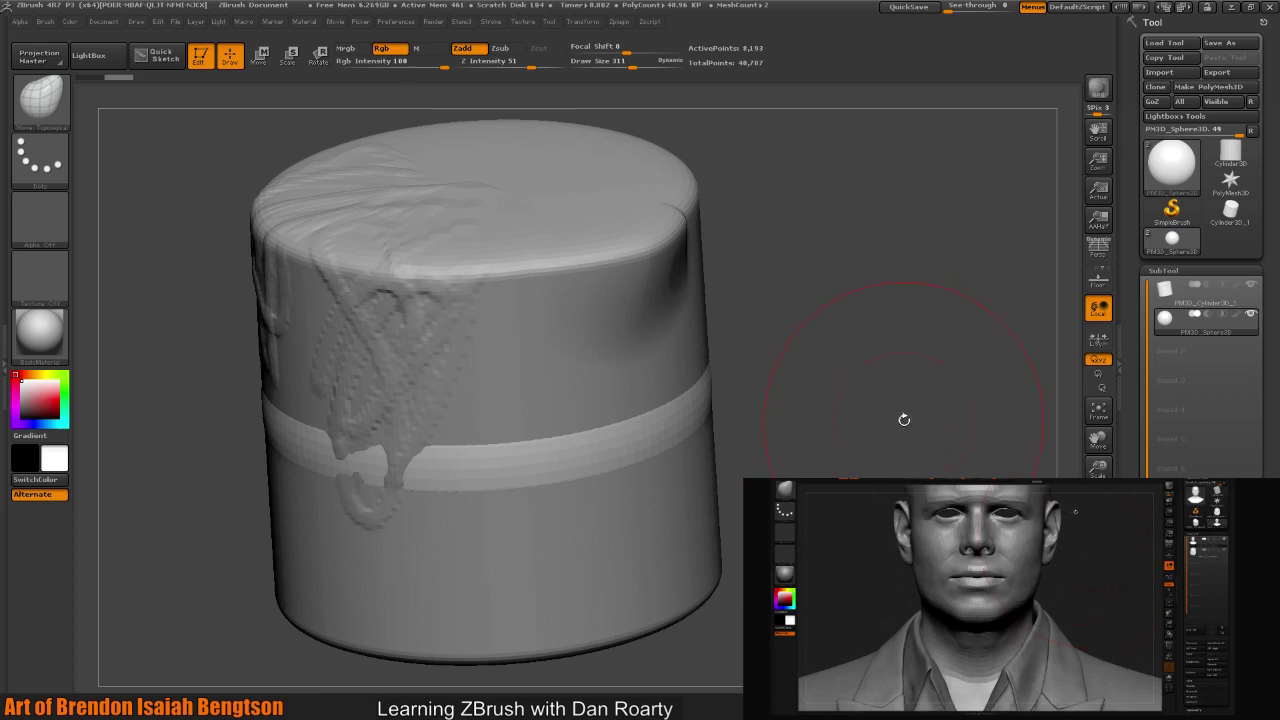
drag(904, 420, 883, 449)
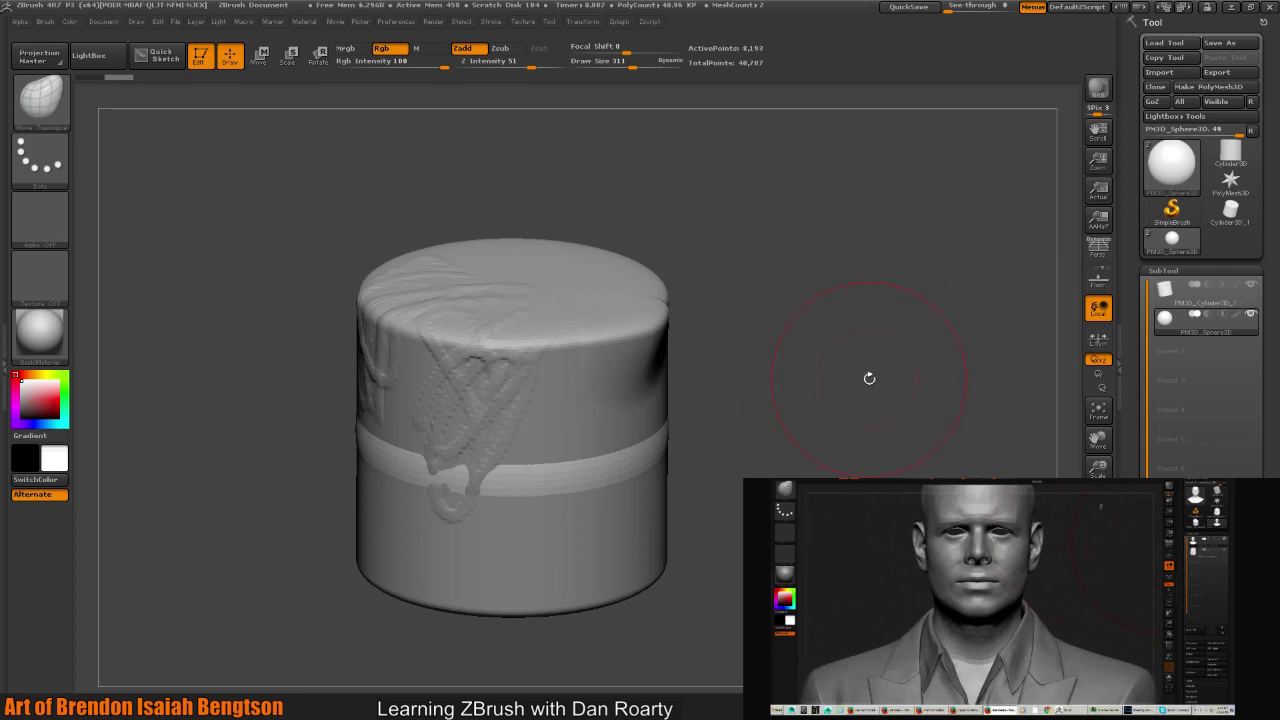
shift+drag(866, 374, 843, 412)
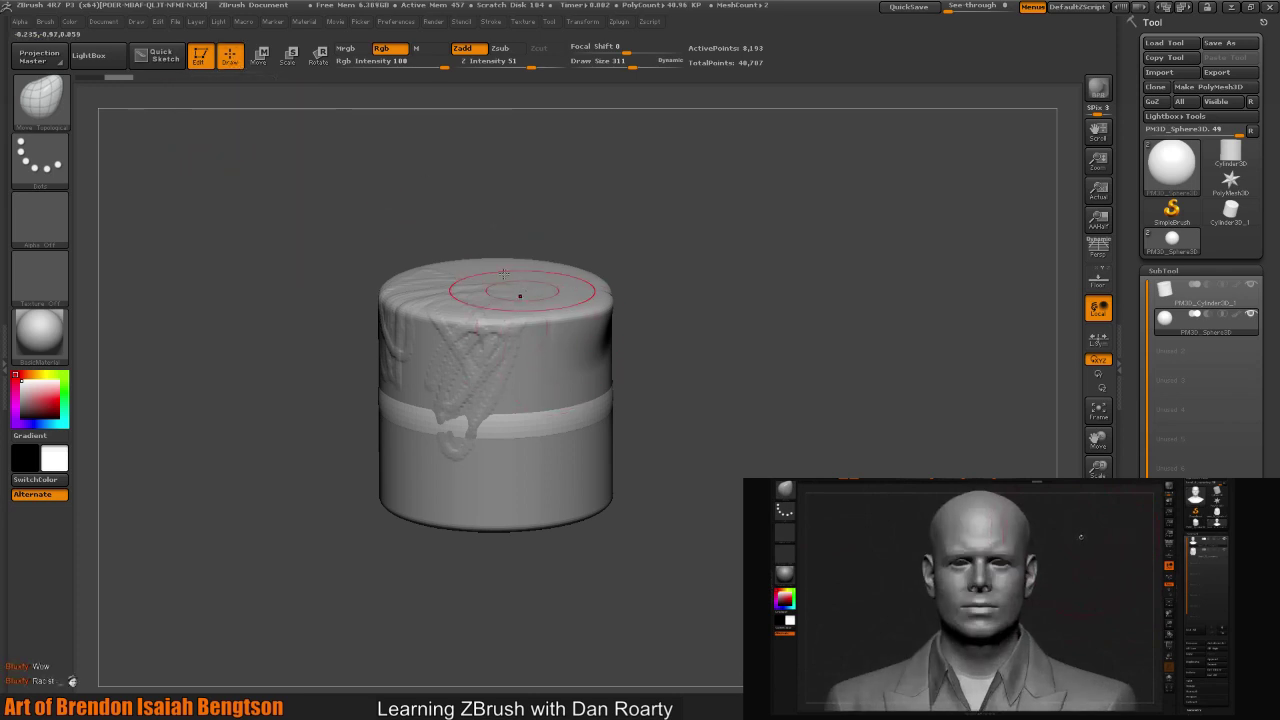
mouse_move(726, 214)
mouse_down()
mouse_move(774, 374)
mouse_move(800, 318)
mouse_move(820, 344)
mouse_move(812, 326)
mouse_move(782, 322)
mouse_up()
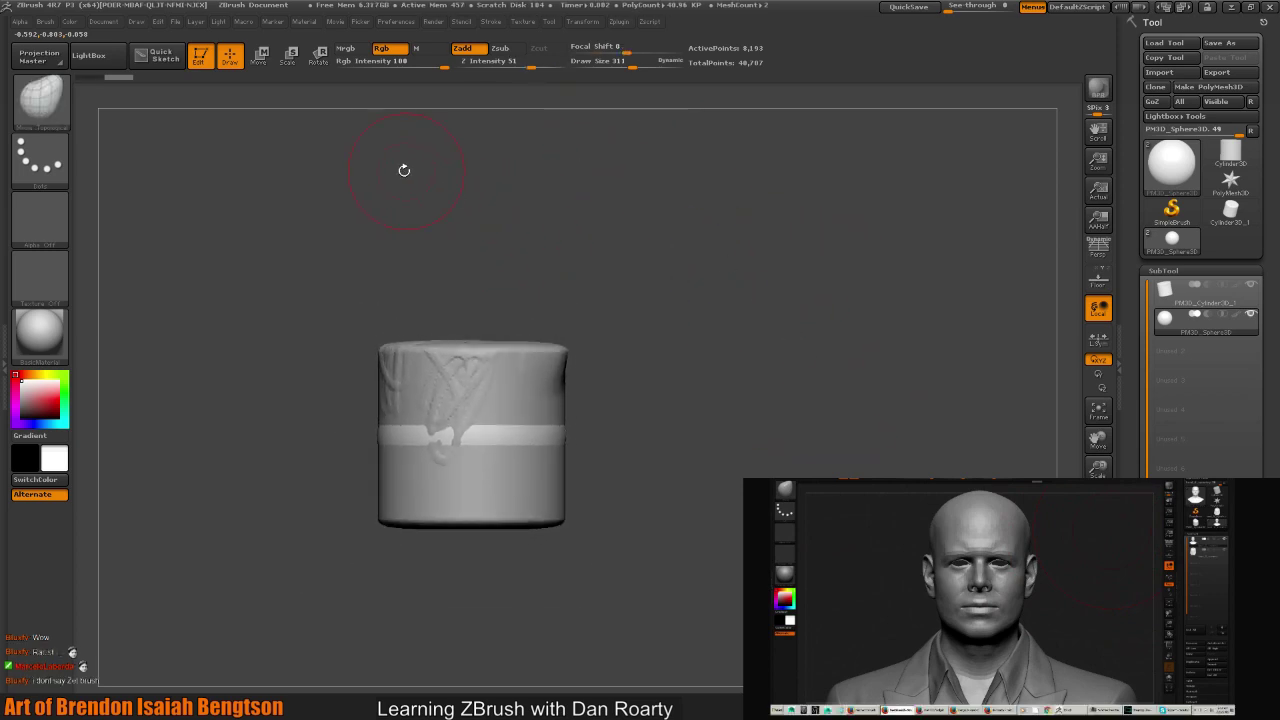
- Enter Transpose, switch to Rotate, and orbit so the gizmo centres on the cylinder
click(263, 60)
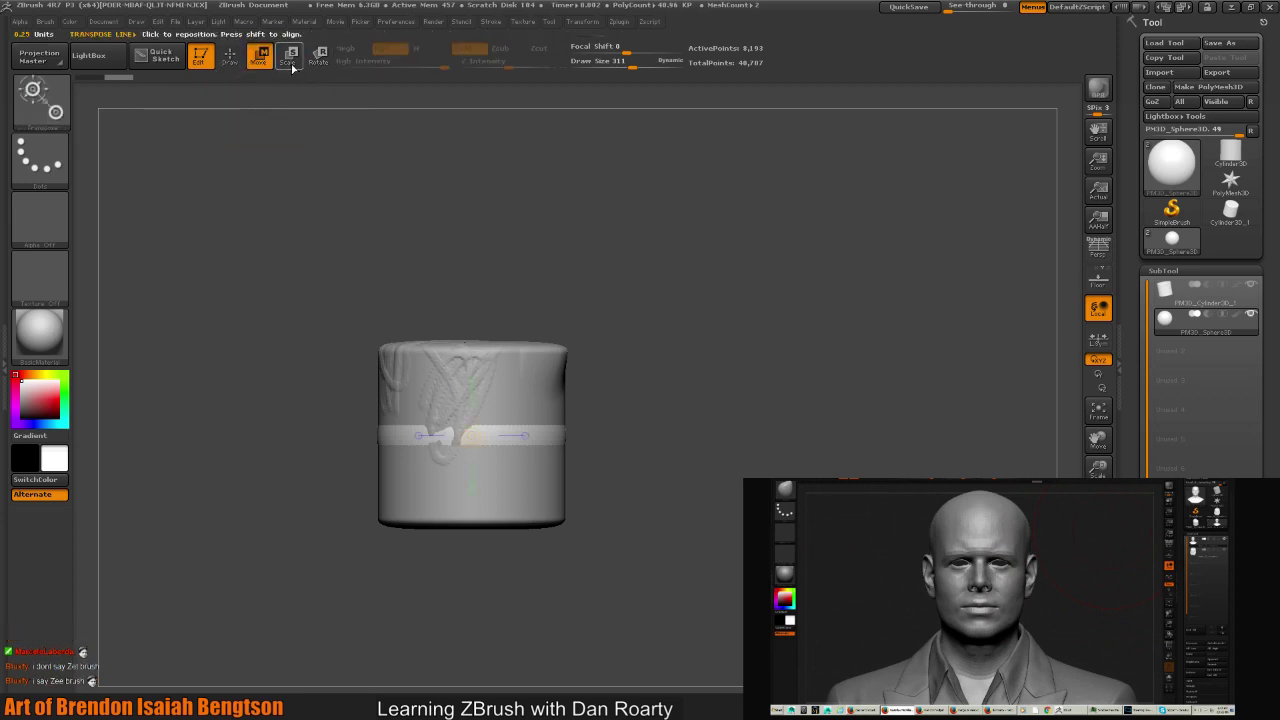
click(318, 55)
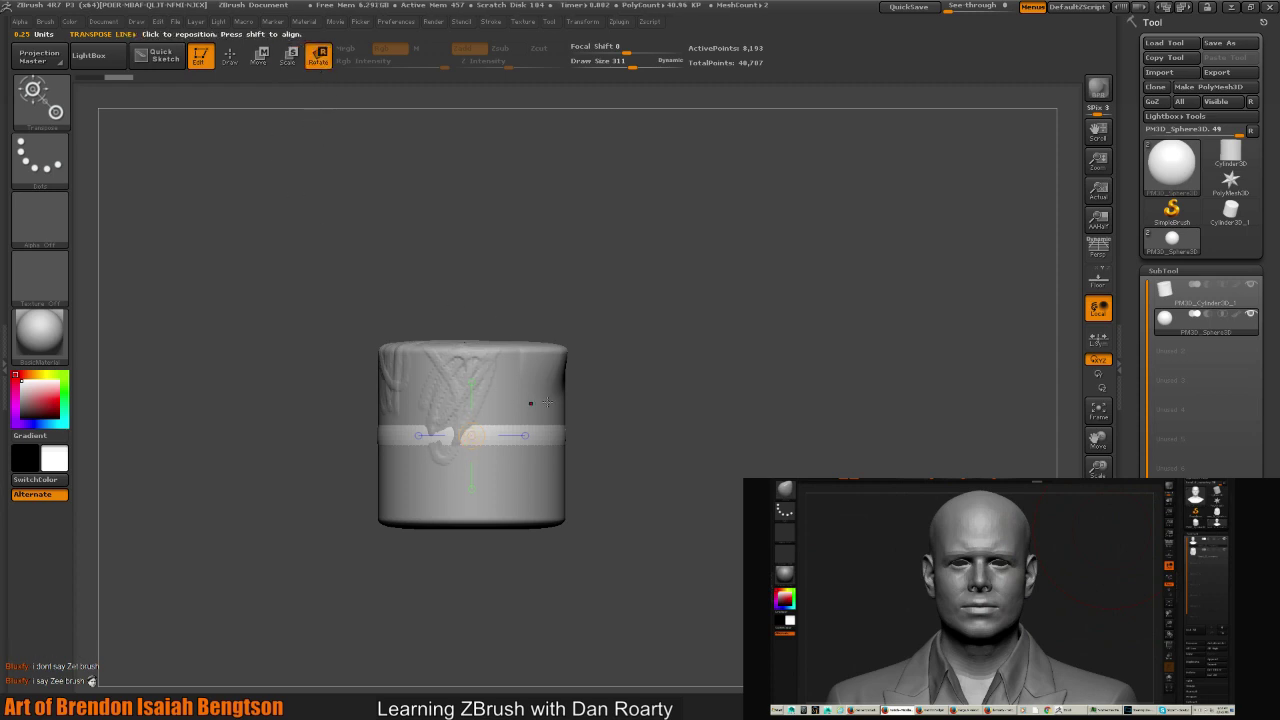
drag(547, 402, 261, 113)
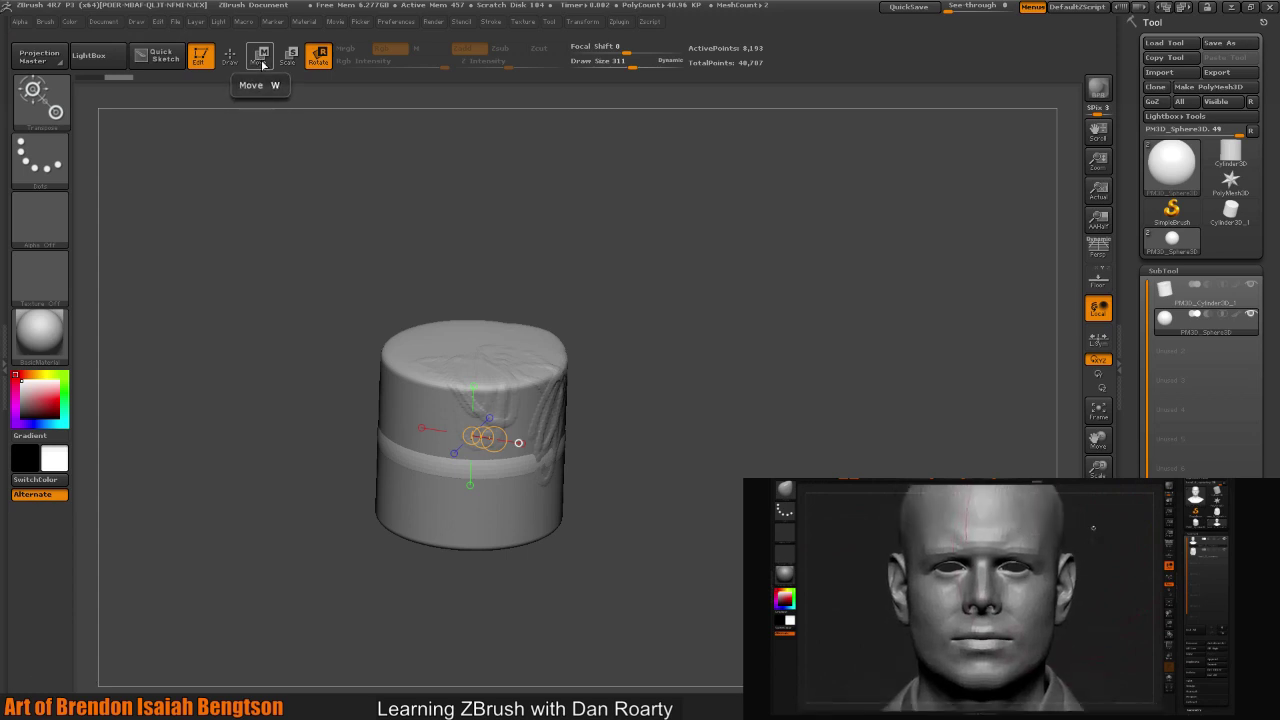
click(258, 63)
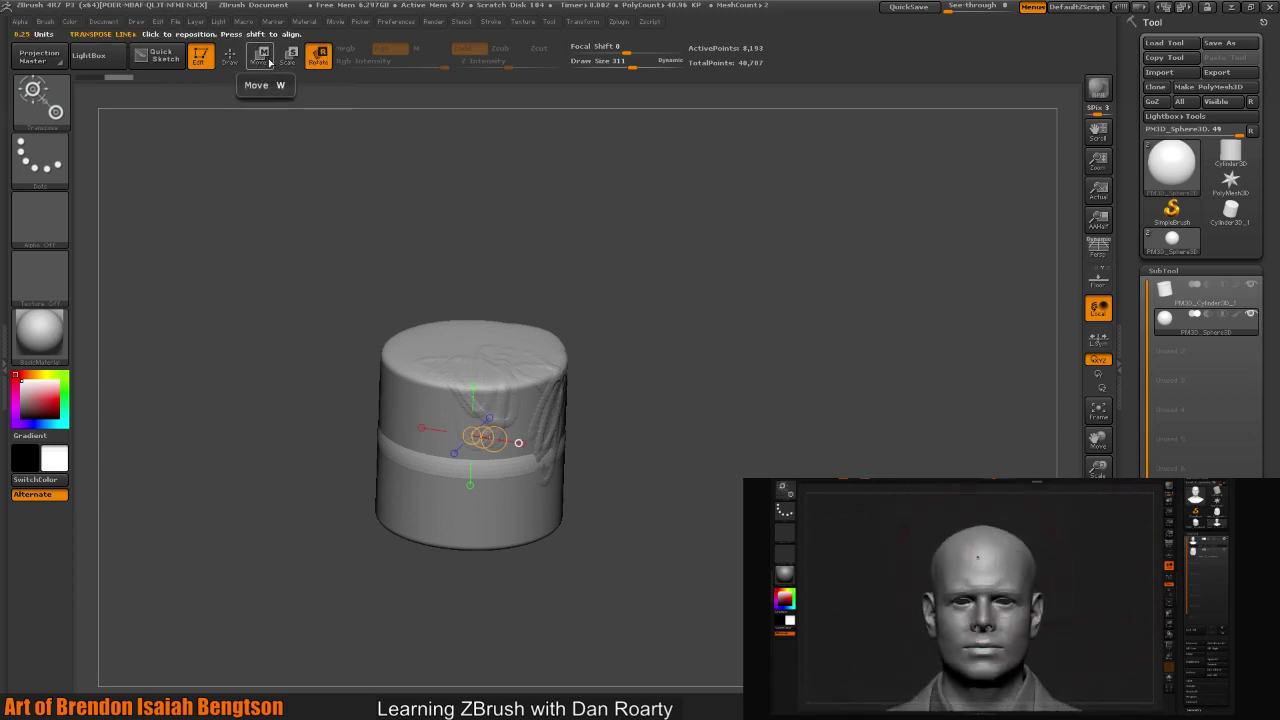
click(272, 66)
- Stretch the transpose line across the cylinder's top far out to the right
key(r)
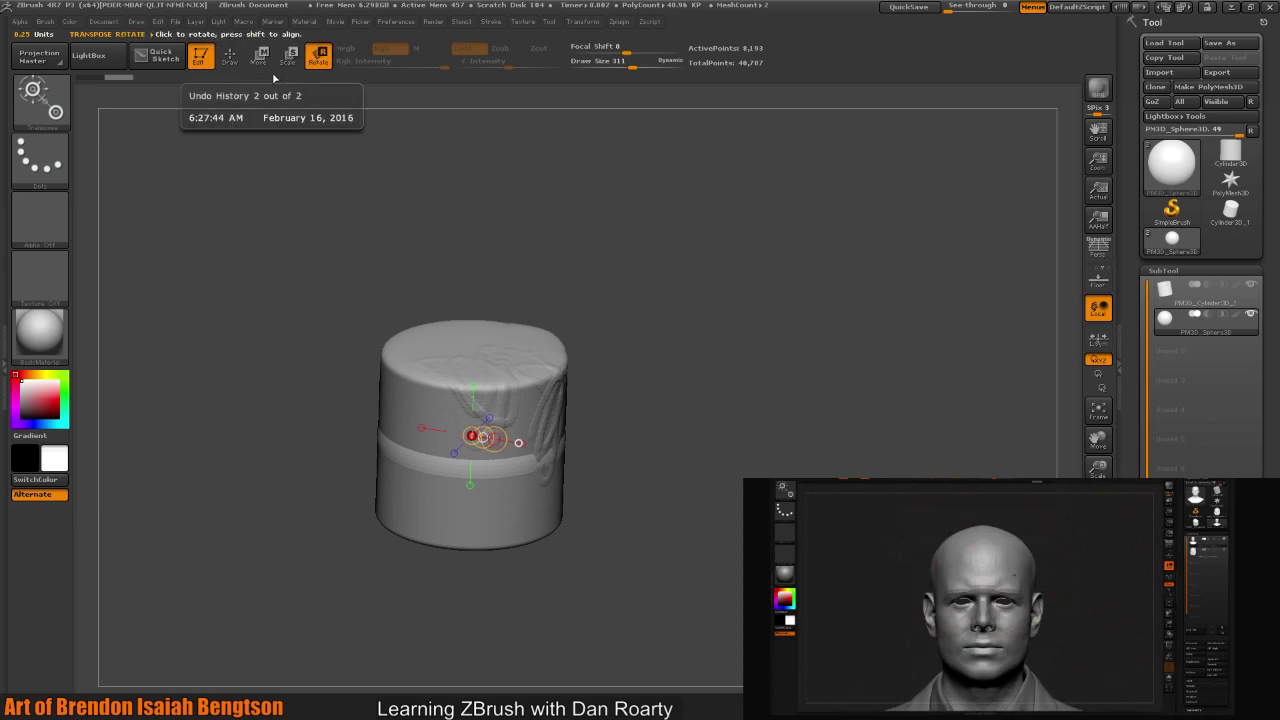
drag(744, 388, 740, 332)
mouse_move(744, 433)
mouse_down()
mouse_move(744, 405)
mouse_move(742, 455)
mouse_up()
drag(609, 360, 760, 362)
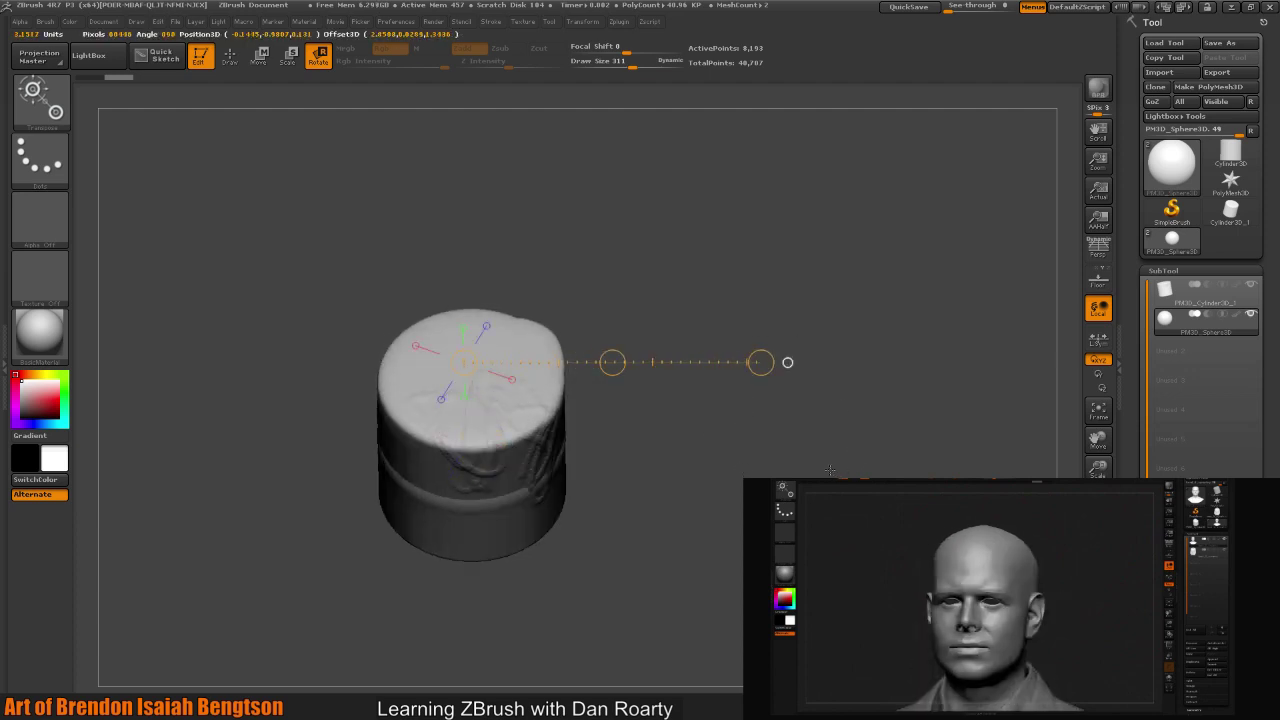
drag(830, 470, 842, 438)
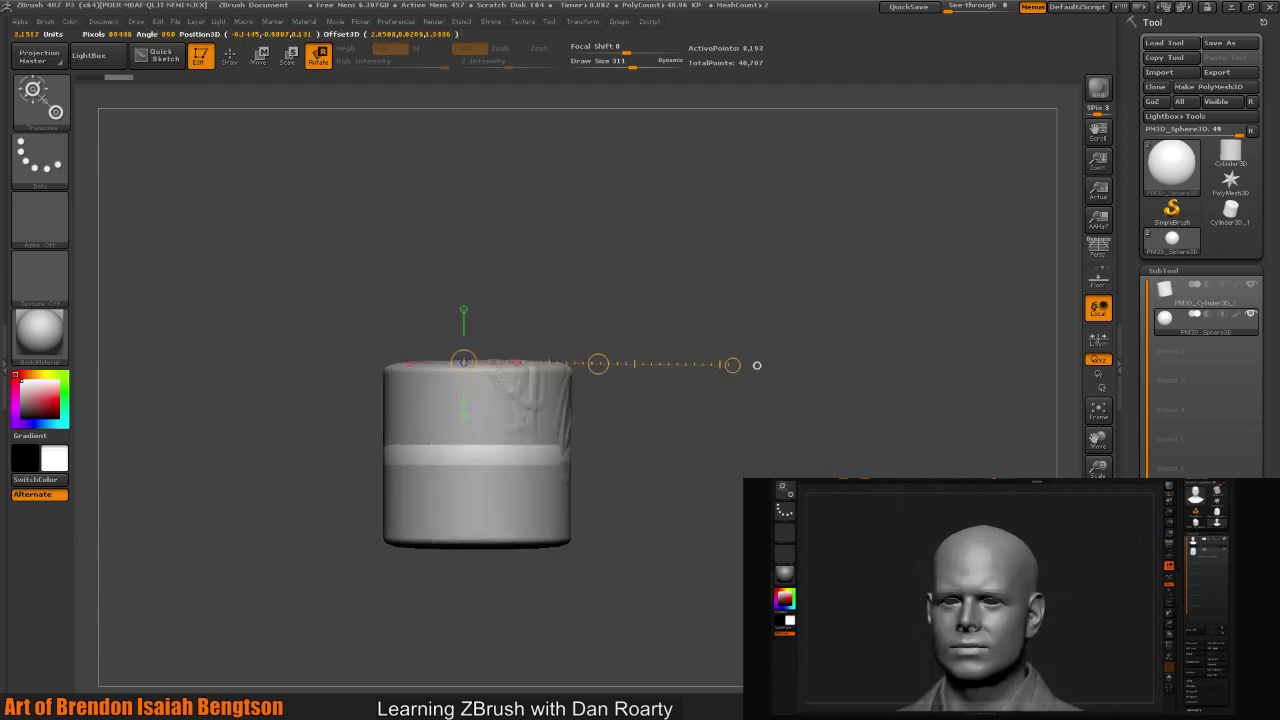
mouse_move(757, 365)
mouse_down()
mouse_move(766, 297)
mouse_move(757, 365)
mouse_up()
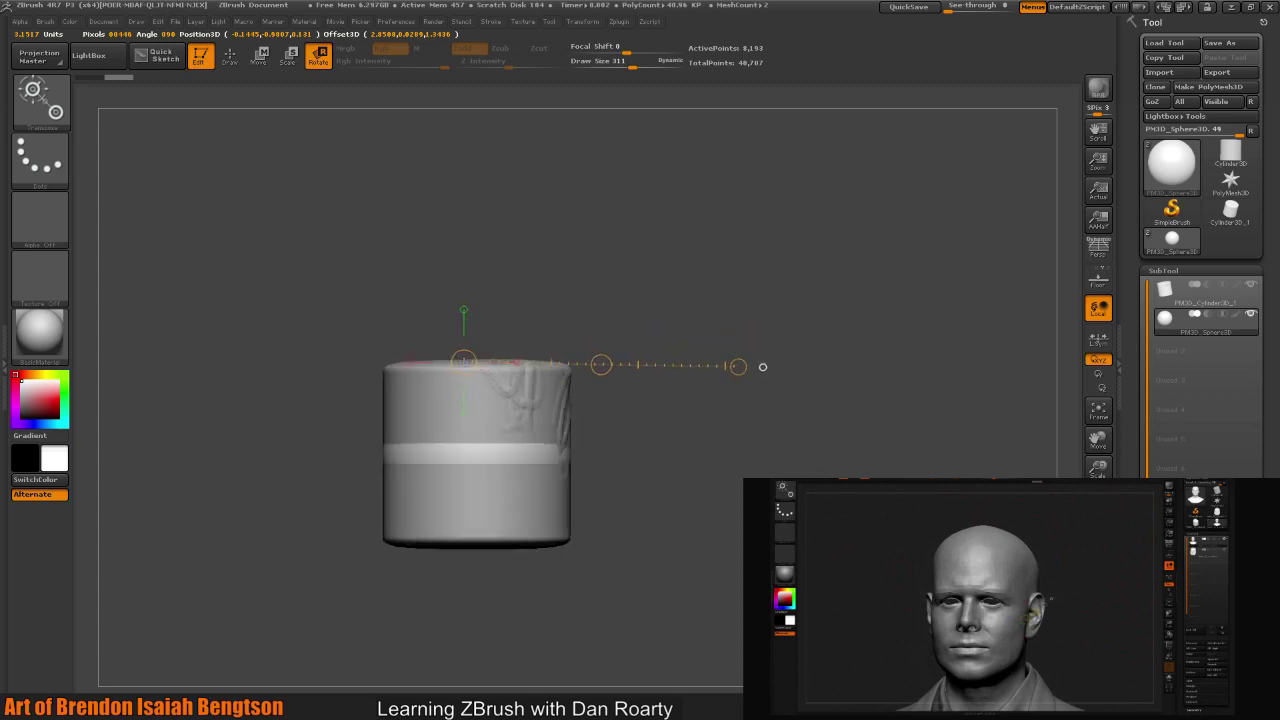
- Switch to Move and draw a transpose line up from the top face's centre
click(259, 56)
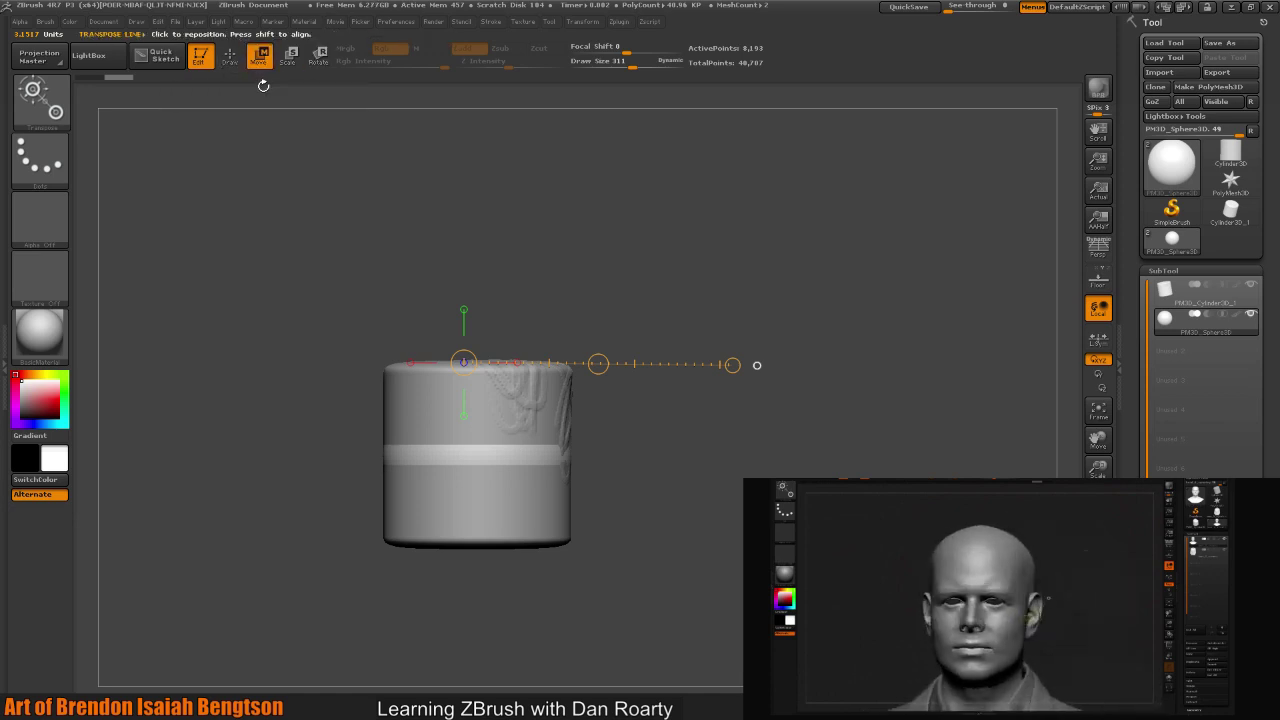
drag(757, 365, 765, 363)
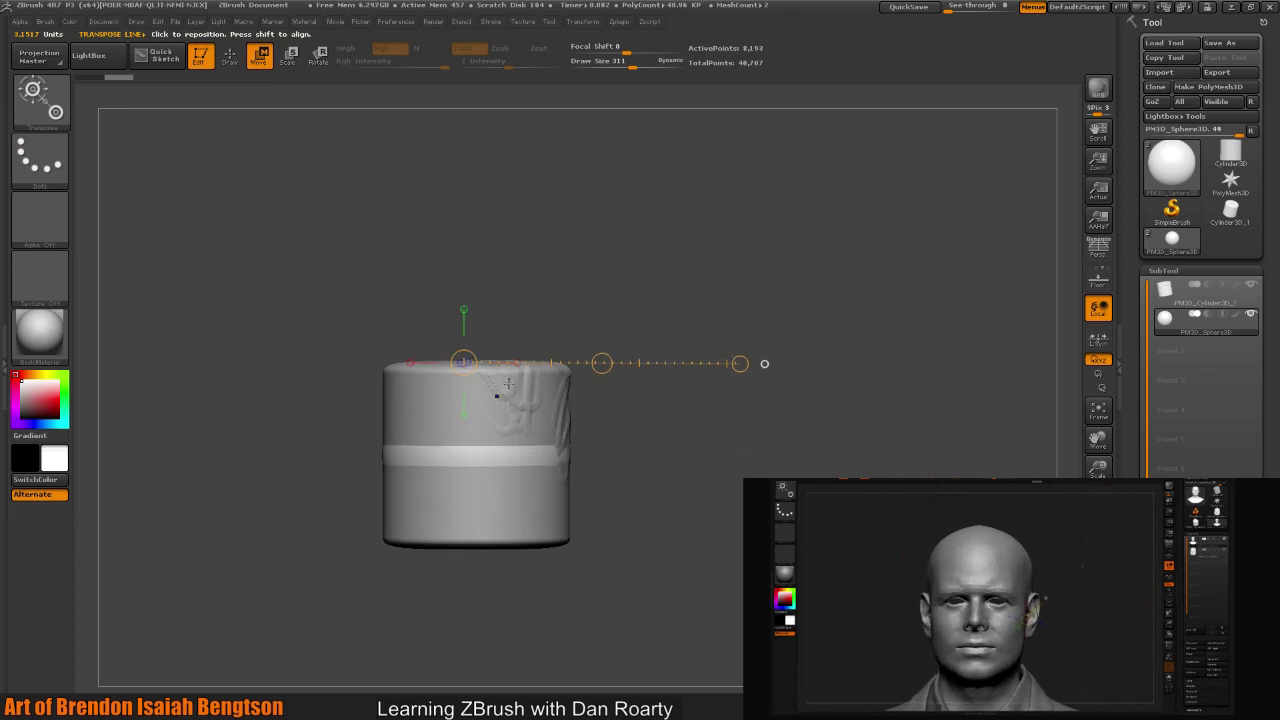
drag(500, 413, 500, 157)
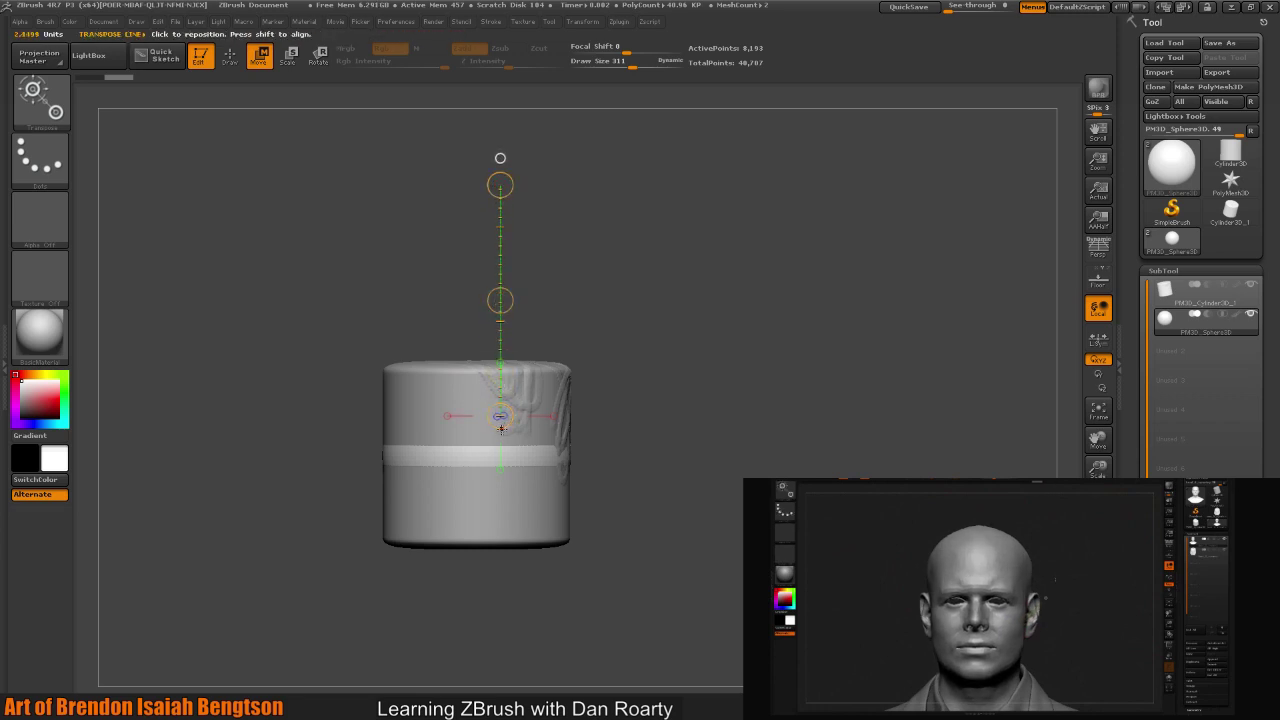
key(ctrl+shift)
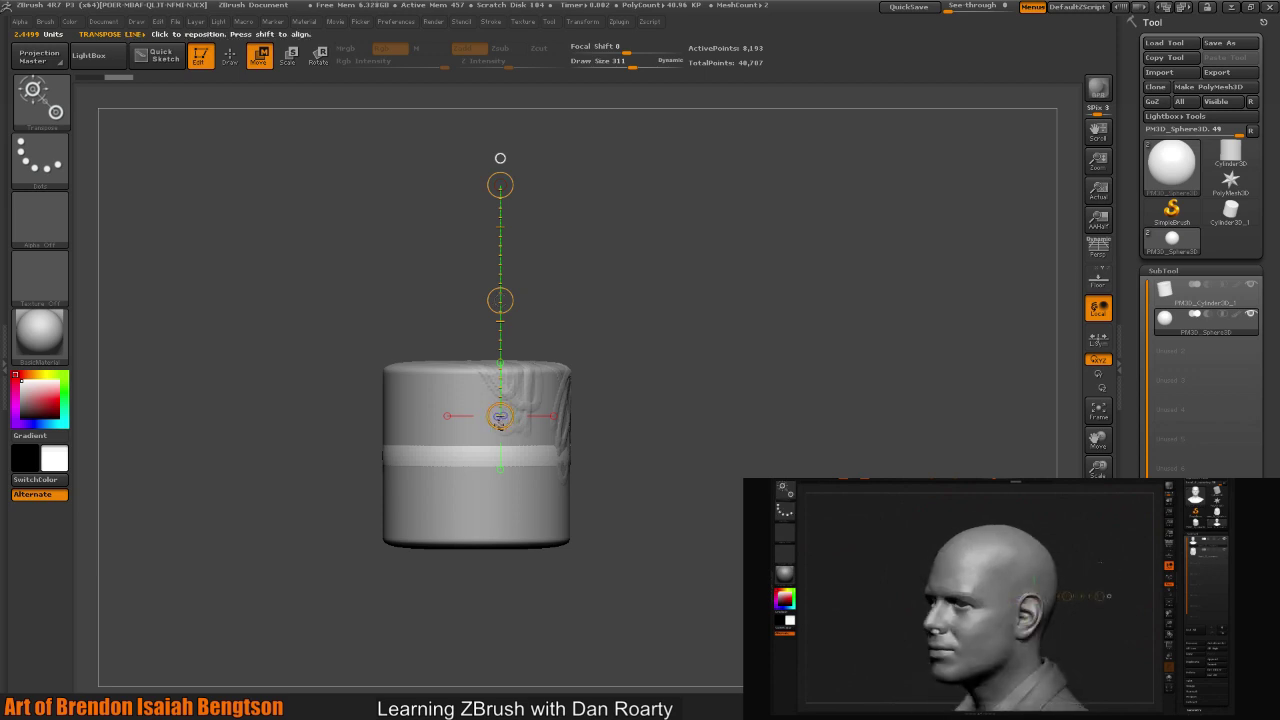
key(ctrl+shift)
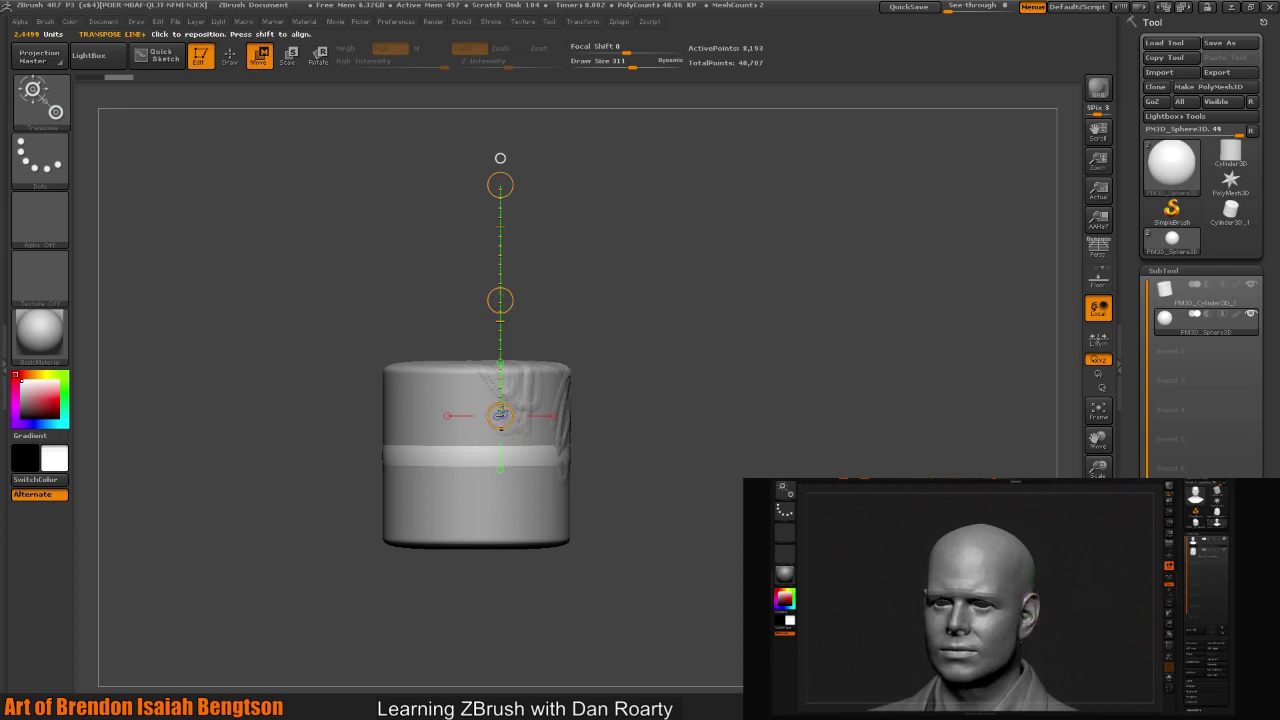
drag(610, 312, 466, 317)
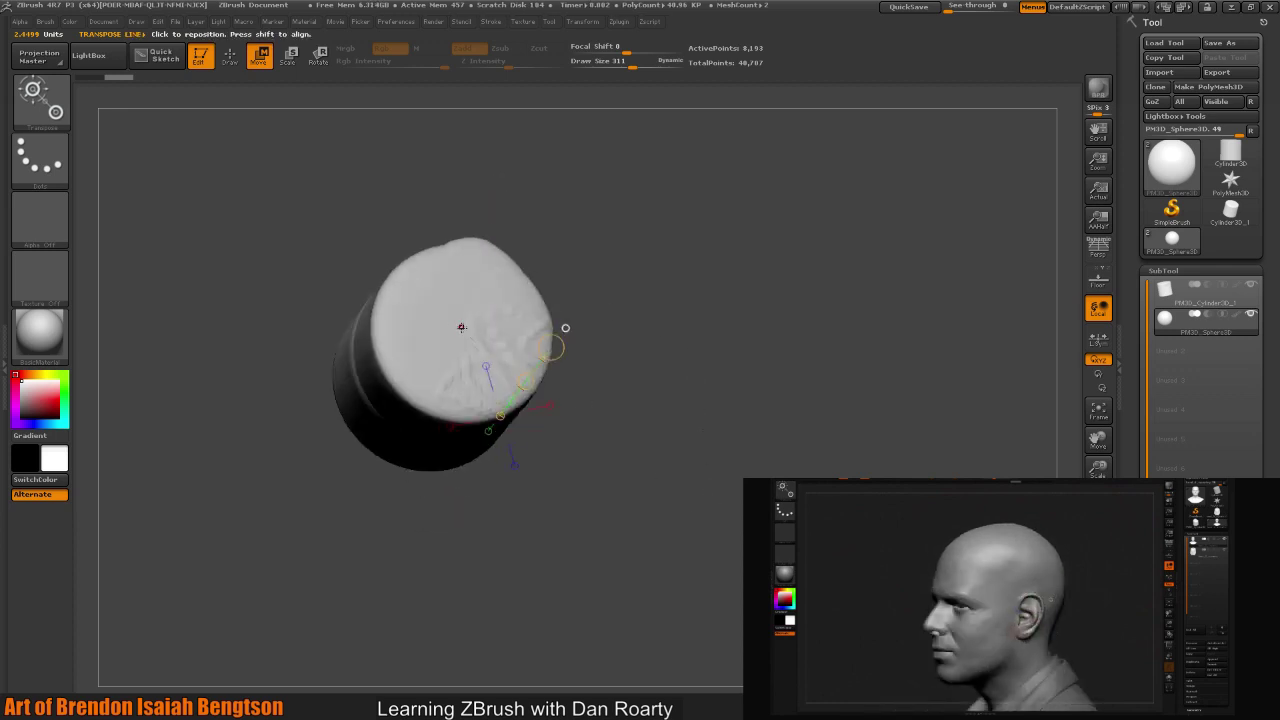
drag(462, 326, 468, 318)
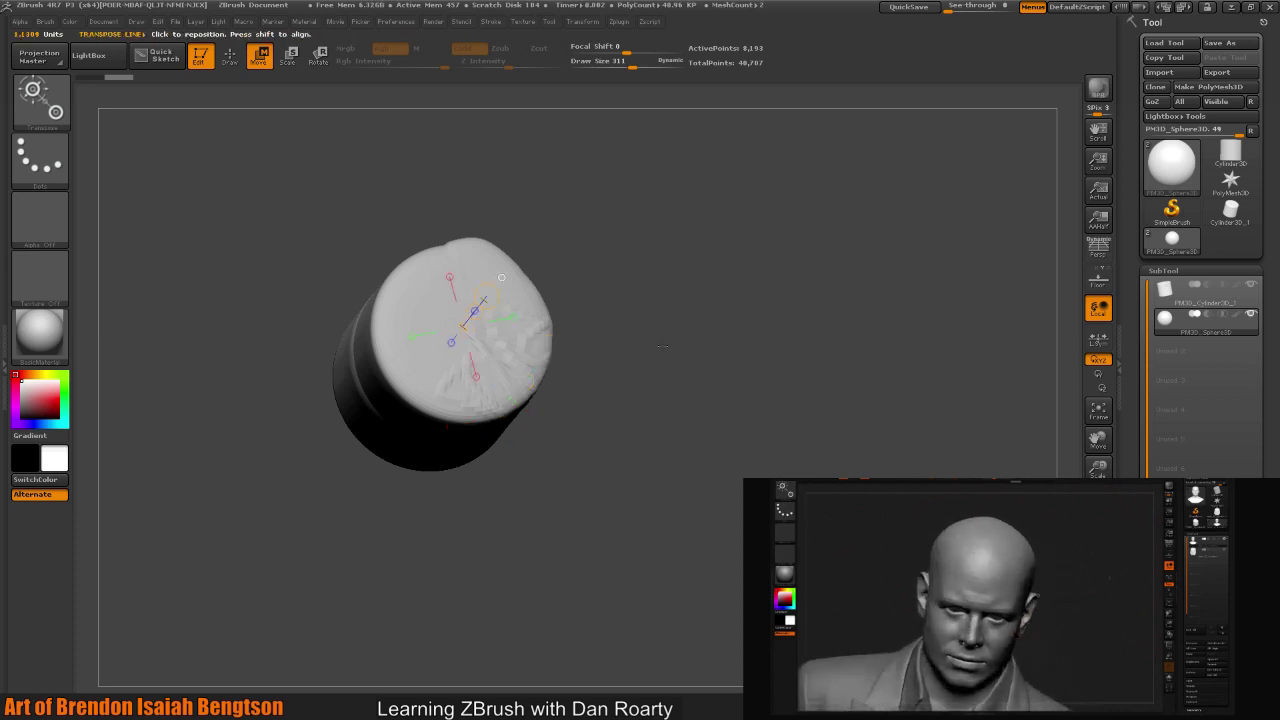
- Orbit to a straight side view of the cylinder and place the action line at its centre
drag(620, 260, 474, 381)
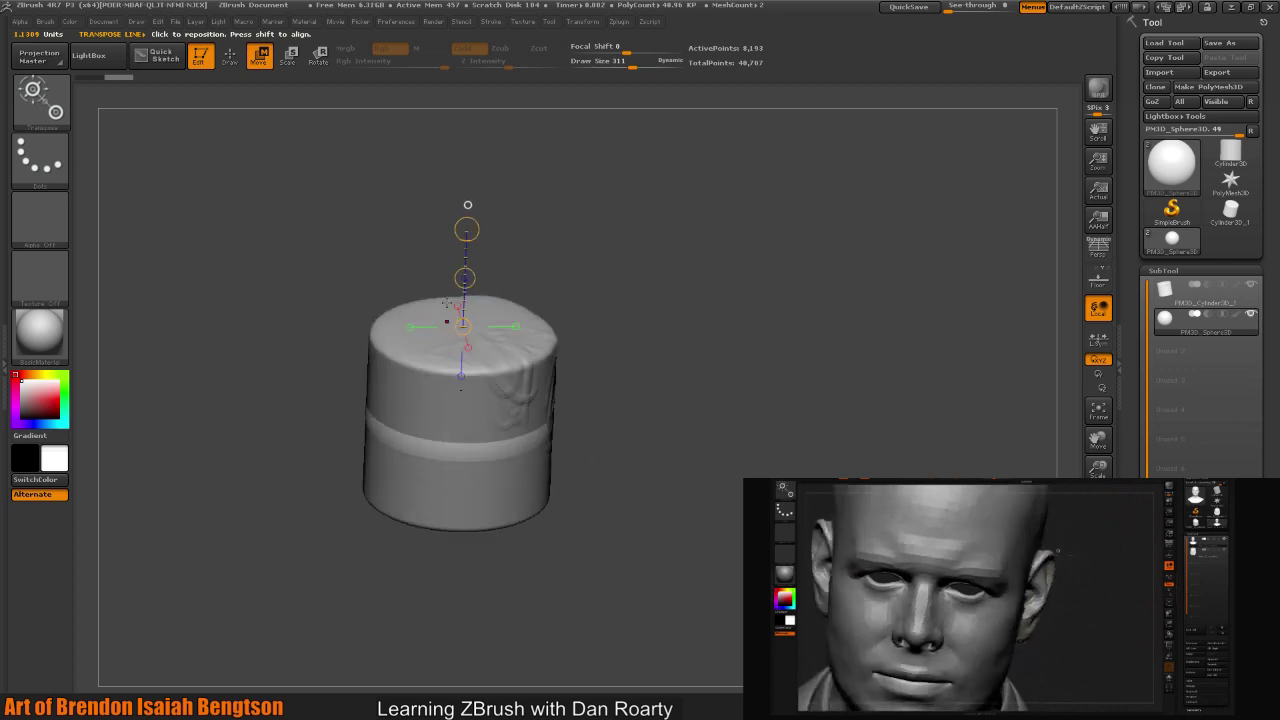
drag(640, 260, 641, 144)
drag(659, 365, 455, 297)
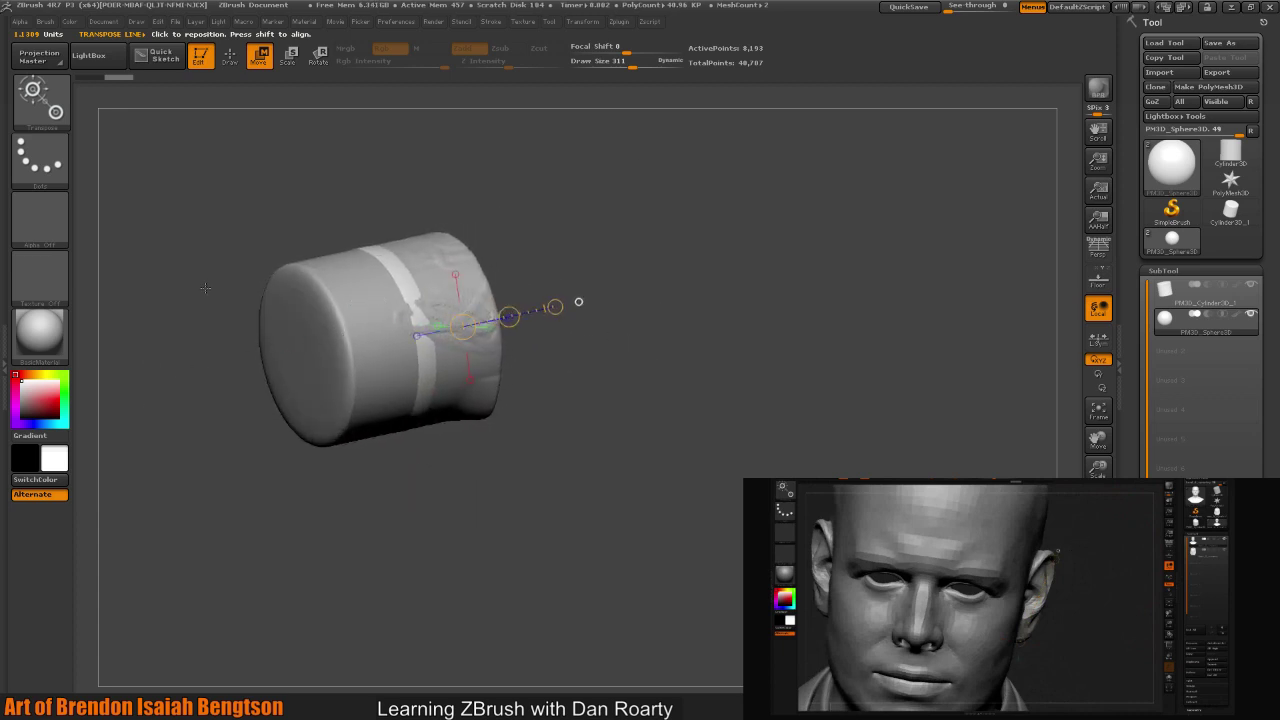
drag(205, 288, 336, 309)
drag(557, 288, 480, 348)
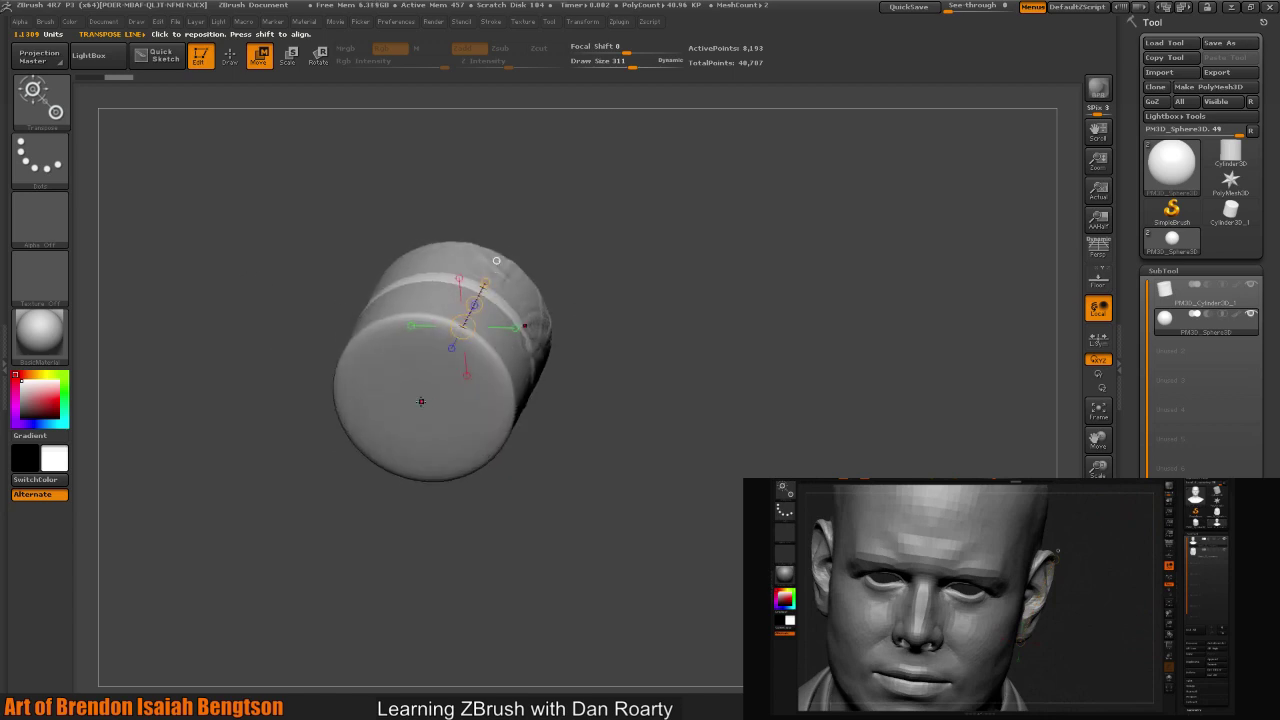
drag(496, 260, 449, 343)
click(418, 405)
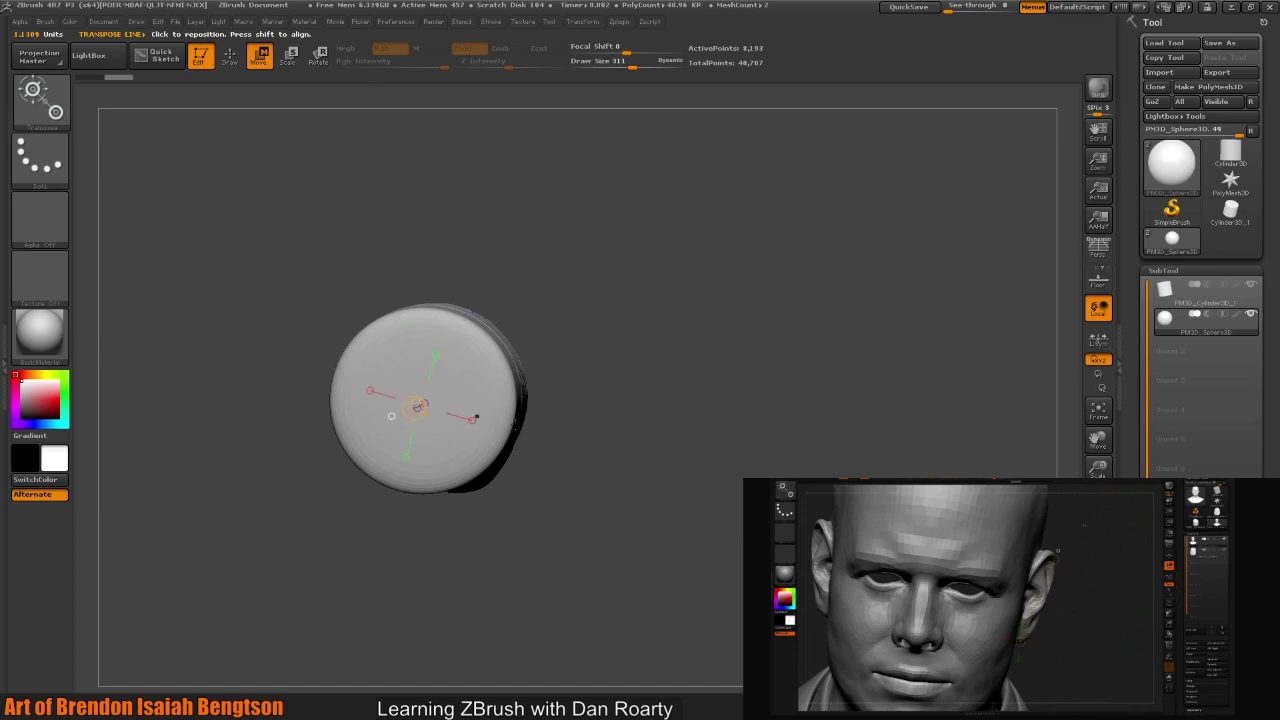
drag(840, 262, 676, 269)
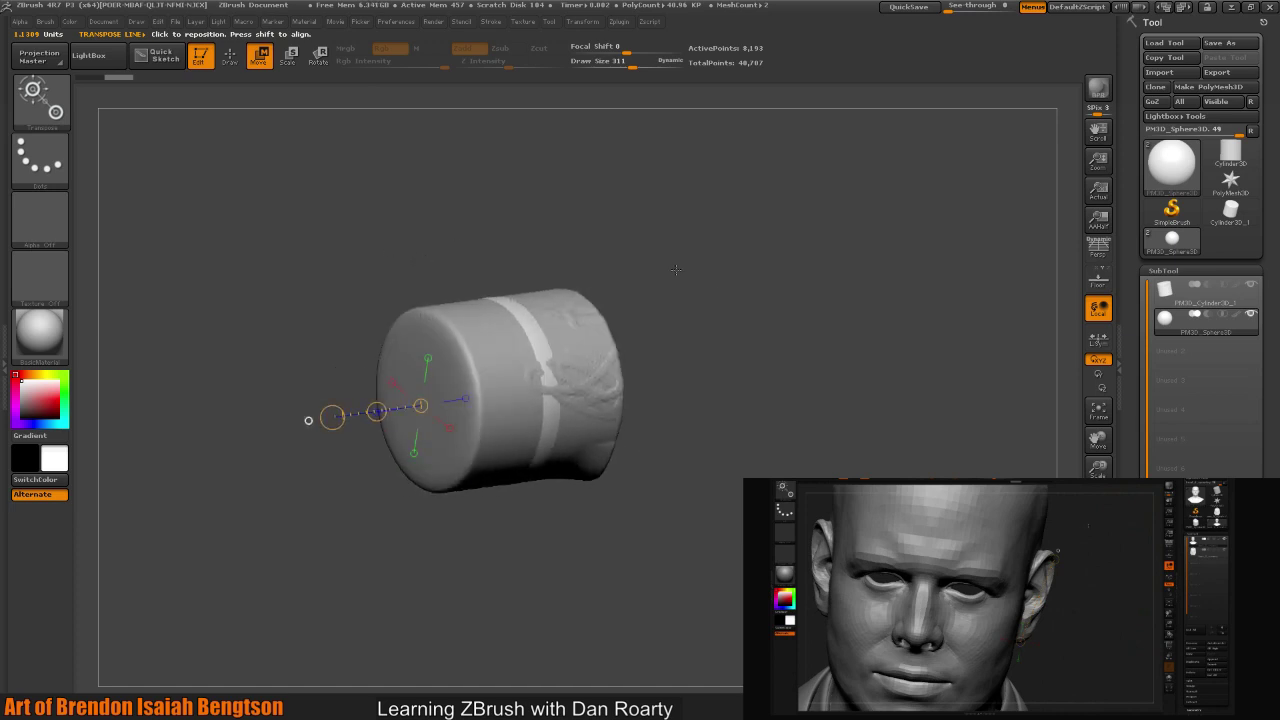
drag(723, 345, 970, 390)
- Frame the cylinder, draw an action line from its left edge, and undo the accidental stretch
key(f)
drag(502, 395, 259, 395)
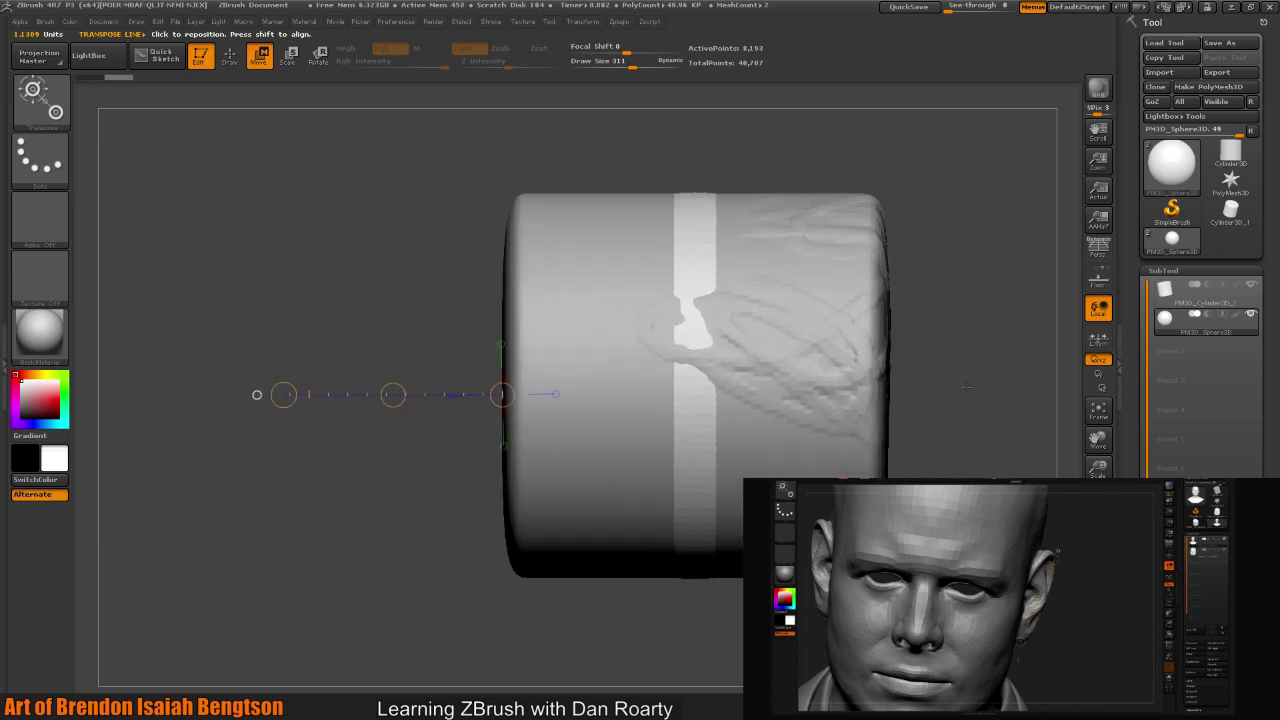
shift+drag(970, 391, 955, 375)
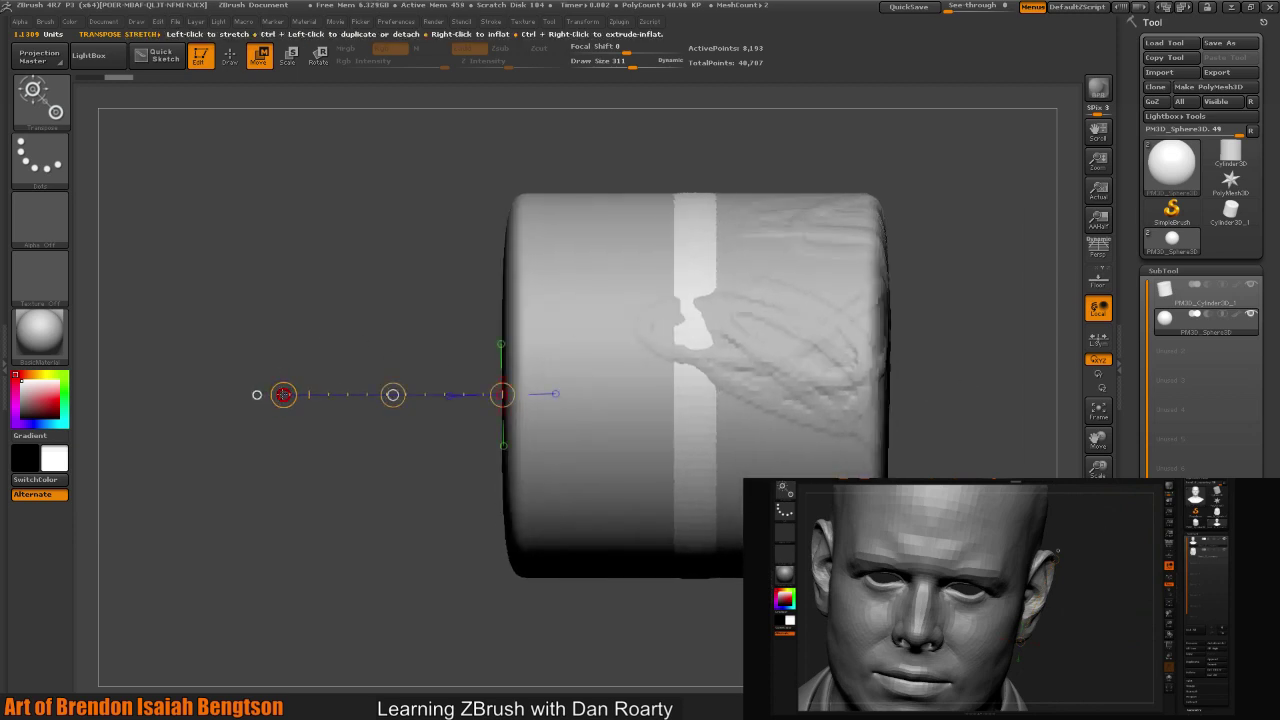
drag(284, 394, 322, 396)
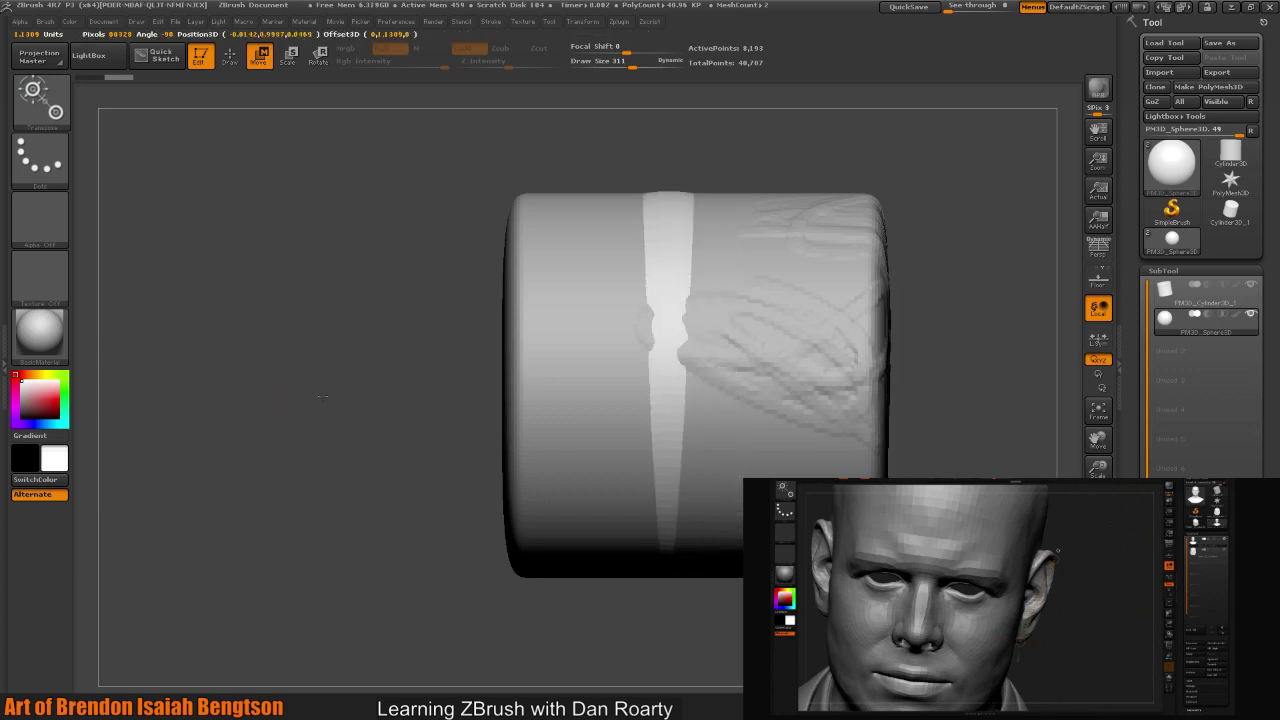
key(ctrl+z)
key(ctrl+z)
alt+click(564, 326)
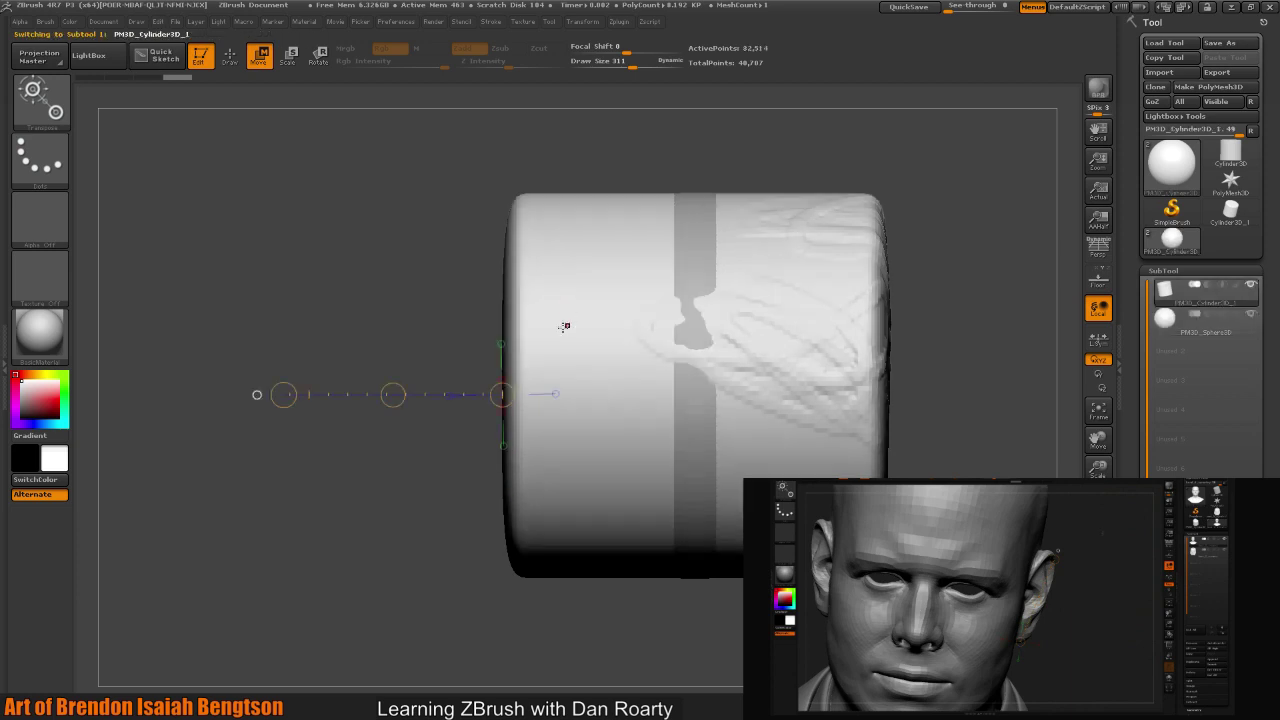
drag(284, 394, 233, 391)
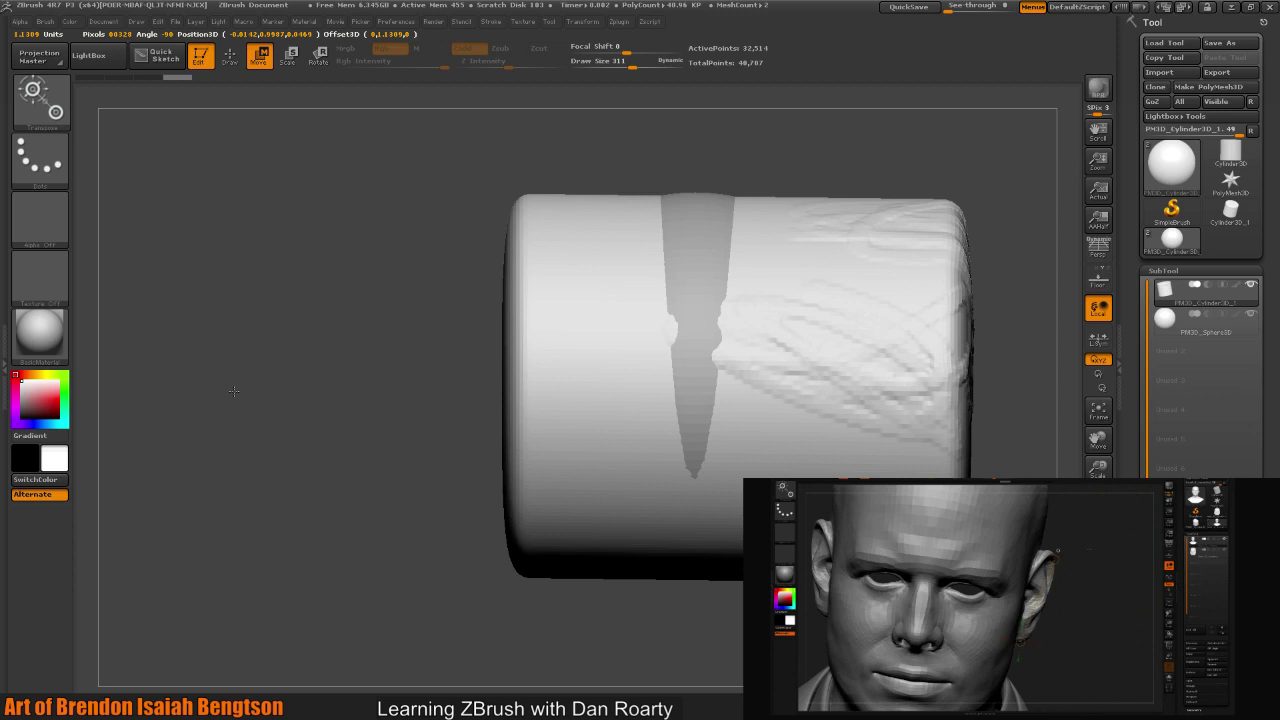
key(ctrl+z)
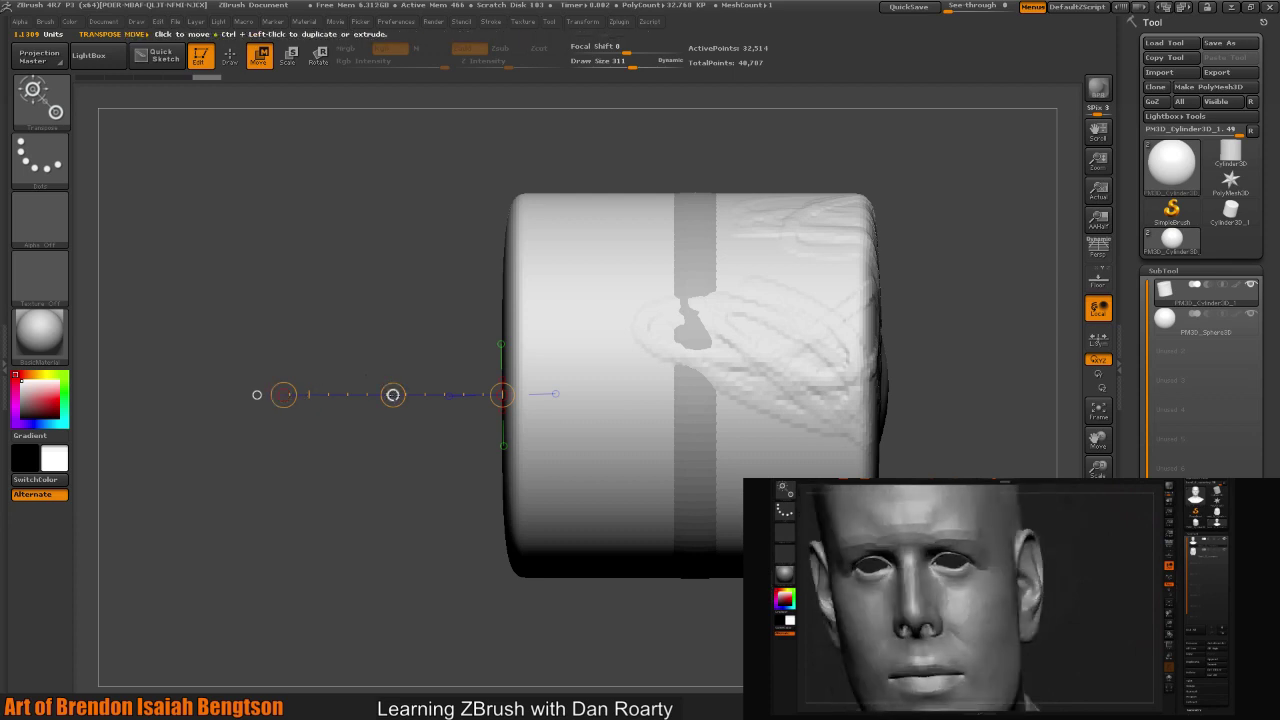
drag(393, 394, 323, 392)
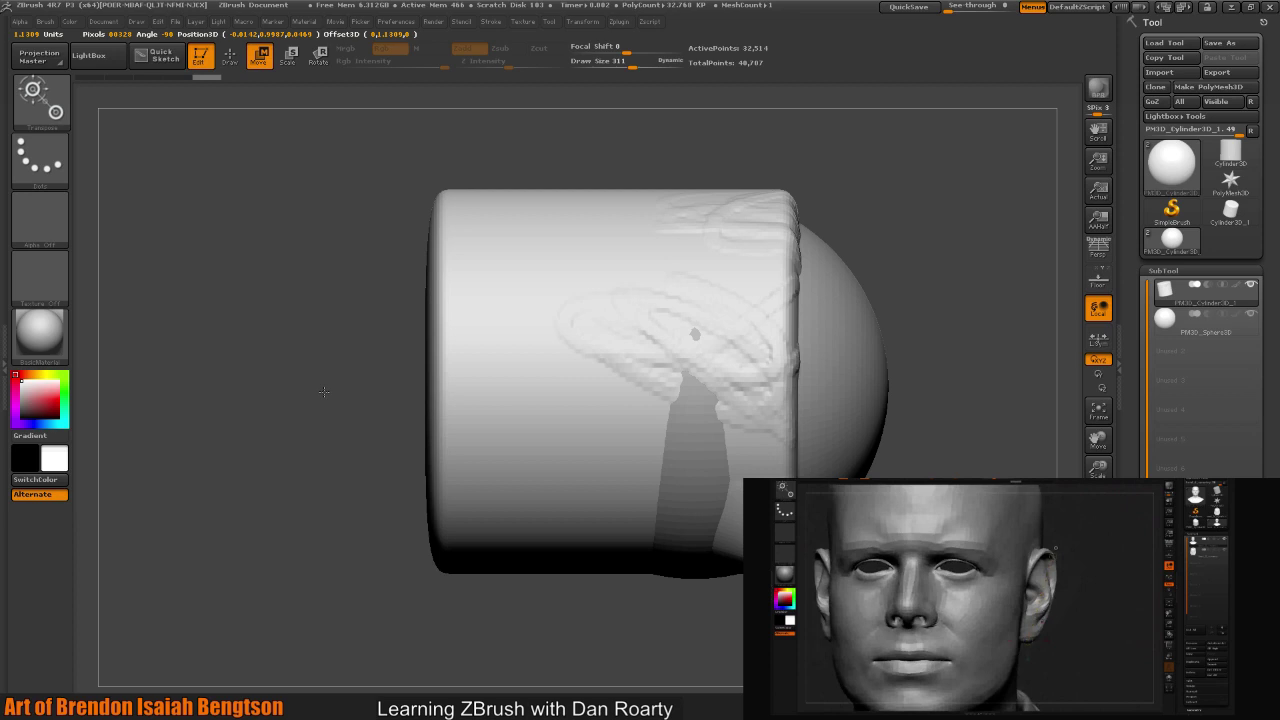
key(ctrl+z)
key(ctrl+z)
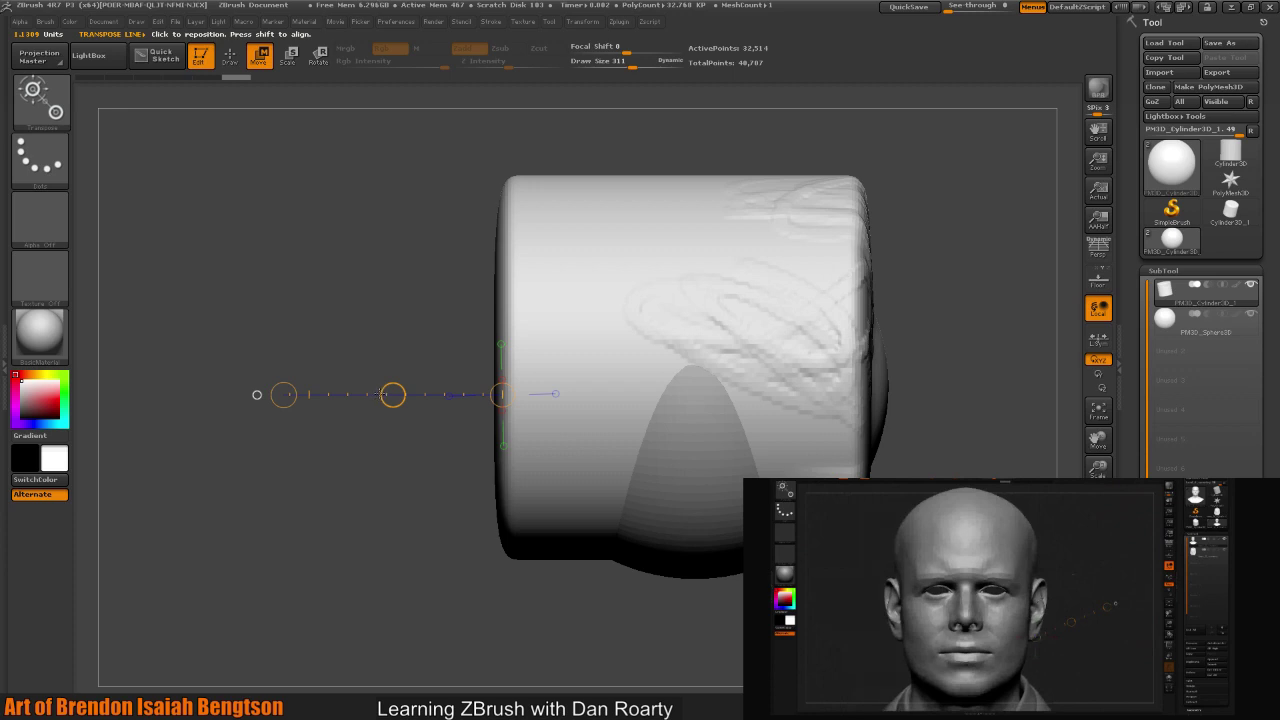
- Zoom out, pan, and drag the transpose line's end to lengthen the cylinder's right end
alt+drag(367, 324, 380, 300)
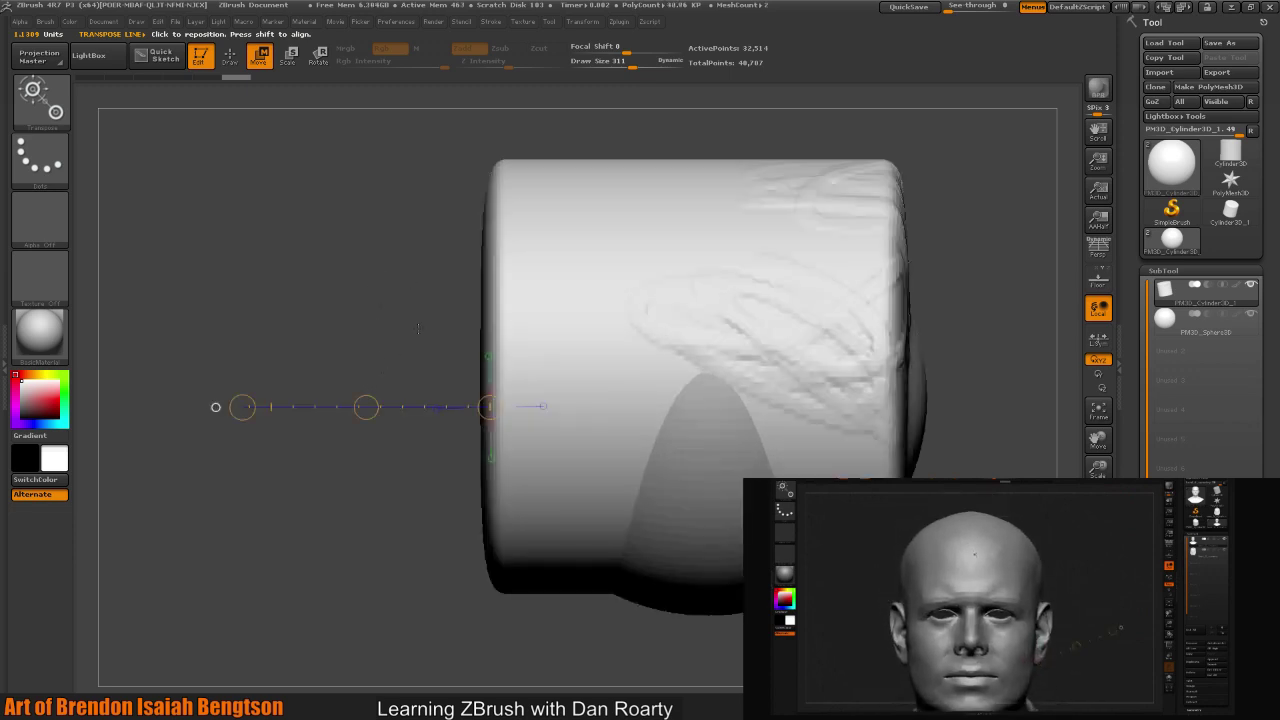
alt+drag(368, 378, 434, 312)
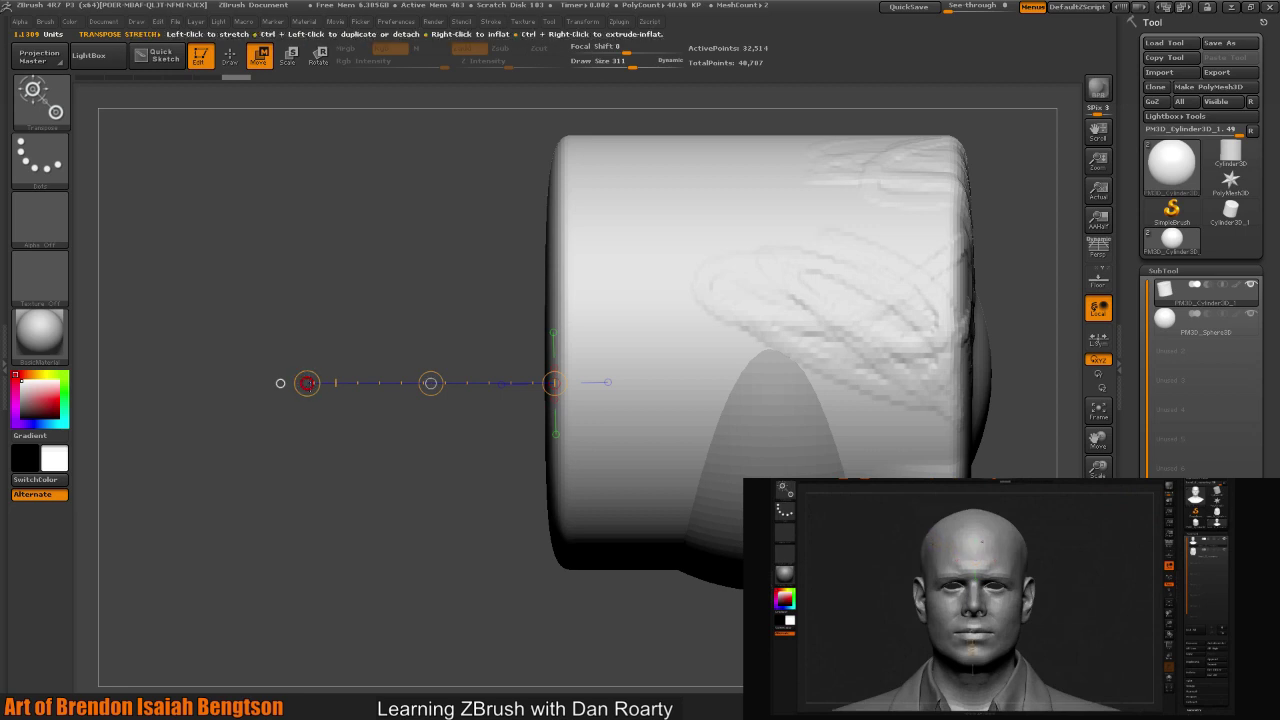
drag(307, 383, 268, 379)
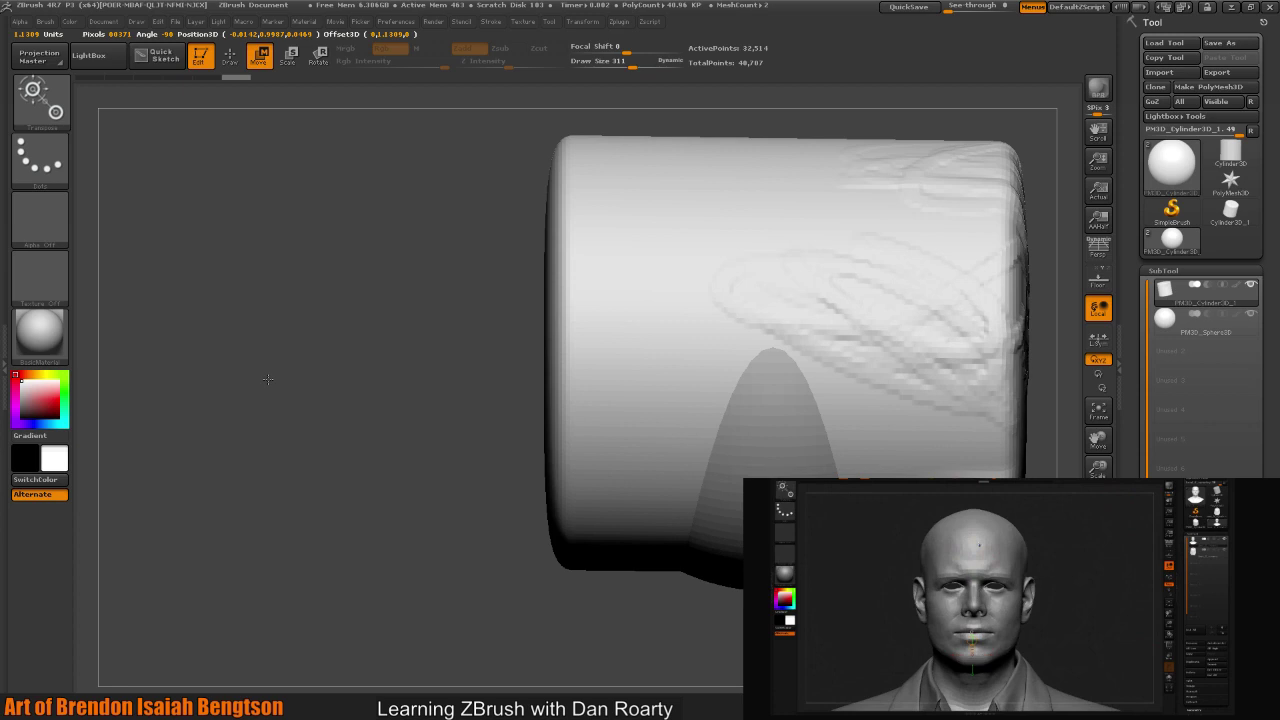
drag(268, 379, 557, 380)
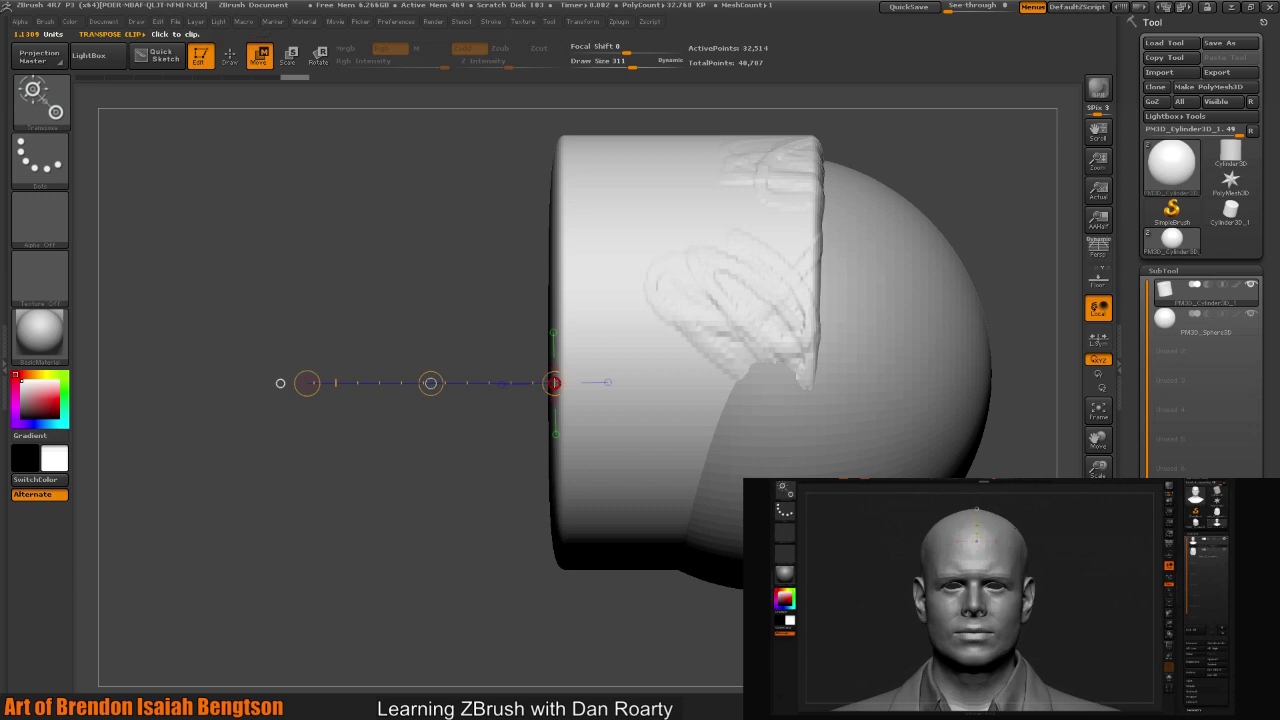
- Ctrl+Shift-drag the transpose end circle to clip off the cylinder's right end, exposing the sphere dome
drag(553, 382, 393, 409)
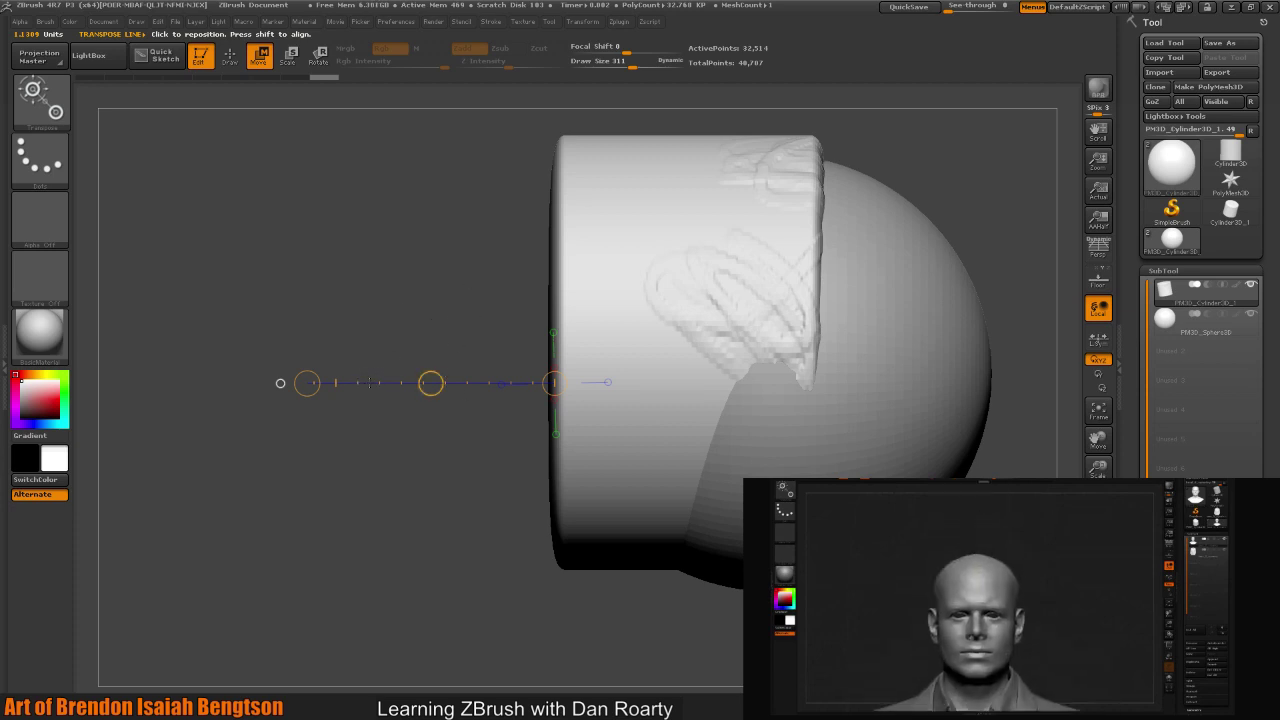
- Reposition the action line beside the cylinder, swinging it straight up and then back to point left
drag(371, 383, 361, 294)
drag(279, 300, 282, 357)
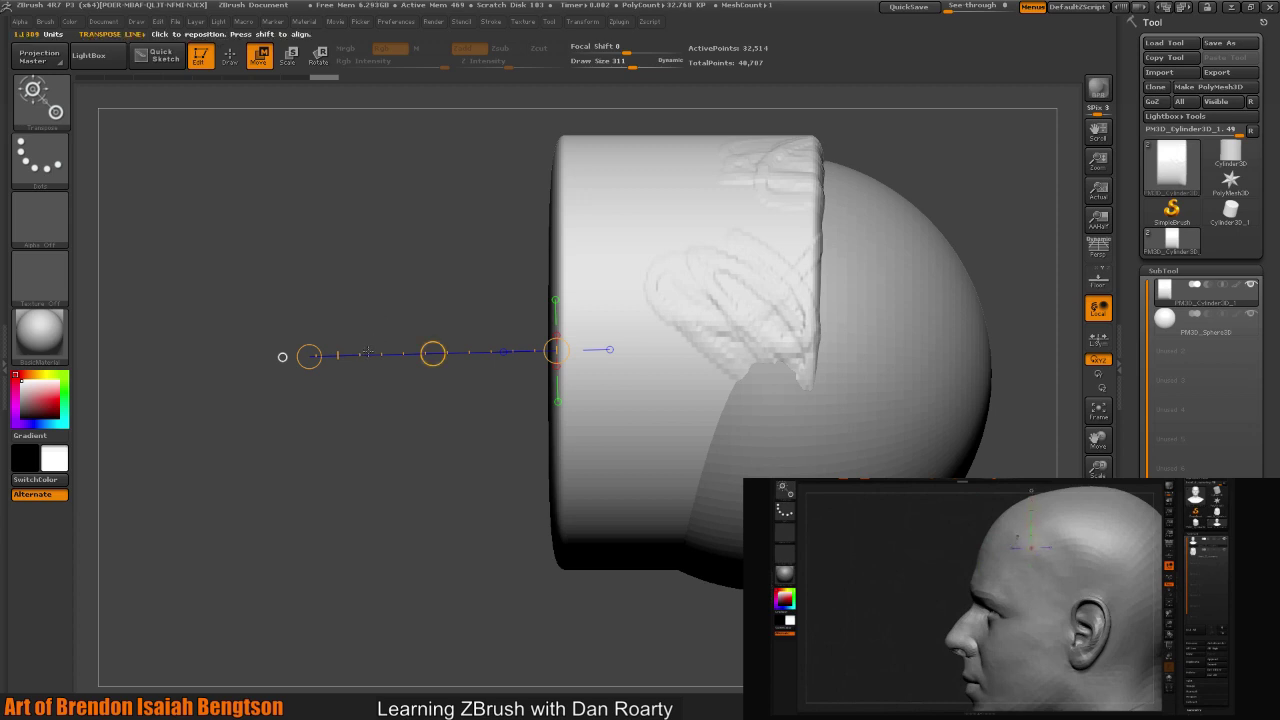
drag(371, 362, 342, 434)
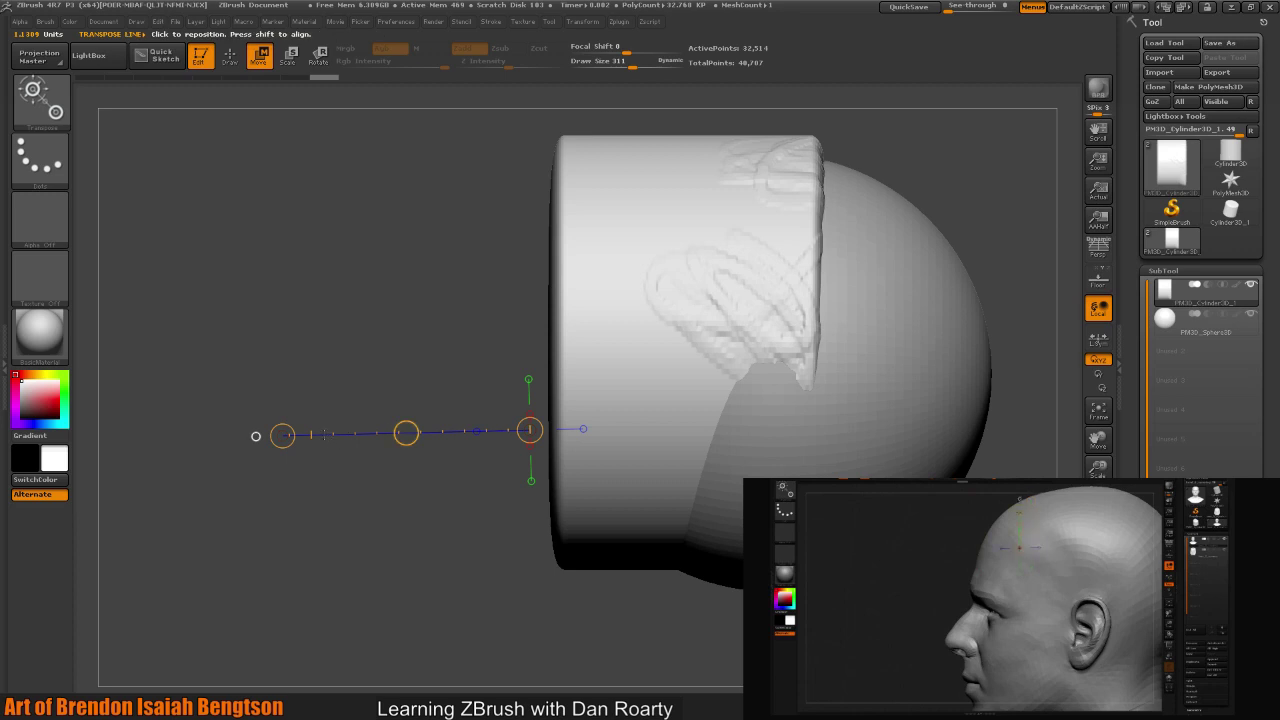
drag(479, 431, 417, 226)
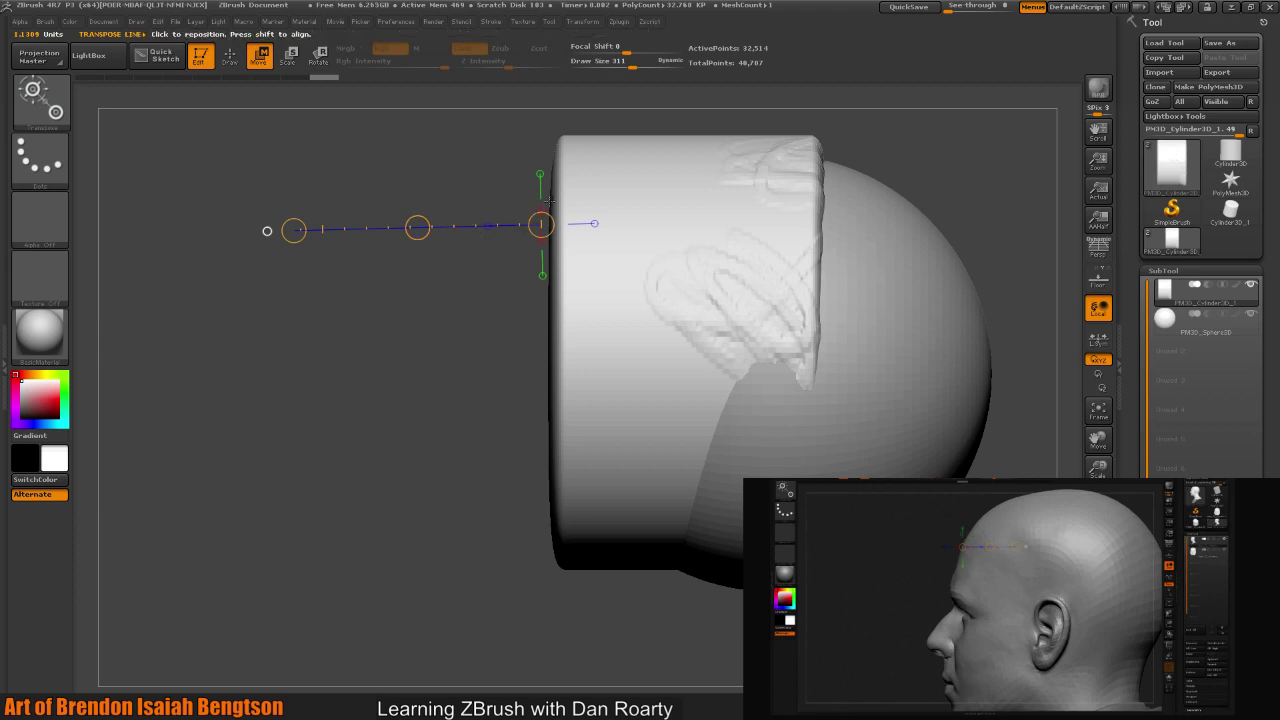
shift+drag(540, 225, 538, 105)
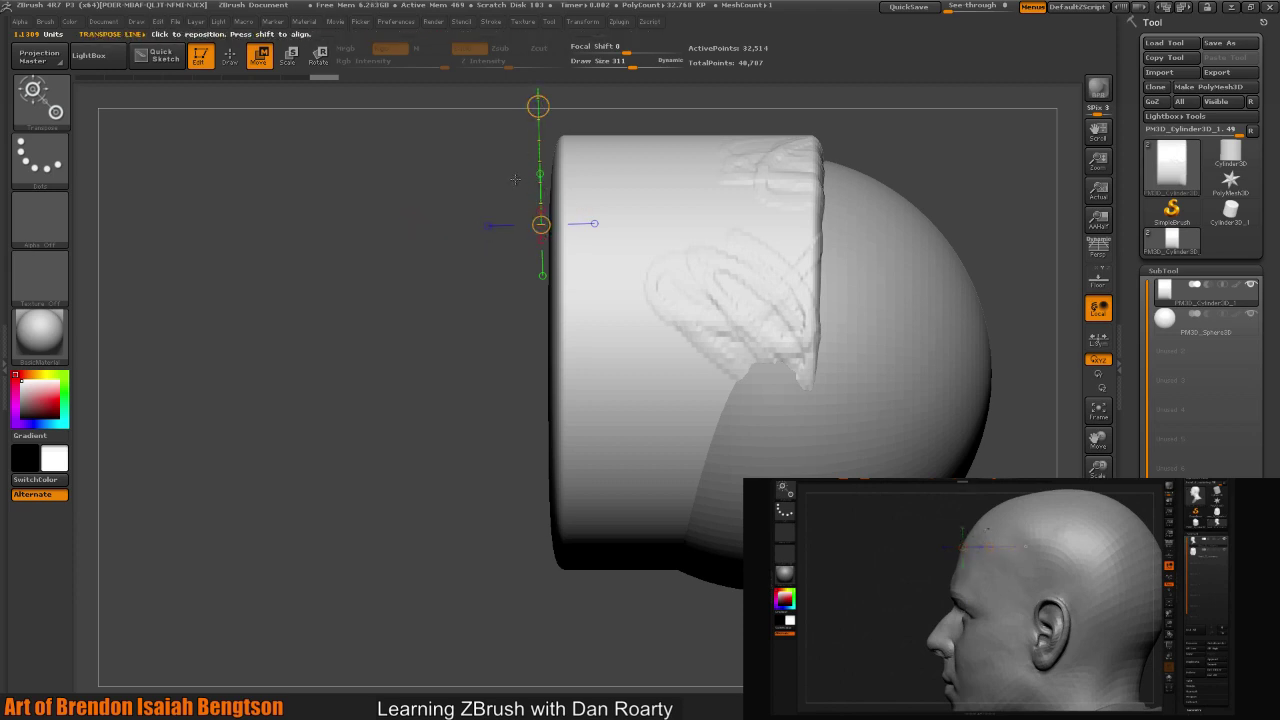
drag(538, 105, 267, 231)
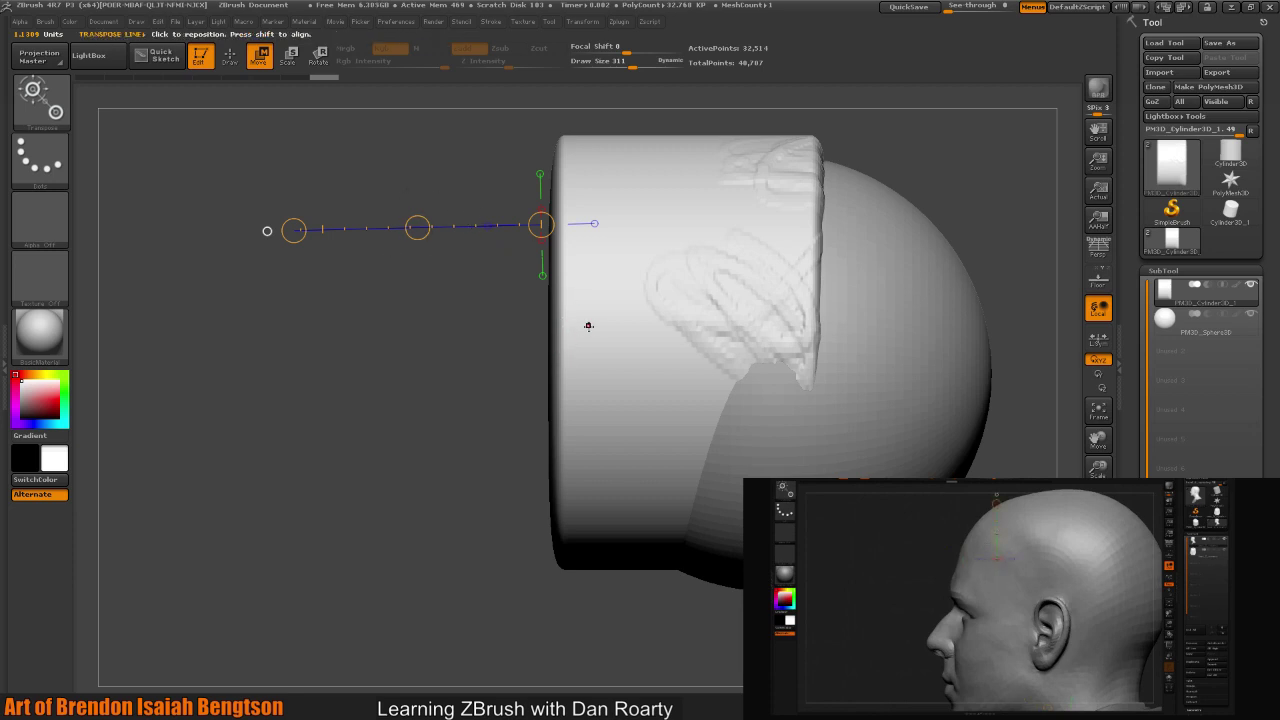
- Redraw the action line leftward from the cylinder's left edge, zooming out and tilting the view
drag(578, 320, 147, 320)
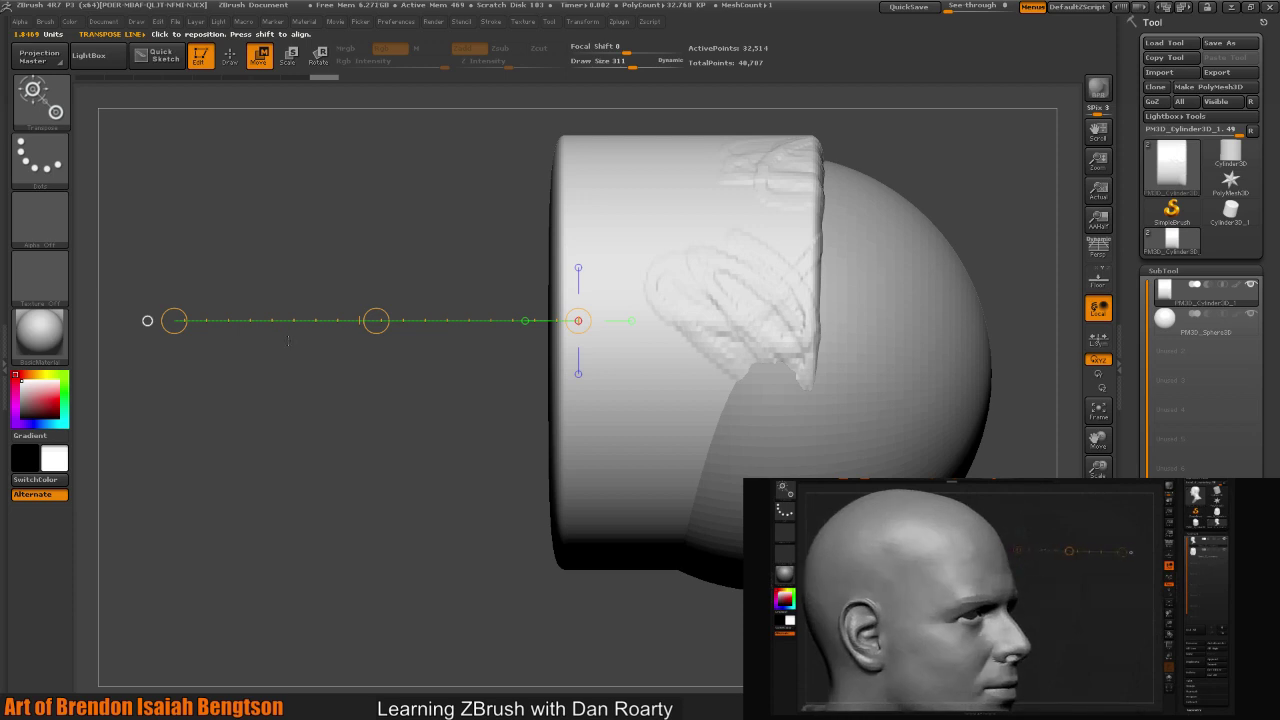
drag(287, 320, 362, 292)
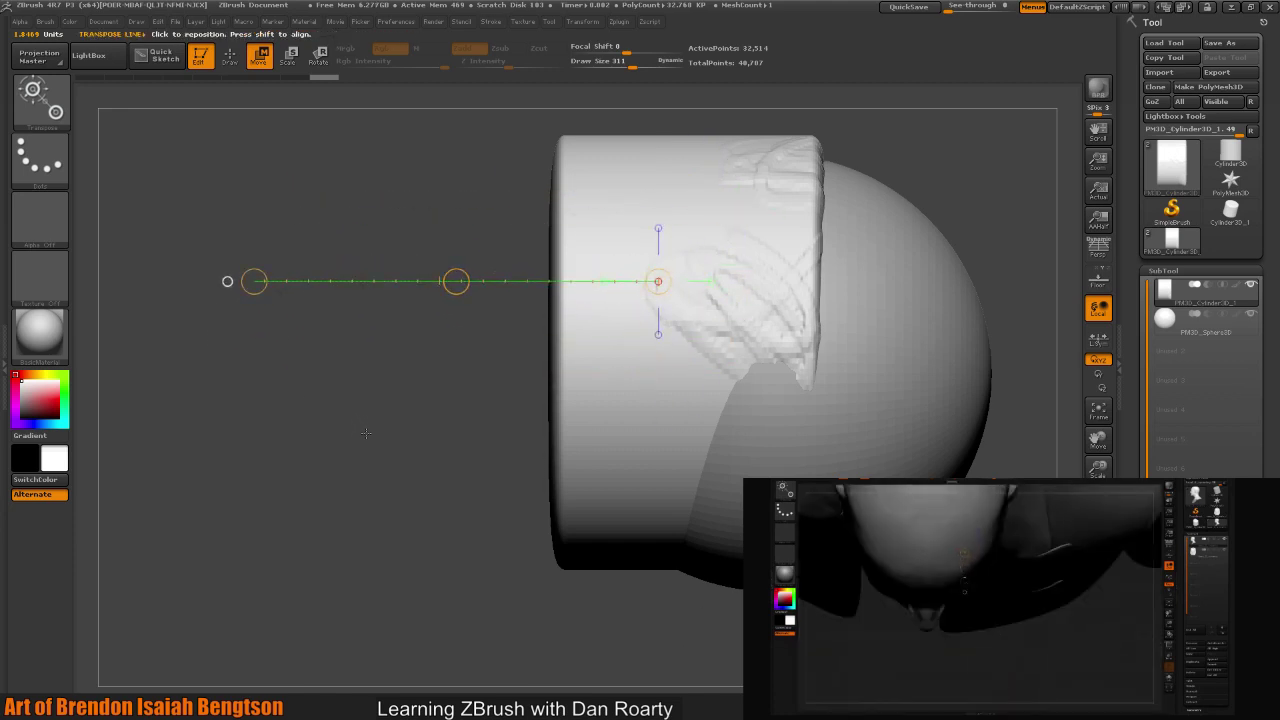
mouse_move(365, 477)
mouse_down()
mouse_move(427, 381)
mouse_move(386, 465)
mouse_up()
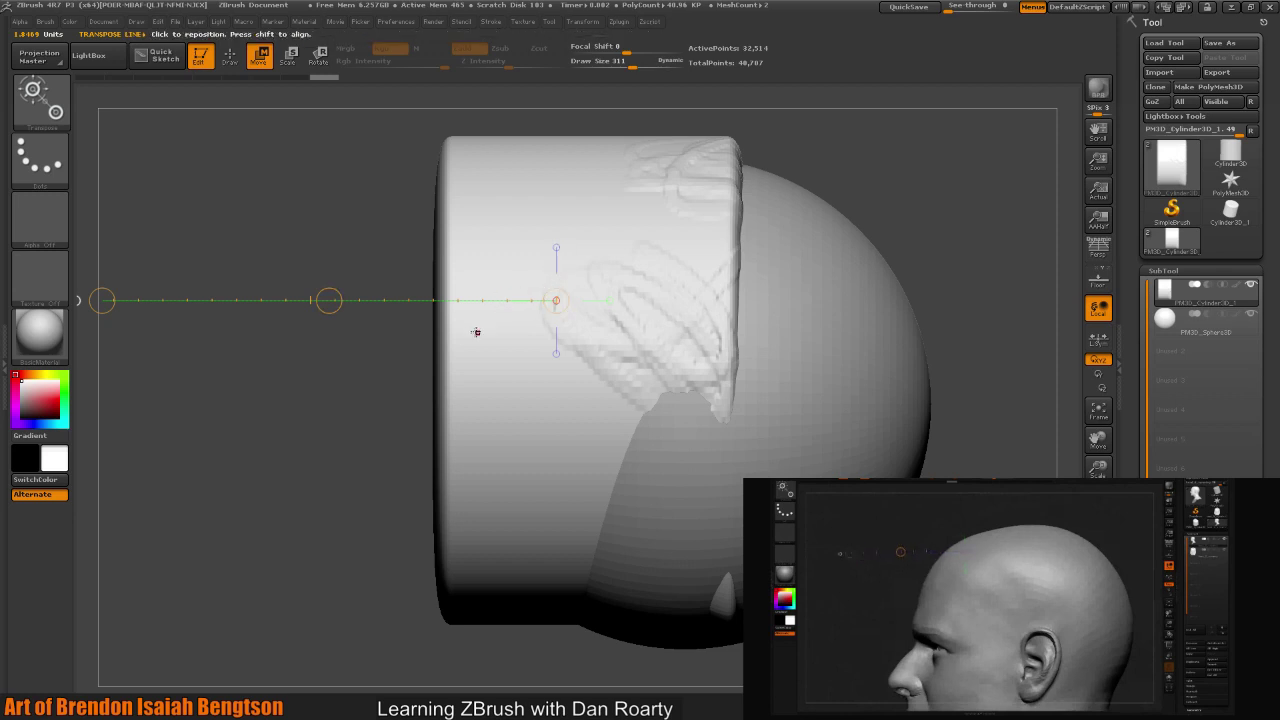
click(479, 274)
drag(479, 274, 200, 276)
drag(364, 357, 365, 460)
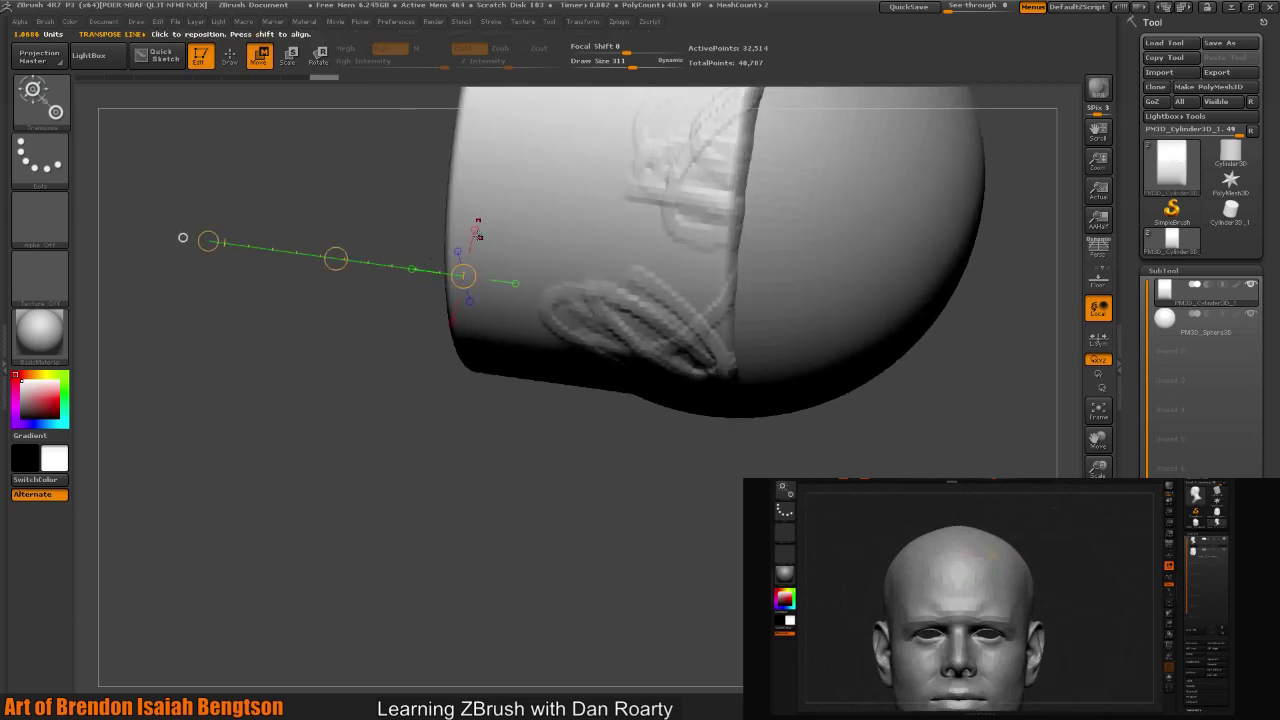
- Pivot the action line's end upward and orbit the model around to a left-facing view
drag(208, 241, 433, 153)
drag(457, 413, 397, 343)
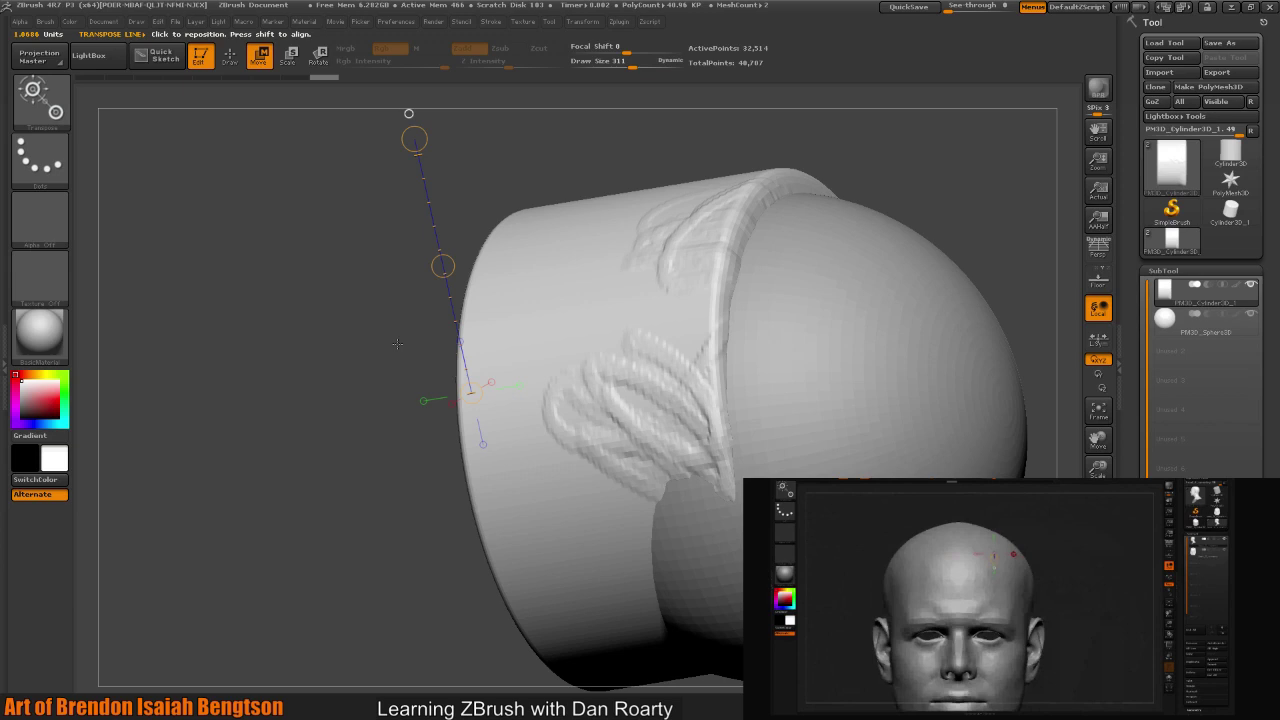
drag(400, 346, 536, 462)
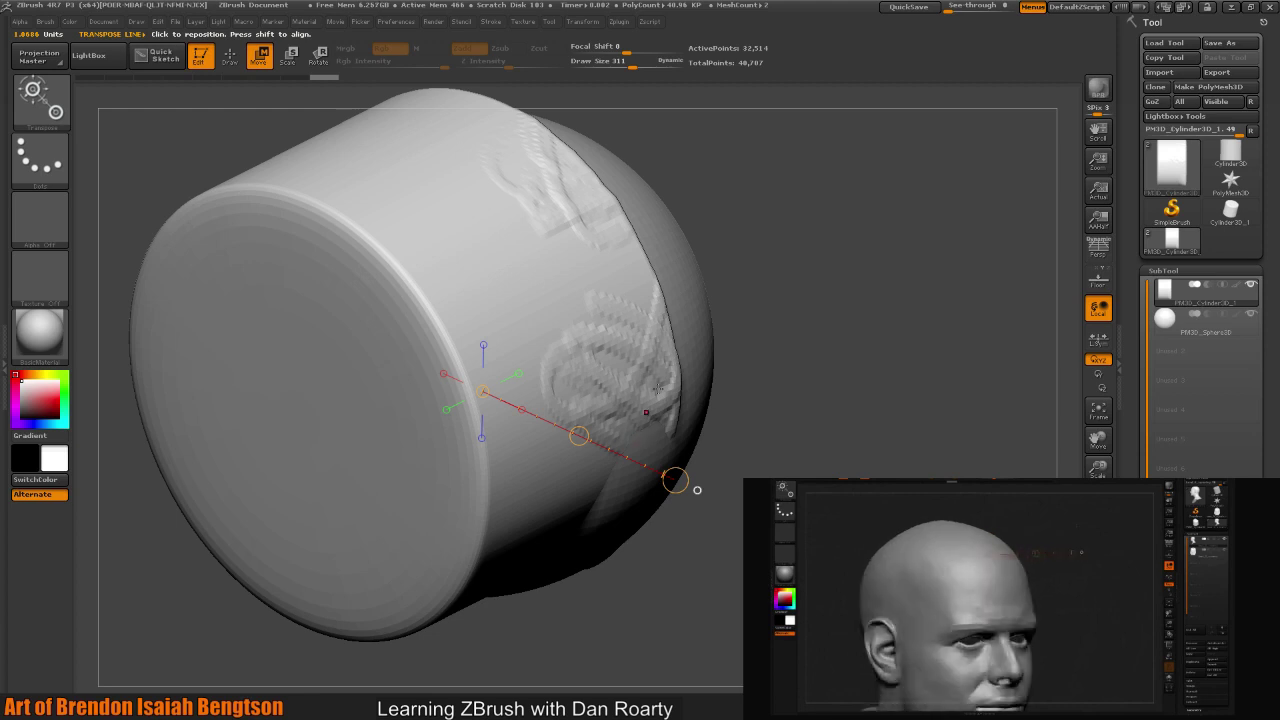
drag(638, 434, 780, 440)
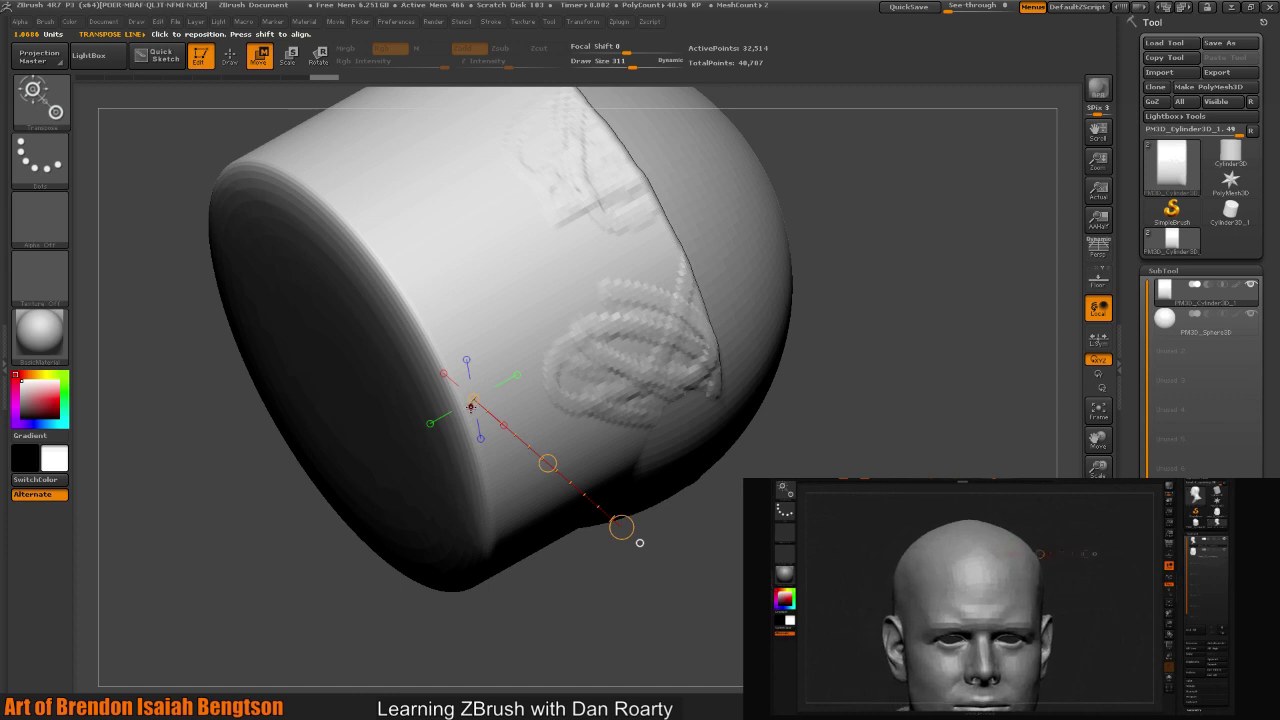
drag(473, 404, 820, 380)
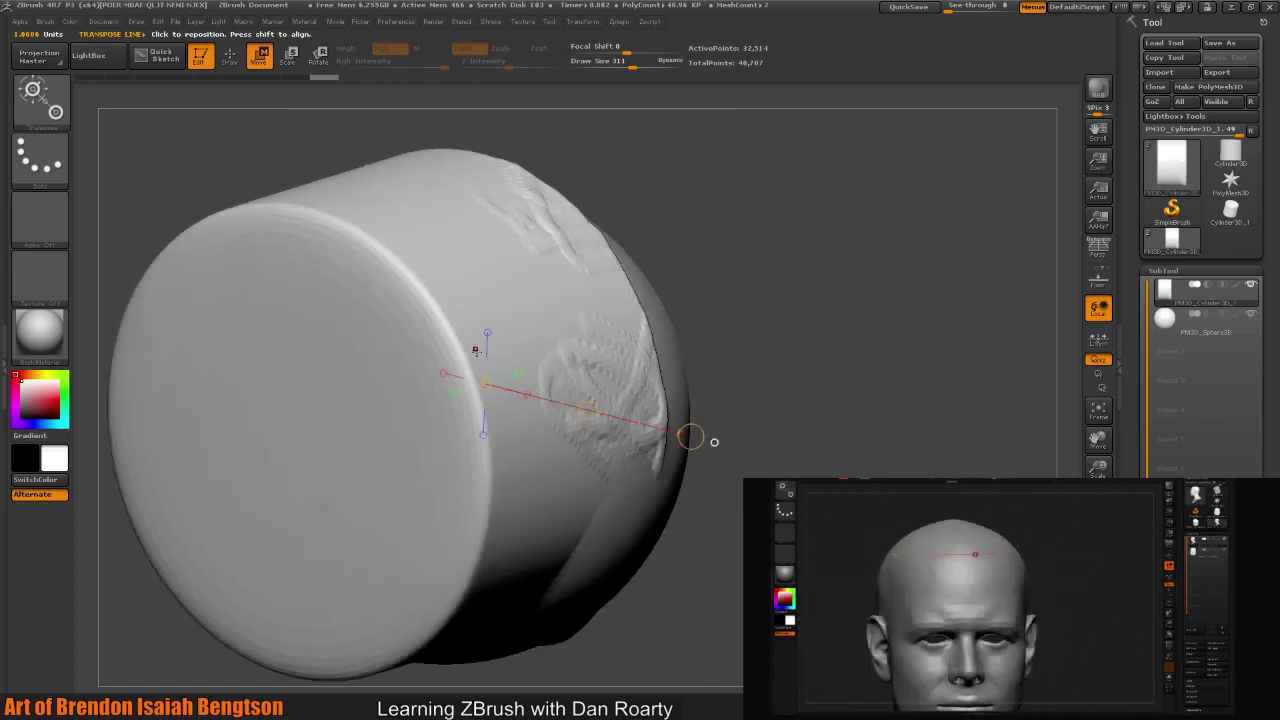
- Align the transpose line to the Y axis, flip it downward, and orbit to a straight side view
click(487, 336)
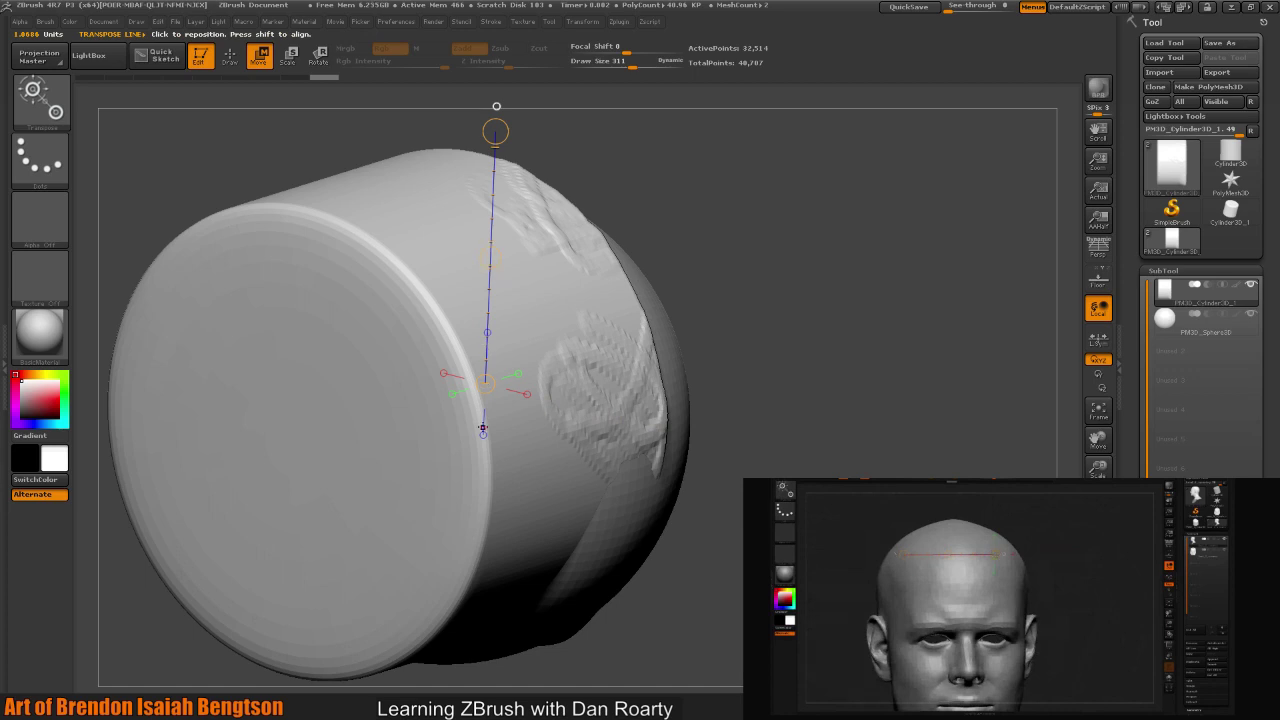
click(483, 434)
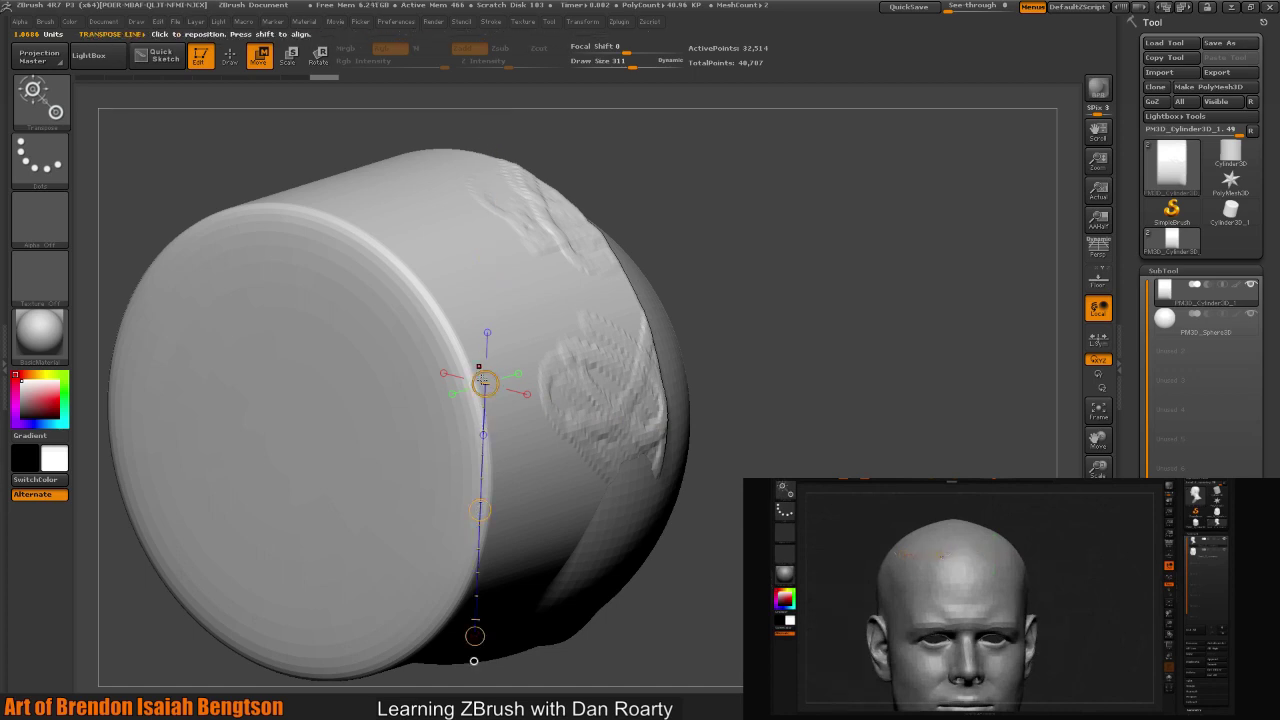
drag(805, 384, 835, 409)
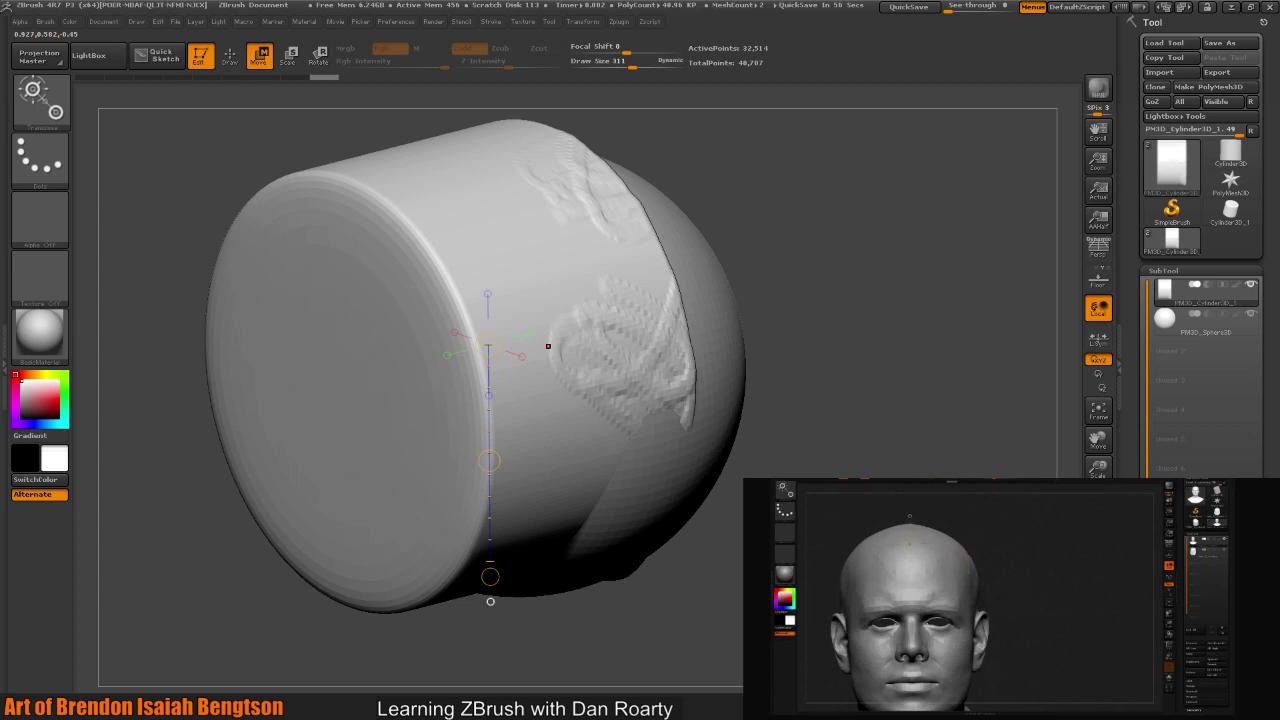
drag(380, 330, 422, 347)
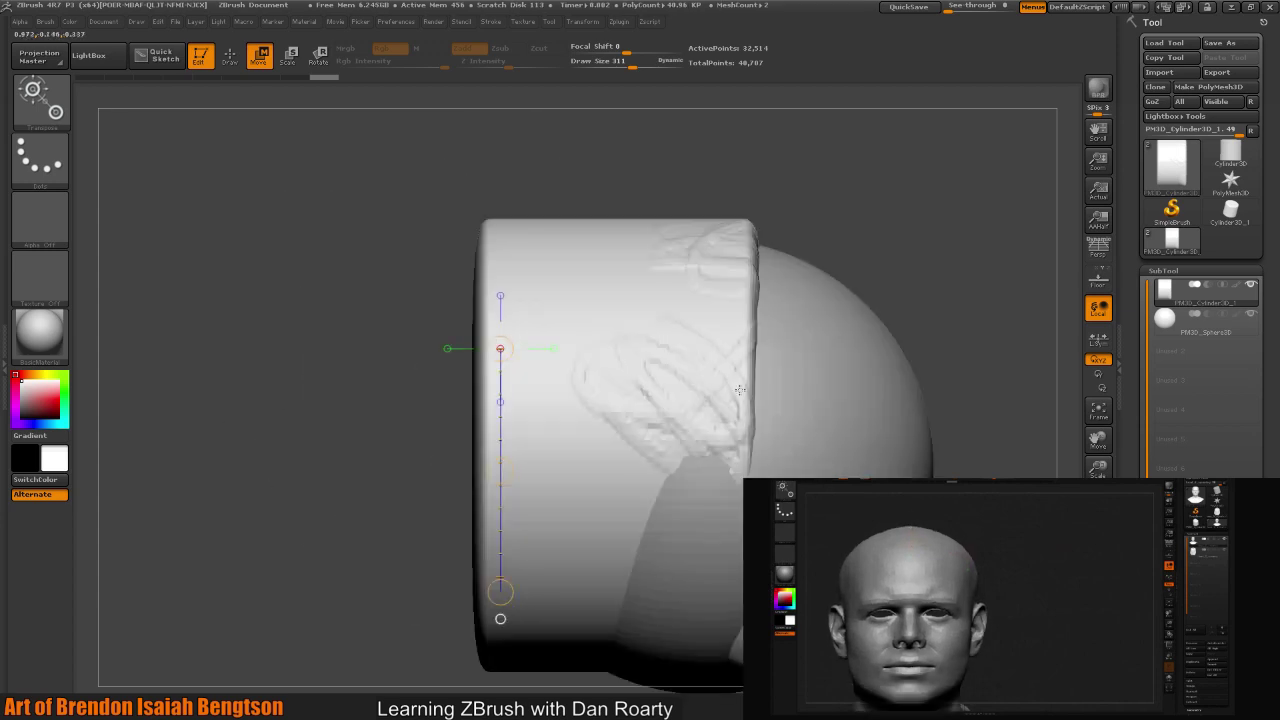
- Draw a horizontal transpose line leftward along the cylinder's axis, checking it from an angle
shift+drag(500, 348, 257, 347)
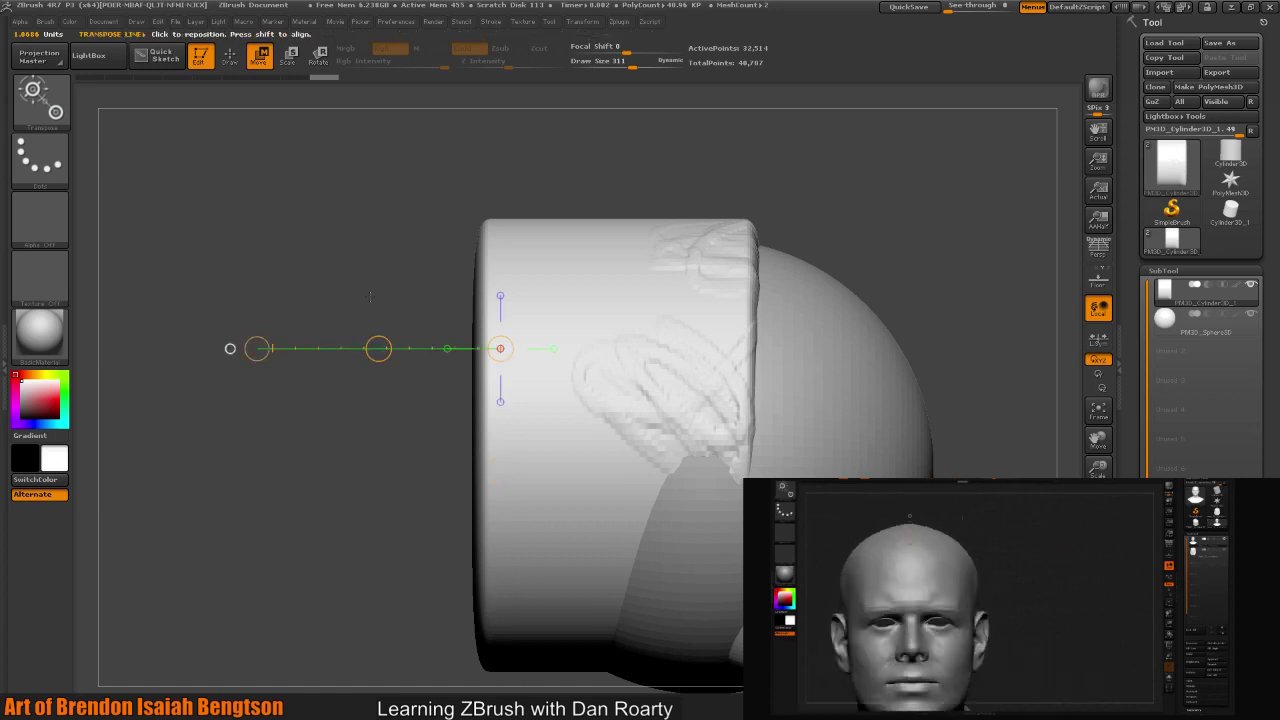
drag(405, 312, 412, 343)
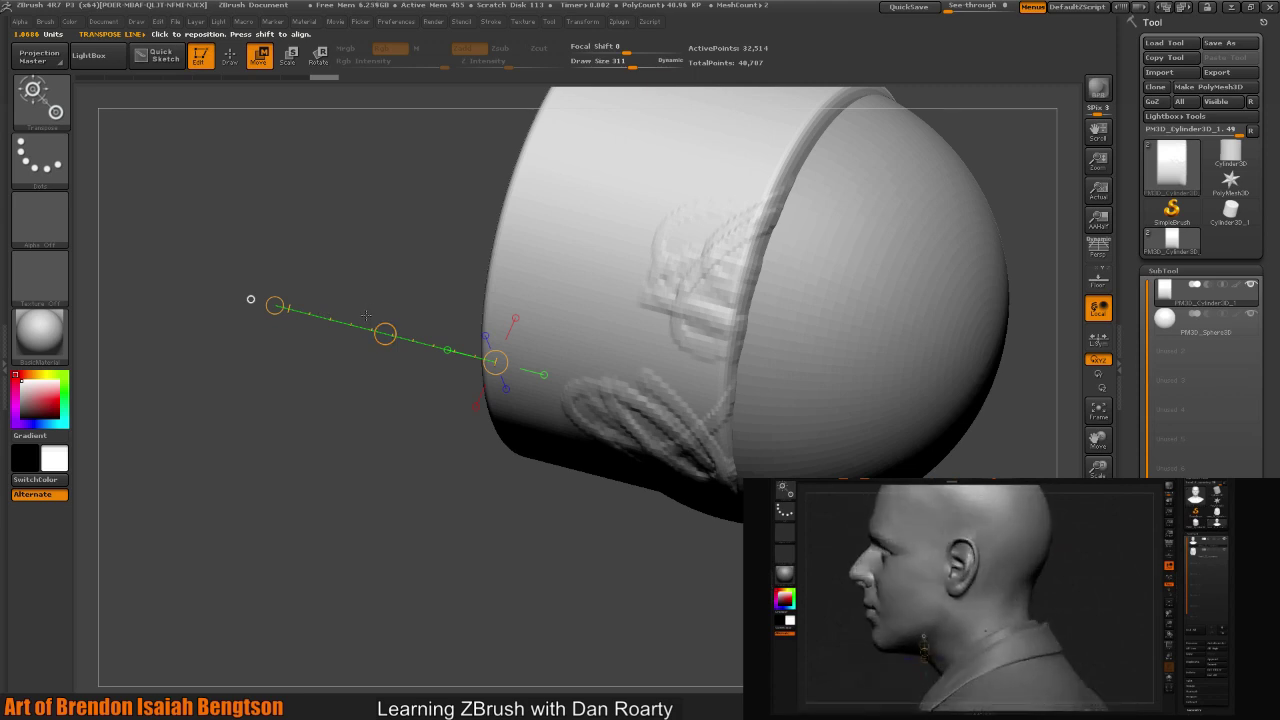
shift+drag(367, 277, 398, 358)
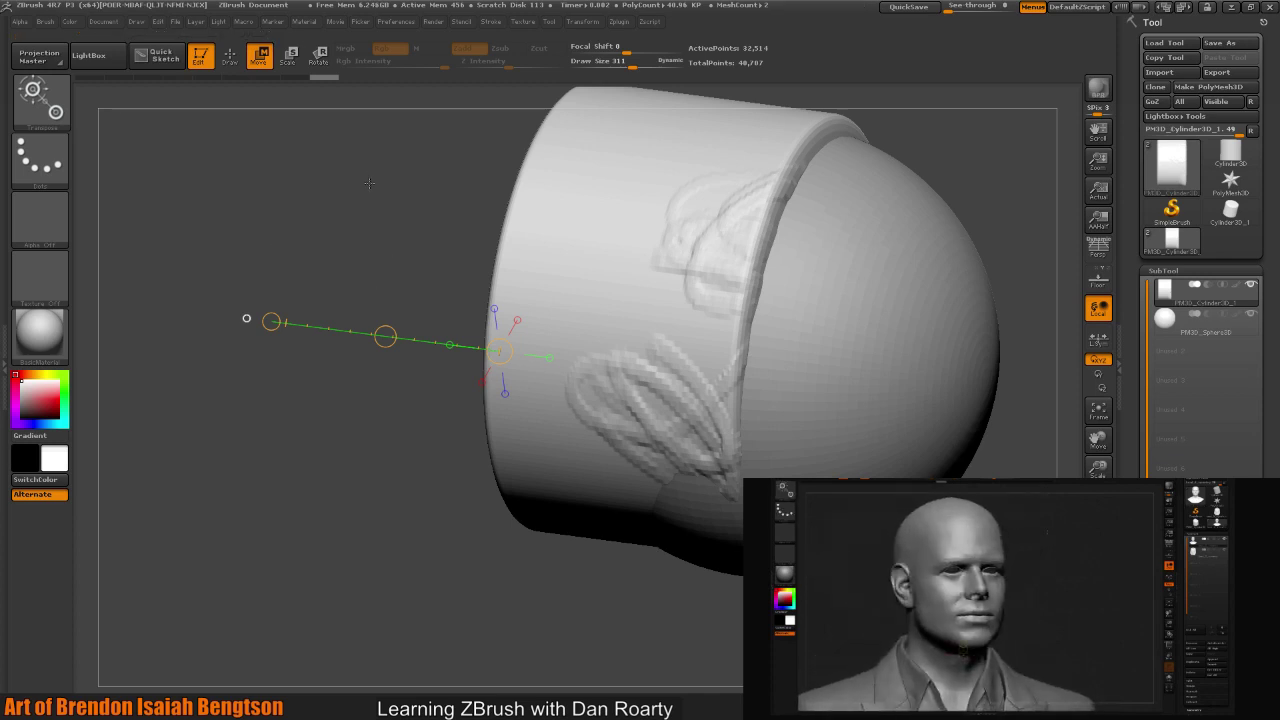
drag(396, 258, 401, 216)
- Switch the transpose to Rotate and turn the cylinder about 98 degrees, inspecting from the side
key(r)
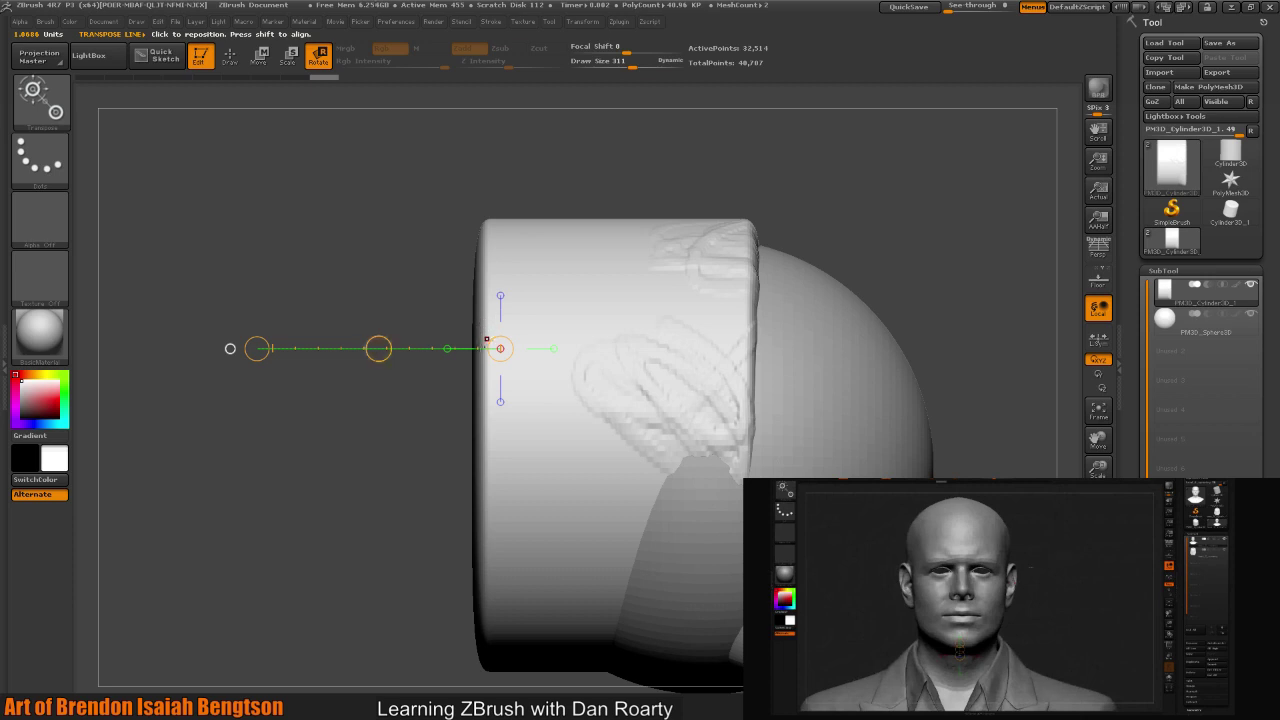
drag(257, 348, 273, 268)
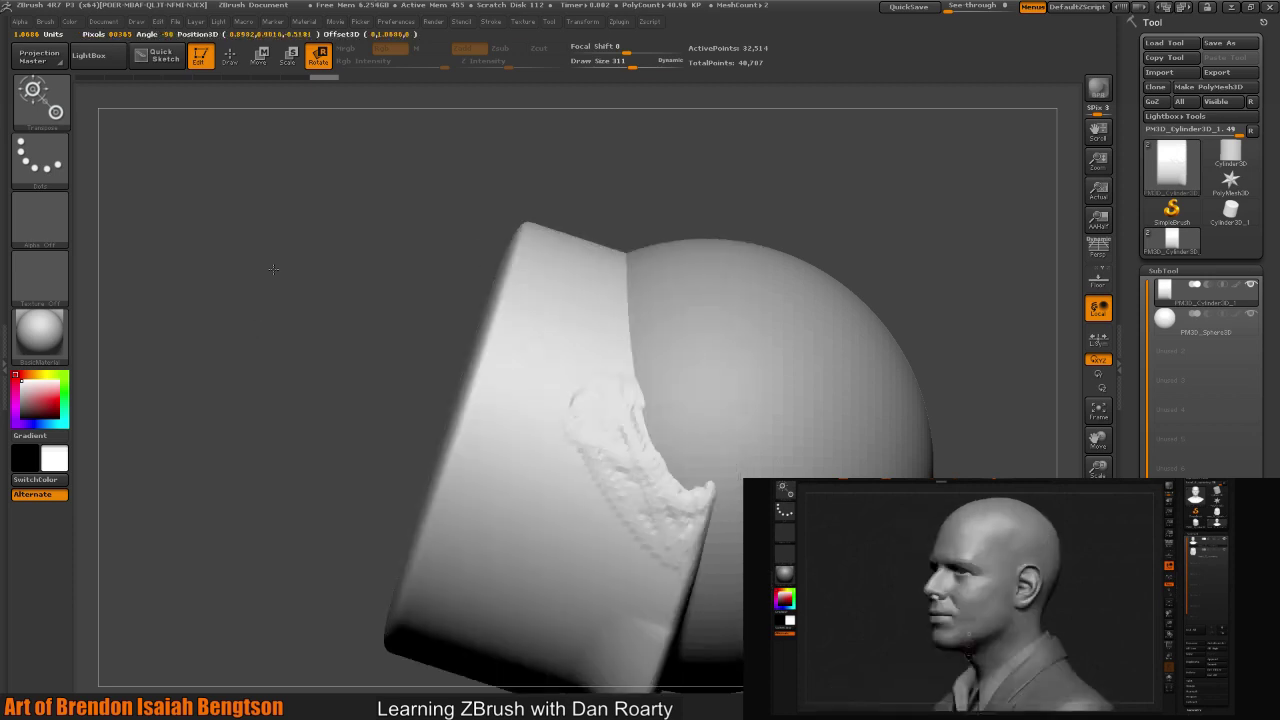
drag(273, 268, 235, 373)
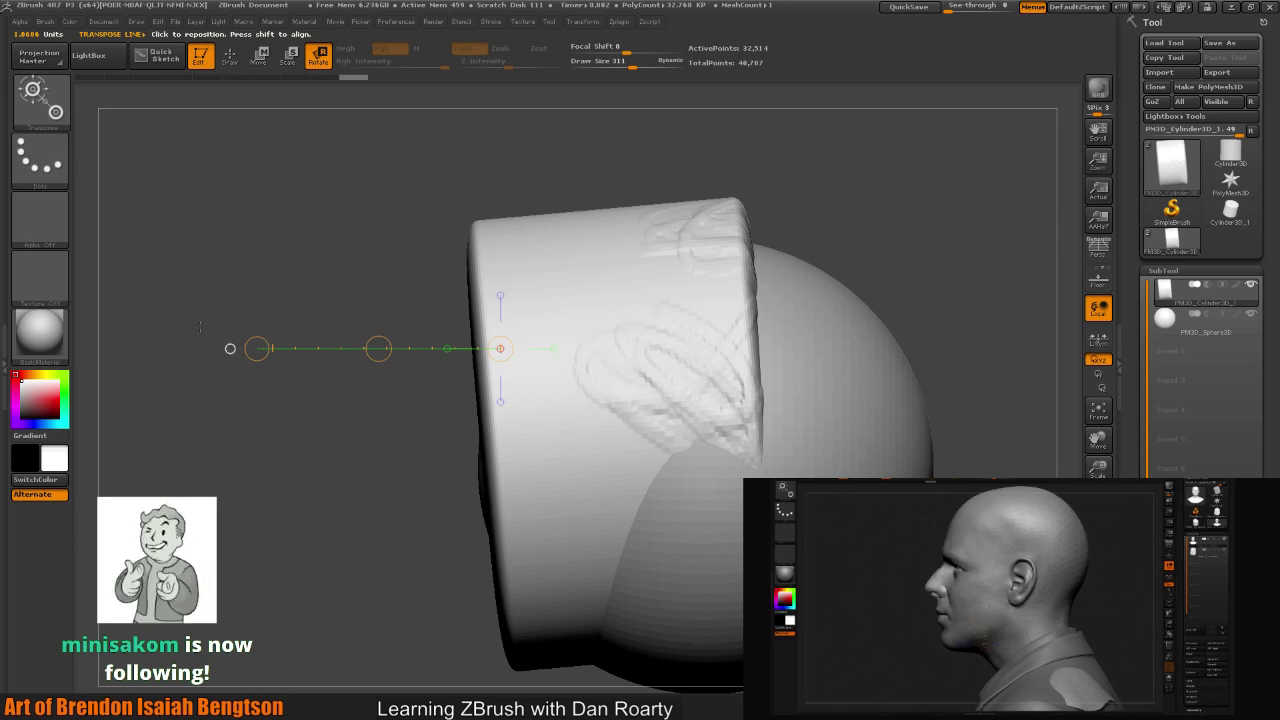
shift+drag(270, 262, 272, 262)
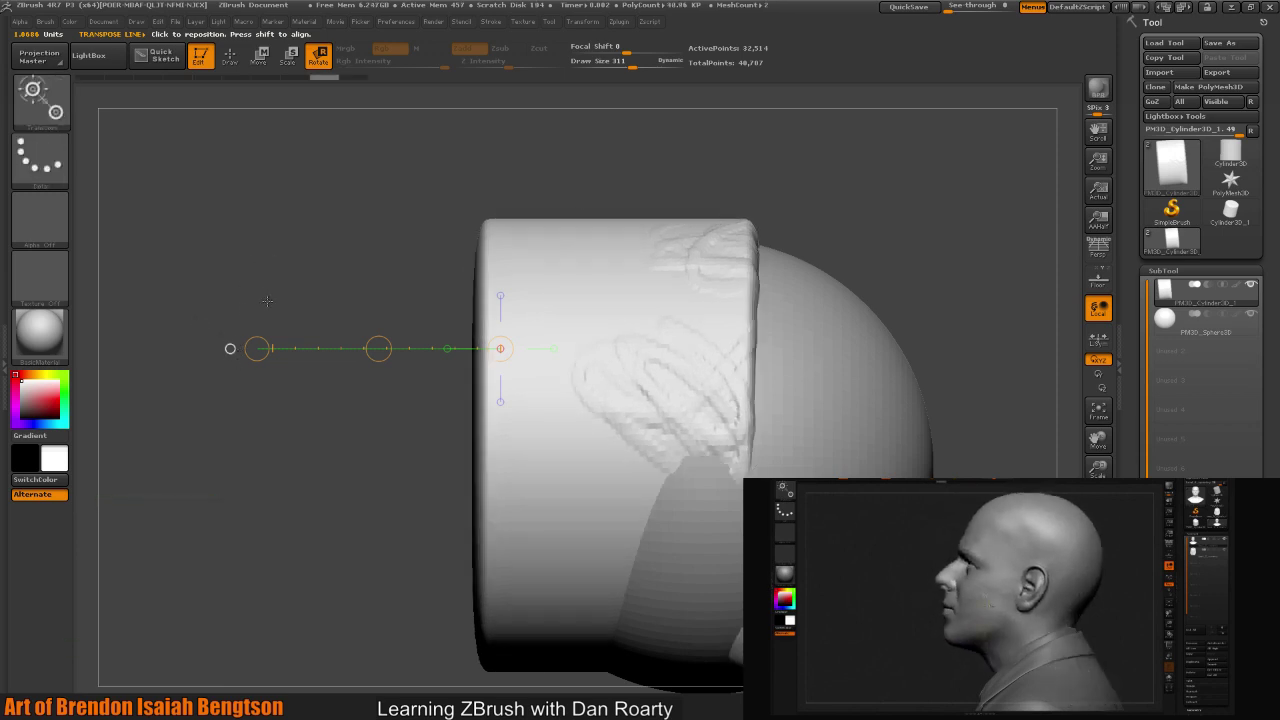
drag(378, 348, 375, 371)
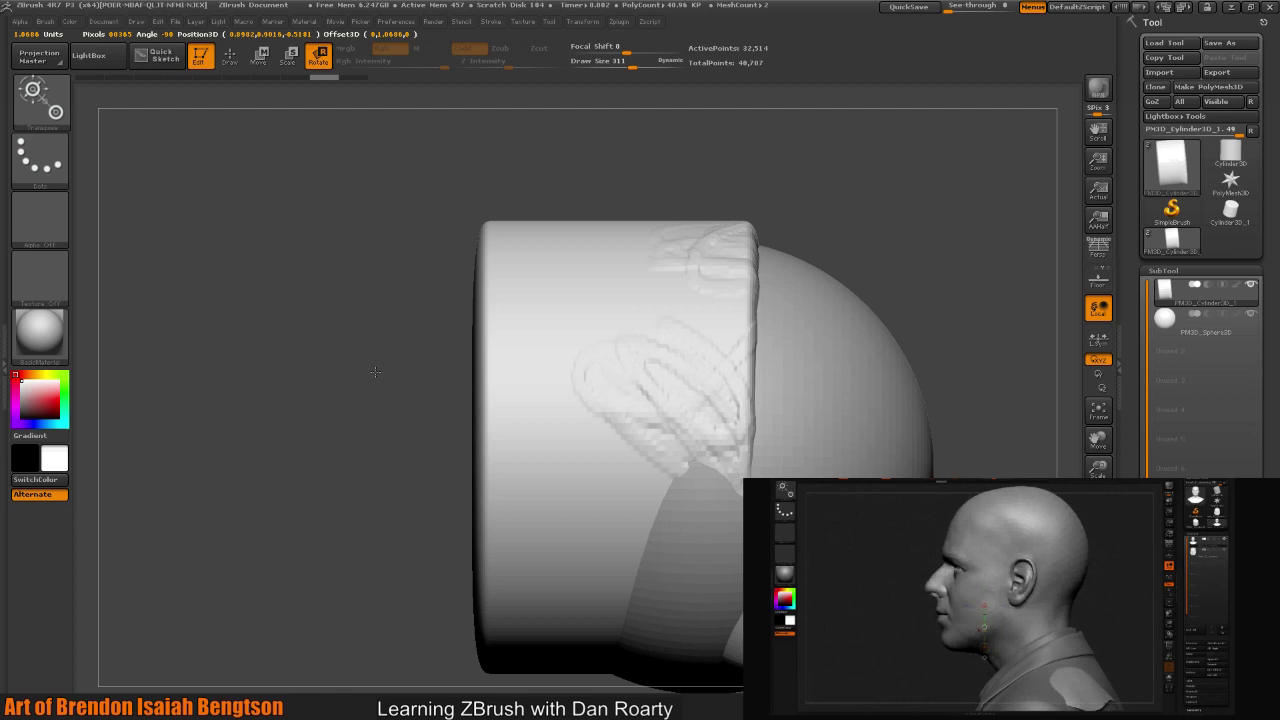
- Tilt the cylinder over the sphere, undo it, then draw a diagonal rotation line across the model
mouse_move(229, 349)
mouse_down()
mouse_move(500, 349)
mouse_move(455, 254)
mouse_up()
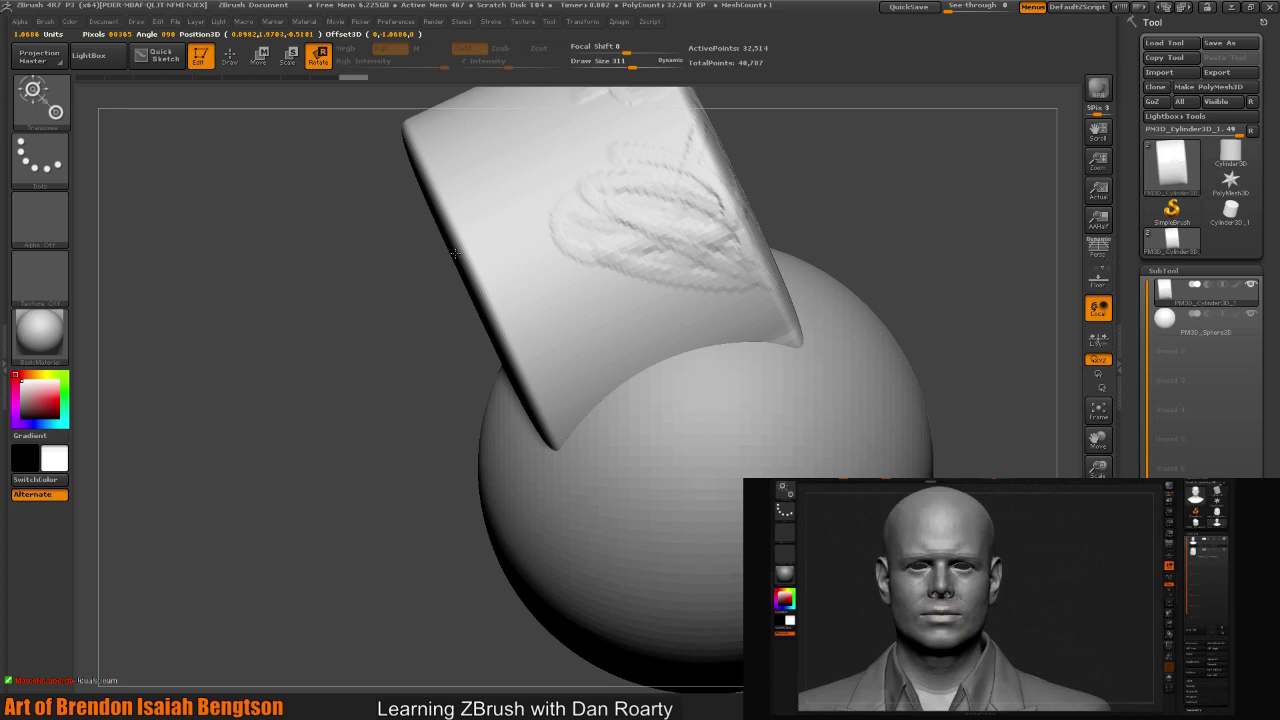
key(ctrl+z)
key(ctrl+z)
key(ctrl+z)
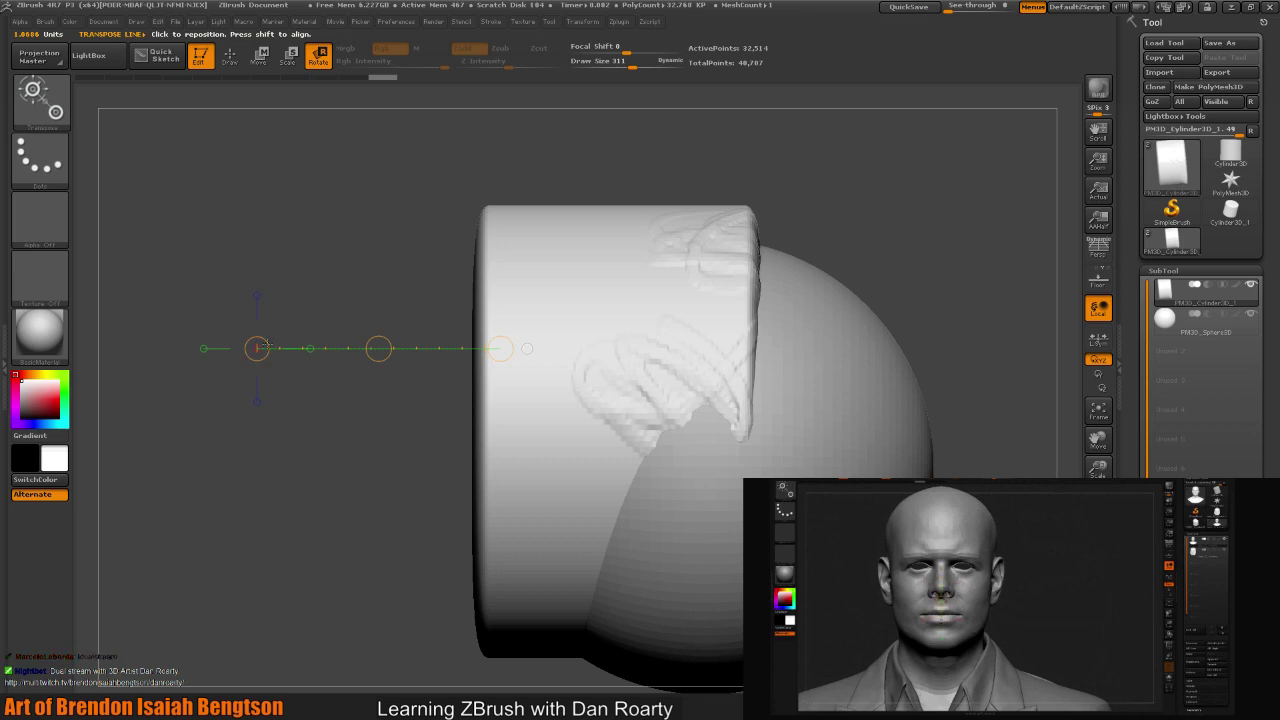
mouse_move(256, 348)
mouse_down()
mouse_move(262, 280)
mouse_move(256, 348)
mouse_up()
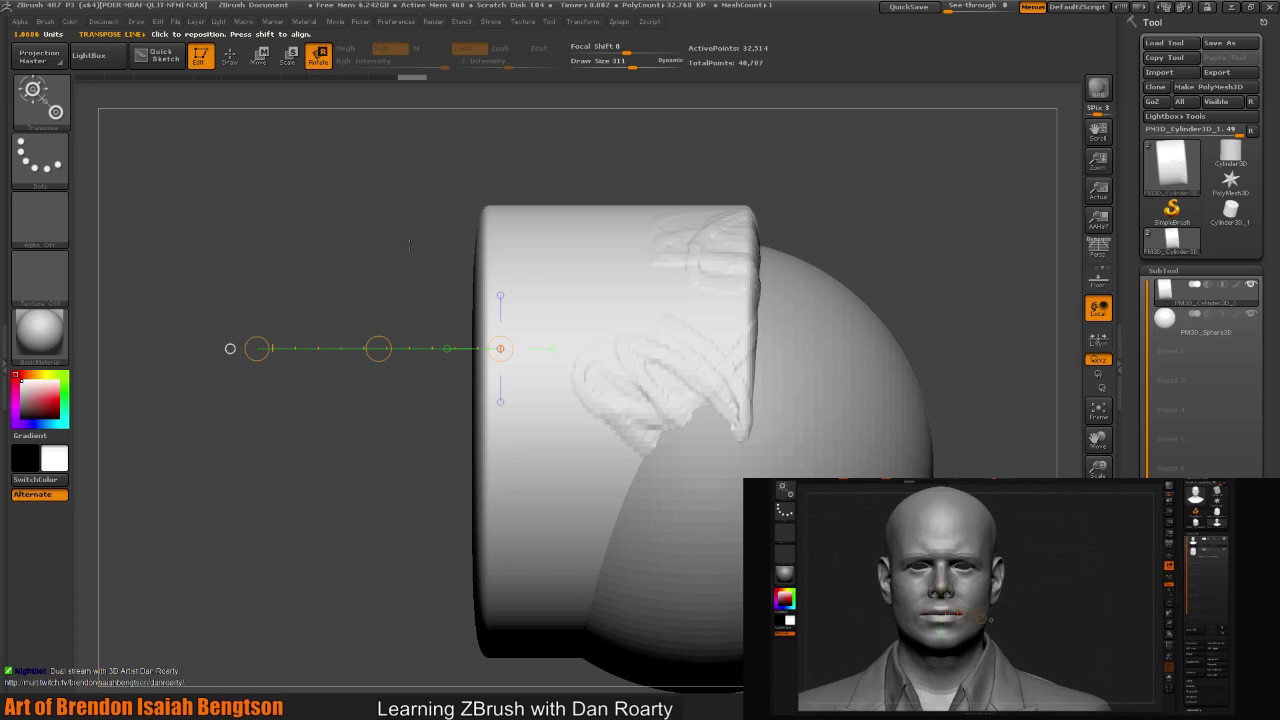
drag(369, 295, 395, 250)
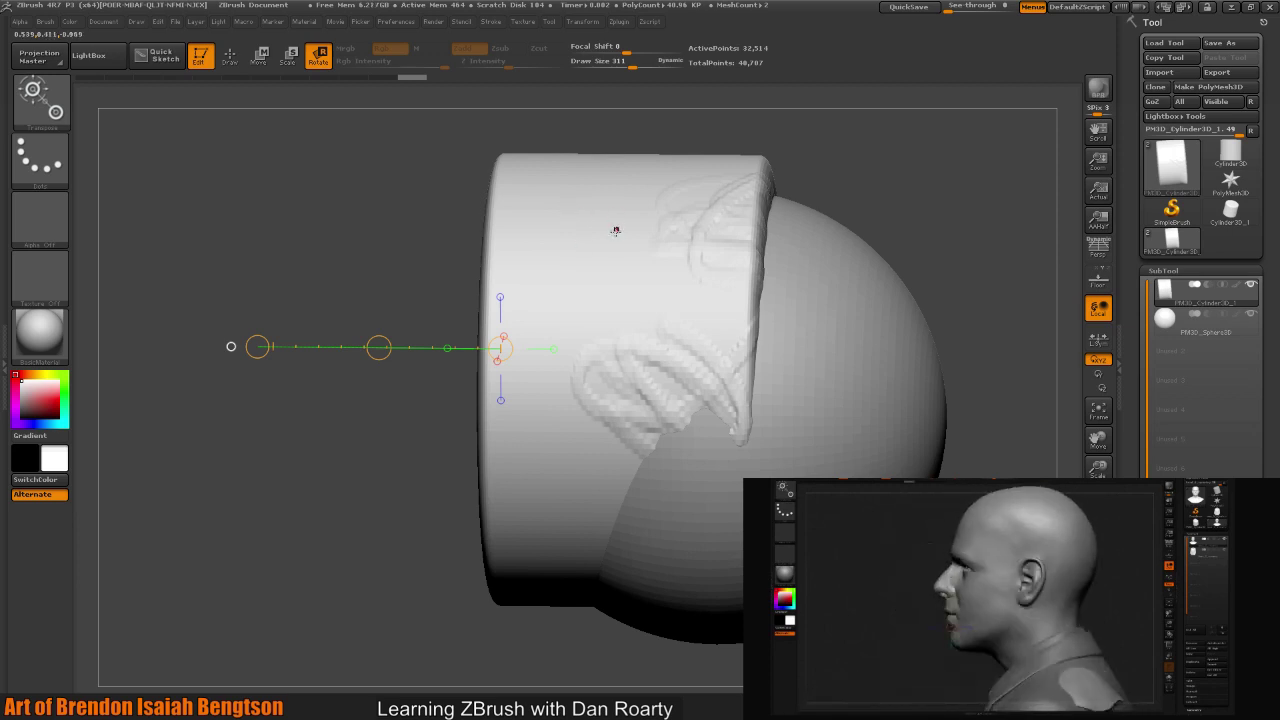
drag(846, 186, 643, 237)
drag(580, 190, 694, 316)
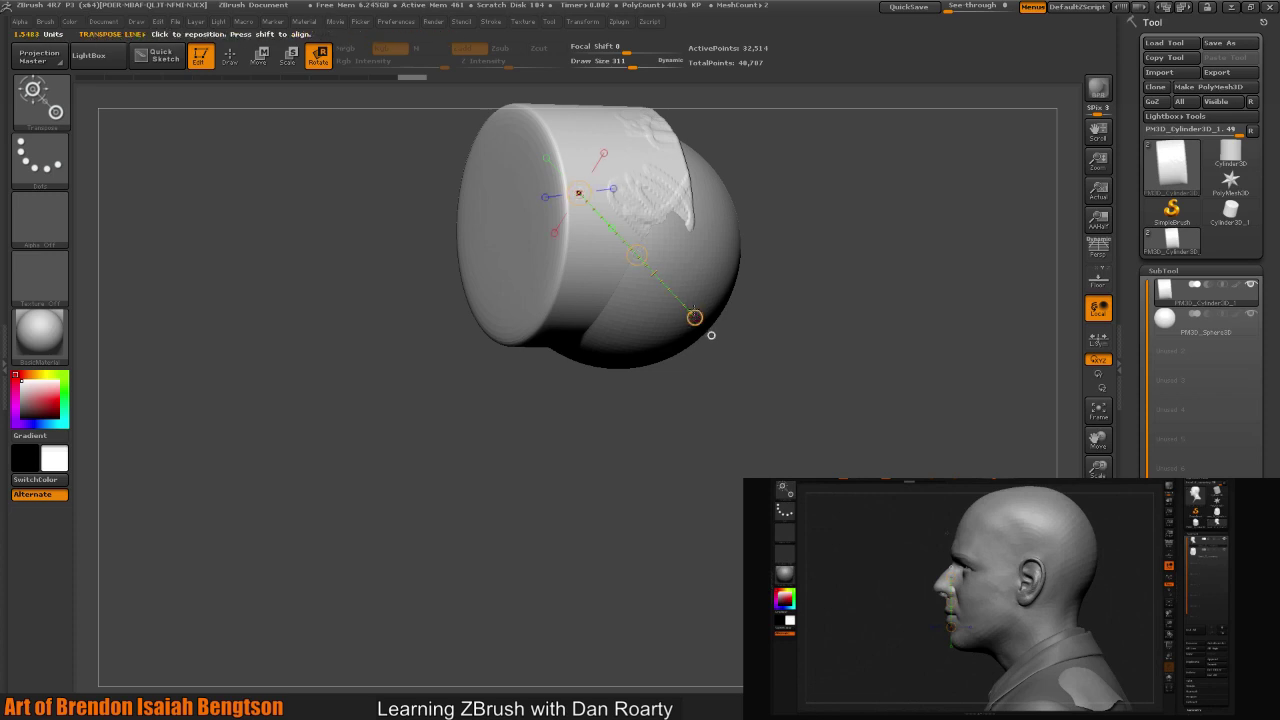
- Redraw the rotation line from the cylinder's upper rim down to the sphere's lower edge
mouse_move(711, 335)
mouse_down()
mouse_move(760, 330)
mouse_move(732, 336)
mouse_up()
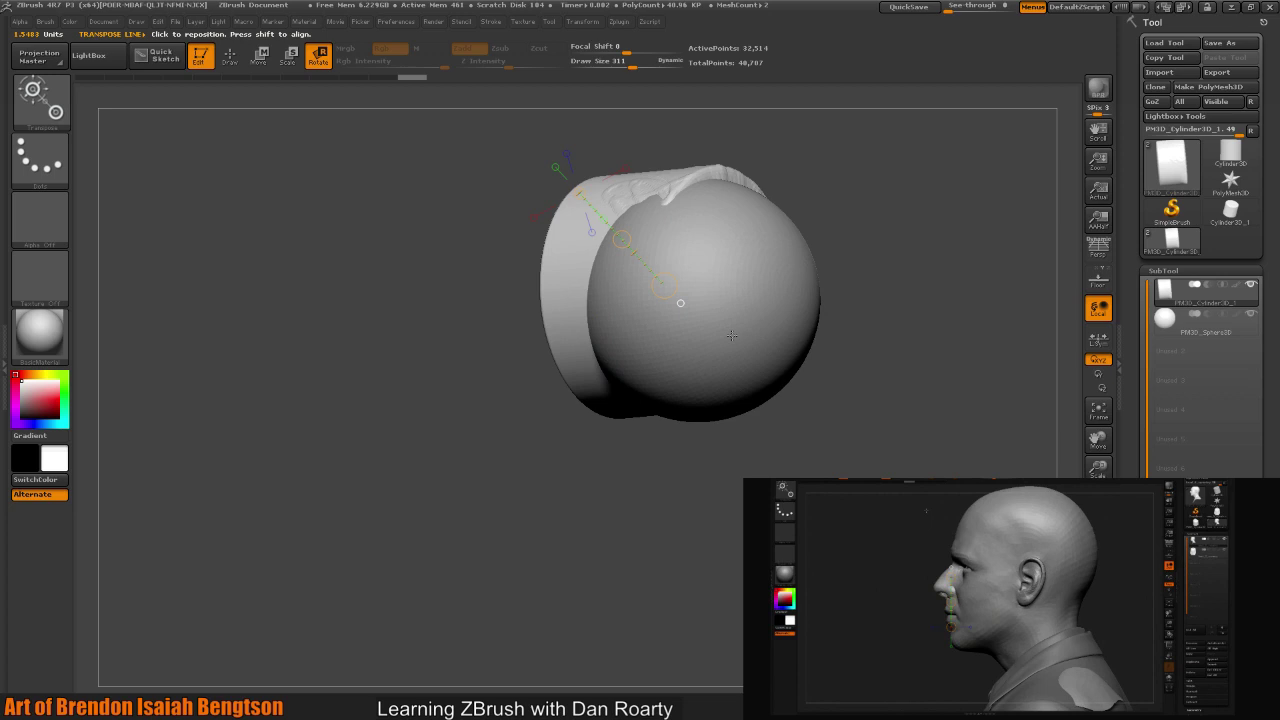
drag(732, 336, 765, 298)
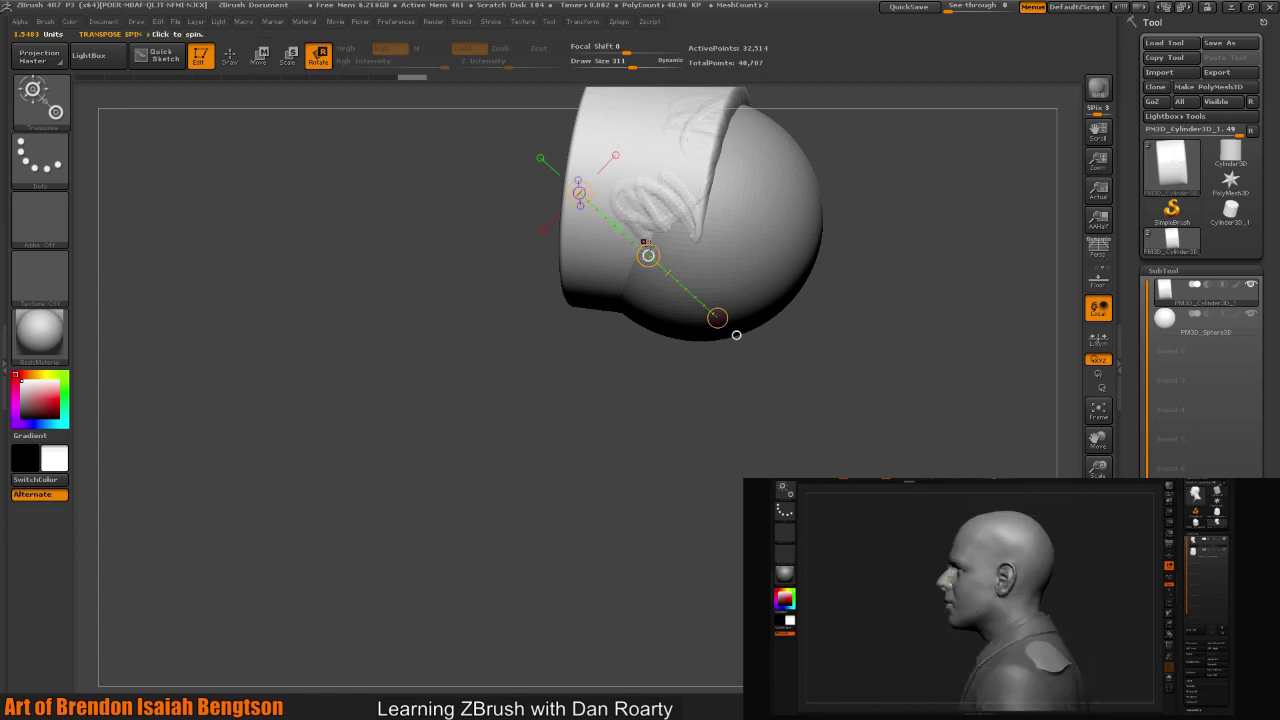
drag(649, 277, 591, 285)
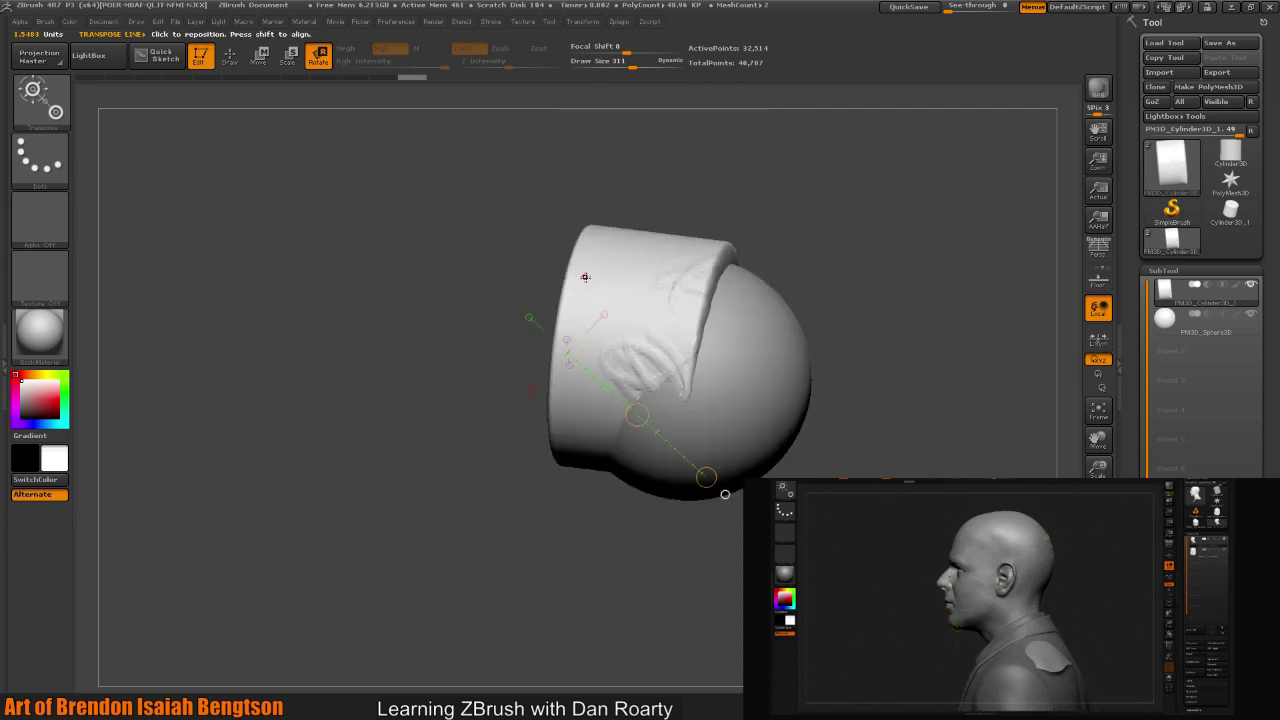
drag(578, 268, 739, 473)
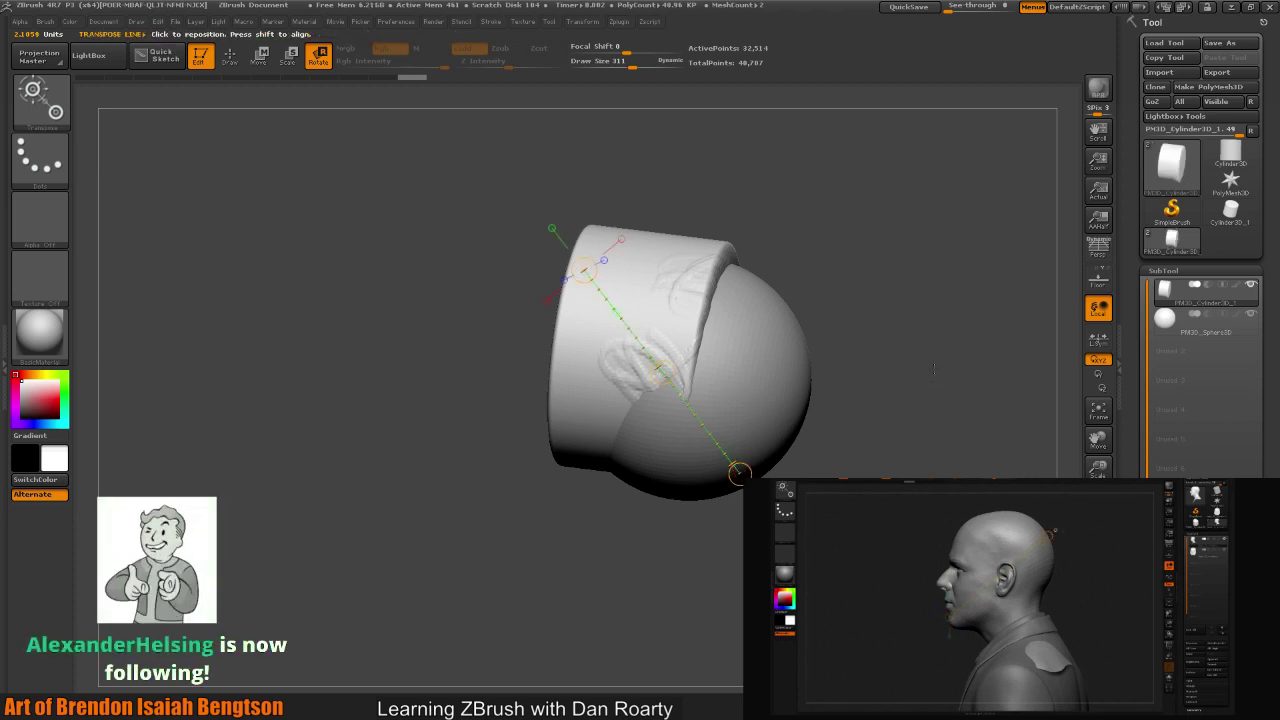
drag(934, 368, 928, 335)
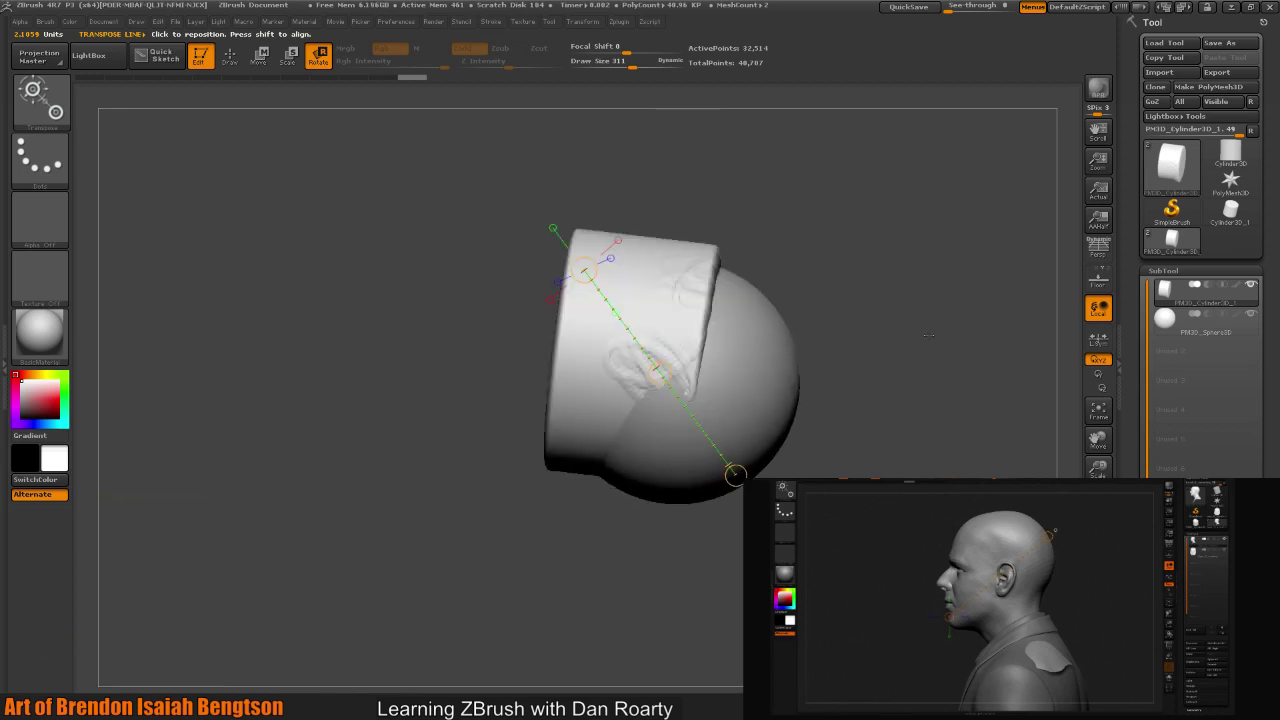
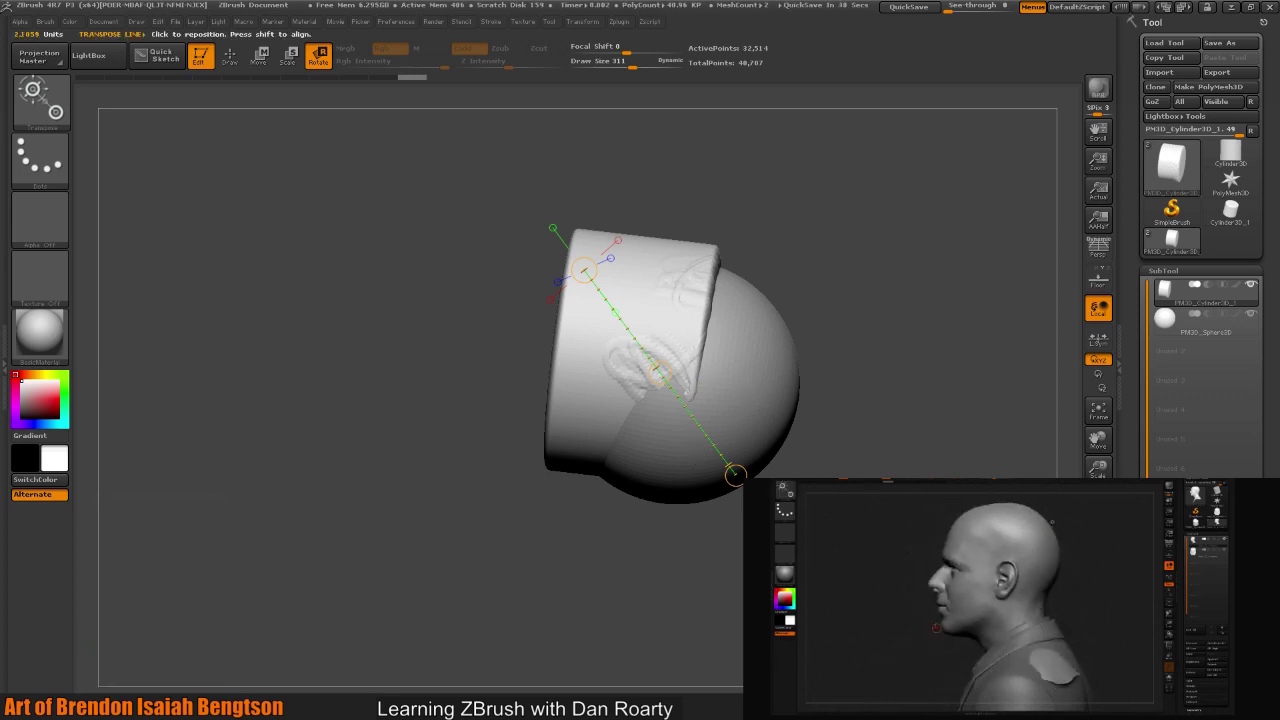
- Redraw the rotate action line repeatedly until it runs horizontally at -90 degrees, leftward from the sphere
drag(860, 418, 698, 464)
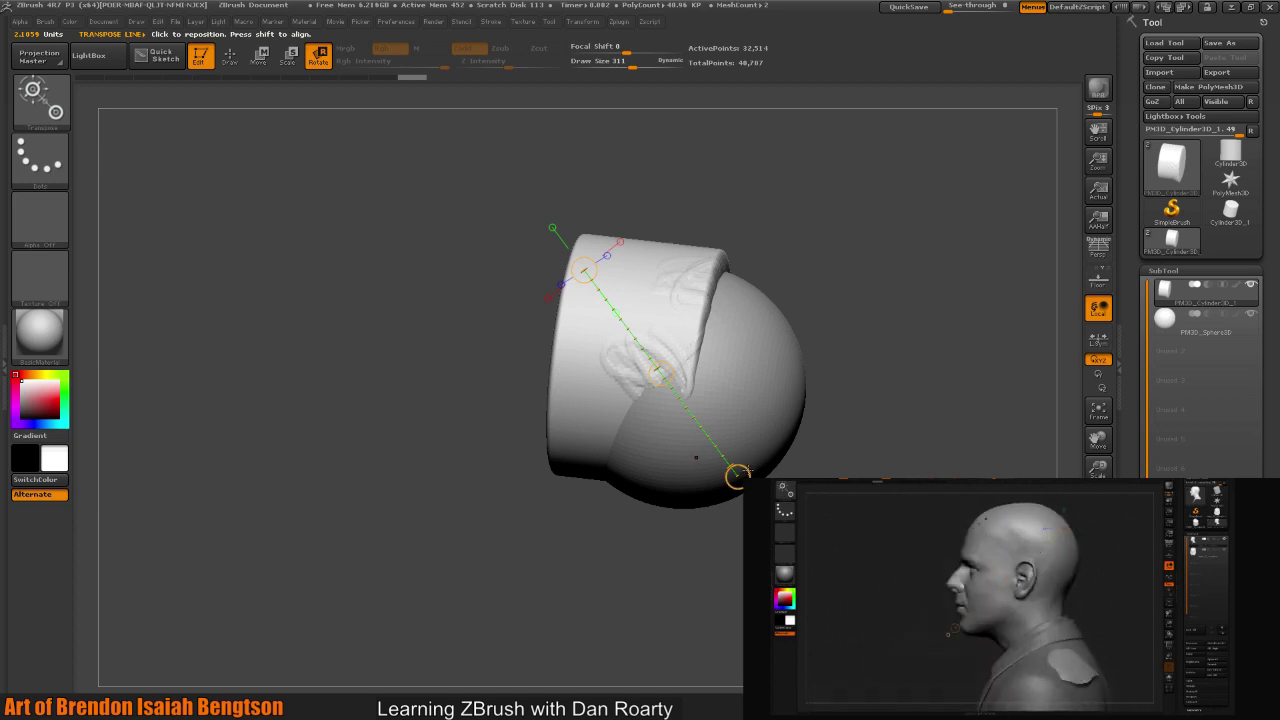
drag(737, 475, 880, 396)
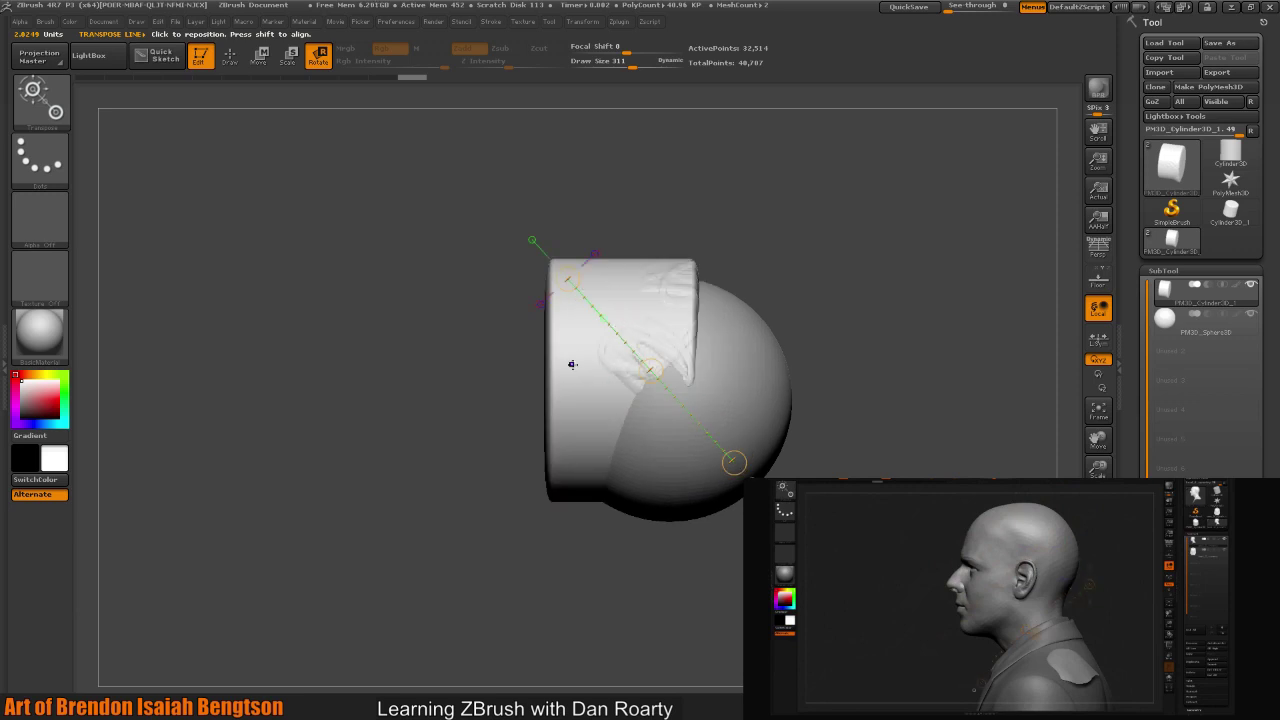
mouse_move(573, 365)
mouse_down()
mouse_move(766, 346)
mouse_move(748, 379)
mouse_move(801, 371)
mouse_move(740, 409)
mouse_move(726, 447)
mouse_move(734, 491)
mouse_move(782, 352)
mouse_move(797, 351)
mouse_move(801, 371)
mouse_up()
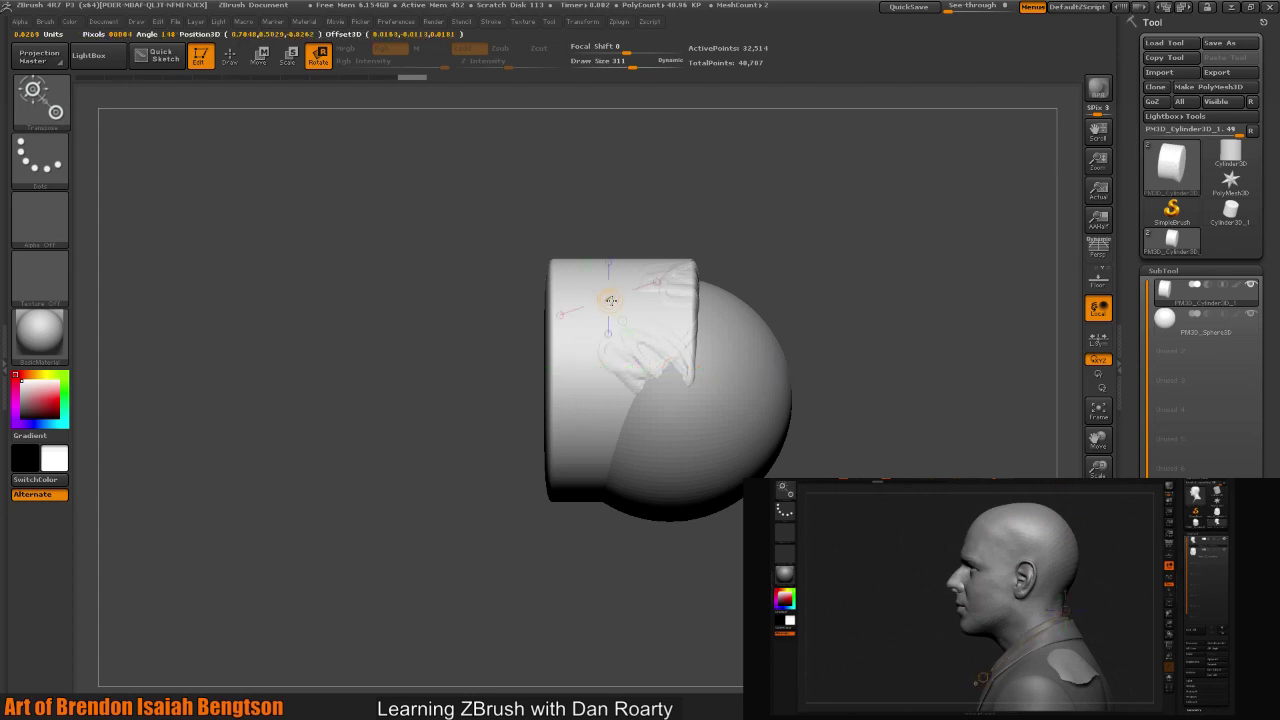
drag(624, 314, 755, 468)
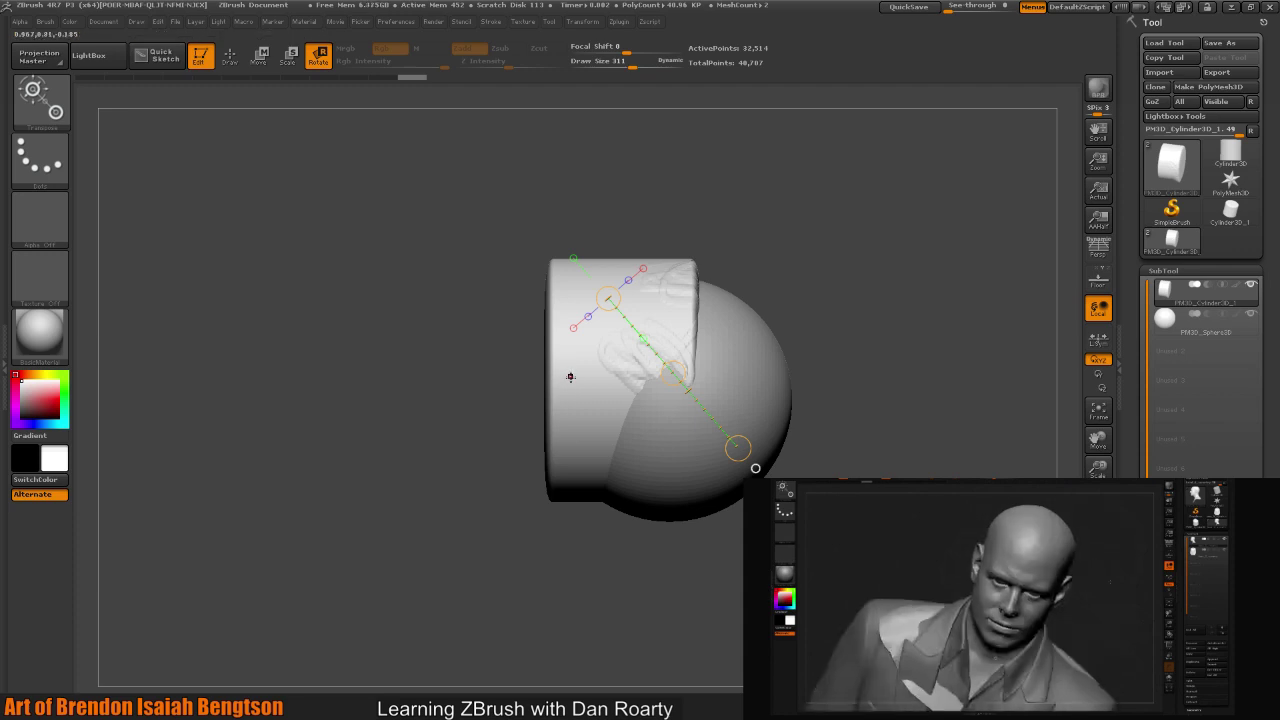
mouse_move(562, 363)
mouse_down()
mouse_move(712, 490)
mouse_move(740, 468)
mouse_up()
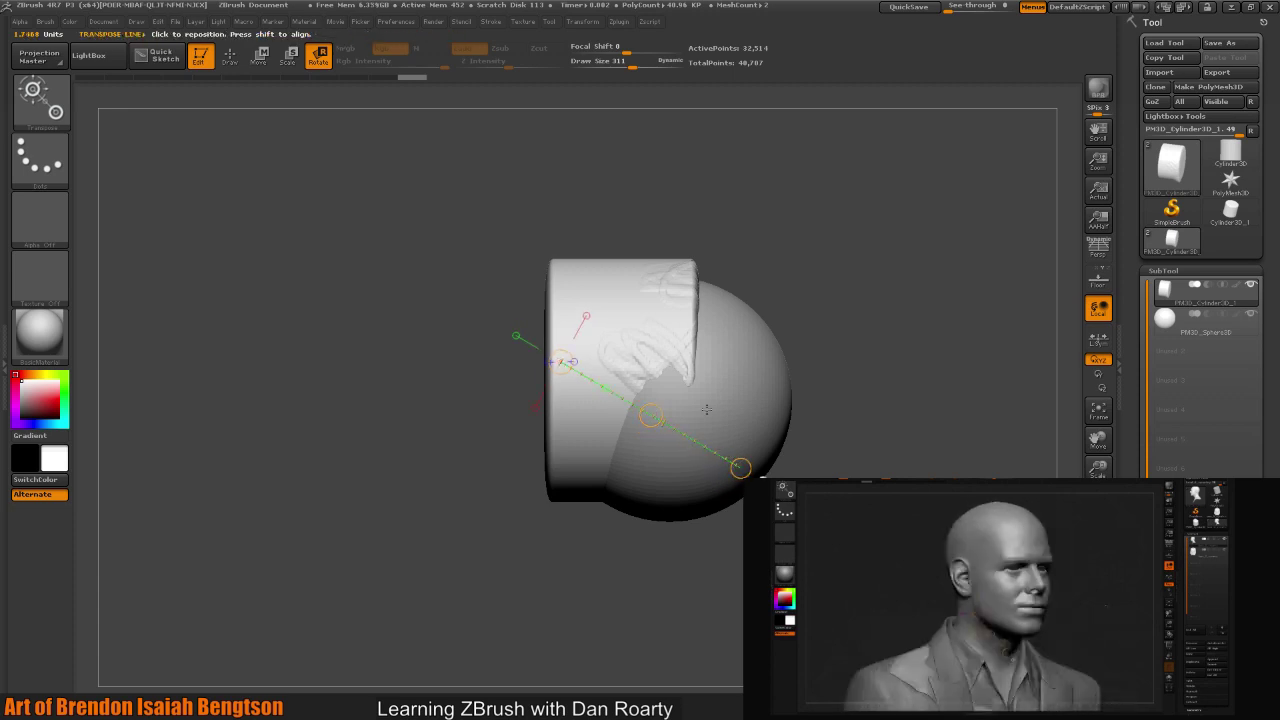
drag(667, 270, 774, 467)
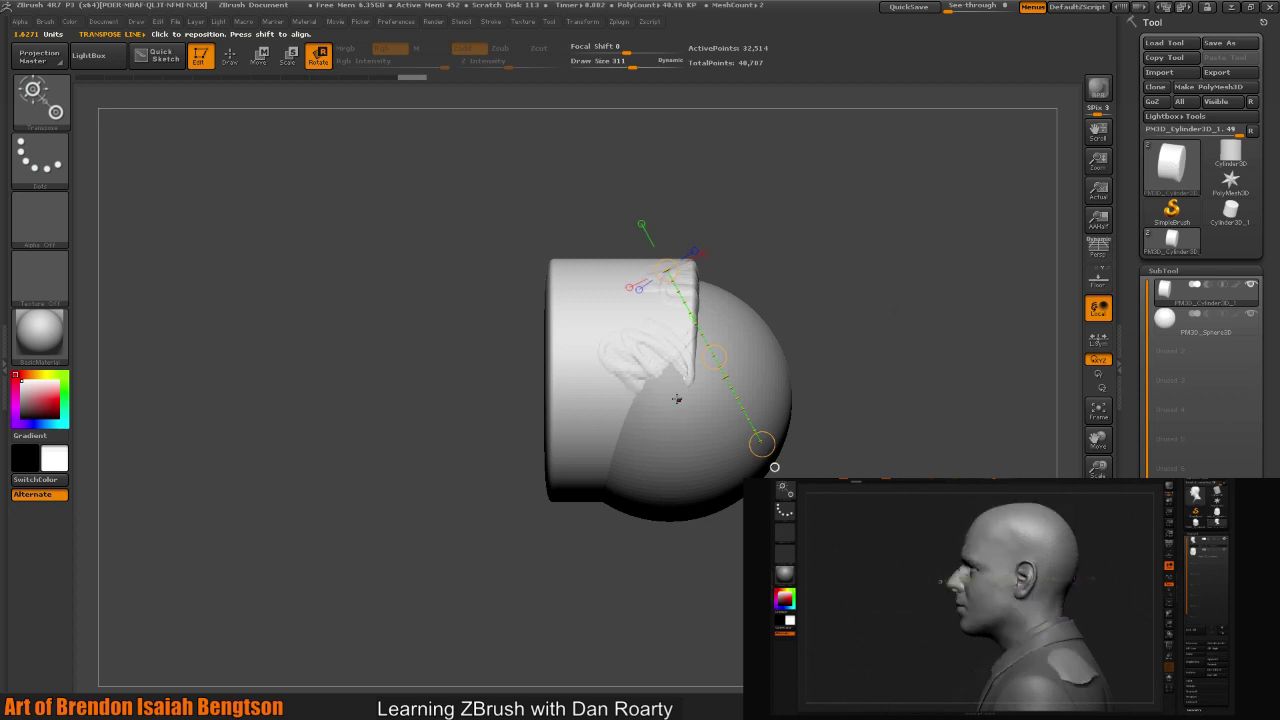
drag(677, 405, 291, 406)
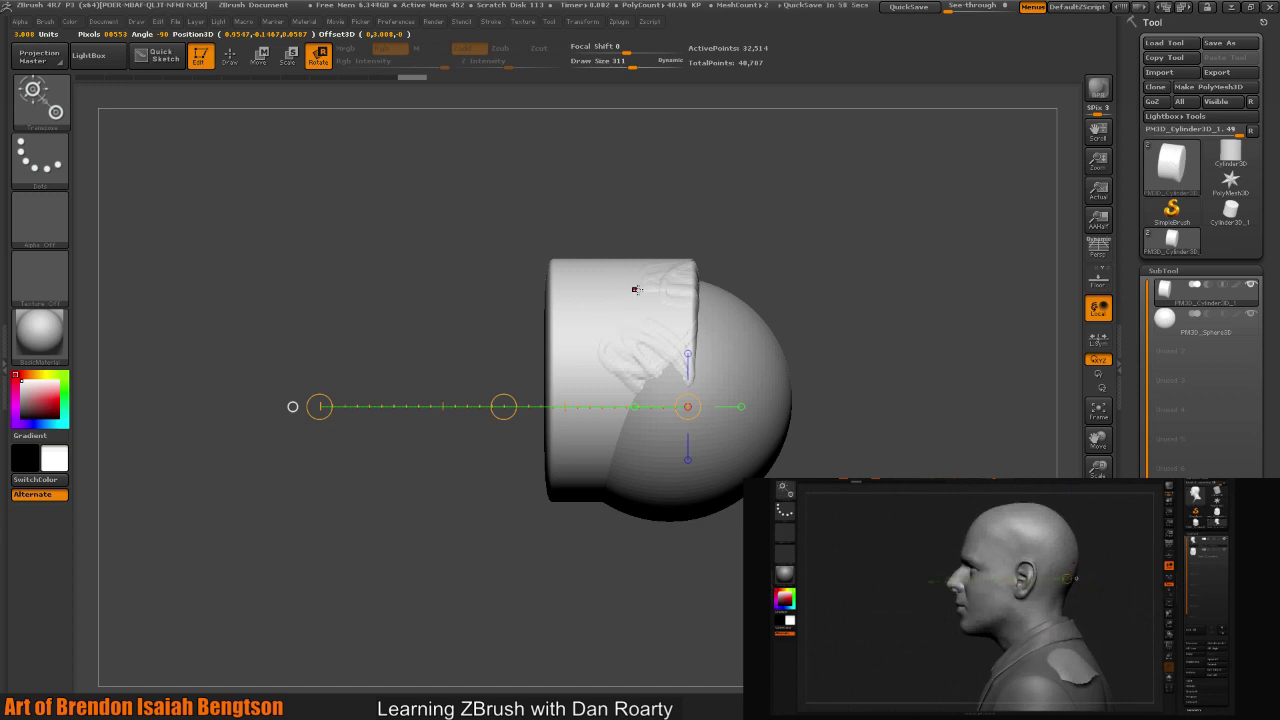
- Redraw the horizontal action line through the middle and orbit the model to a level side view
drag(680, 317, 352, 328)
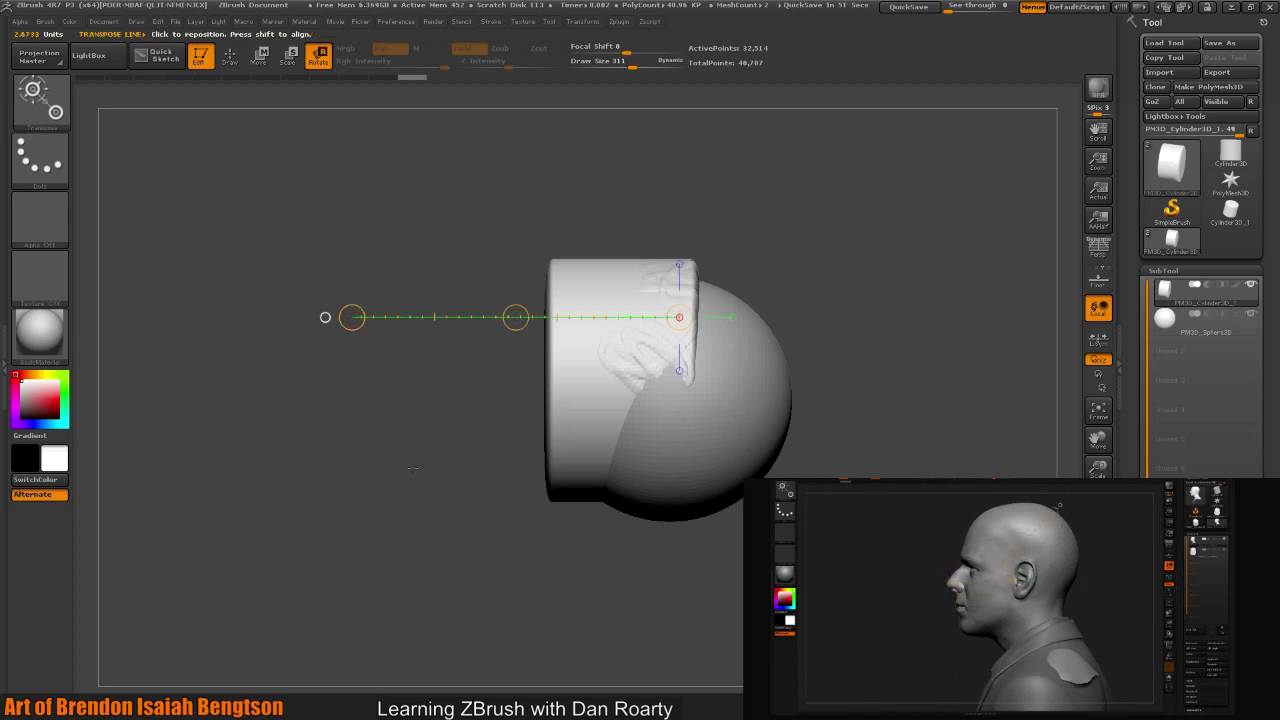
drag(383, 499, 427, 534)
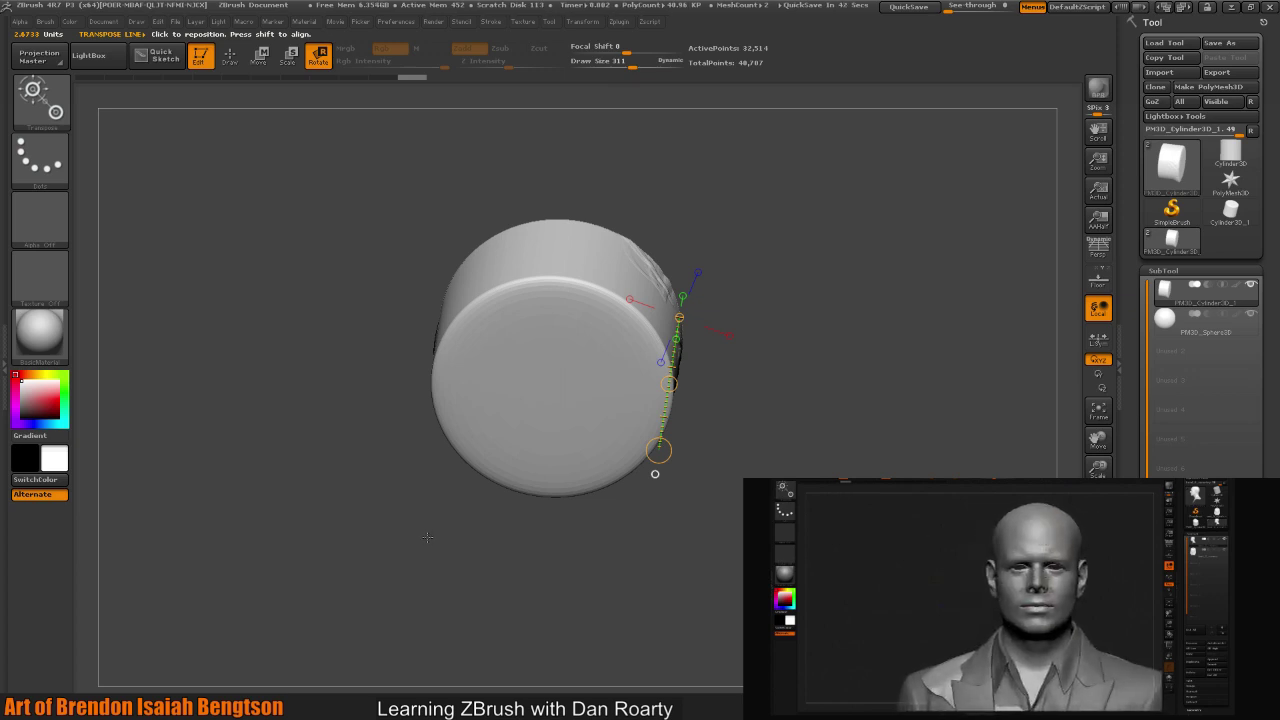
drag(448, 590, 767, 327)
shift+drag(353, 432, 460, 330)
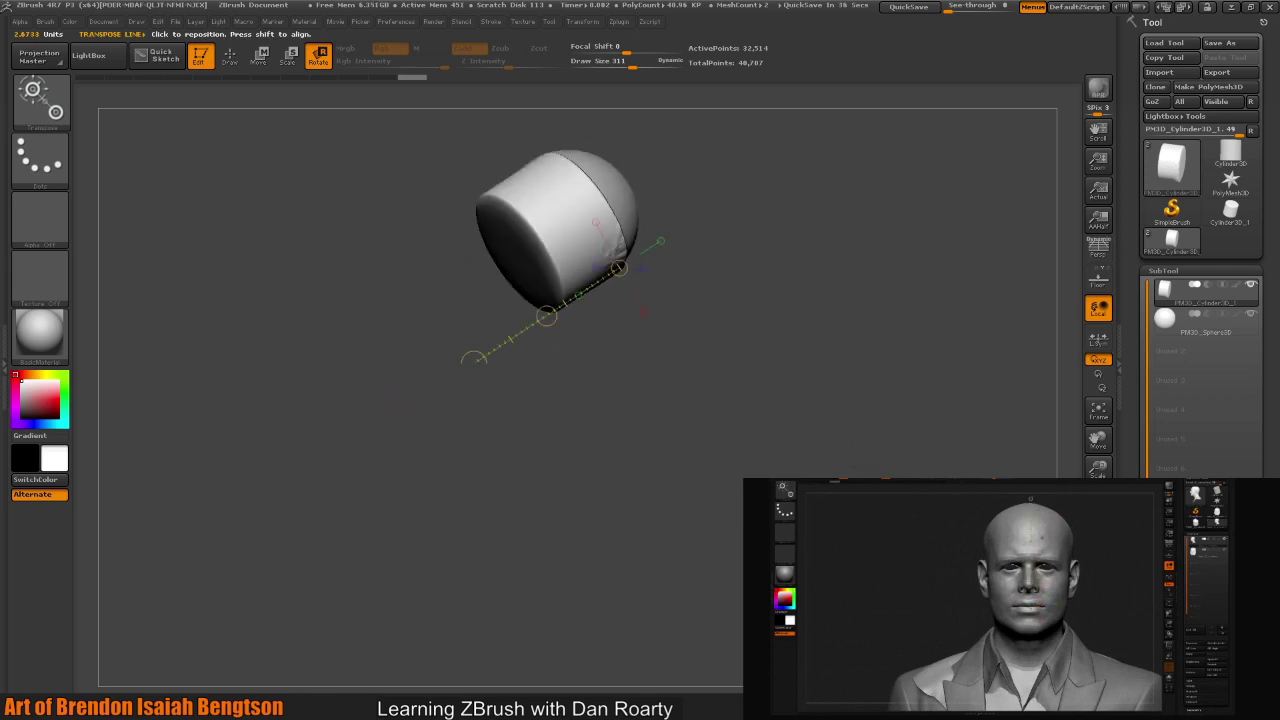
mouse_move(643, 389)
mouse_down()
mouse_move(497, 415)
mouse_move(600, 340)
mouse_move(650, 265)
mouse_move(429, 217)
mouse_move(403, 266)
mouse_move(430, 360)
mouse_move(484, 309)
mouse_move(785, 412)
mouse_move(597, 358)
mouse_move(706, 400)
mouse_up()
- Zoom in and lay the action line horizontally rightward from the sphere's upper edge, undoing stray tilts
mouse_move(508, 206)
mouse_down()
mouse_move(897, 371)
mouse_move(846, 429)
mouse_move(677, 323)
mouse_move(727, 139)
mouse_up()
key(ctrl+z)
key(ctrl+z)
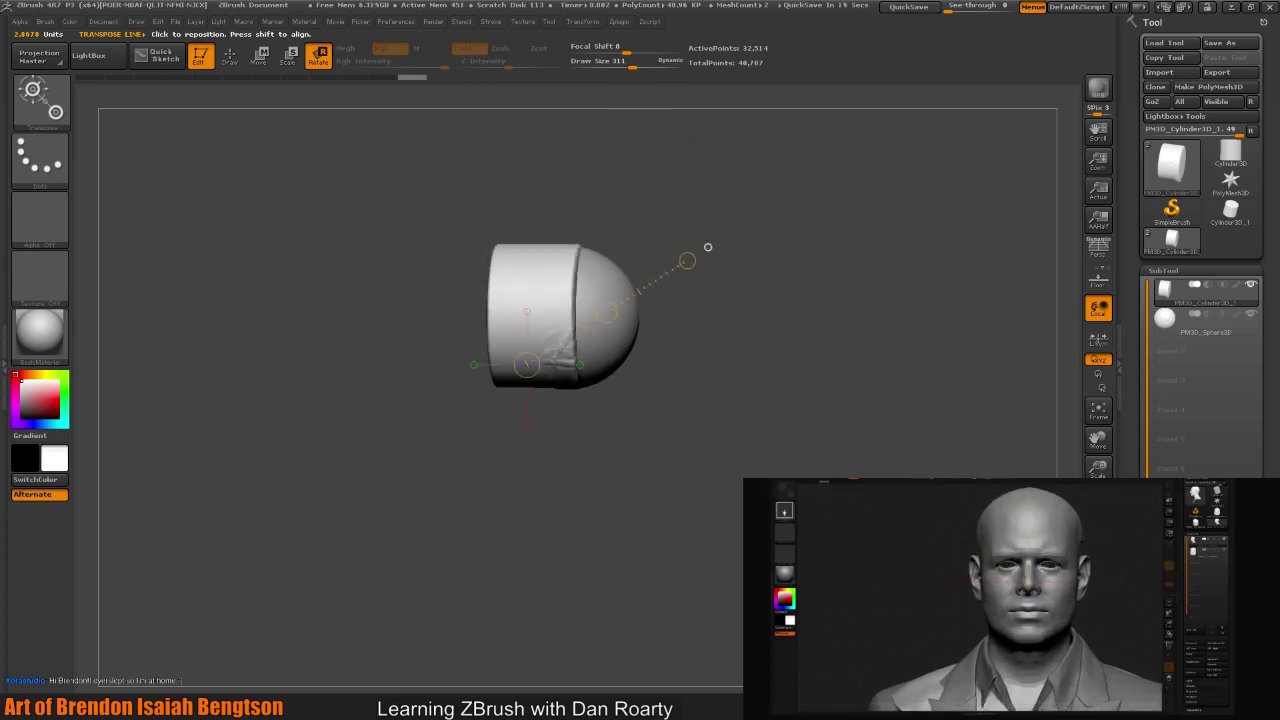
alt+drag(710, 256, 774, 239)
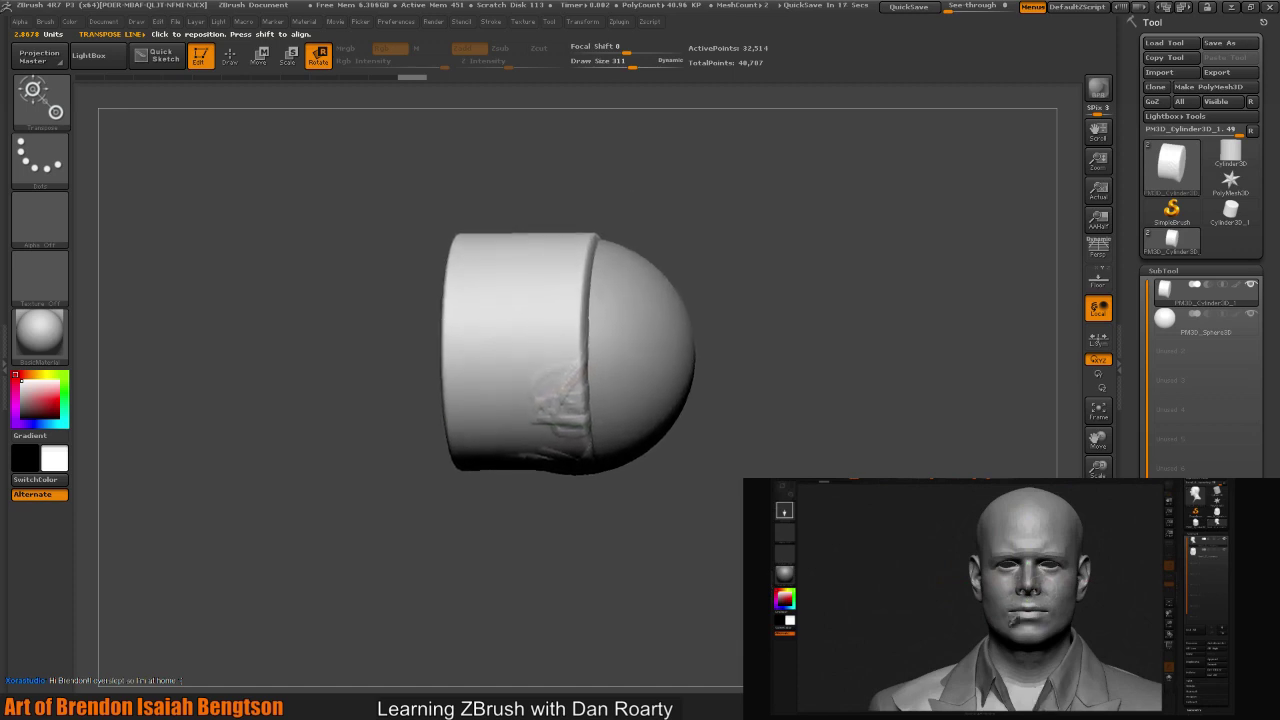
mouse_move(633, 315)
mouse_down()
mouse_move(977, 314)
mouse_move(971, 289)
mouse_move(881, 423)
mouse_up()
key(ctrl+z)
key(ctrl+z)
key(ctrl+z)
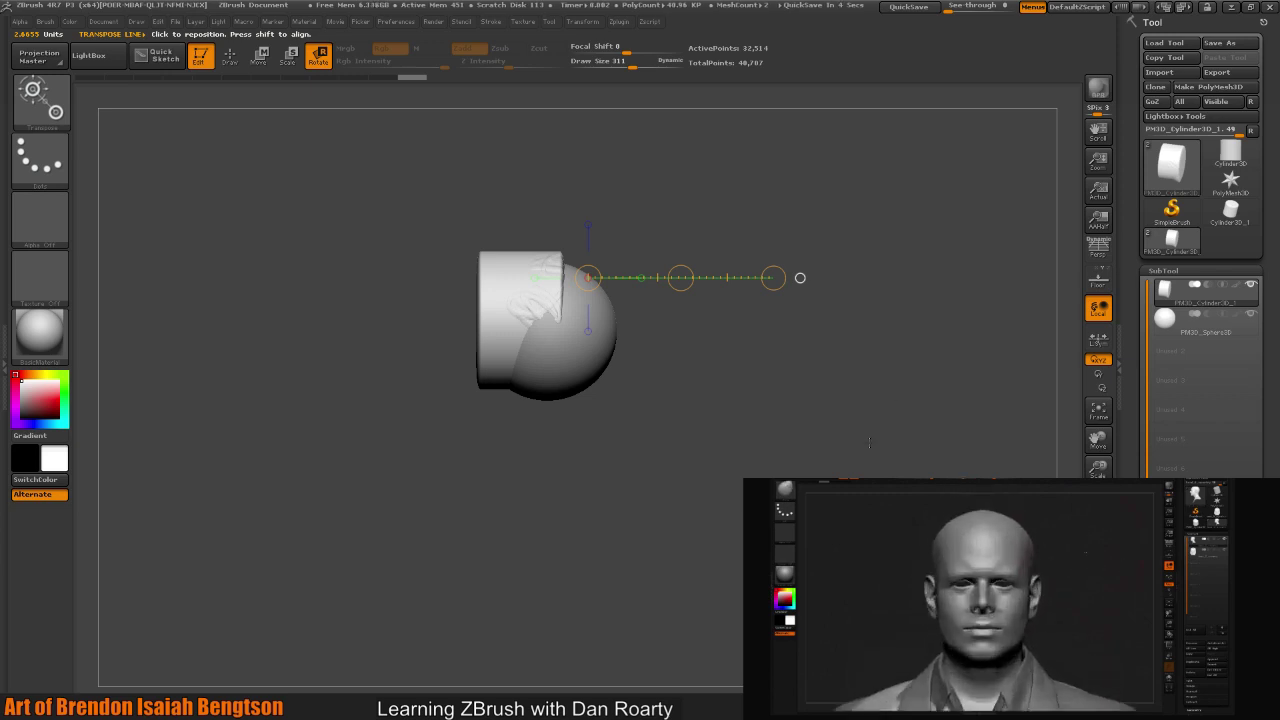
alt+drag(876, 451, 860, 420)
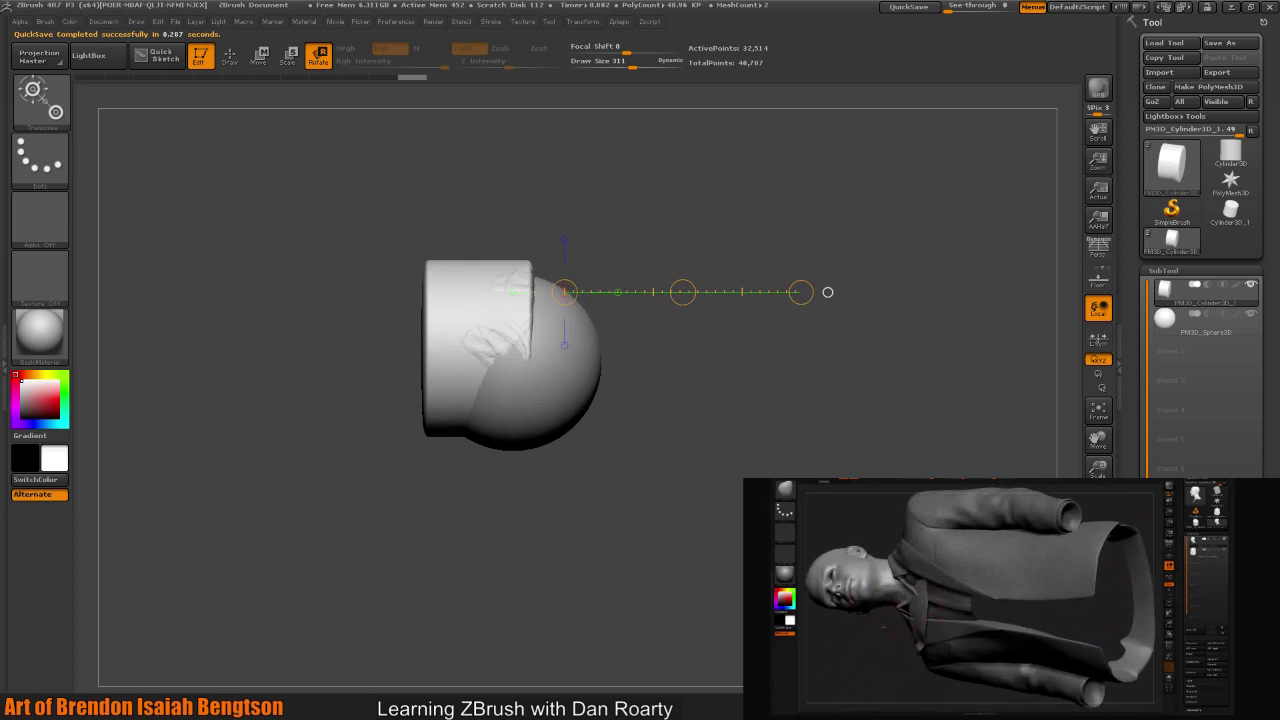
drag(827, 291, 800, 320)
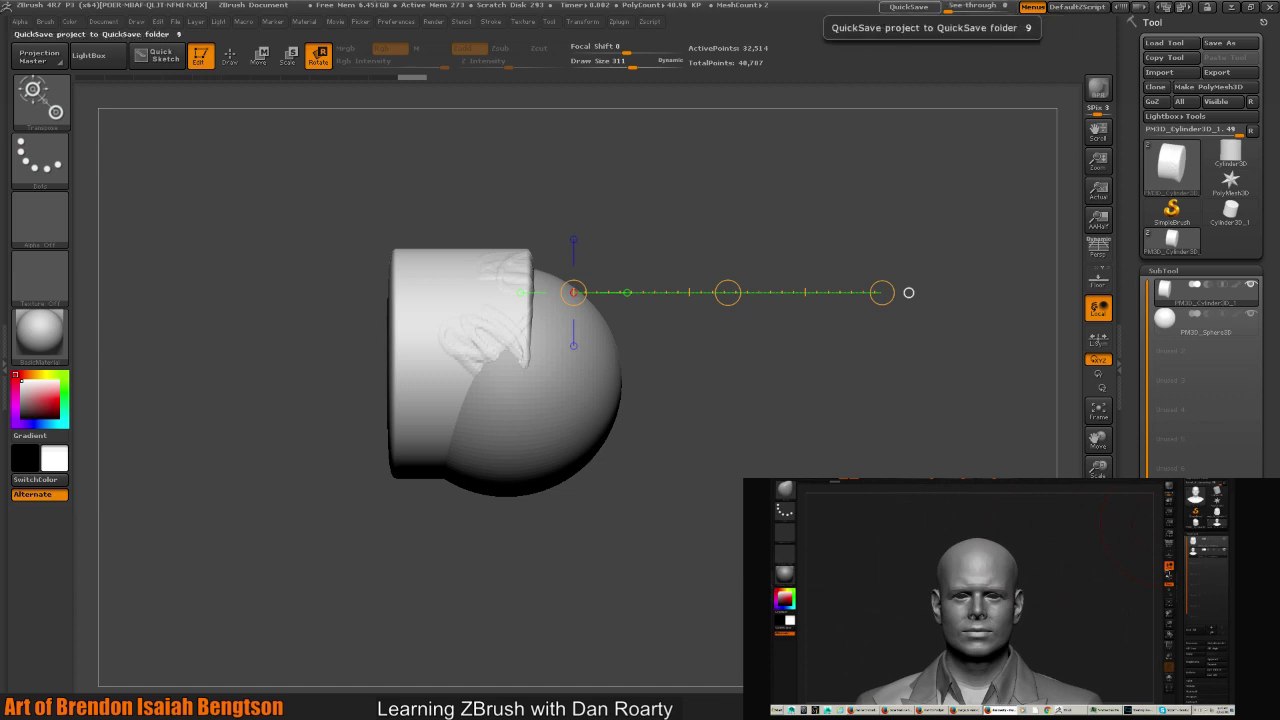
- Orbit back to a level side view and redraw a horizontal transpose line to the right
mouse_move(1172, 163)
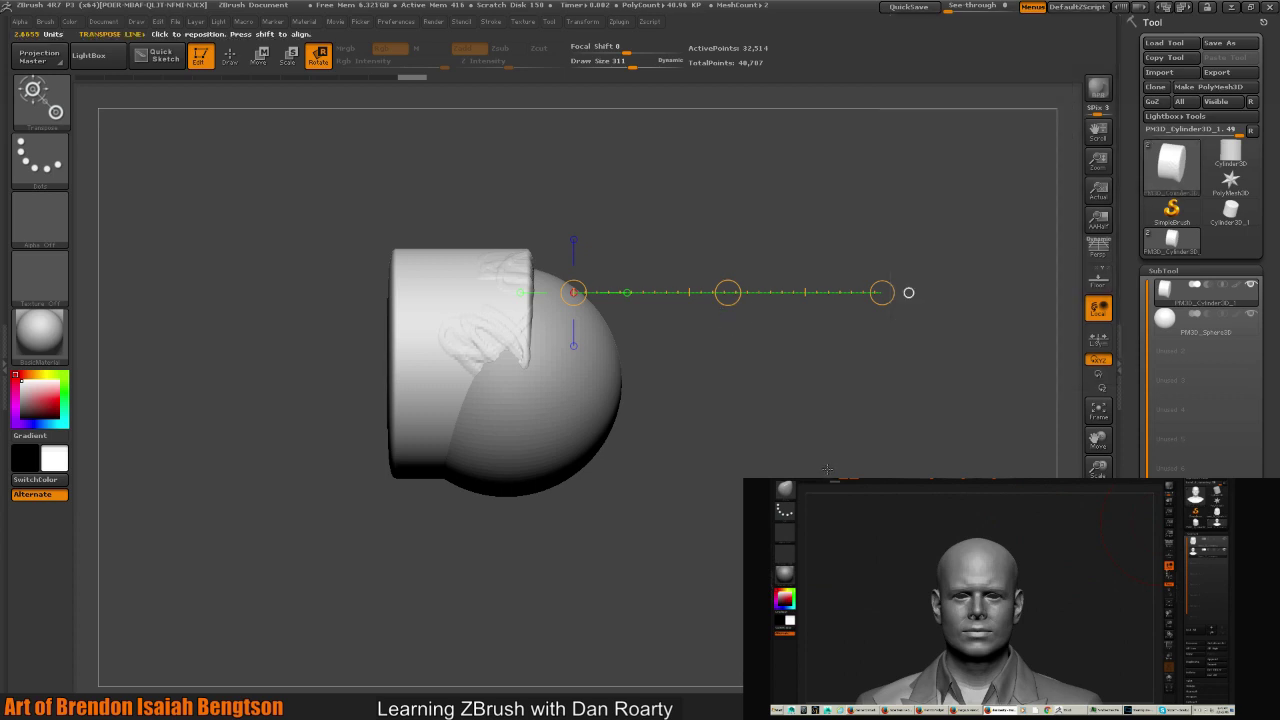
drag(828, 470, 790, 440)
shift+drag(867, 216, 860, 300)
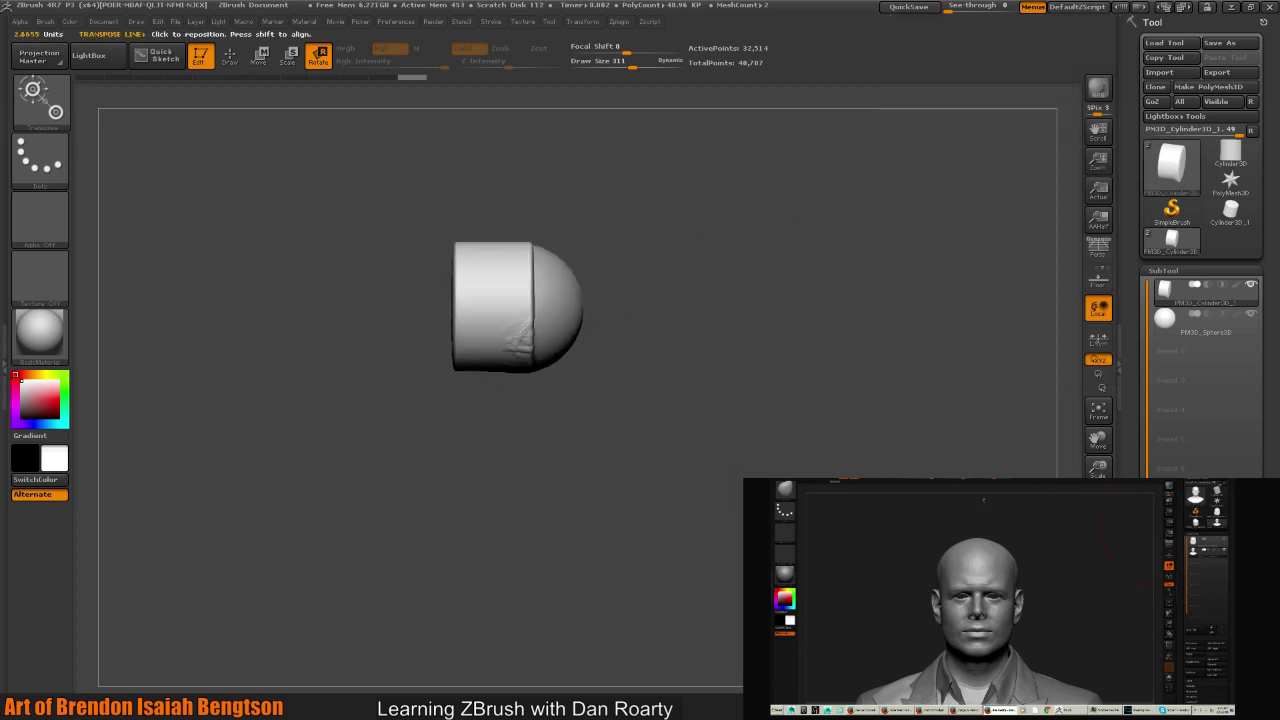
mouse_move(550, 335)
shift+mouse_down()
mouse_move(737, 334)
mouse_move(893, 287)
shift+mouse_up()
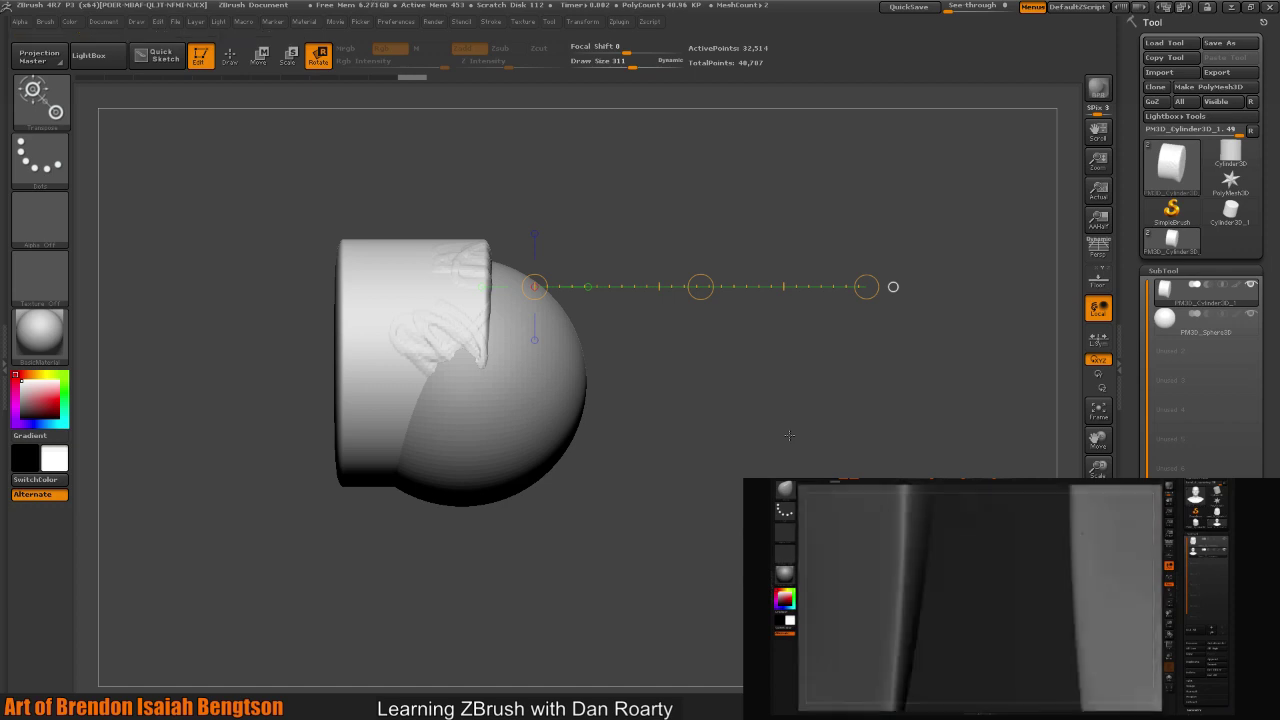
- Switch to Draw mode, sculpt raised curved test ridges on the cylinder, and turn to the sphere end
key(q)
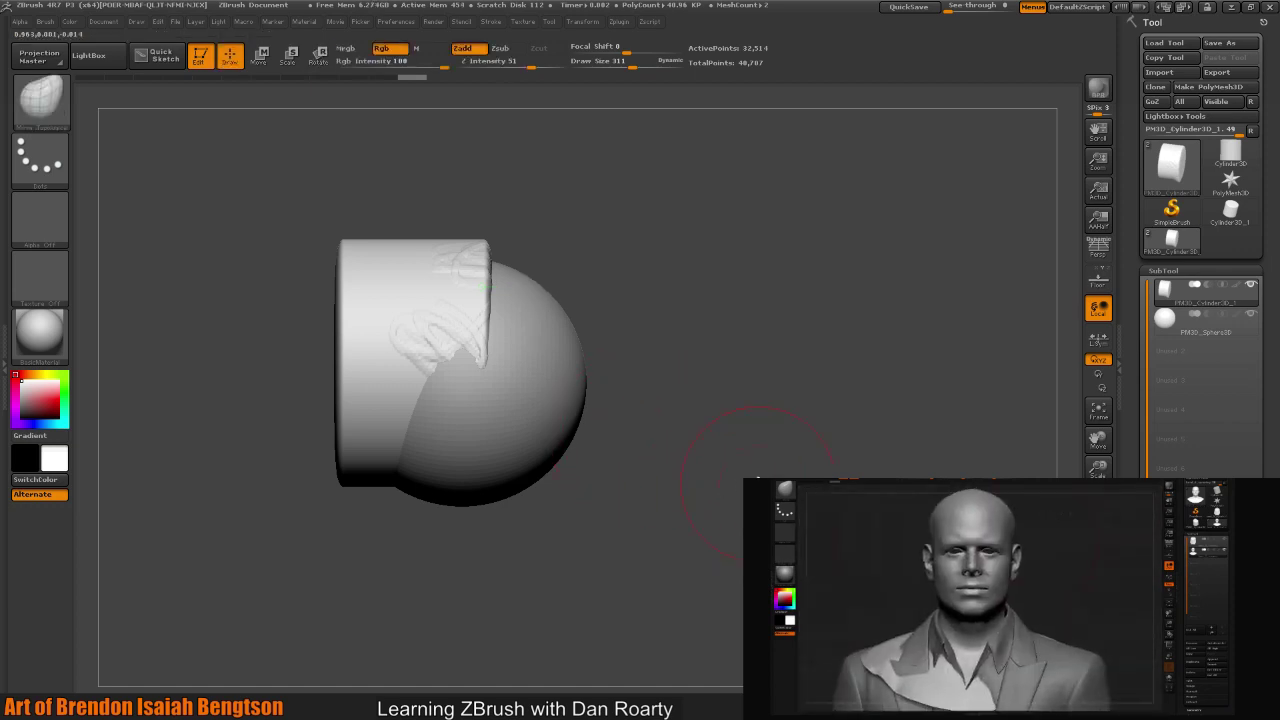
mouse_move(757, 455)
mouse_down()
mouse_move(725, 500)
mouse_move(414, 271)
mouse_up()
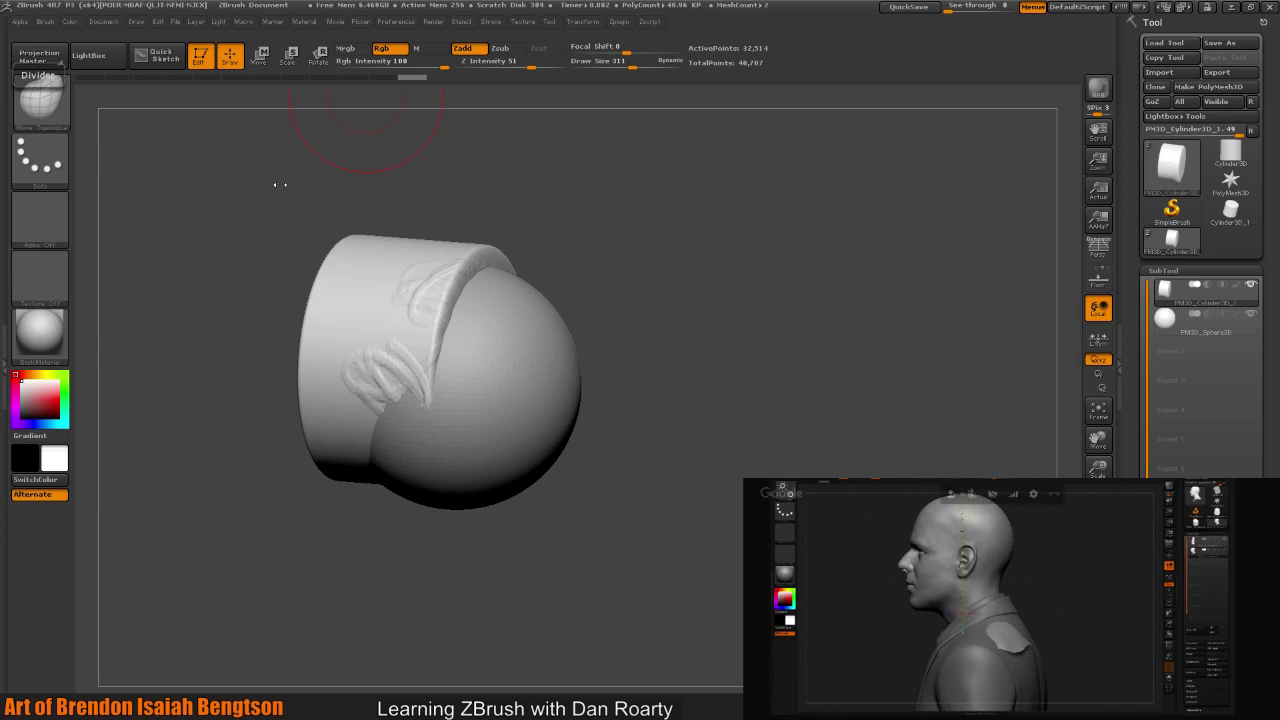
mouse_move(823, 357)
mouse_down()
mouse_move(754, 326)
mouse_move(880, 350)
mouse_move(811, 337)
mouse_up()
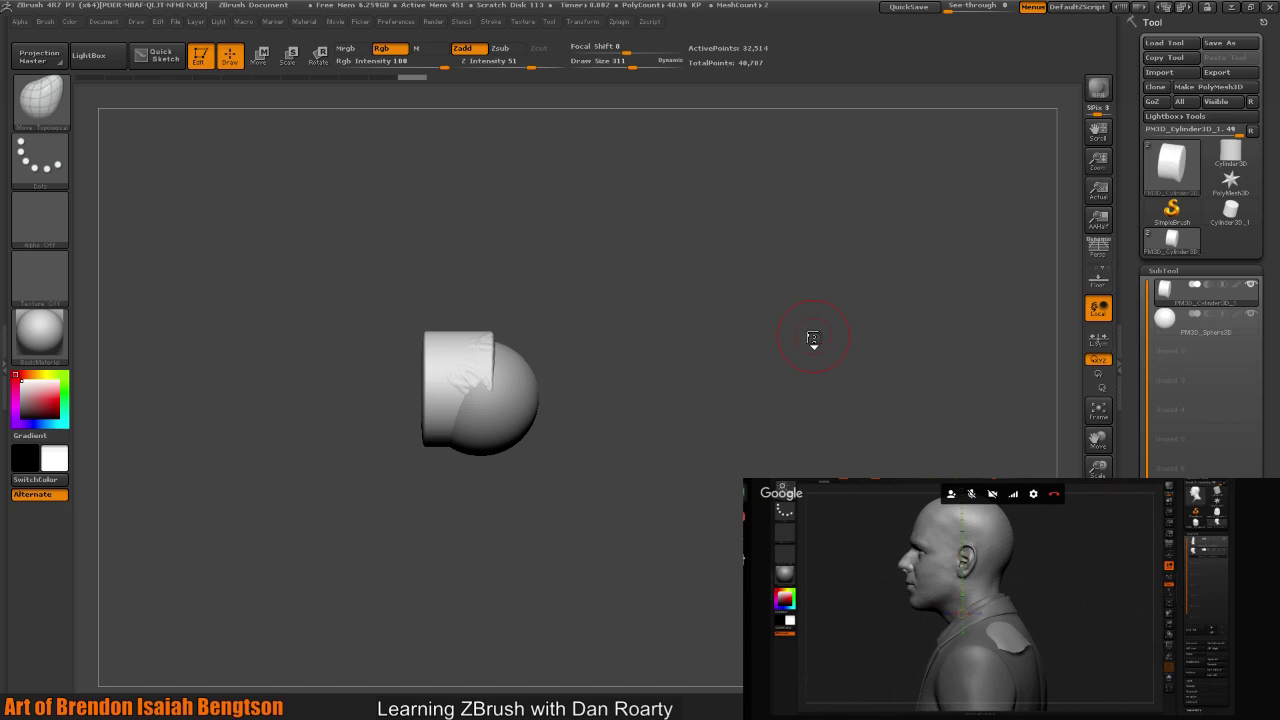
- Switch to Scale mode, shorten the cylinder, and lay a new scaling line from the model's centre
key(e)
mouse_move(591, 353)
mouse_down()
mouse_move(891, 357)
mouse_move(610, 358)
mouse_move(773, 382)
mouse_move(935, 373)
mouse_move(600, 360)
mouse_up()
mouse_move(515, 353)
mouse_down()
mouse_move(1080, 370)
mouse_move(739, 355)
mouse_up()
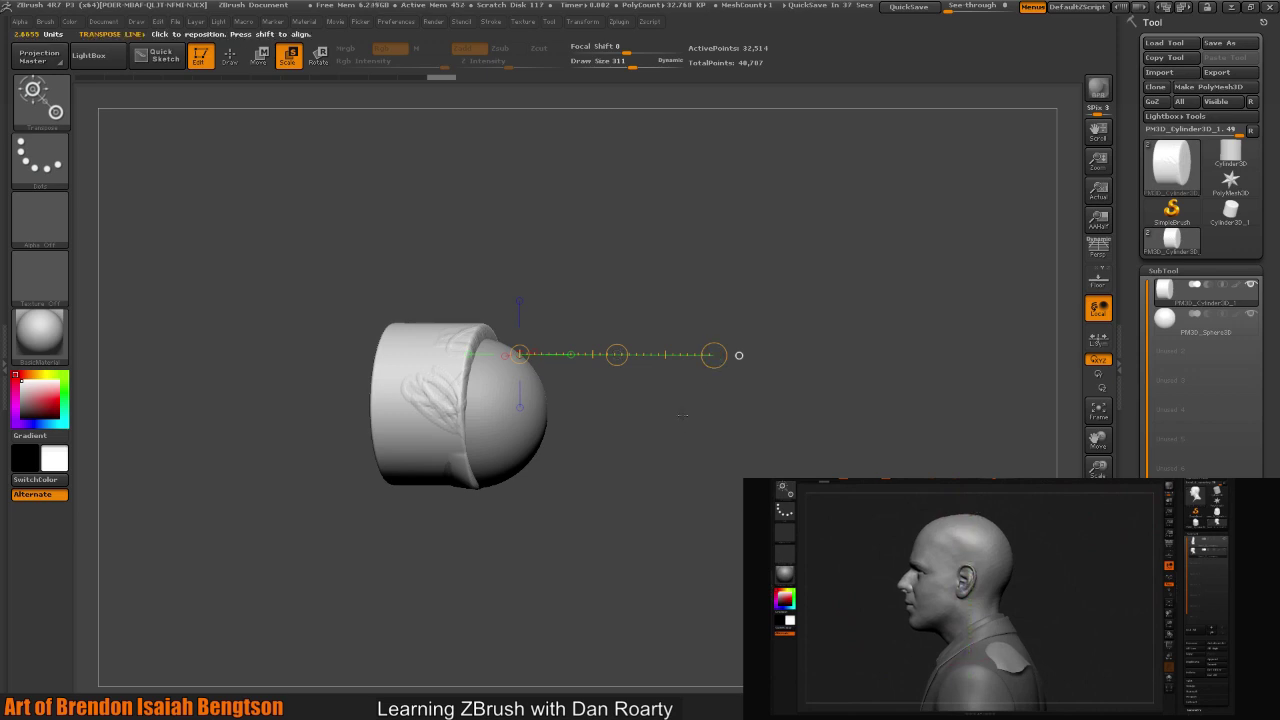
- Lay an upward scale line from the dome's top and shrink the cylinder uniformly
drag(700, 400, 819, 426)
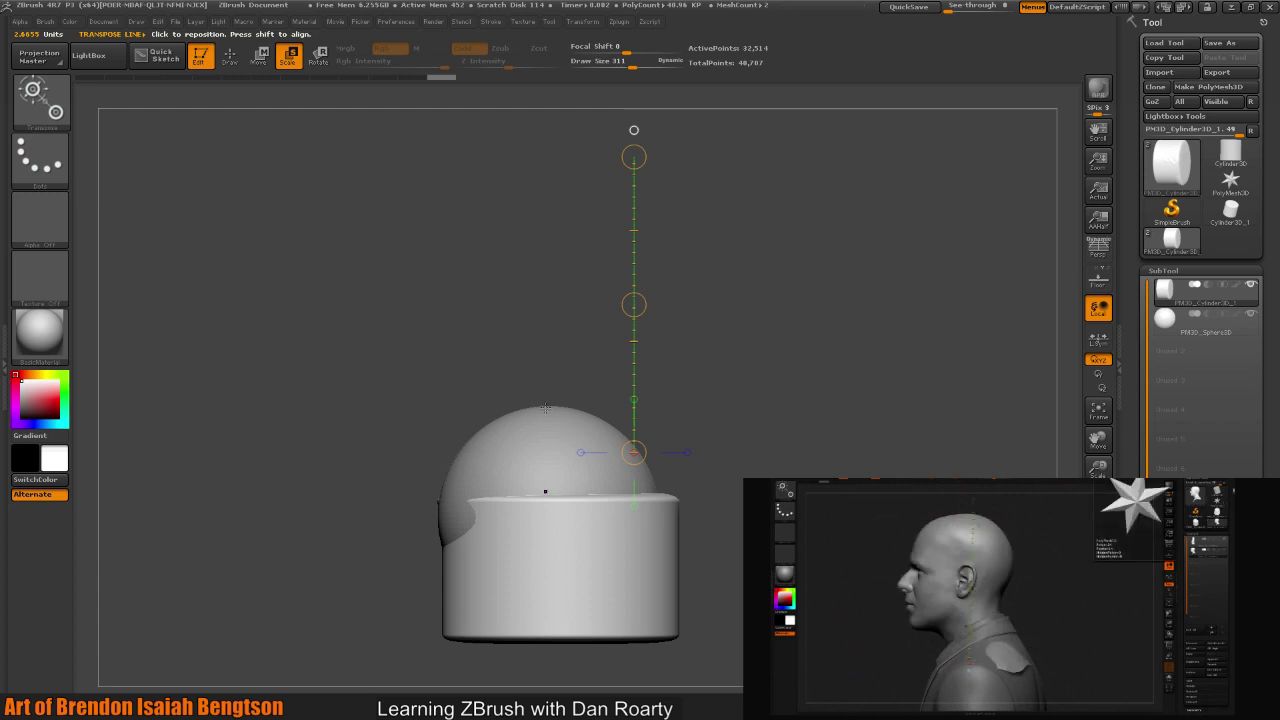
drag(546, 407, 545, 187)
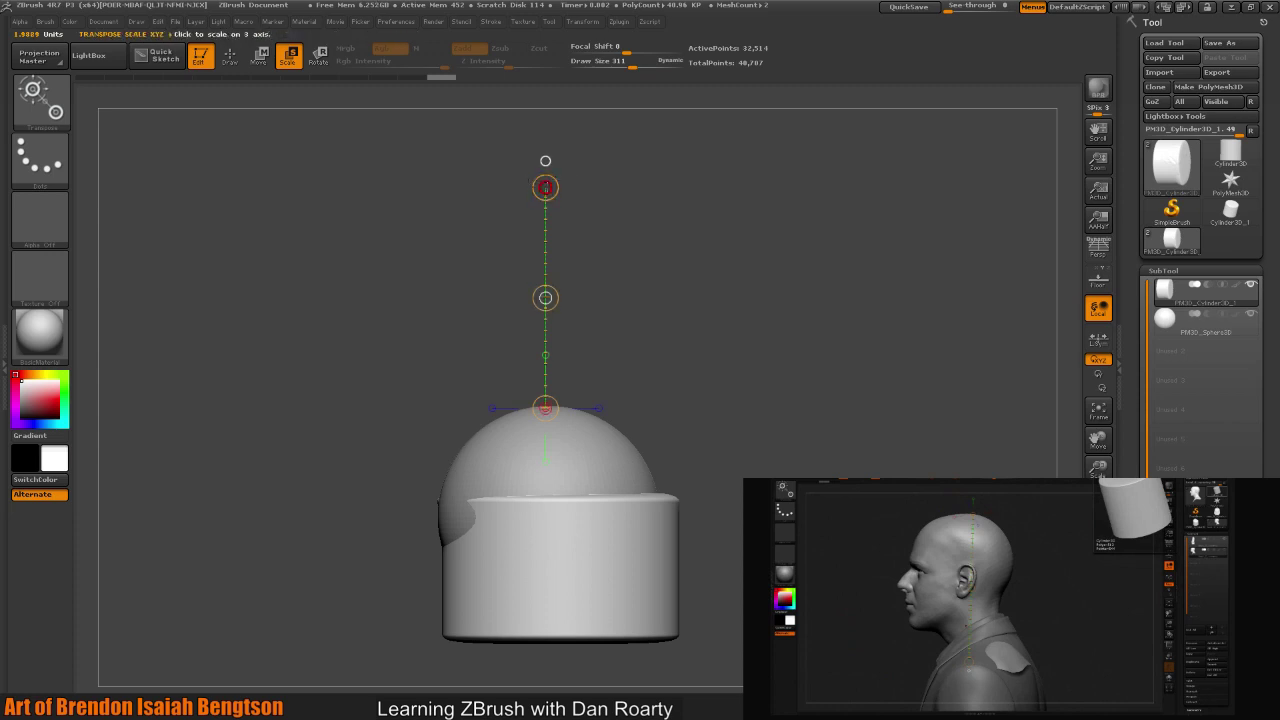
mouse_move(545, 187)
mouse_down()
mouse_move(545, 221)
mouse_move(546, 170)
mouse_move(546, 320)
mouse_move(550, 200)
mouse_move(567, 233)
mouse_move(534, 125)
mouse_move(542, 162)
mouse_up()
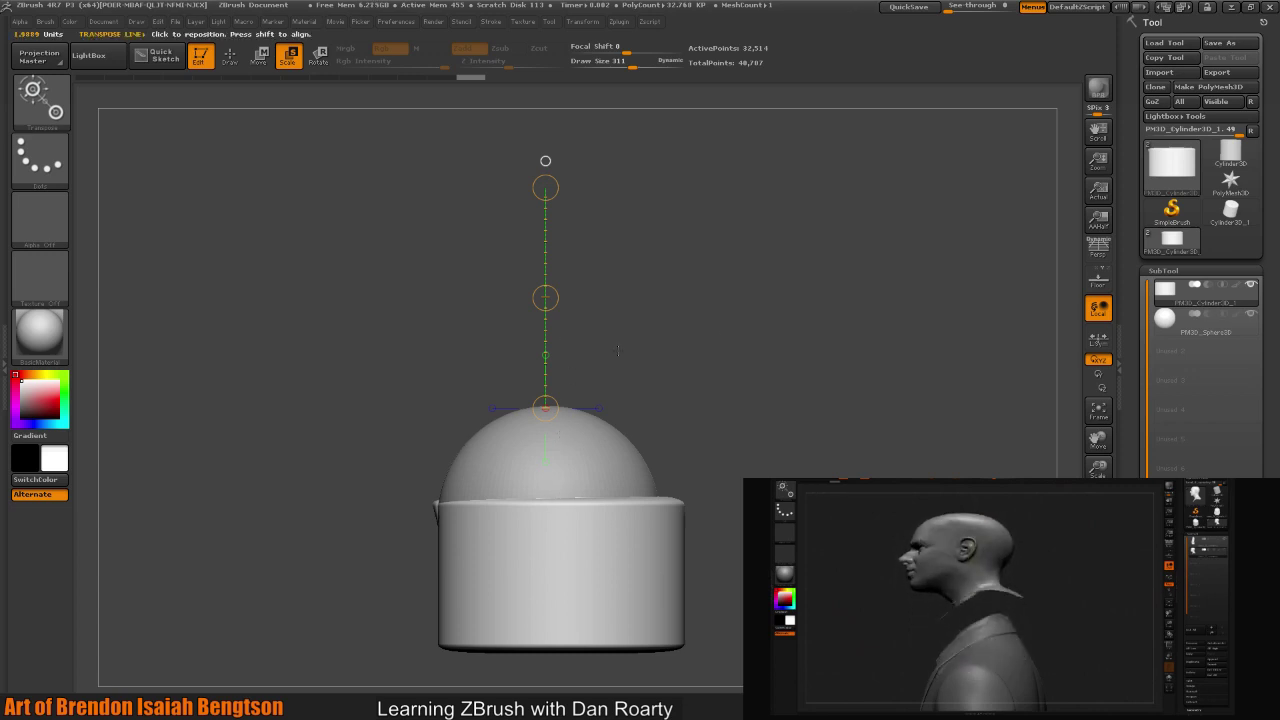
- Resize the cylinder along a new line across the dome, then undo back to a smaller size
mouse_move(618, 280)
shift+mouse_down()
mouse_move(618, 477)
mouse_move(597, 489)
mouse_move(765, 489)
shift+mouse_up()
shift+drag(800, 420, 795, 222)
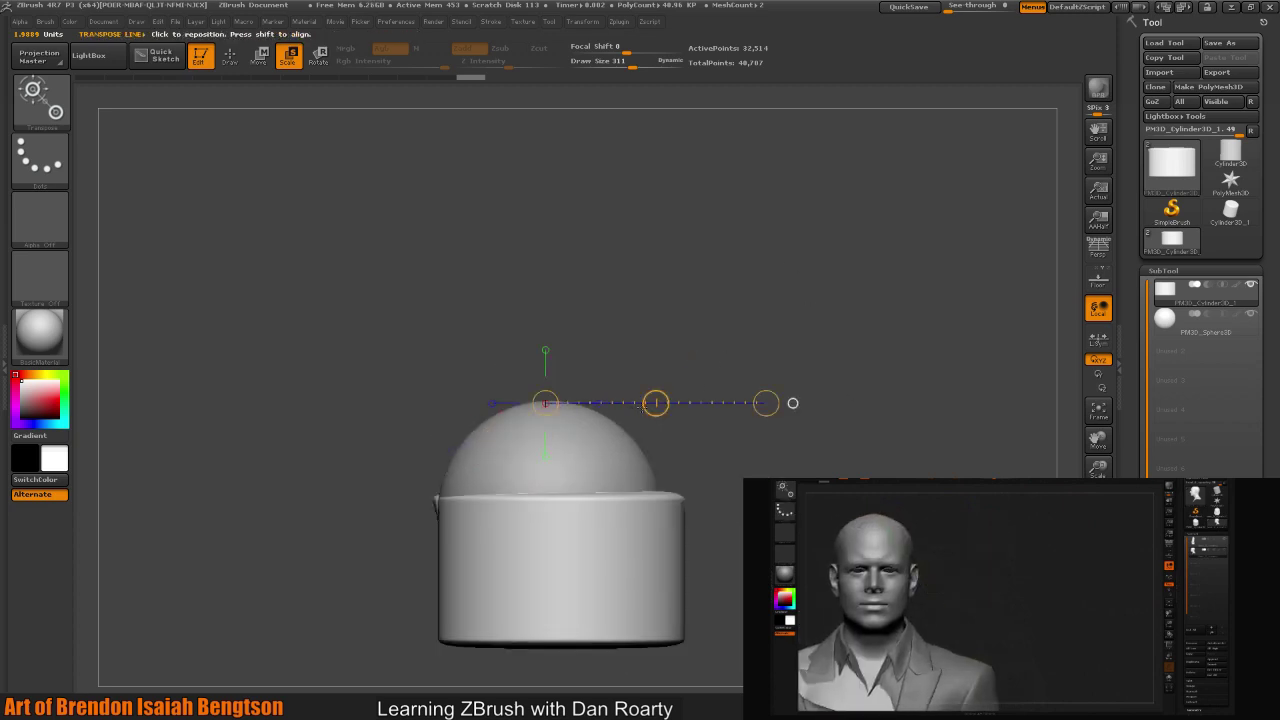
drag(766, 403, 671, 254)
key(ctrl+z)
key(ctrl+z)
key(ctrl+z)
key(ctrl+z)
key(ctrl+z)
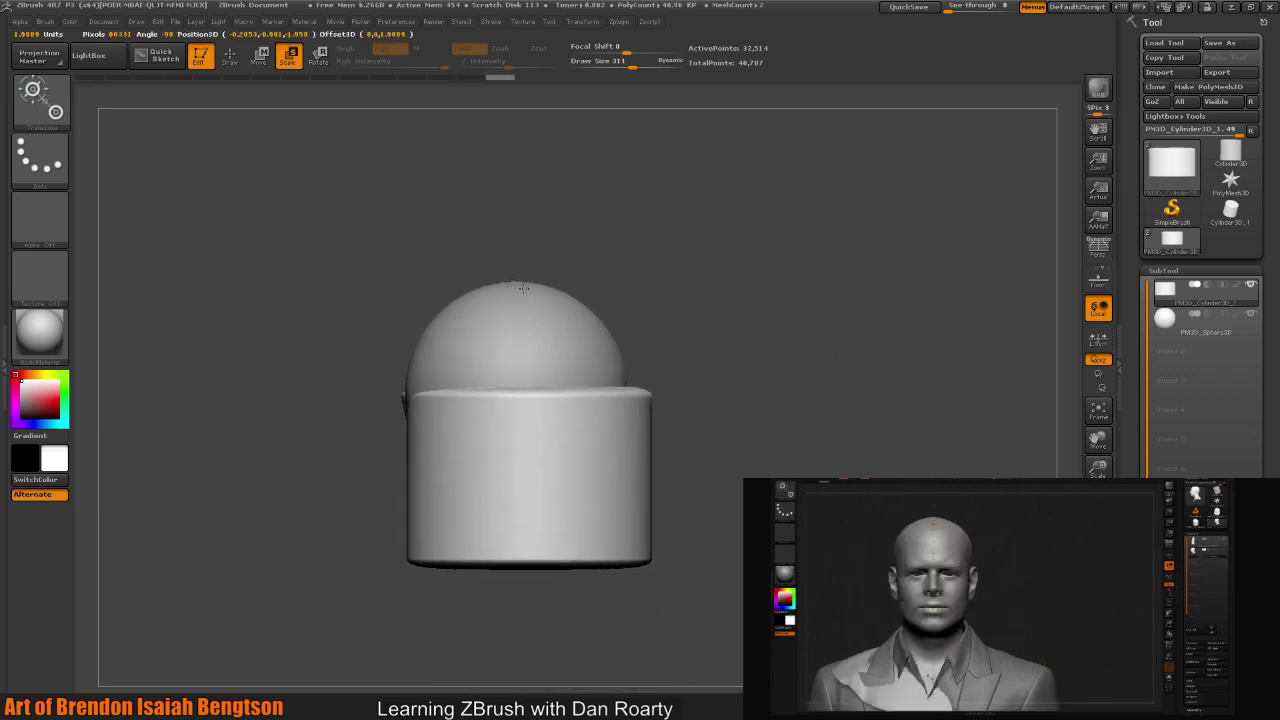
key(ctrl+z)
key(ctrl+z)
key(ctrl+z)
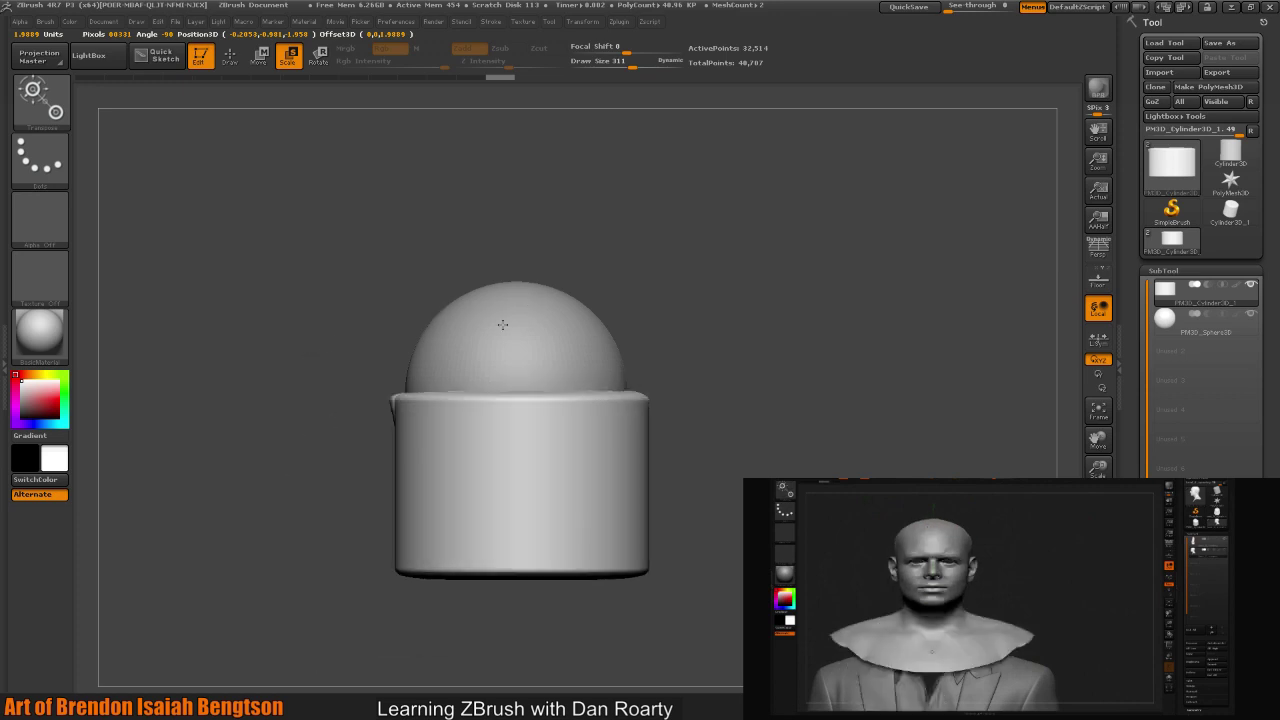
mouse_move(511, 321)
mouse_down()
mouse_move(737, 280)
mouse_move(790, 380)
mouse_move(789, 422)
mouse_move(805, 426)
mouse_up()
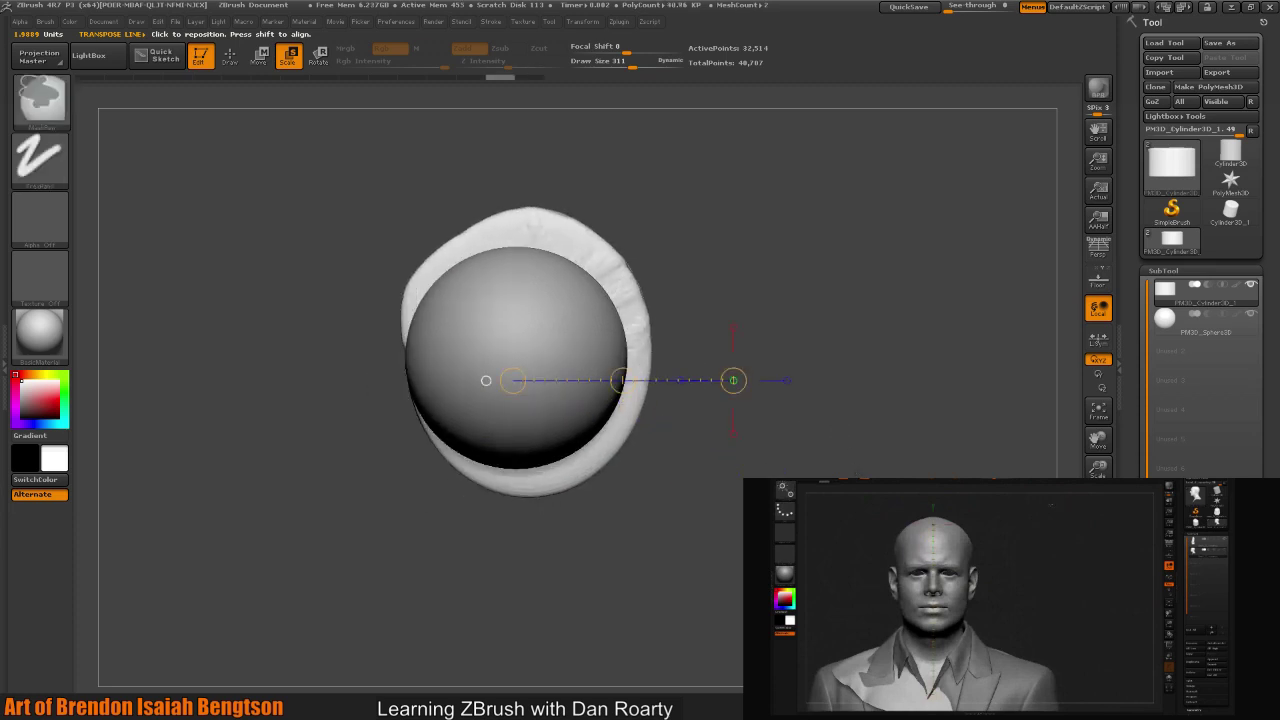
key(ctrl+z)
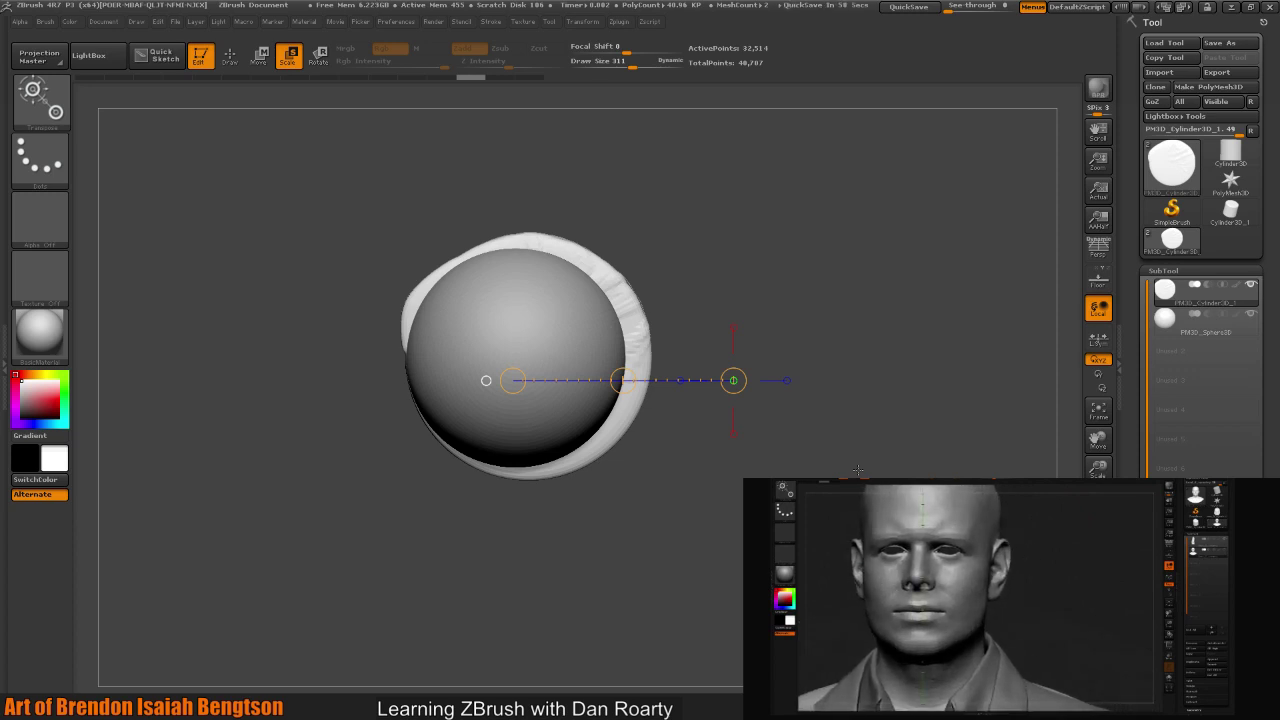
- Switch to Draw mode and set Draw Size to 70
key(q)
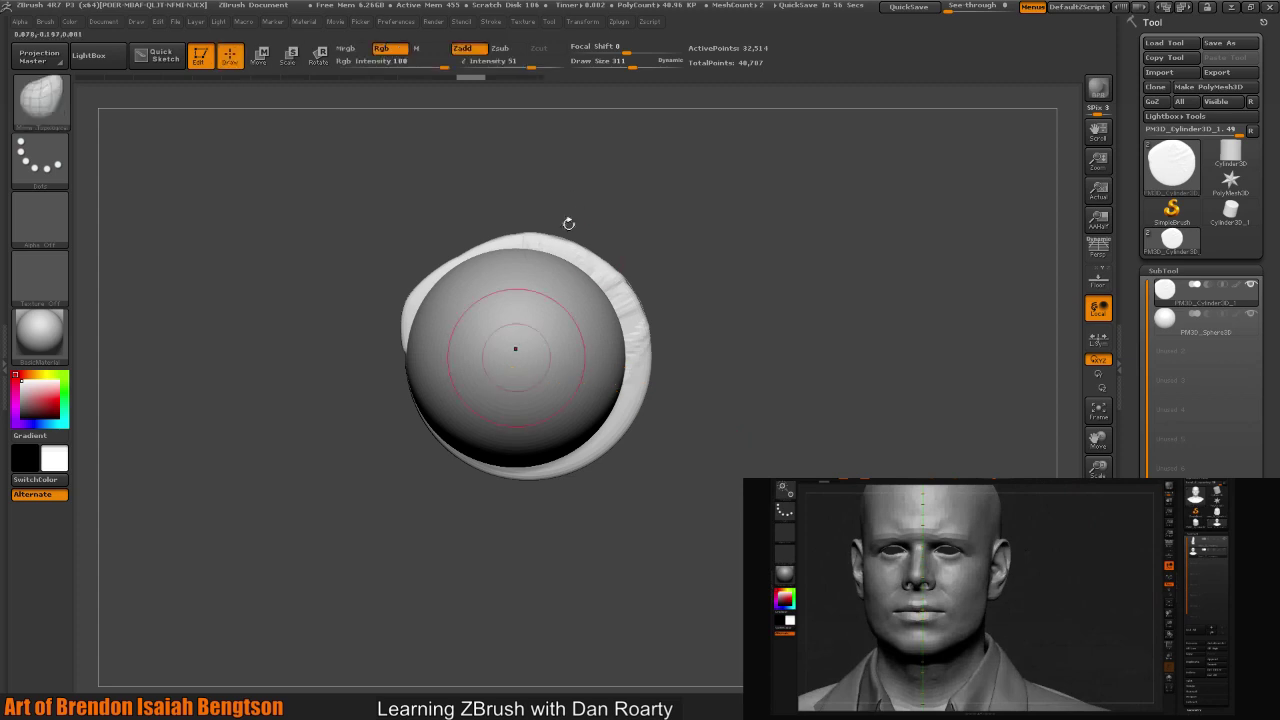
mouse_move(800, 397)
shift+mouse_down()
mouse_move(794, 289)
mouse_move(823, 333)
shift+mouse_up()
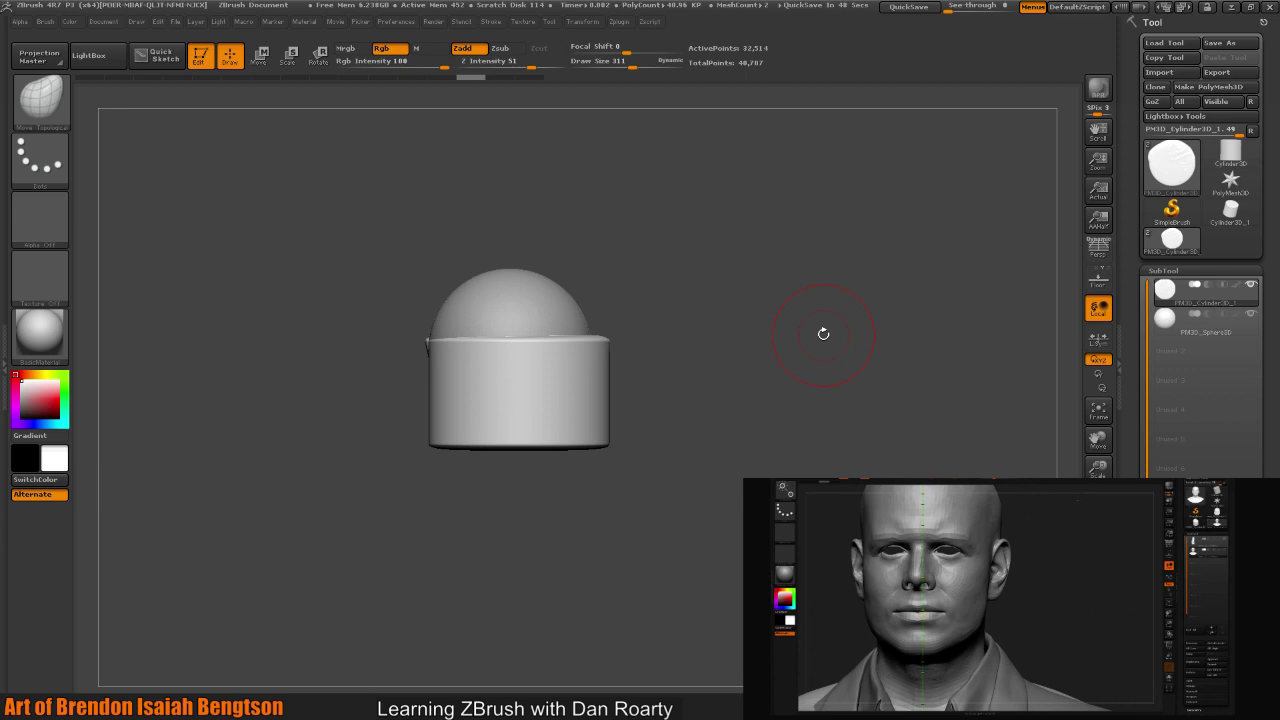
mouse_move(808, 443)
alt+mouse_down()
mouse_move(877, 471)
mouse_move(857, 463)
alt+mouse_up()
right_click(790, 316)
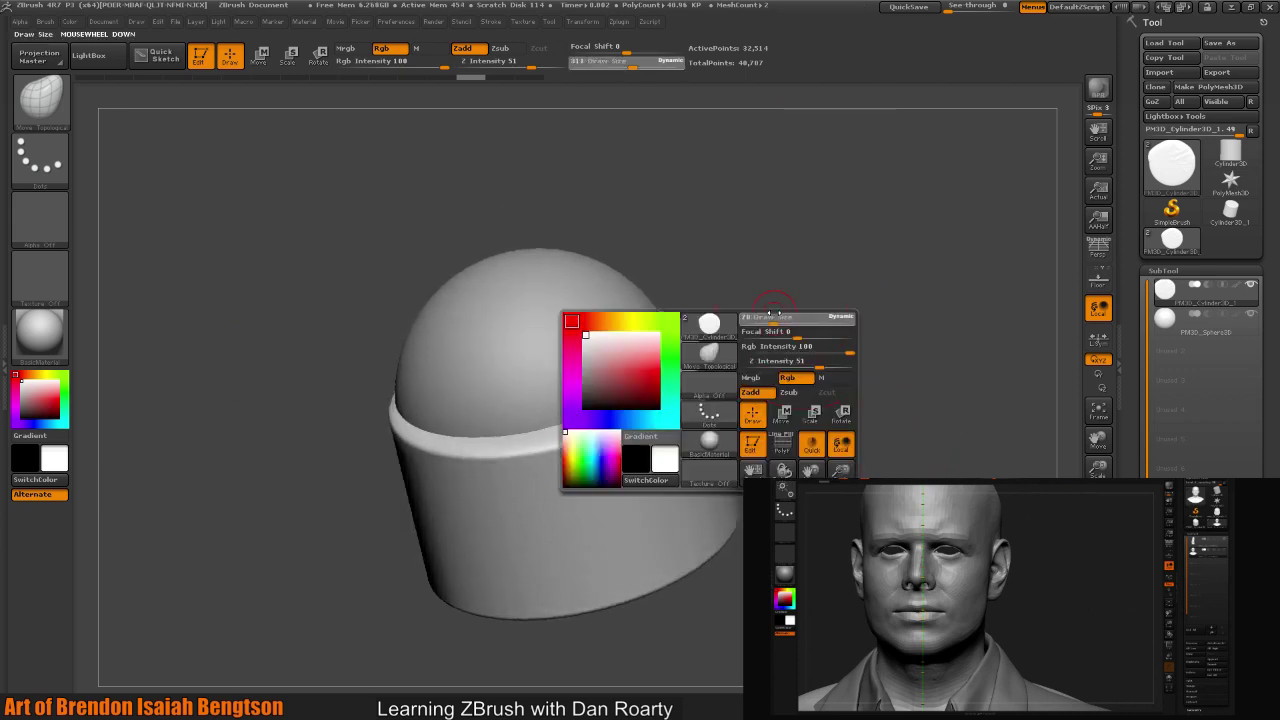
drag(778, 316, 775, 313)
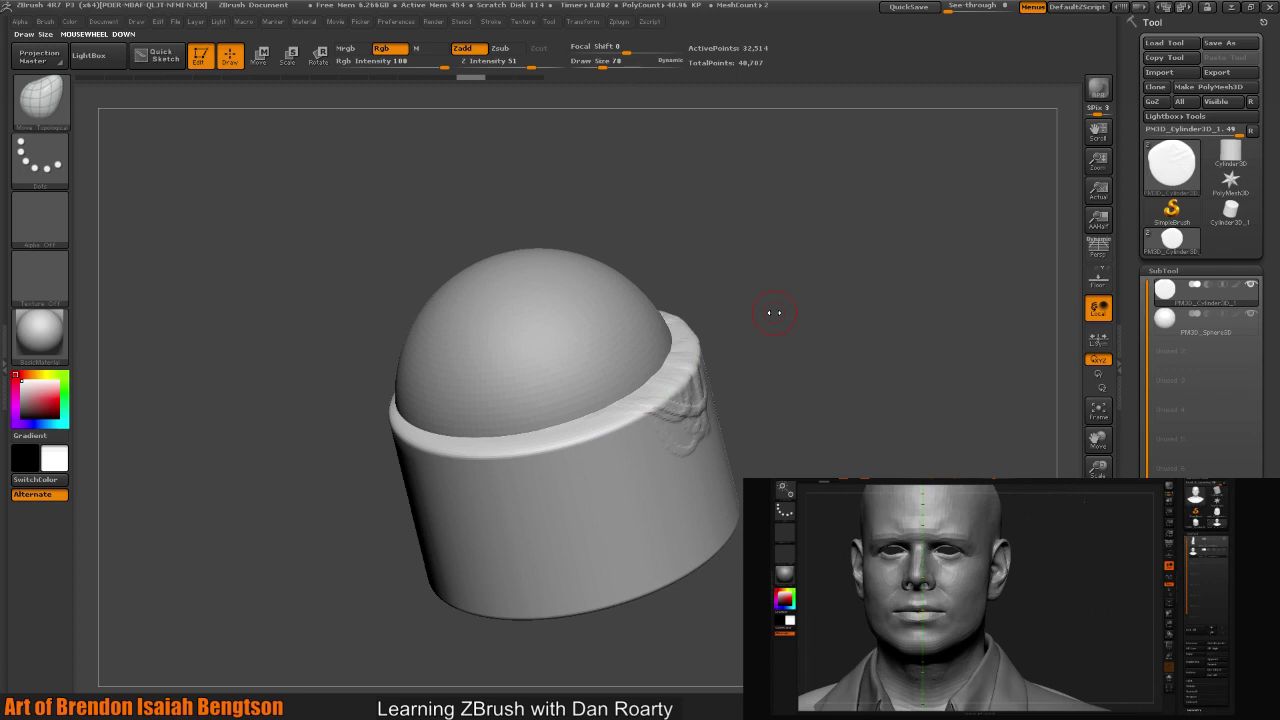
- Sculpt a small test dent on the cylinder's front face
drag(903, 449, 895, 455)
click(617, 525)
mouse_move(809, 457)
mouse_down()
mouse_move(847, 449)
mouse_move(843, 434)
mouse_up()
key(ctrl)
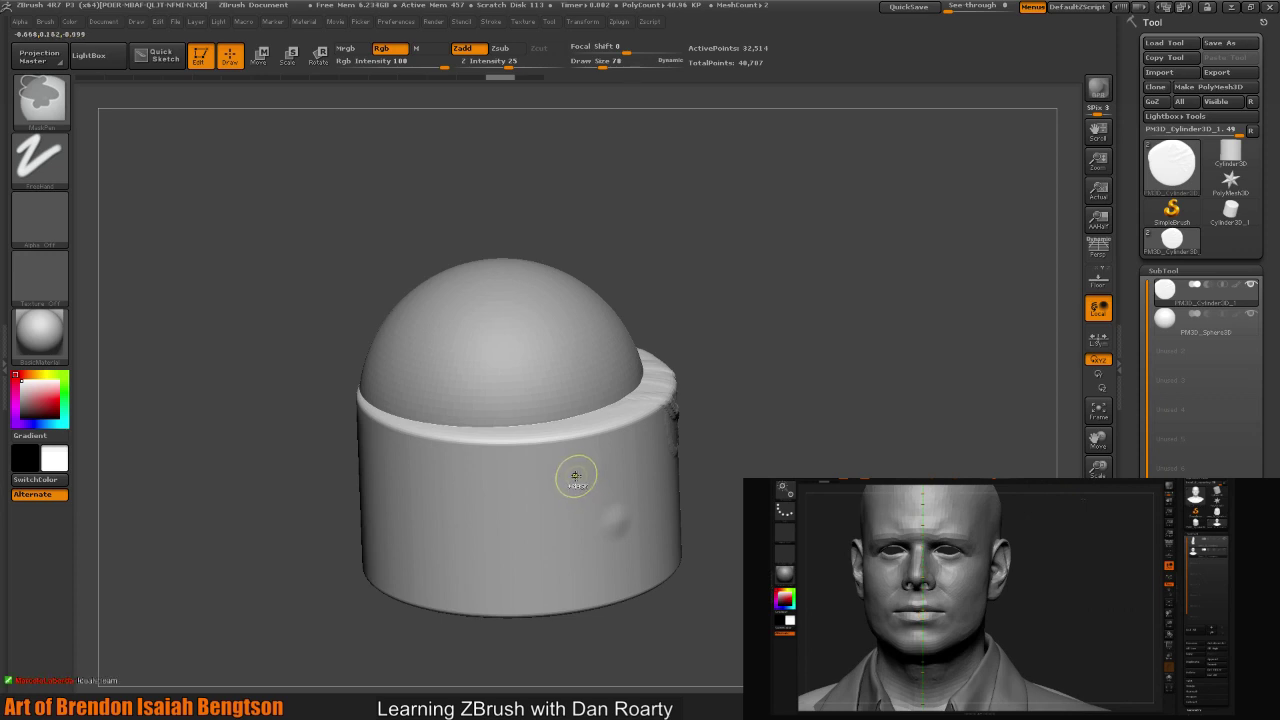
- Paint two MaskPen patches on the cylinder's front, the second one to the left of the first
mouse_move(576, 476)
ctrl+mouse_down()
mouse_move(548, 500)
mouse_move(571, 470)
mouse_move(566, 480)
ctrl+mouse_up()
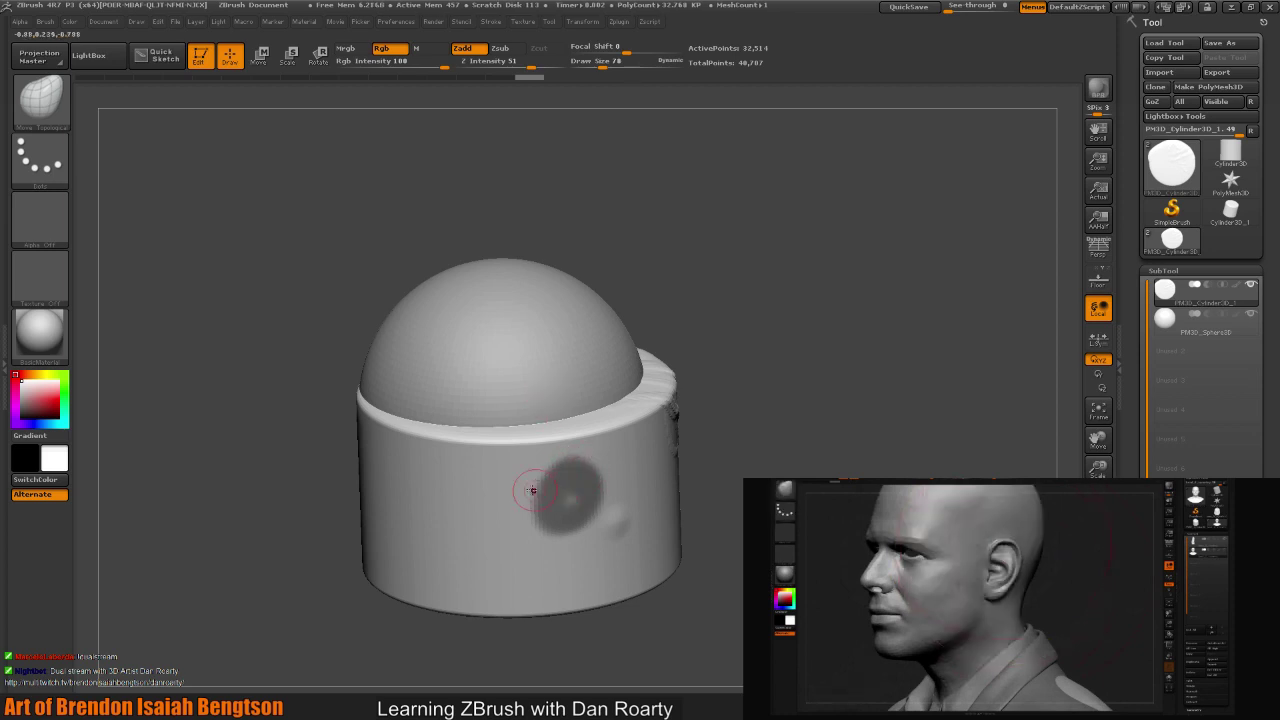
key(ctrl)
key(ctrl)
mouse_move(489, 480)
ctrl+mouse_down()
mouse_move(496, 512)
mouse_move(497, 493)
mouse_move(457, 489)
mouse_move(512, 492)
mouse_move(494, 485)
mouse_move(502, 515)
mouse_move(461, 540)
mouse_move(498, 548)
ctrl+mouse_up()
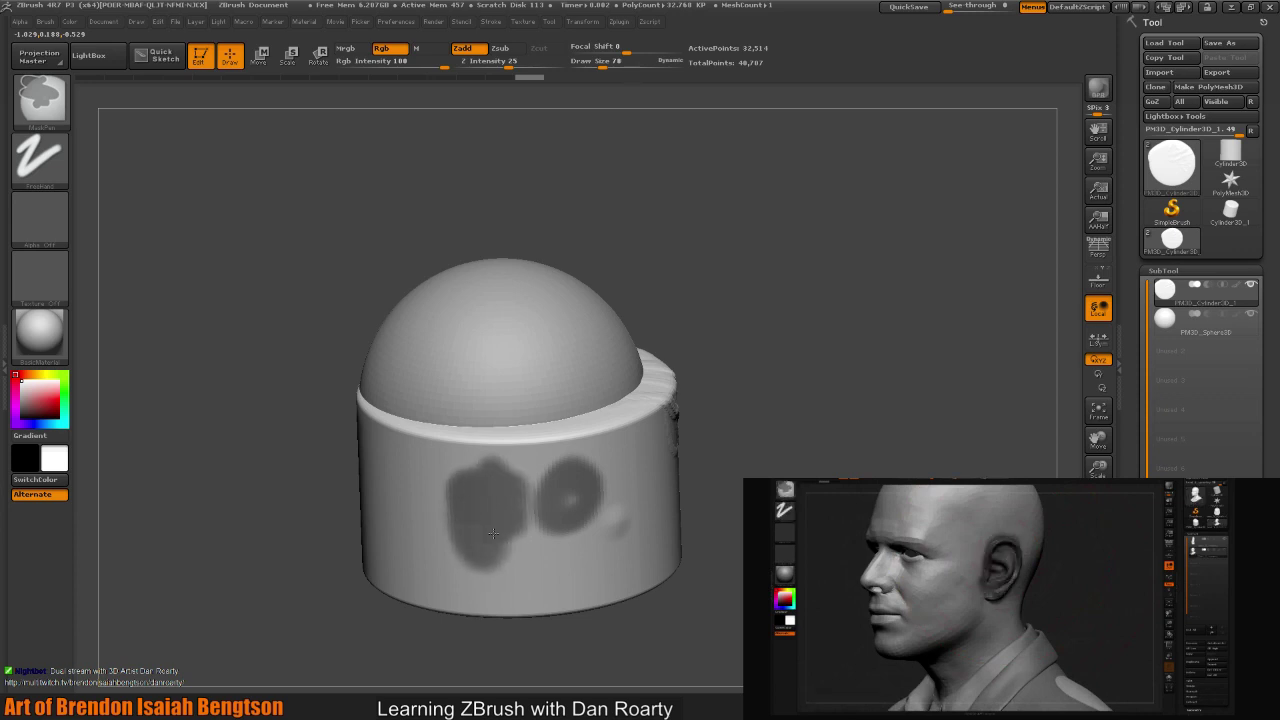
key(ctrl)
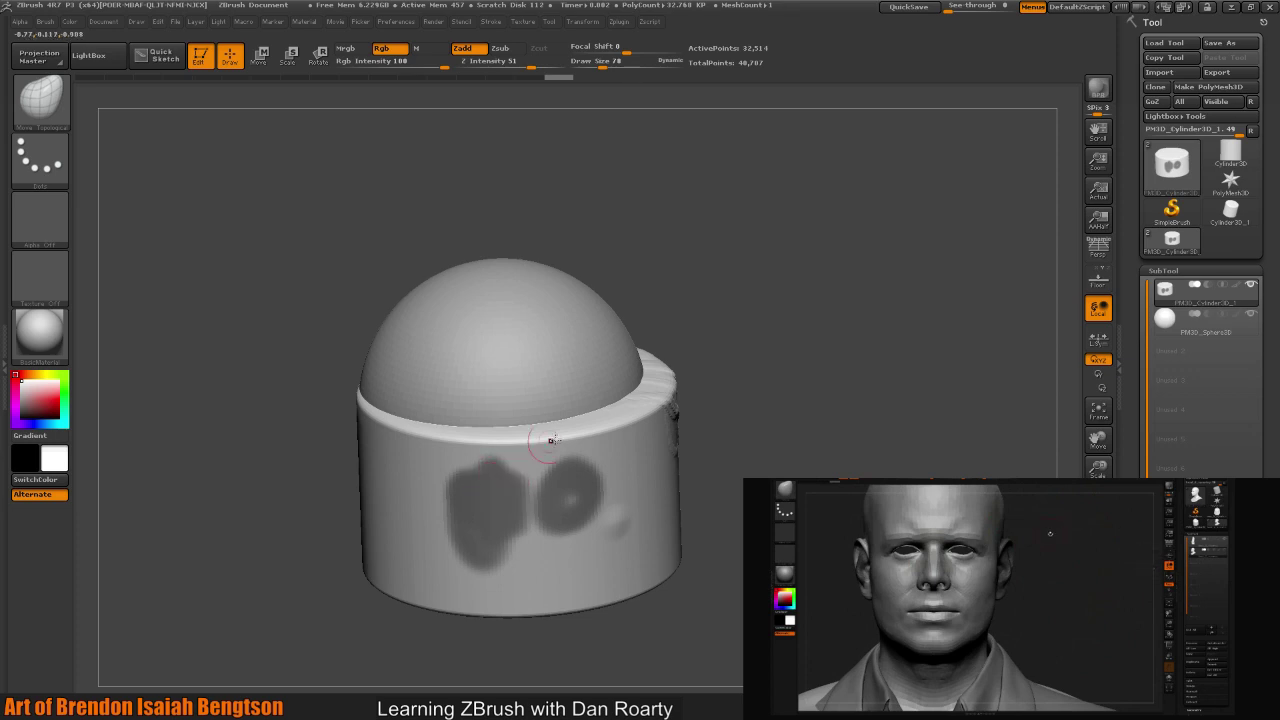
drag(540, 515, 617, 498)
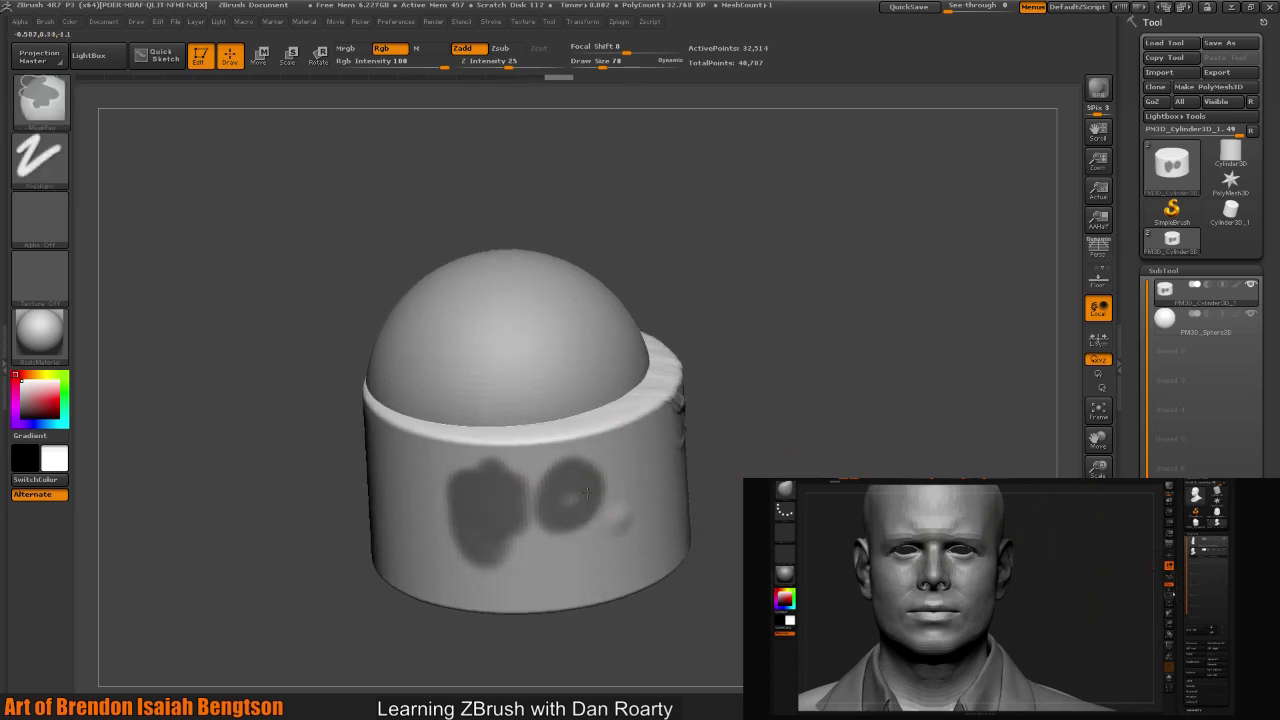
- Mask over the flower decal with MaskPen, merging into one soft patch with an unmasked central hole
click(590, 22)
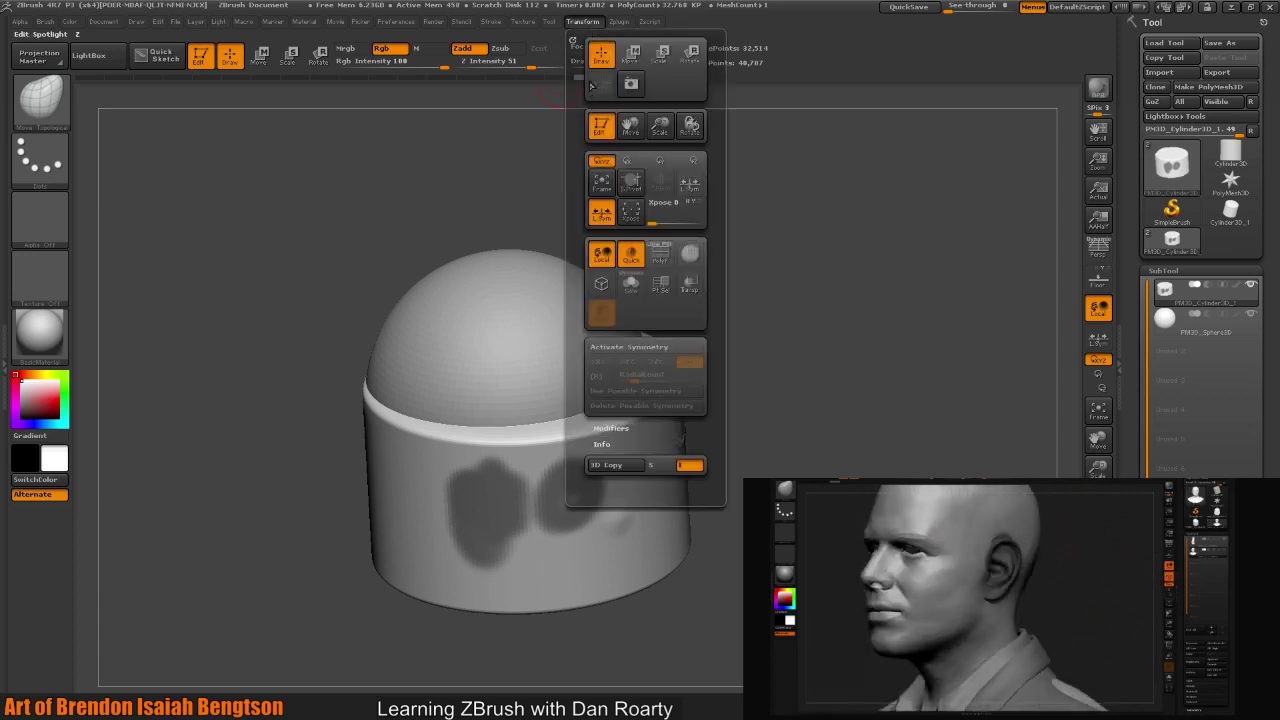
drag(741, 331, 801, 468)
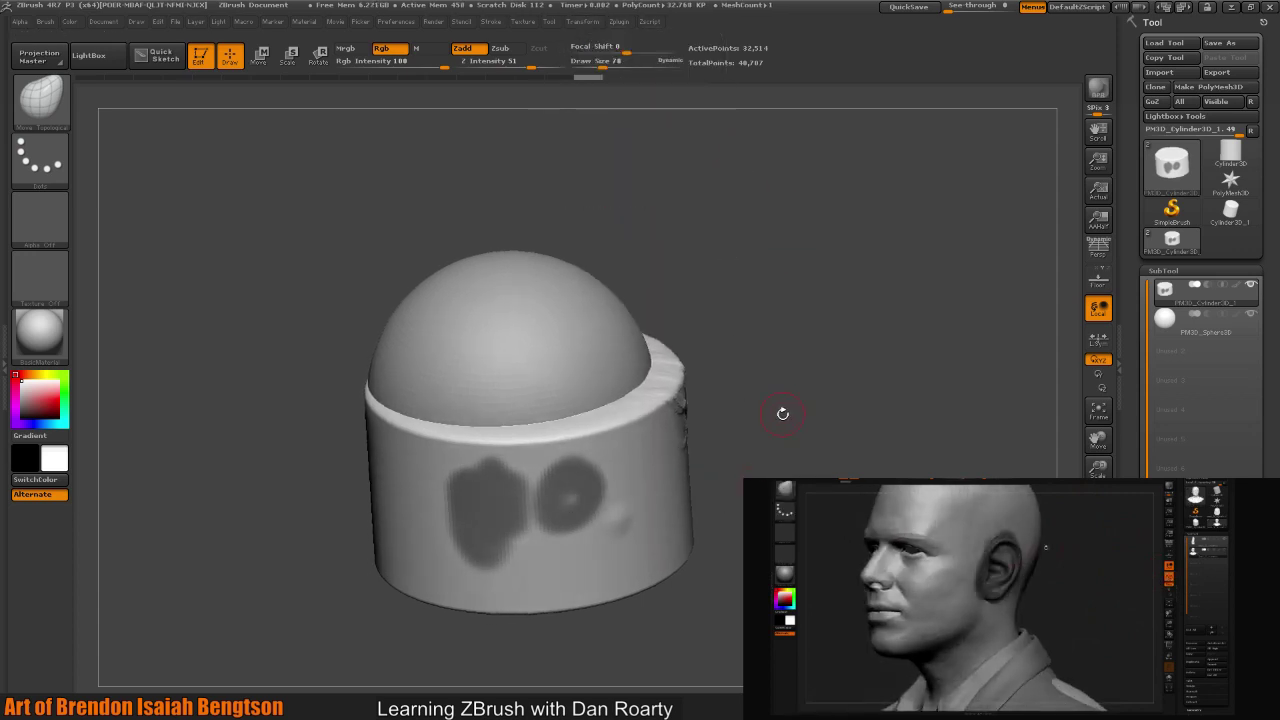
mouse_move(571, 514)
shift+mouse_down()
mouse_move(530, 490)
mouse_move(522, 540)
mouse_move(600, 514)
mouse_move(606, 491)
mouse_move(527, 513)
shift+mouse_up()
key(ctrl)
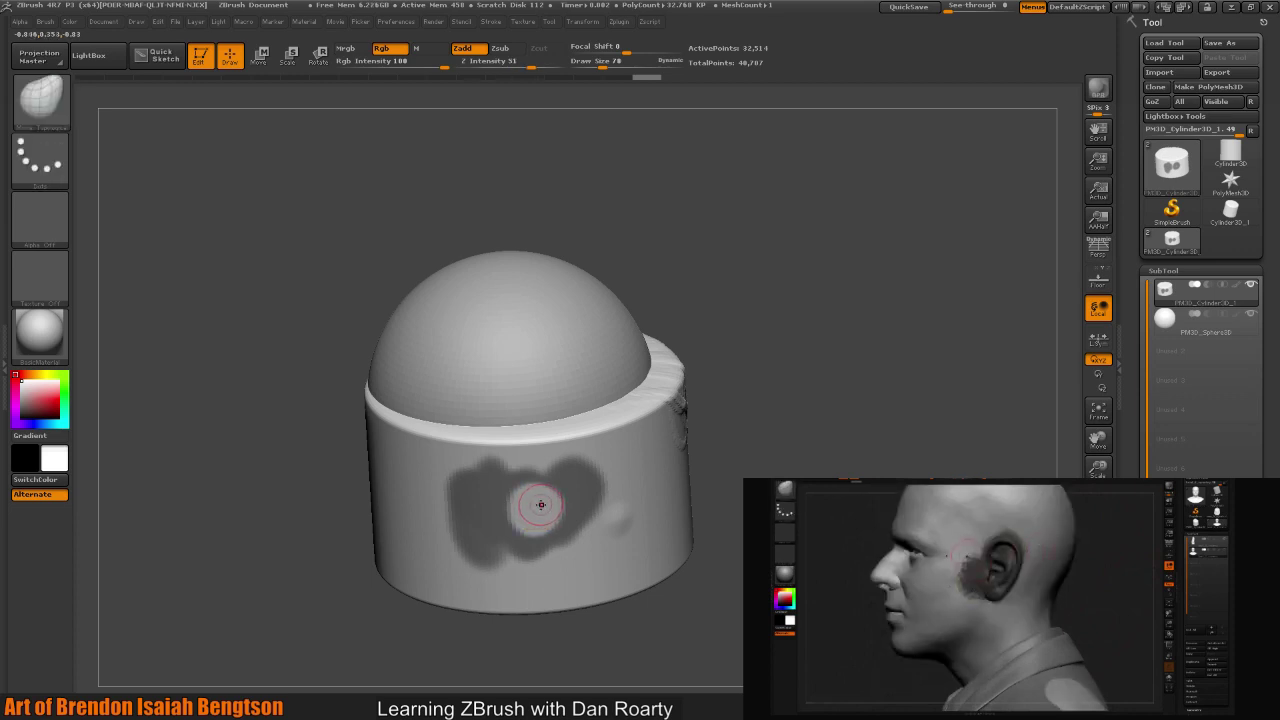
key(ctrl)
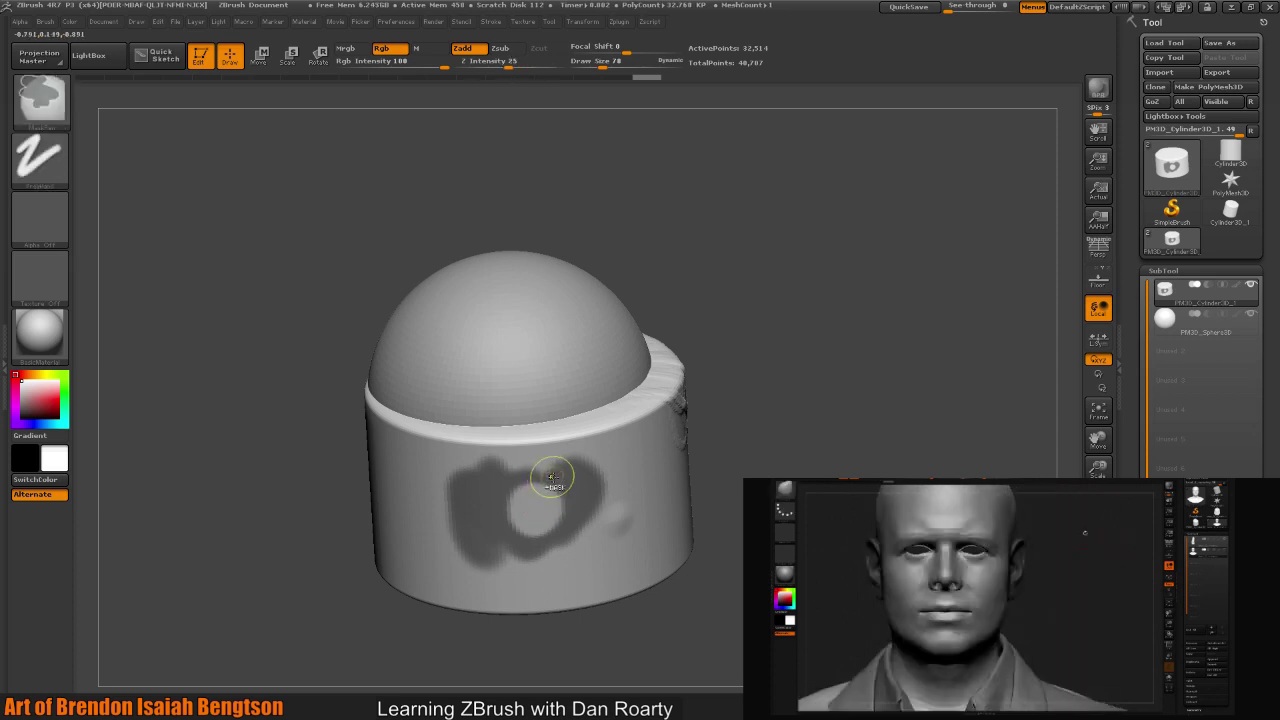
mouse_move(720, 434)
mouse_down()
mouse_move(716, 475)
mouse_move(789, 463)
mouse_up()
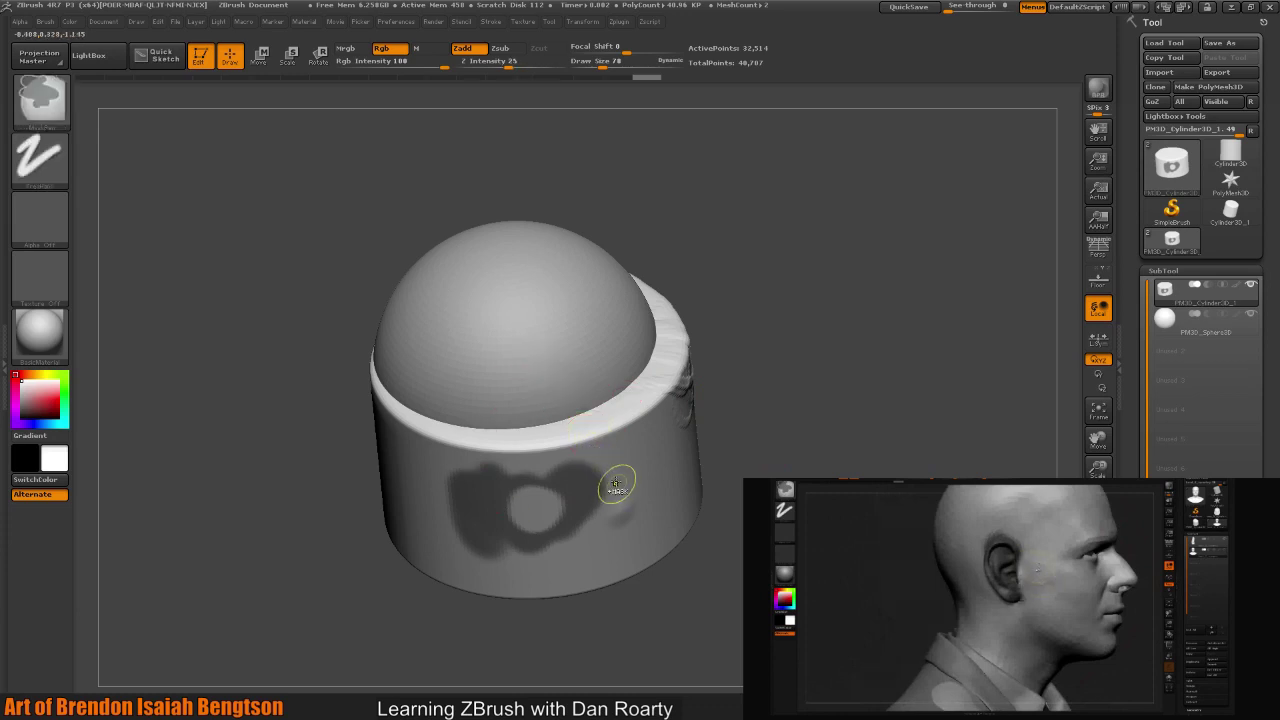
ctrl+alt+drag(616, 484, 606, 470)
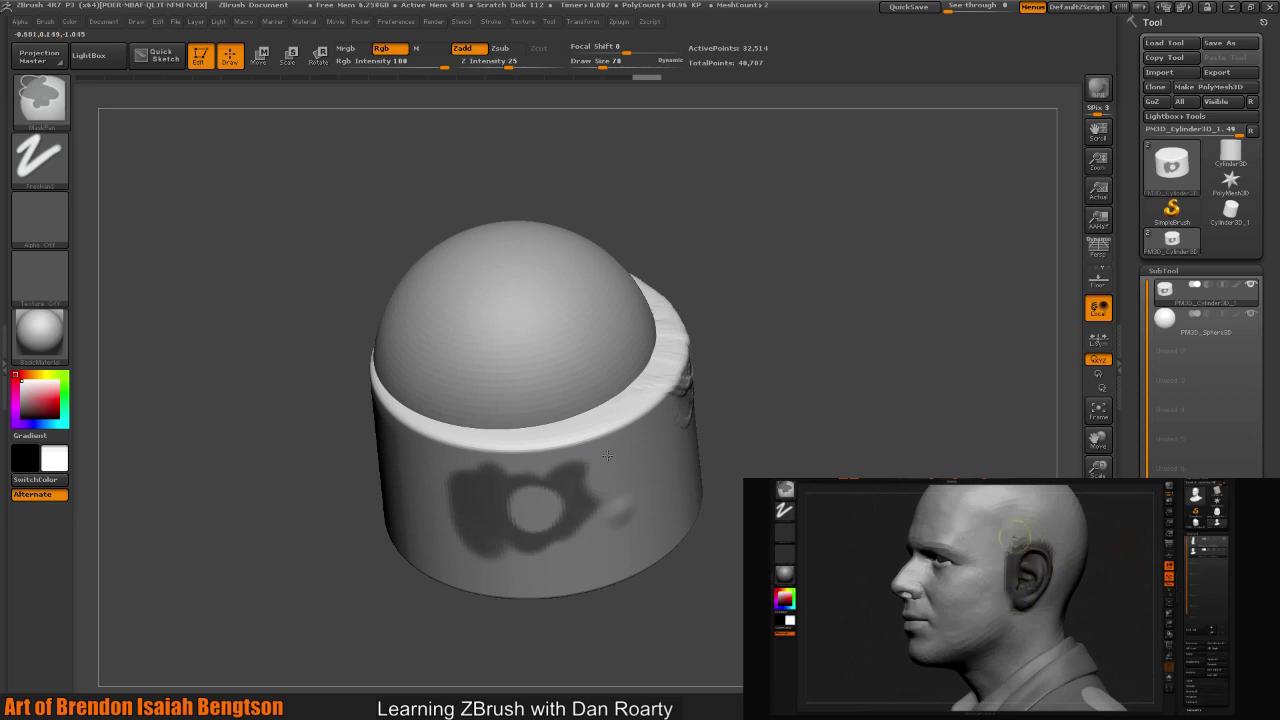
mouse_move(749, 434)
mouse_down()
mouse_move(805, 440)
mouse_move(822, 490)
mouse_move(852, 451)
mouse_up()
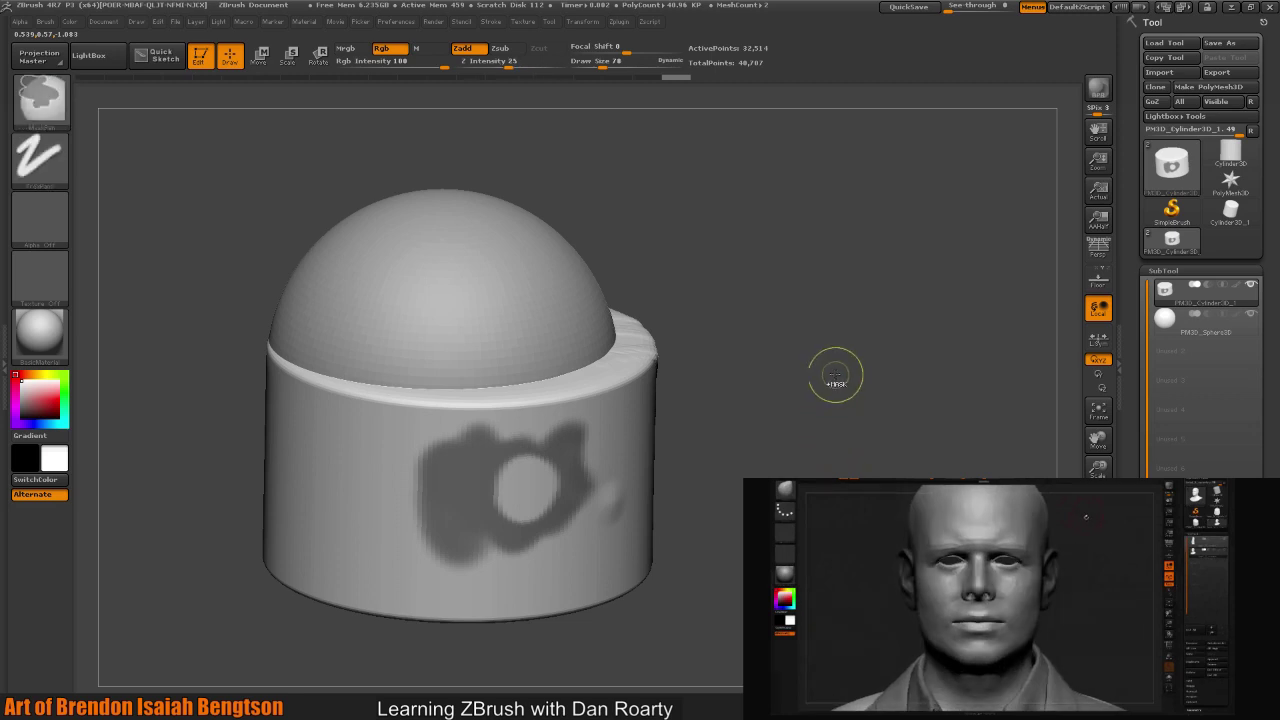
ctrl+click(838, 373)
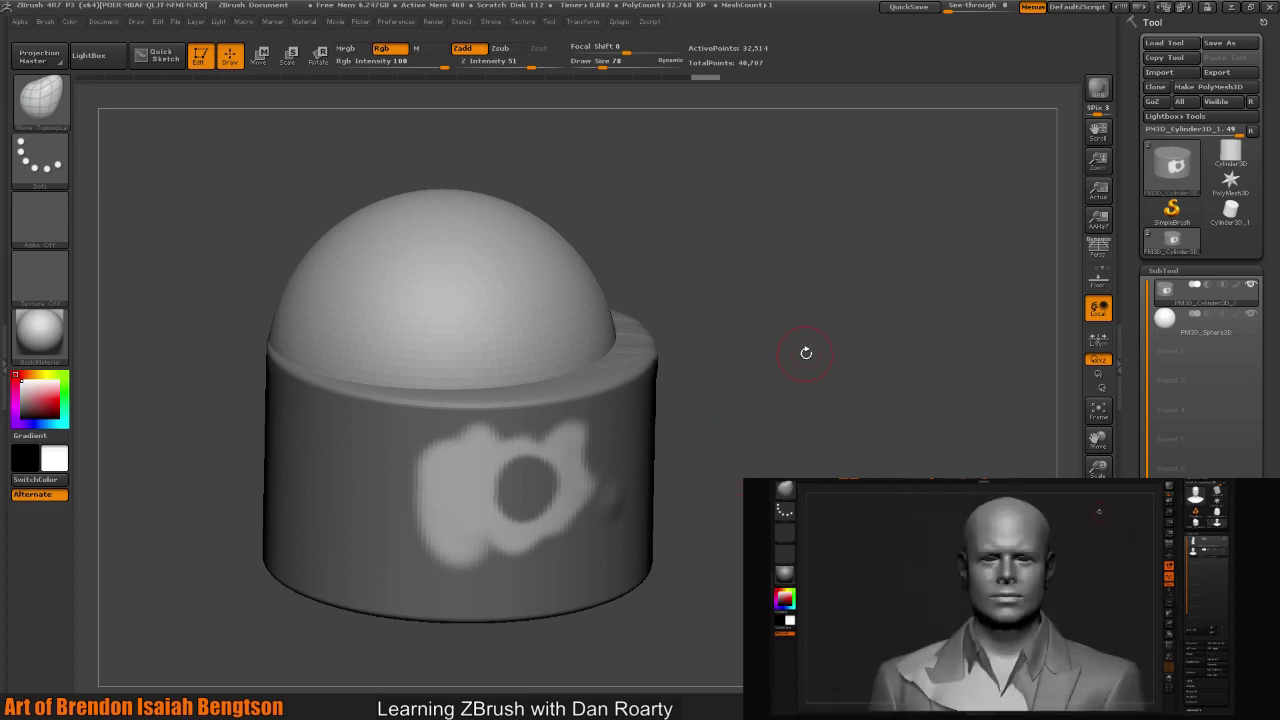
key(ctrl)
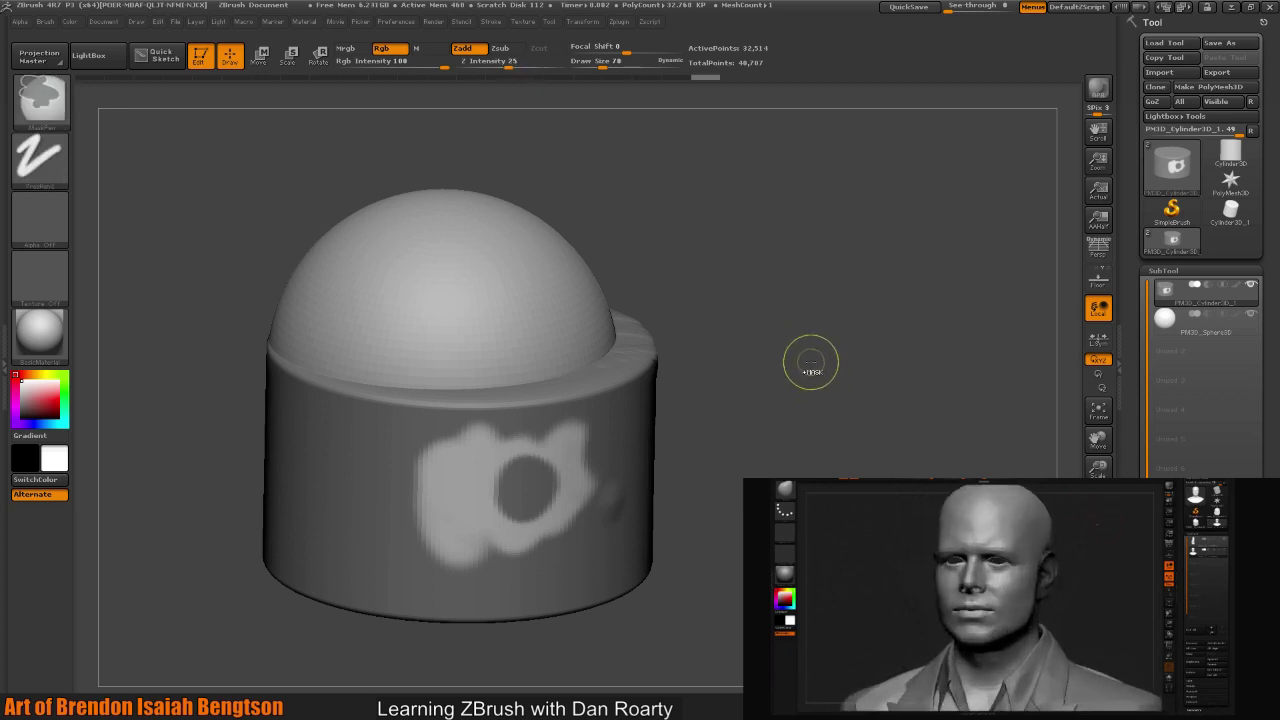
ctrl+click(897, 335)
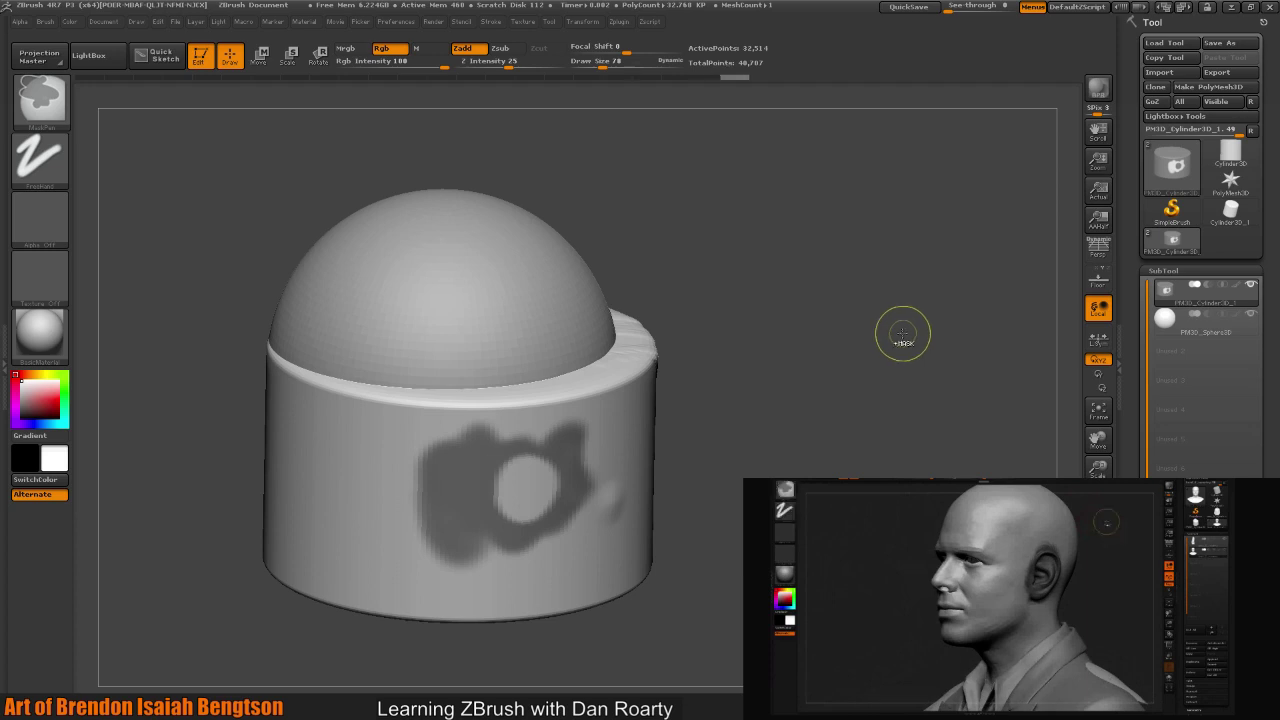
ctrl+click(903, 337)
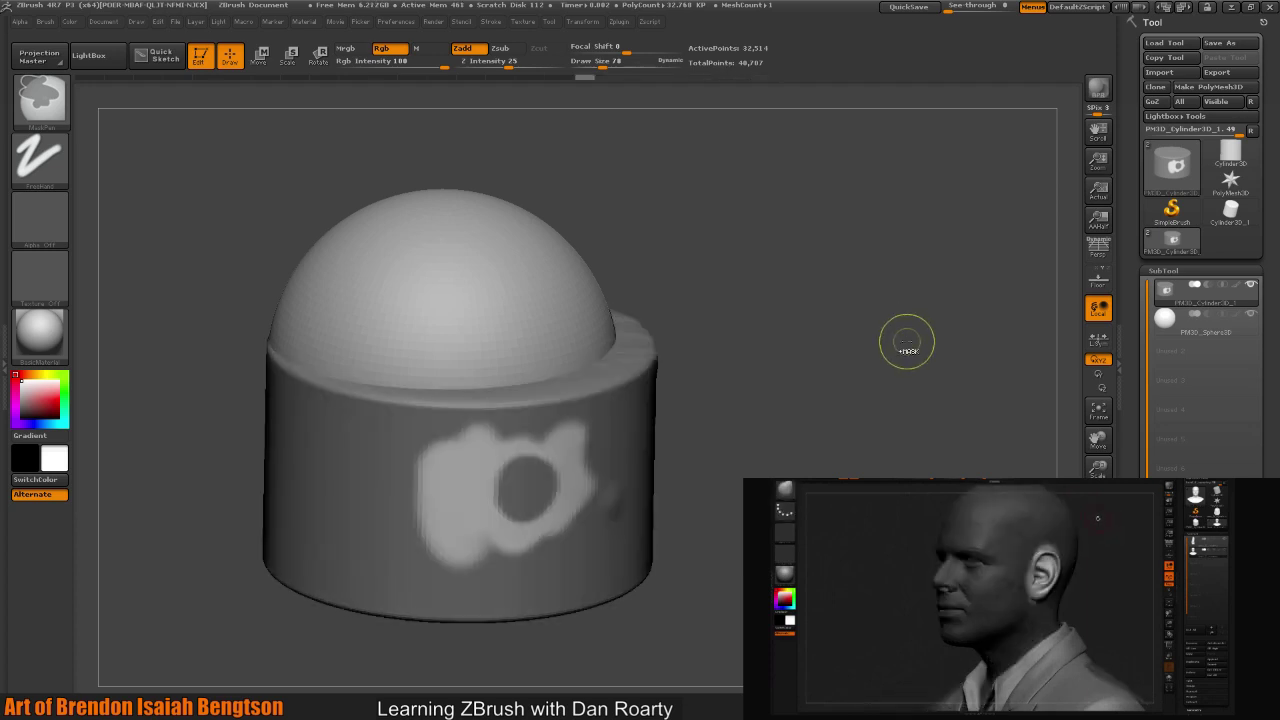
ctrl+click(907, 346)
ctrl+click(908, 348)
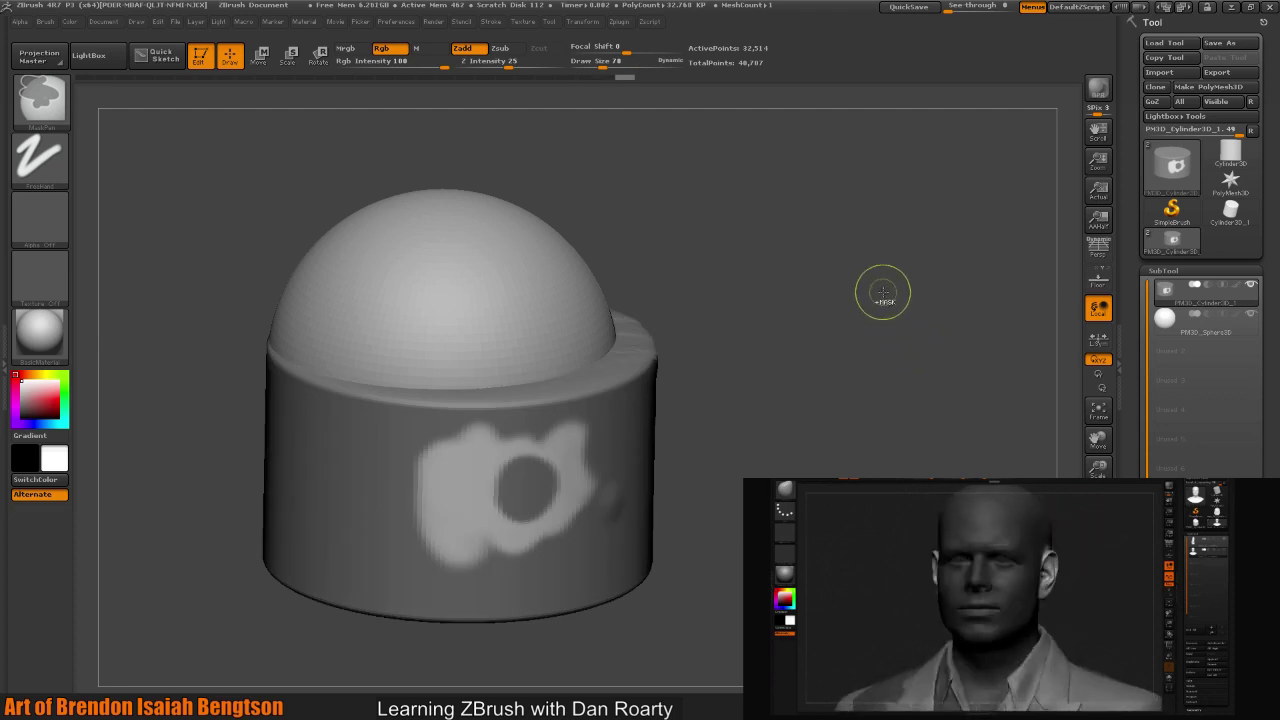
ctrl+drag(889, 285, 895, 345)
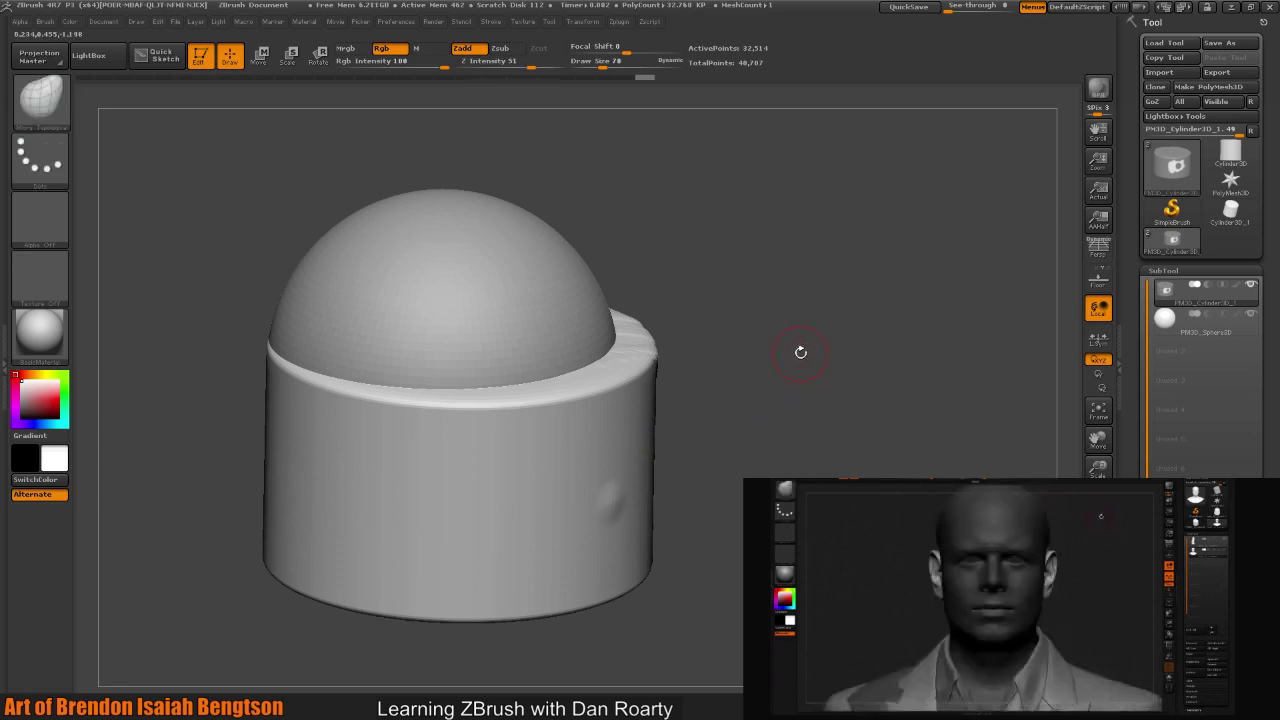
key(ctrl+z)
ctrl+drag(495, 490, 523, 463)
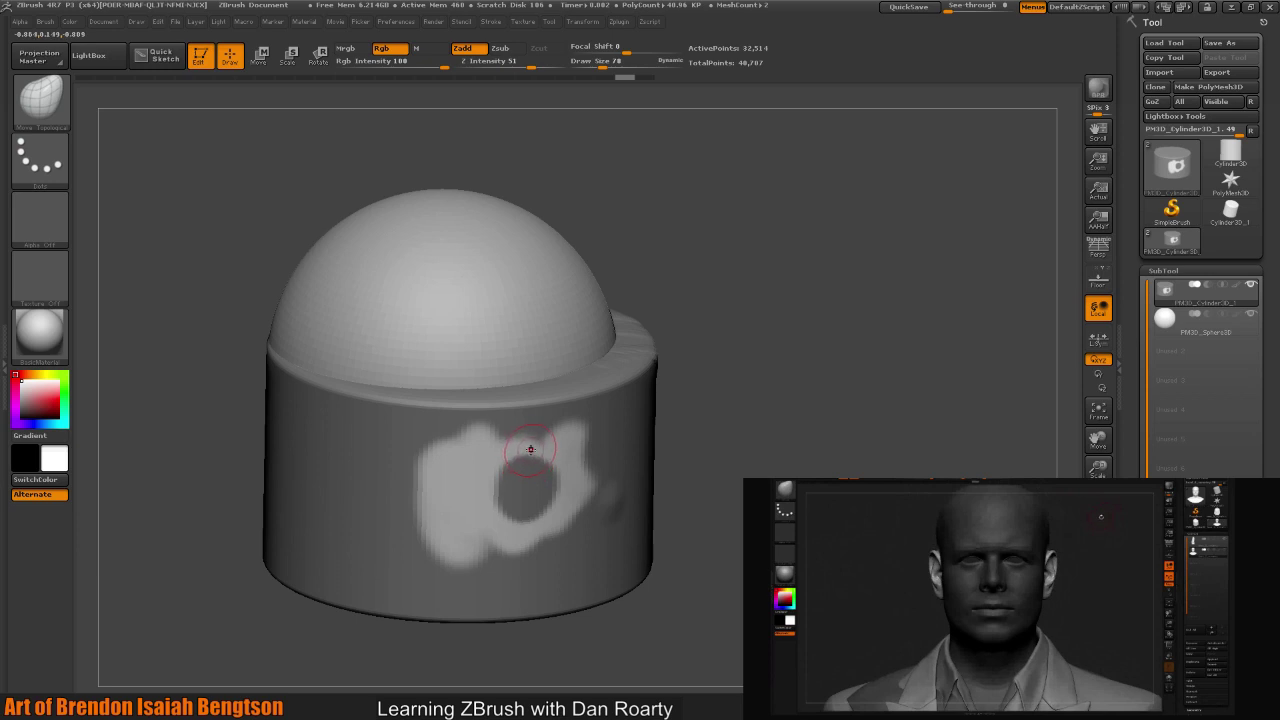
key(ctrl)
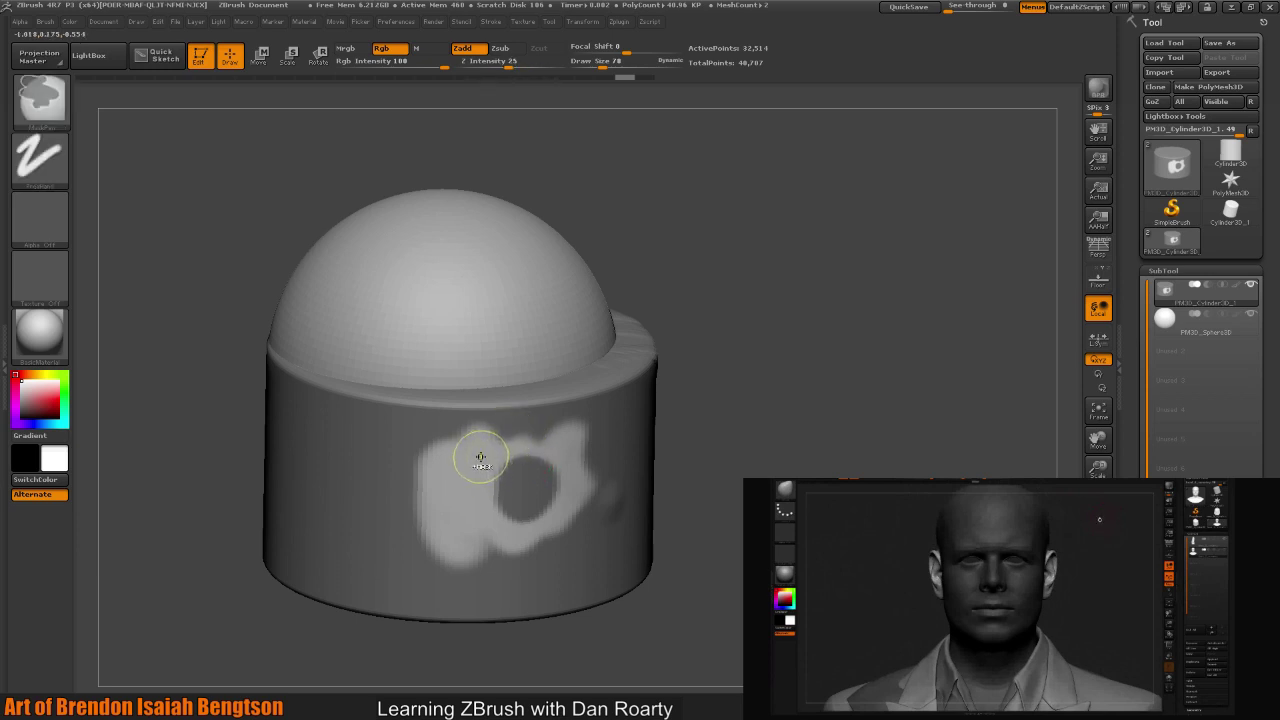
ctrl+alt+click(480, 457)
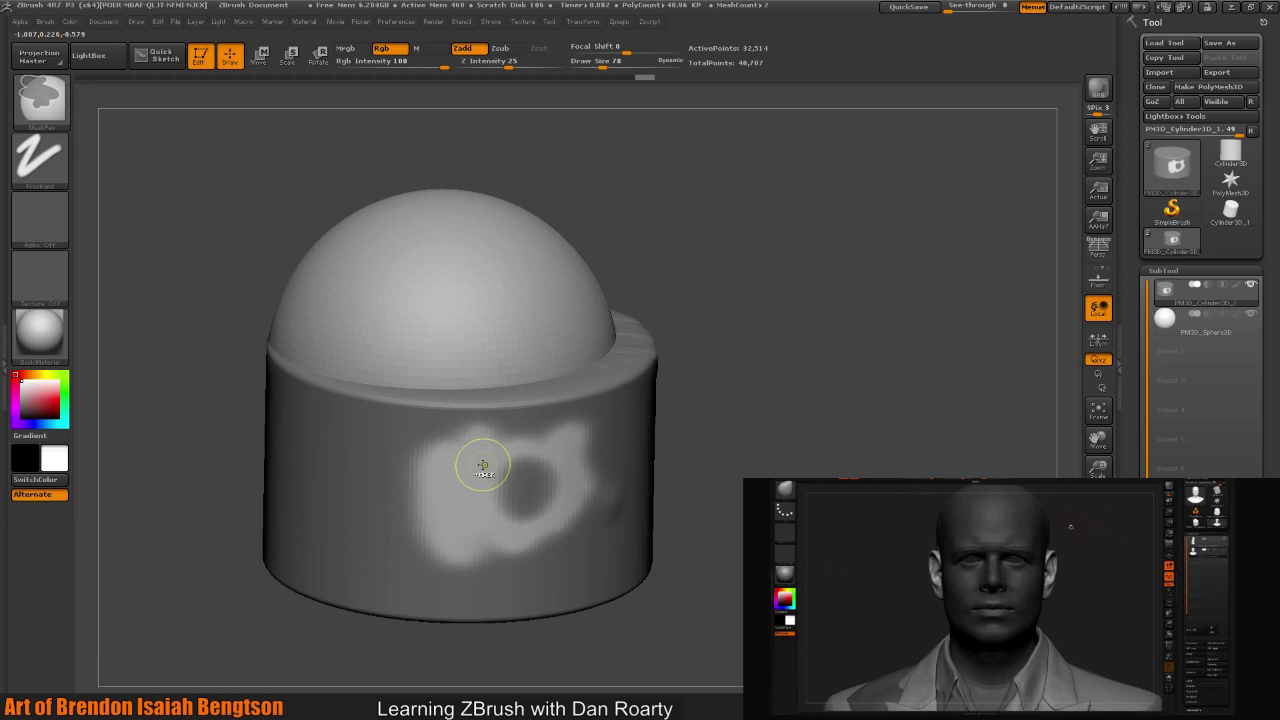
ctrl+alt+click(483, 466)
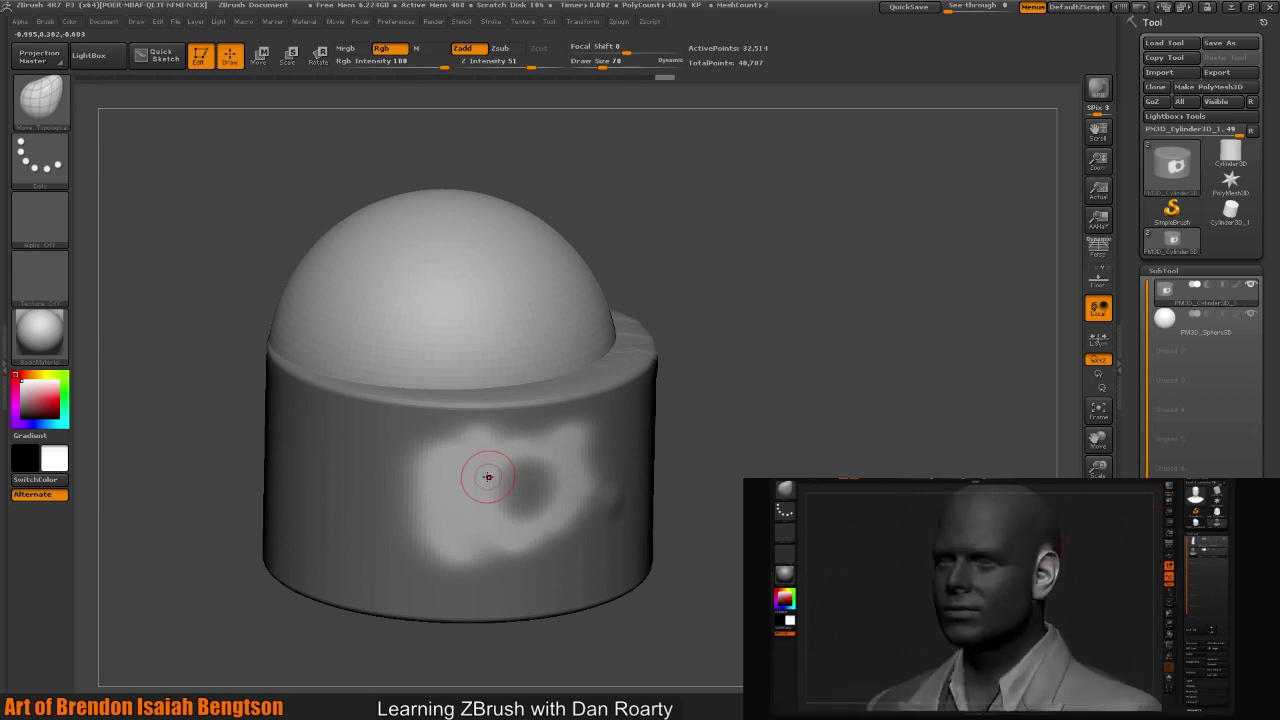
key(ctrl)
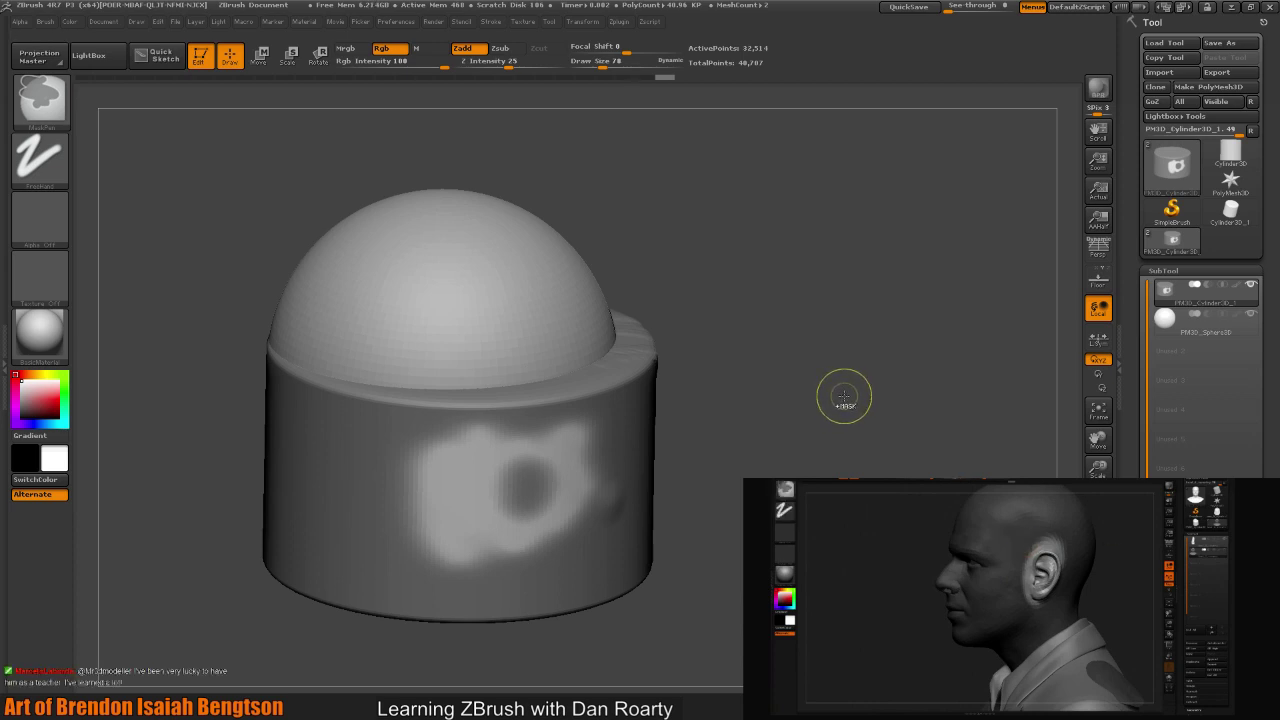
ctrl+click(844, 397)
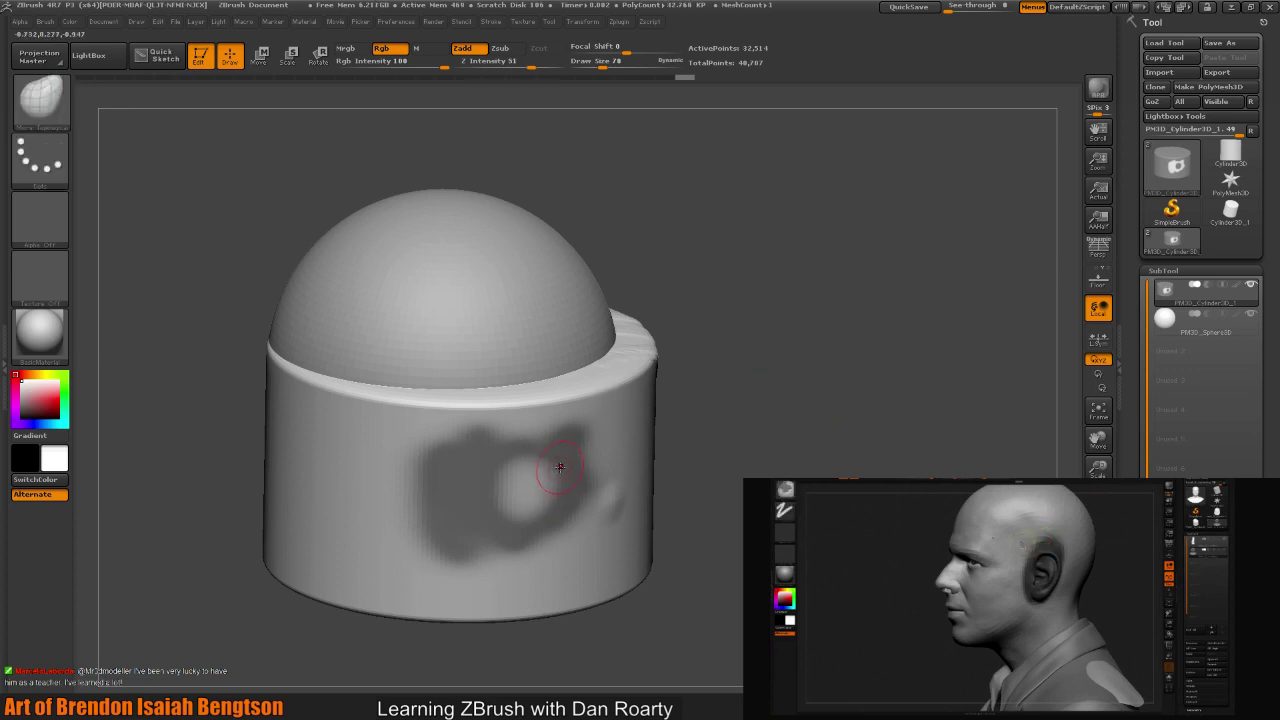
key(ctrl)
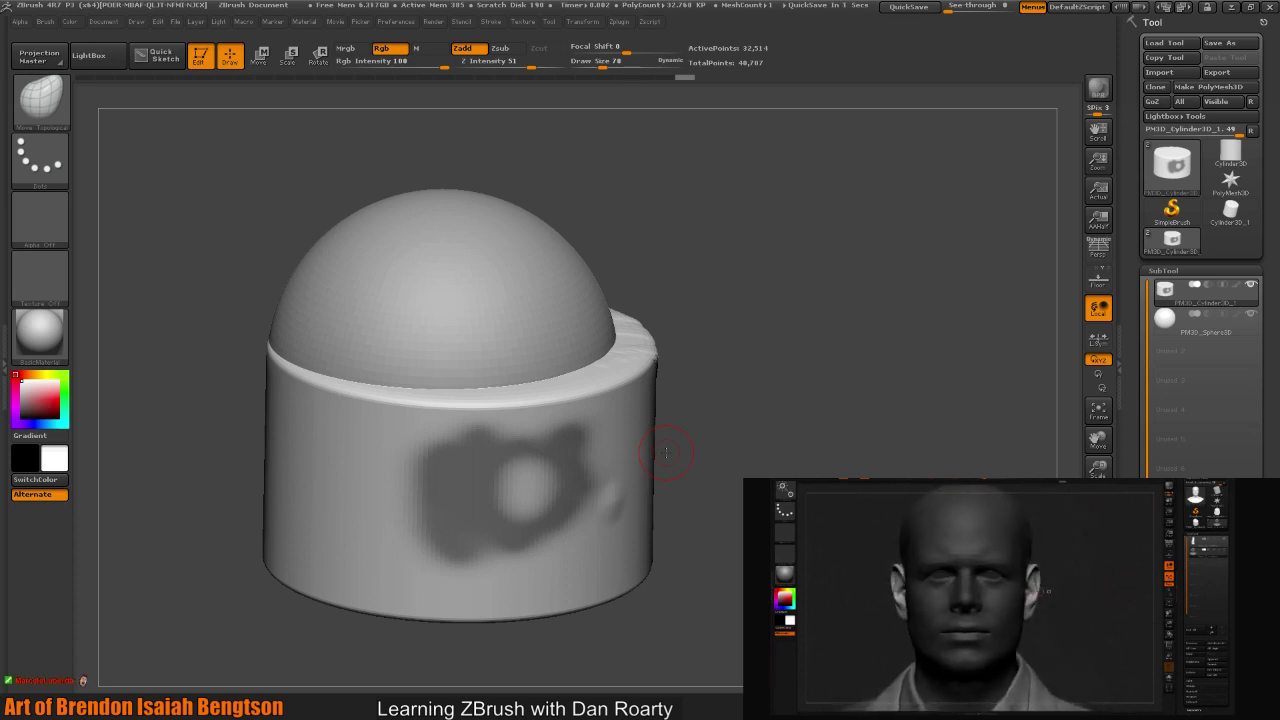
drag(799, 351, 751, 354)
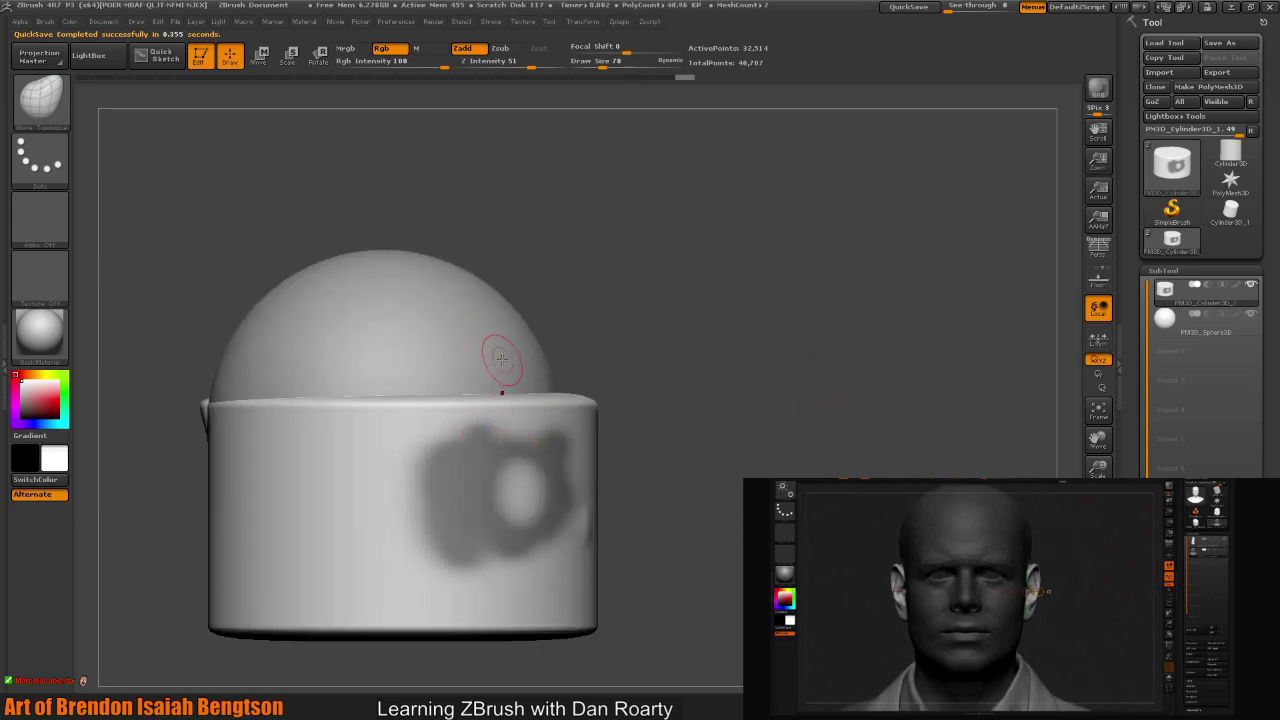
- Switch to Move mode and draw an action line angled down onto the dome's upper left
key(w)
drag(507, 441, 543, 442)
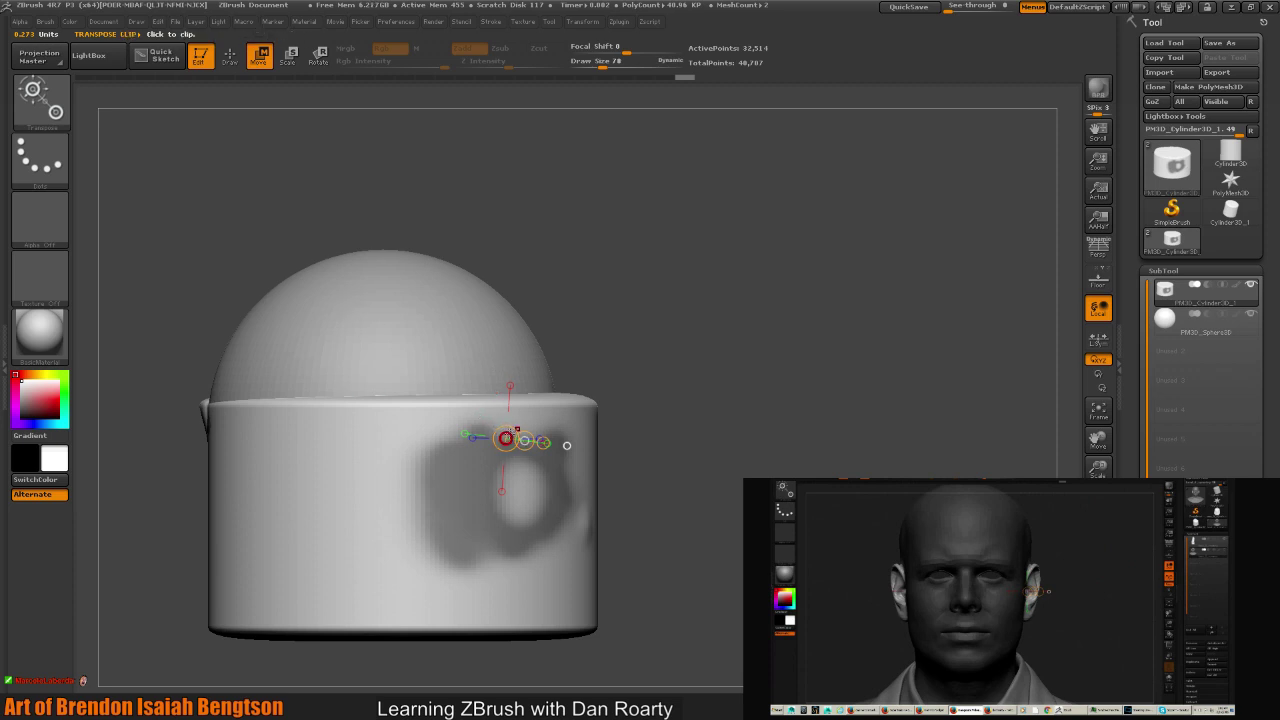
drag(290, 288, 220, 183)
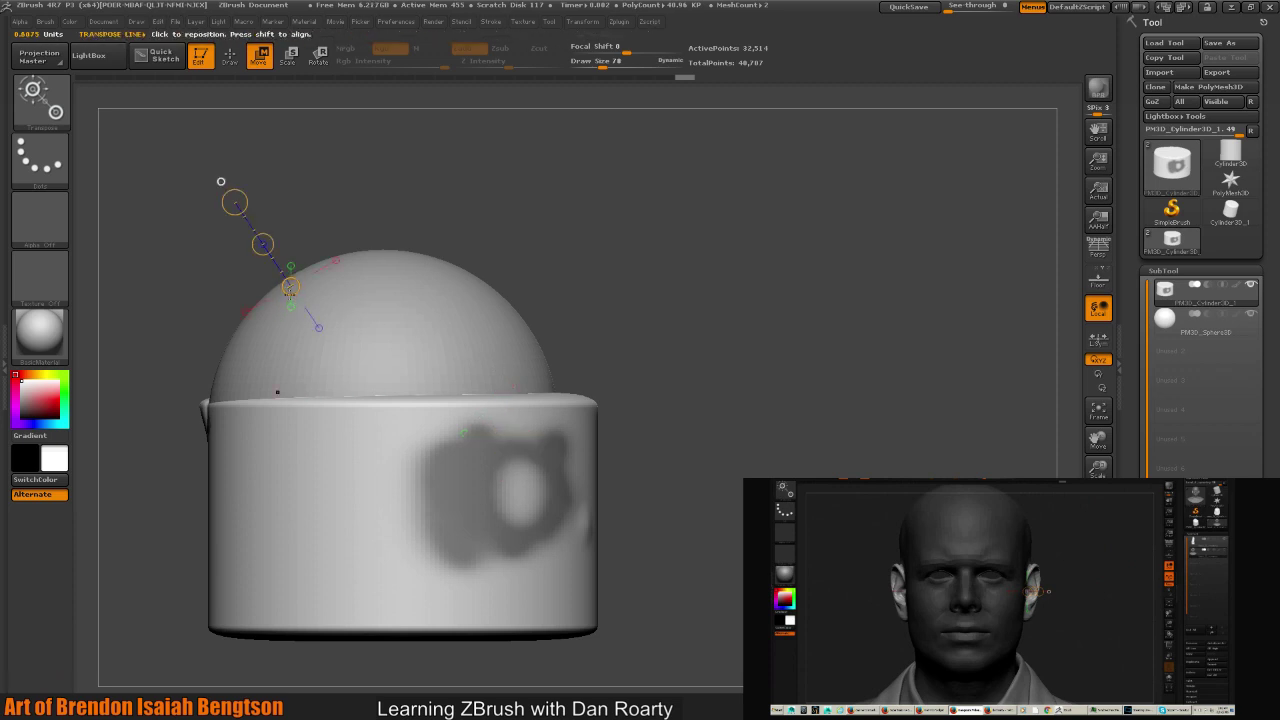
- Lay the transpose action line horizontally across the flower decal on the cylinder band
drag(516, 462, 674, 463)
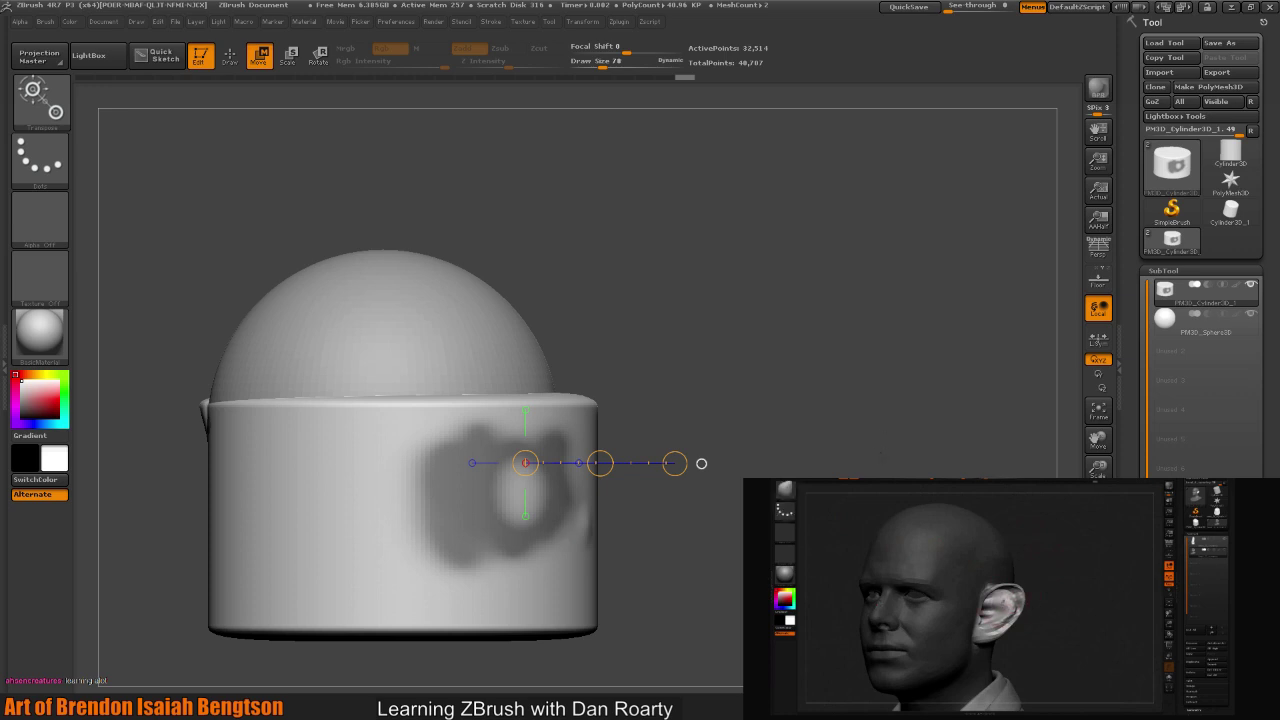
- Return to Draw mode, tilt the view toward the top, and load the ClayBuildup brush with a square alpha
key(q)
mouse_move(729, 466)
alt+mouse_down()
mouse_move(720, 457)
mouse_move(725, 504)
mouse_move(671, 463)
alt+mouse_up()
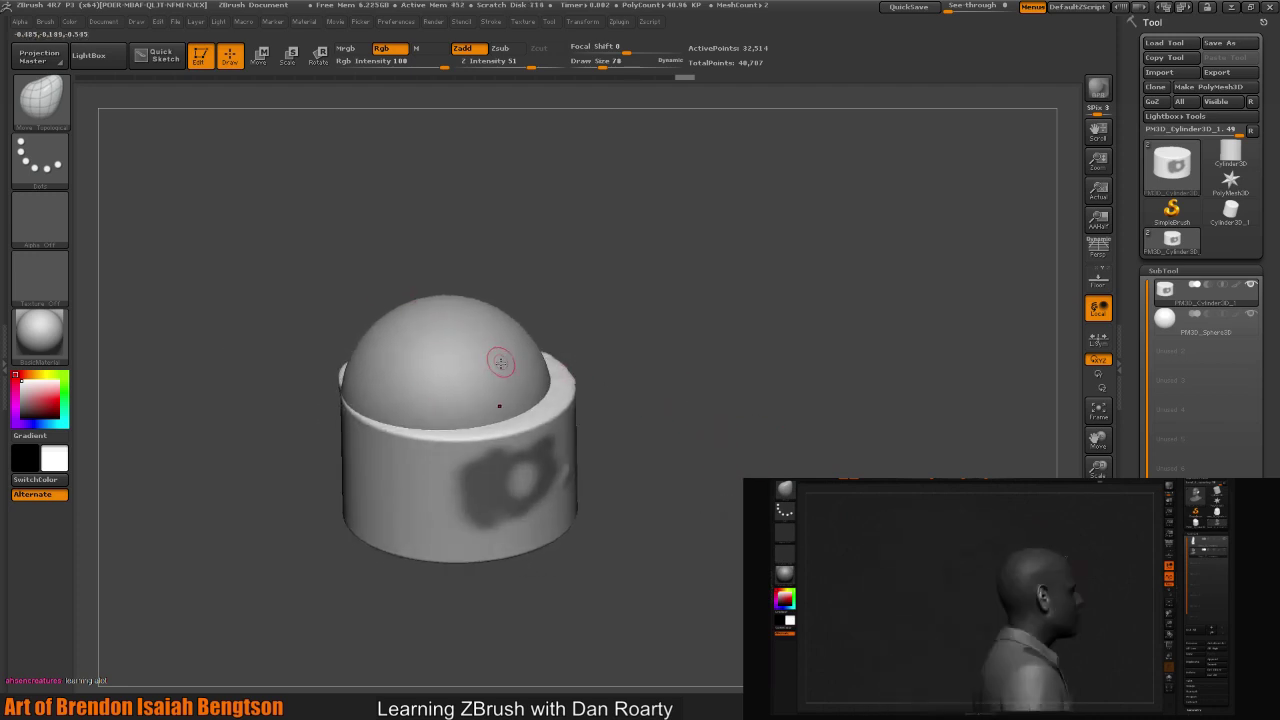
key(b)
key(c)
key(b)
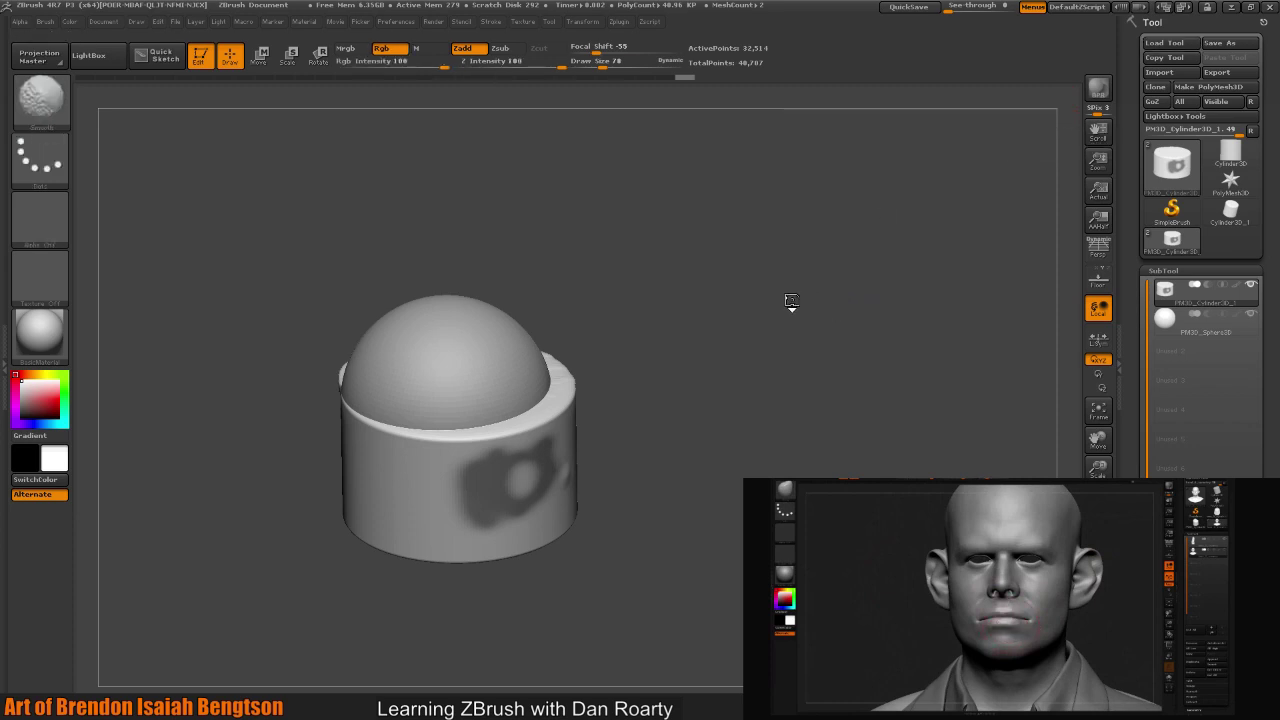
- Rotate the cylinder to a straight-on front view with its dark painted mark facing forward
shift+drag(789, 294, 790, 398)
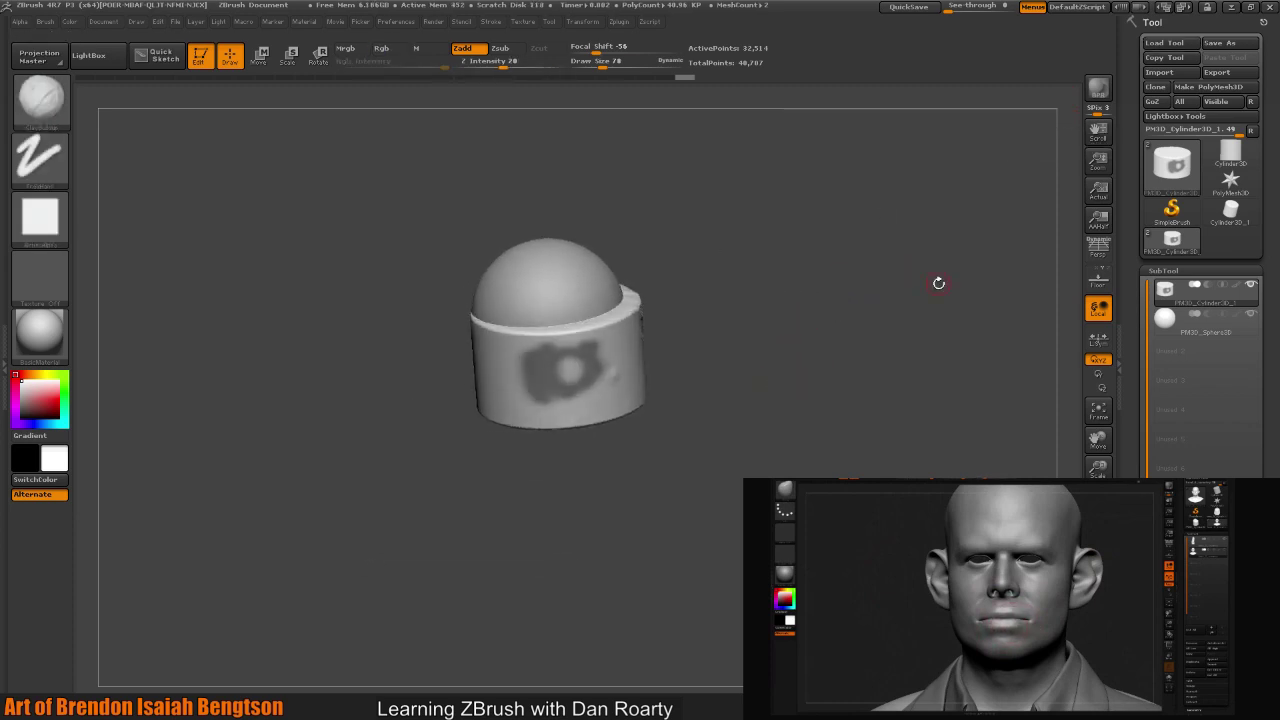
- Browse Load Tool to PROJECTS > Head and load InsomniacTest Head HI wLayers.ZTL
click(1163, 42)
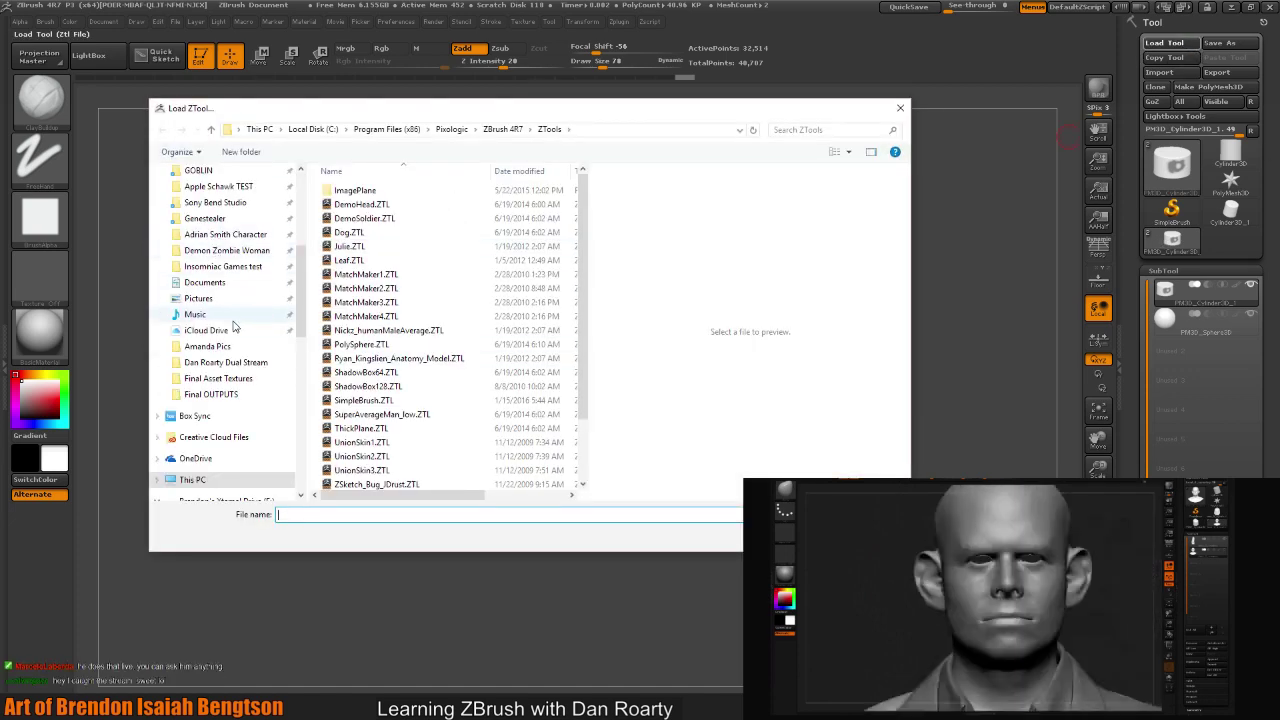
click(228, 267)
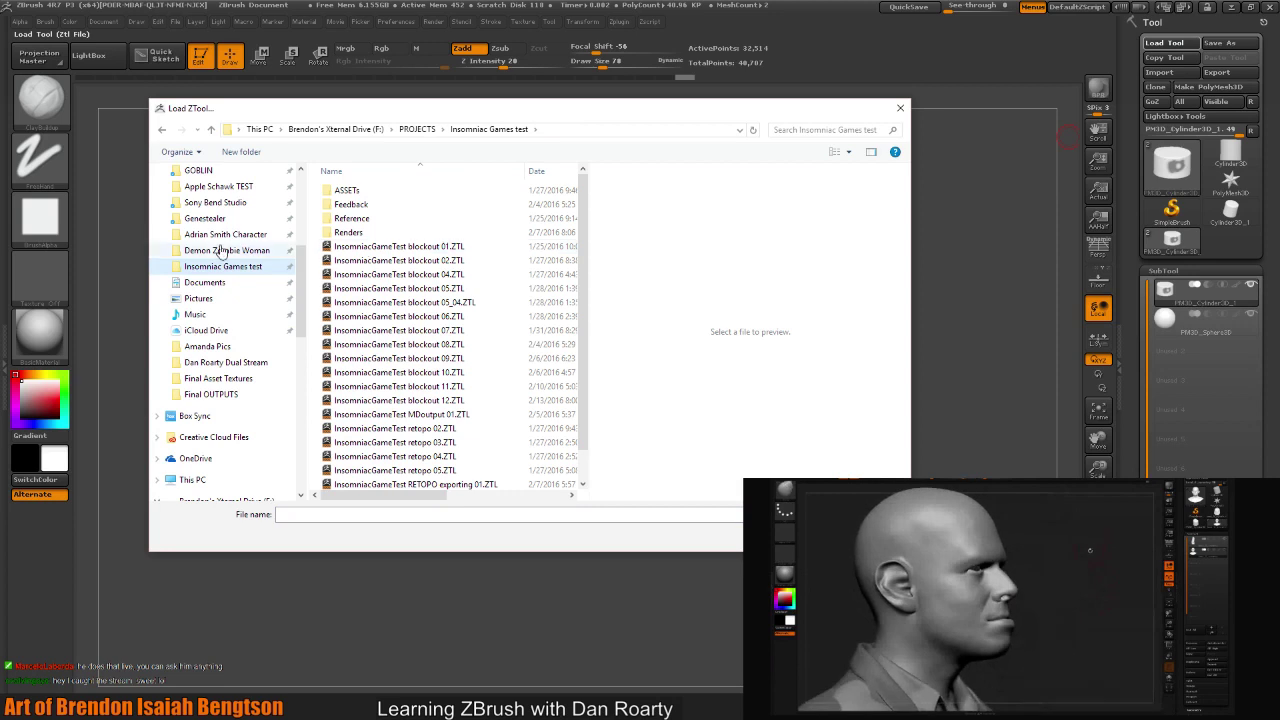
click(225, 234)
scroll(306, 294, up, 5)
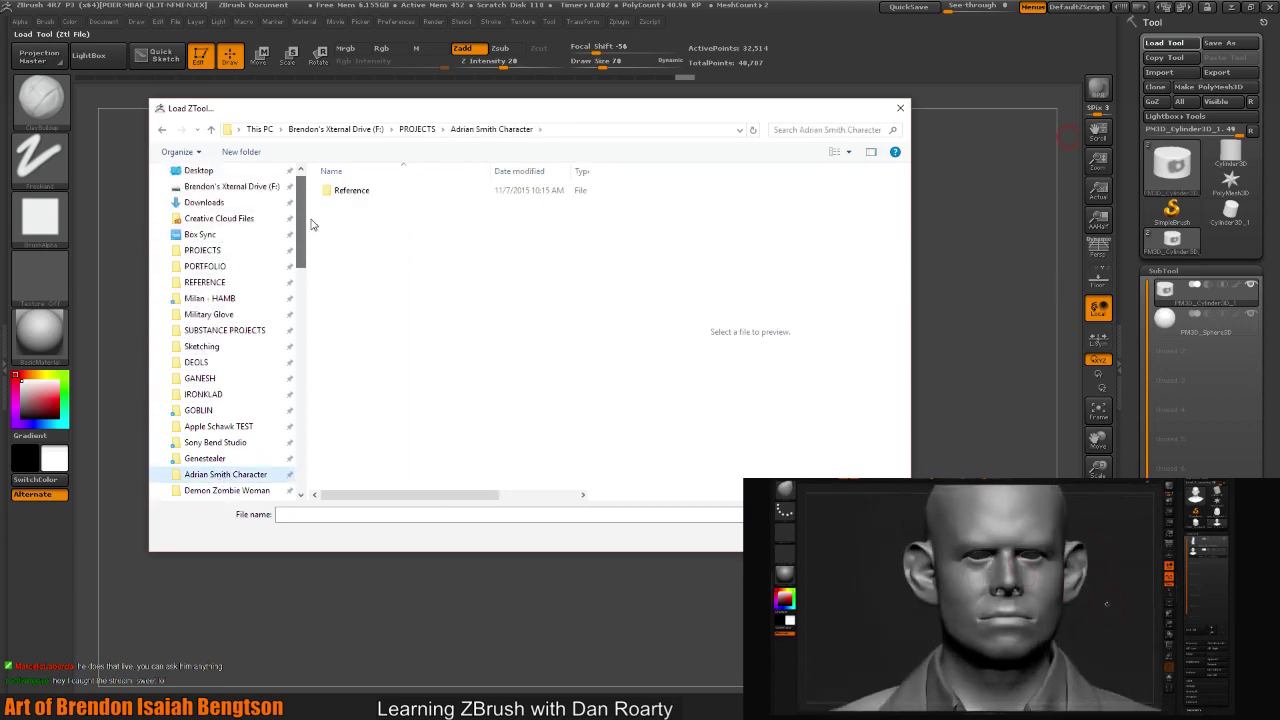
click(204, 272)
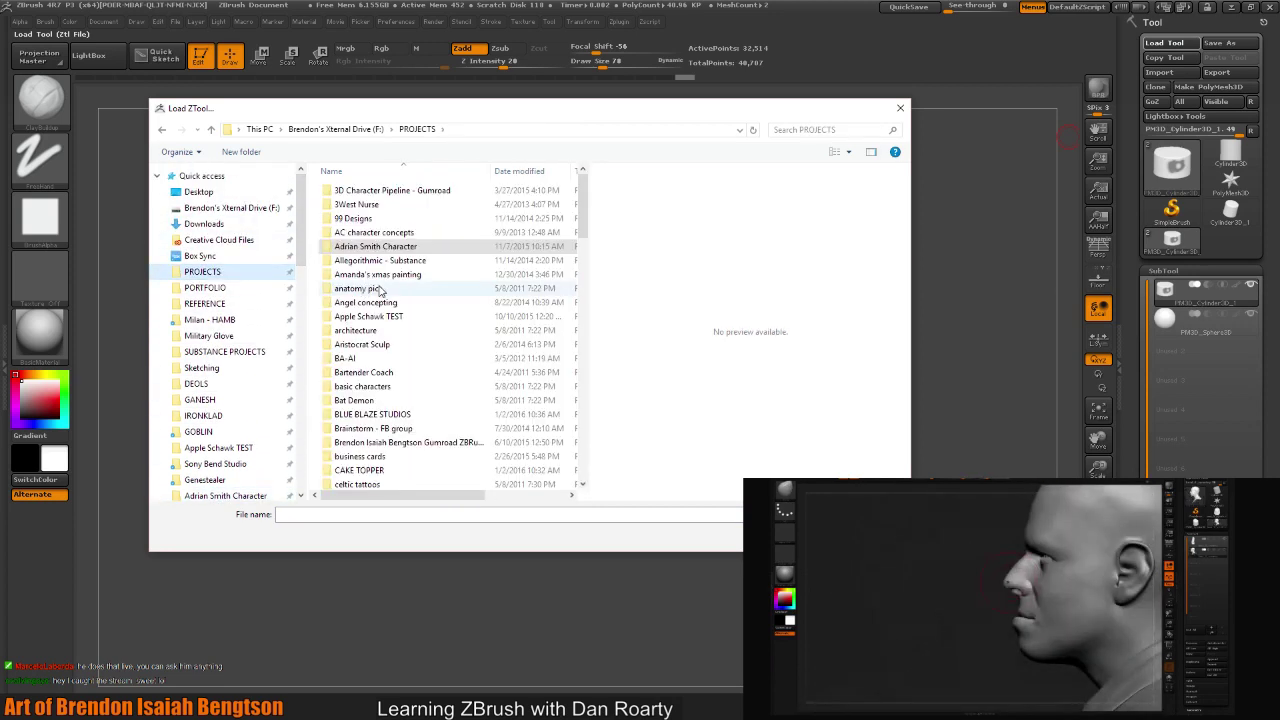
scroll(420, 355, down, 12)
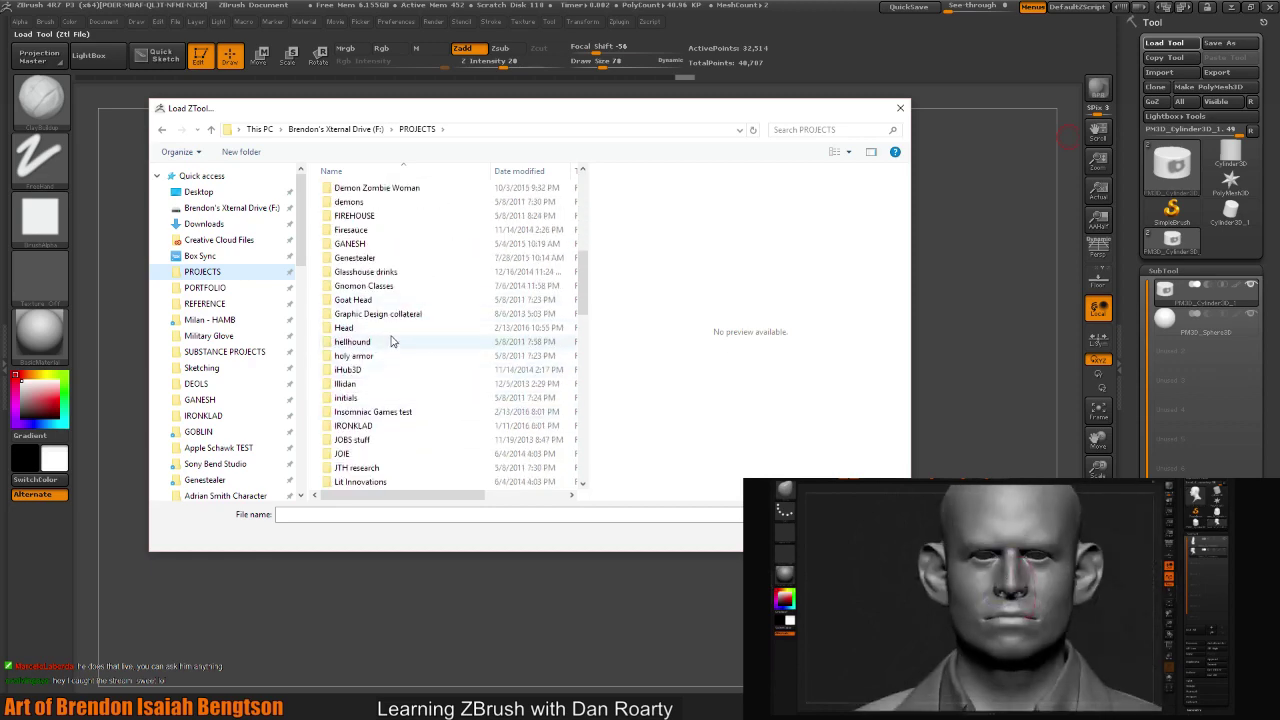
double_click(342, 327)
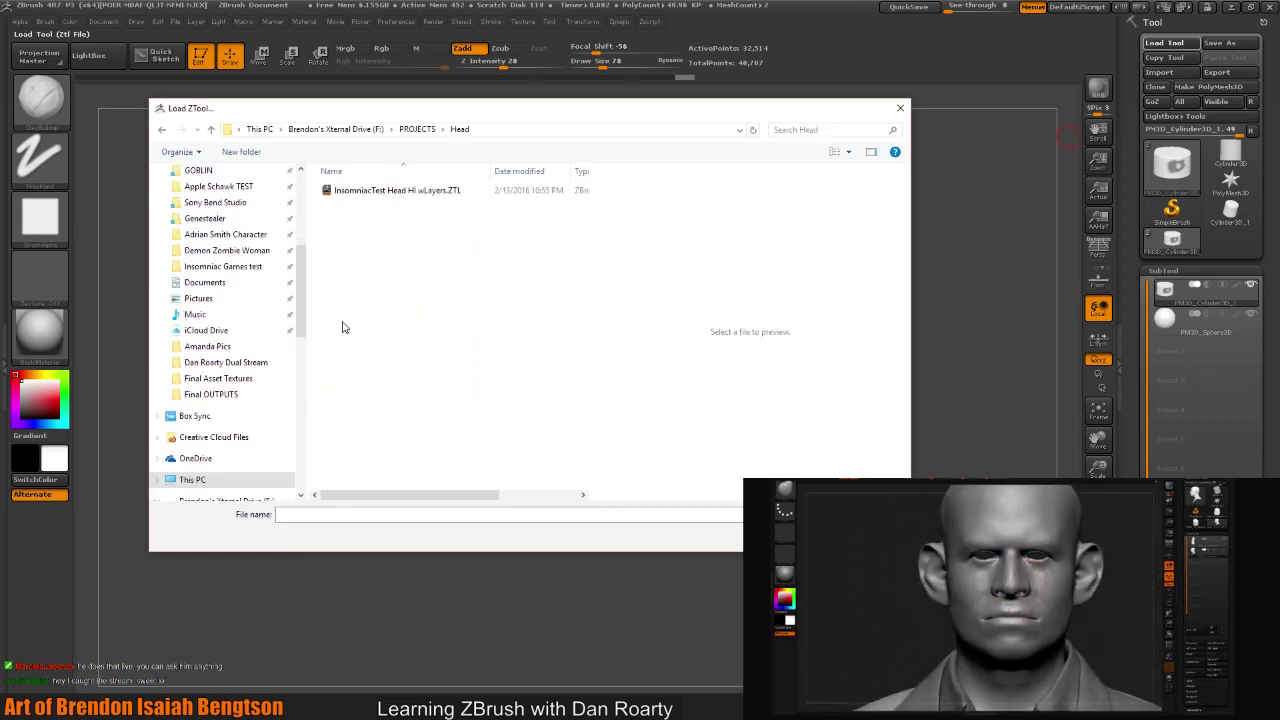
double_click(343, 191)
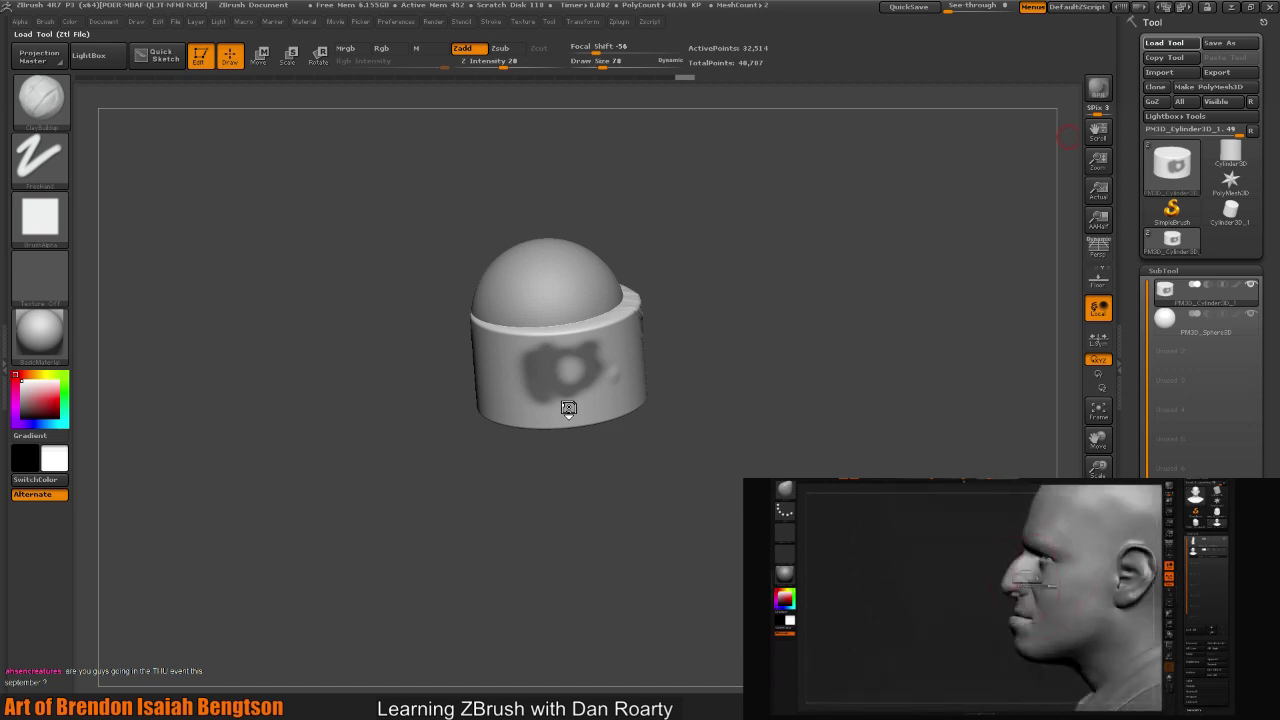
- Place the InsomniacTest head on the canvas in Edit mode and frame it with F
drag(748, 280, 704, 489)
key(ctrl+z)
key(ctrl+shift+z)
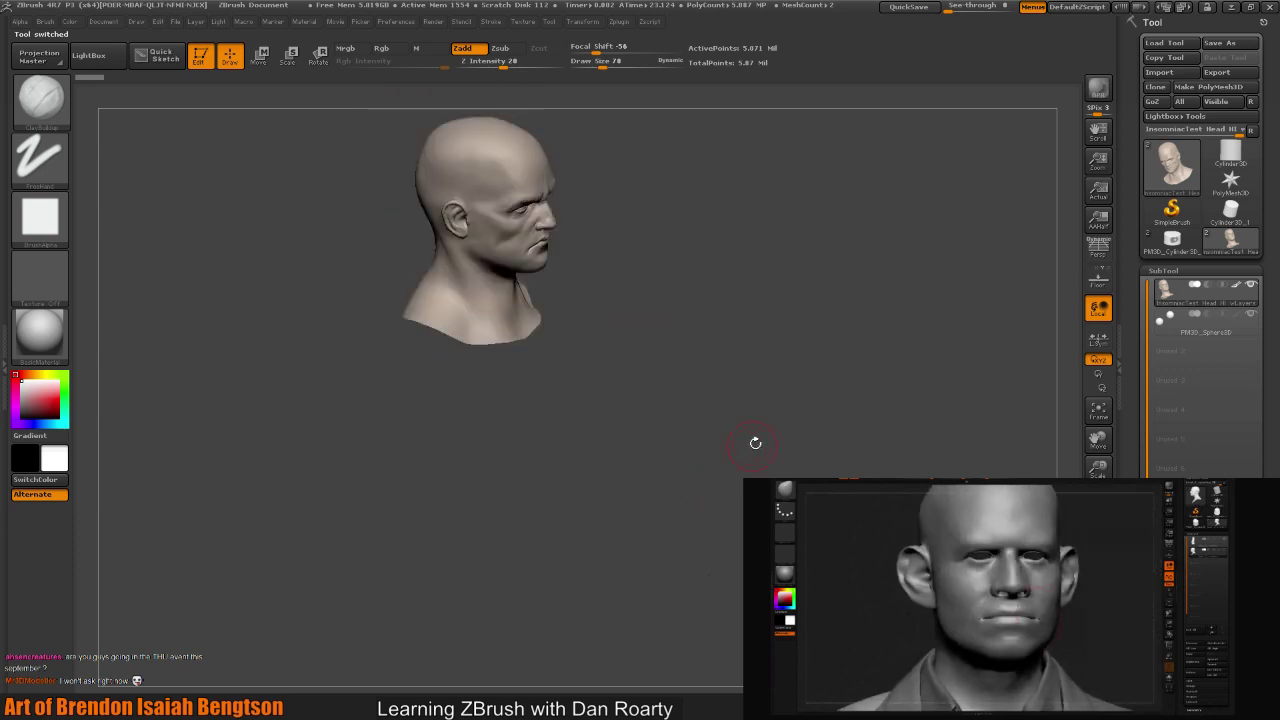
key(f)
- Rotate and zoom the head so it faces left at a sculptable size
mouse_move(820, 462)
mouse_down()
mouse_move(883, 469)
mouse_move(804, 456)
mouse_move(923, 427)
mouse_up()
click(1143, 279)
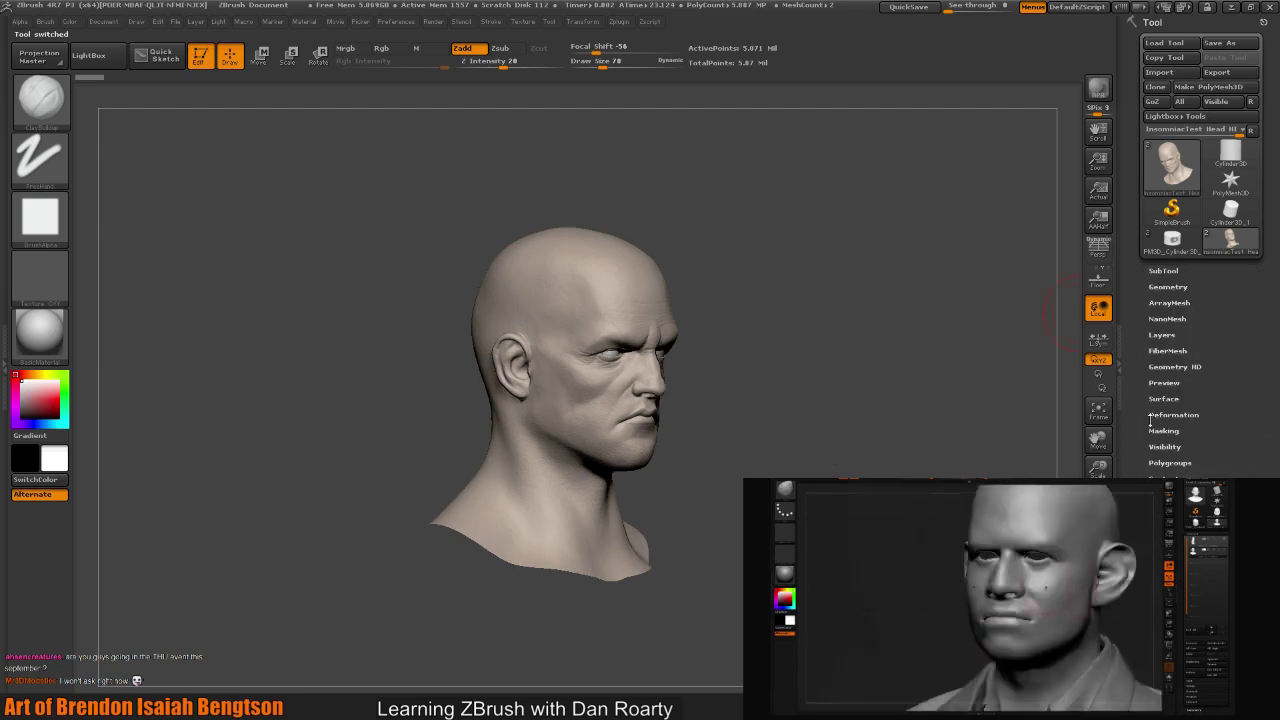
drag(960, 420, 878, 366)
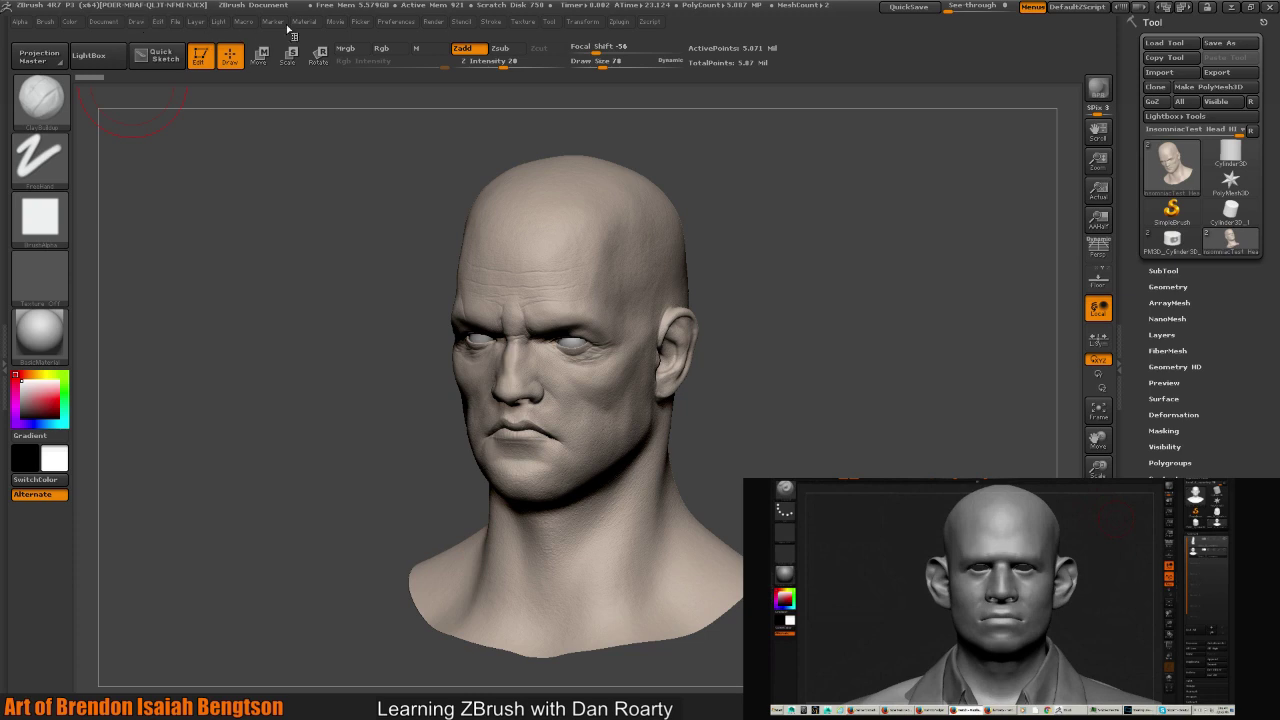
- In Stroke > Lazy Mouse, raise LazyRadius from 11 to 15
click(492, 22)
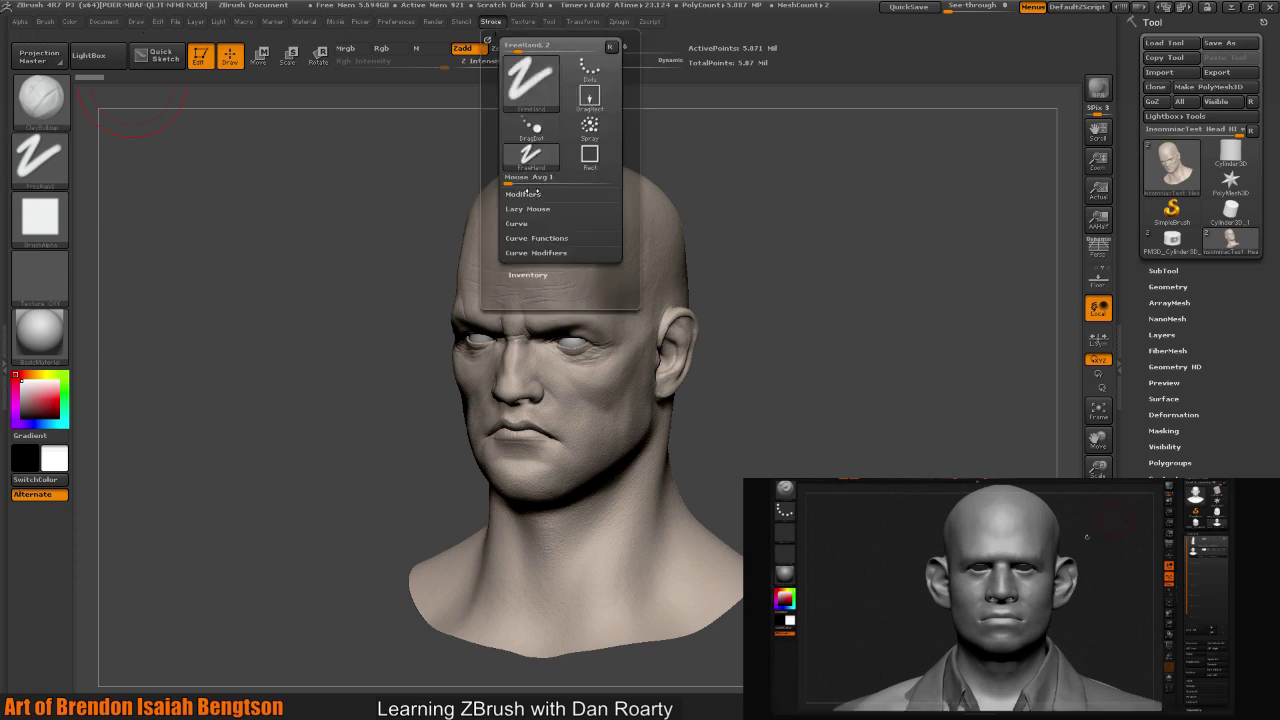
click(491, 22)
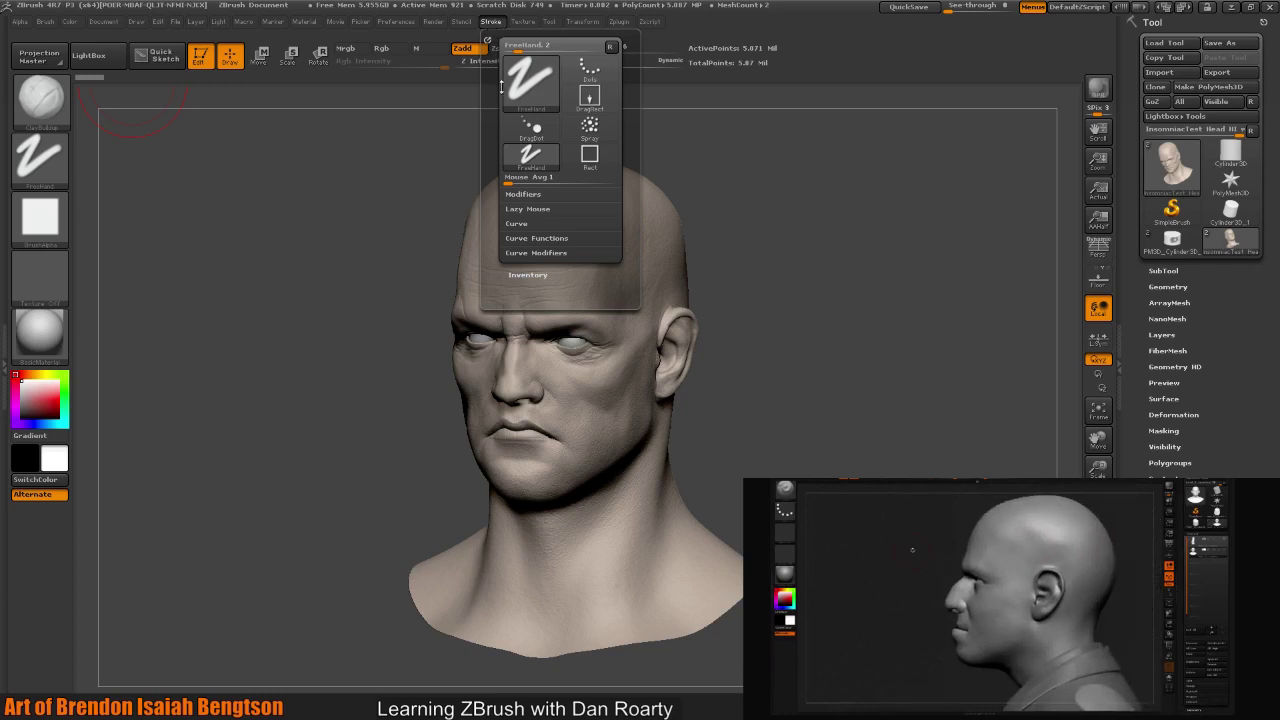
click(527, 209)
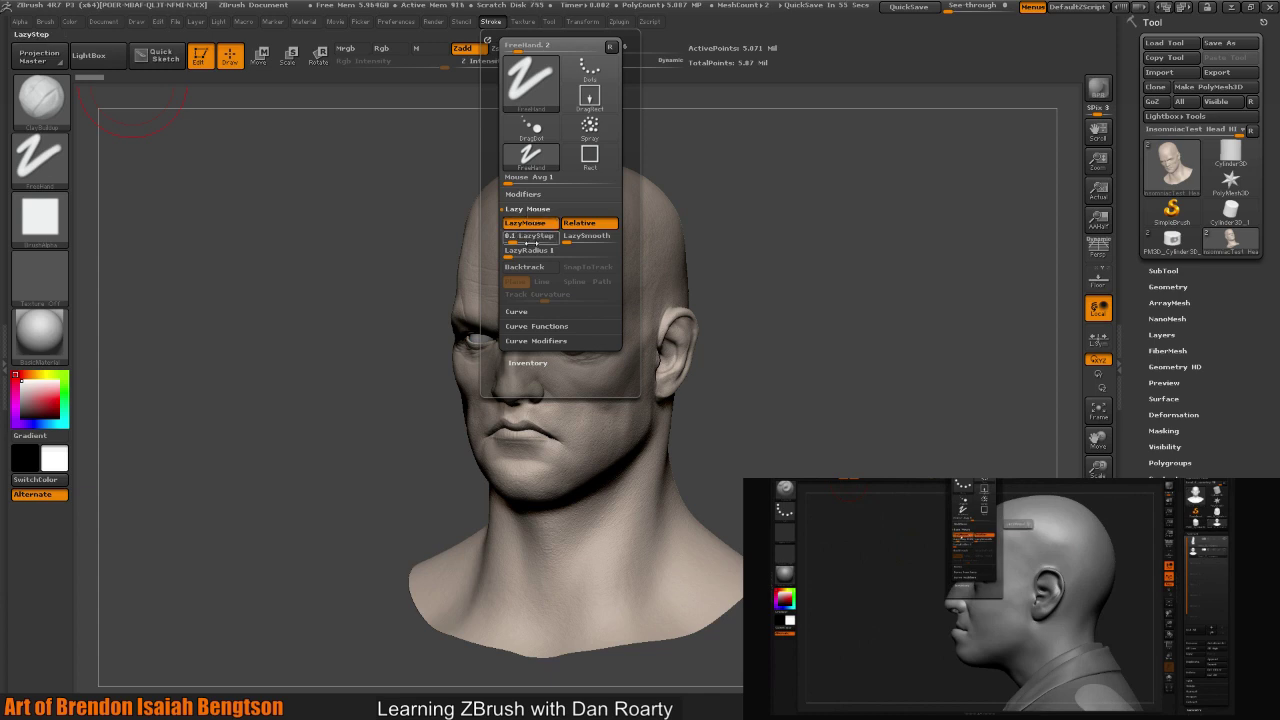
drag(540, 252, 561, 254)
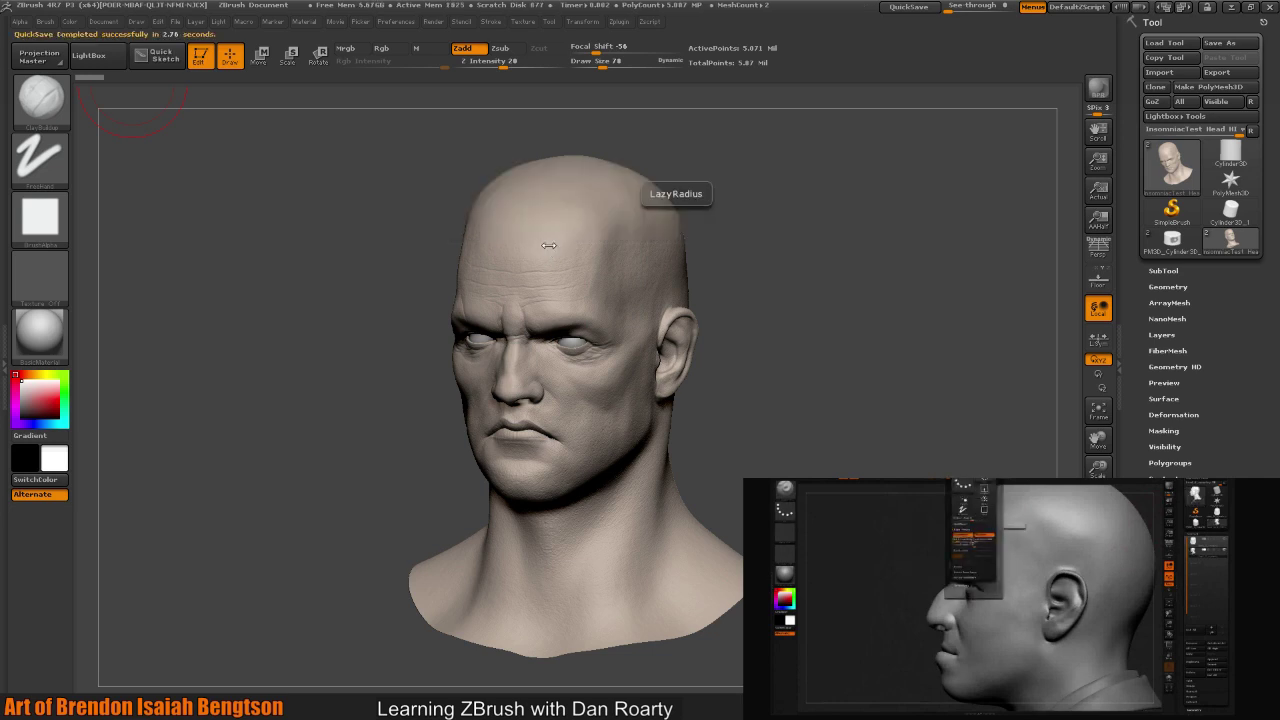
key(ctrl+n)
key(ctrl+z)
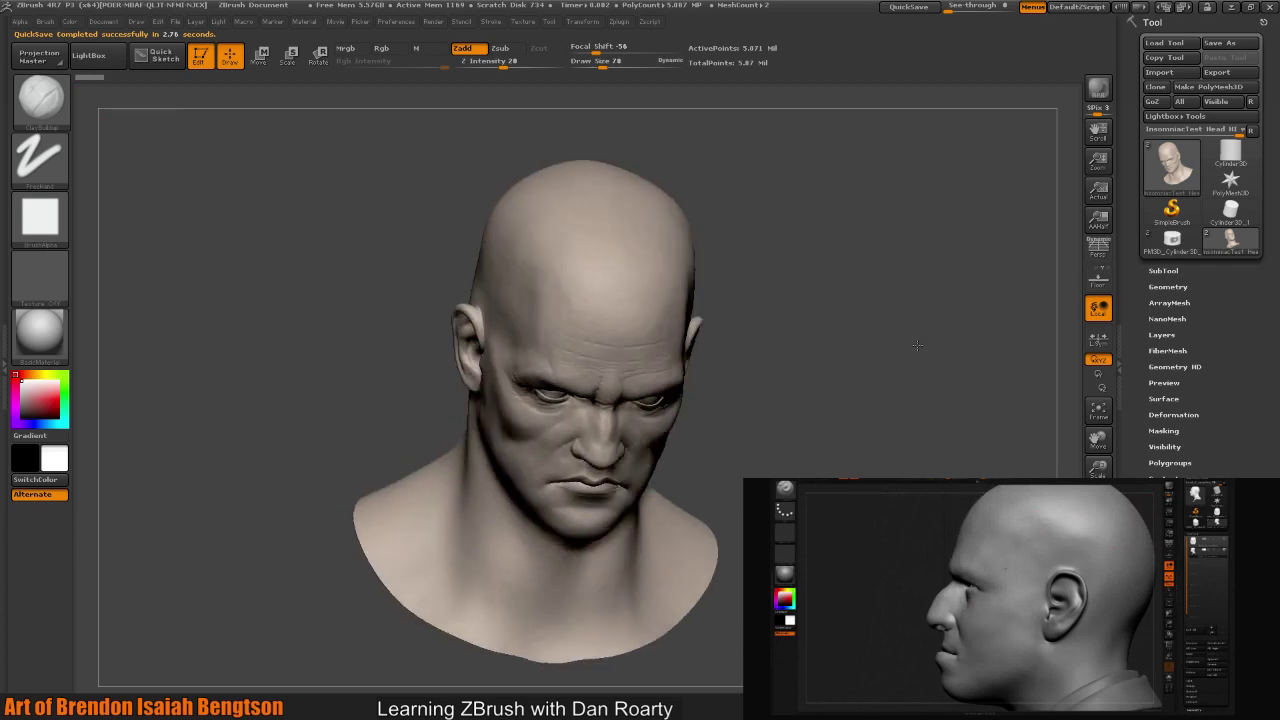
drag(917, 345, 998, 360)
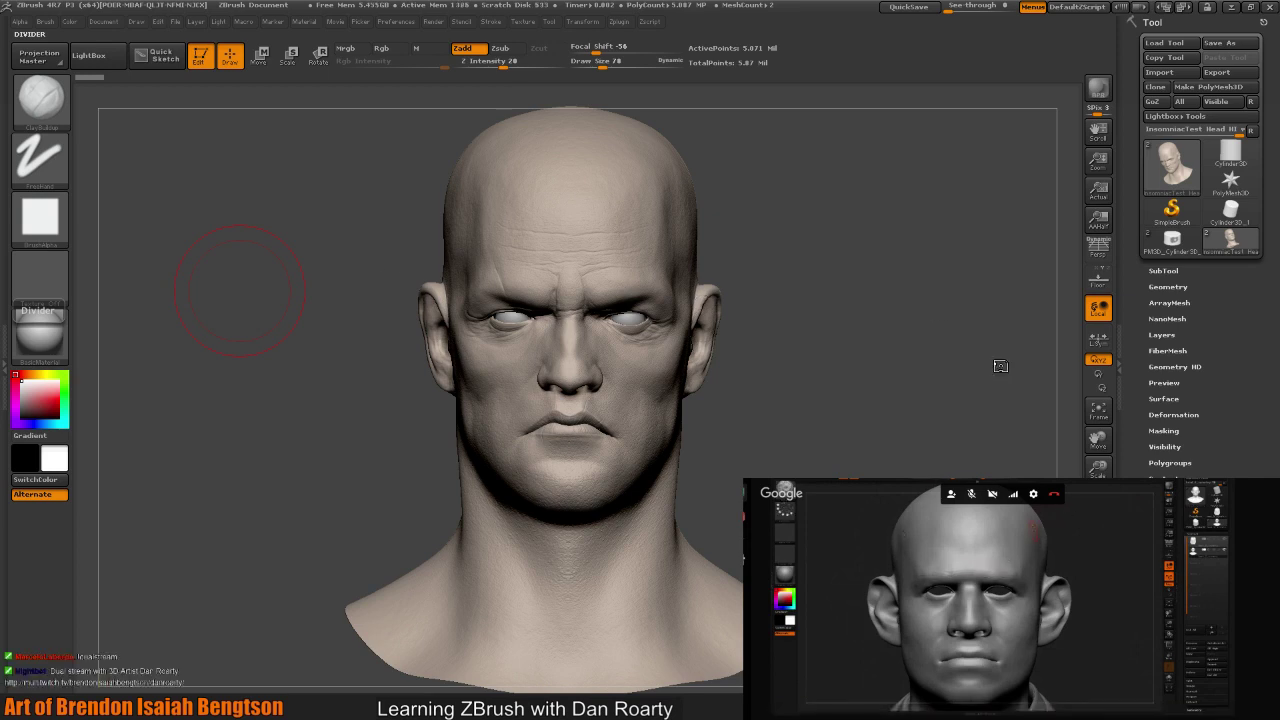
drag(1000, 365, 895, 412)
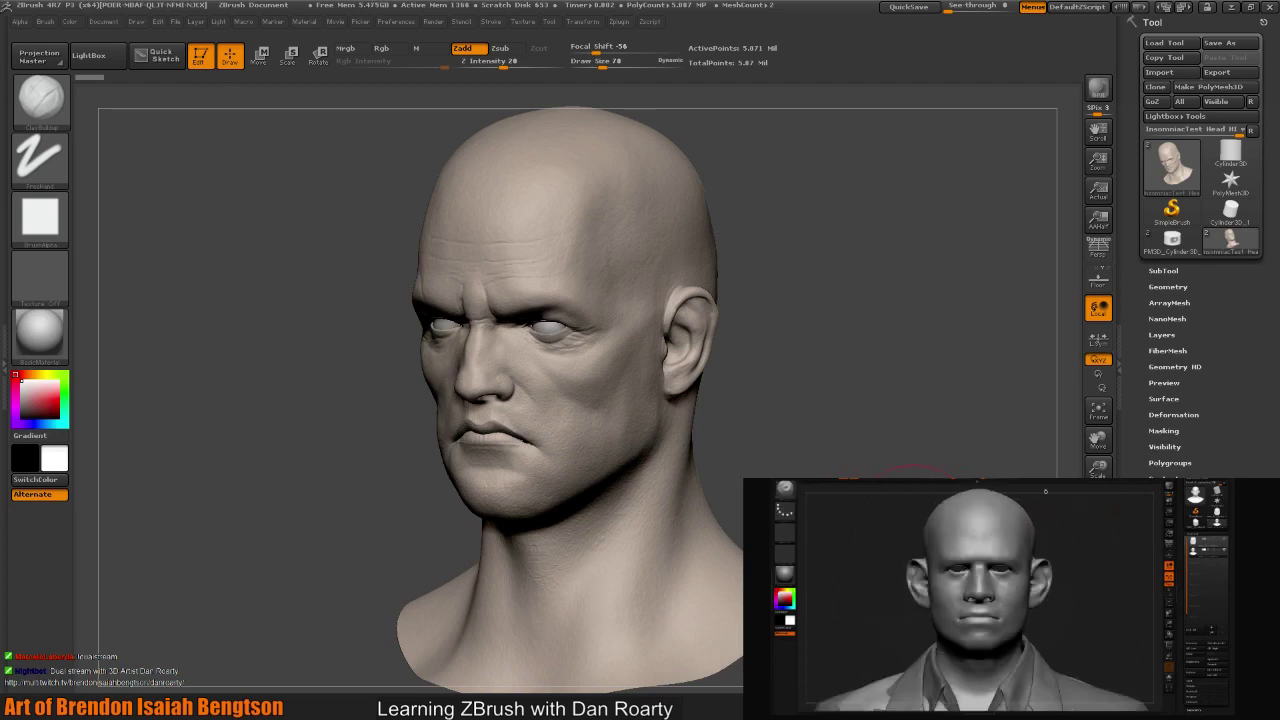
mouse_move(900, 500)
mouse_down()
mouse_move(780, 505)
mouse_move(790, 545)
mouse_up()
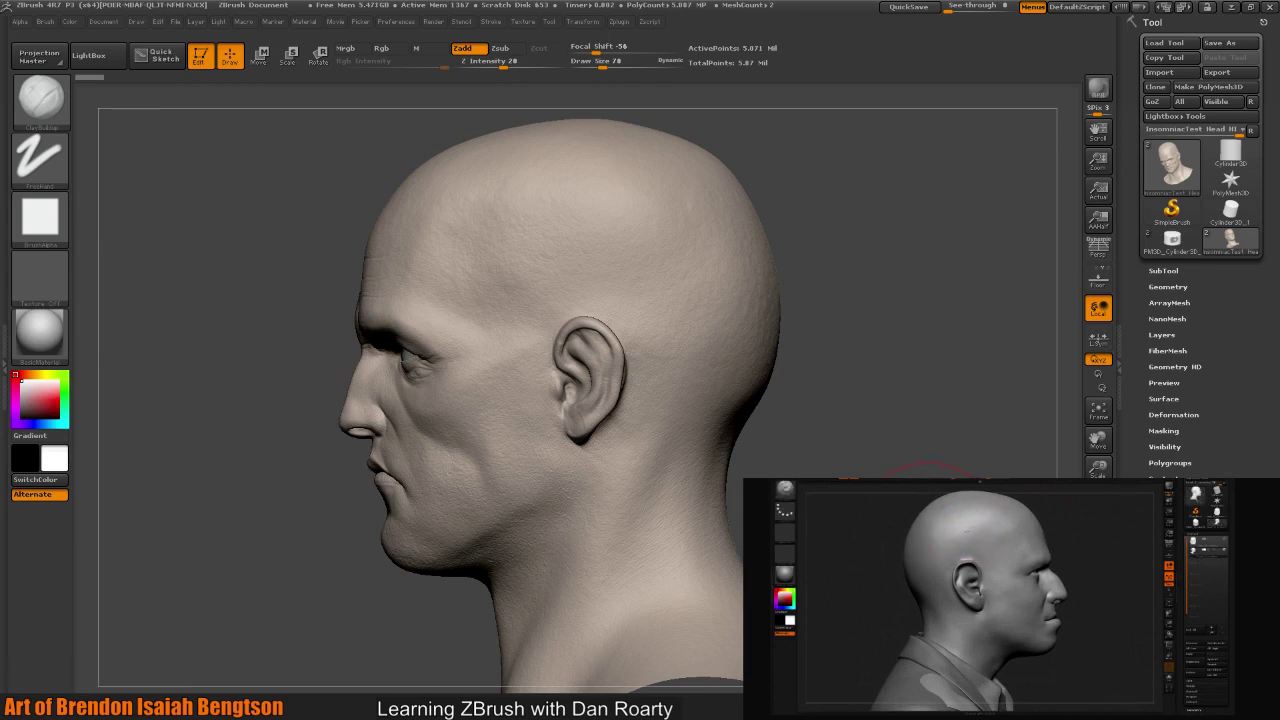
key(space)
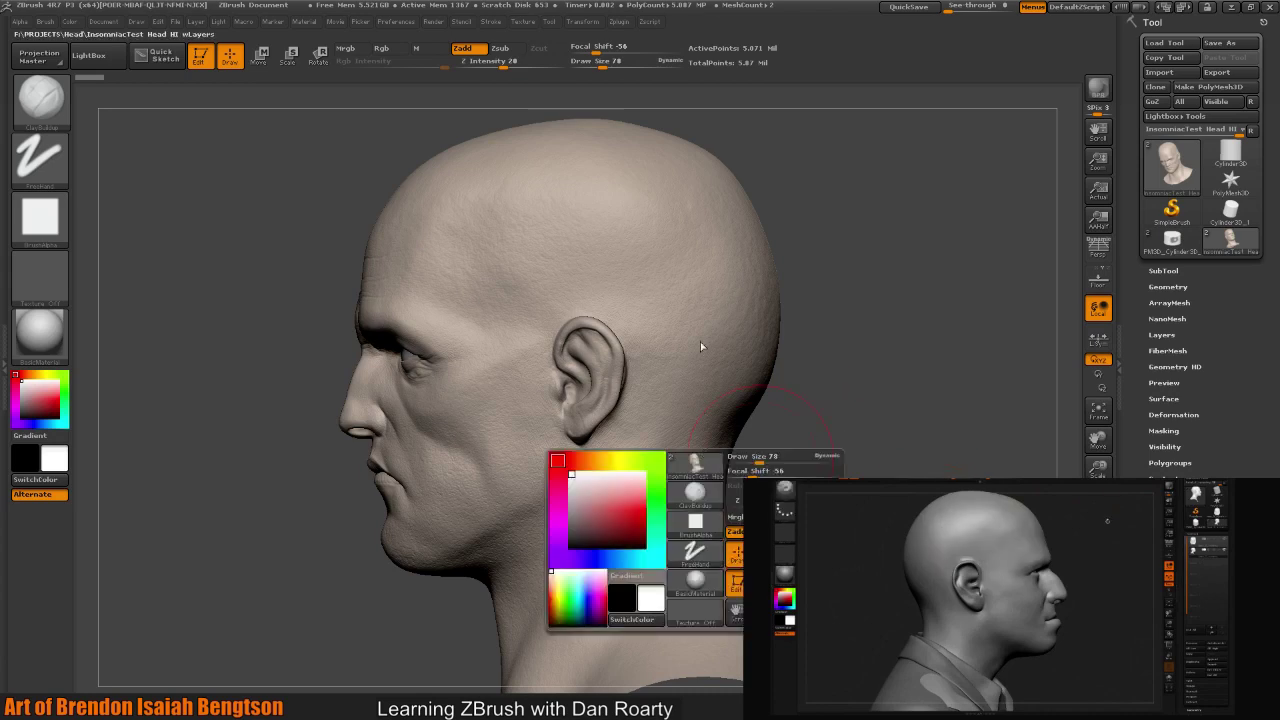
- Lower the head to subdivision level 4 in Tool > Geometry
click(1163, 271)
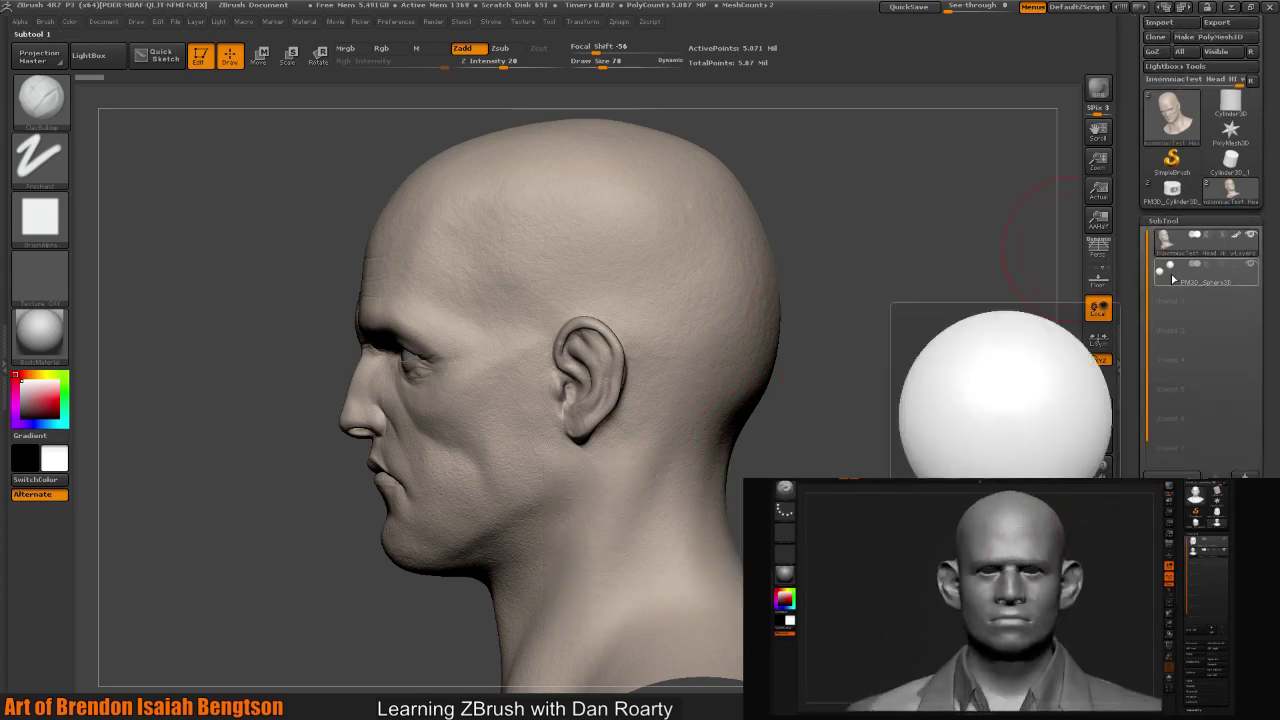
click(1163, 220)
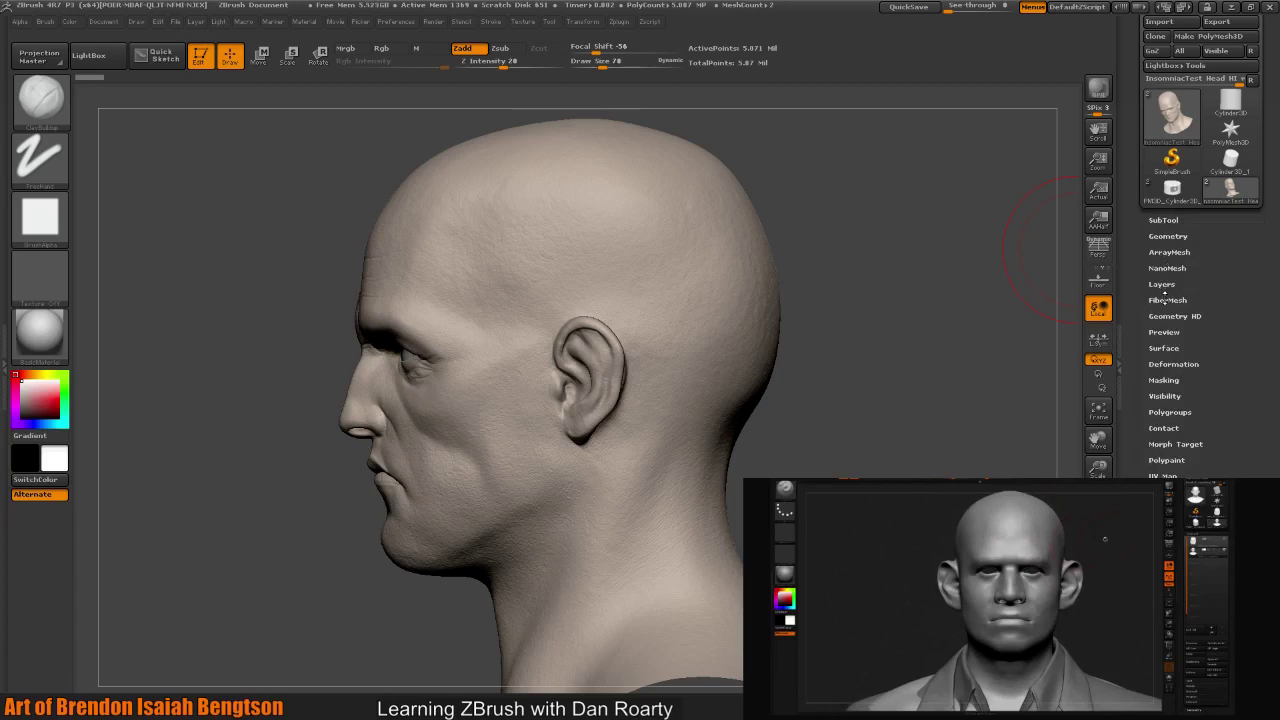
click(1167, 236)
drag(1178, 264, 1163, 264)
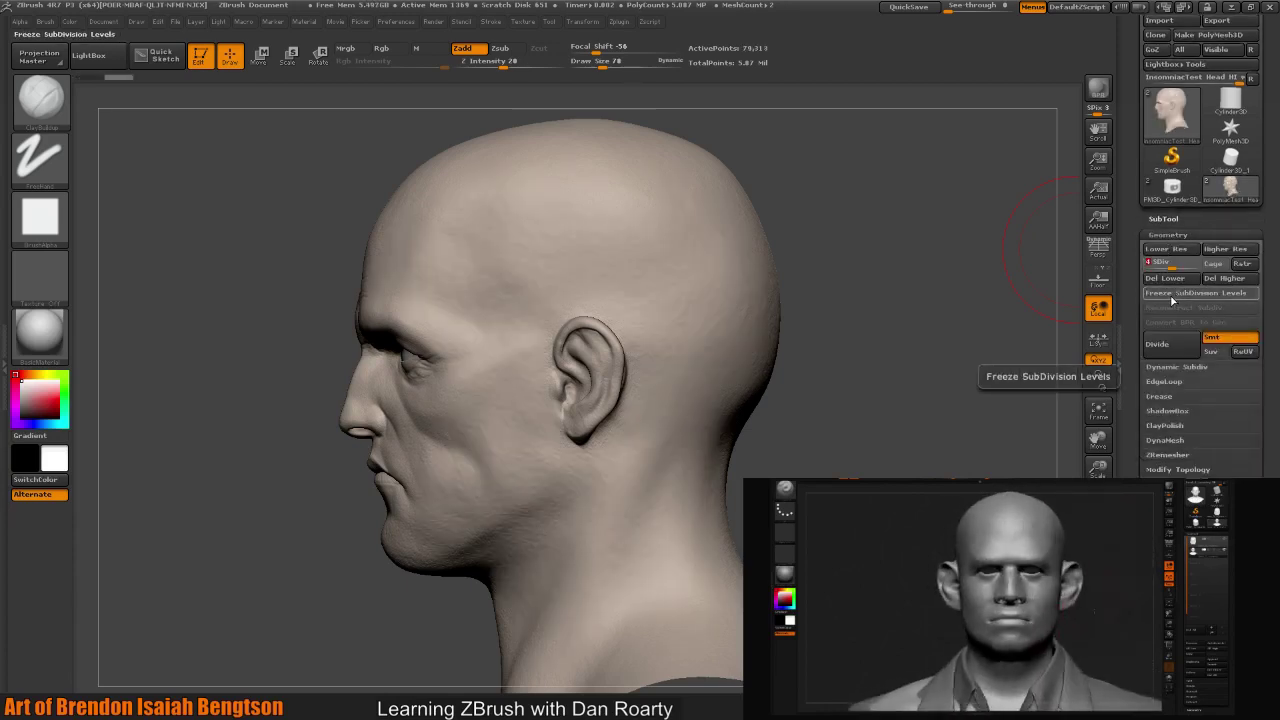
- Bring up Tool > Layers to bake the sculpt layers, and turn the head to a three-quarter view
click(1167, 234)
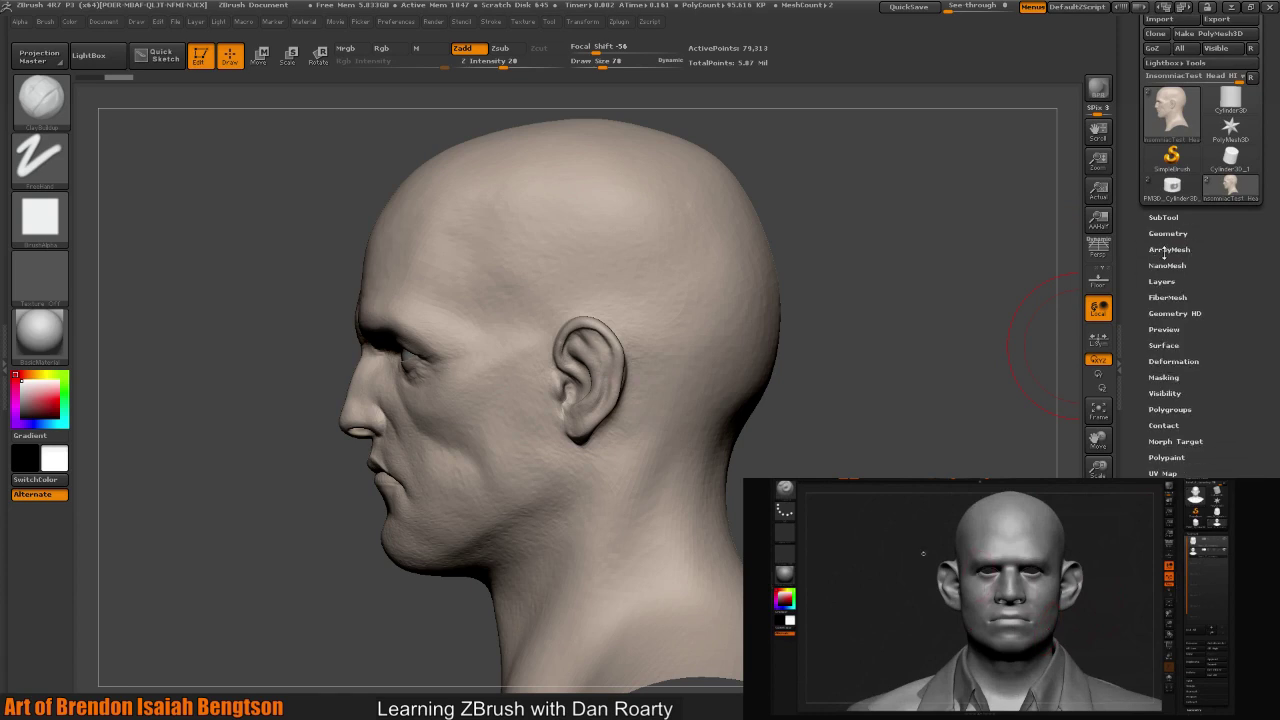
click(1162, 281)
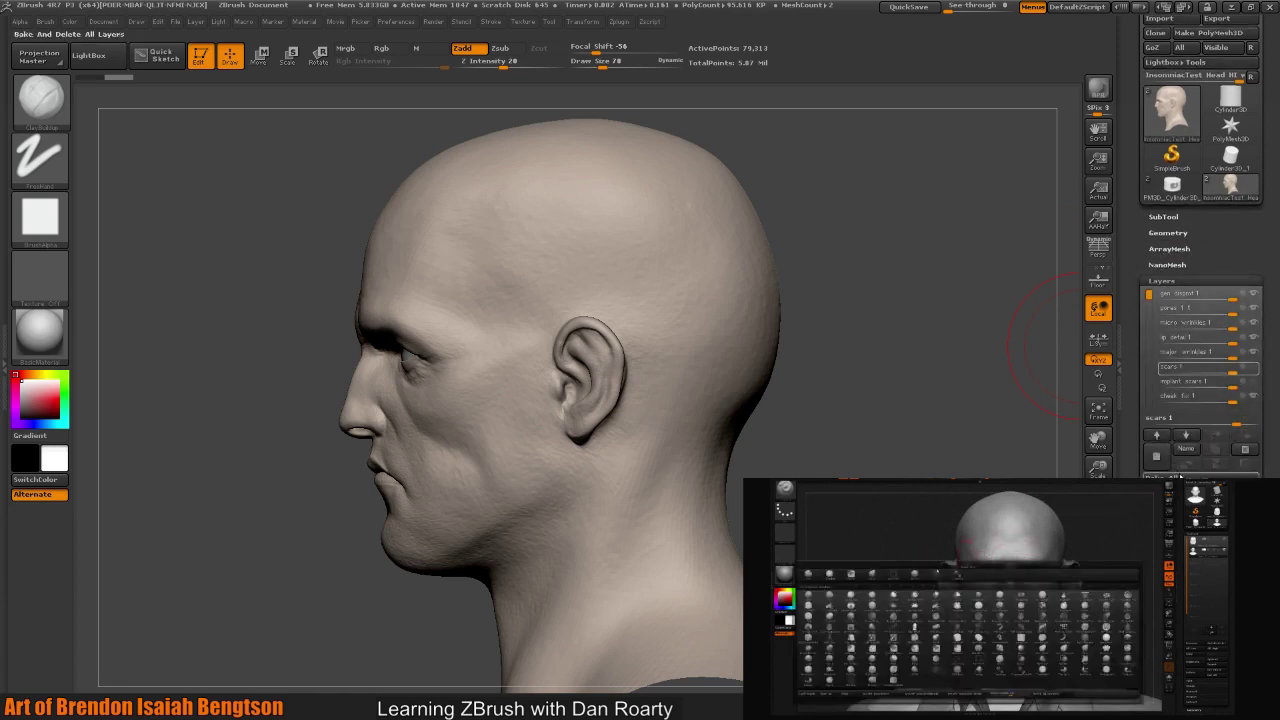
drag(949, 423, 966, 423)
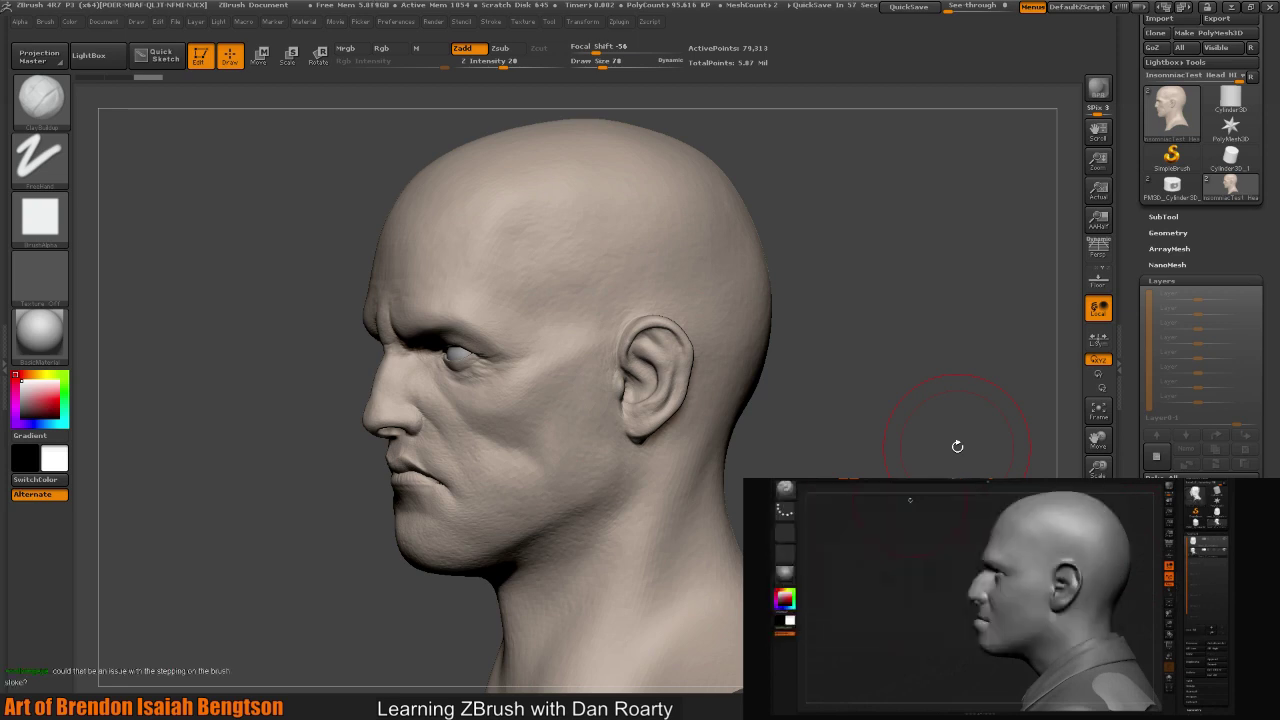
- Set Focal Shift 0 and Draw Size 10, then carve a test crease from temple toward cheek
key(space)
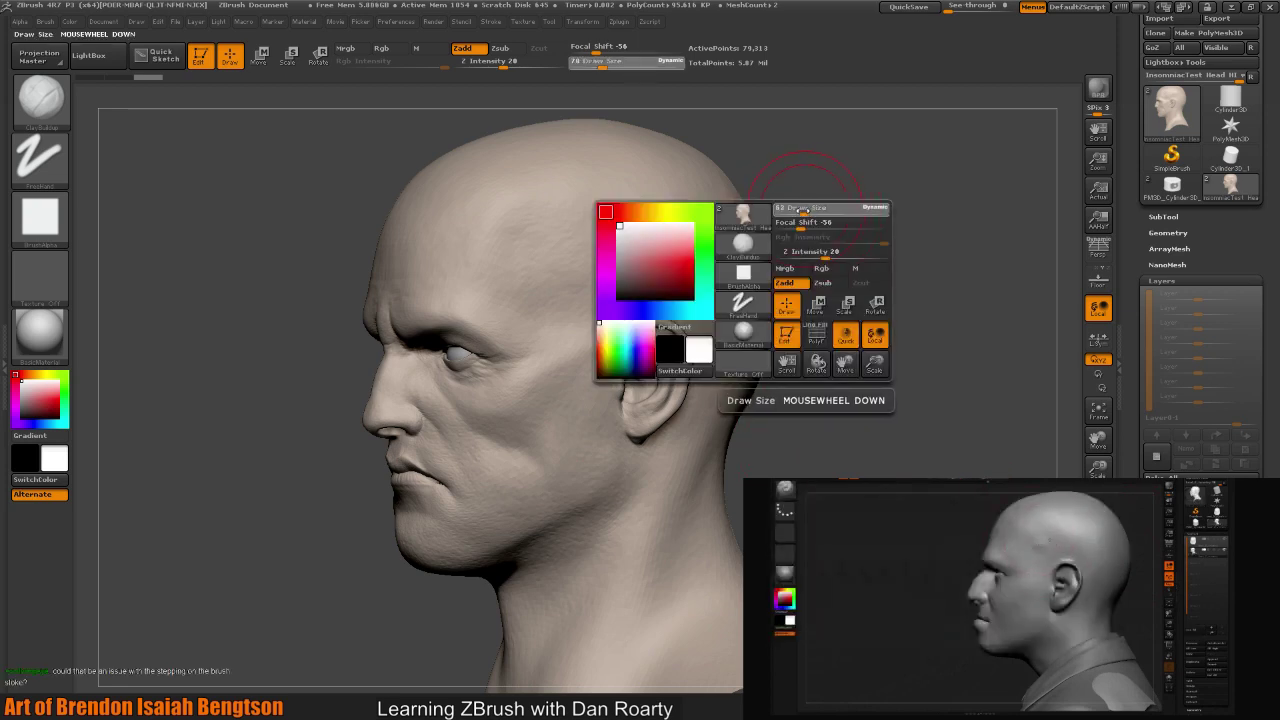
mouse_move(820, 222)
mouse_down()
mouse_move(848, 223)
mouse_move(803, 202)
mouse_move(905, 310)
mouse_move(934, 283)
mouse_move(898, 307)
mouse_up()
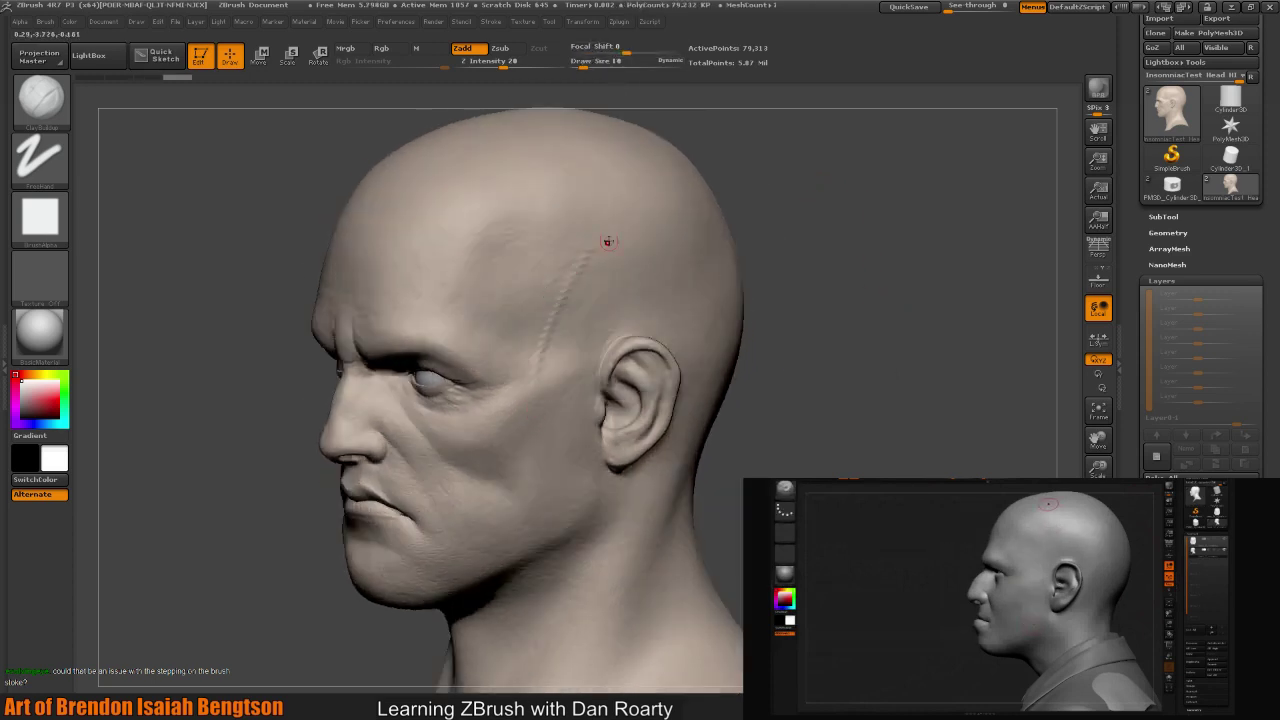
mouse_move(603, 246)
mouse_down()
mouse_move(547, 389)
mouse_move(524, 545)
mouse_up()
- Switch back to the ClayBuildup brush, undo the test crease, and check the stroke type
key(b)
key(m)
key(t)
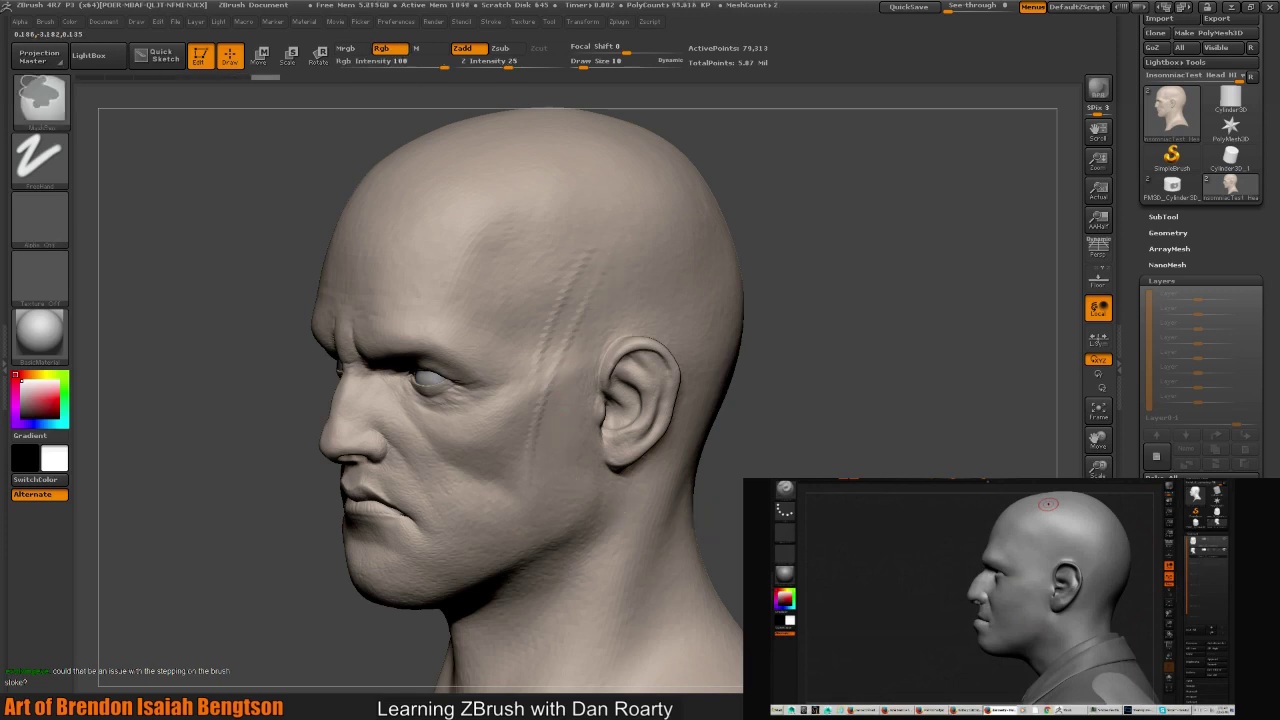
key(b)
key(s)
key(t)
key(ctrl+z)
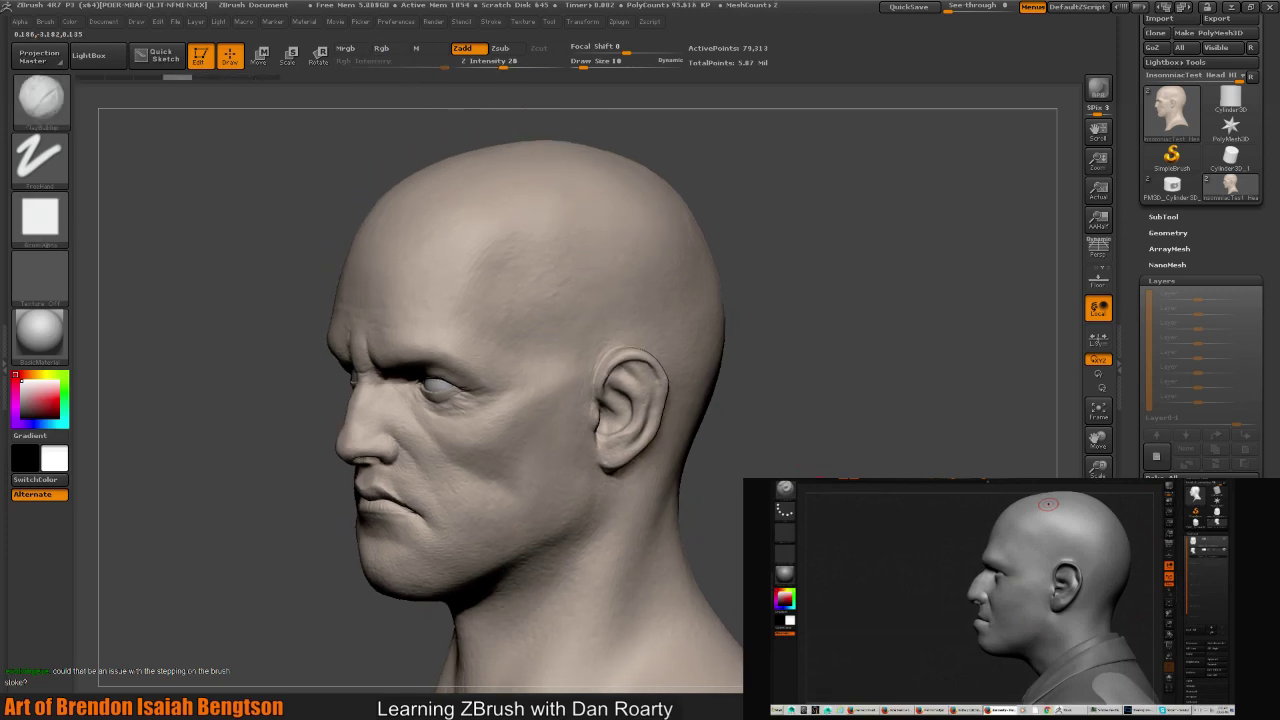
key(ctrl+z)
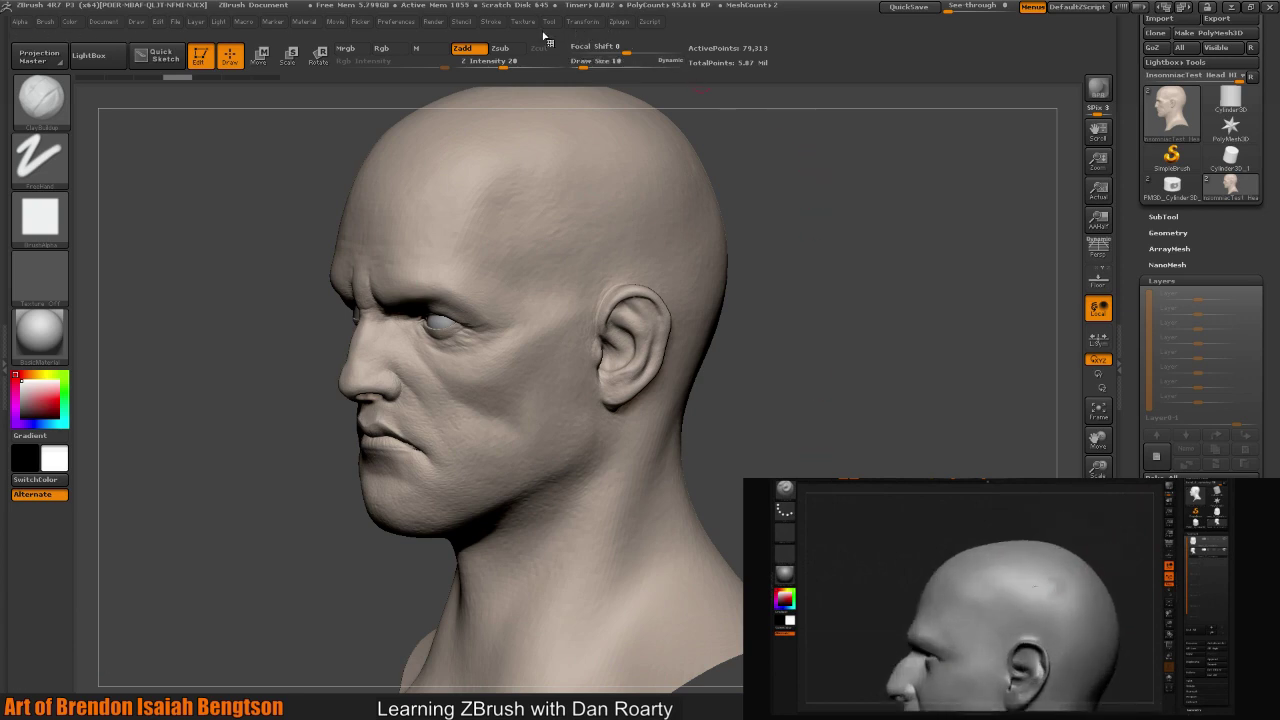
click(489, 22)
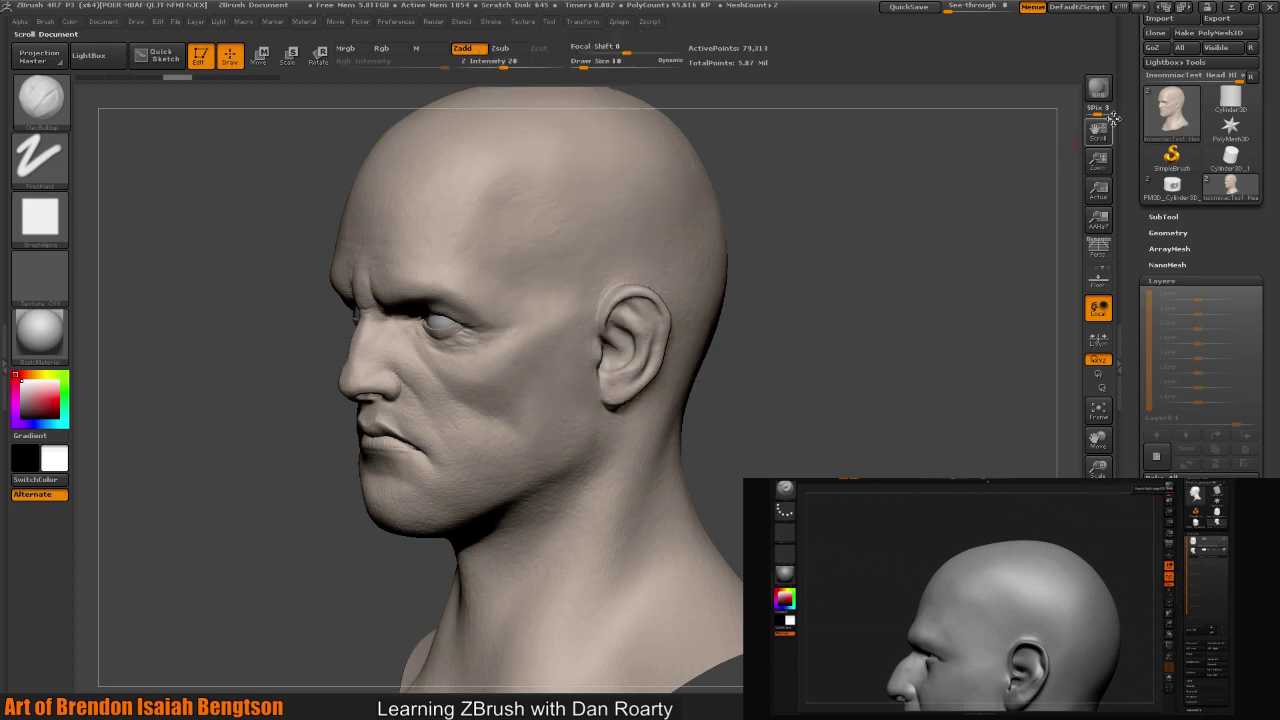
- Save the head as the ZTool 'InsomniacTest Head HI wLayers', keeping the existing file name
scroll(1190, 150, up, 1)
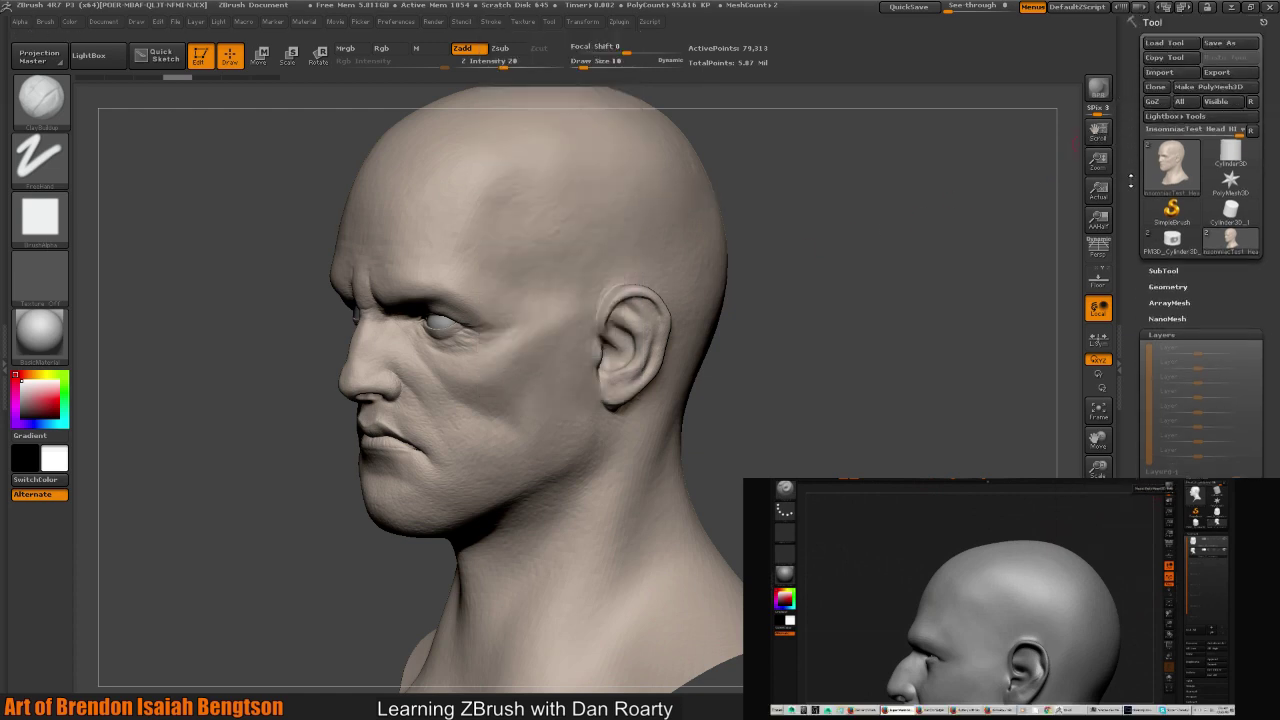
click(1217, 44)
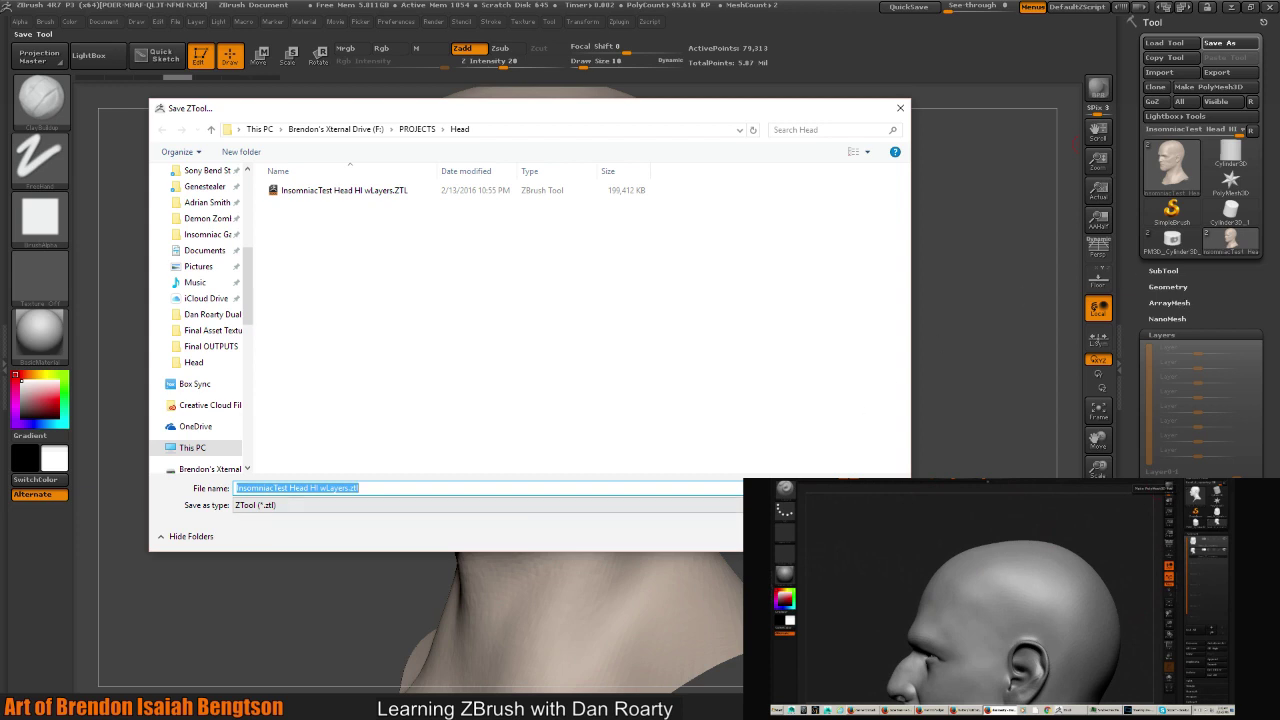
key(Return)
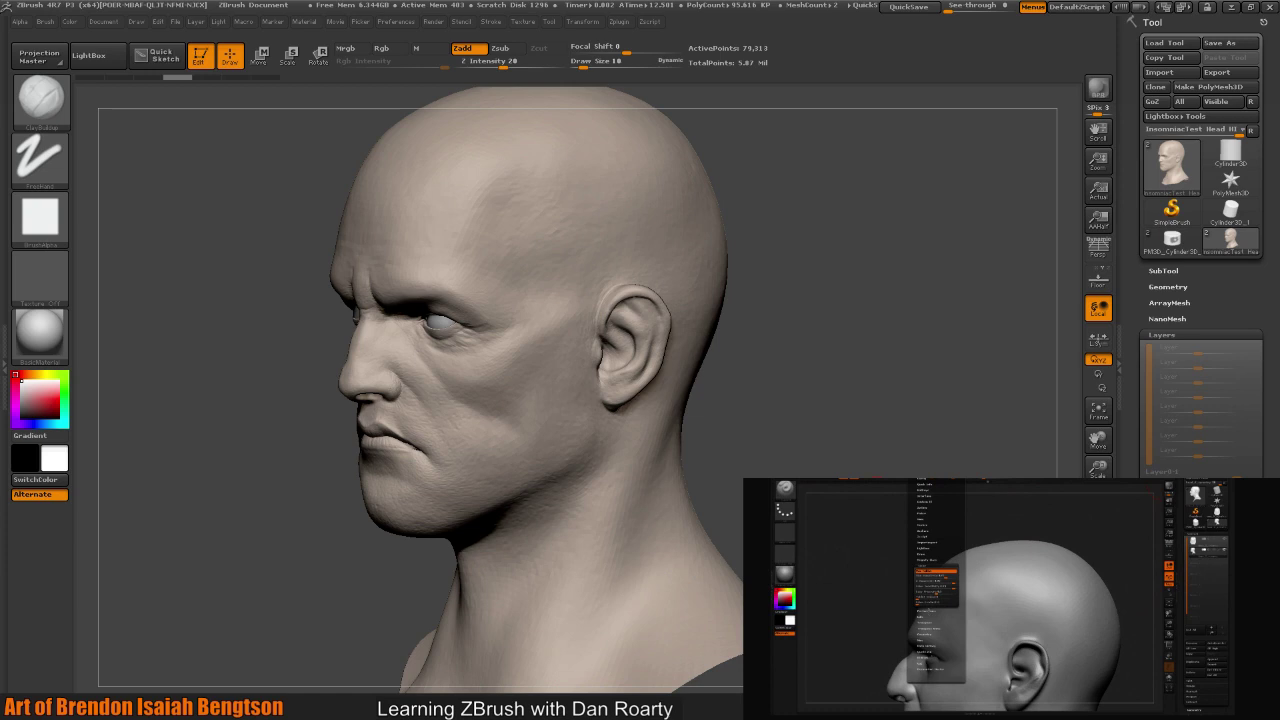
- Display the Brush palette's Tablet Pressure settings for Size, Z Intensity and RGB Intensity
click(396, 21)
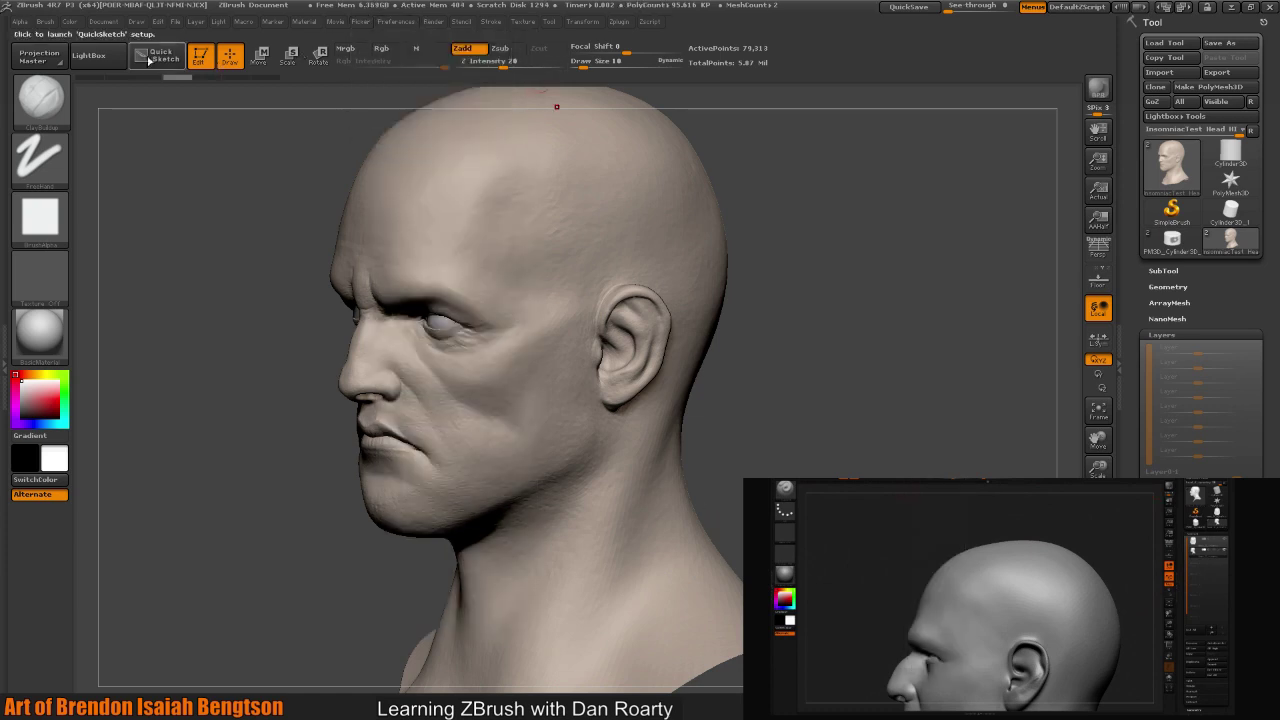
click(47, 22)
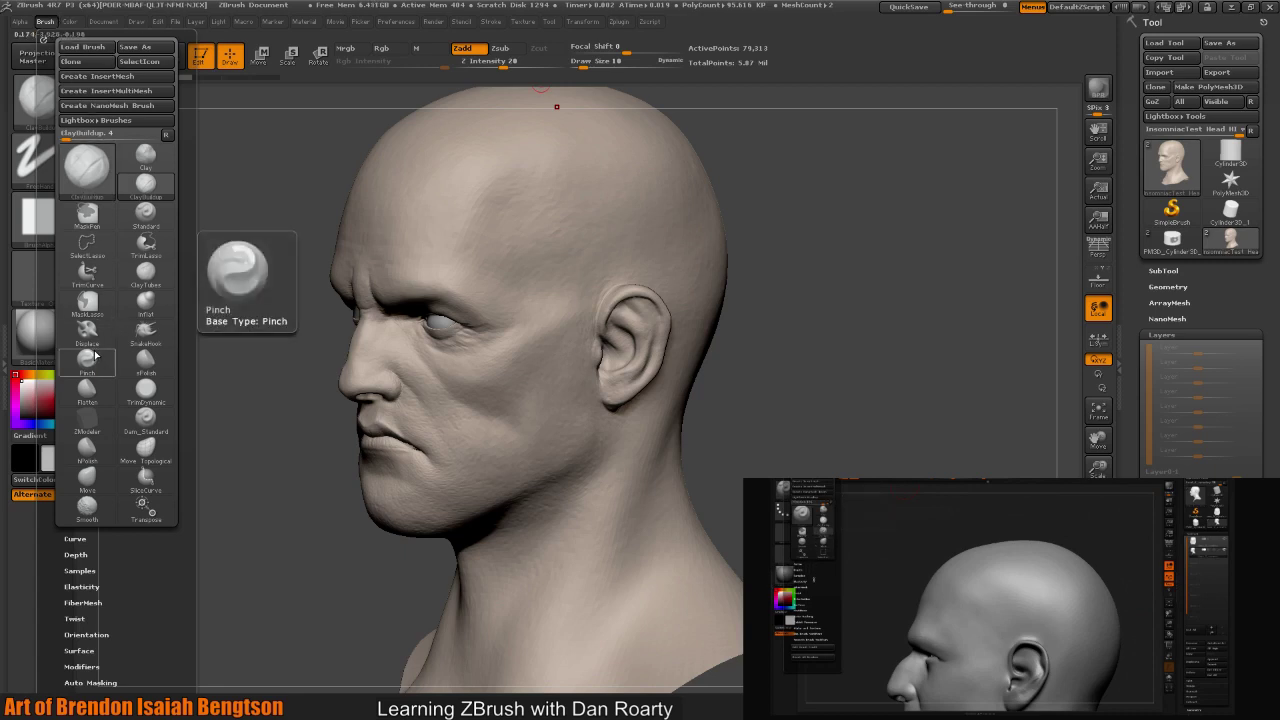
scroll(113, 570, down, 5)
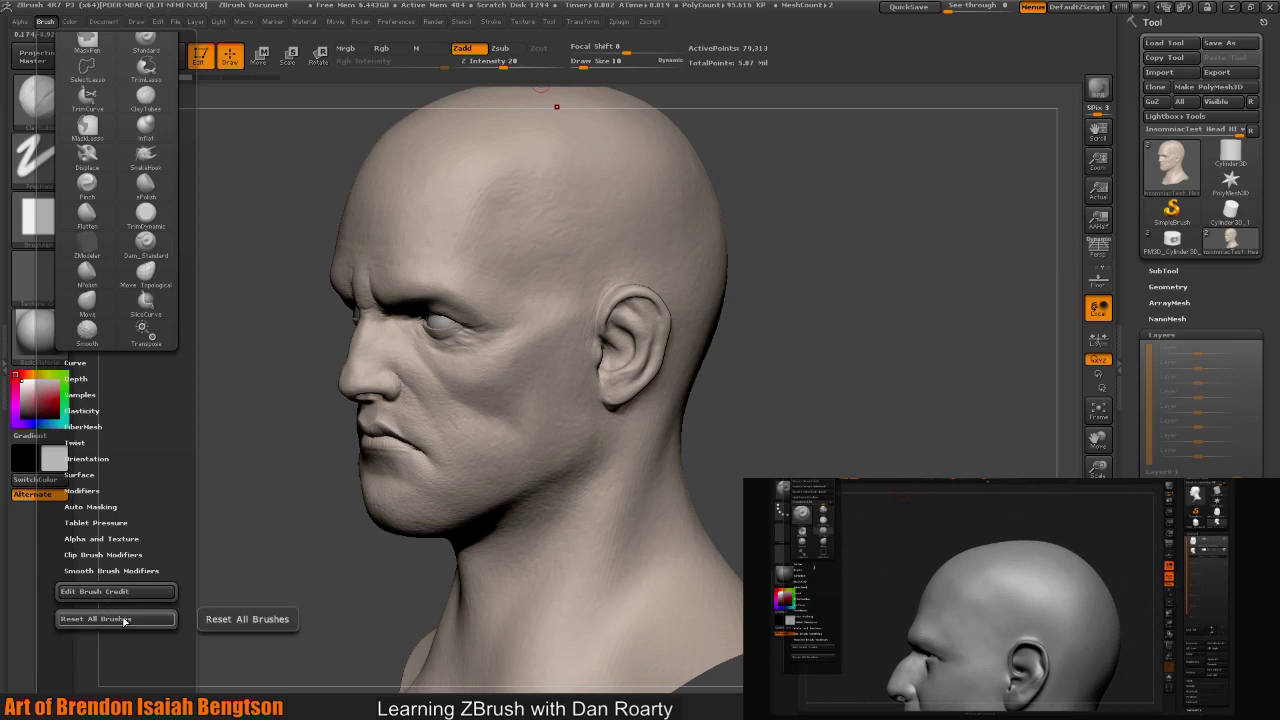
scroll(132, 527, up, 2)
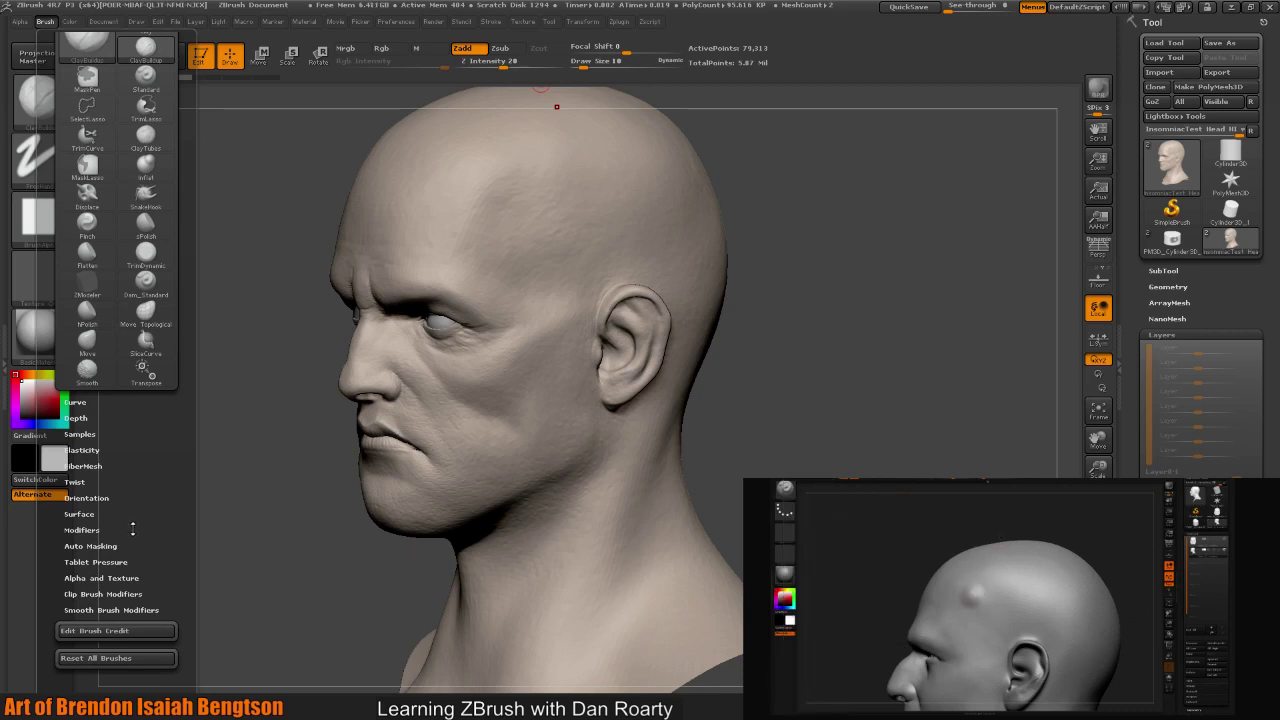
click(117, 562)
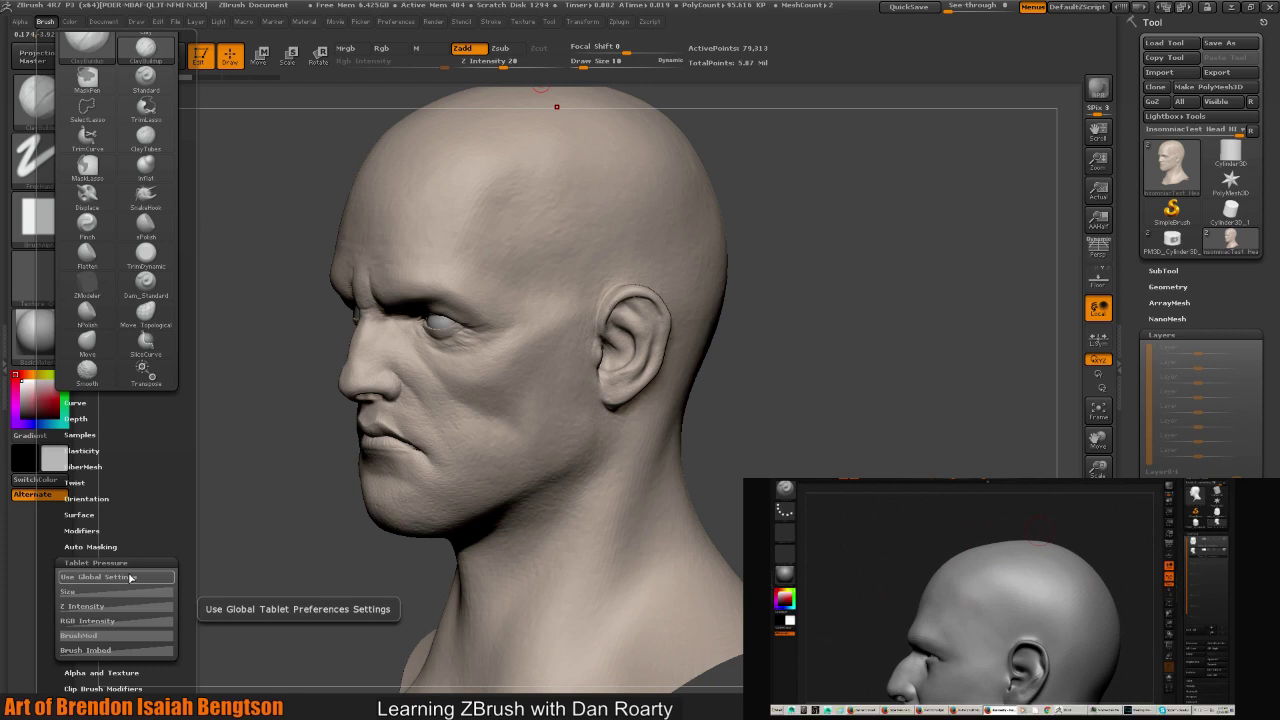
drag(130, 578, 125, 463)
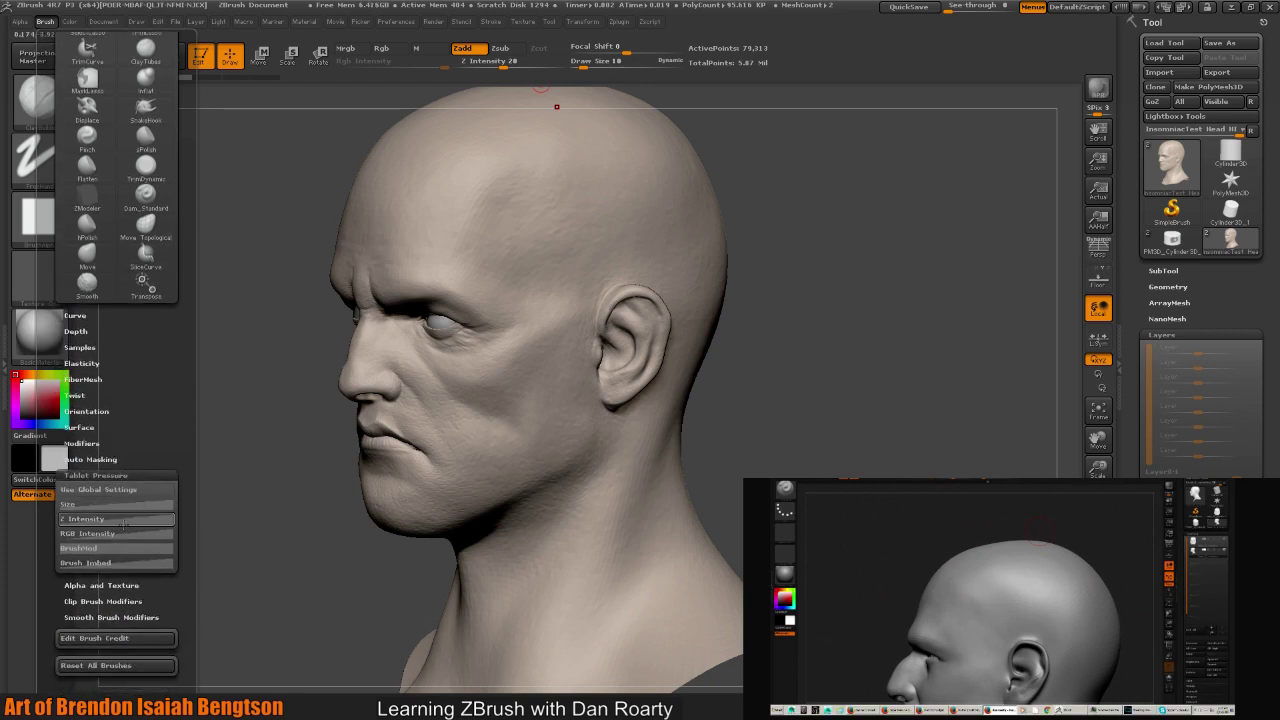
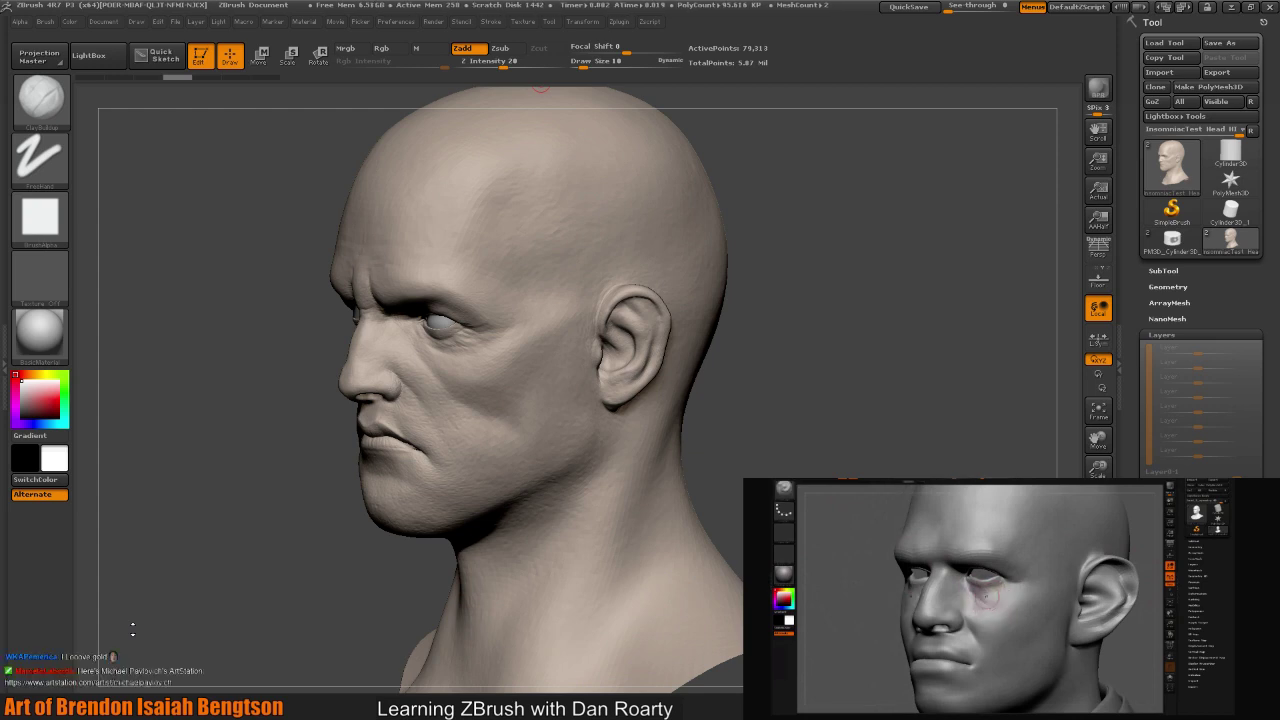
- Turn the head to left profile and switch to Move Topological with the Dots stroke
key(ctrl+n)
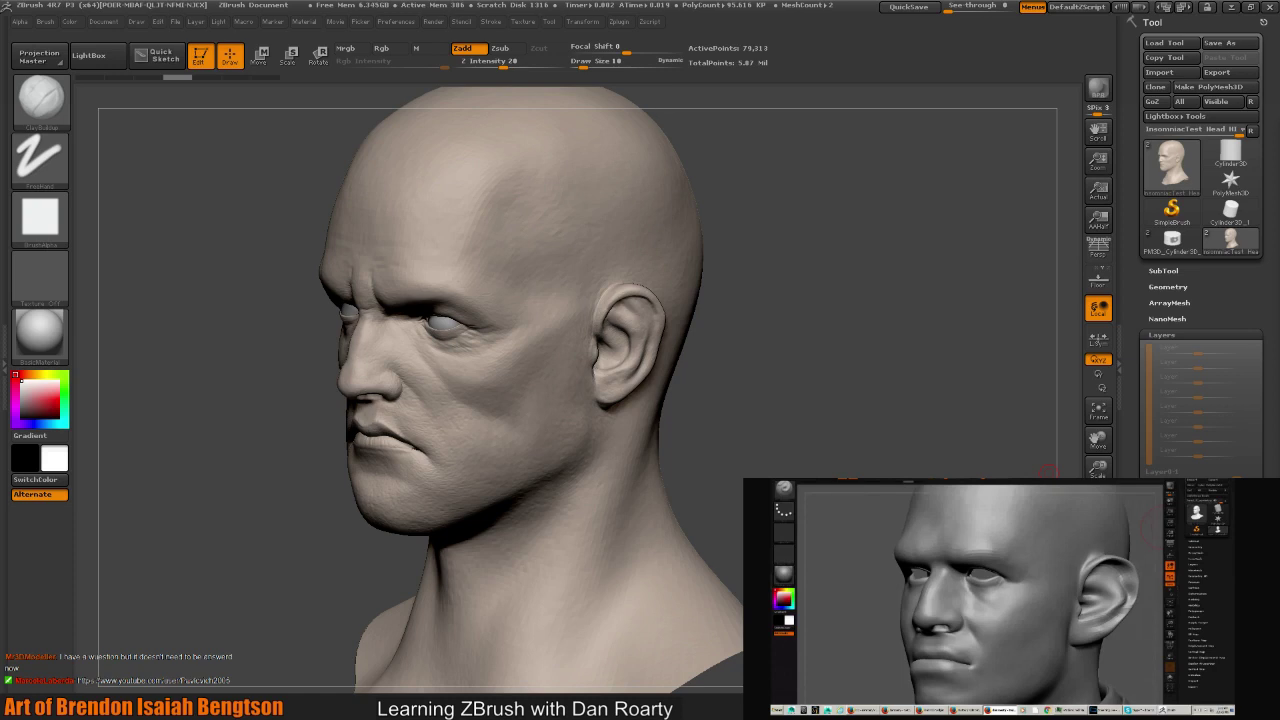
drag(714, 457, 760, 448)
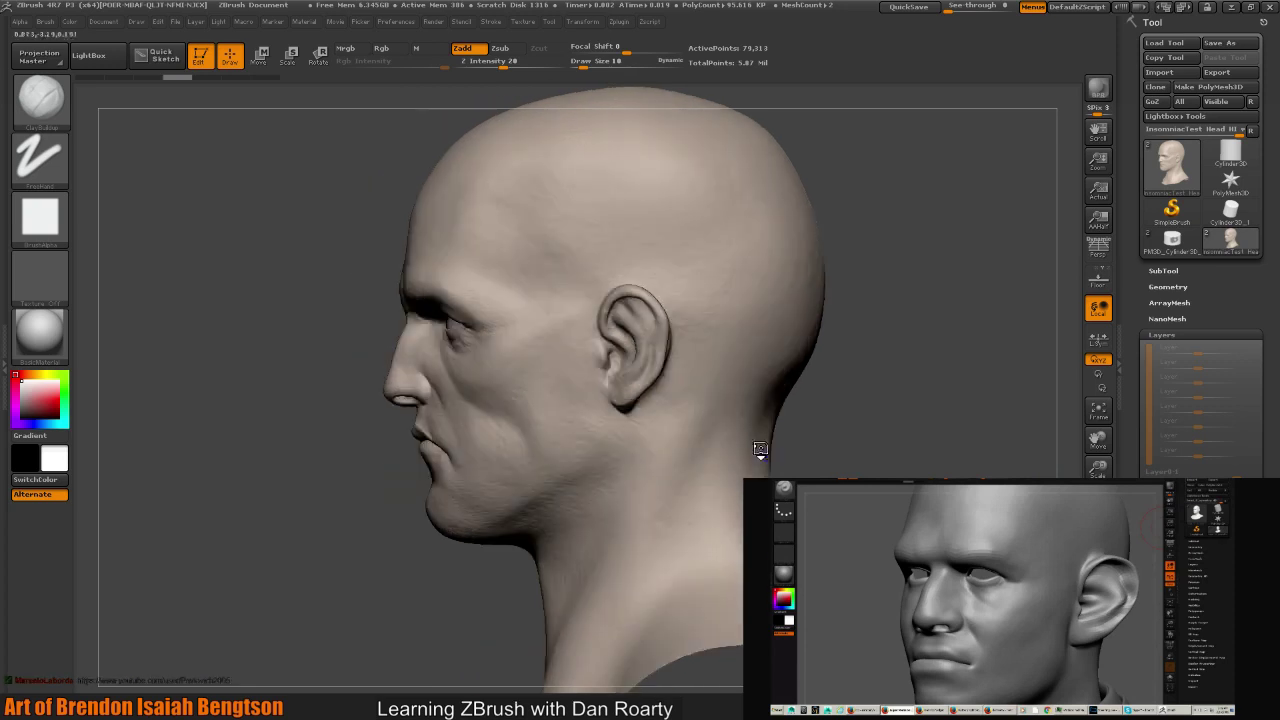
key(b)
key(m)
key(t)
key(space)
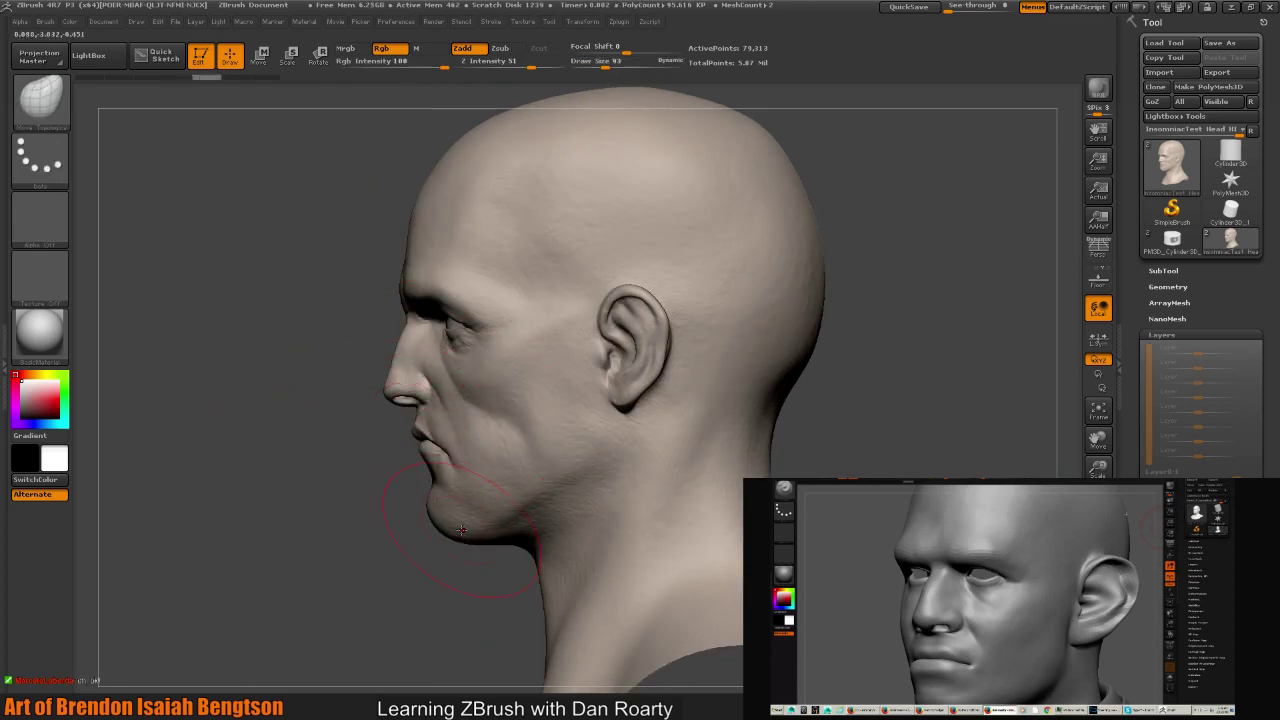
- Subtly push the chin, lip area and surface near the nose
drag(461, 529, 445, 512)
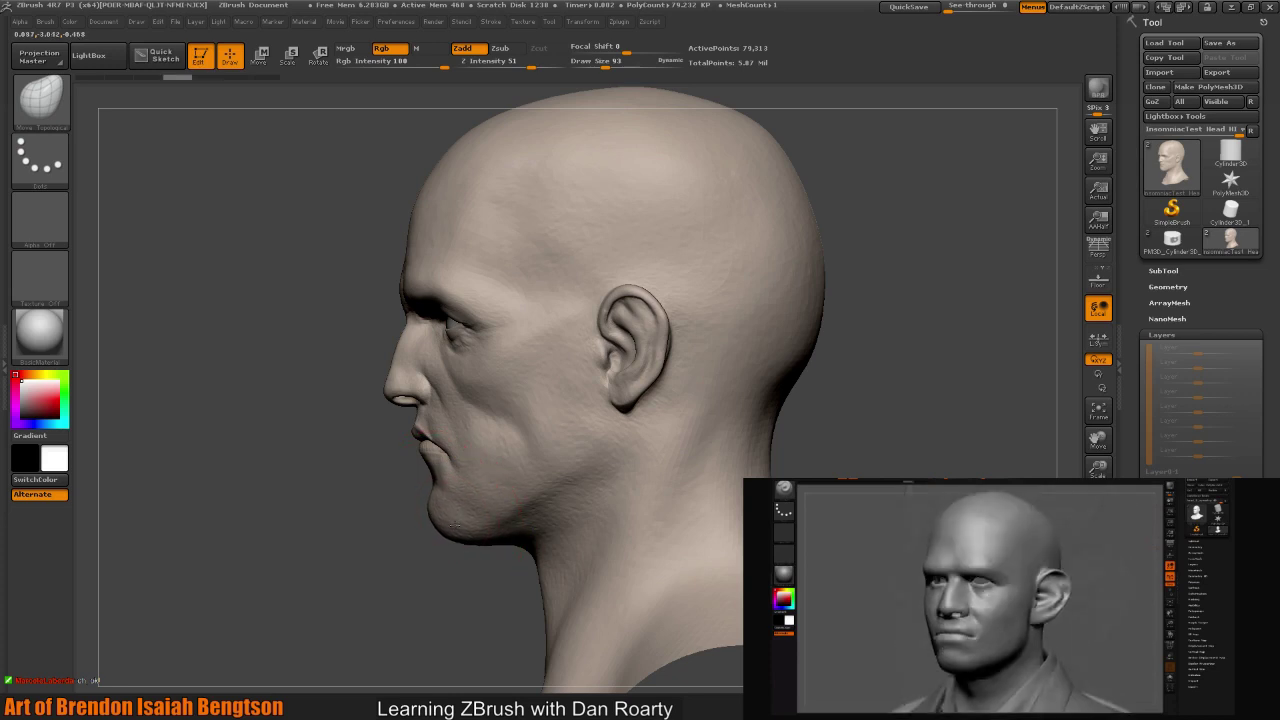
drag(428, 457, 414, 443)
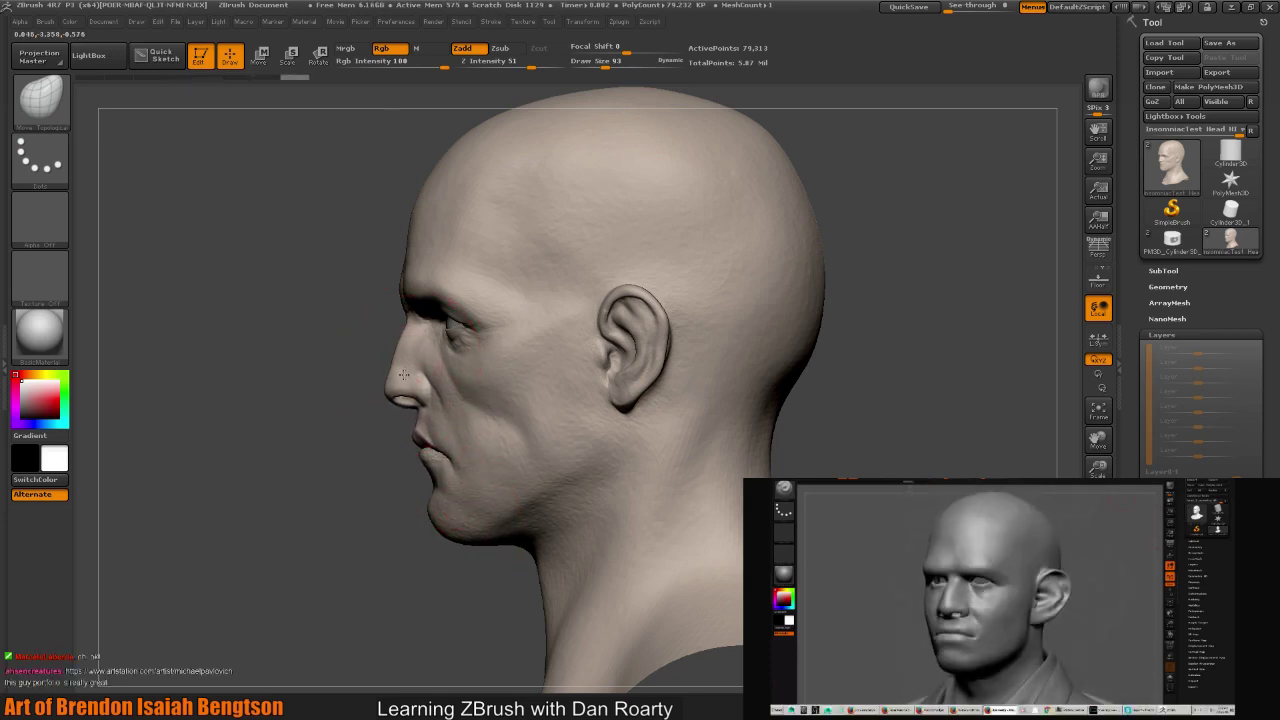
drag(404, 374, 392, 396)
drag(400, 340, 390, 345)
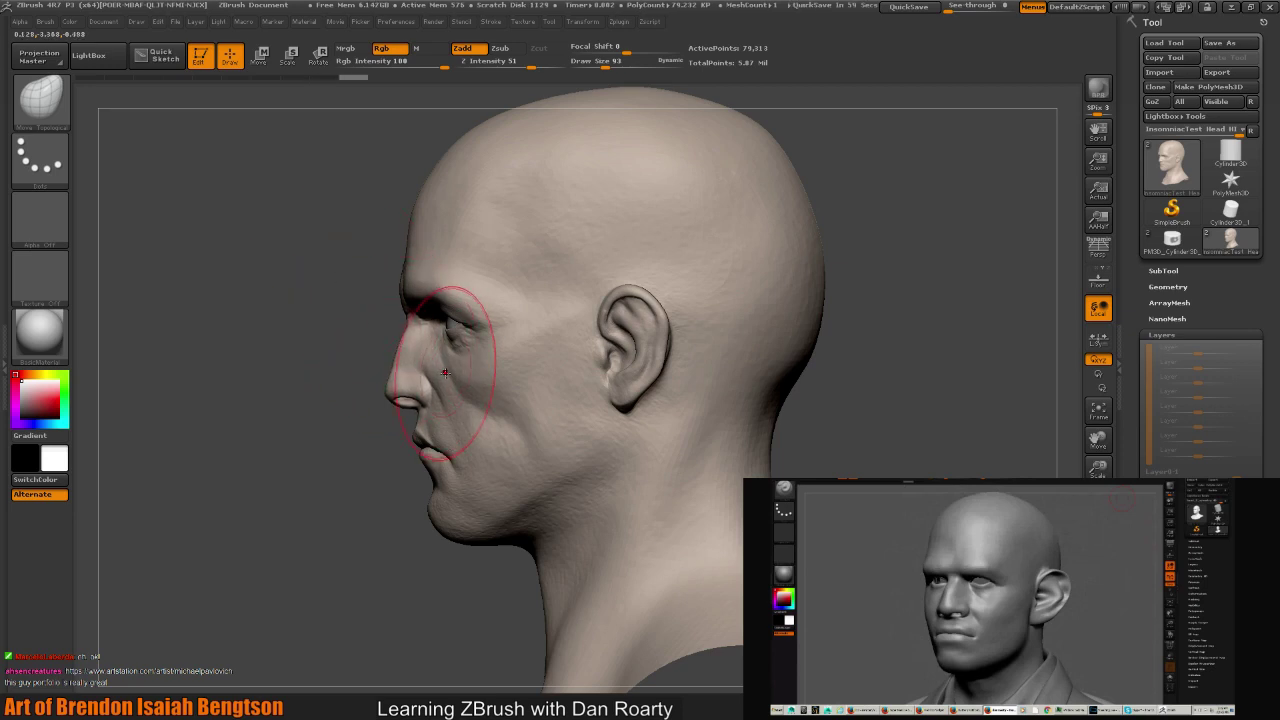
- Lower the brush Draw Size to 53 with the head in three-quarter view
drag(340, 380, 450, 376)
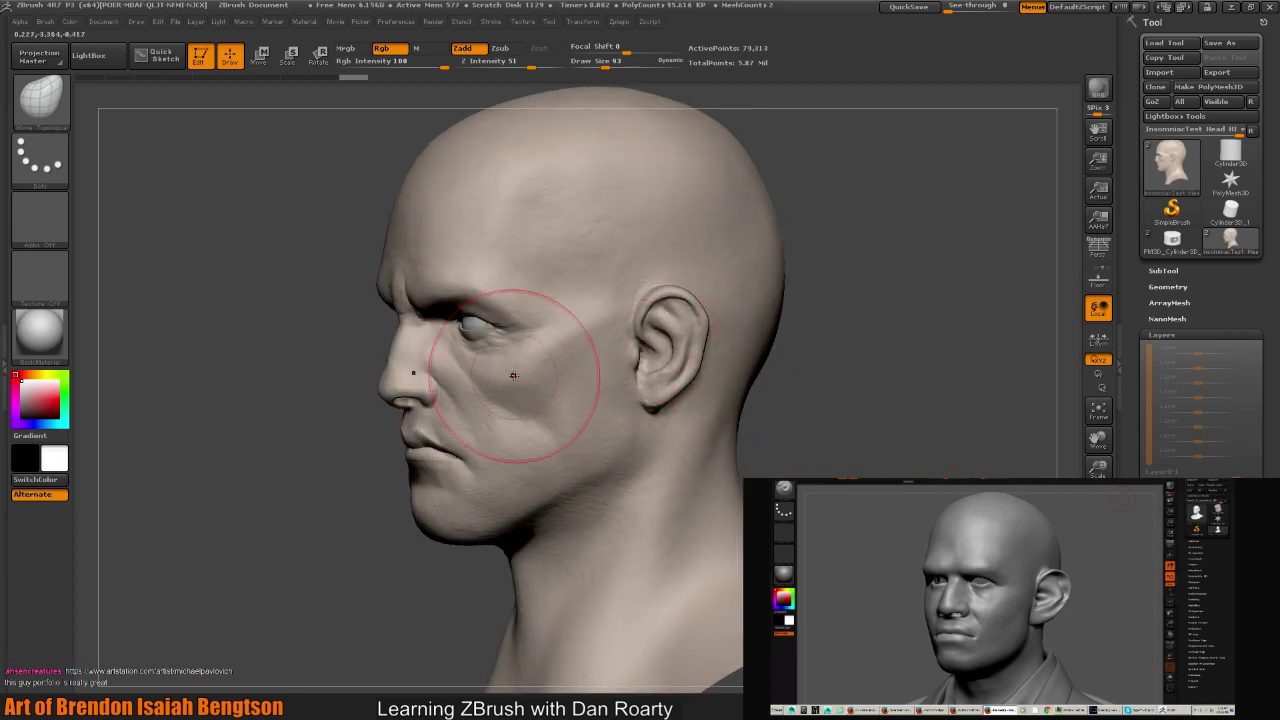
key(space)
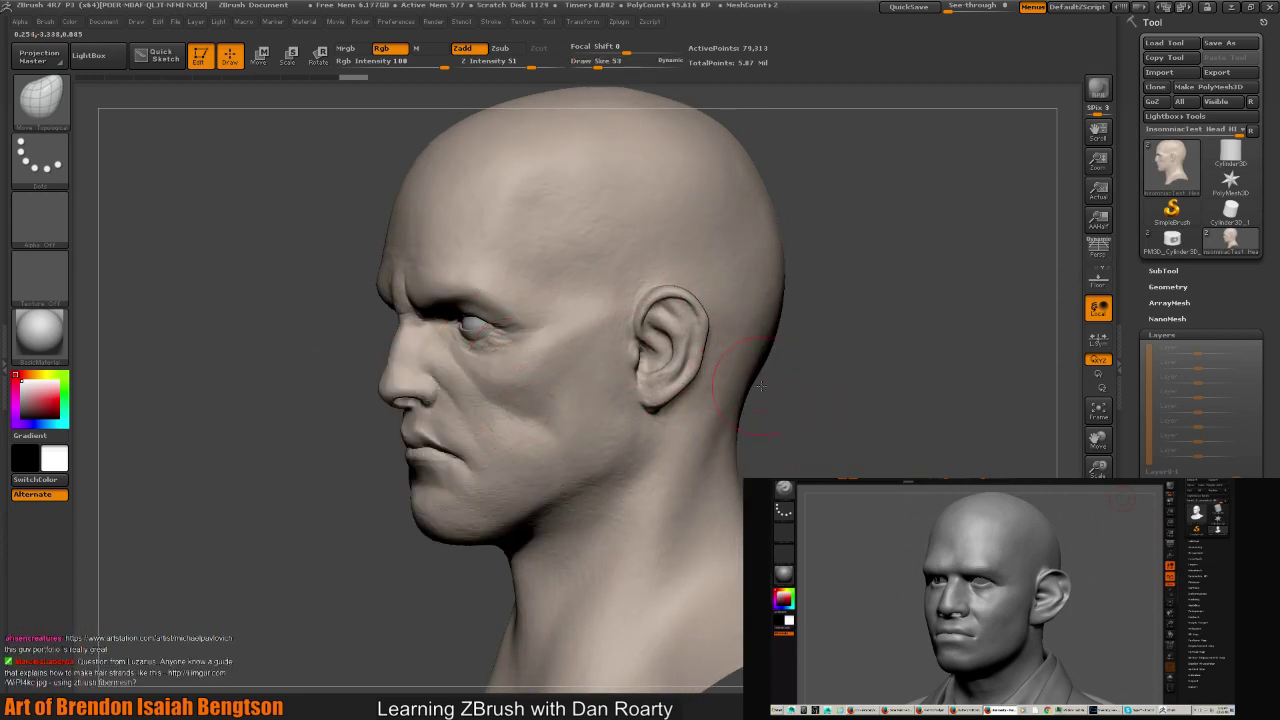
drag(852, 385, 826, 386)
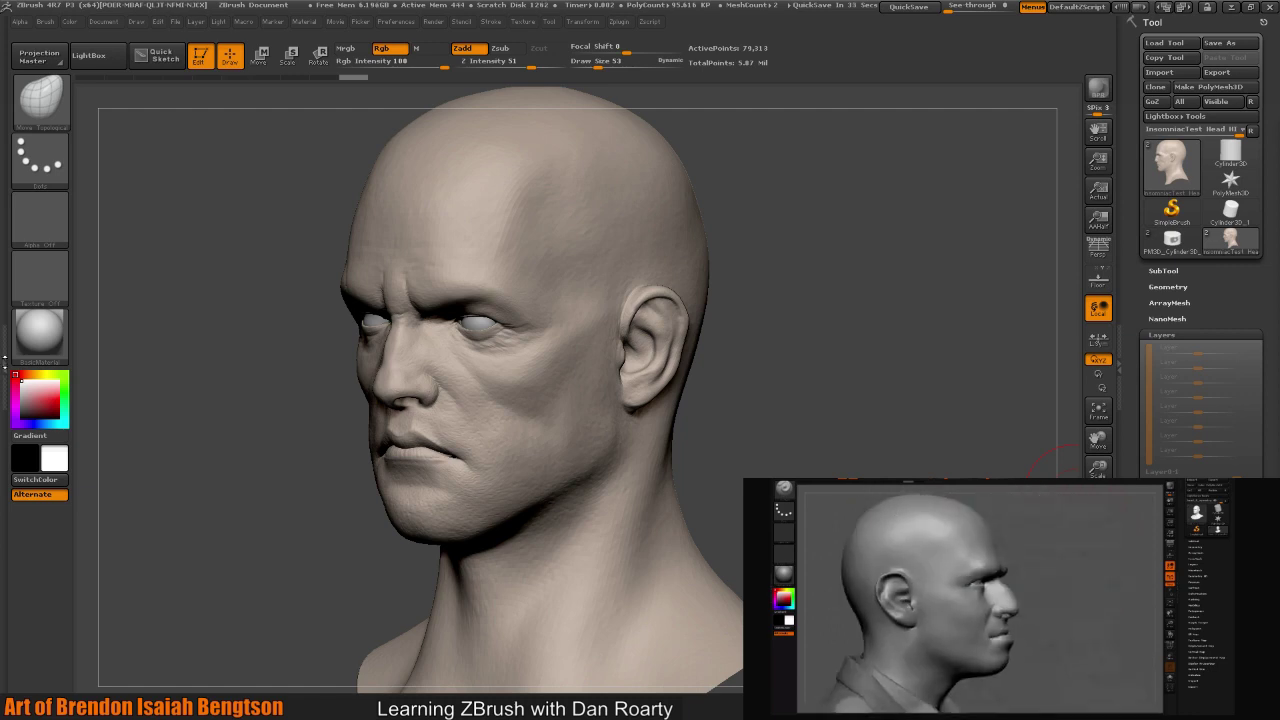
- Dock the Brush palette in the left tray above Material, collapsing Tablet Pressure
click(4, 366)
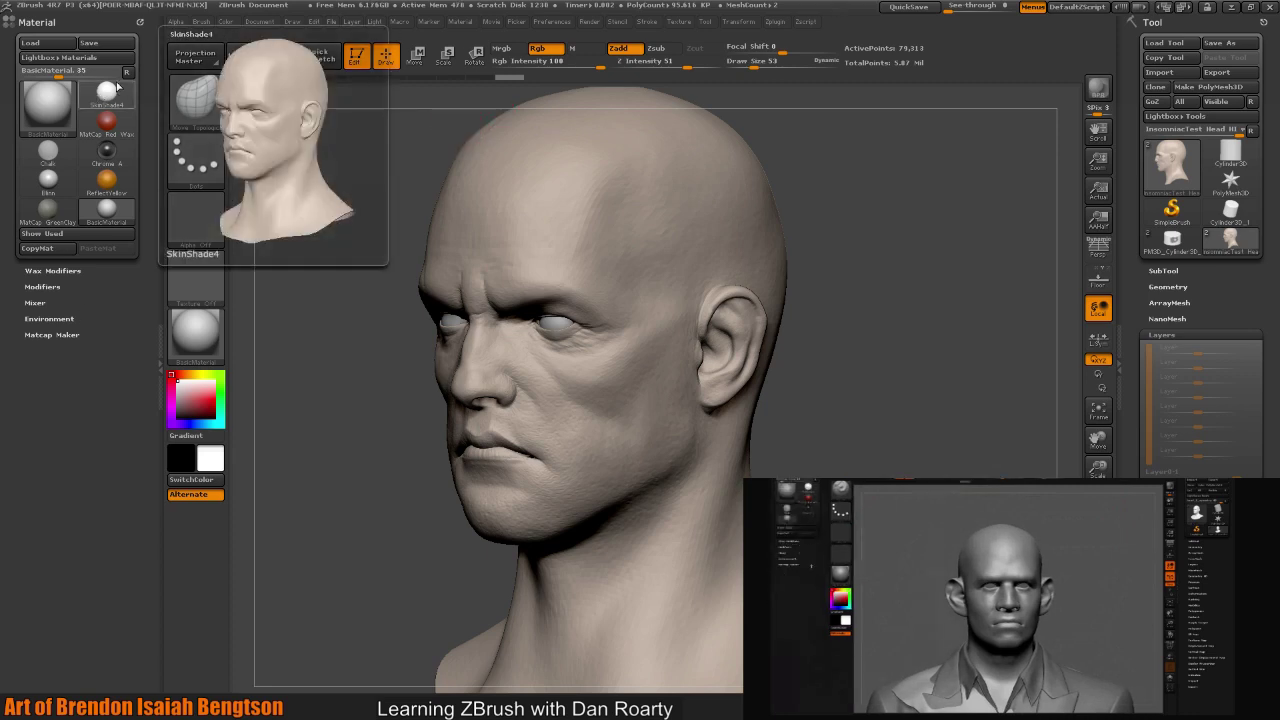
click(202, 22)
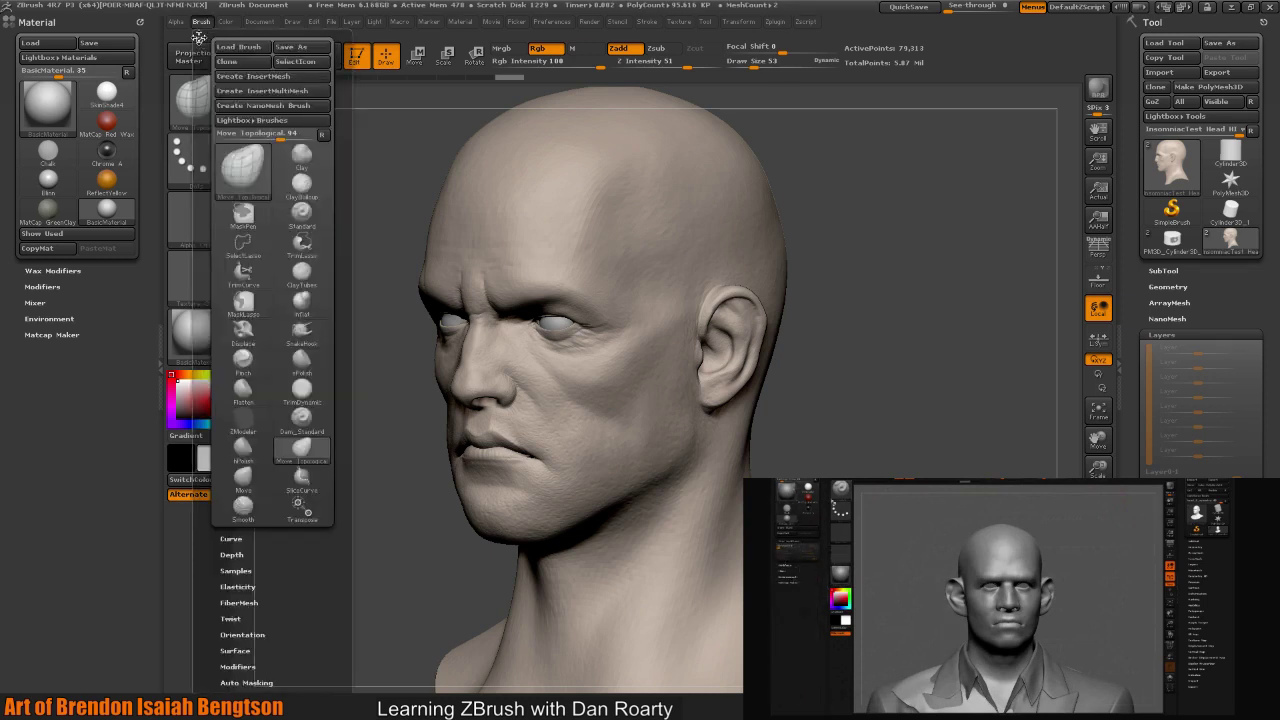
drag(199, 38, 62, 58)
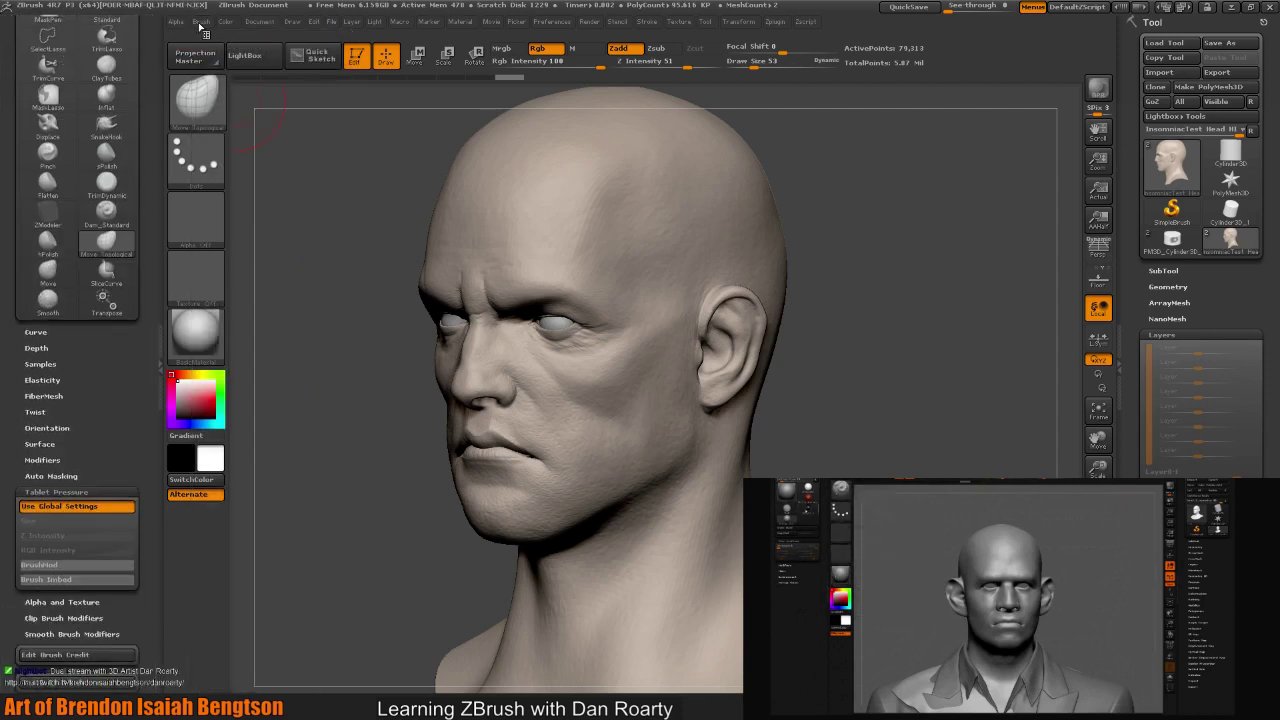
click(104, 492)
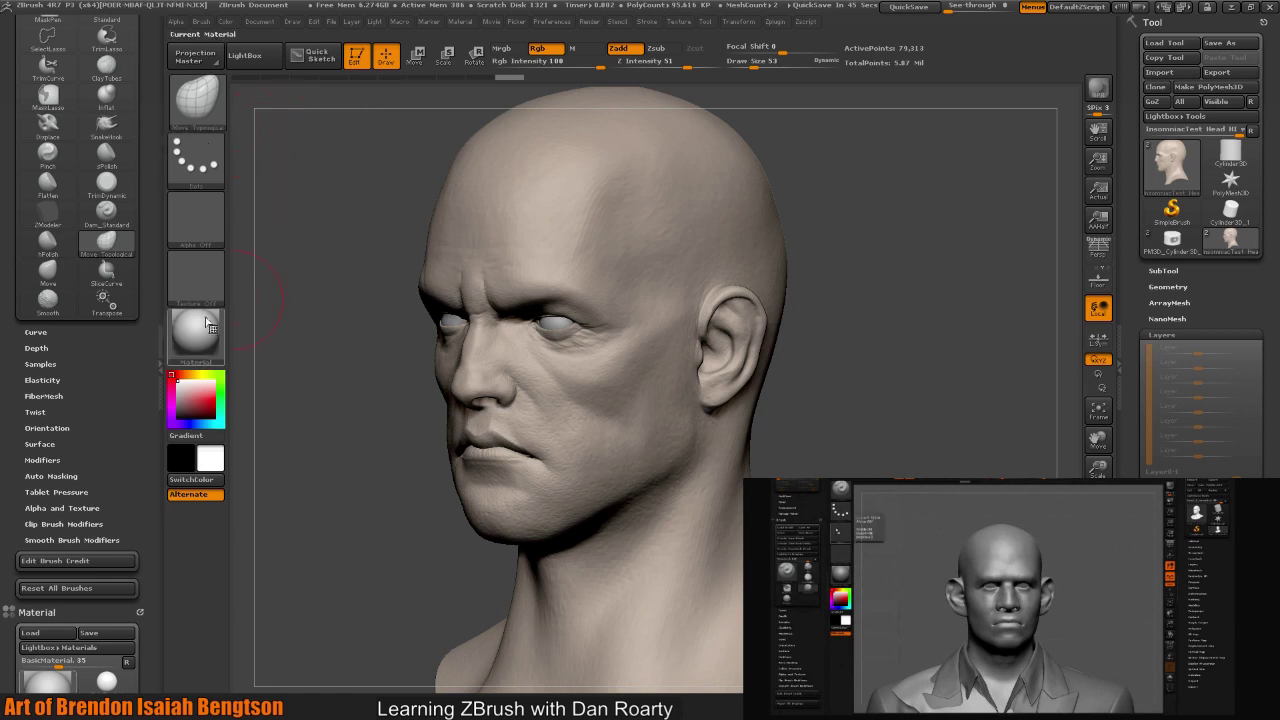
scroll(100, 300, up, 5)
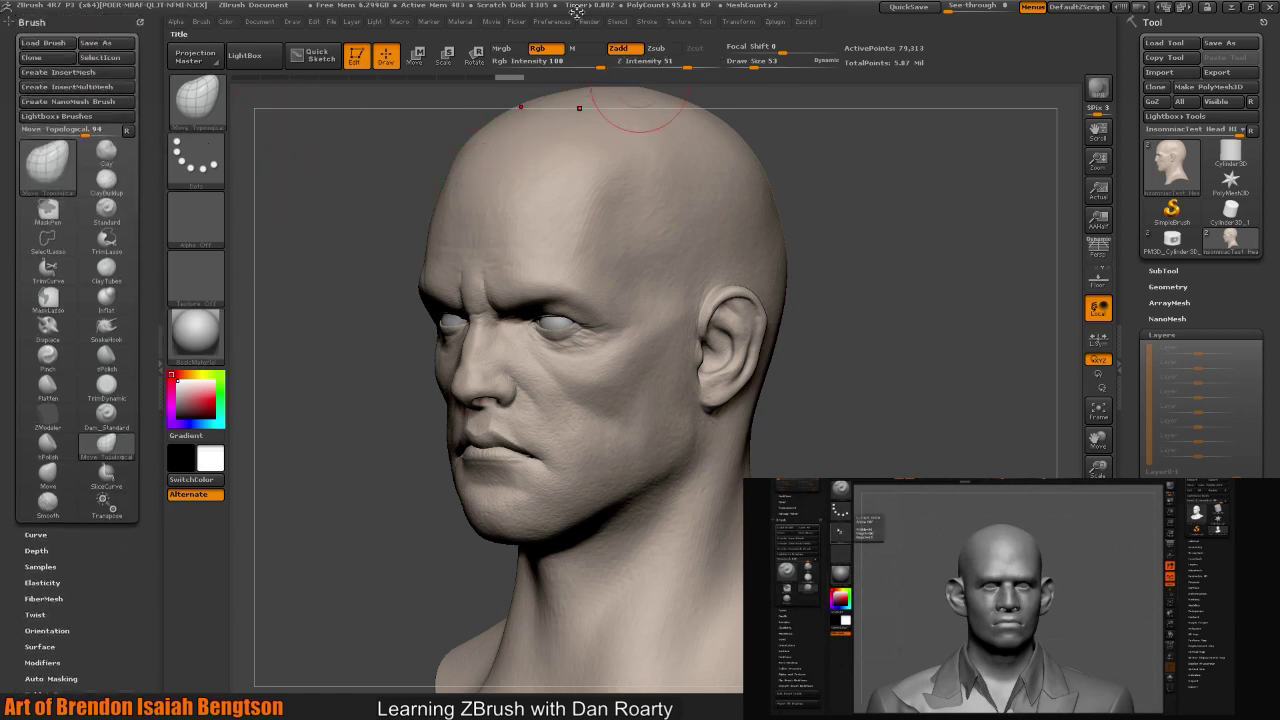
click(553, 21)
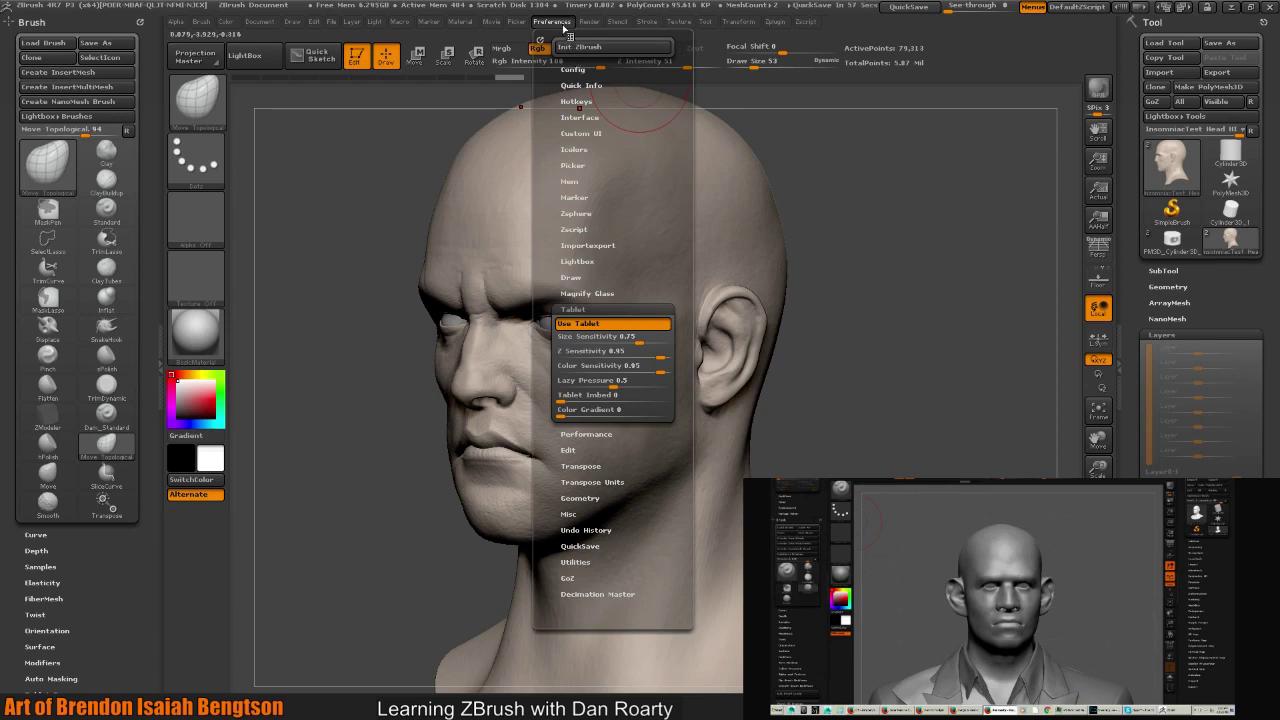
click(567, 30)
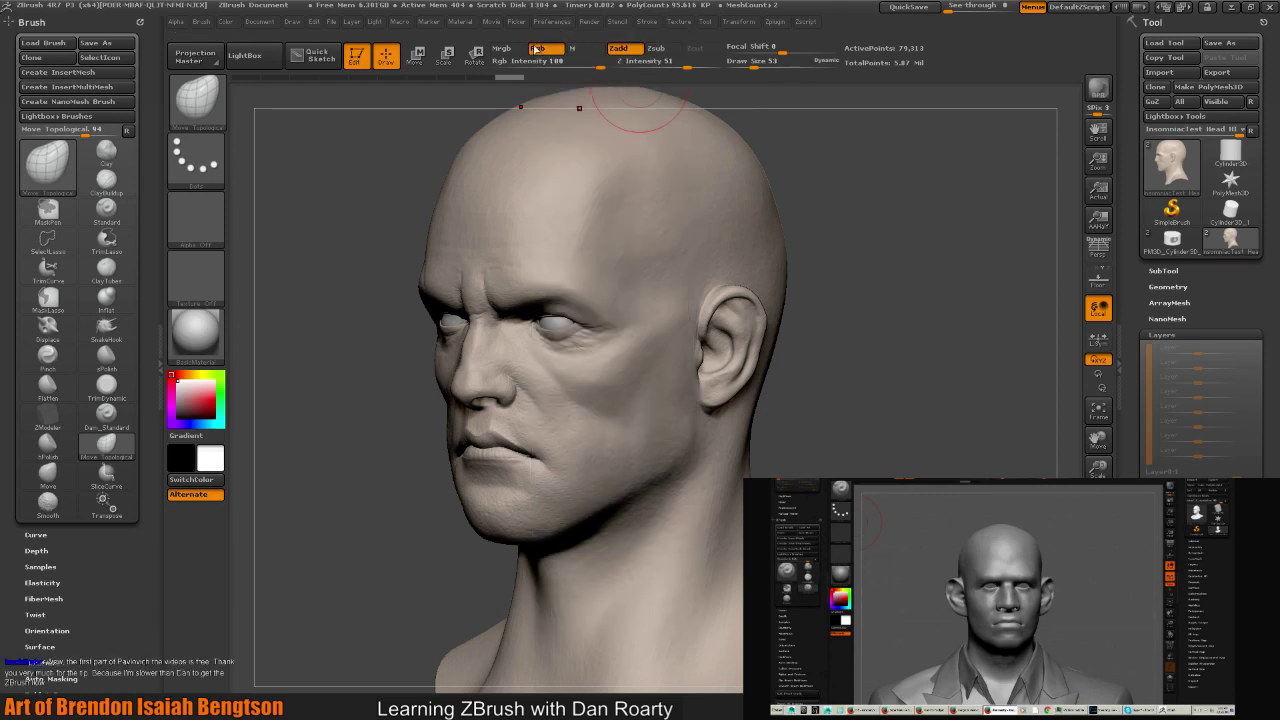
mouse_move(192, 357)
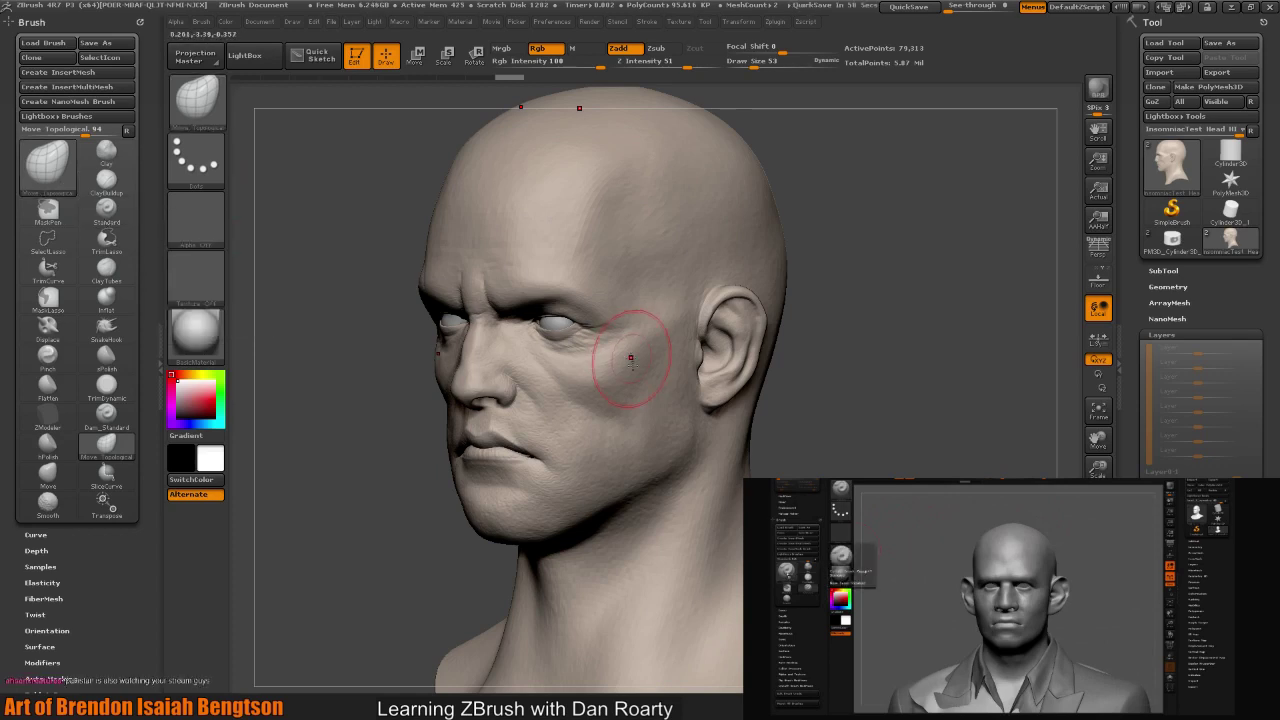
- Bring up the brush picker and filter it with C to find MaskPen
key(b)
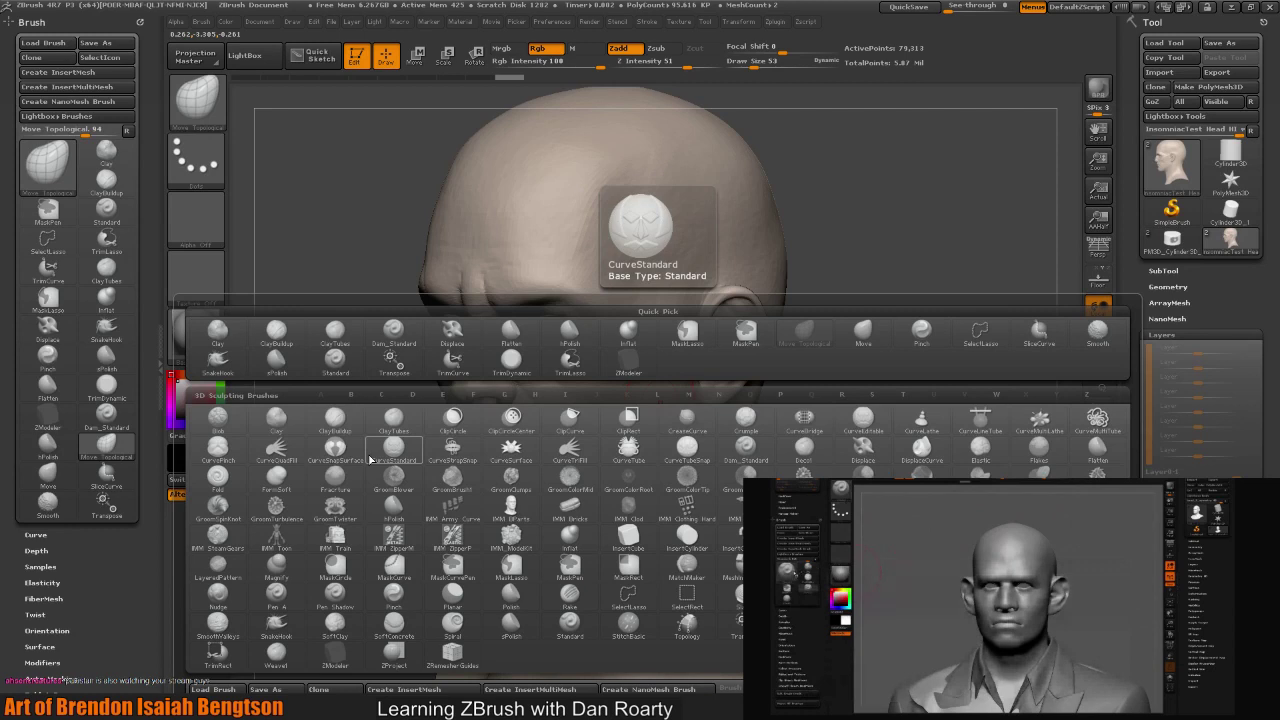
key(c)
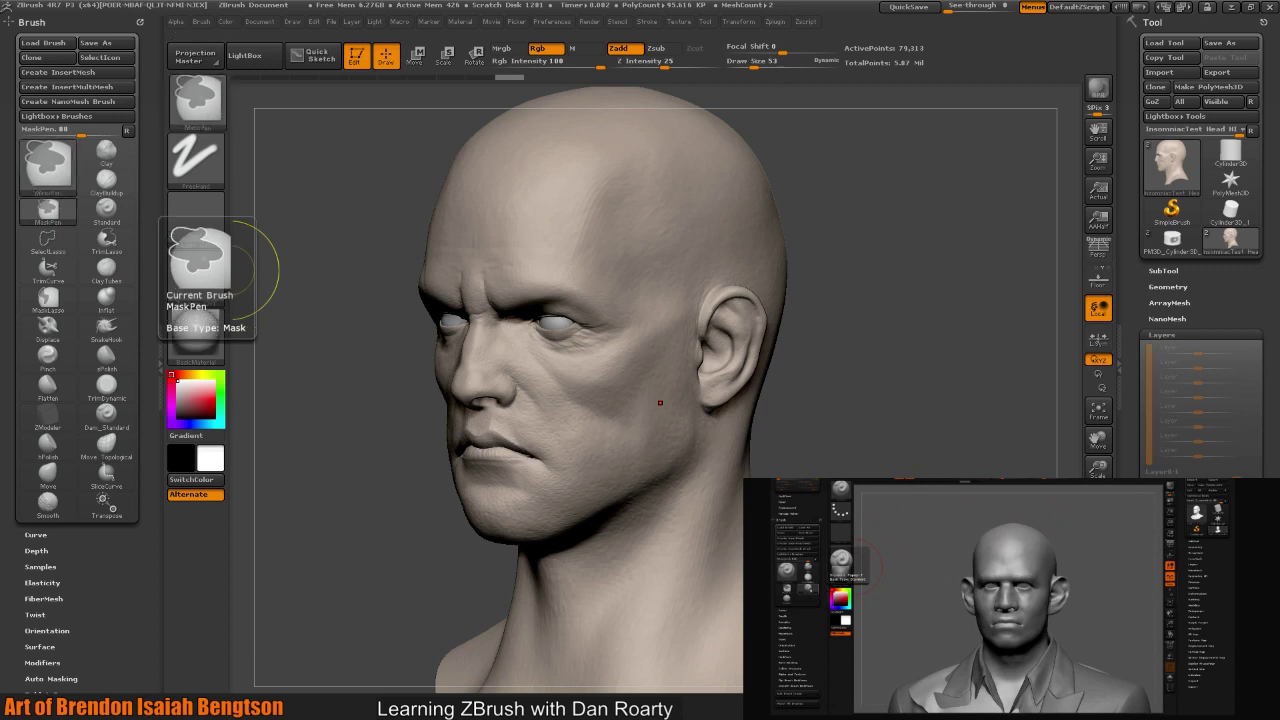
- Undo twice (Ctrl+Z) past the elf-ear edit to restore the human ear
click(59, 331)
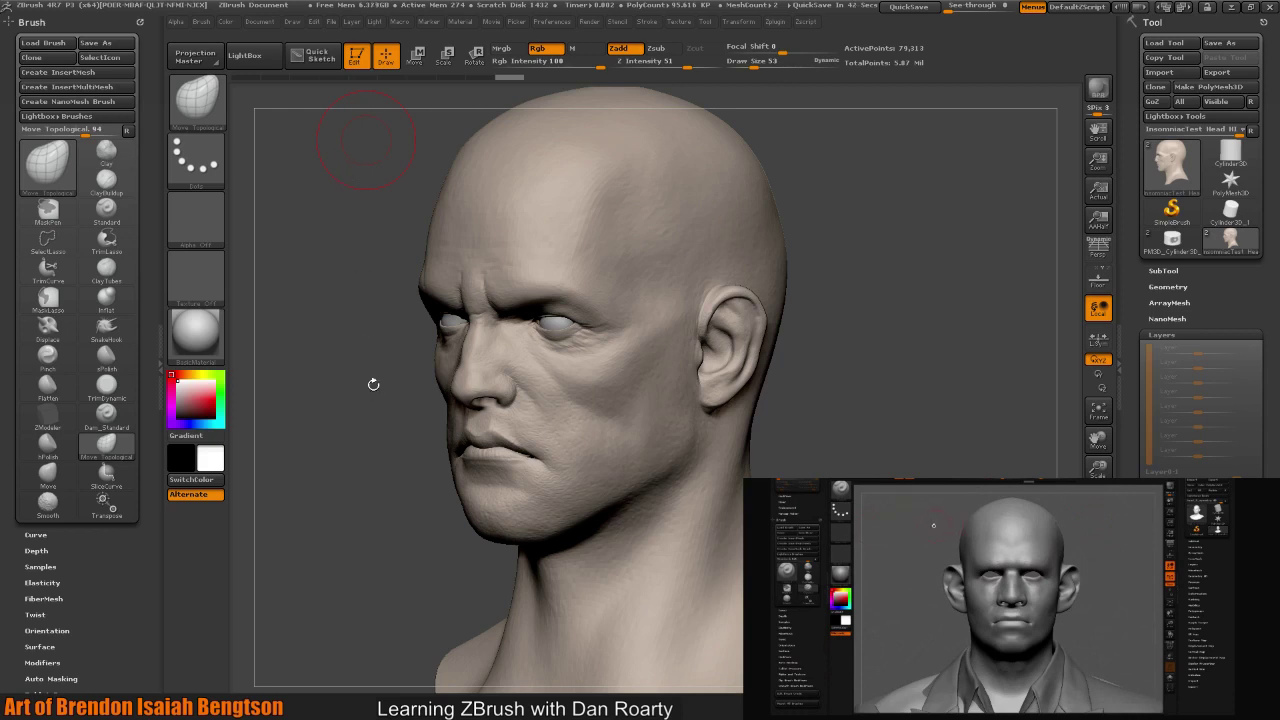
drag(371, 382, 373, 384)
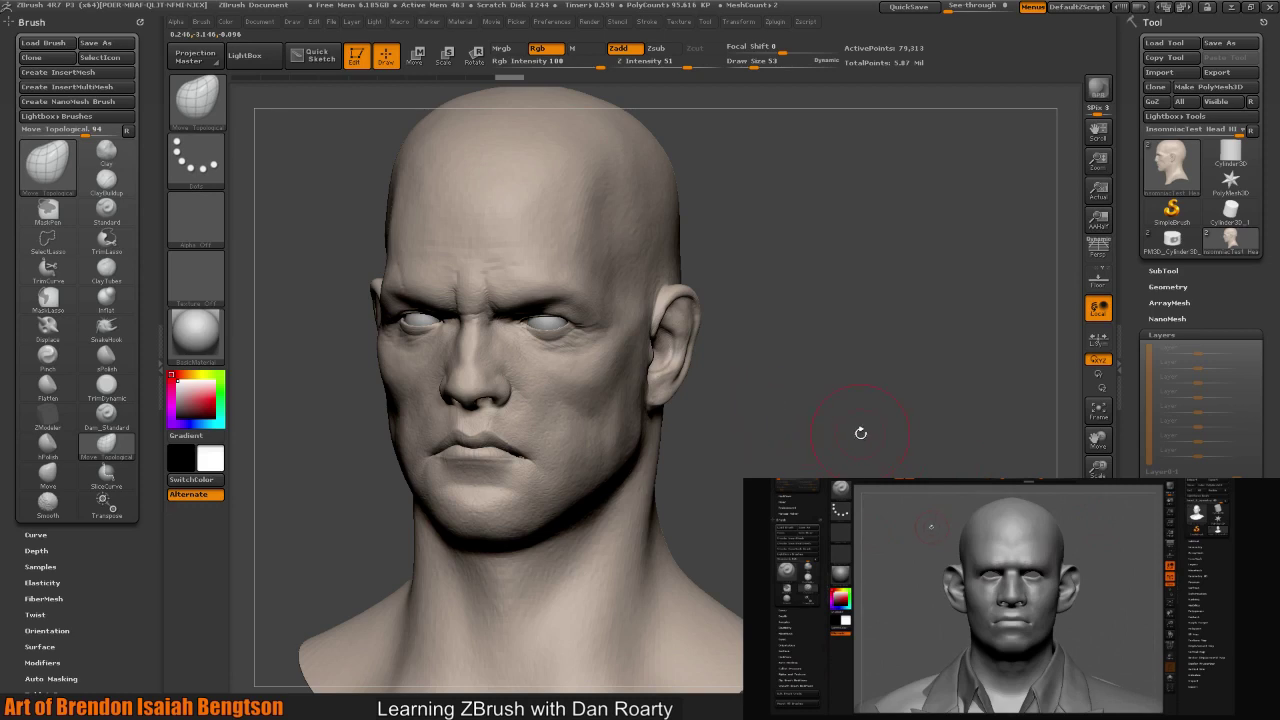
mouse_move(861, 433)
alt+mouse_down()
mouse_move(814, 405)
mouse_move(900, 414)
mouse_move(955, 458)
alt+mouse_up()
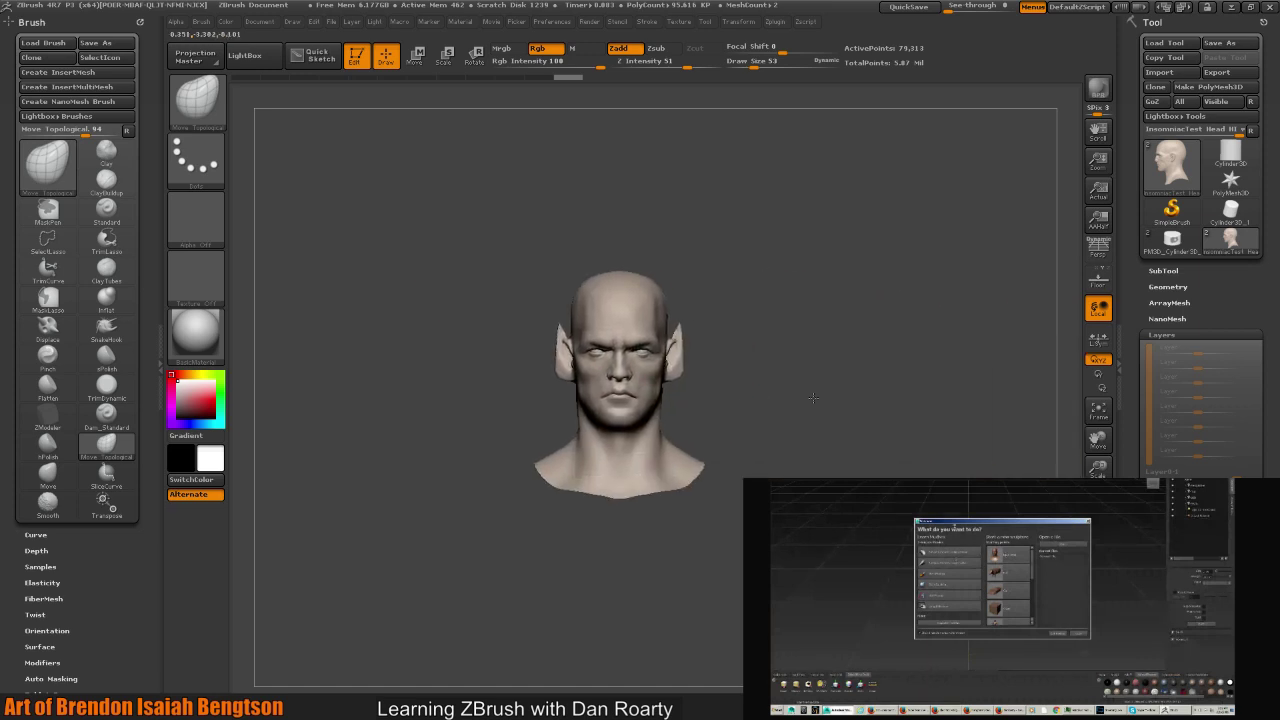
key(ctrl+z)
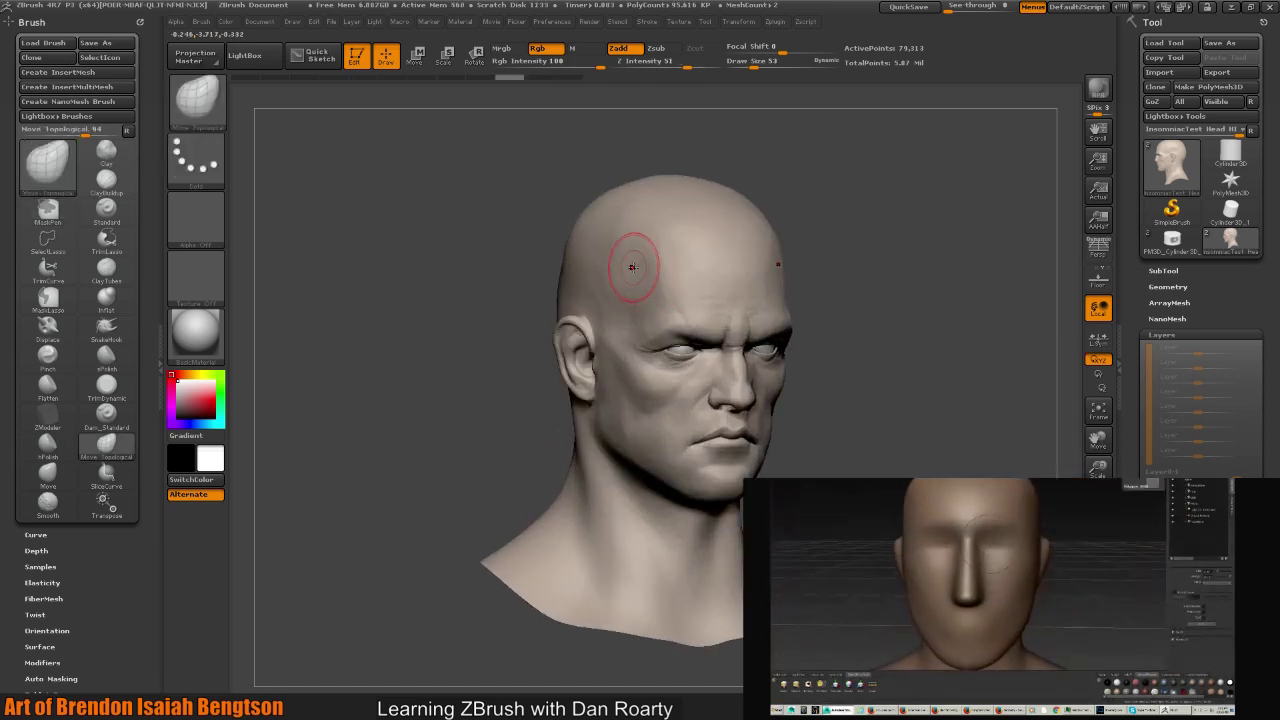
key(ctrl+z)
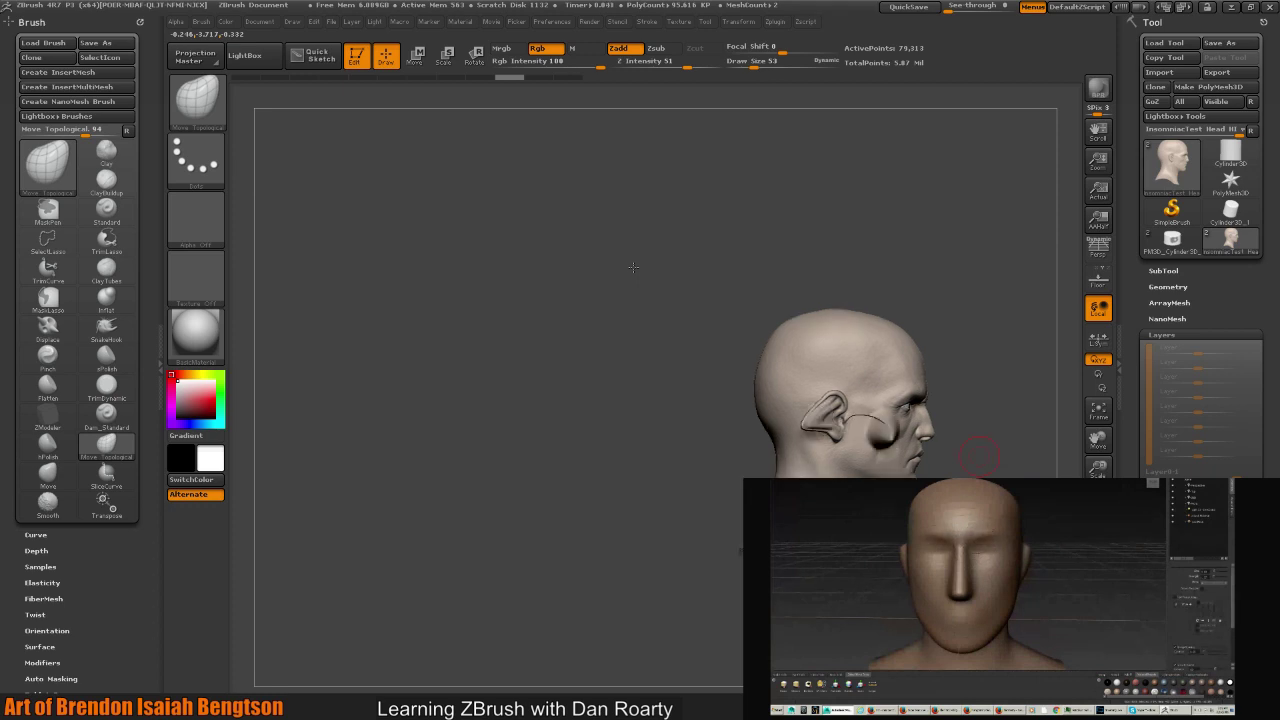
- Clear the mask from the ear and show the head enlarged in front view
key(ctrl)
ctrl+drag(634, 267, 631, 269)
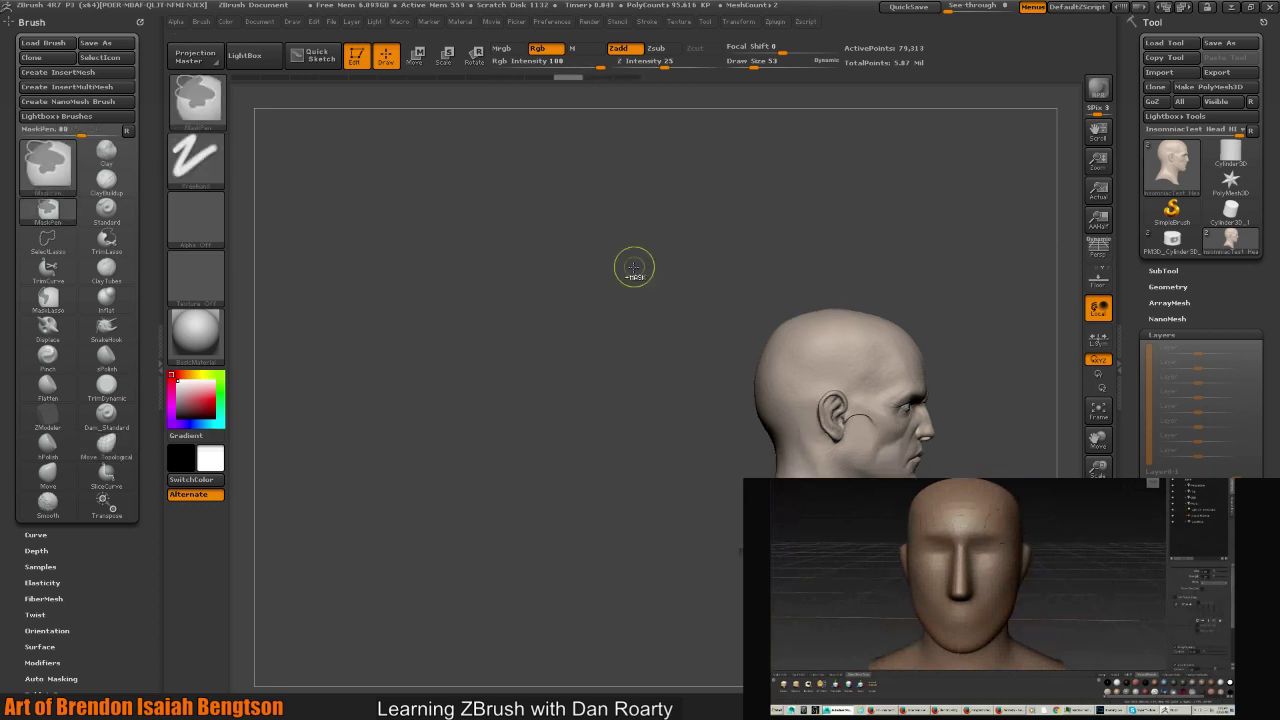
key(f)
shift+drag(906, 309, 744, 202)
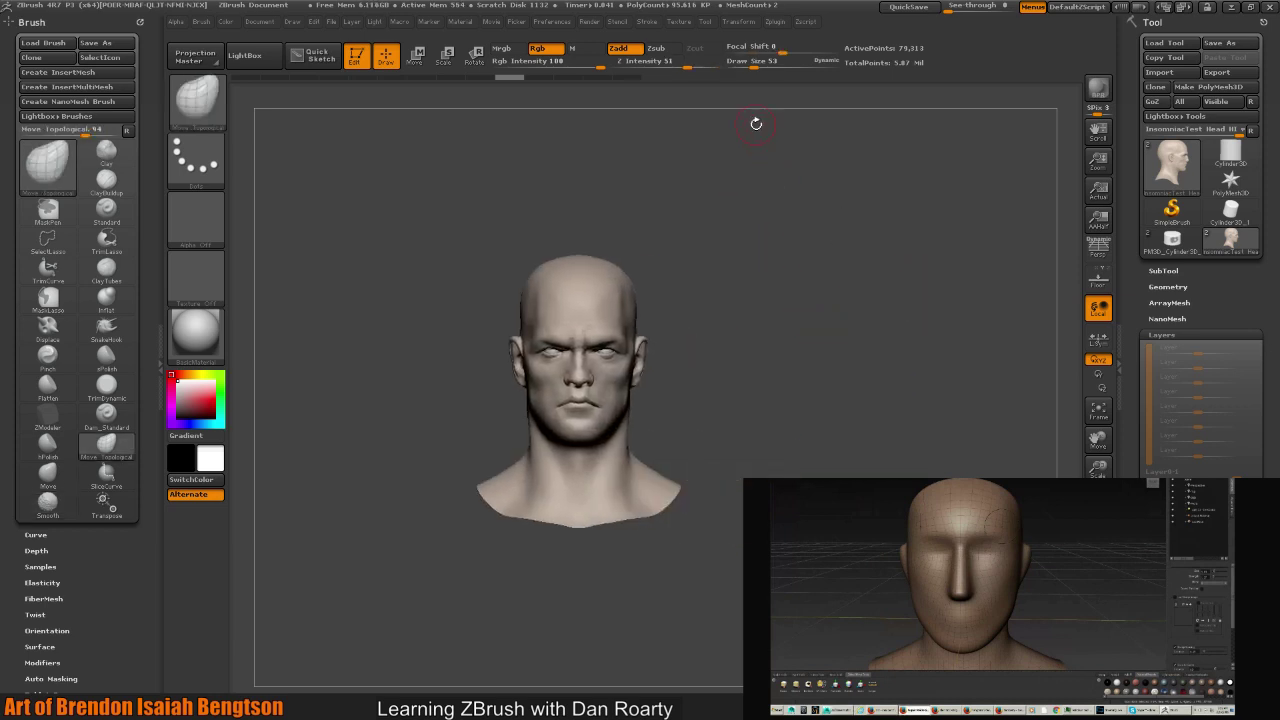
alt+drag(798, 262, 862, 337)
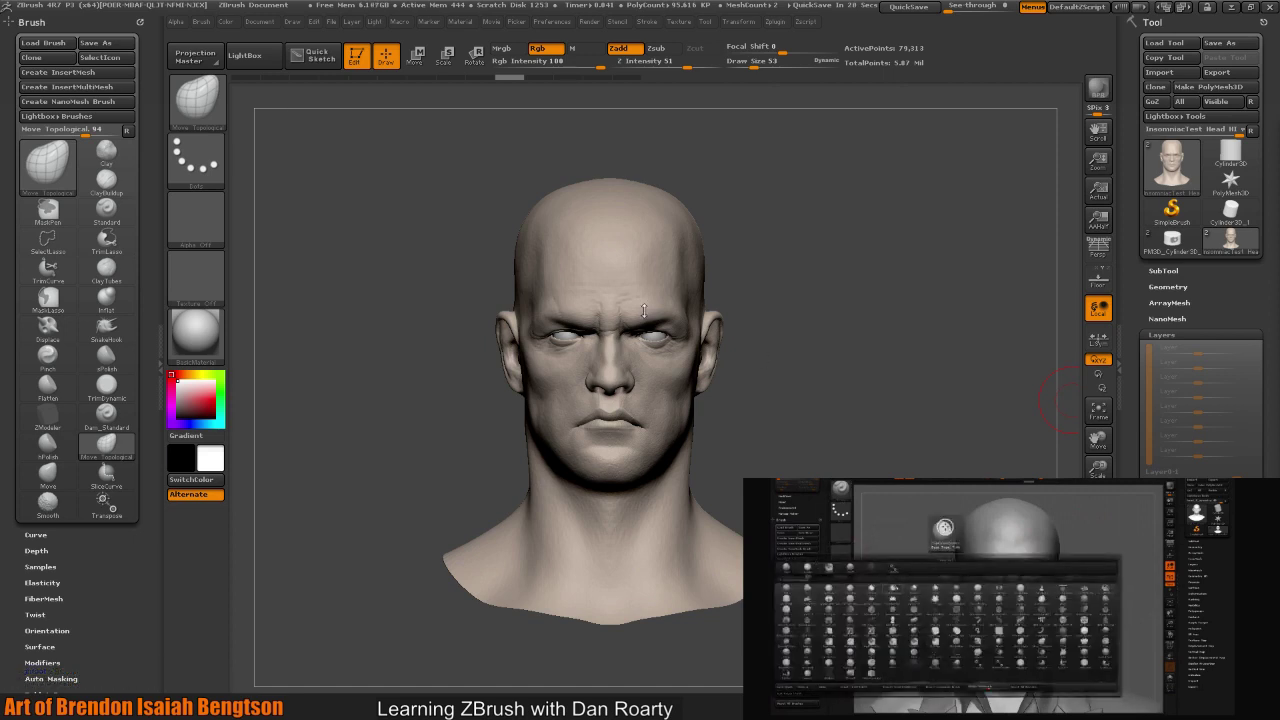
- Orbit the head to show its left side and ear
mouse_move(897, 449)
mouse_down()
mouse_move(889, 420)
mouse_move(920, 449)
mouse_up()
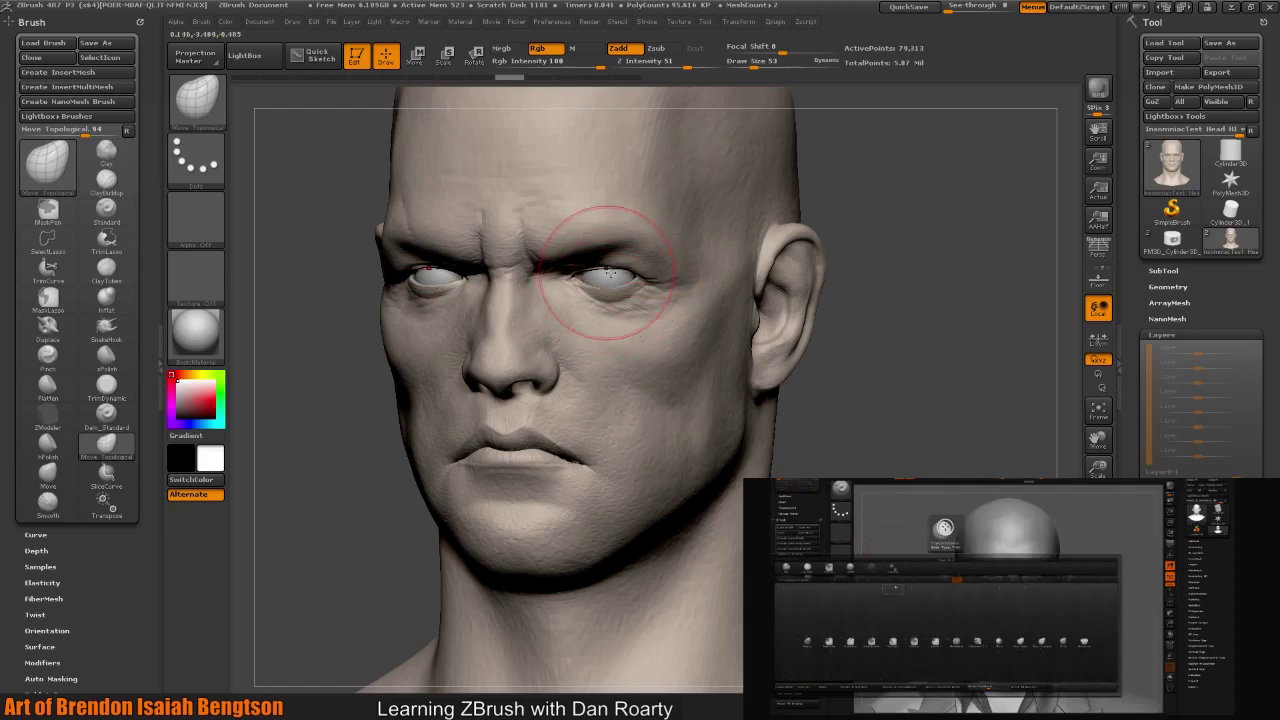
mouse_move(857, 386)
mouse_down()
mouse_move(821, 395)
mouse_move(1087, 428)
mouse_up()
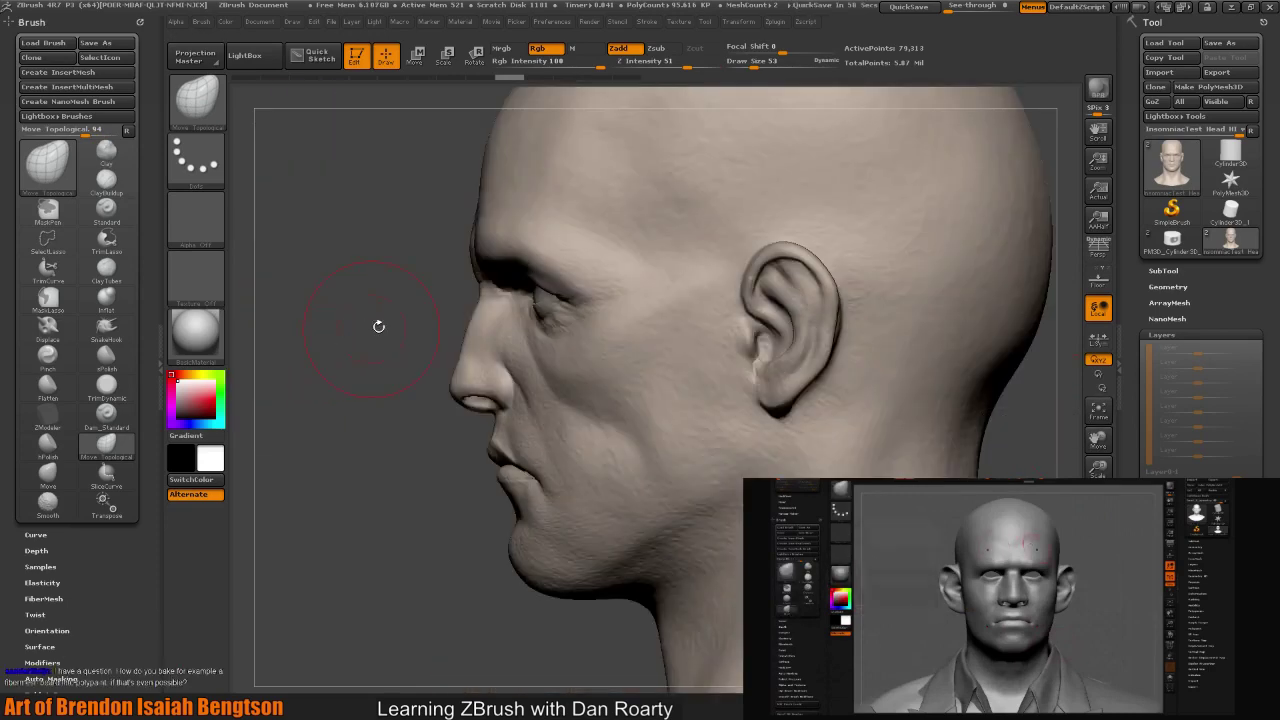
drag(380, 323, 458, 321)
- Append a PM3D_Sphere3D subtool to the head
click(1163, 270)
click(1160, 476)
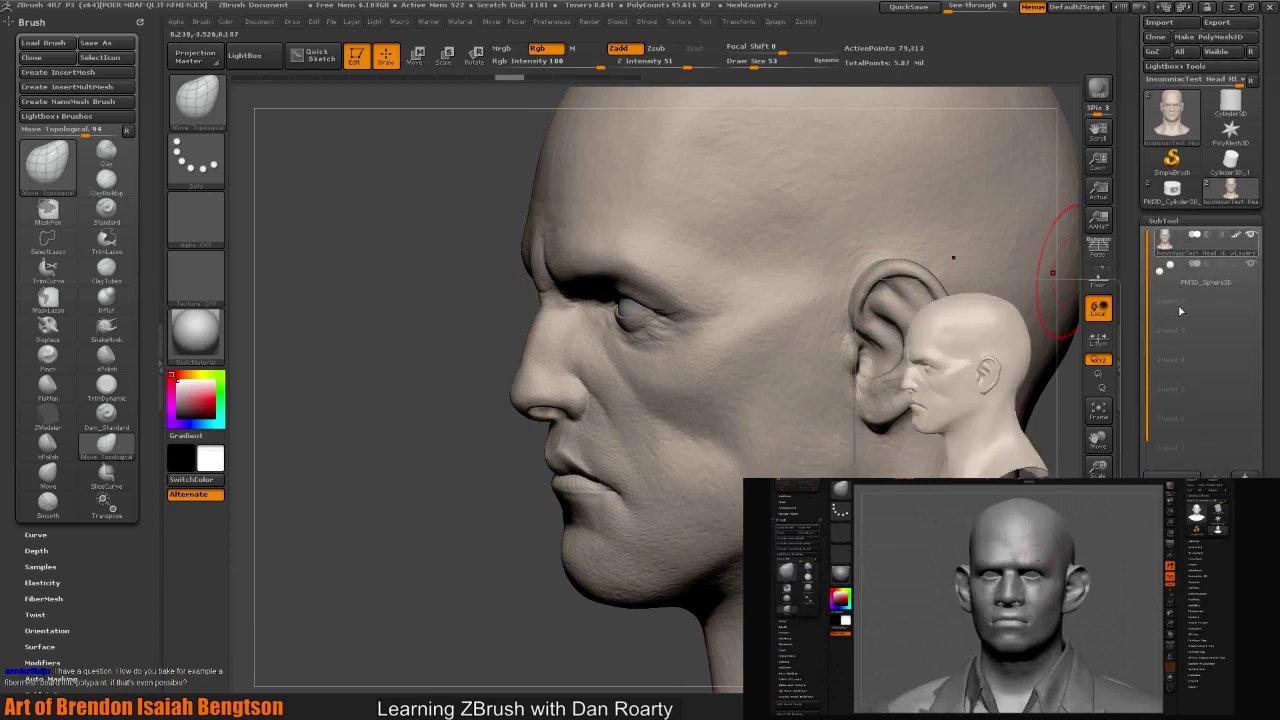
click(1000, 330)
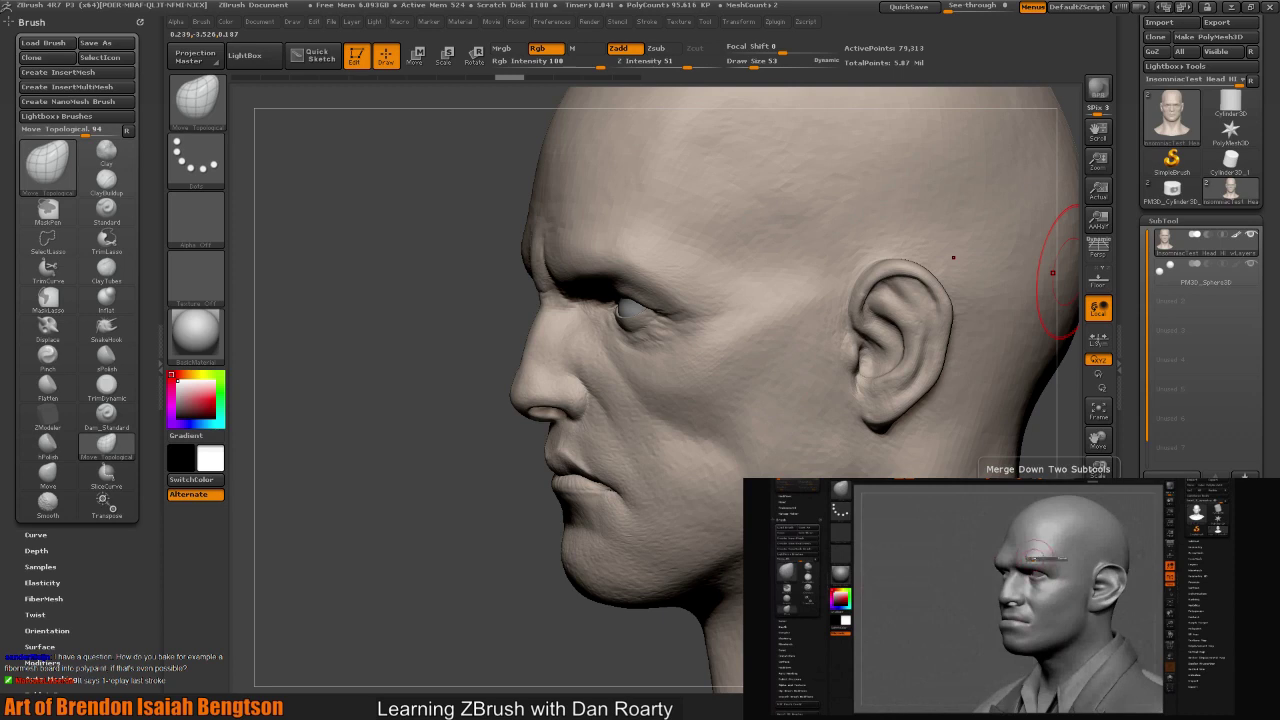
- Merge Down the sphere into the head, leaving a single 95,445-point subtool
click(1040, 488)
mouse_move(389, 466)
alt+mouse_down()
mouse_move(389, 387)
mouse_move(380, 403)
mouse_move(409, 409)
mouse_move(945, 395)
mouse_move(903, 423)
mouse_move(936, 435)
mouse_move(945, 457)
mouse_move(966, 455)
alt+mouse_up()
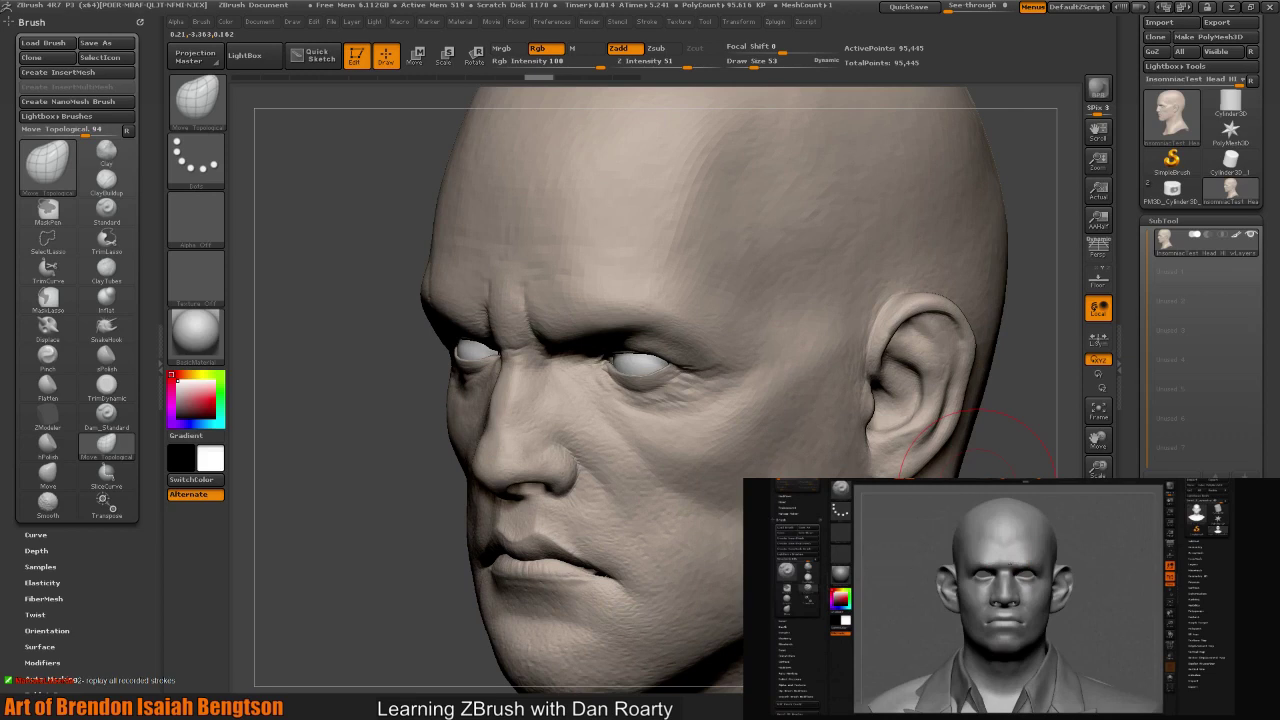
drag(966, 455, 980, 457)
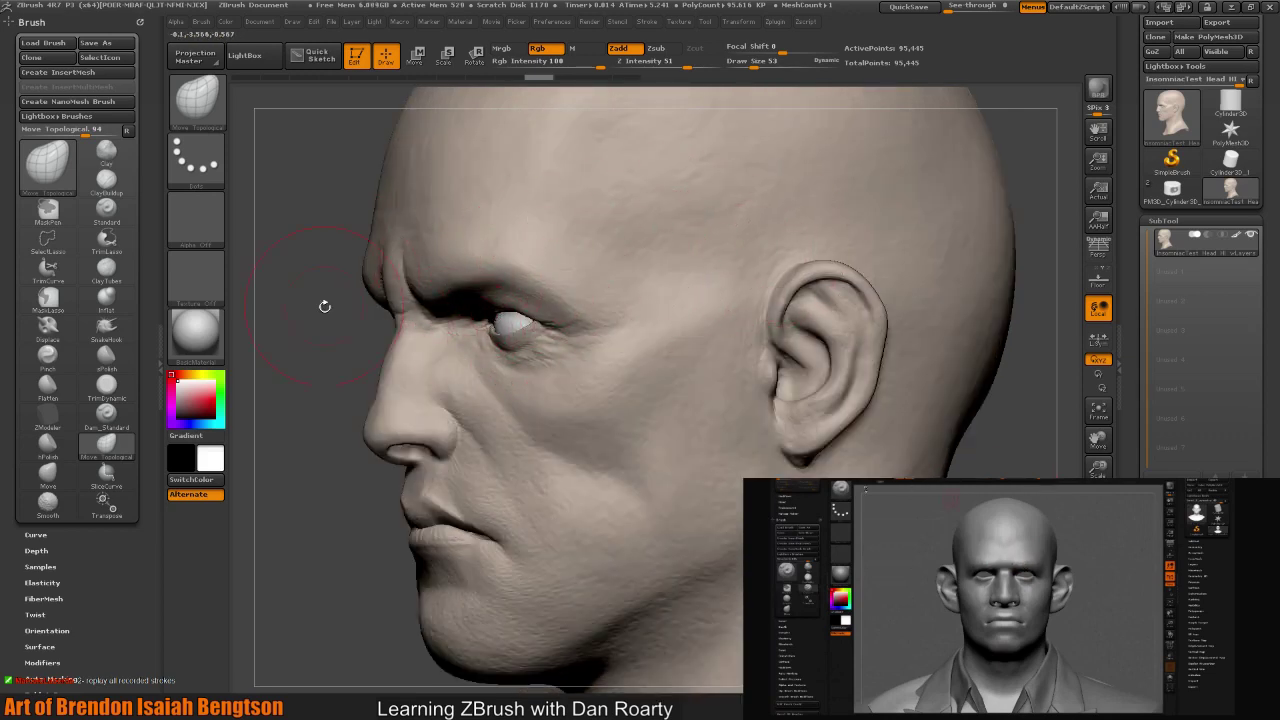
- Make two small Move Topological adjustments to the left eyelid
drag(329, 300, 334, 324)
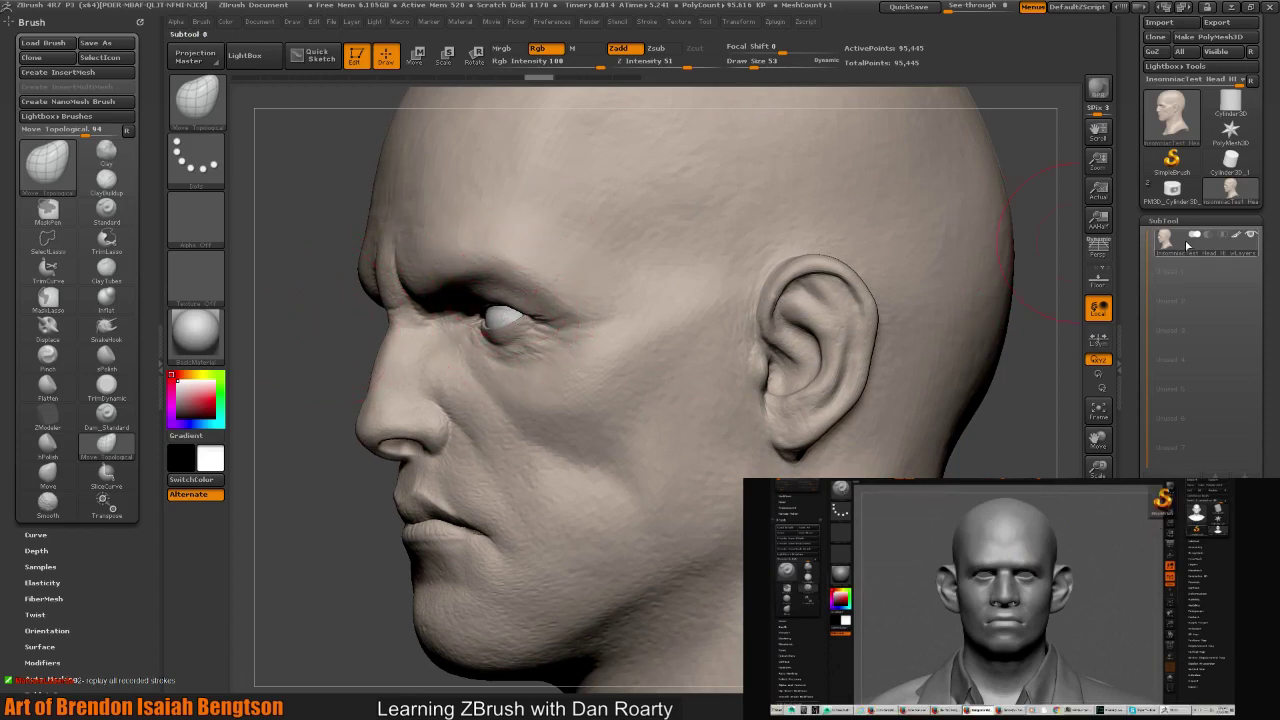
mouse_move(1168, 244)
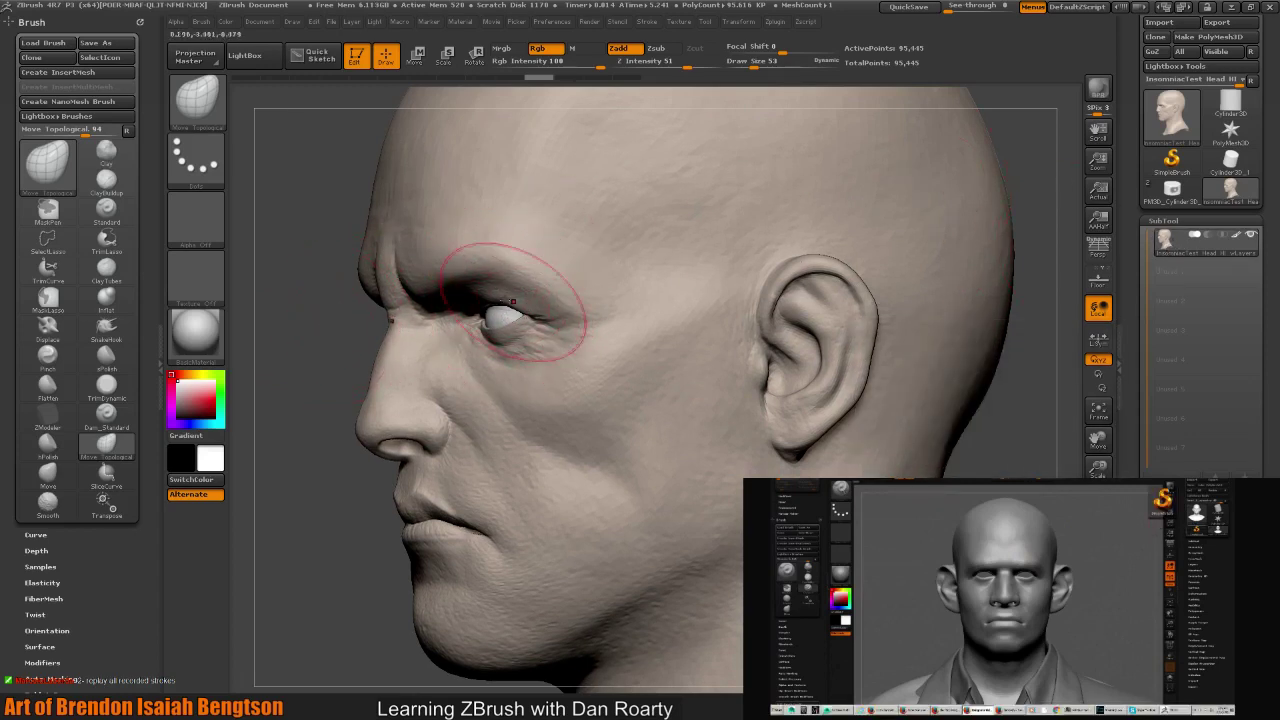
drag(495, 347, 491, 345)
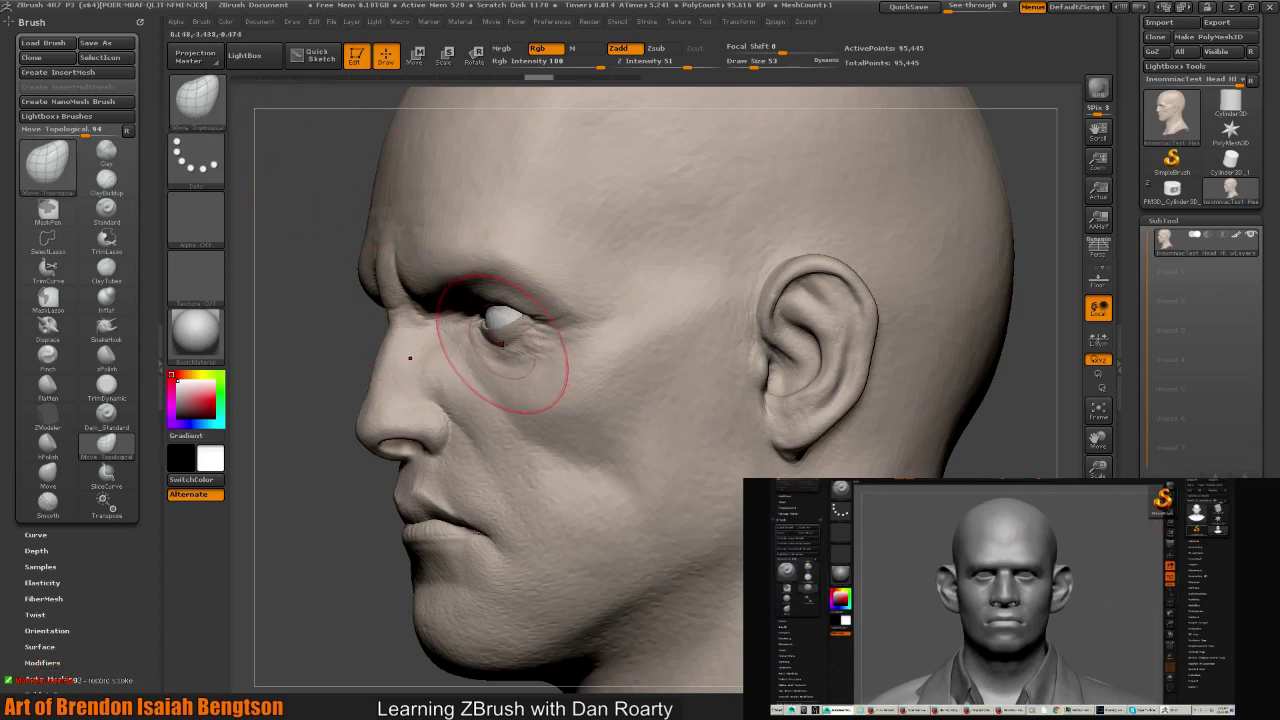
drag(493, 346, 514, 328)
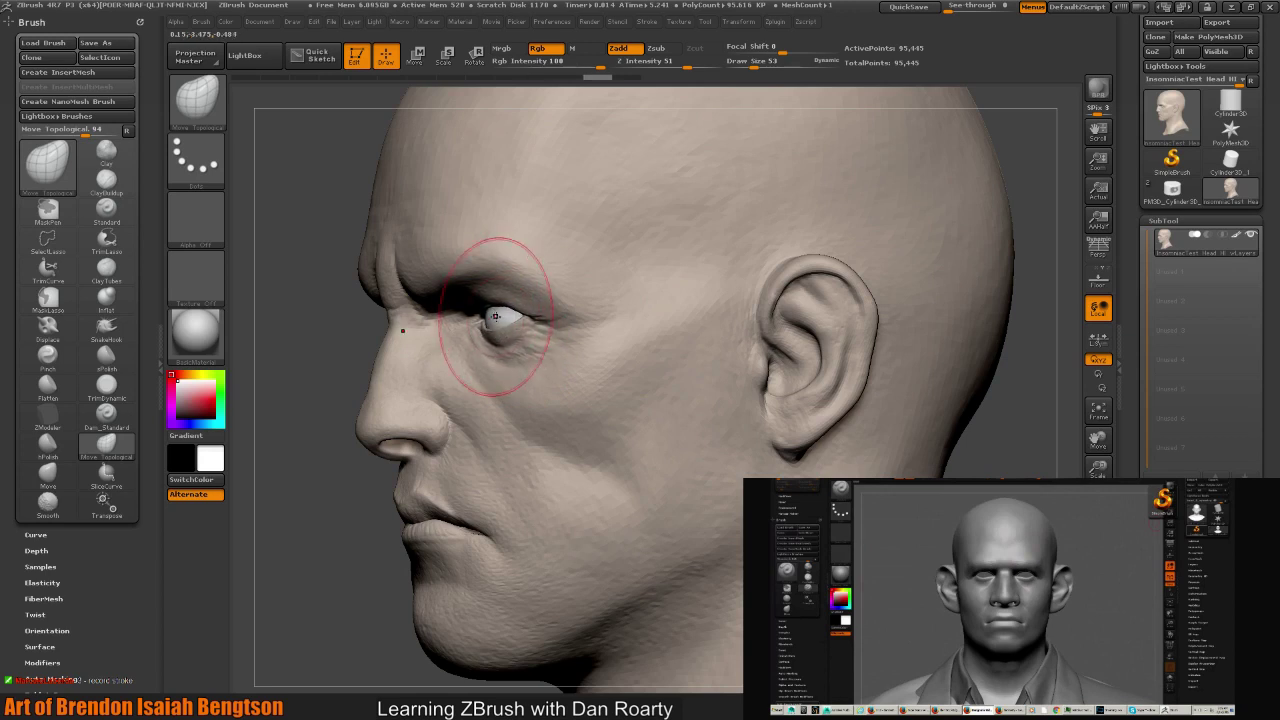
- Frame the head and orbit it through front, profile and three-quarter views
key(f)
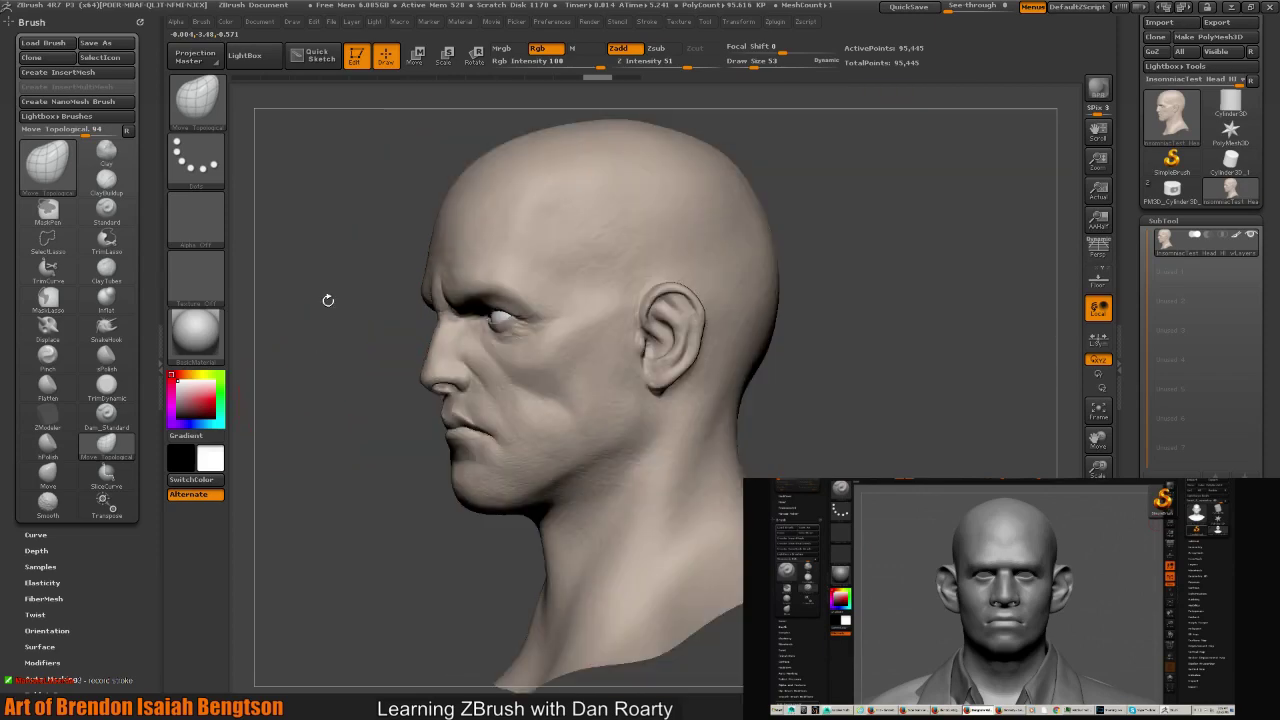
mouse_move(328, 300)
shift+mouse_down()
mouse_move(560, 300)
mouse_move(766, 400)
shift+mouse_up()
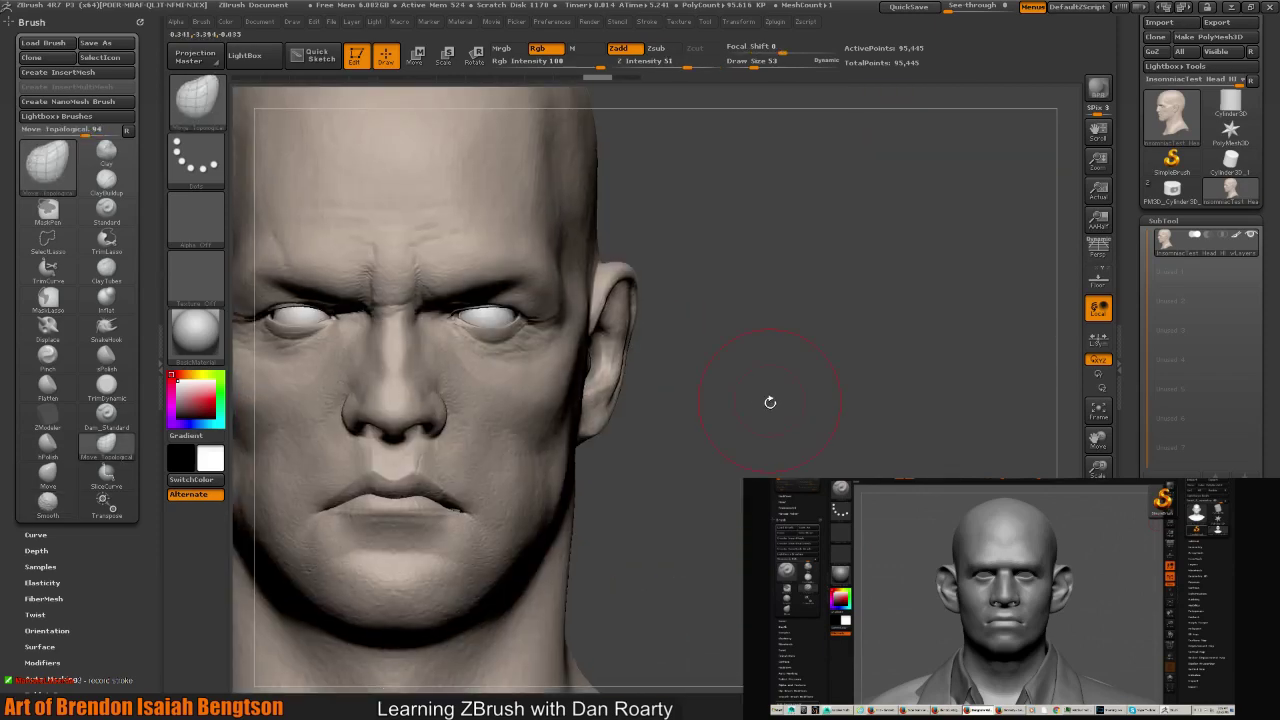
mouse_move(770, 402)
shift+mouse_down()
mouse_move(549, 266)
mouse_move(610, 290)
shift+mouse_up()
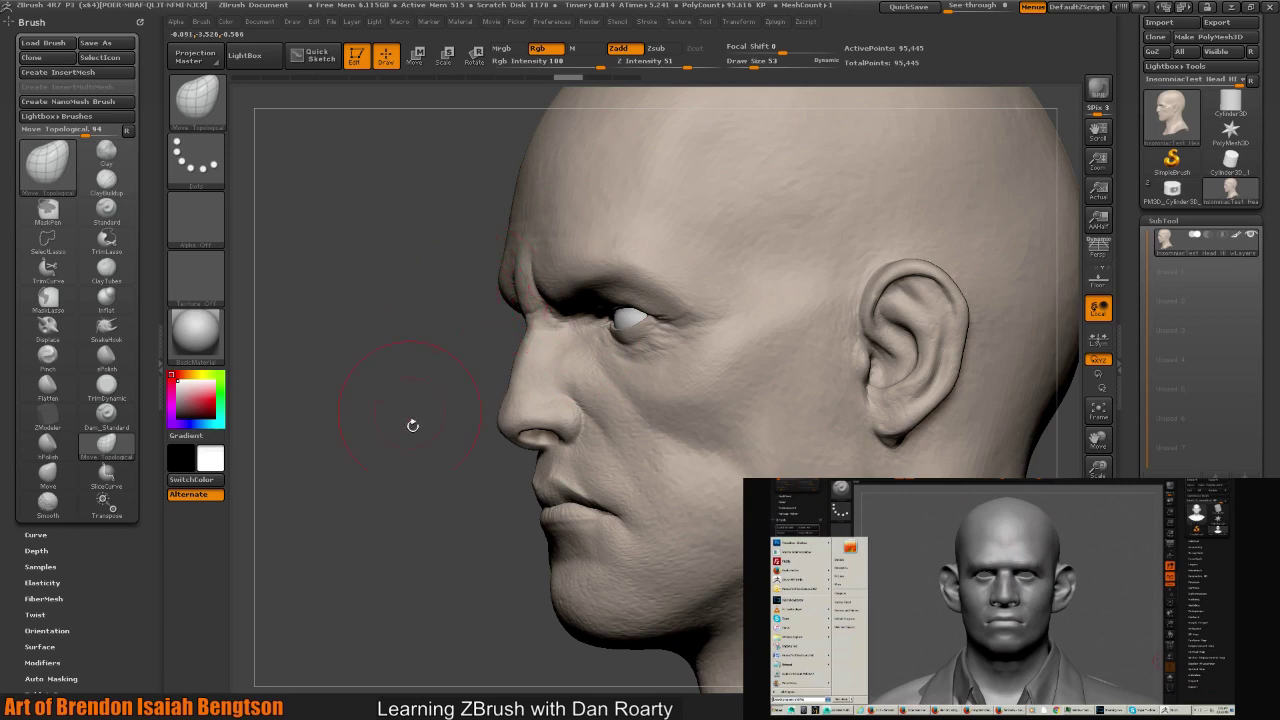
drag(414, 423, 460, 470)
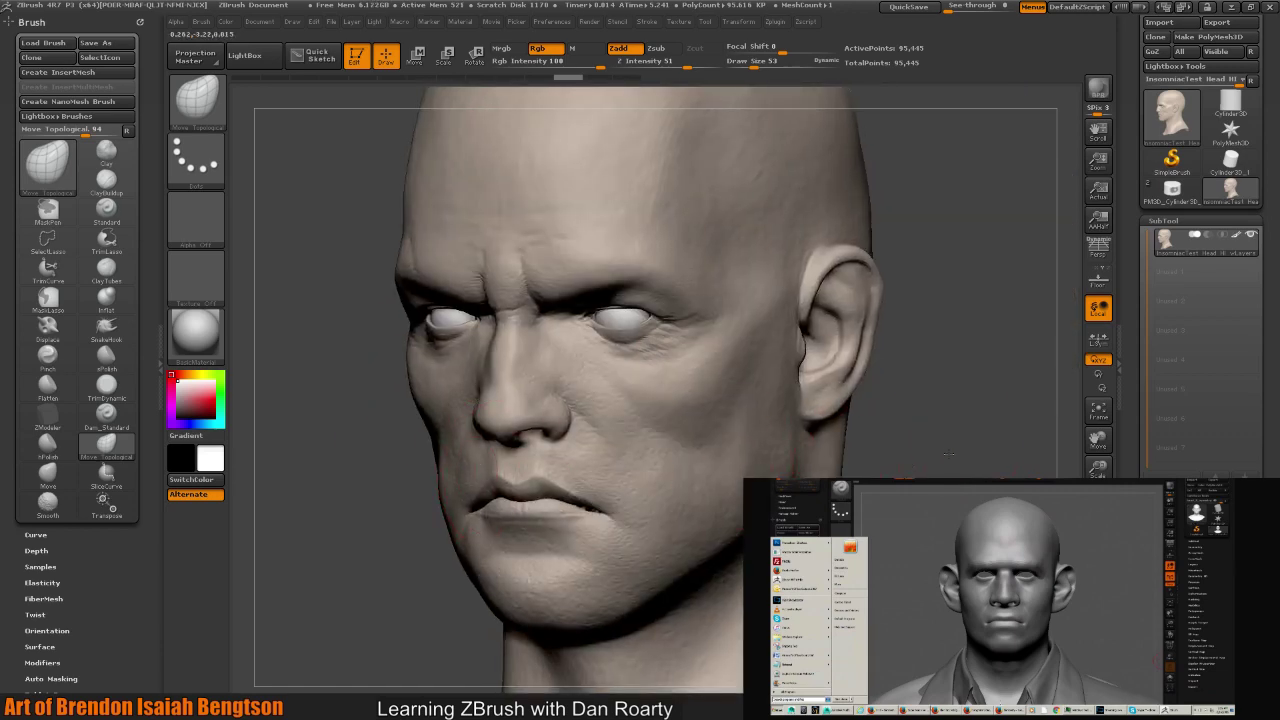
mouse_move(948, 455)
mouse_down()
mouse_move(919, 453)
mouse_move(940, 461)
mouse_up()
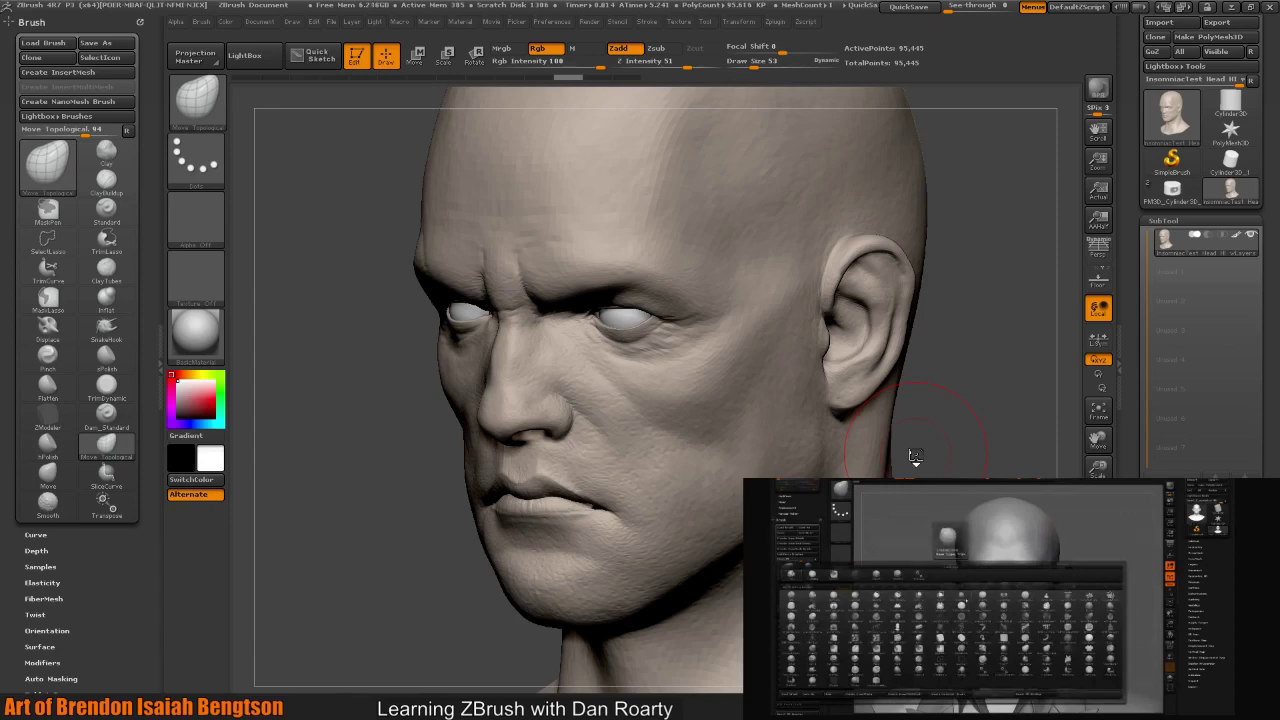
- Filter the brush picker by M and make MaskPen the current brush
key(b)
key(m)
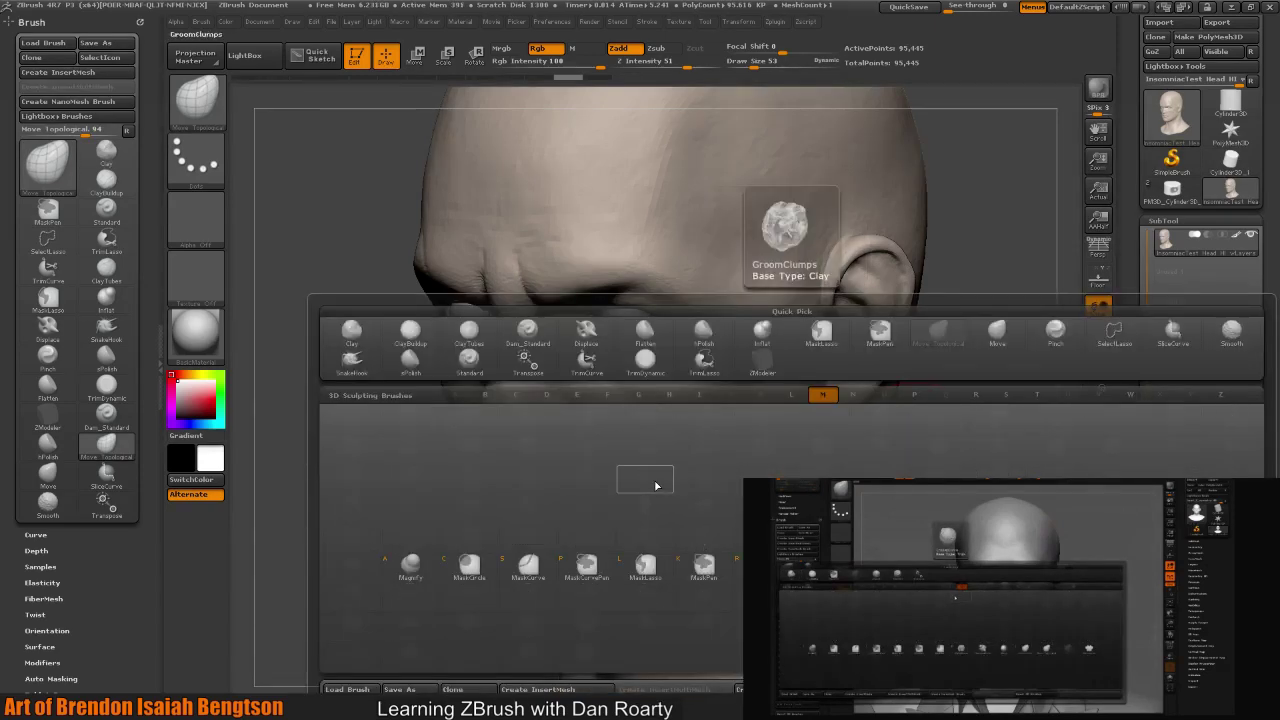
click(712, 568)
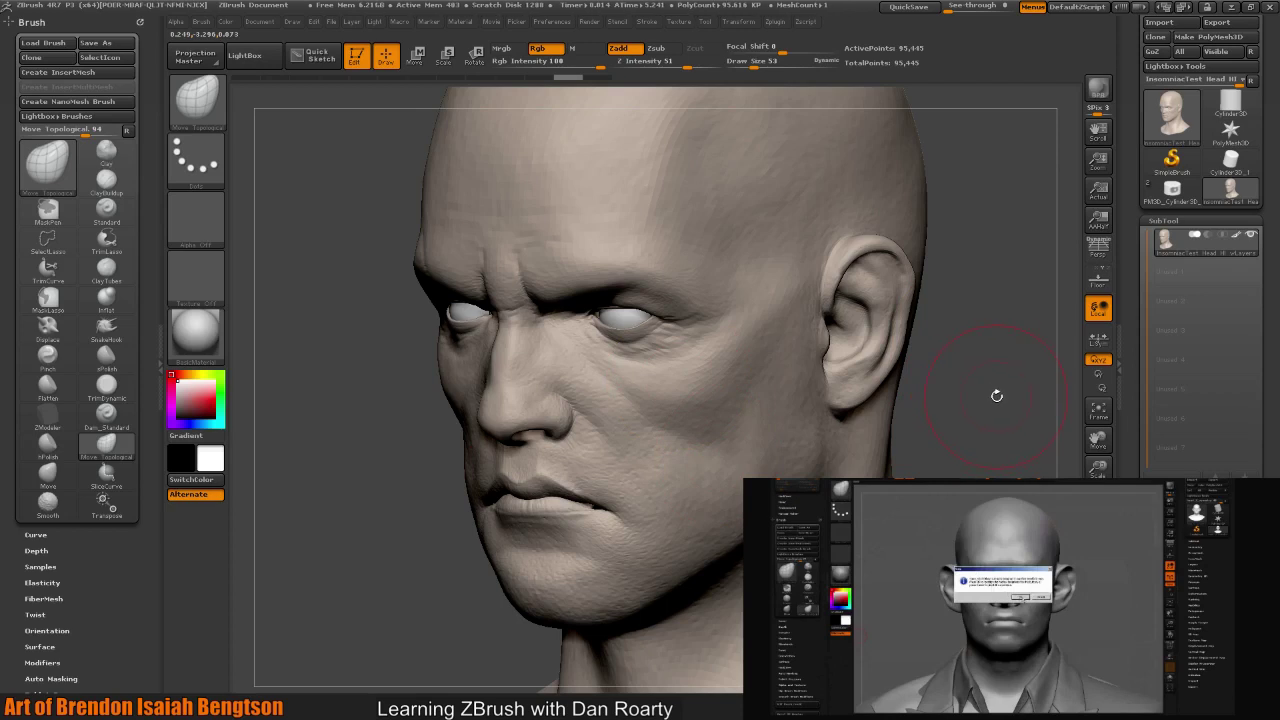
- Reposition the head in view and reduce the Draw Size to 17
alt+drag(994, 400, 910, 418)
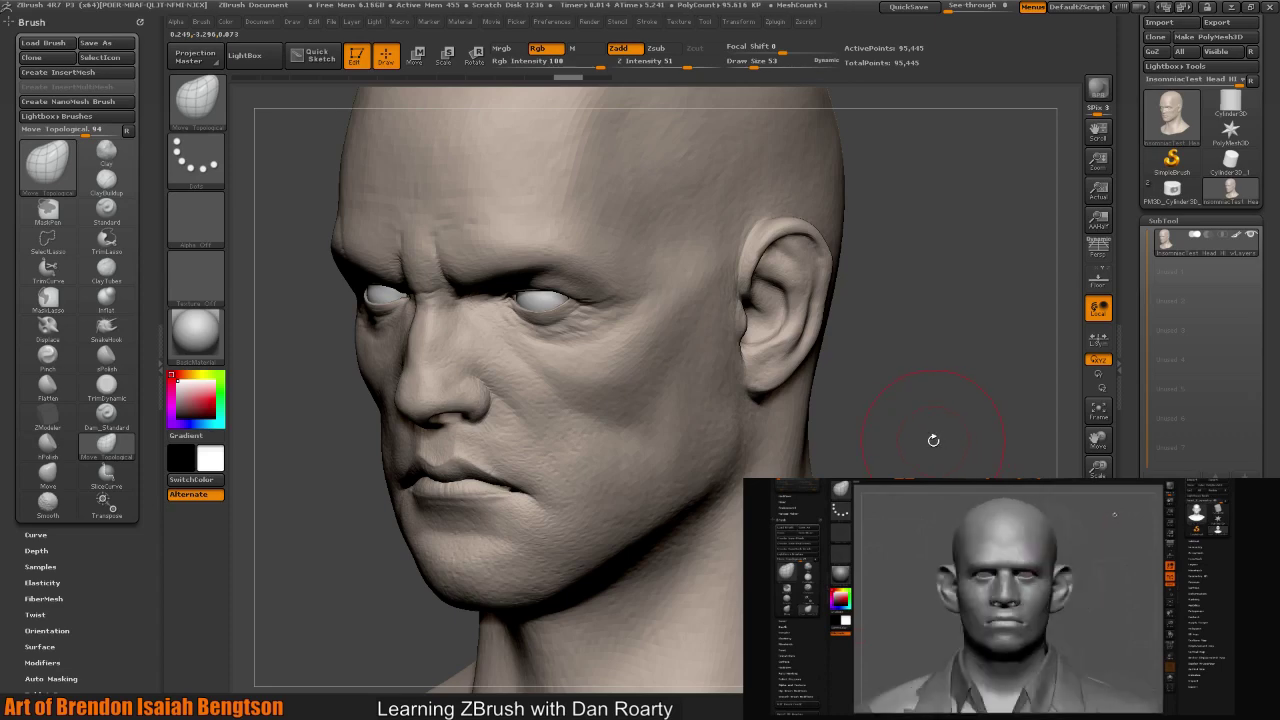
drag(936, 448, 936, 445)
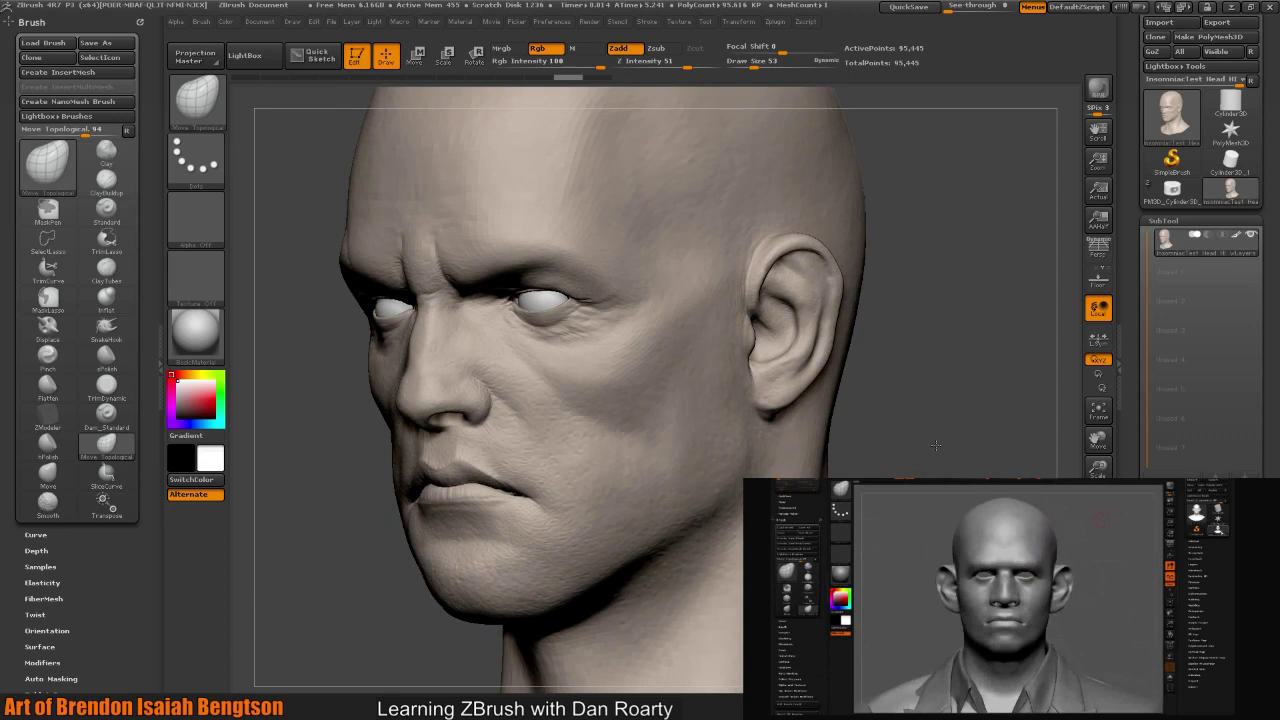
mouse_move(936, 445)
mouse_down()
mouse_move(929, 400)
mouse_move(911, 449)
mouse_up()
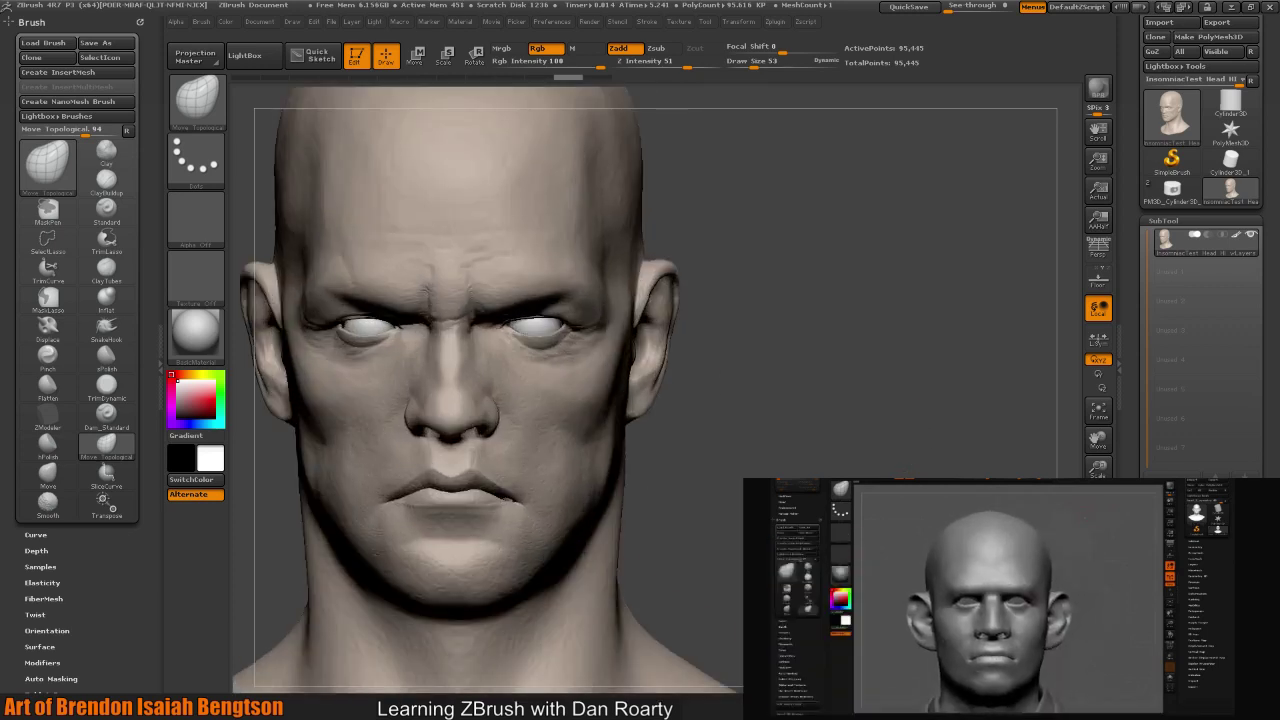
mouse_move(804, 387)
alt+mouse_down()
mouse_move(891, 377)
mouse_move(880, 330)
alt+mouse_up()
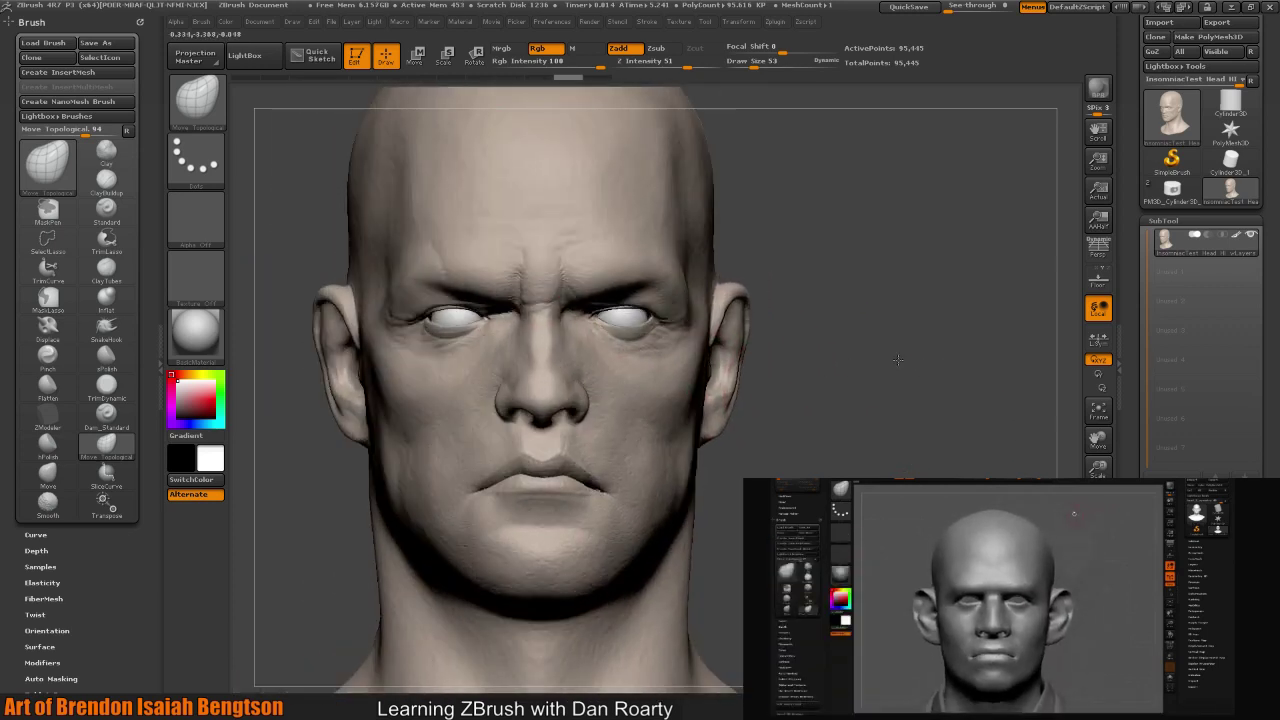
key(space)
drag(648, 331, 636, 330)
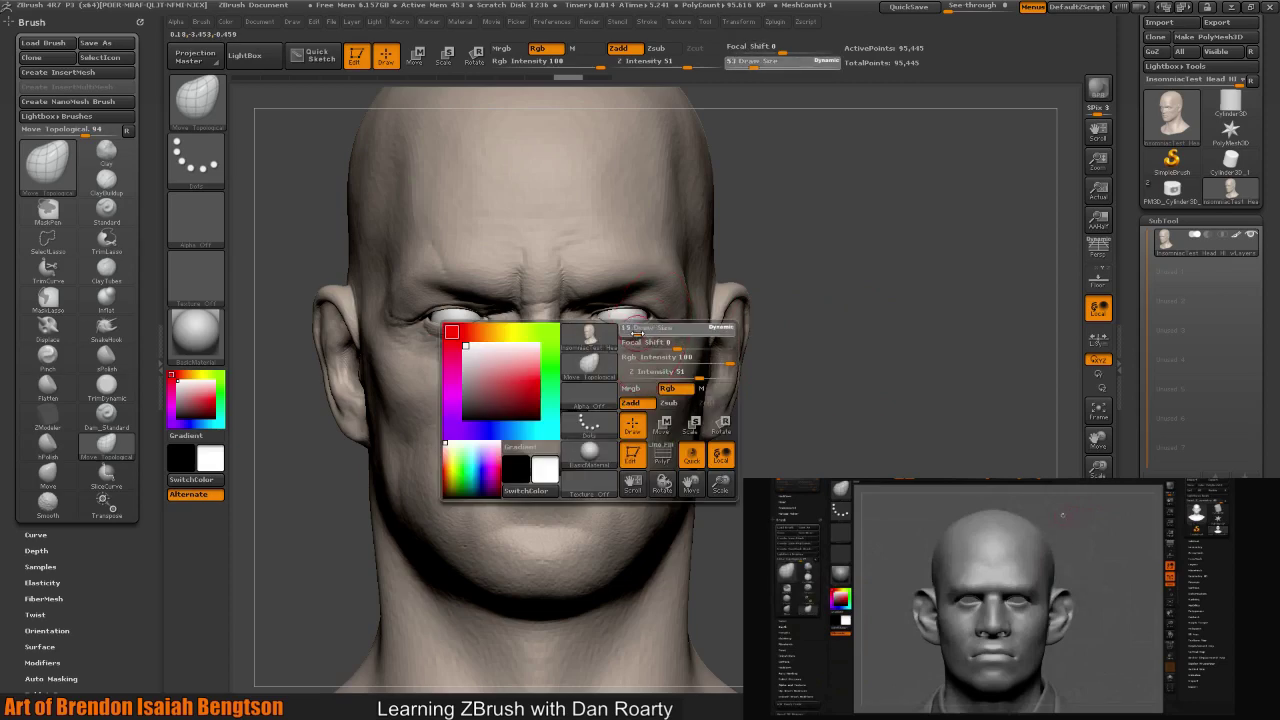
- Mask along the brow crease, then stroke it to deepen the vertical furrow between the brows
mouse_move(924, 312)
alt+mouse_down()
mouse_move(932, 332)
mouse_move(860, 330)
alt+mouse_up()
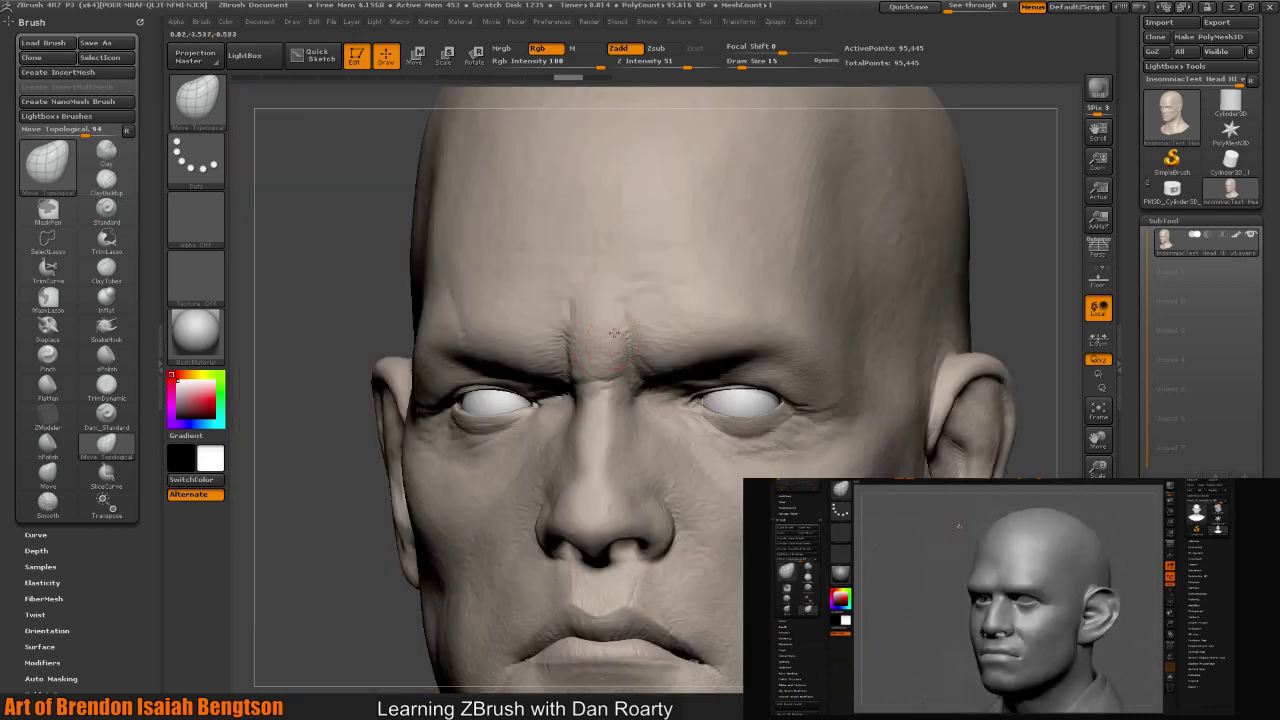
drag(614, 323, 620, 362)
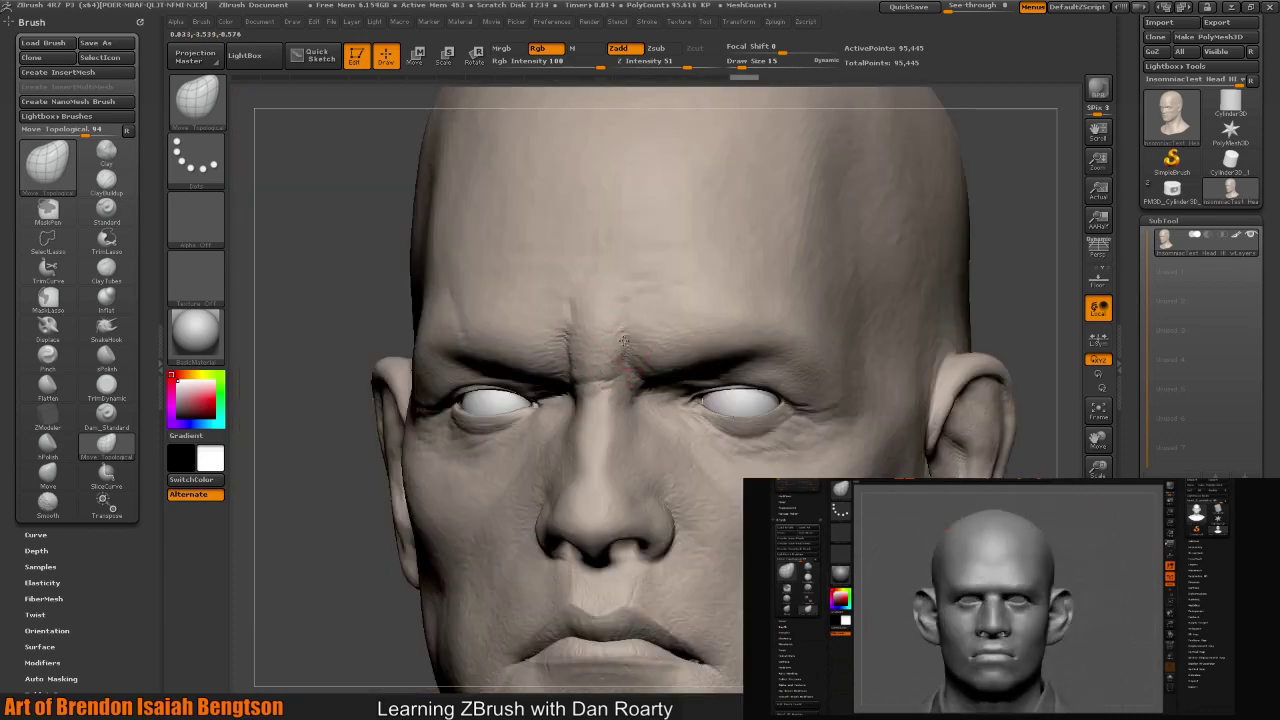
drag(405, 288, 390, 301)
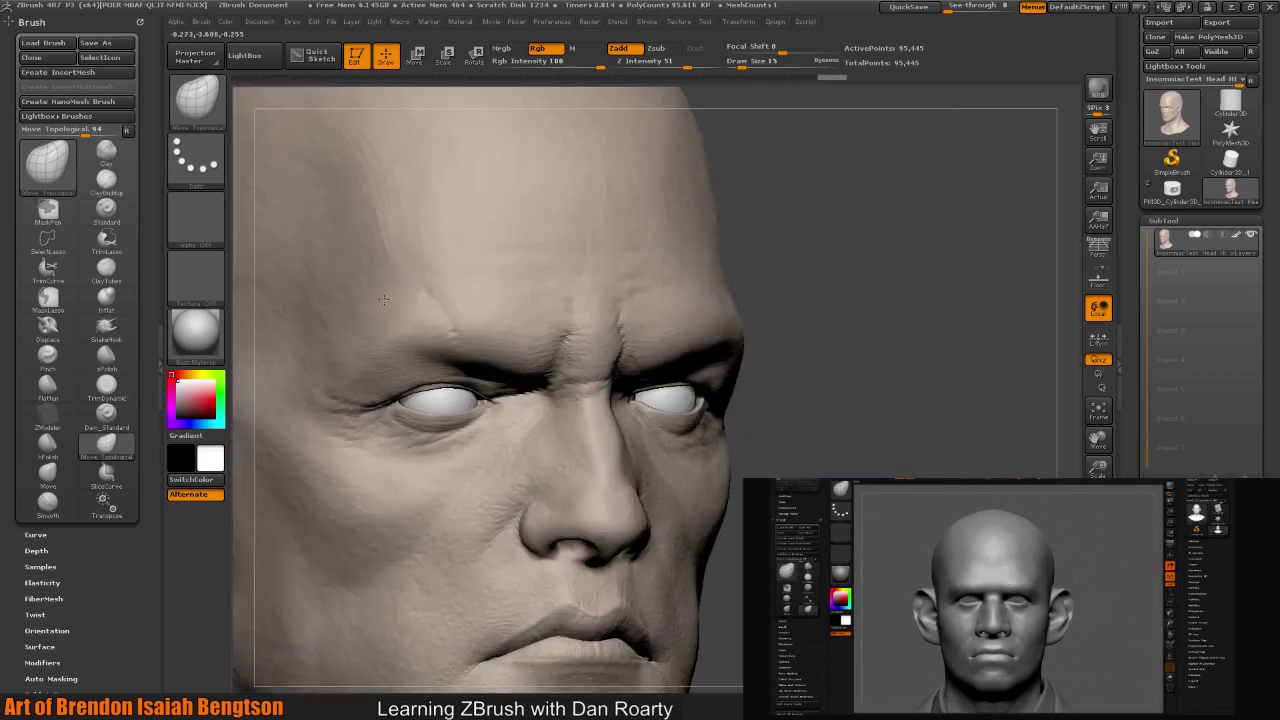
drag(770, 280, 883, 242)
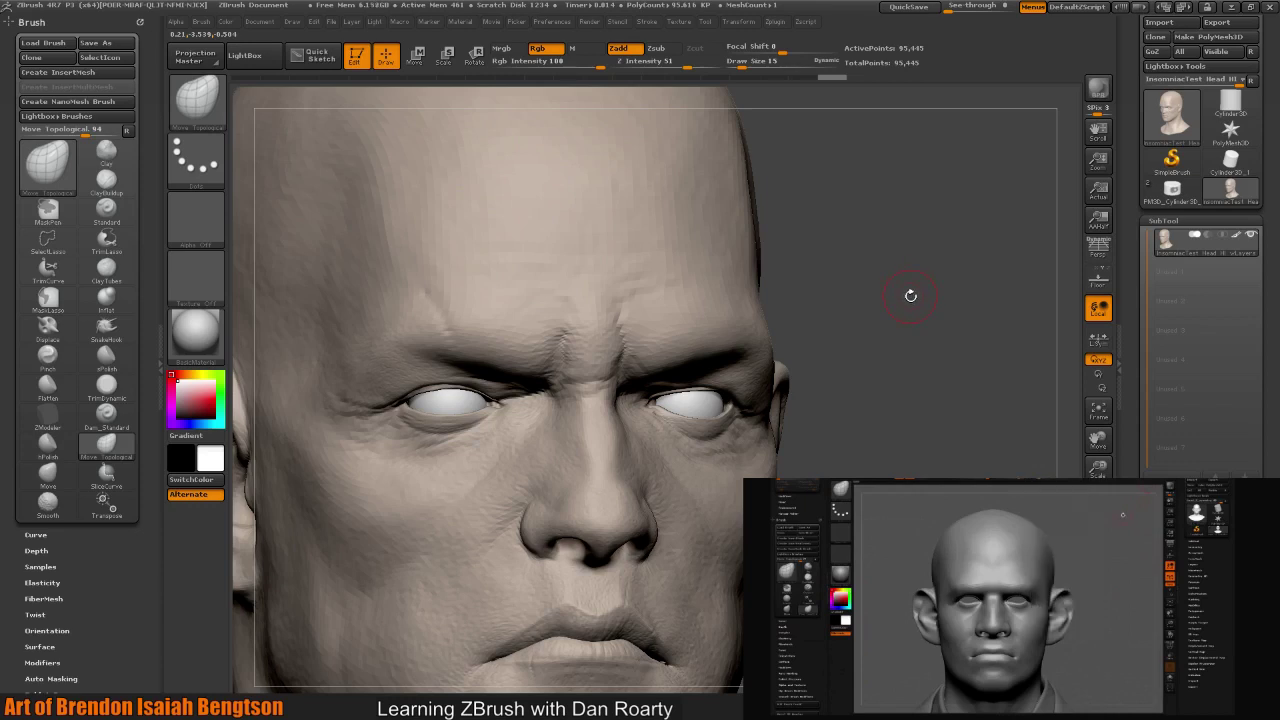
drag(919, 260, 860, 265)
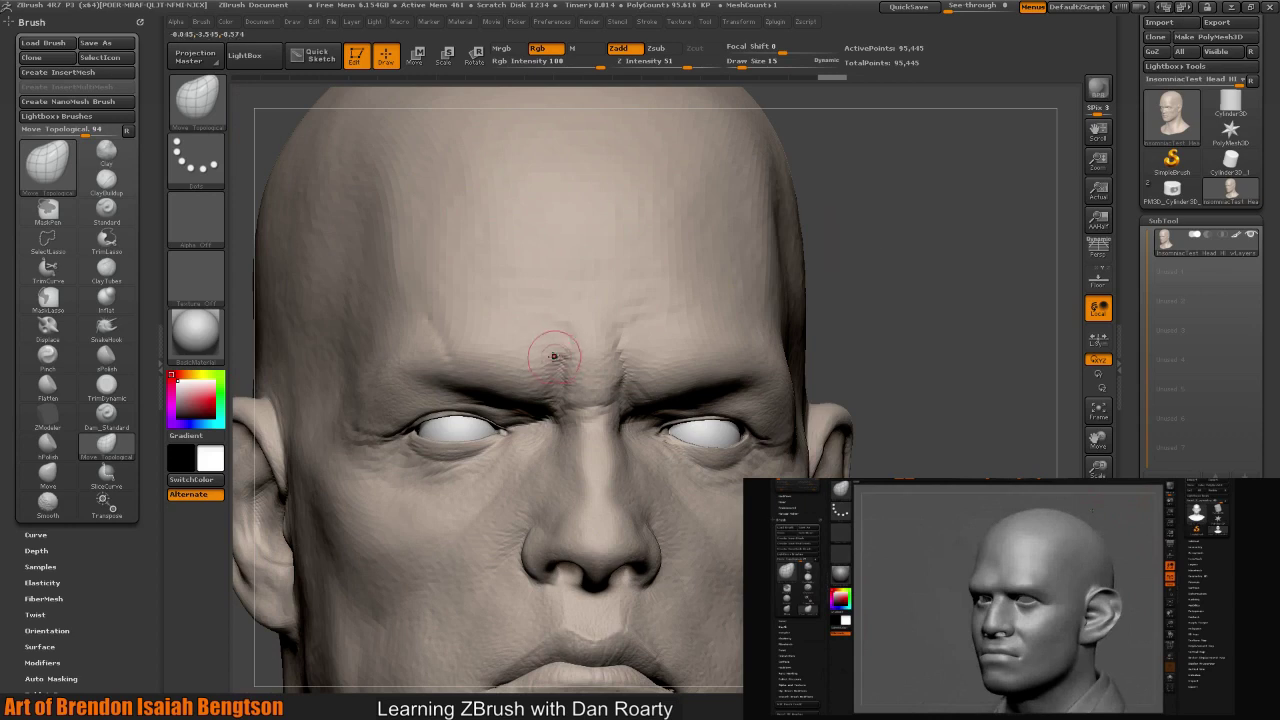
drag(576, 332, 568, 401)
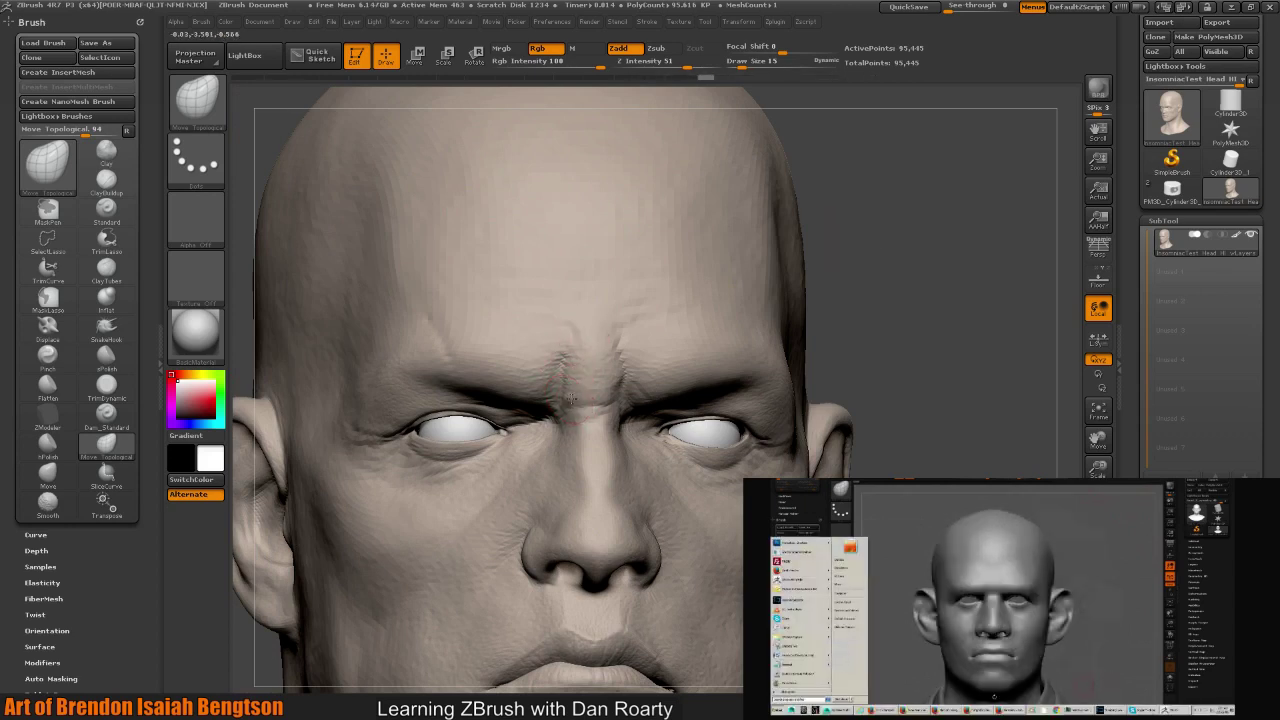
drag(963, 320, 950, 312)
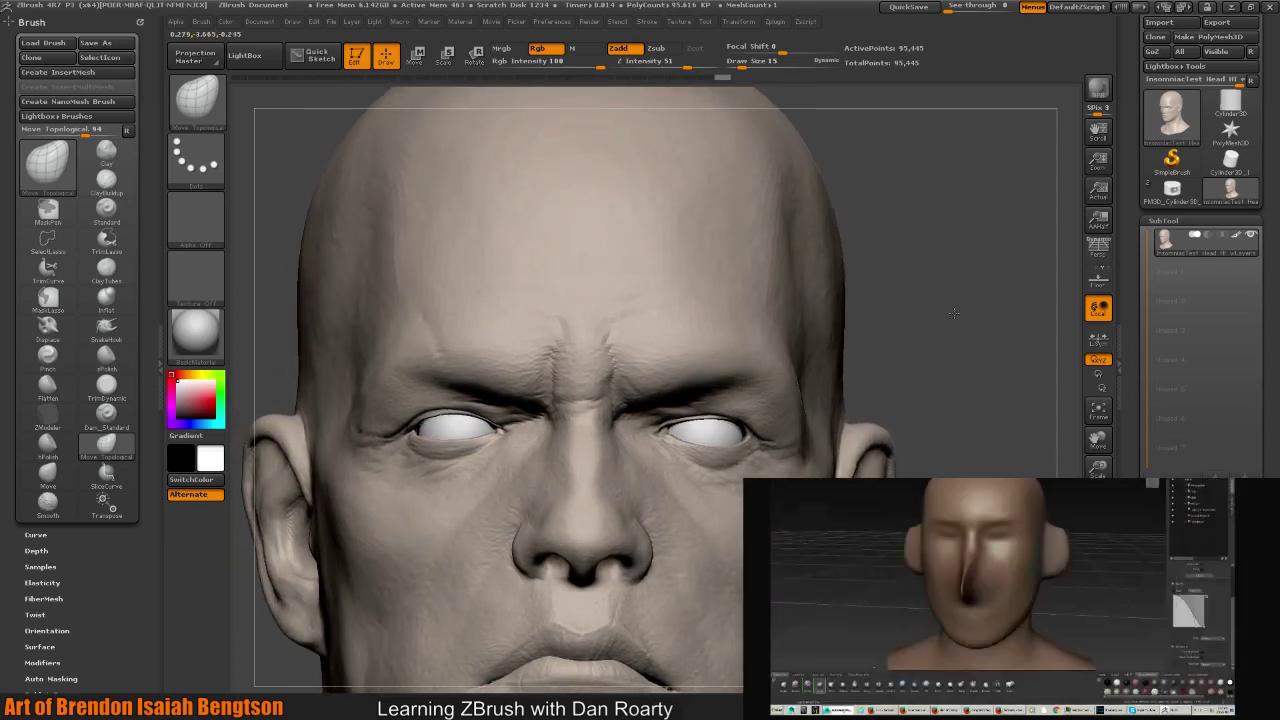
mouse_move(602, 330)
mouse_down()
mouse_move(586, 395)
mouse_move(561, 395)
mouse_move(572, 317)
mouse_move(543, 351)
mouse_move(552, 369)
mouse_move(592, 343)
mouse_move(592, 375)
mouse_up()
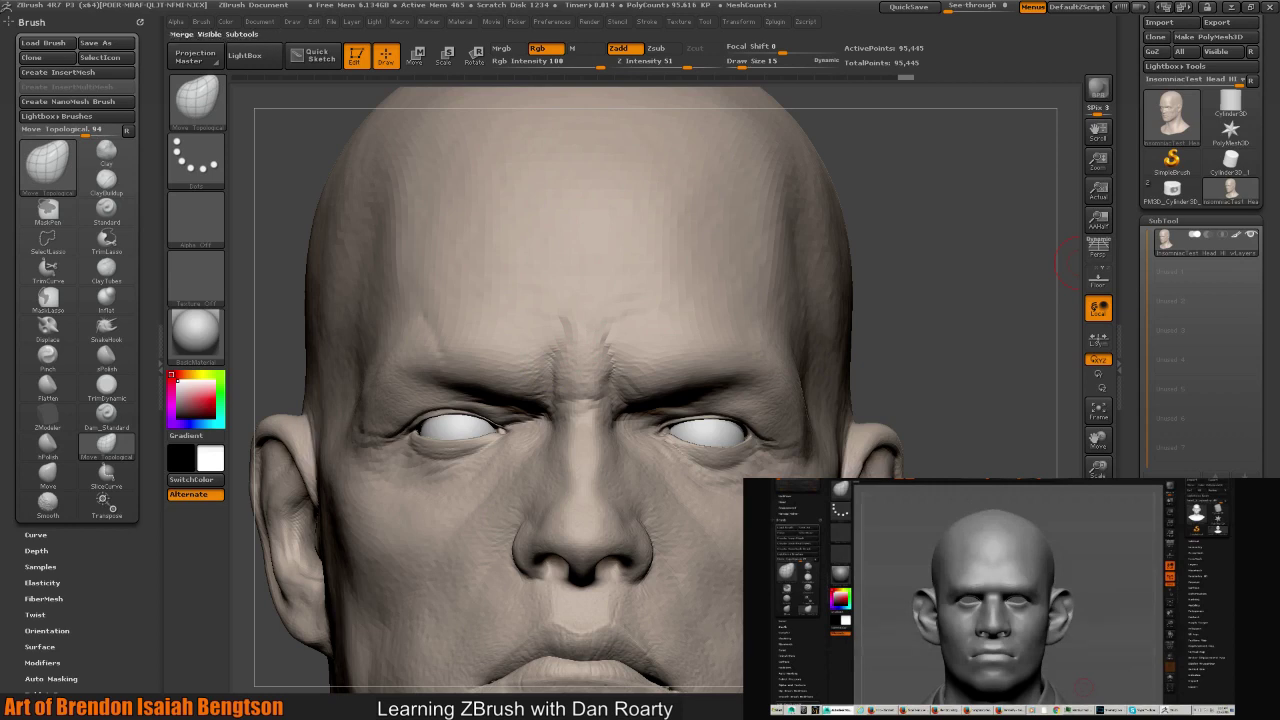
- Zoom out on the head and filter the brush picker to D brushes (Dam_Standard, Decal, Displace, DisplaceCurve)
scroll(1200, 300, down, 3)
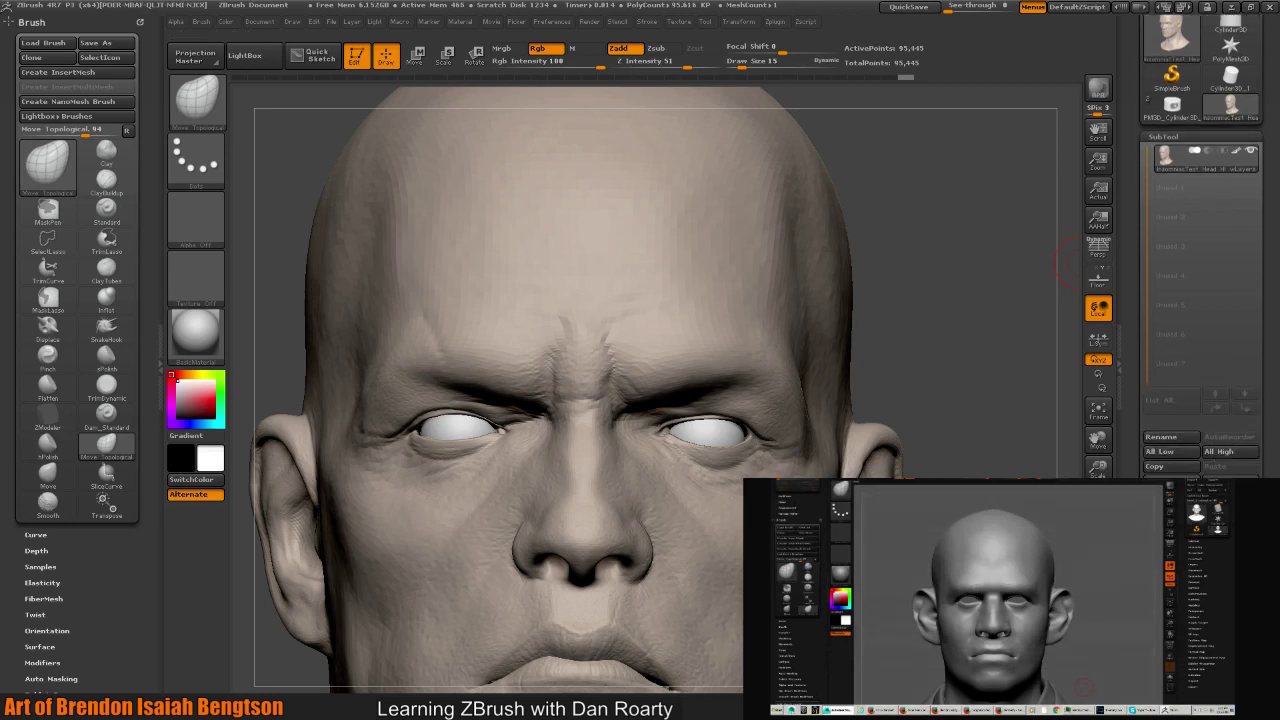
mouse_move(943, 420)
alt+mouse_down()
mouse_move(920, 325)
mouse_move(921, 404)
alt+mouse_up()
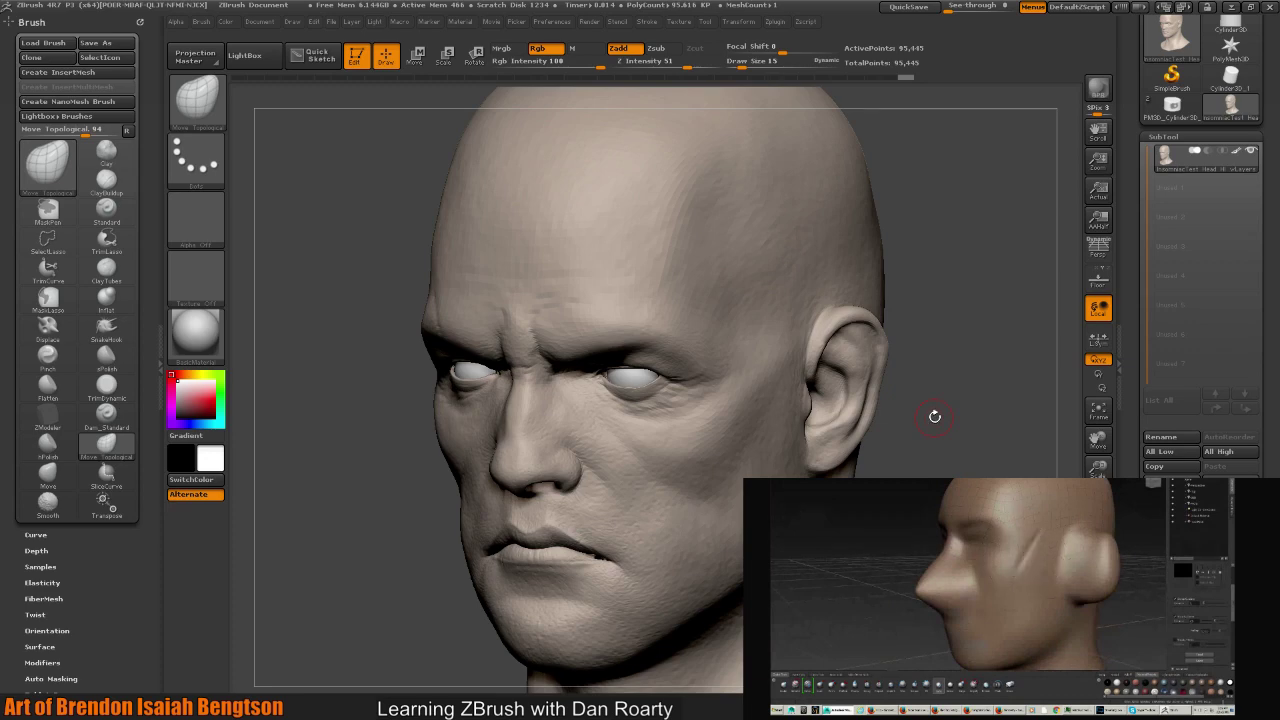
drag(969, 470, 925, 453)
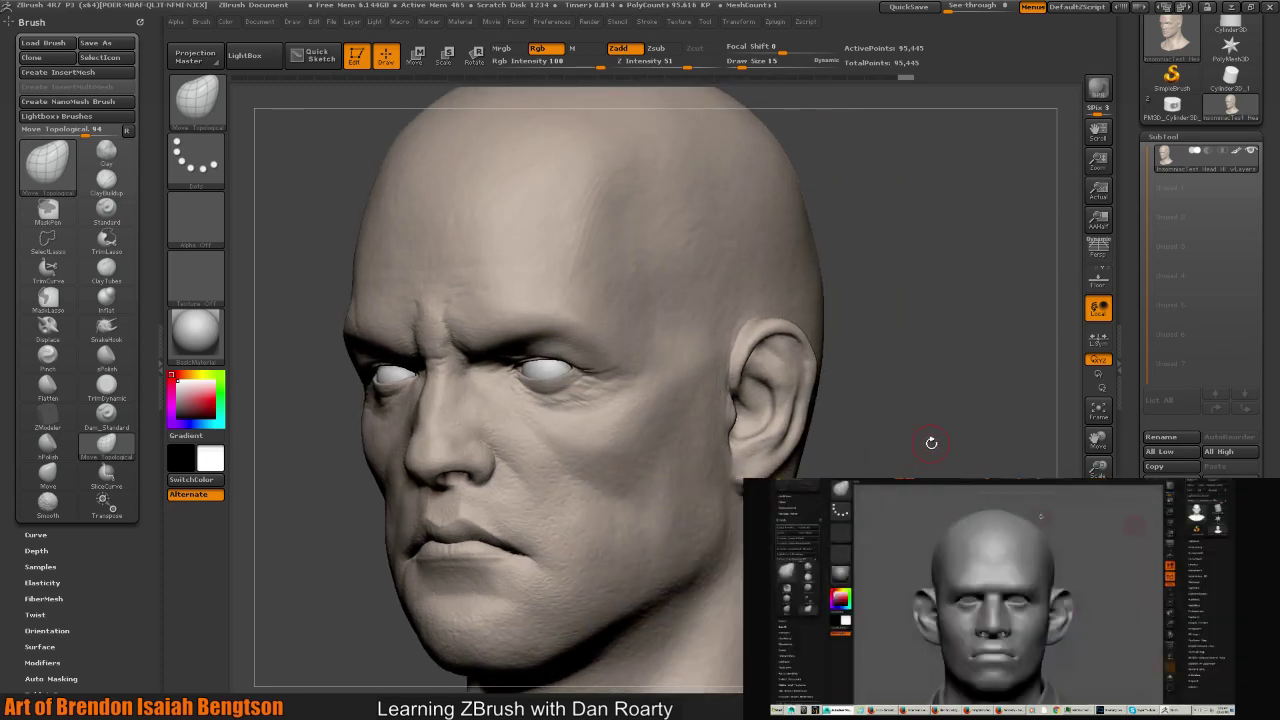
key(b)
key(d)
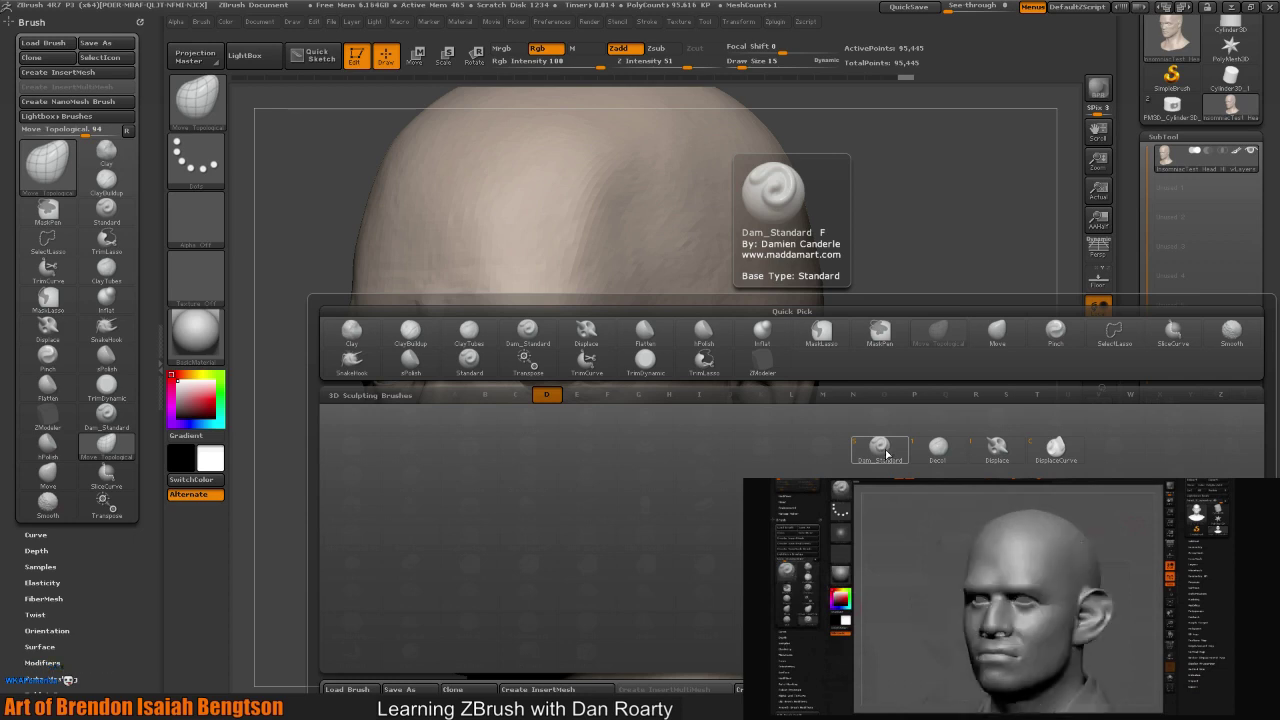
- Select Dam_Standard, test a groove on the cheek, then undo it
click(884, 450)
mouse_move(957, 343)
mouse_down()
mouse_move(916, 329)
mouse_move(726, 366)
mouse_up()
drag(735, 320, 611, 540)
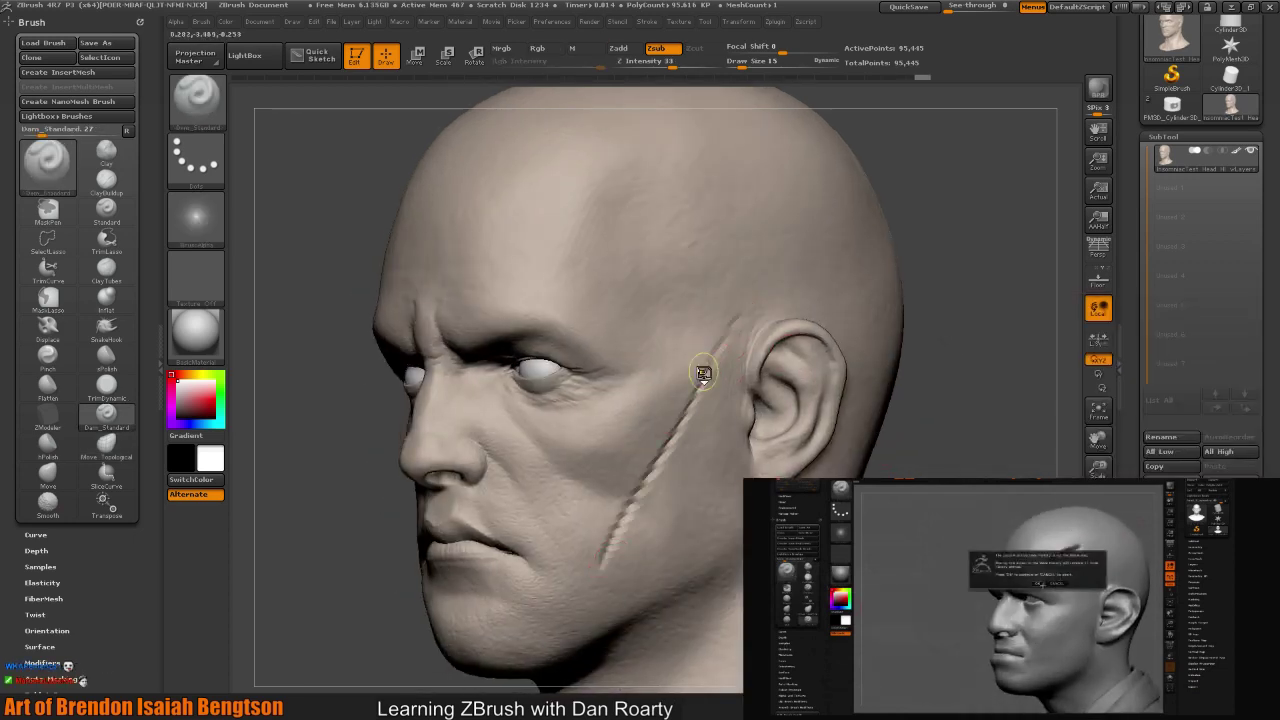
key(ctrl+z)
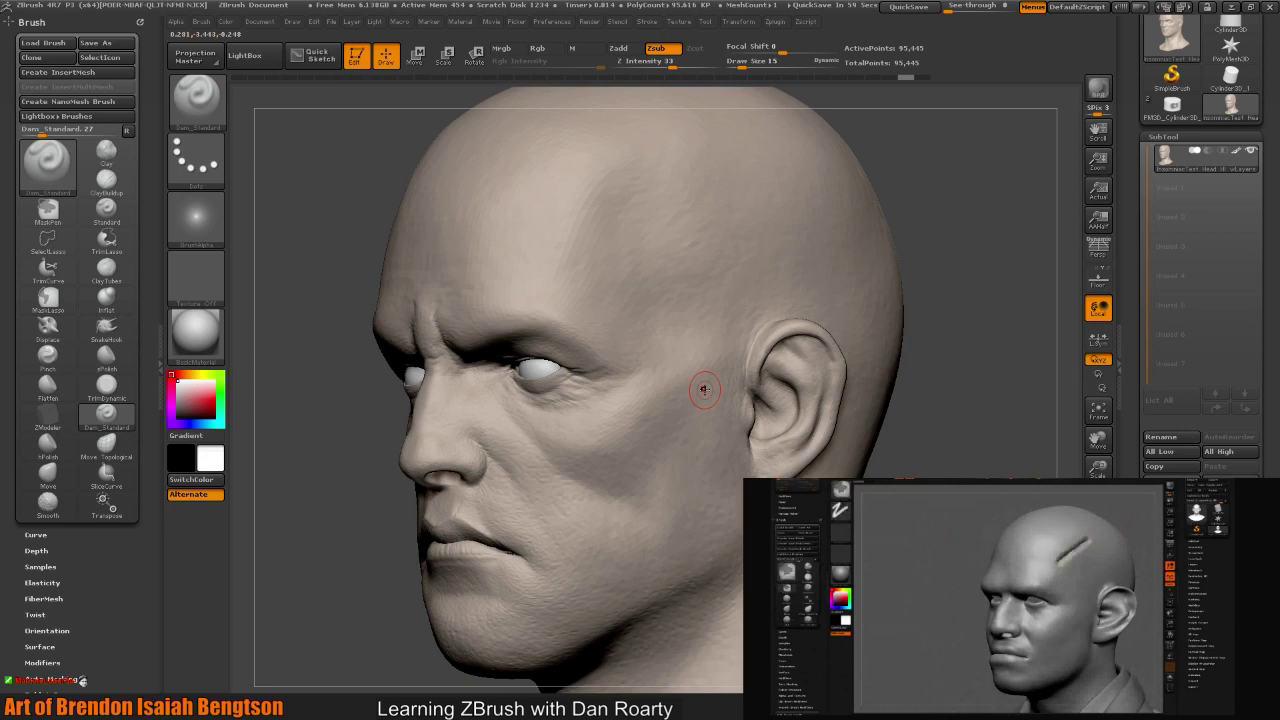
- Lower the Dam_Standard Z Intensity to 18 in the spacebar brush popup
key(space)
mouse_move(700, 375)
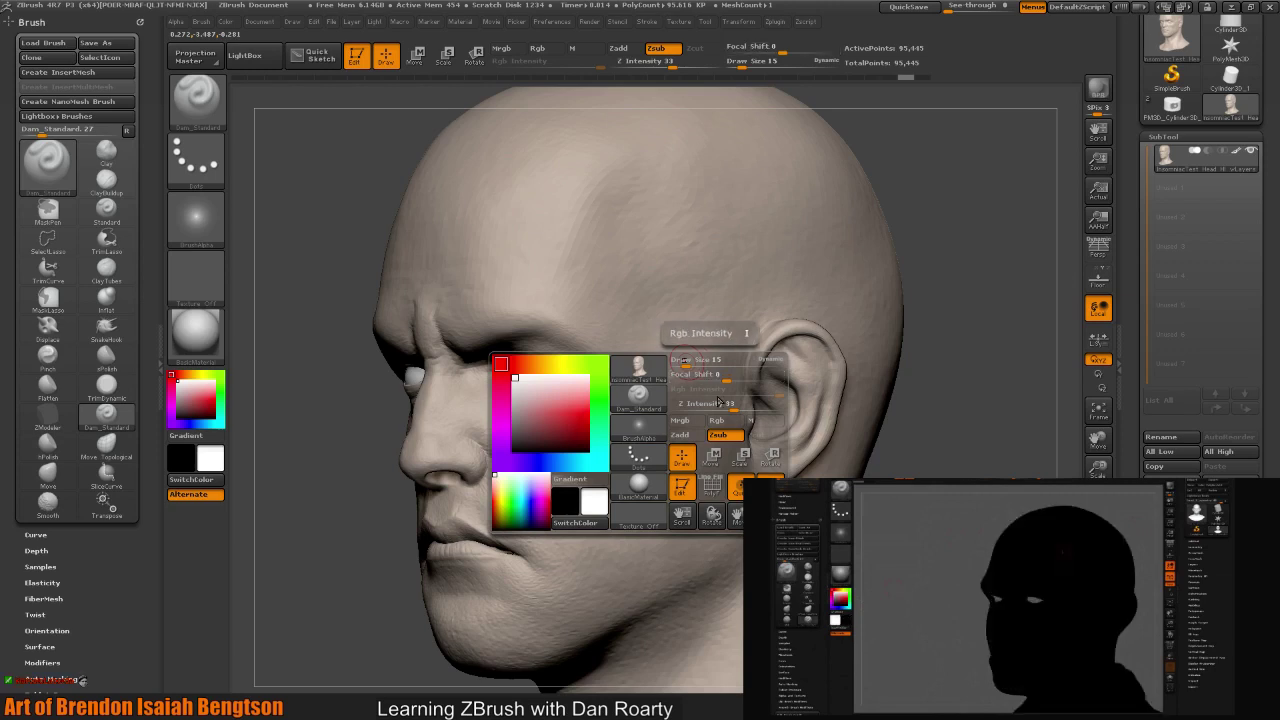
mouse_move(700, 403)
mouse_down()
mouse_move(686, 403)
mouse_move(716, 404)
mouse_up()
key(space)
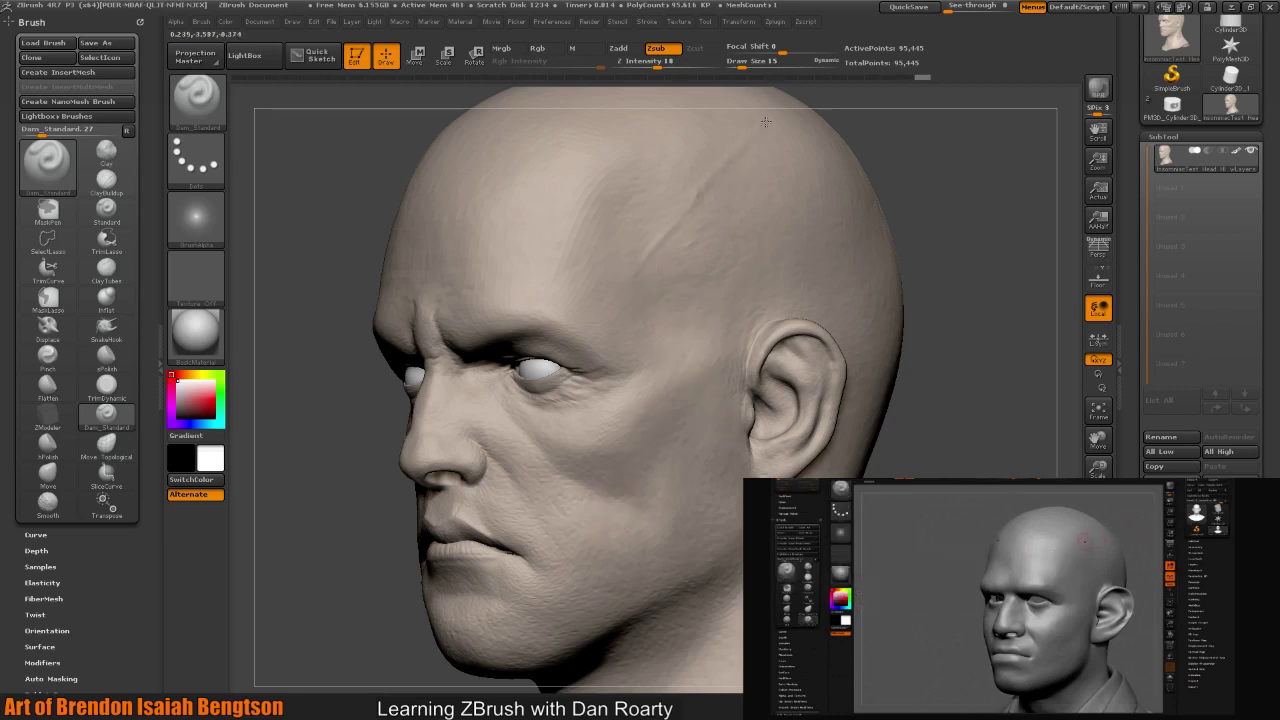
- Carve a shallow groove diagonally across the forehead and orbit to check it
key(ctrl)
drag(952, 171, 826, 194)
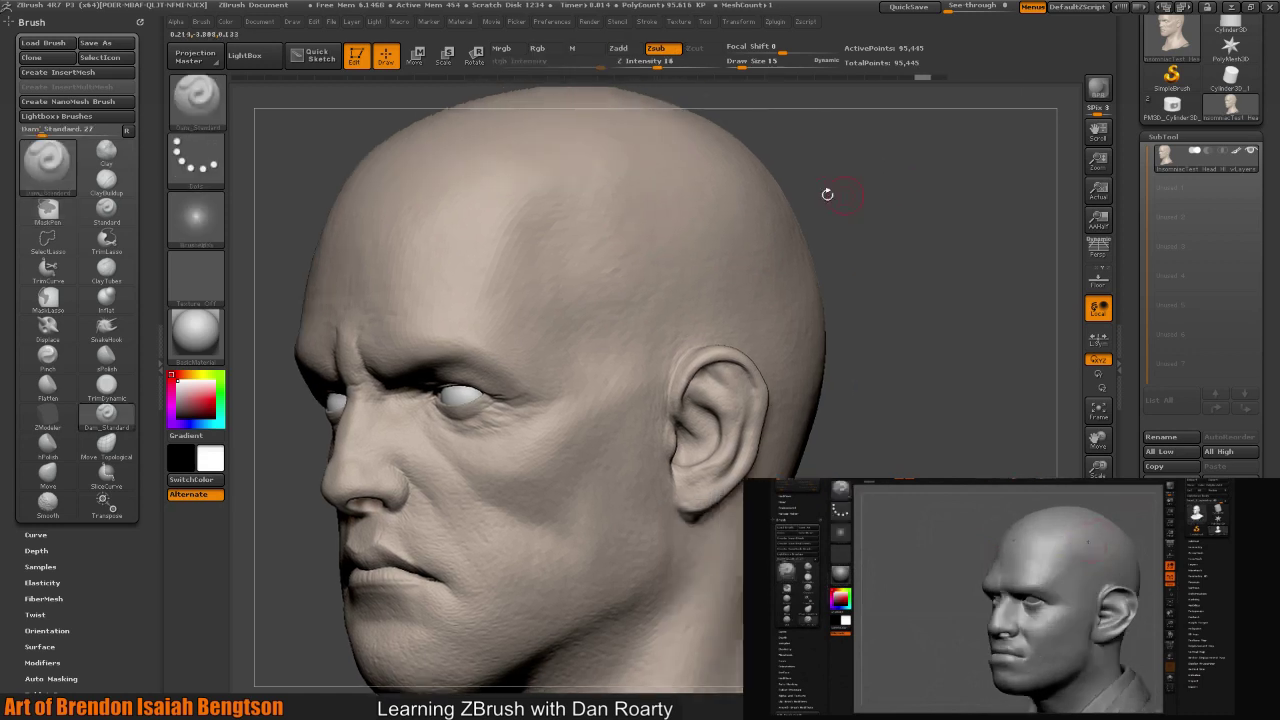
drag(660, 200, 575, 278)
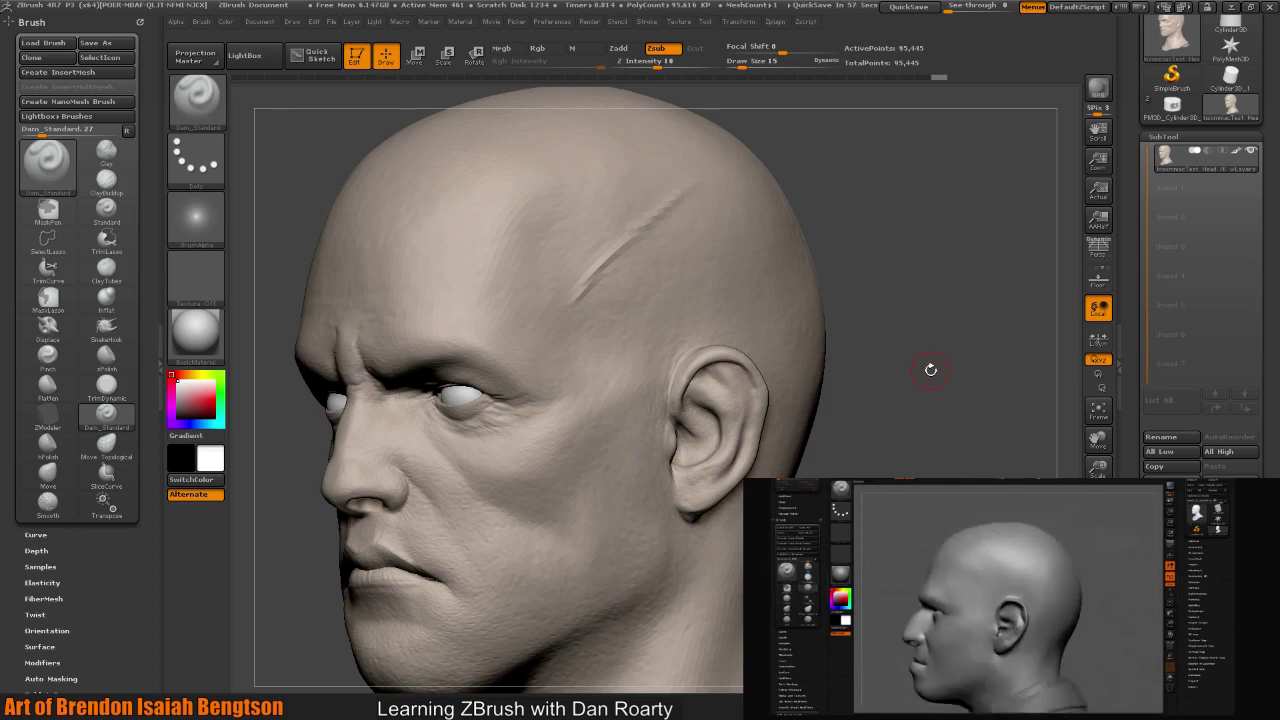
mouse_move(951, 403)
mouse_down()
mouse_move(948, 442)
mouse_move(948, 410)
mouse_up()
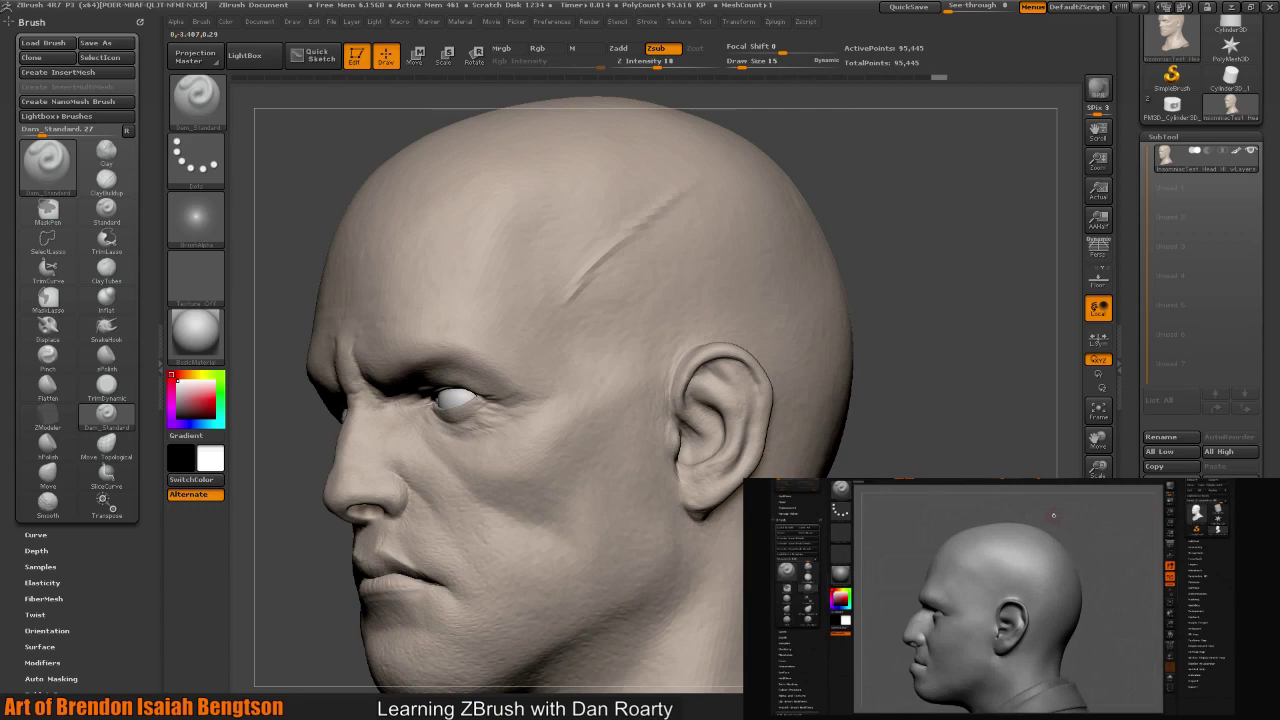
drag(948, 410, 588, 412)
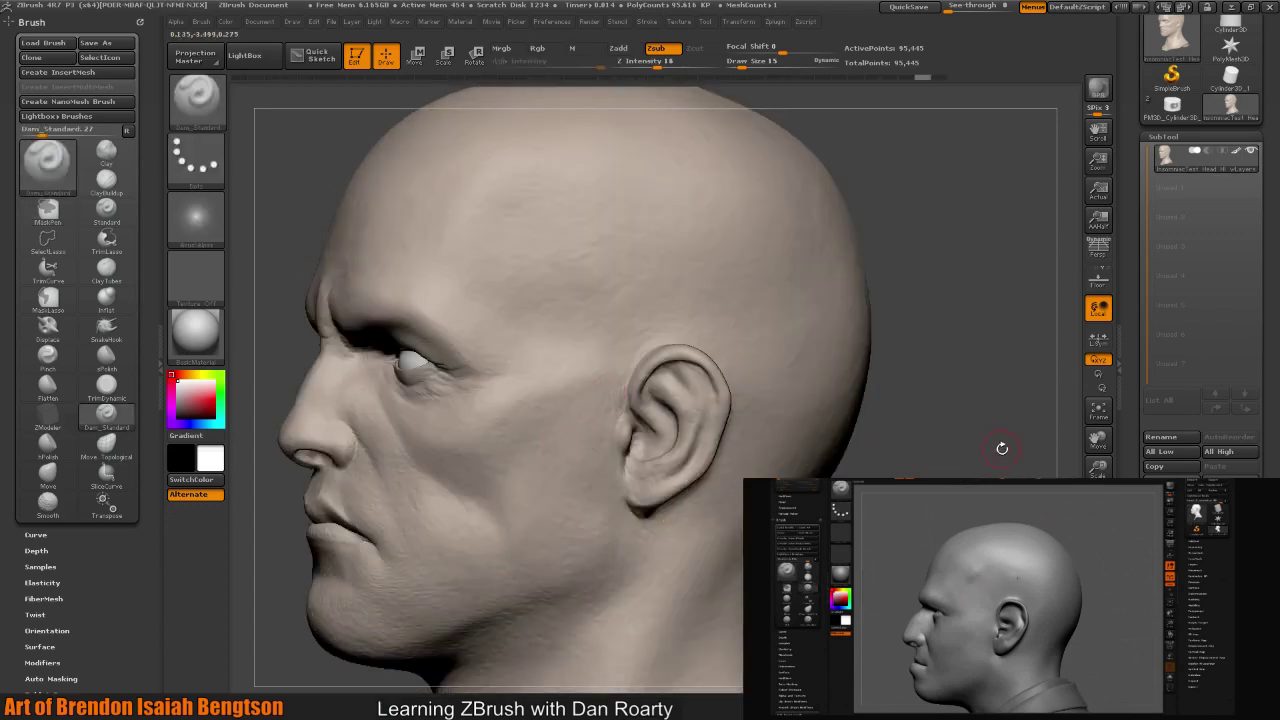
mouse_move(1003, 449)
mouse_down()
mouse_move(1005, 432)
mouse_move(990, 464)
mouse_up()
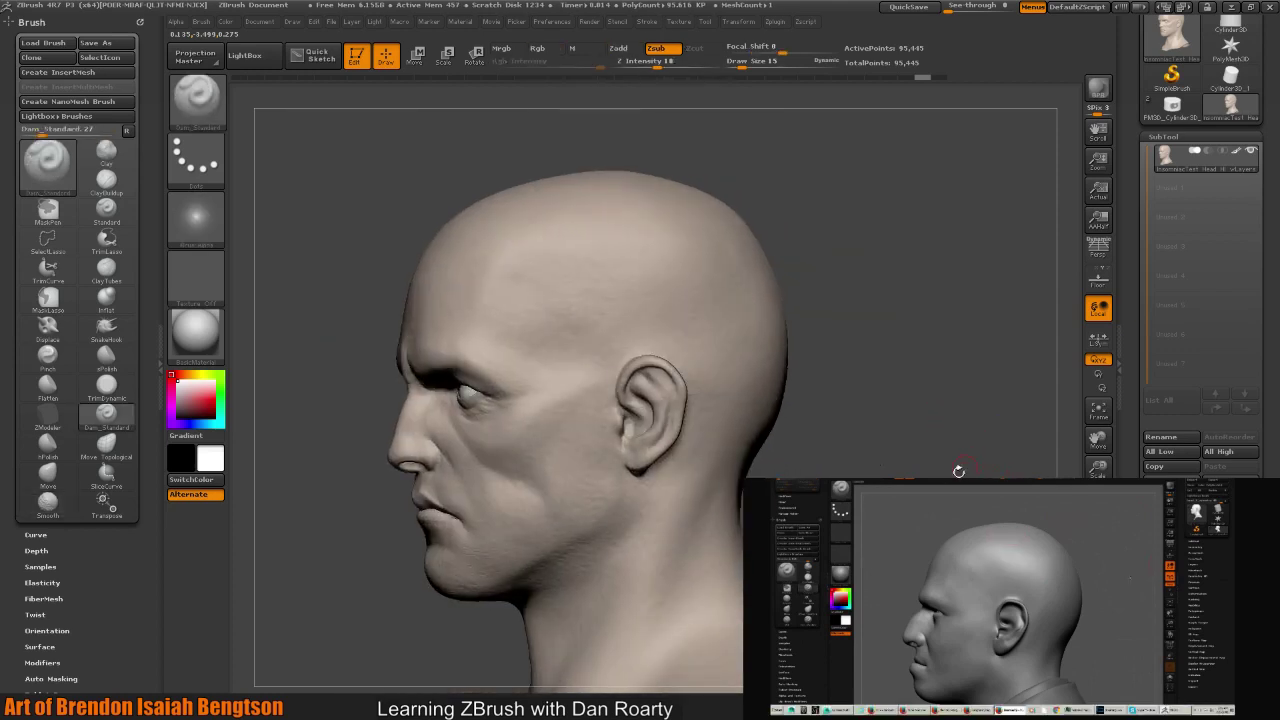
drag(958, 471, 915, 470)
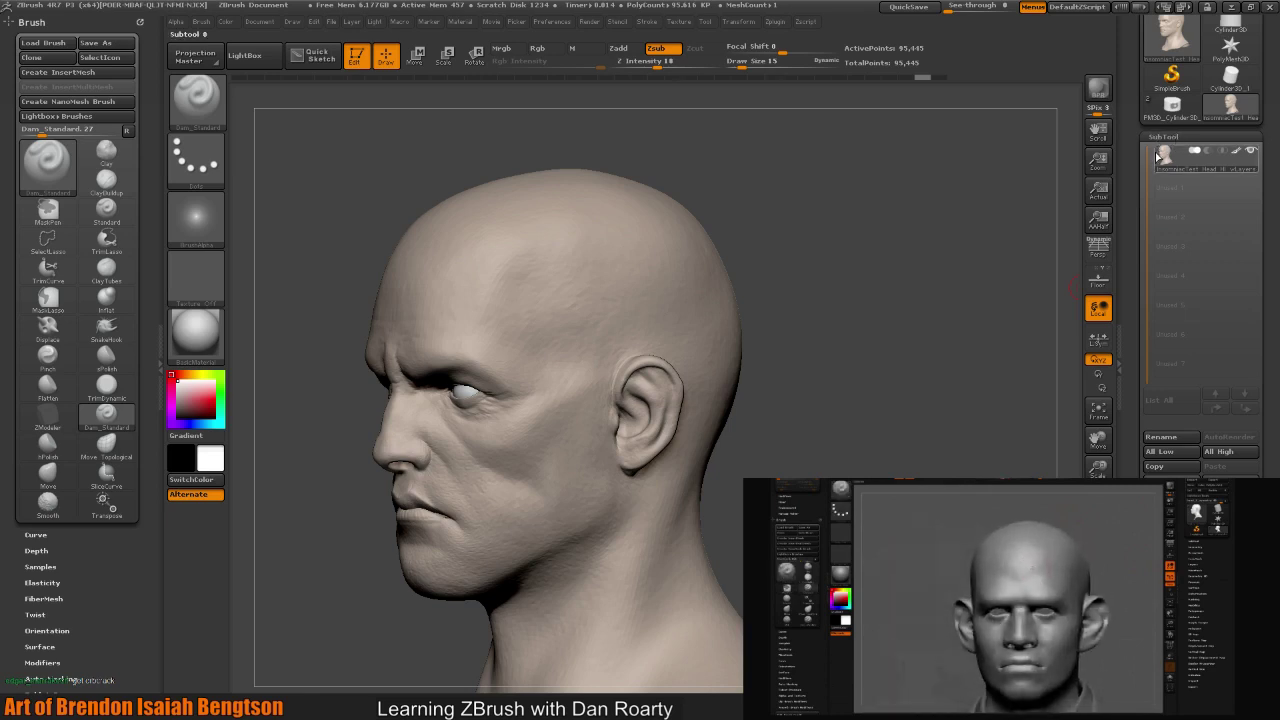
- Collapse the SubTool list, leave Geometry closed, and zoom in closer on the head
click(1166, 137)
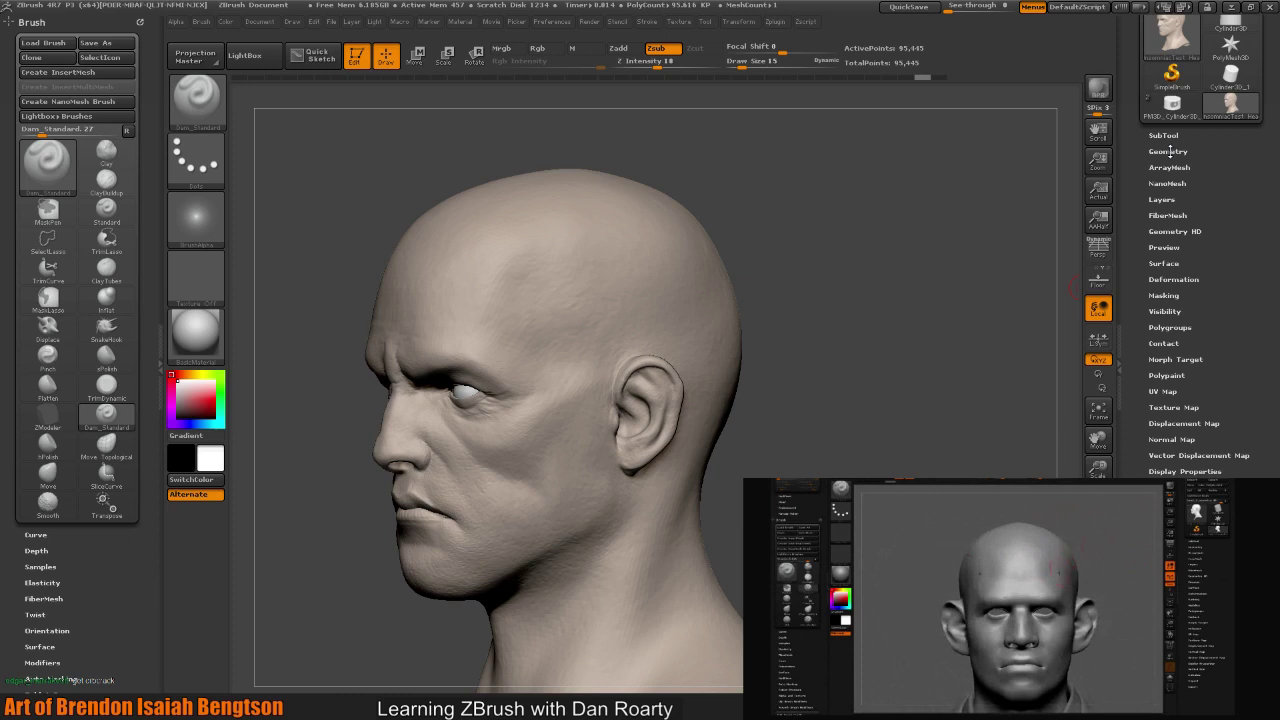
click(1168, 151)
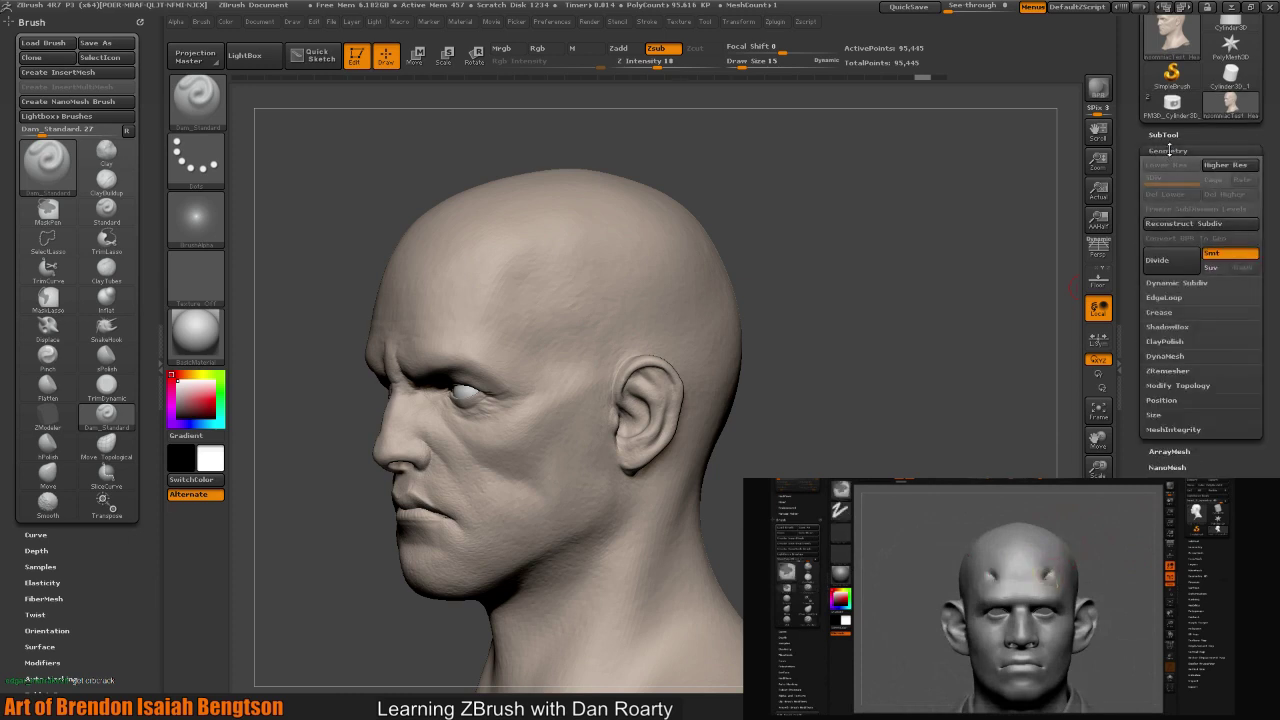
click(1167, 150)
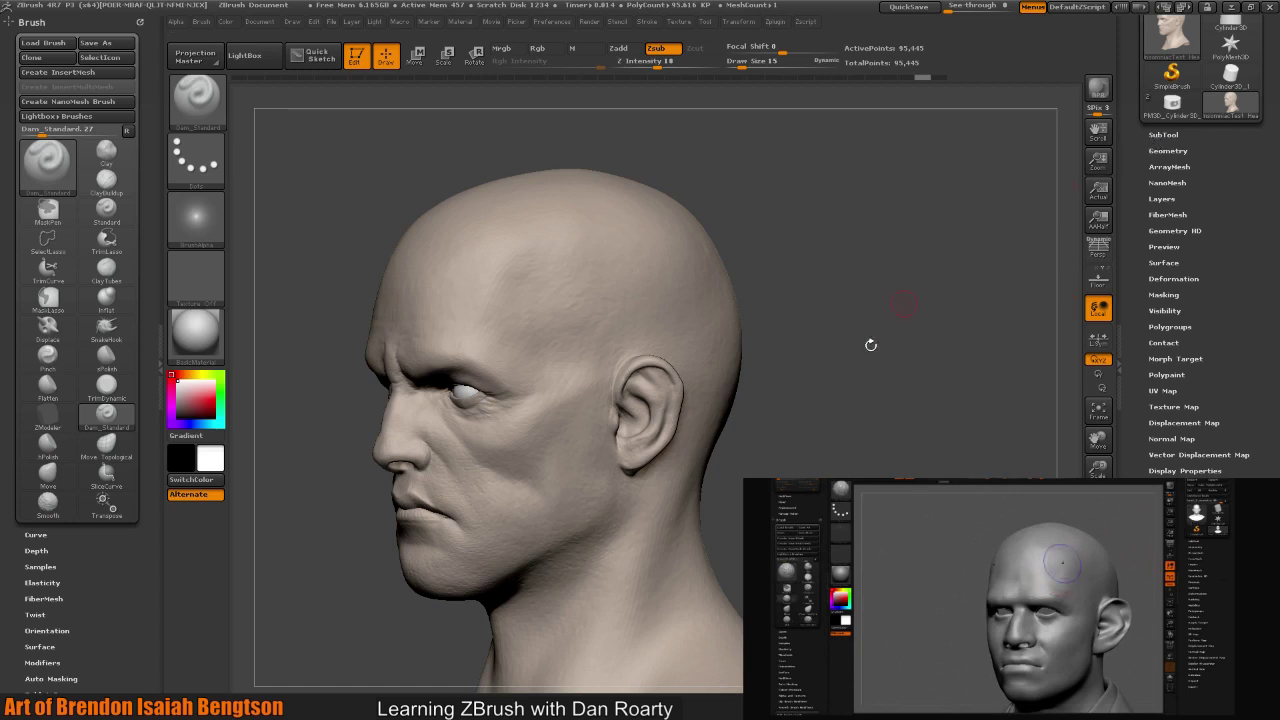
mouse_move(917, 409)
alt+mouse_down()
mouse_move(924, 437)
mouse_move(660, 385)
mouse_move(700, 380)
mouse_move(651, 366)
alt+mouse_up()
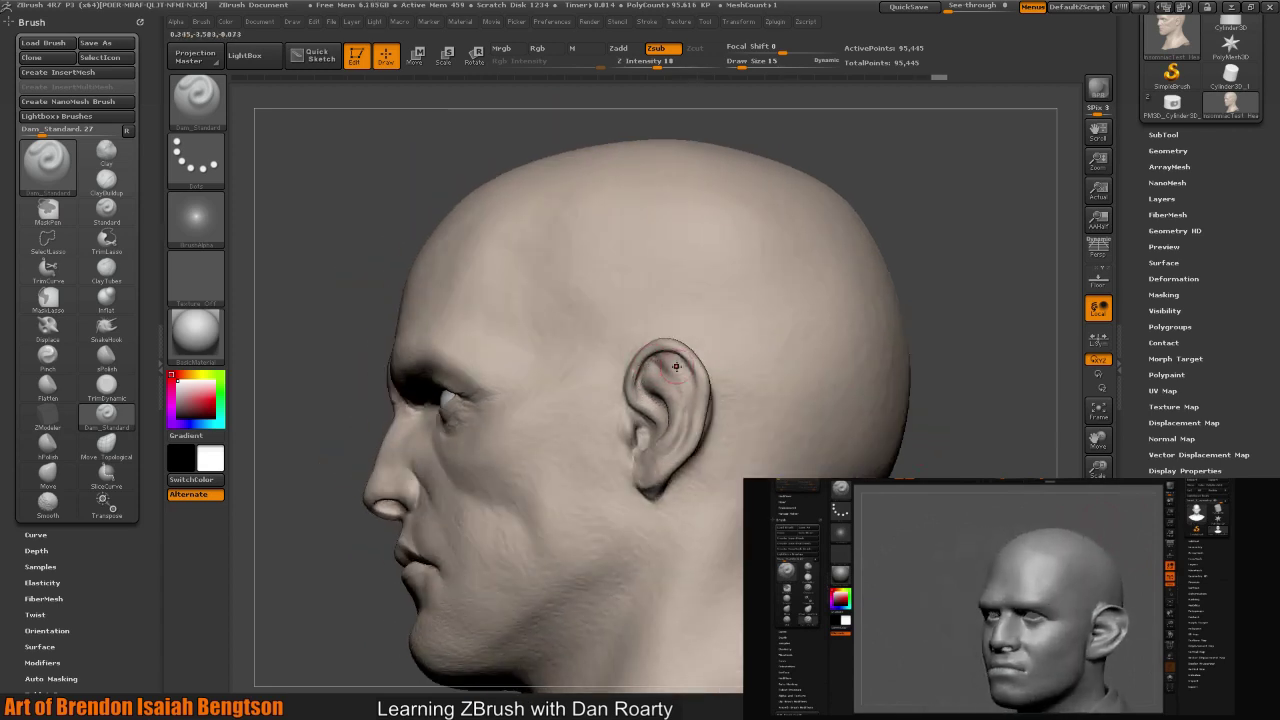
key(ctrl)
mouse_move(1000, 329)
mouse_down()
mouse_move(997, 389)
mouse_move(1018, 386)
mouse_move(1006, 371)
mouse_move(989, 383)
mouse_move(1000, 437)
mouse_up()
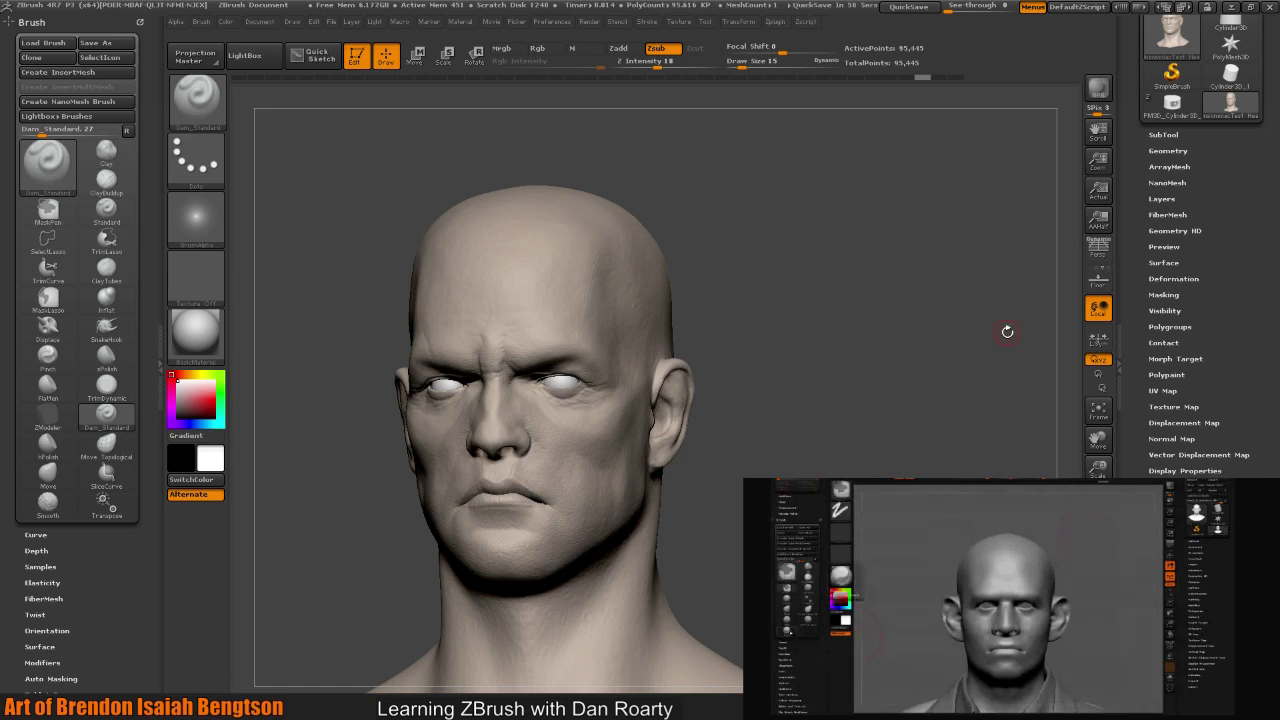
drag(902, 304, 890, 441)
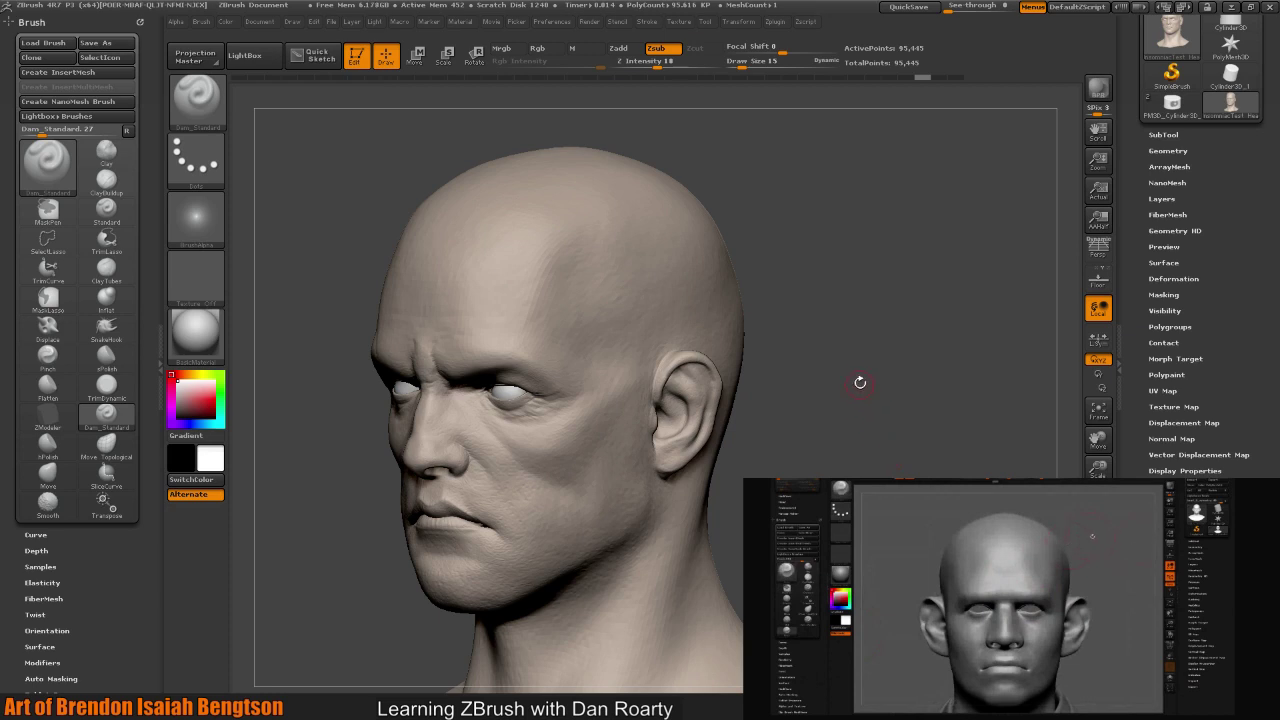
mouse_move(897, 451)
mouse_down()
mouse_move(889, 466)
mouse_move(694, 423)
mouse_up()
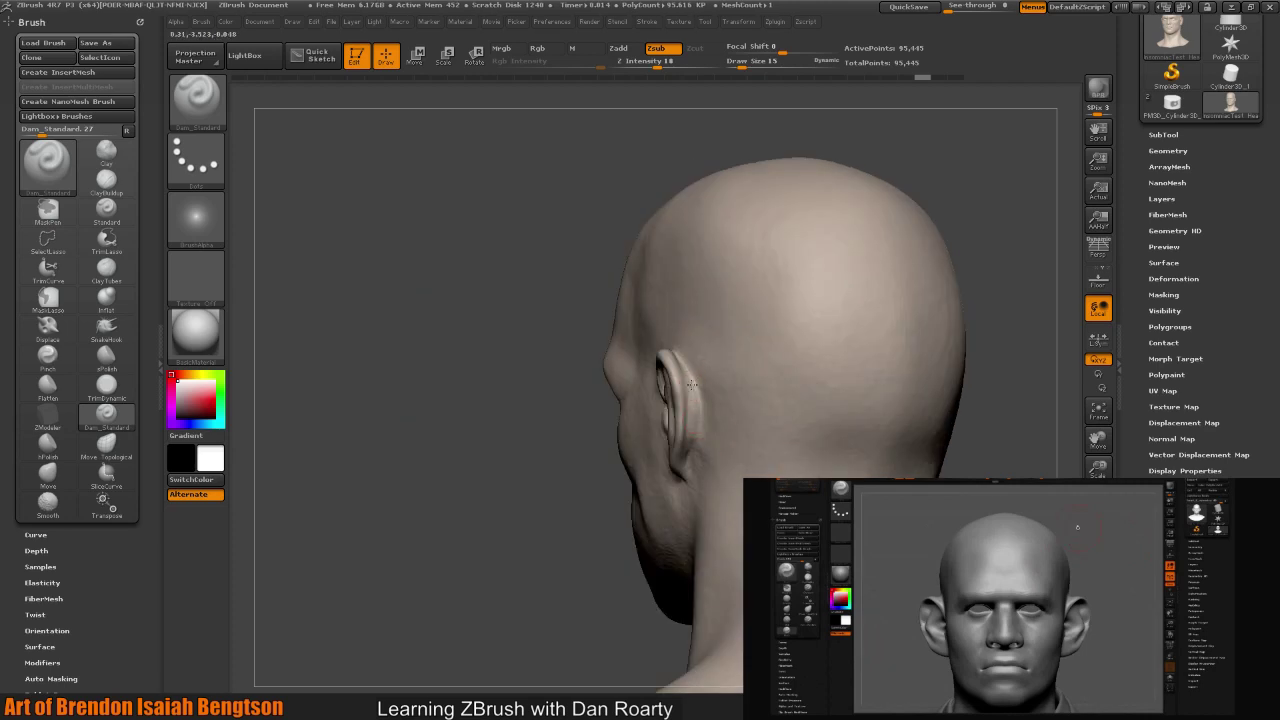
- Briefly toggle the SubTool list and turn the head to a left side profile
drag(903, 351, 816, 322)
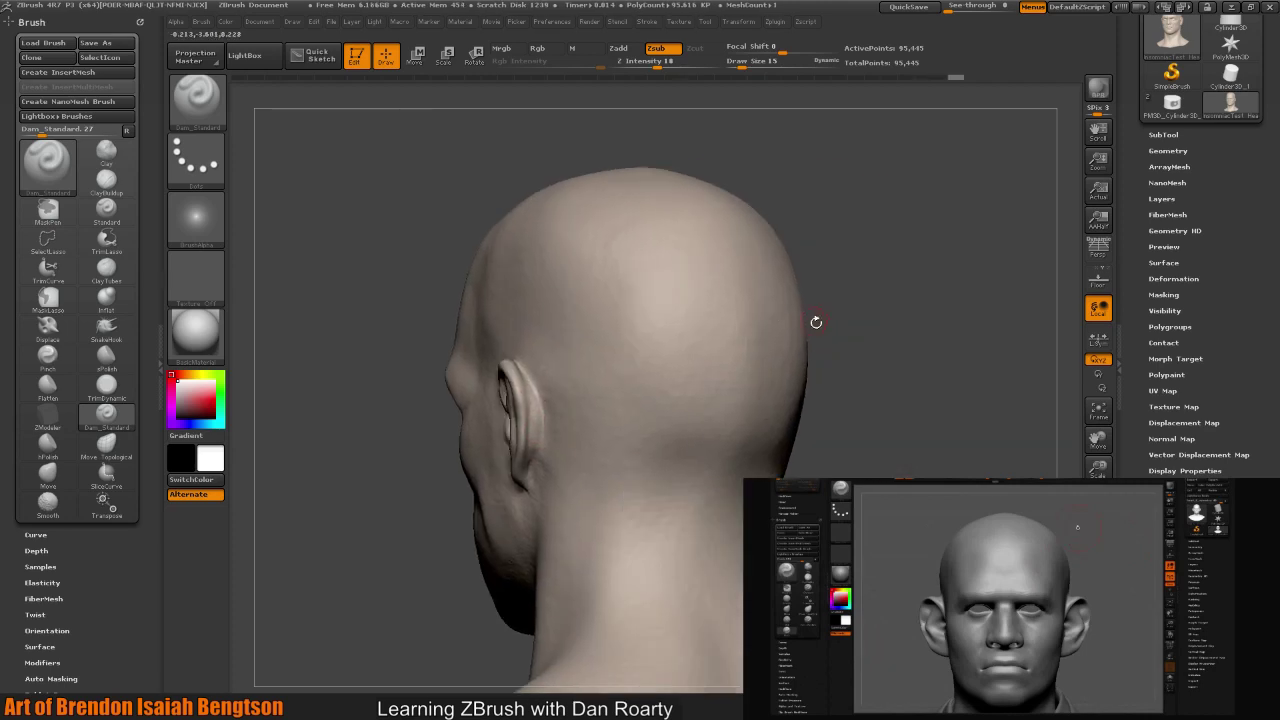
click(1165, 135)
click(1162, 136)
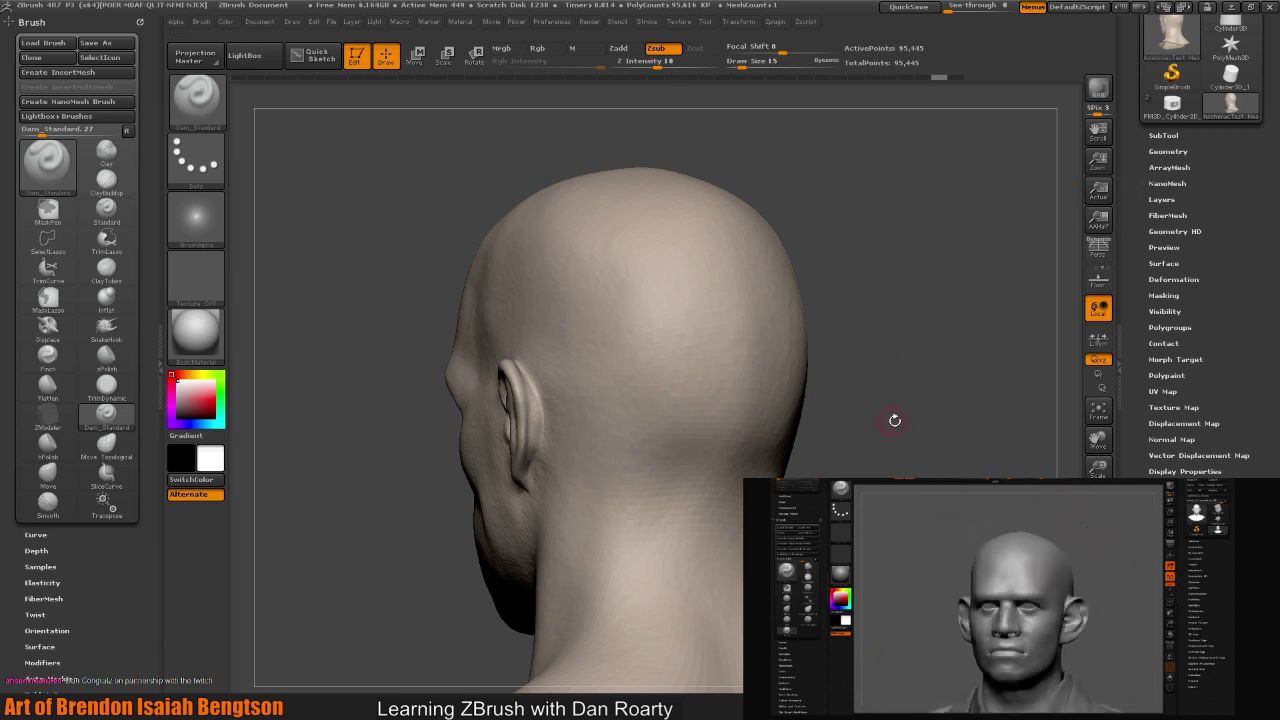
drag(894, 417, 915, 450)
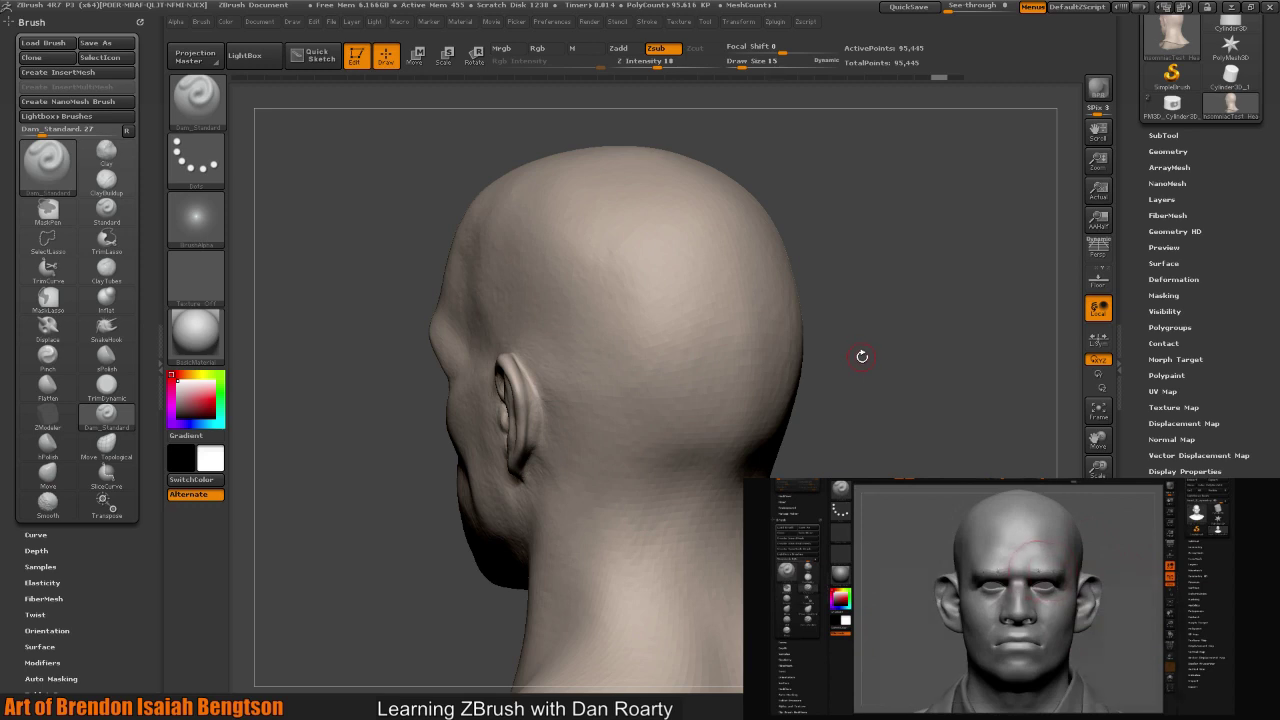
drag(888, 408, 900, 323)
click(1168, 151)
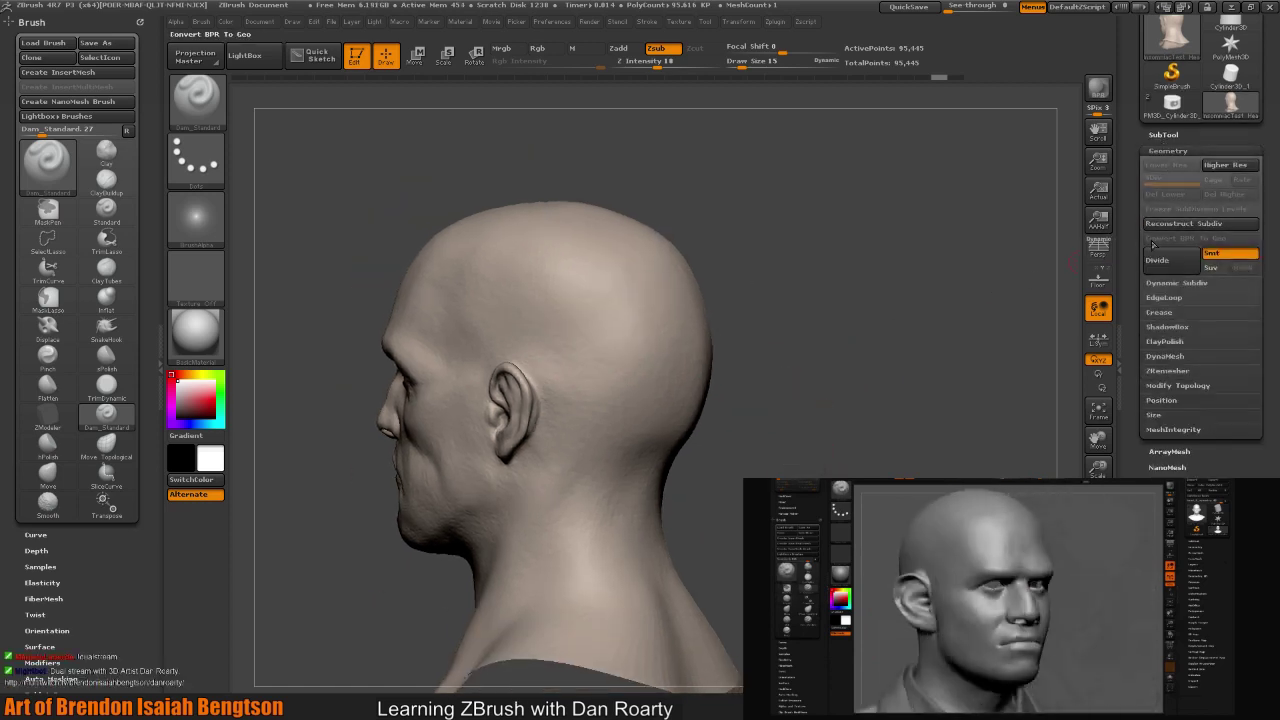
click(1157, 260)
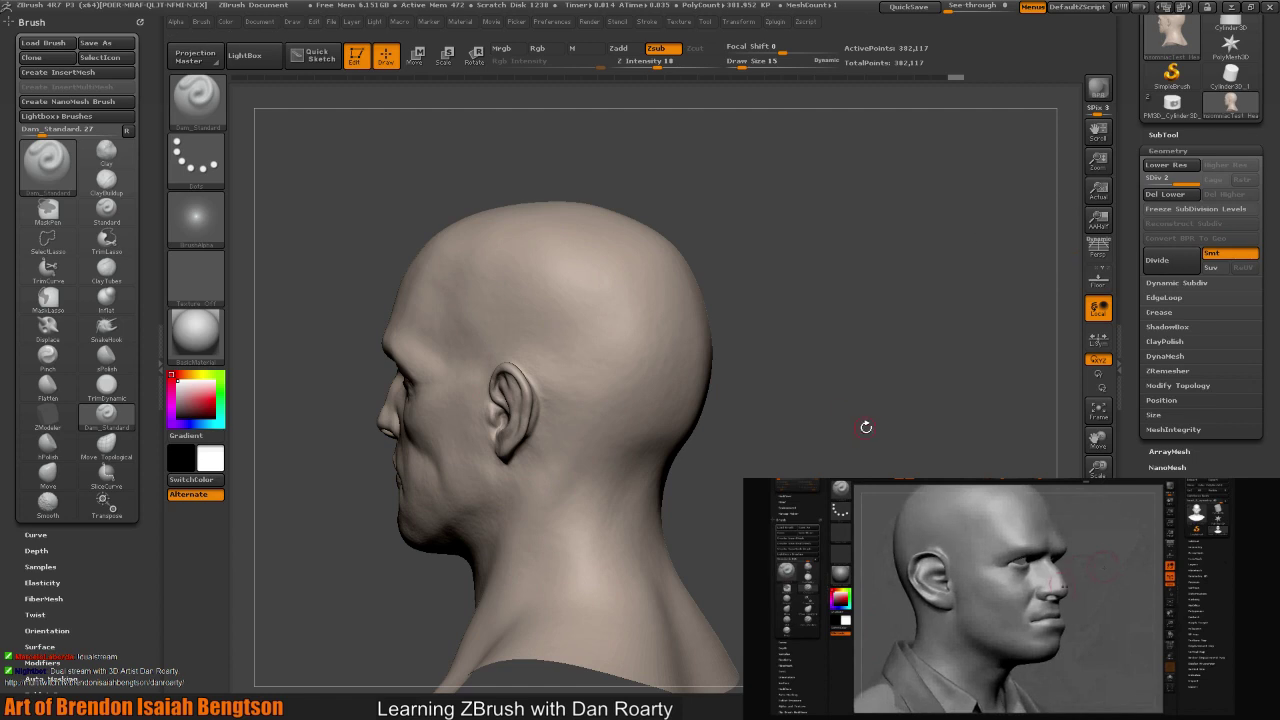
drag(866, 428, 684, 382)
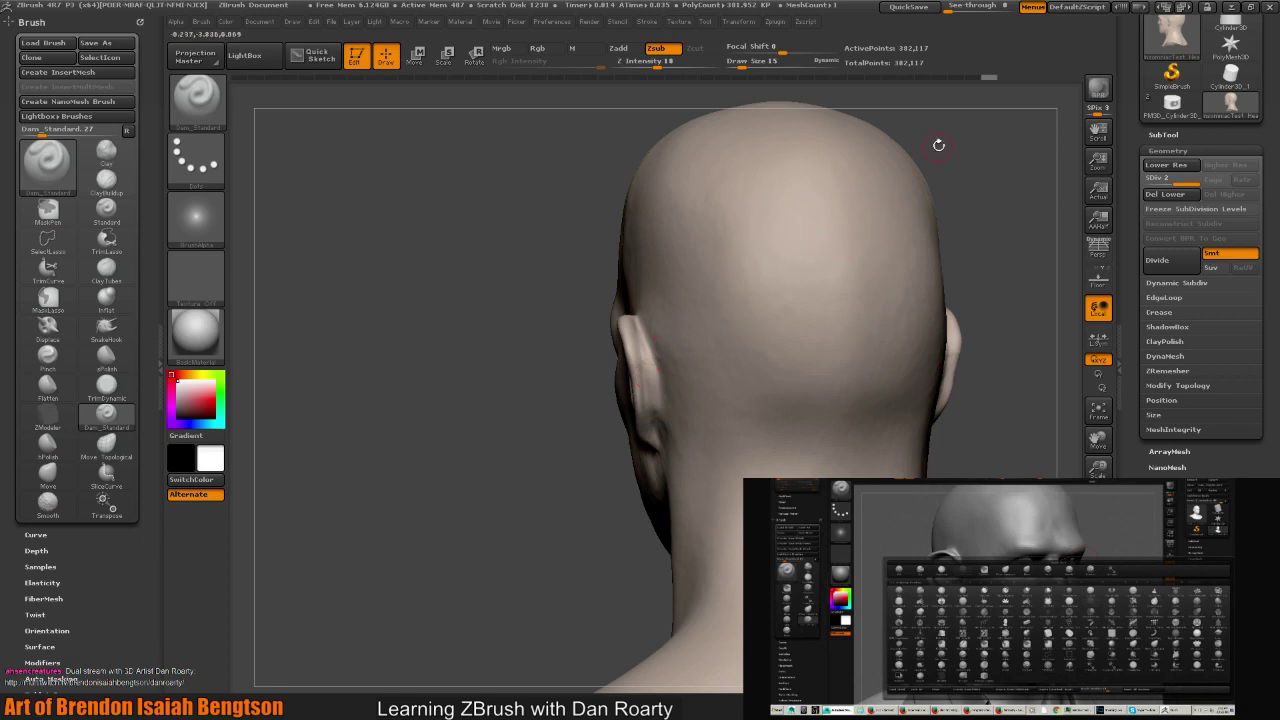
drag(944, 144, 916, 199)
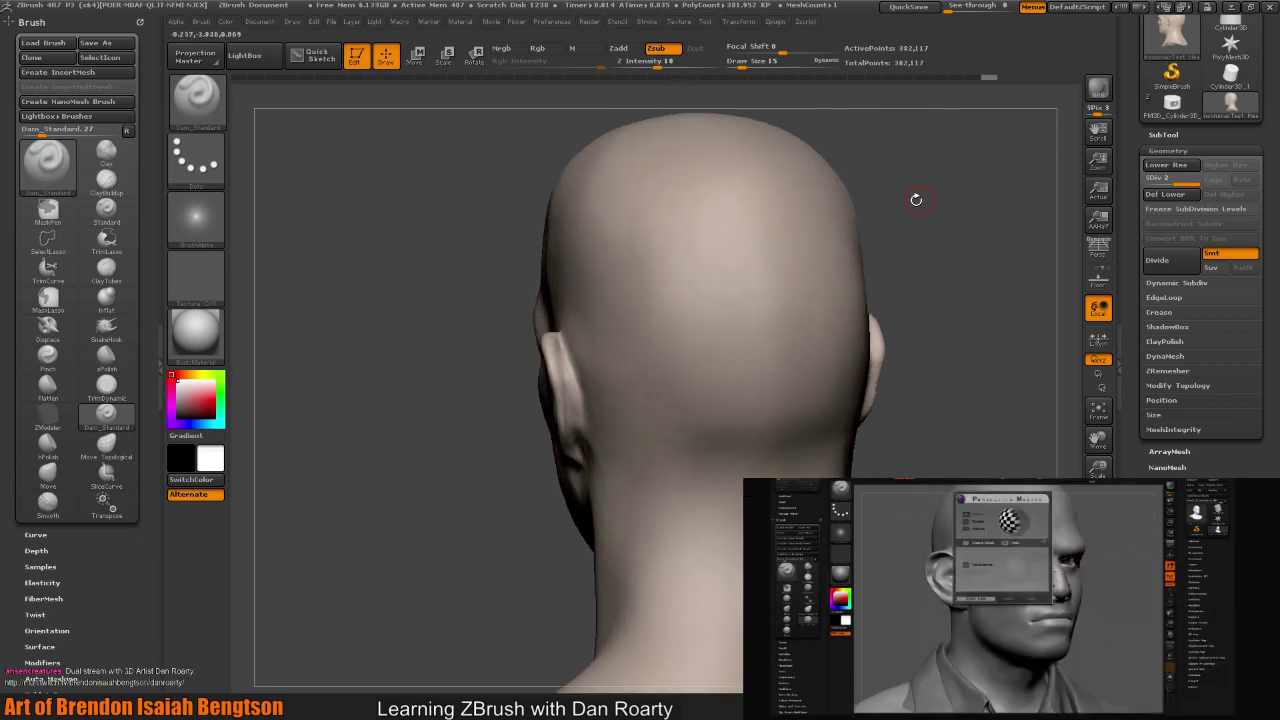
key(g)
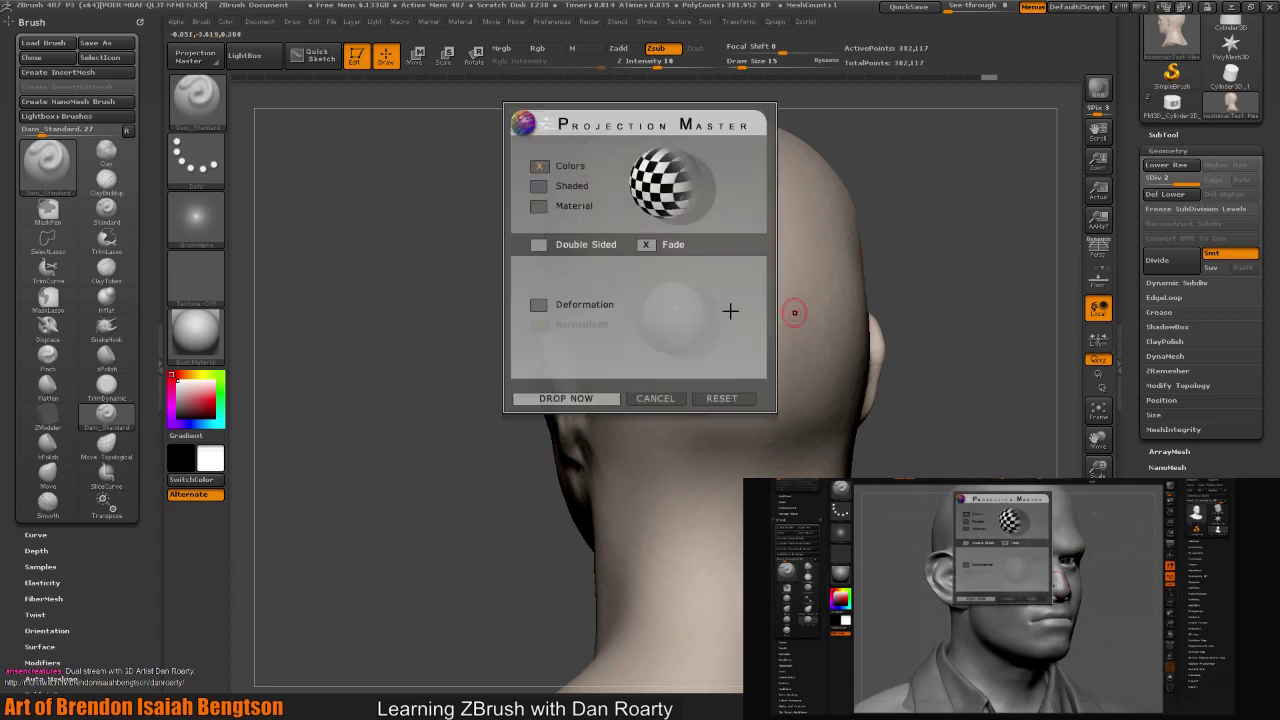
click(646, 398)
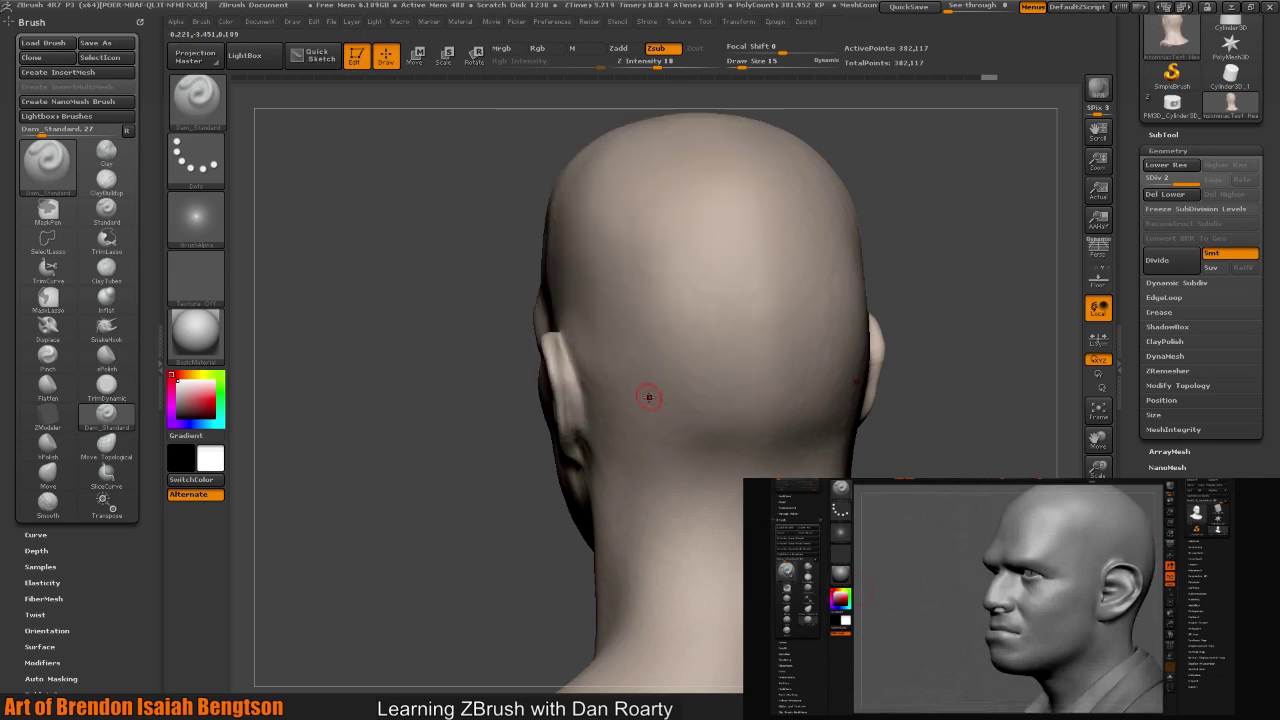
mouse_move(908, 263)
mouse_down()
mouse_move(700, 320)
mouse_move(528, 428)
mouse_up()
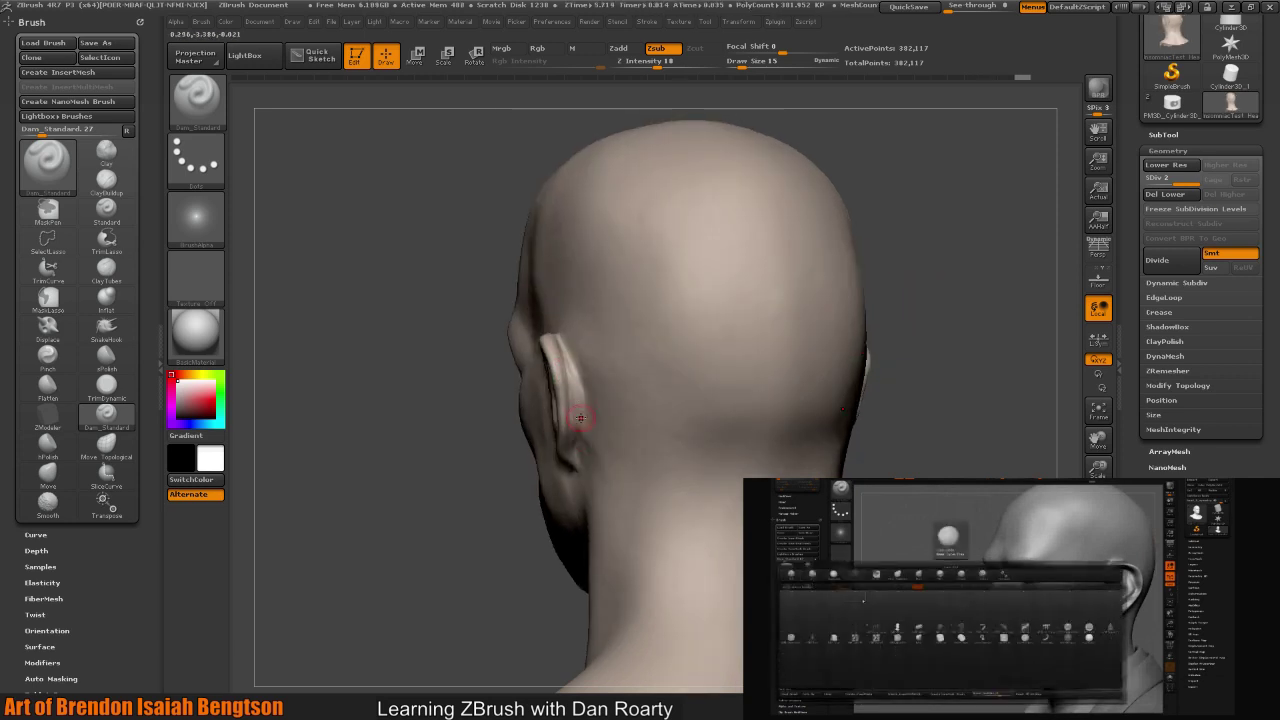
key(b)
key(c)
key(b)
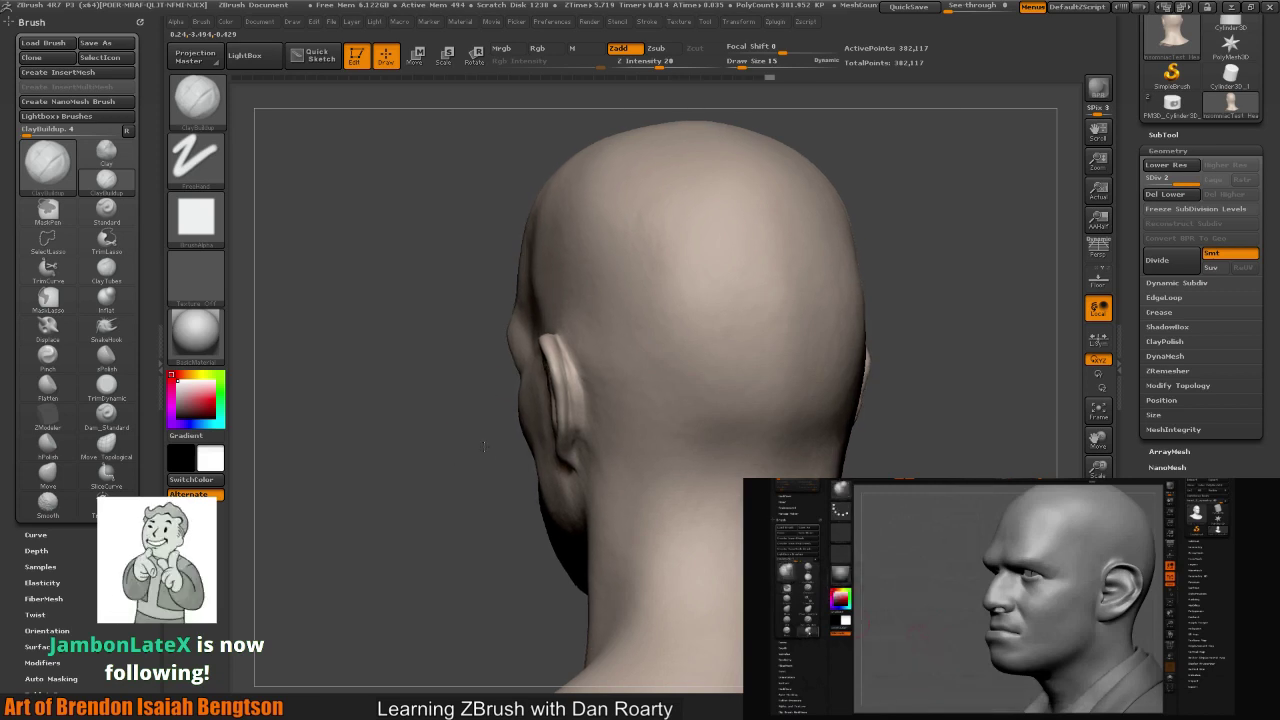
alt+drag(484, 447, 558, 385)
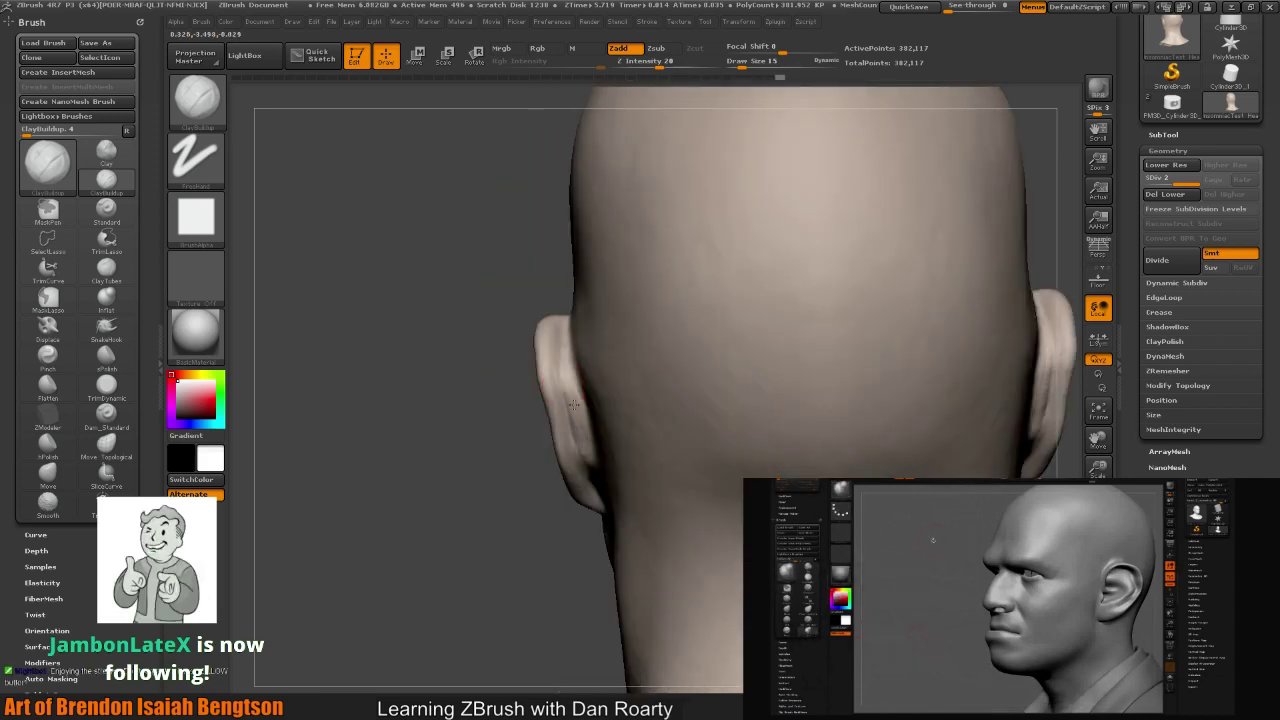
drag(474, 477, 503, 417)
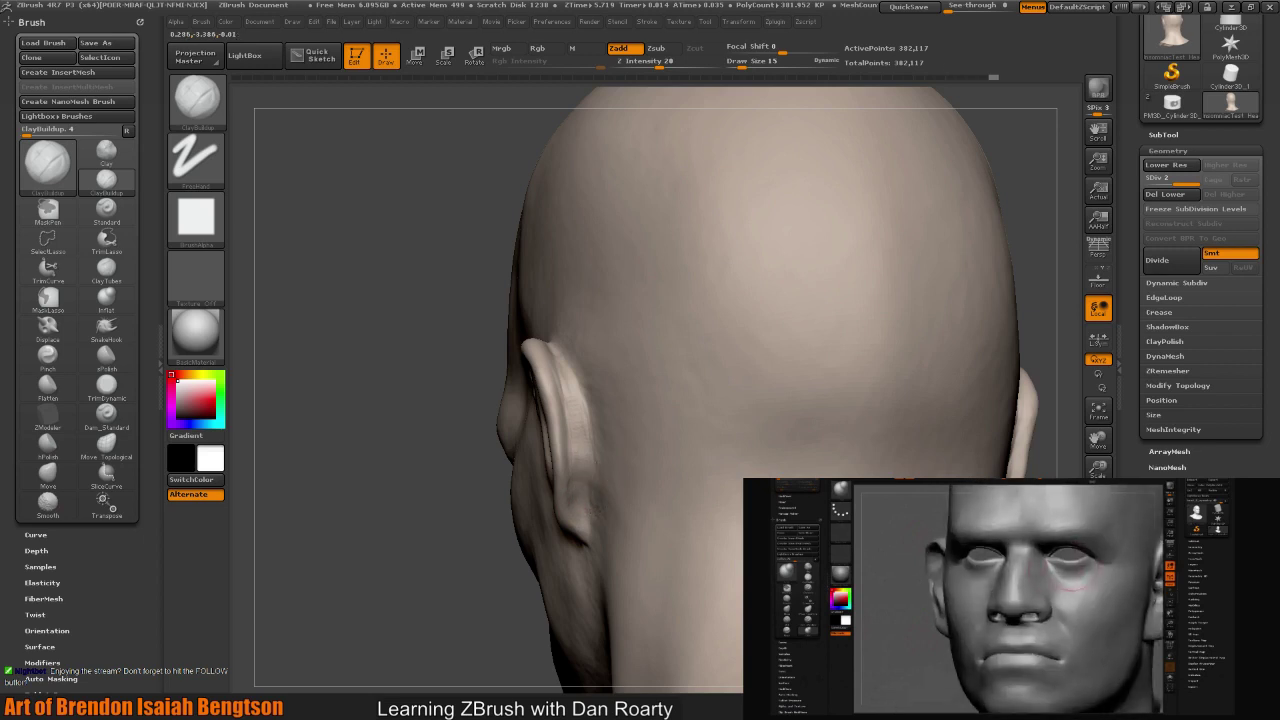
key(shift)
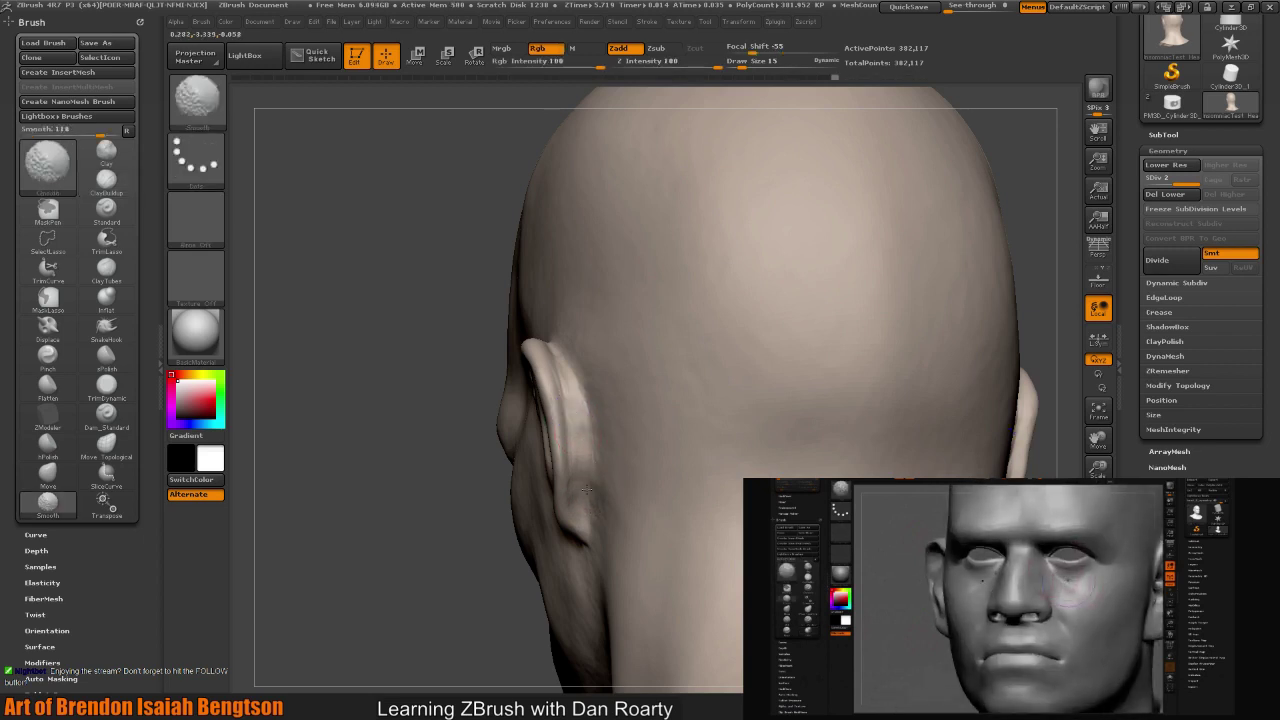
drag(480, 506, 461, 477)
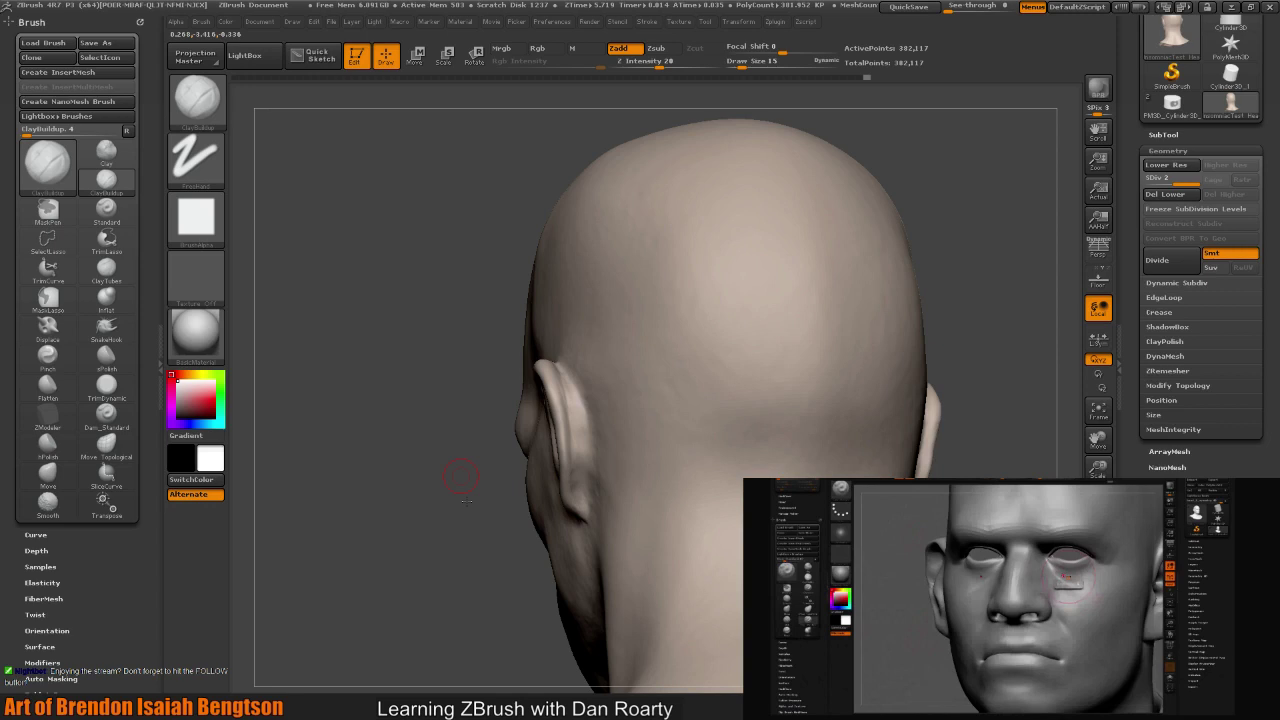
drag(461, 477, 891, 335)
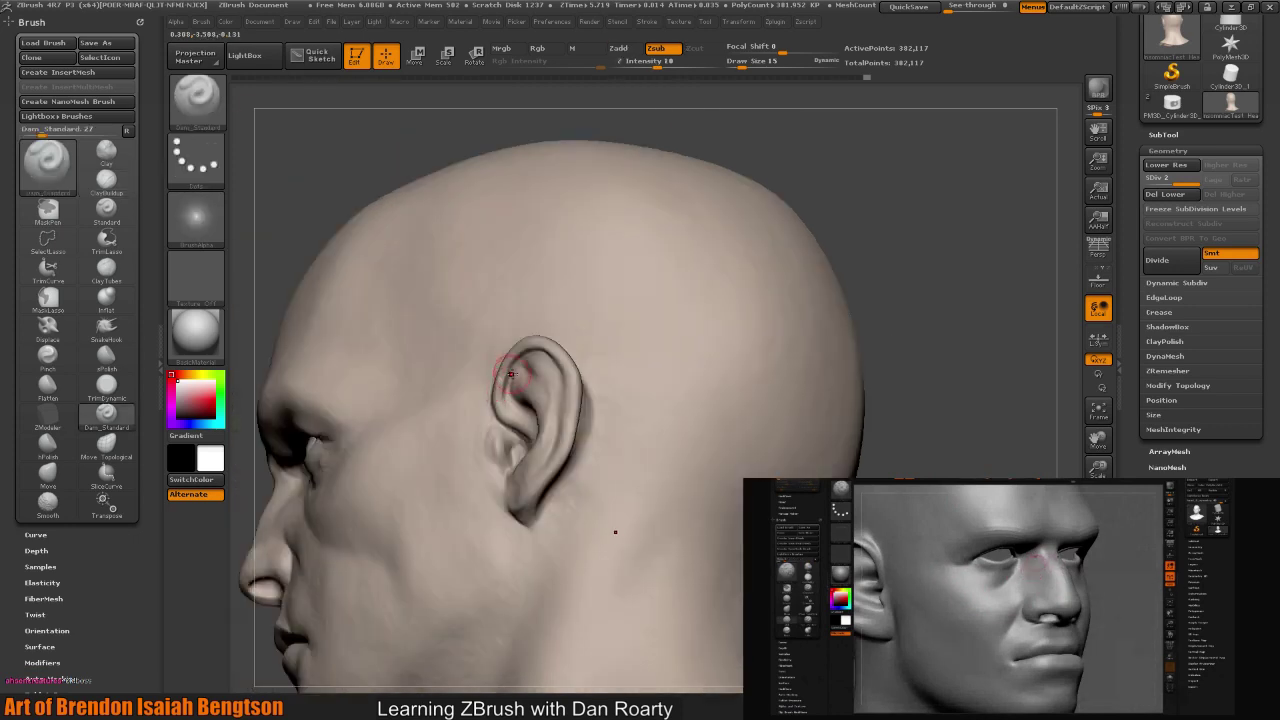
- Stroke the ear rim, collapse Geometry, and switch the active tool to SimpleBrush
key(space)
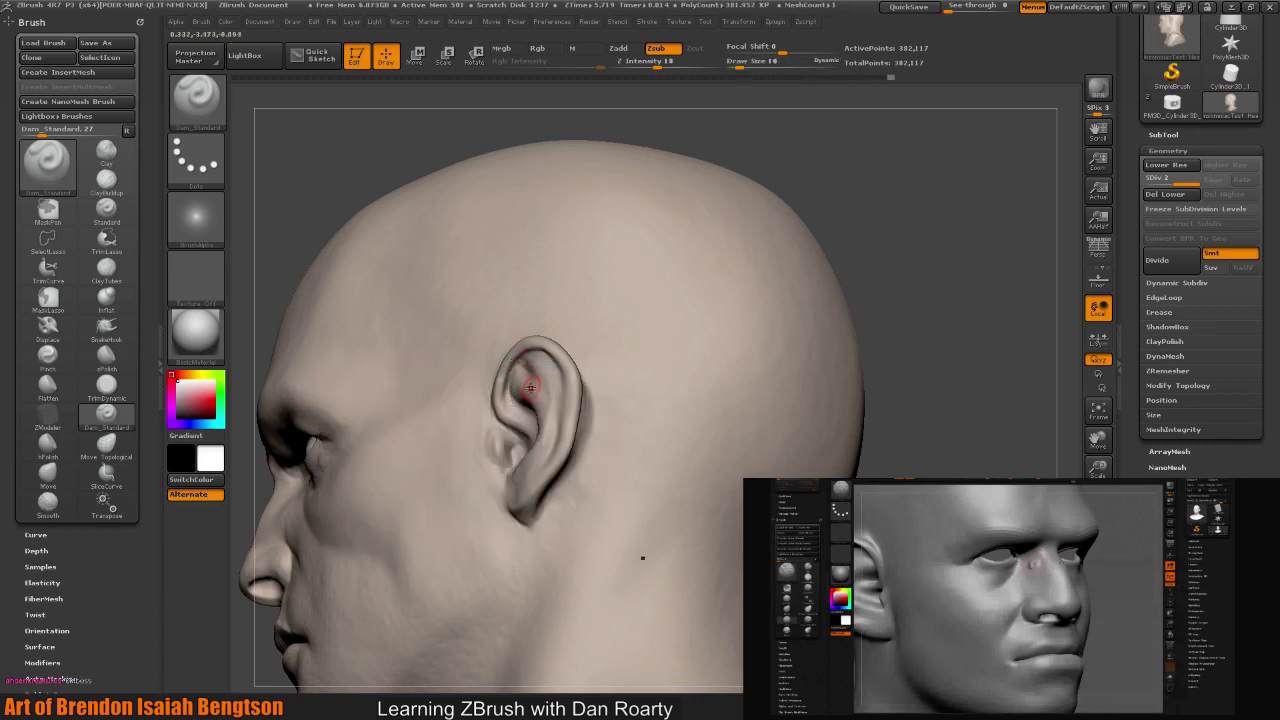
drag(532, 392, 528, 341)
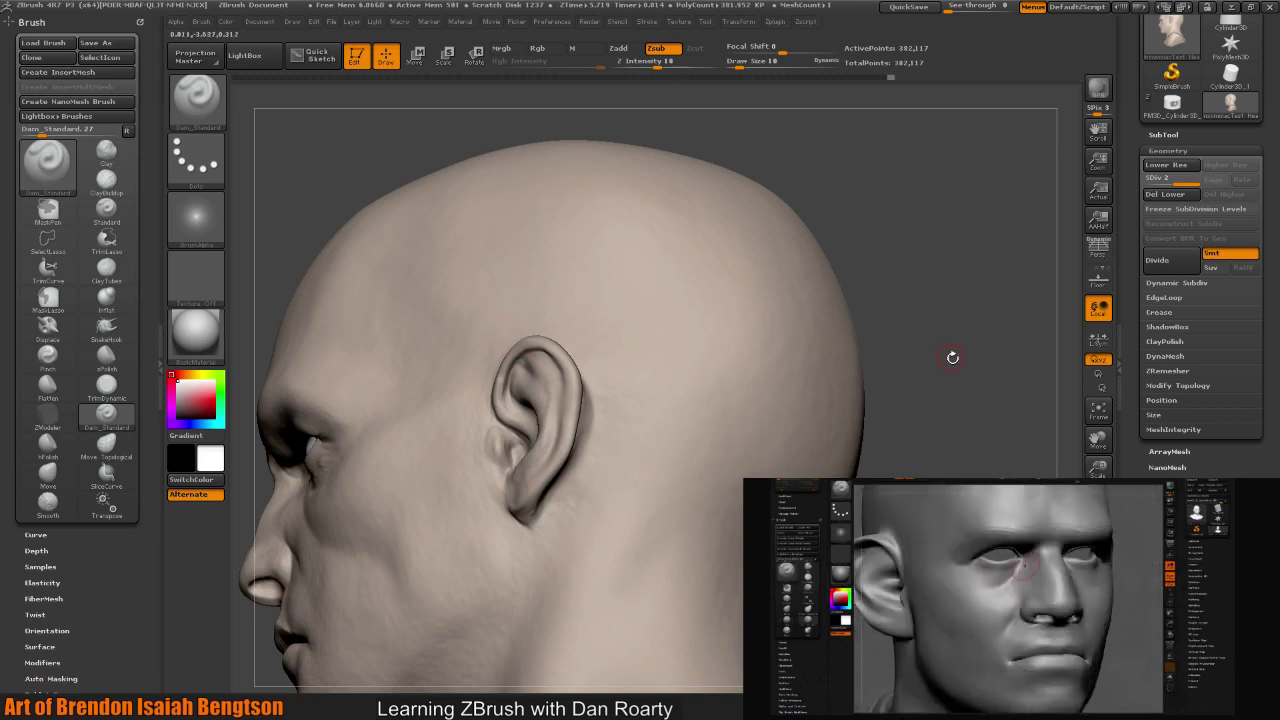
alt+drag(965, 364, 948, 344)
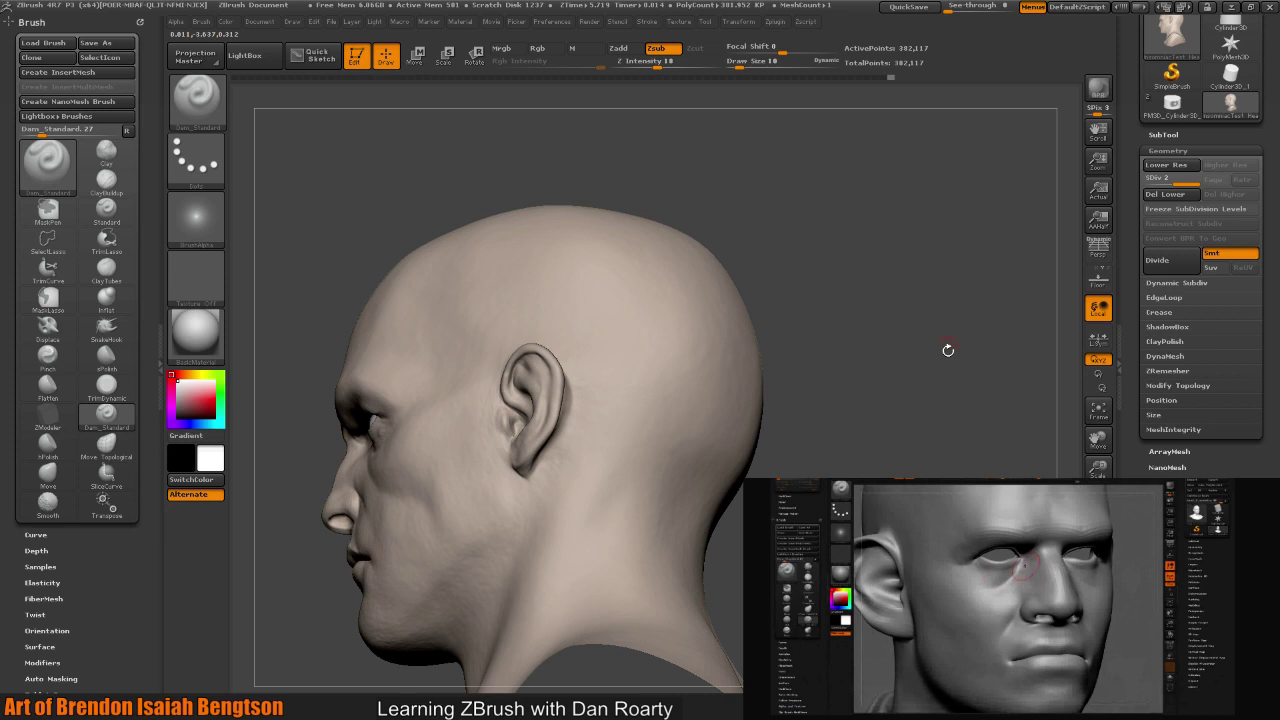
drag(948, 350, 916, 408)
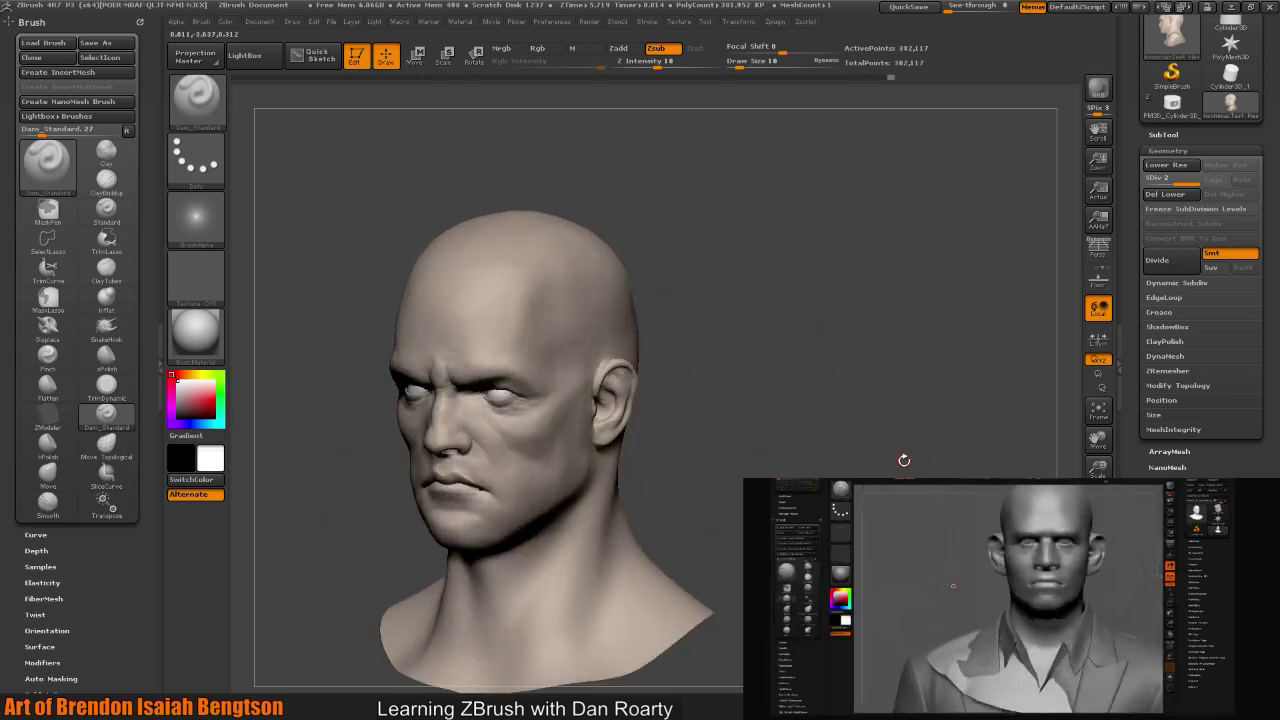
click(1168, 150)
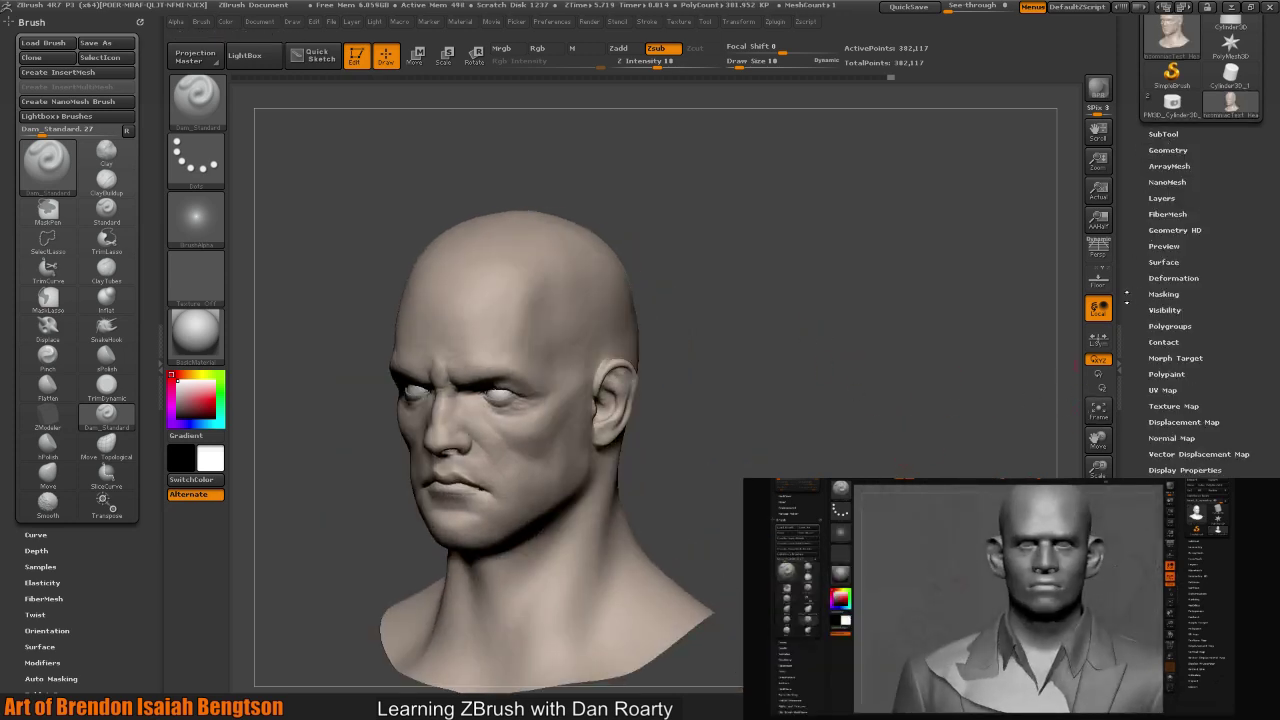
drag(904, 408, 940, 440)
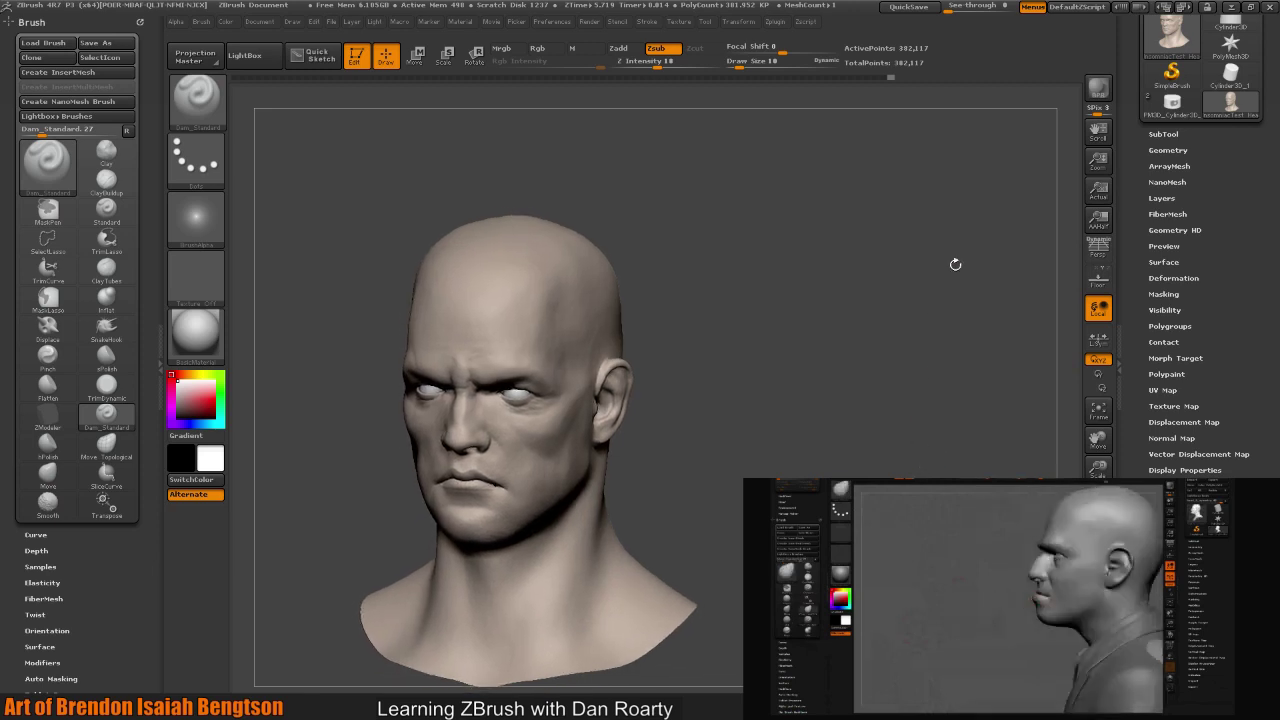
click(1172, 66)
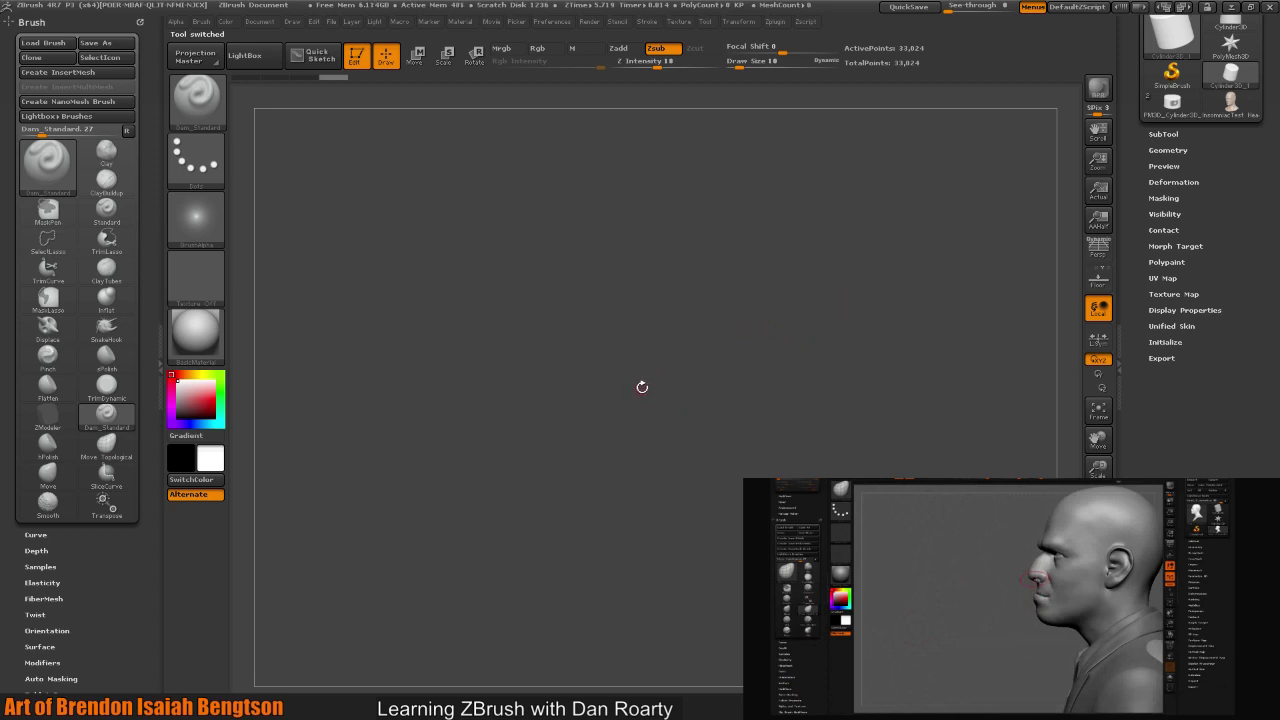
- Draw a cylinder, enter Edit mode with Polyframe shown, and convert it with Make PolyMesh3D
key(t)
key(t)
key(t)
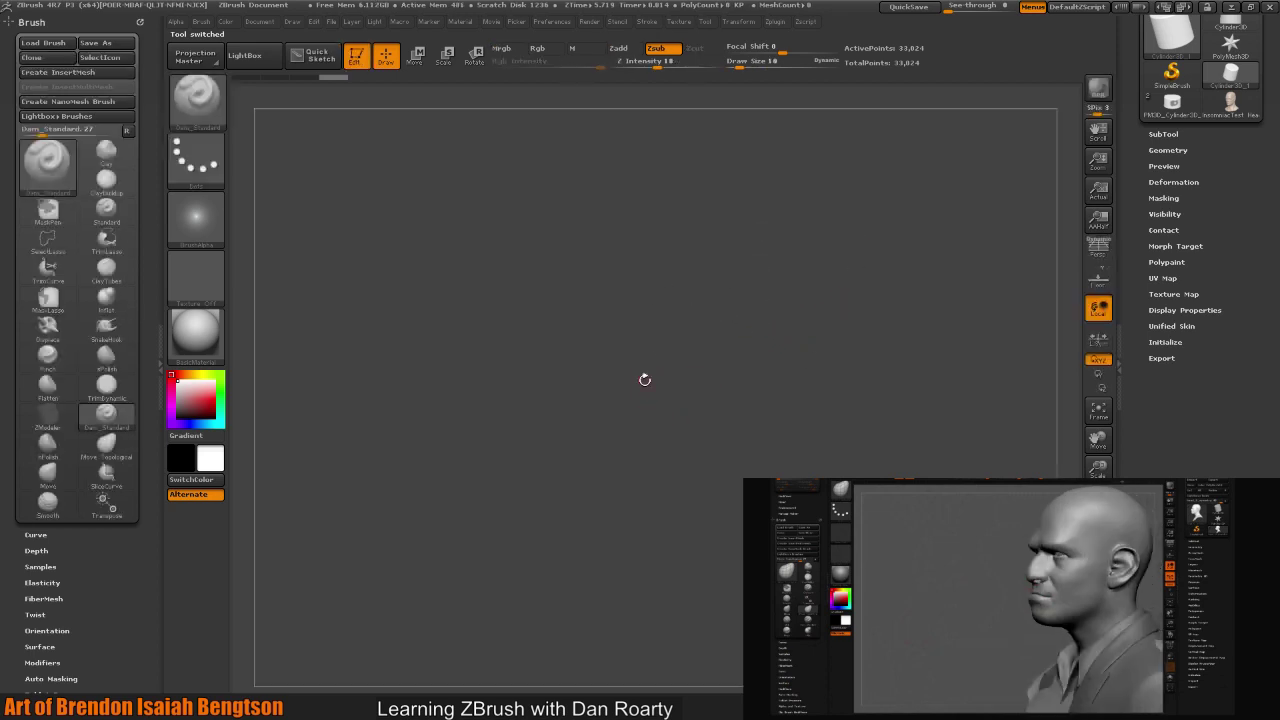
mouse_move(618, 387)
mouse_down()
mouse_move(781, 356)
mouse_move(849, 426)
mouse_move(829, 391)
mouse_move(858, 405)
mouse_move(877, 443)
mouse_move(871, 403)
mouse_up()
key(t)
key(shift+f)
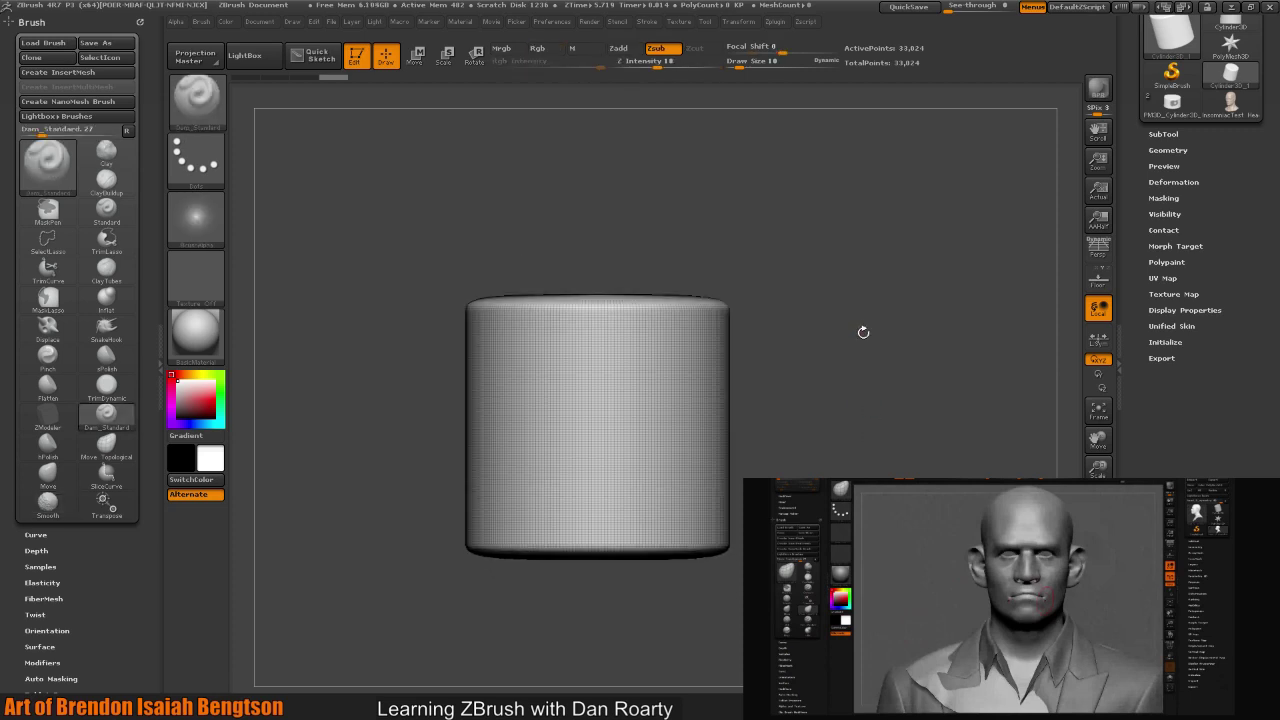
drag(864, 332, 856, 394)
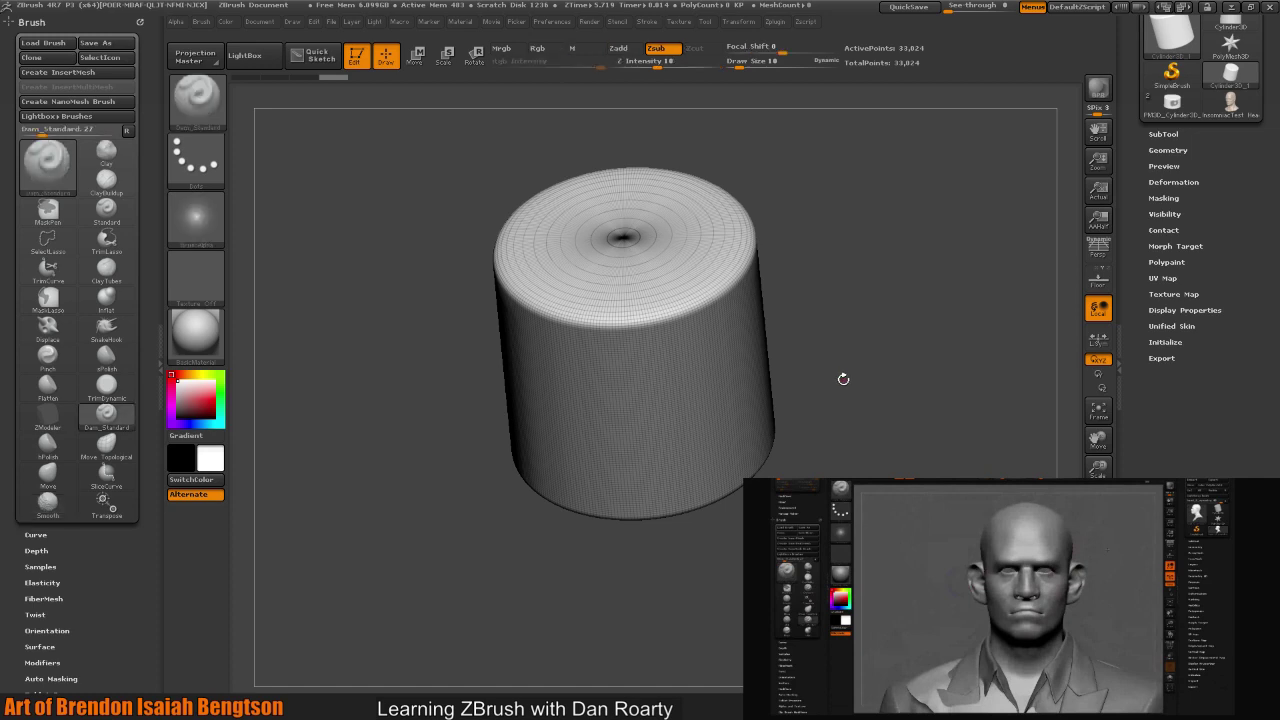
key(ctrl)
drag(843, 371, 864, 387)
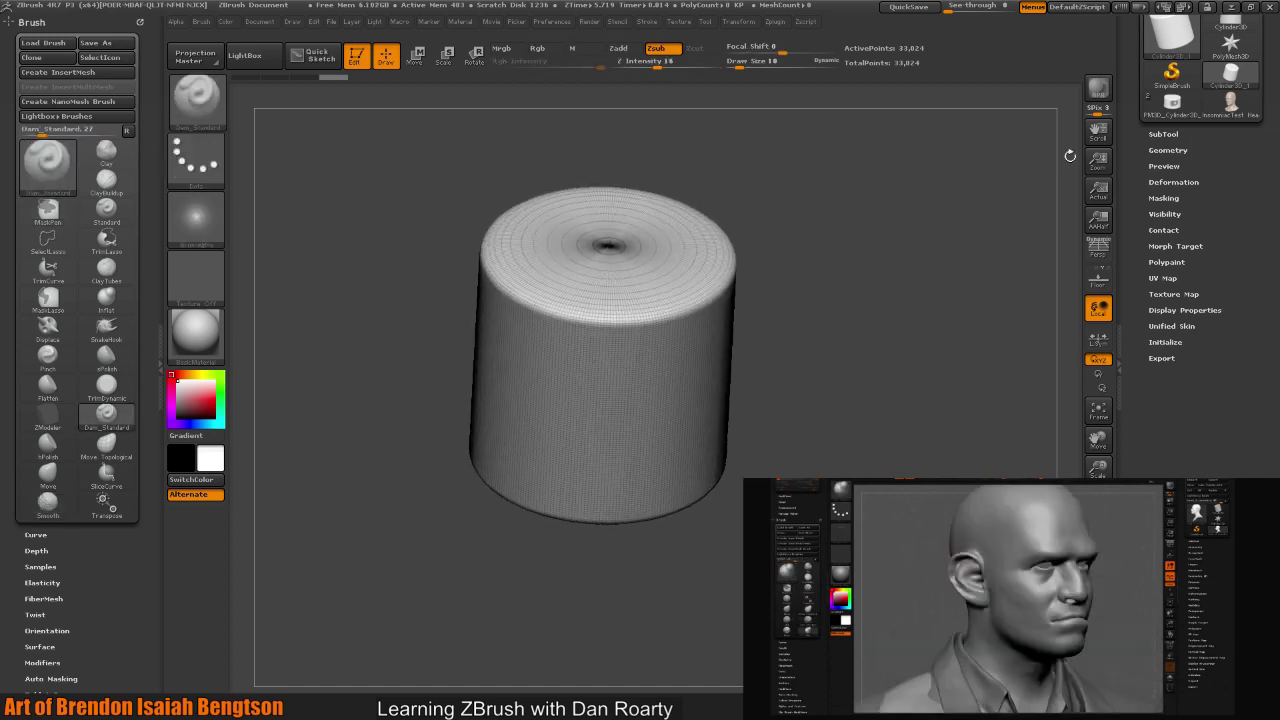
click(1216, 87)
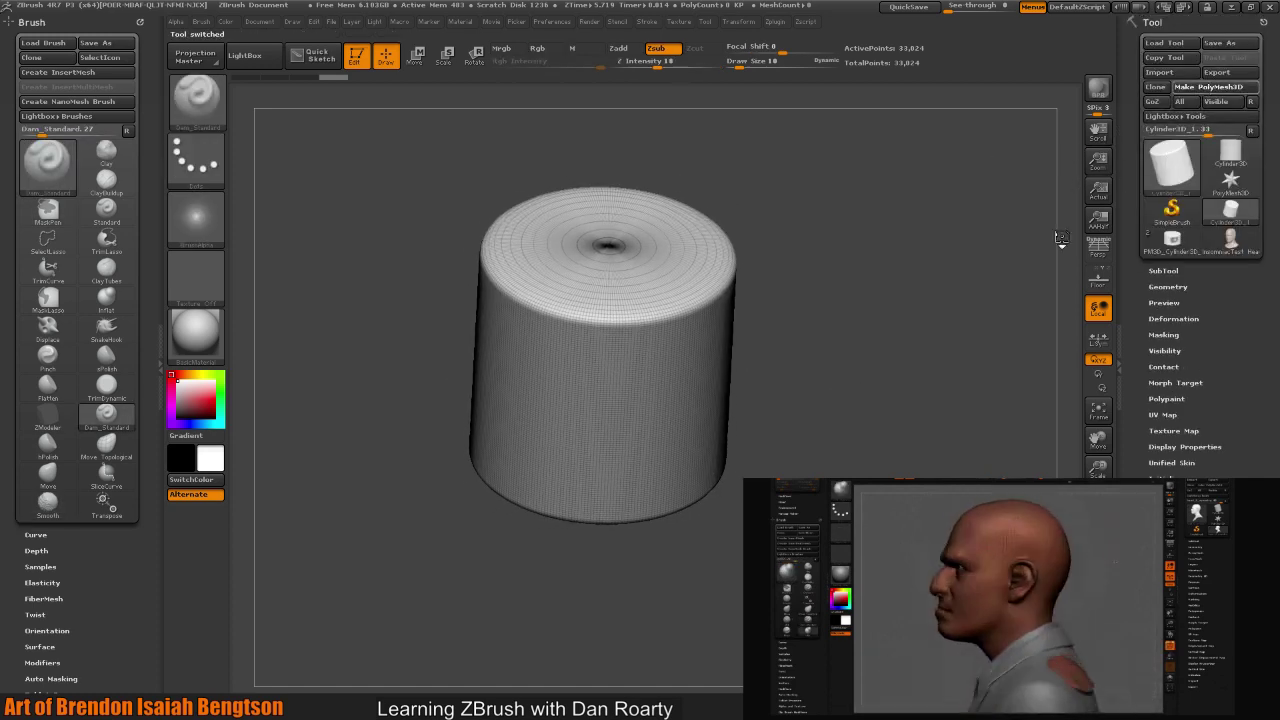
- Paint a mask on the cylinder's side and smooth it into a round spot
mouse_move(887, 418)
mouse_down()
mouse_move(884, 449)
mouse_move(887, 397)
mouse_move(885, 435)
mouse_up()
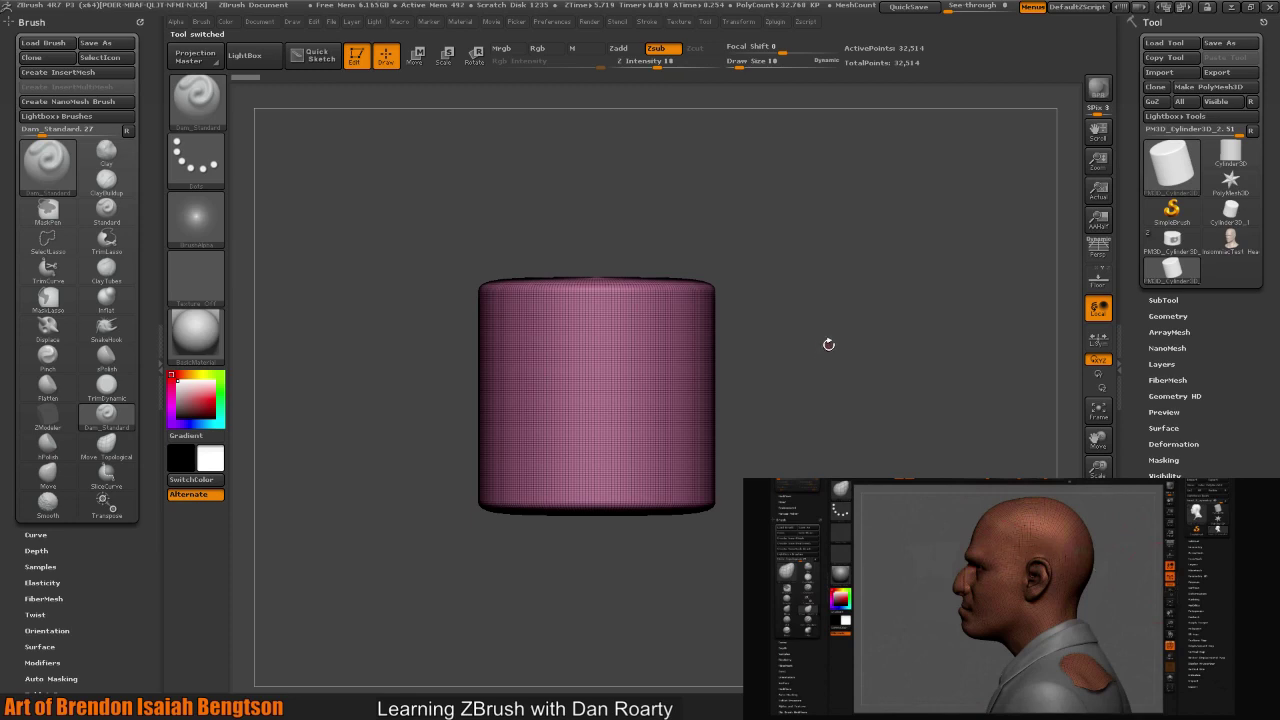
drag(862, 414, 834, 363)
key(space)
mouse_move(629, 343)
ctrl+mouse_down()
mouse_move(593, 375)
mouse_move(620, 395)
mouse_move(612, 378)
mouse_move(634, 381)
mouse_move(615, 391)
mouse_move(626, 381)
mouse_move(612, 383)
mouse_move(605, 340)
ctrl+mouse_up()
key(shift+f)
mouse_move(769, 354)
mouse_down()
mouse_move(873, 406)
mouse_move(662, 403)
mouse_up()
- Turn Polyframe back on, rotate to a frontal angle, and expand Tool > Polygroups
key(shift+f)
drag(864, 393, 1135, 325)
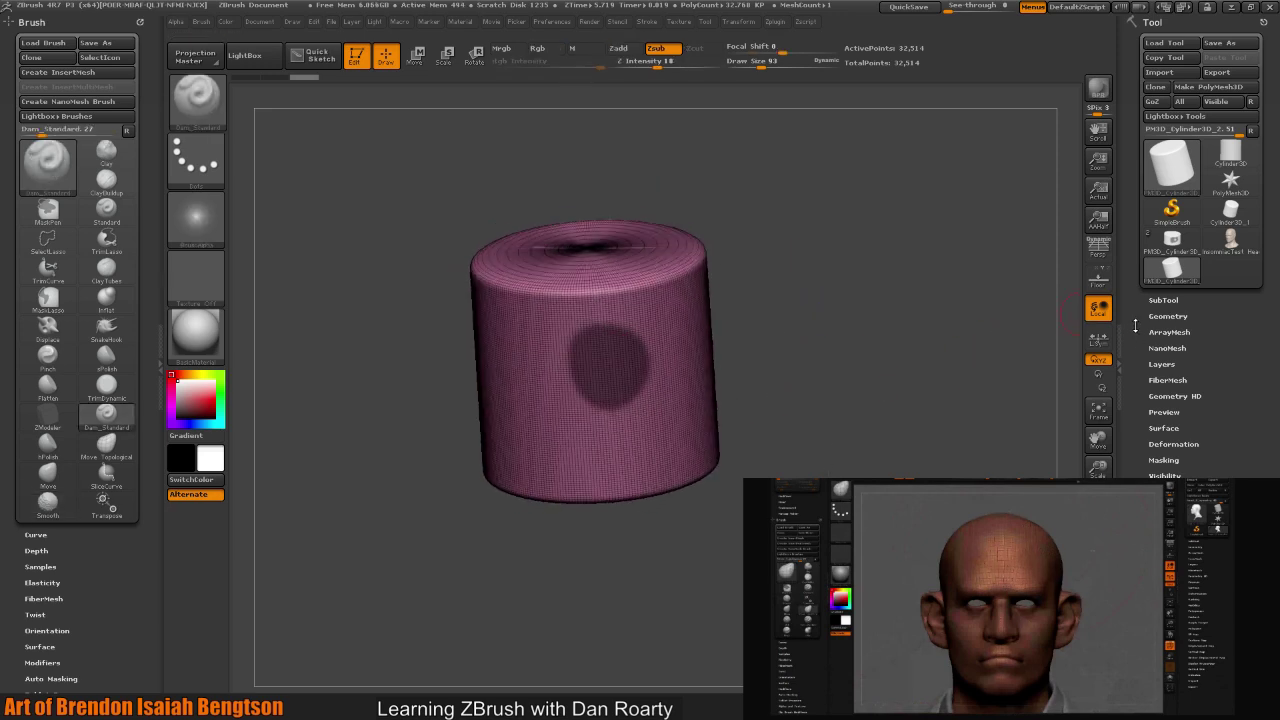
scroll(1150, 330, down, 5)
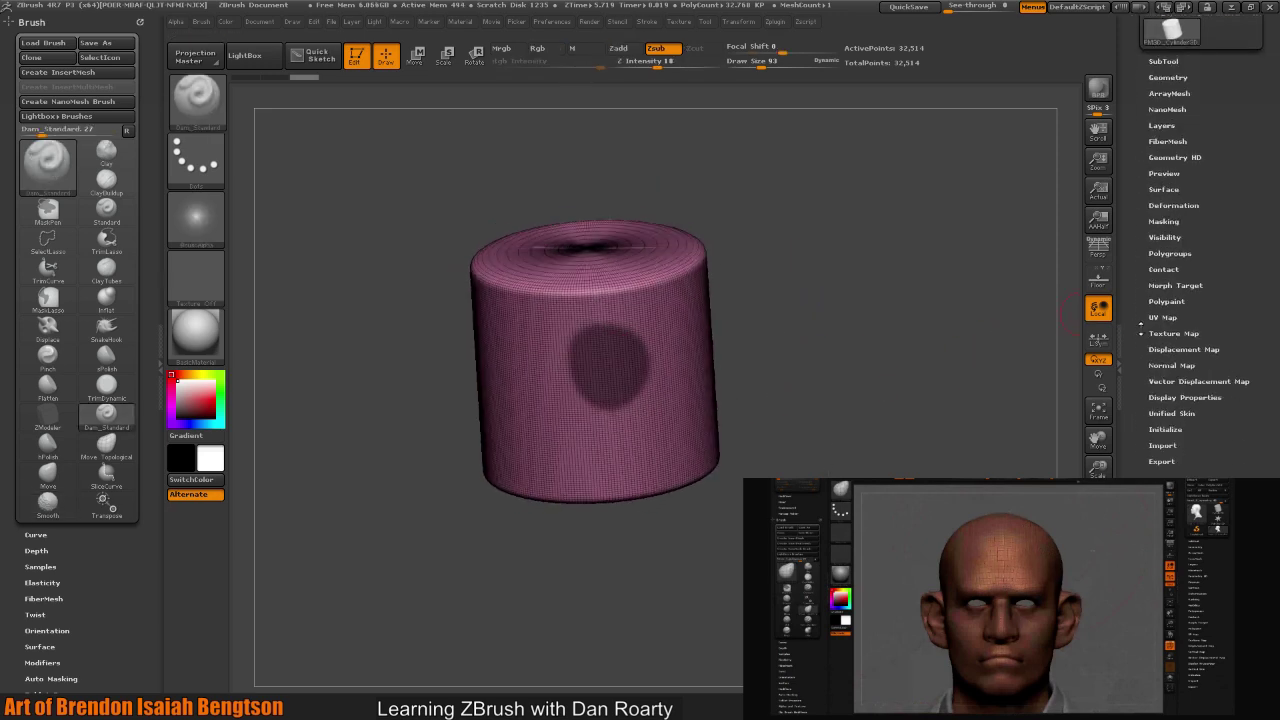
click(1170, 256)
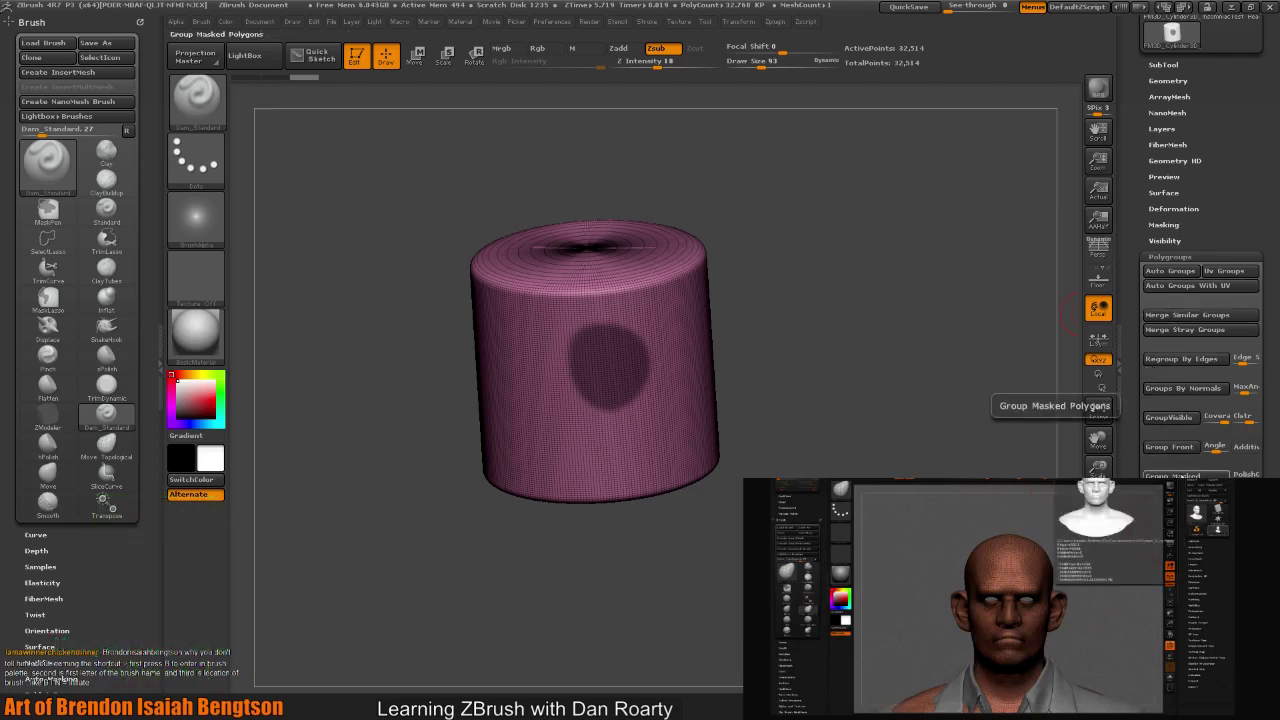
- Apply a Polygroups option to the masked spot and turn the cylinder upright to face front
click(1172, 476)
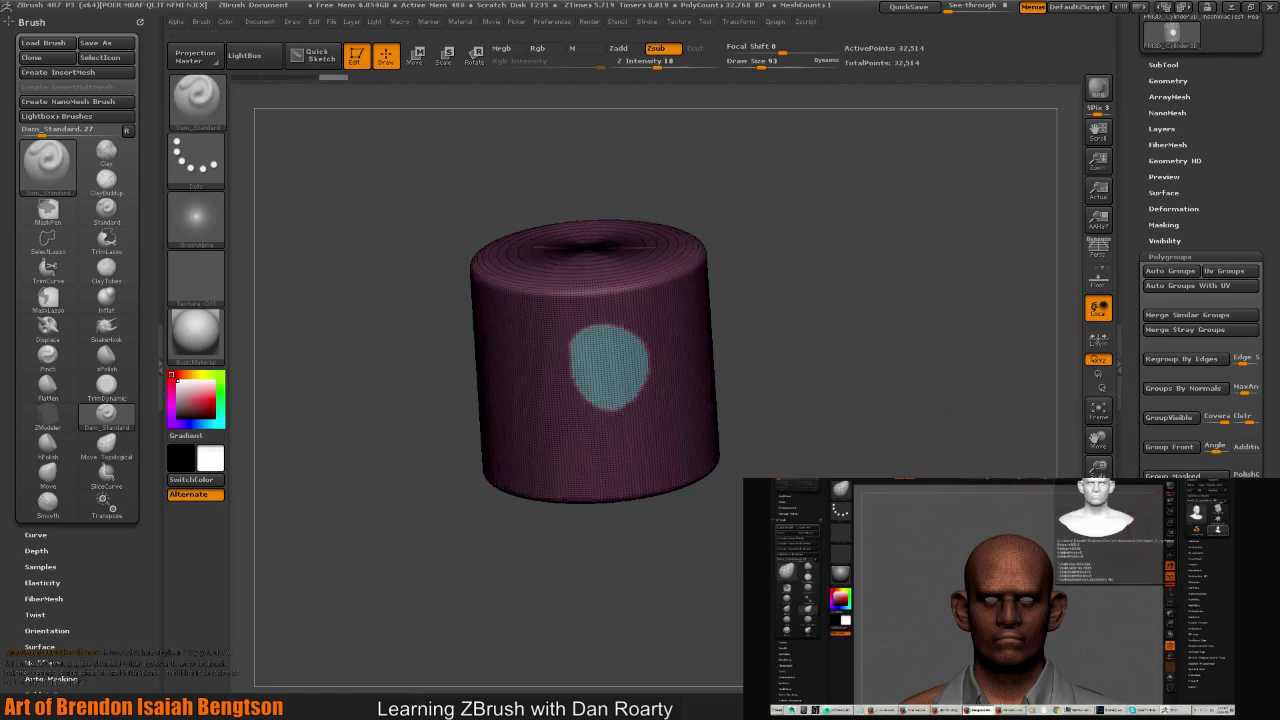
drag(930, 436, 990, 430)
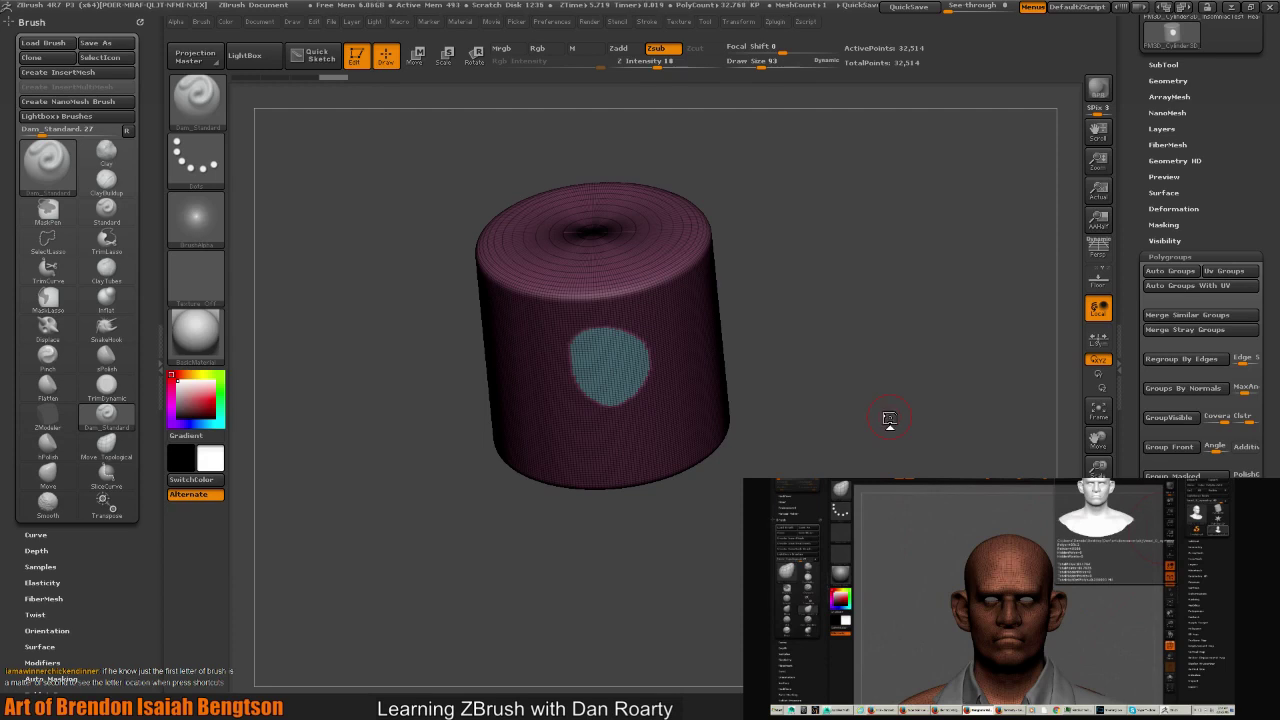
drag(720, 517, 749, 383)
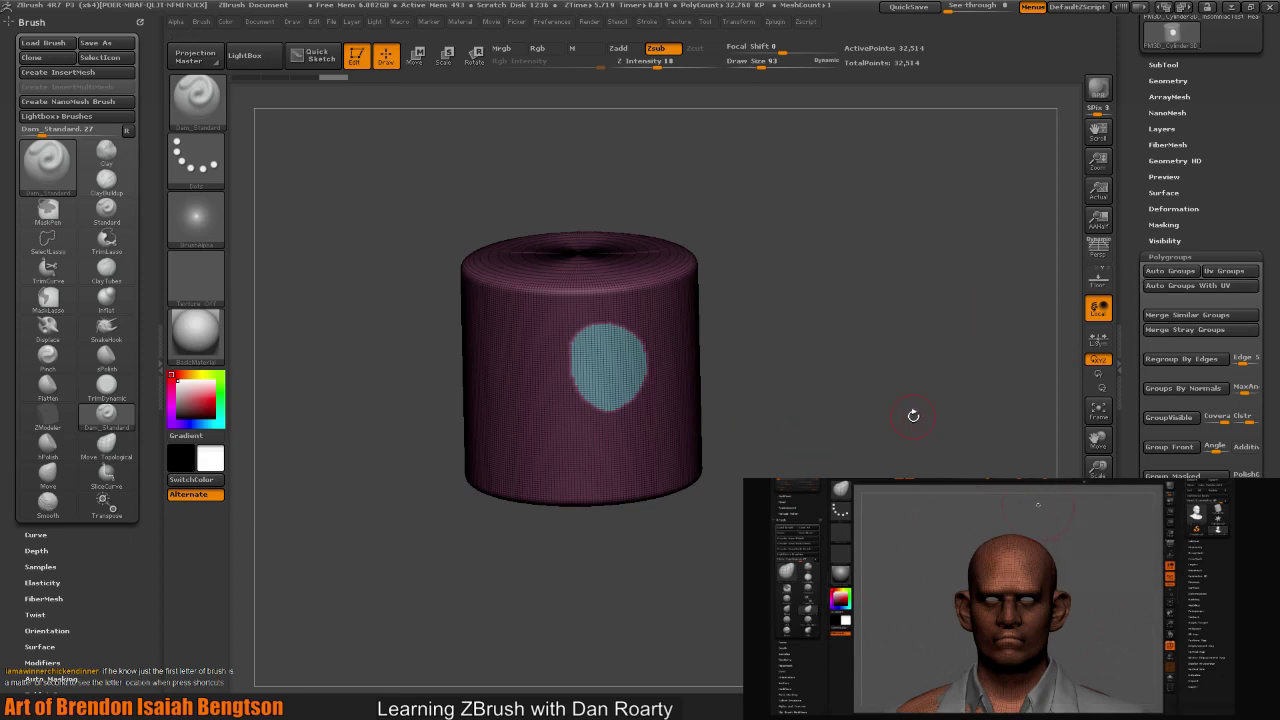
- Adjust the mask over the circular patch and apply Group Masked to make it a green polygroup
key(ctrl)
key(shift+f)
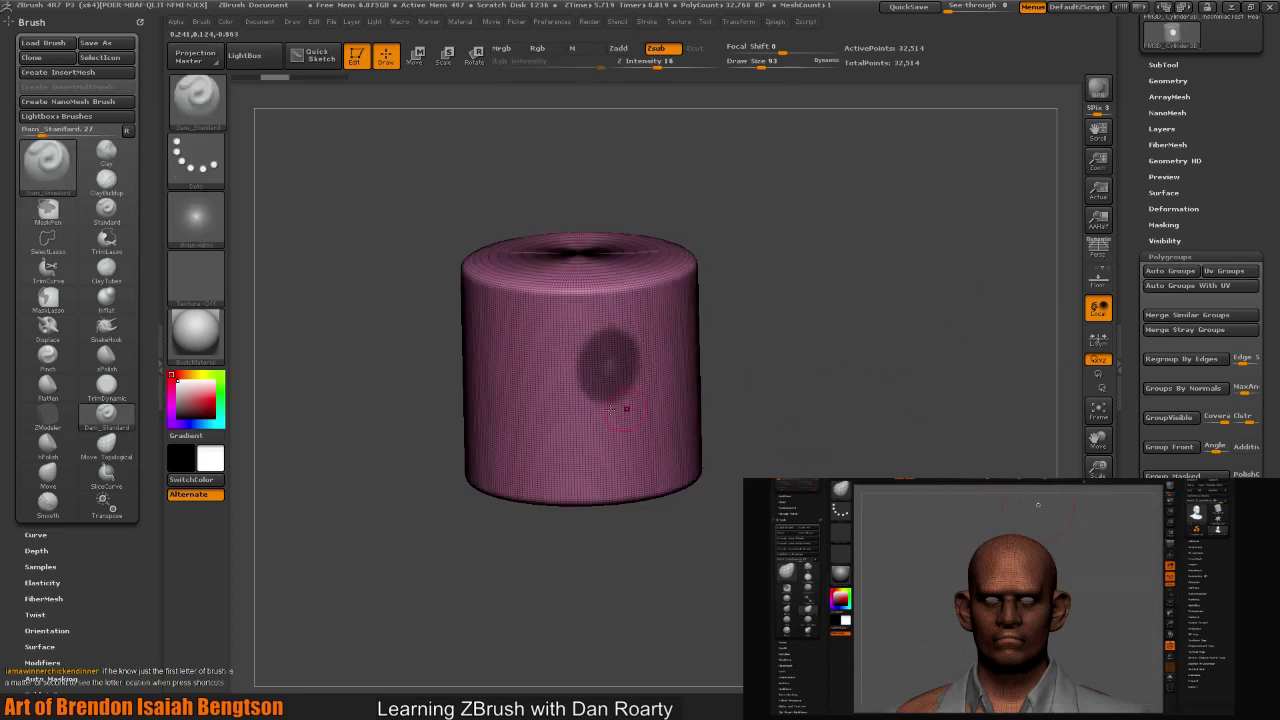
mouse_move(604, 322)
ctrl+alt+mouse_down()
mouse_move(590, 343)
mouse_move(600, 390)
mouse_move(565, 400)
mouse_move(560, 340)
ctrl+alt+mouse_up()
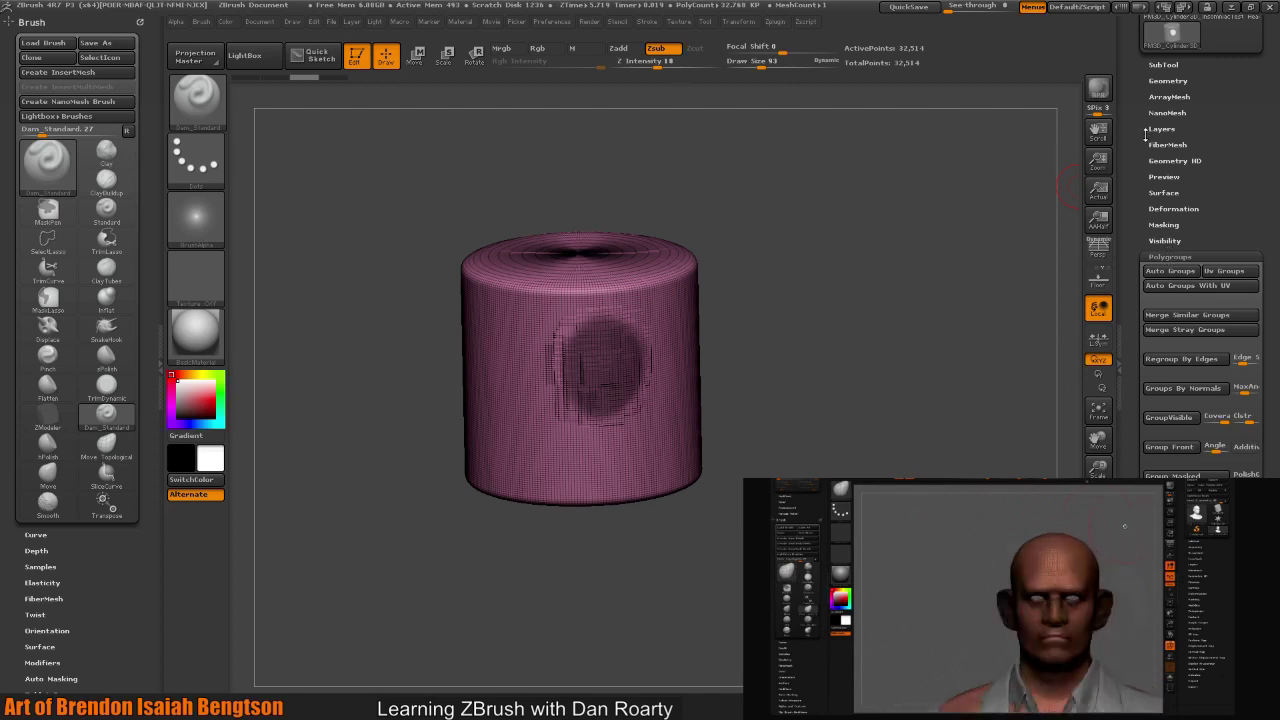
scroll(1146, 137, up, 5)
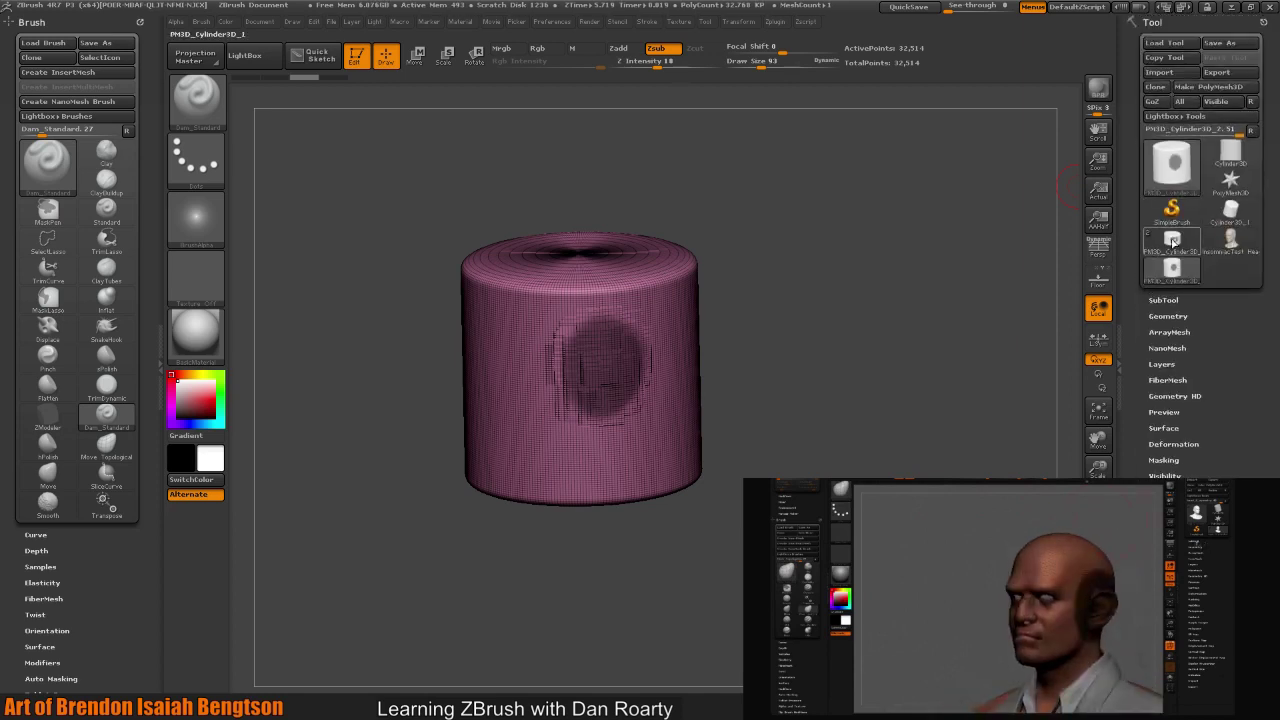
scroll(1173, 240, down, 3)
click(1168, 438)
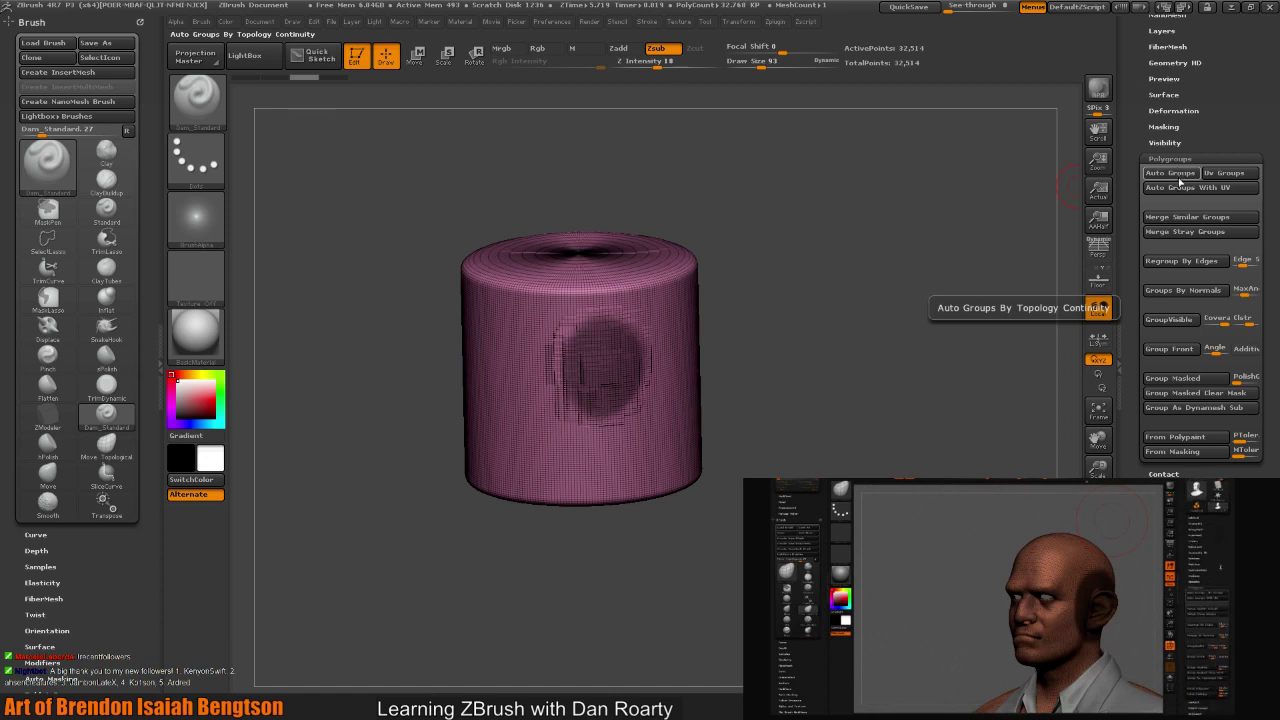
click(1172, 379)
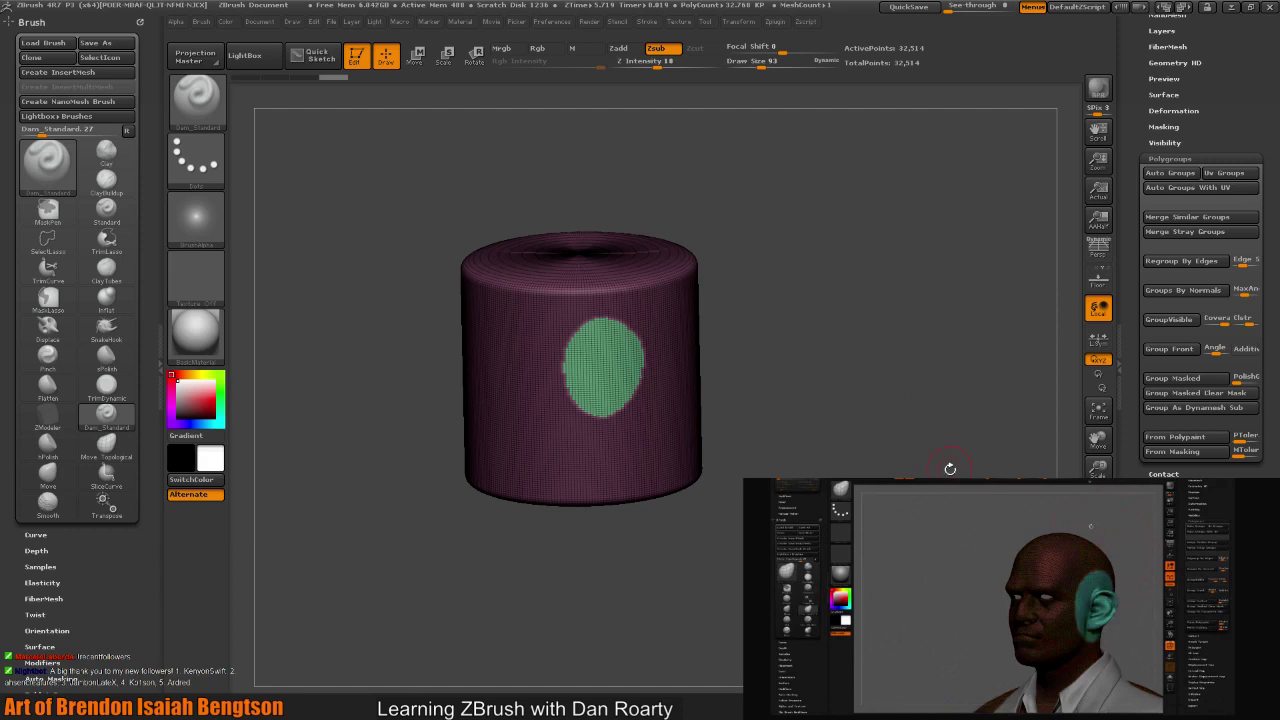
mouse_move(950, 468)
mouse_down()
mouse_move(948, 490)
mouse_move(943, 471)
mouse_up()
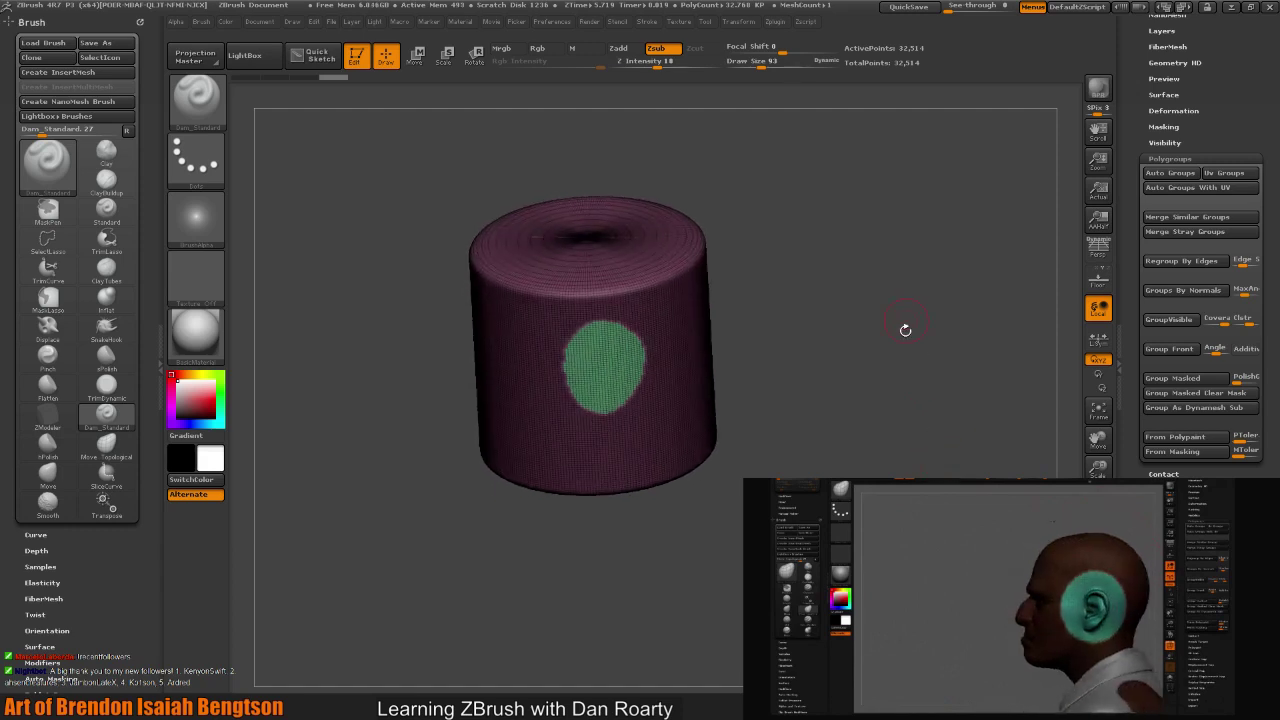
- Clear the mask, isolate the green polygroup patch with Ctrl+Shift-click, and orbit it edge-on
mouse_move(923, 386)
ctrl+mouse_down()
mouse_move(929, 449)
mouse_move(893, 453)
mouse_move(888, 386)
mouse_move(870, 398)
mouse_move(882, 461)
mouse_move(892, 364)
ctrl+mouse_up()
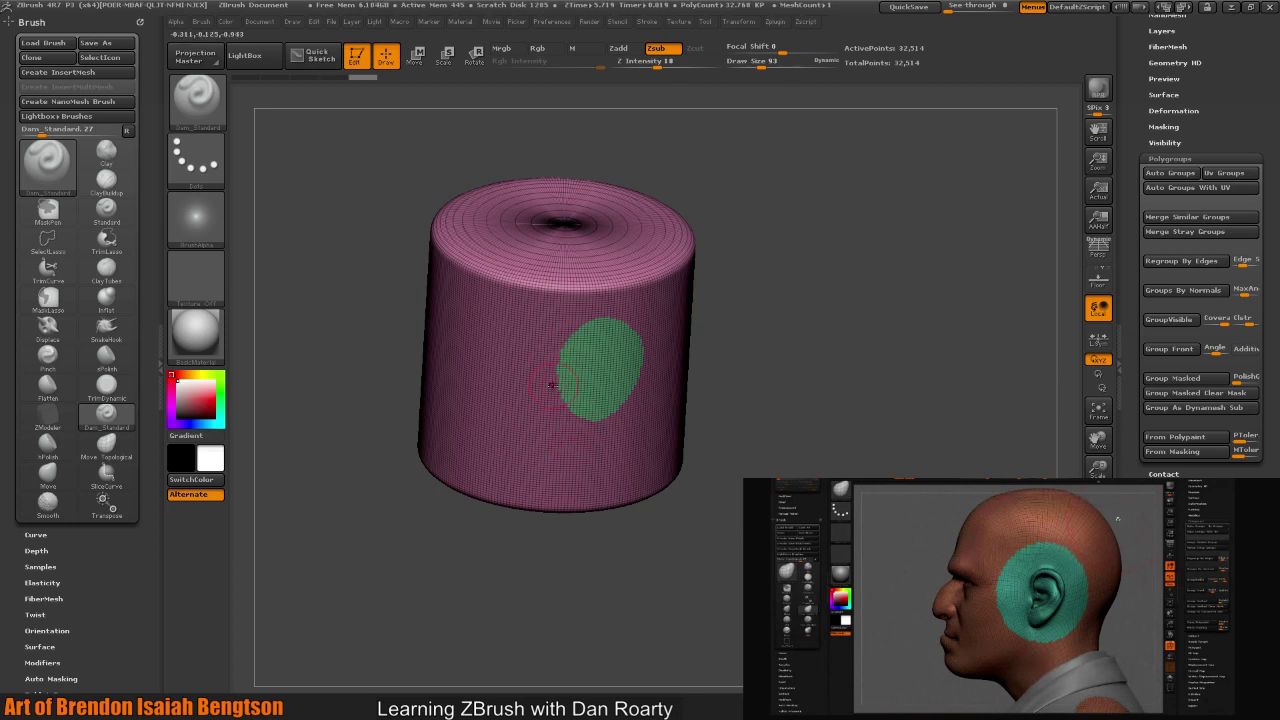
key(ctrl+shift)
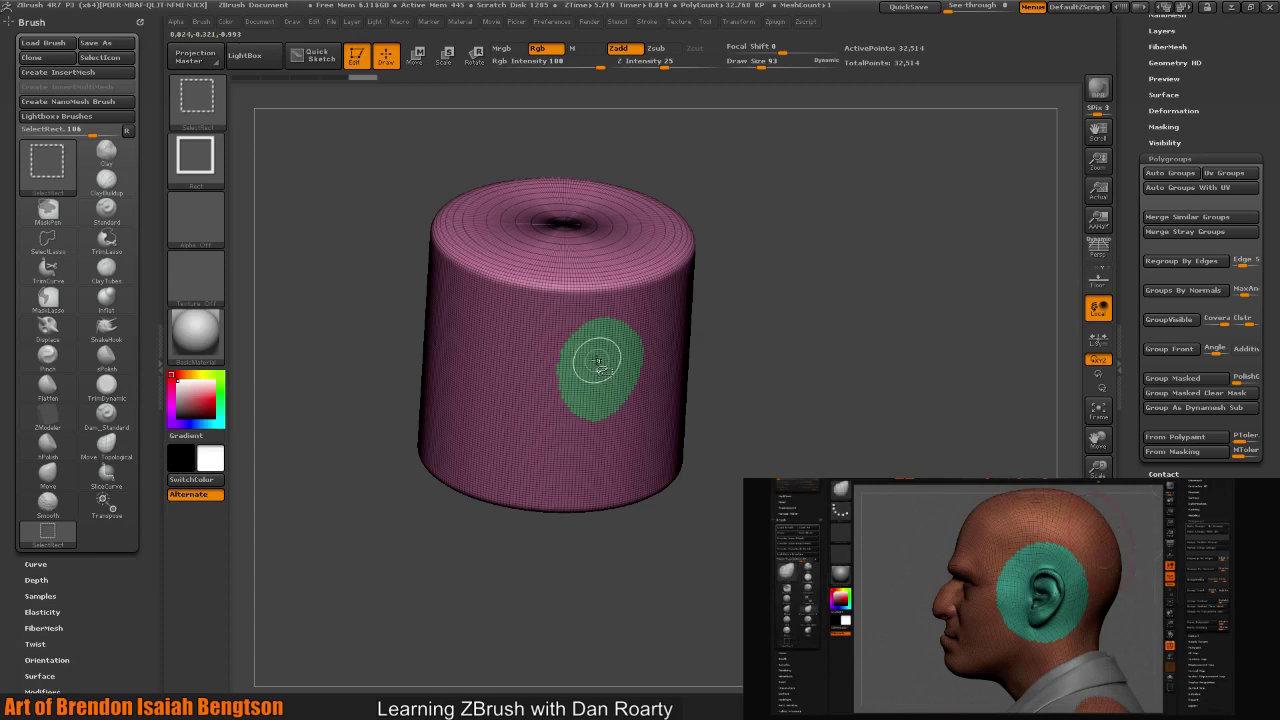
ctrl+shift+click(598, 366)
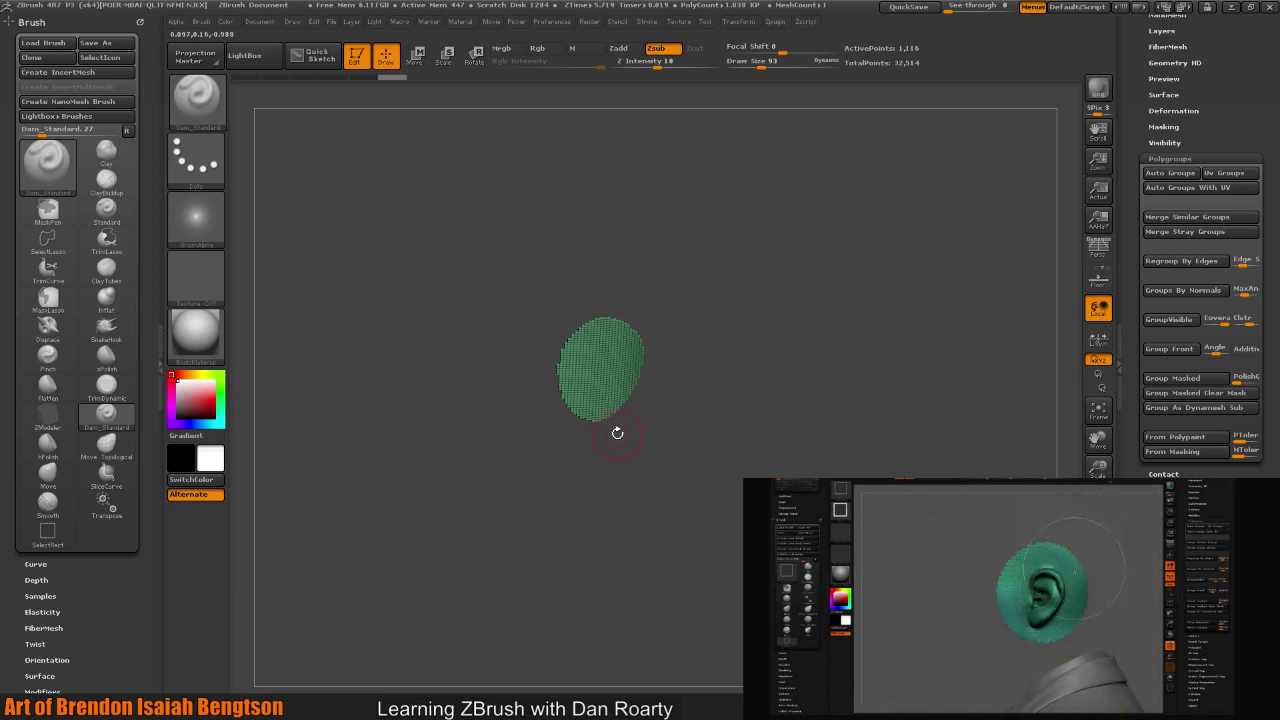
mouse_move(764, 402)
mouse_down()
mouse_move(812, 460)
mouse_move(760, 377)
mouse_up()
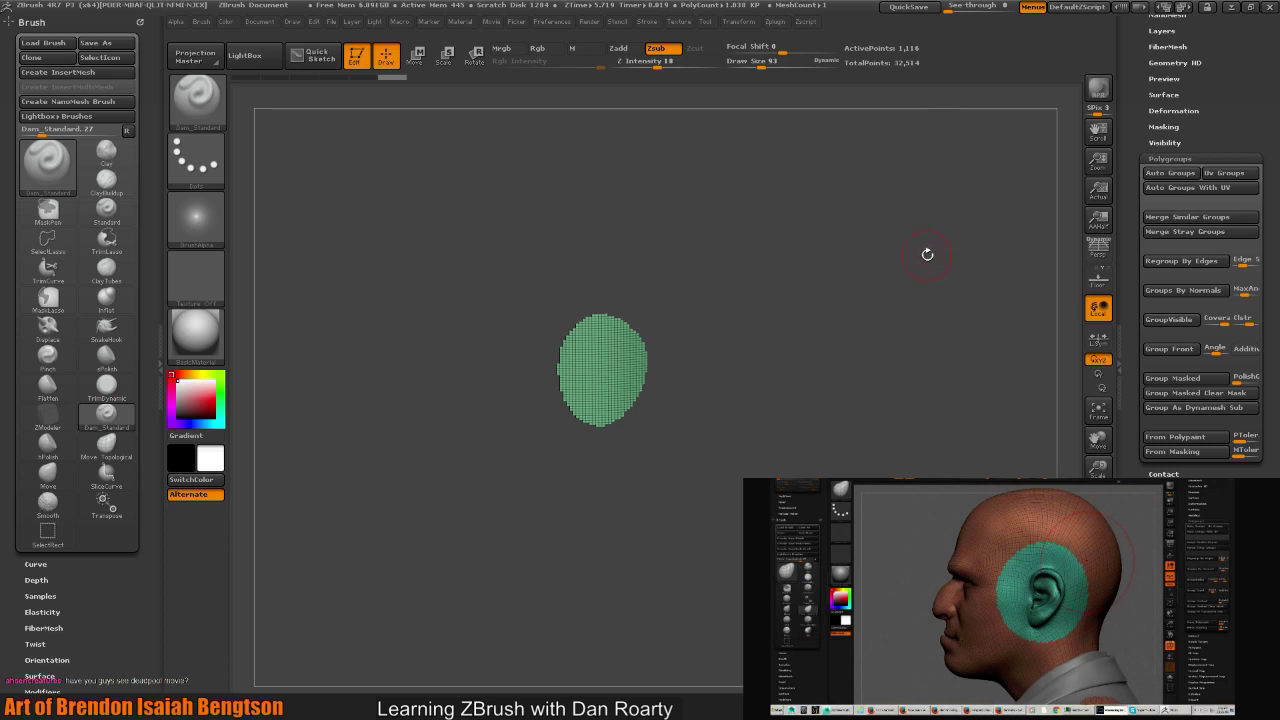
drag(835, 377, 867, 380)
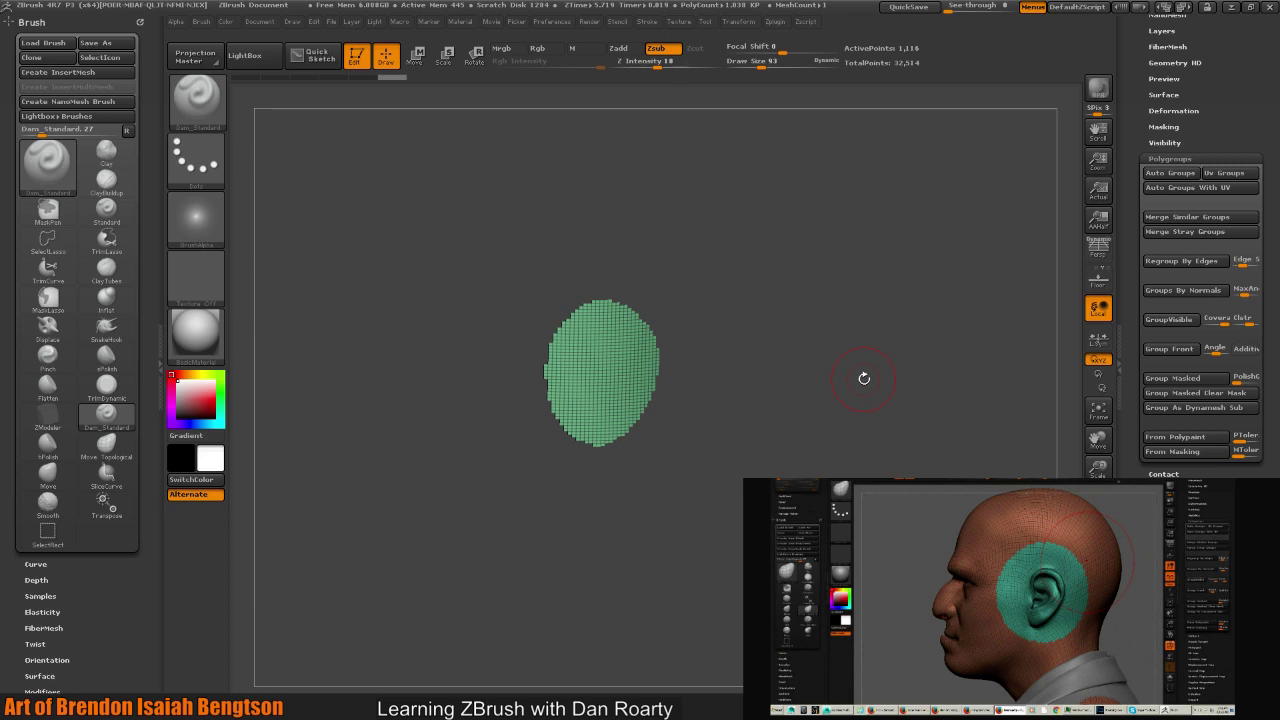
drag(857, 366, 830, 212)
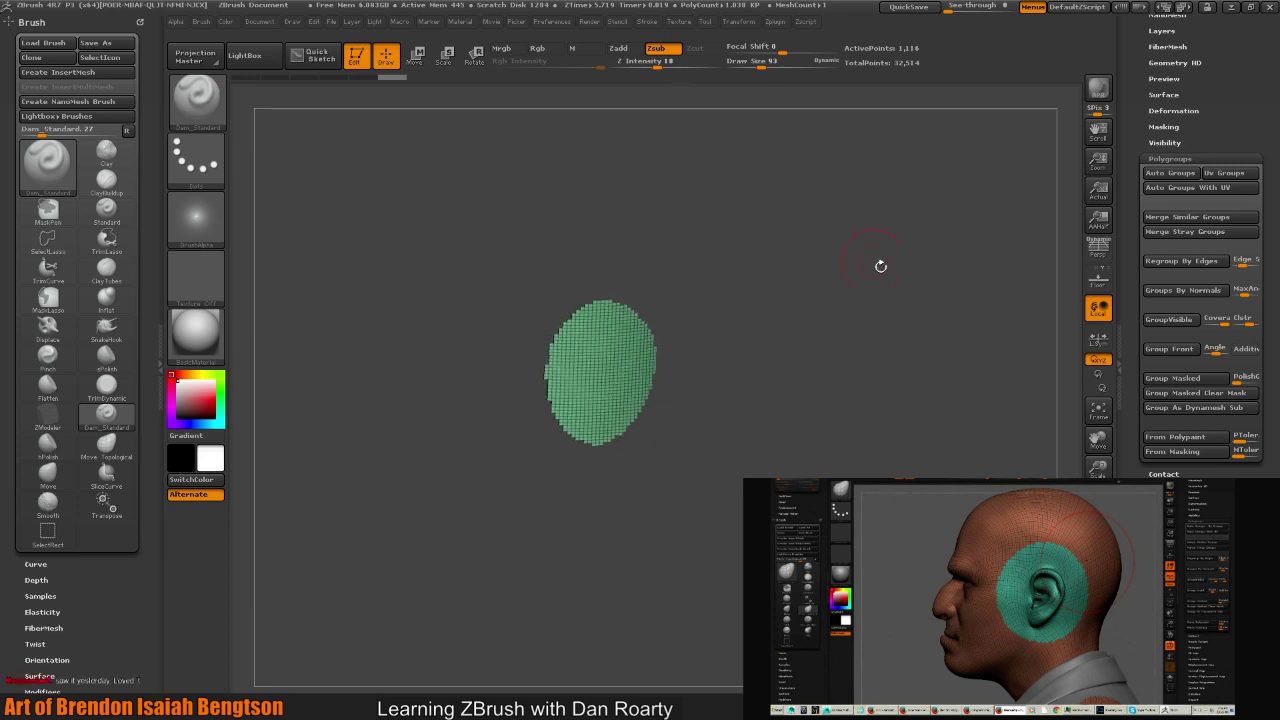
mouse_move(880, 266)
mouse_down()
mouse_move(900, 199)
mouse_move(857, 369)
mouse_move(833, 378)
mouse_move(829, 423)
mouse_up()
- Unhide the whole cylinder, turn it upright and frame it to fill the view
key(ctrl+shift)
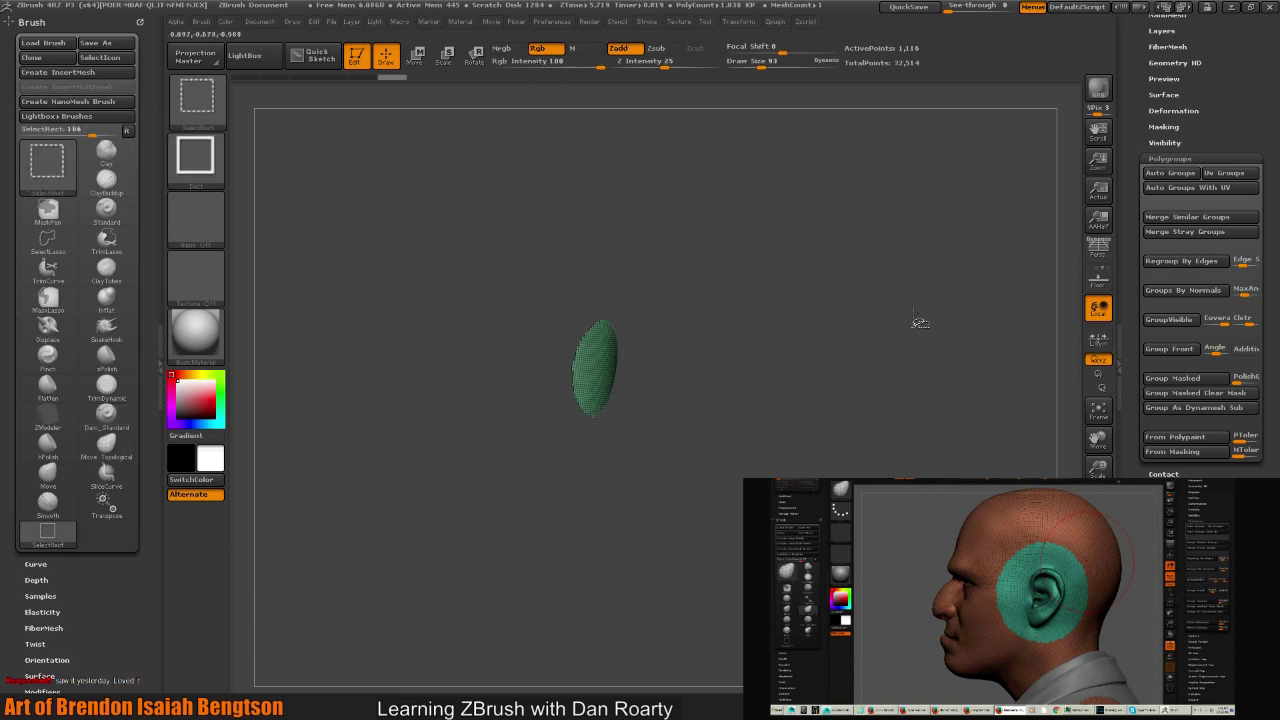
ctrl+shift+click(920, 322)
drag(915, 340, 908, 431)
key(f)
scroll(1137, 160, up, 3)
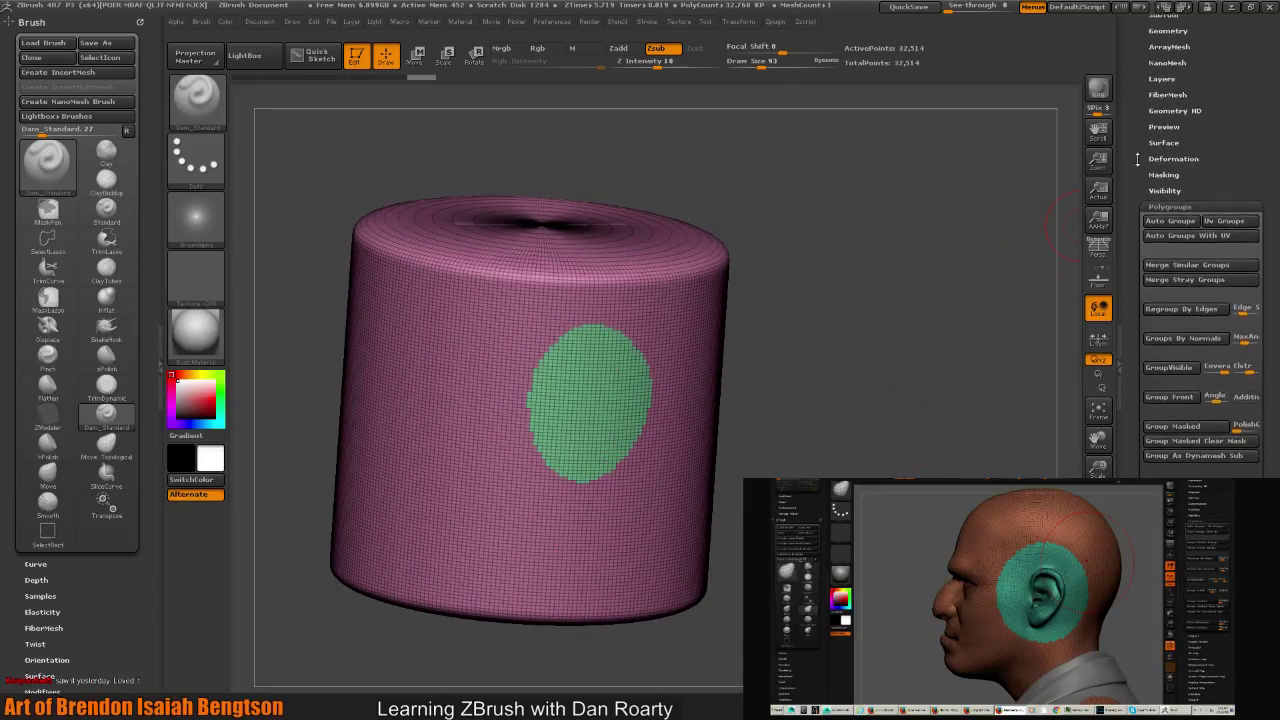
scroll(1137, 160, up, 3)
- Test isolating and inverting the green patch, then show the full 32,514-point cylinder again
key(ctrl+shift)
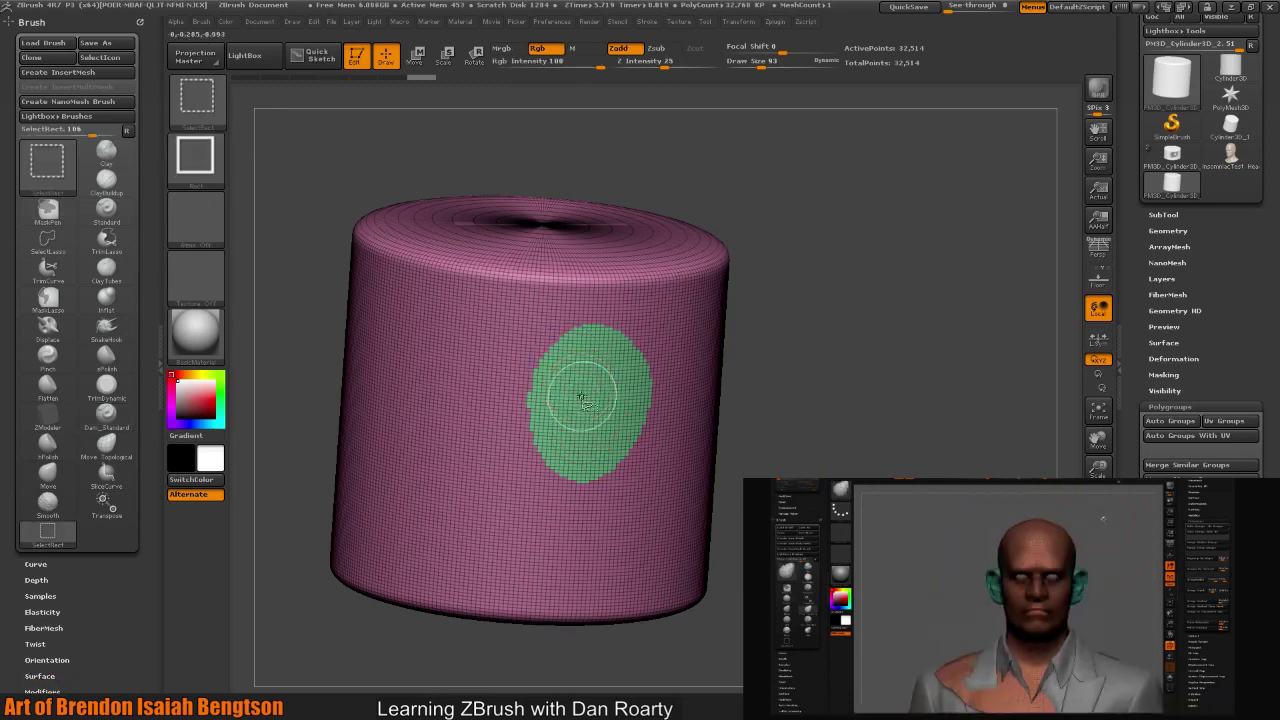
ctrl+shift+click(586, 405)
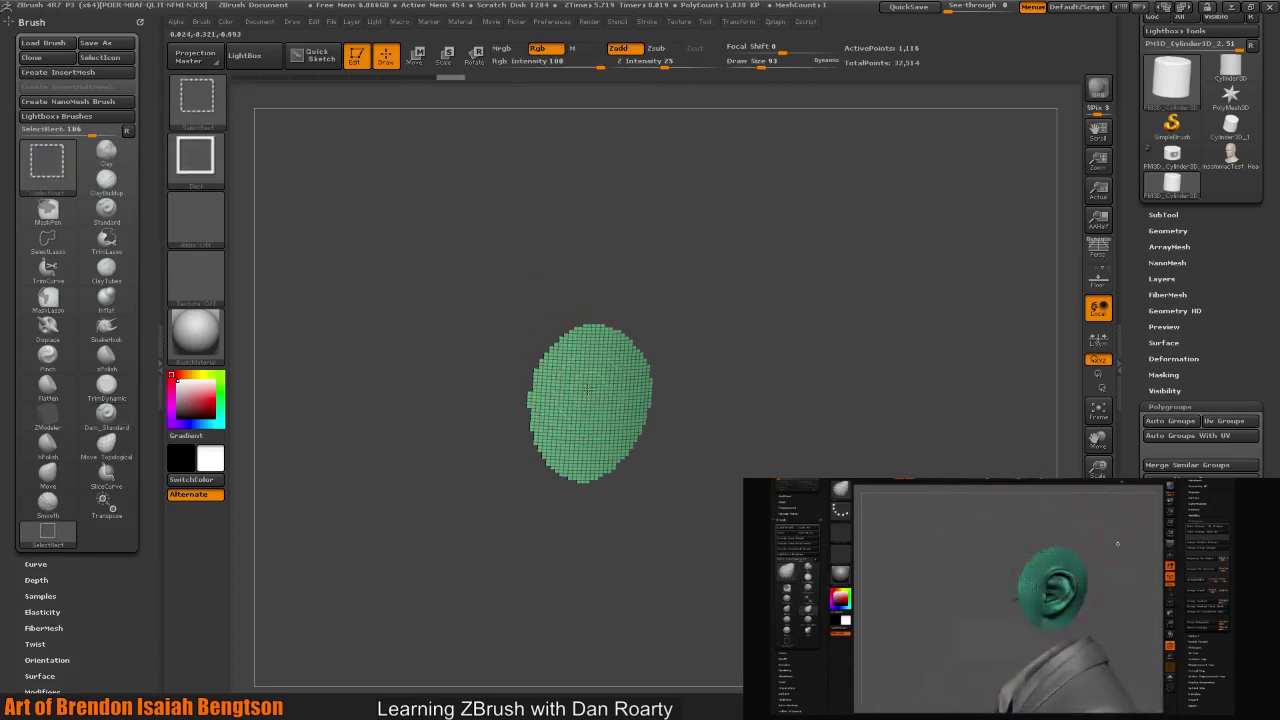
ctrl+shift+click(590, 395)
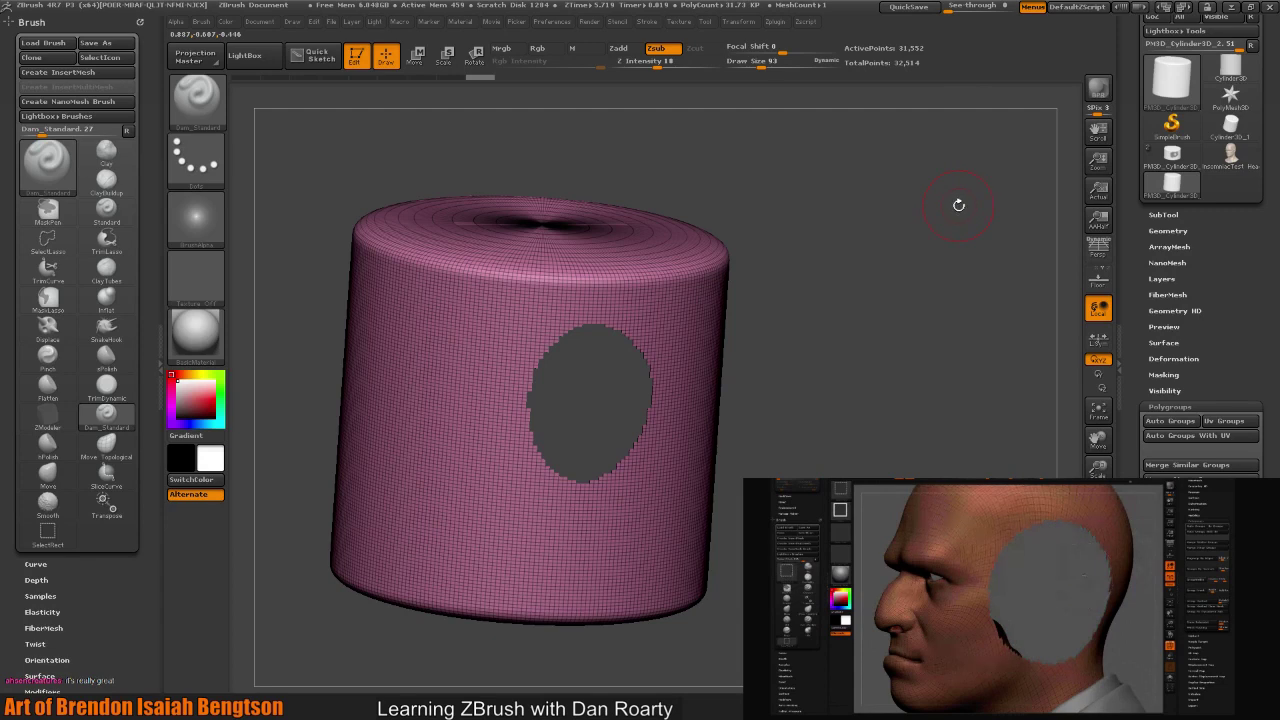
key(ctrl+shift)
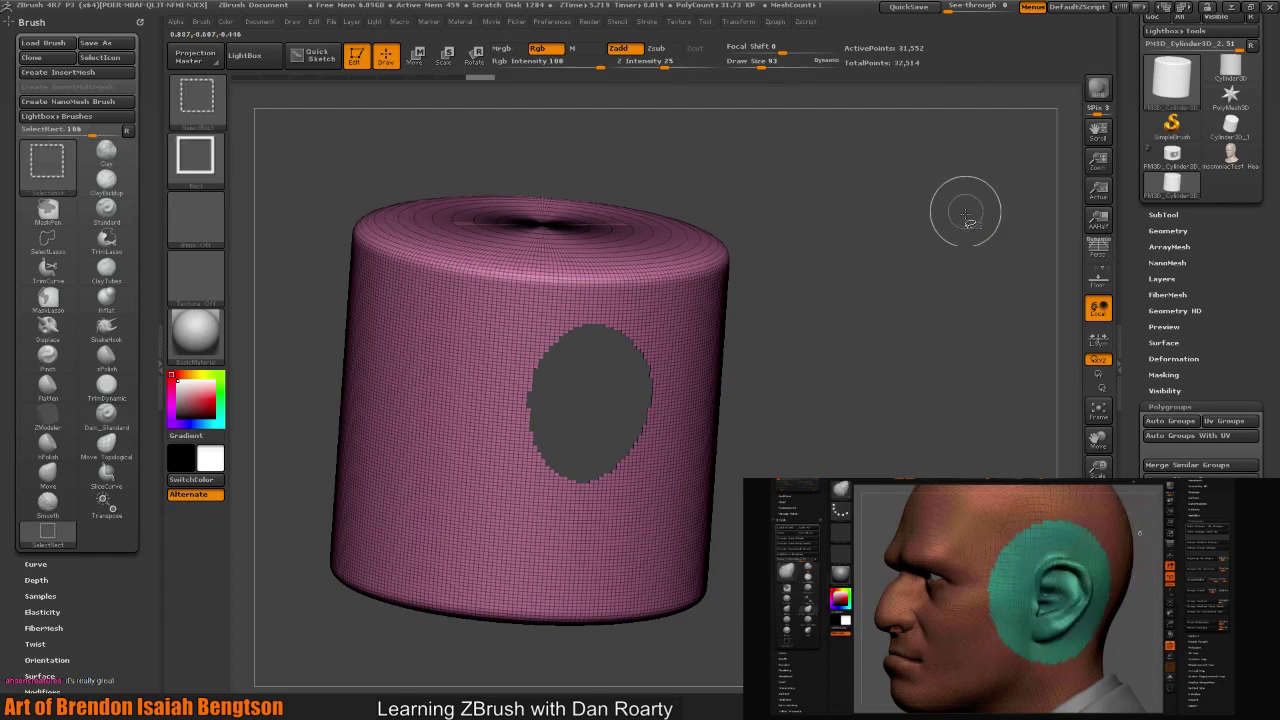
ctrl+shift+click(970, 266)
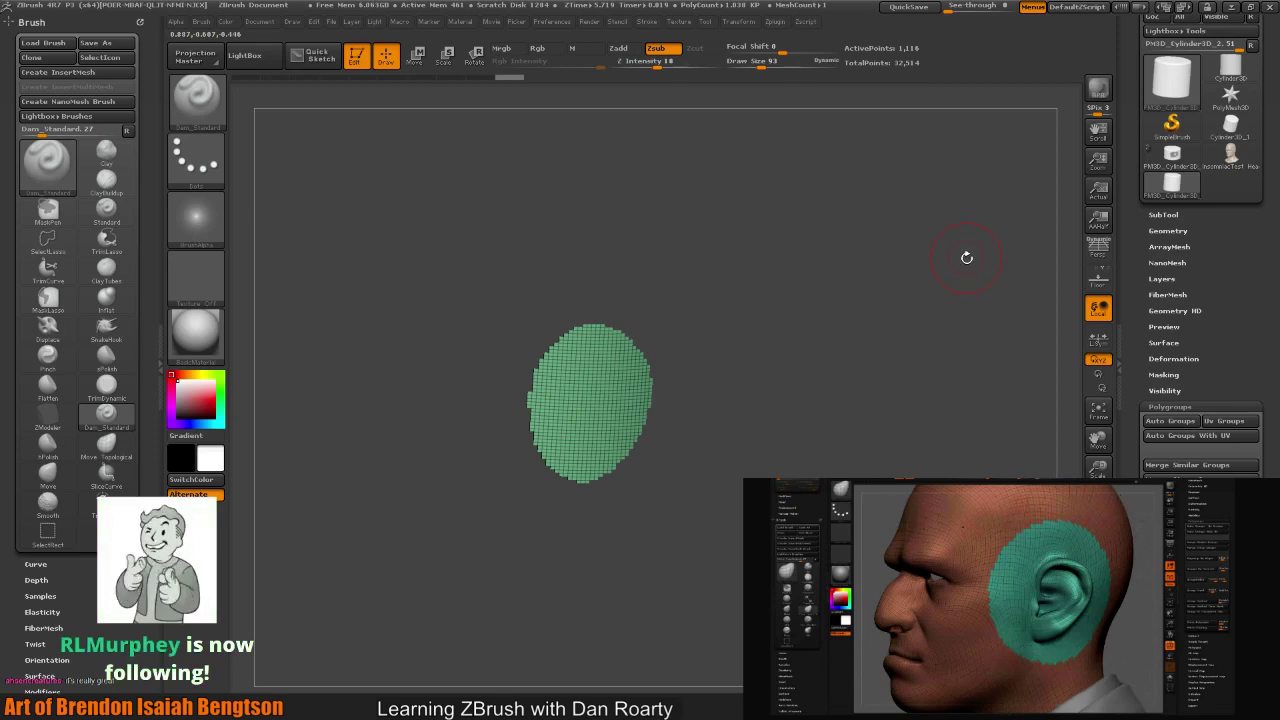
ctrl+shift+click(945, 285)
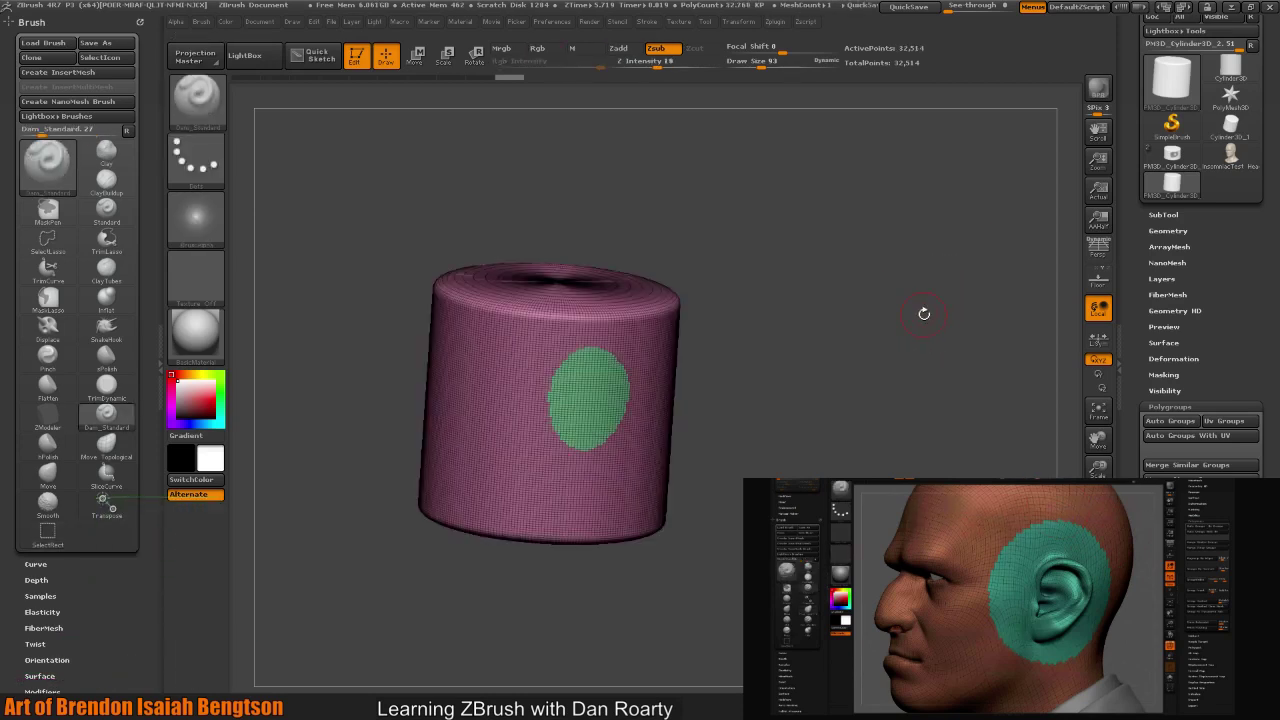
drag(924, 313, 943, 128)
click(1163, 214)
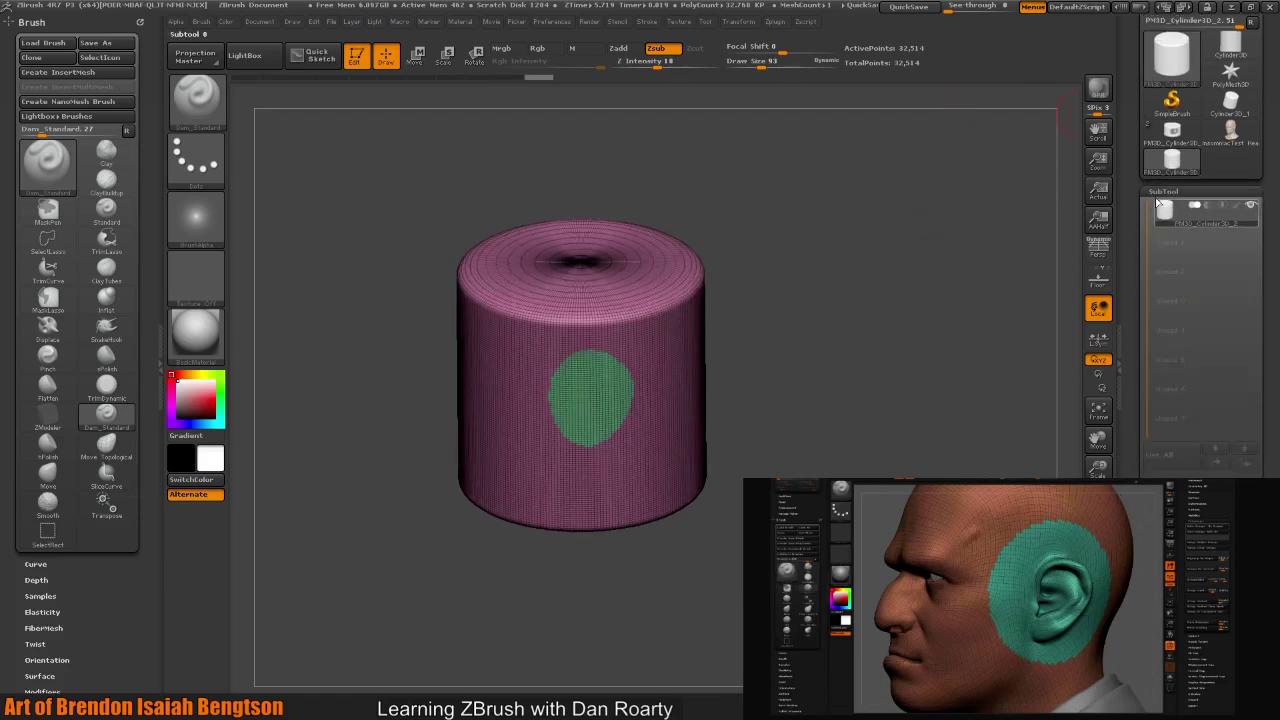
scroll(1160, 260, down, 5)
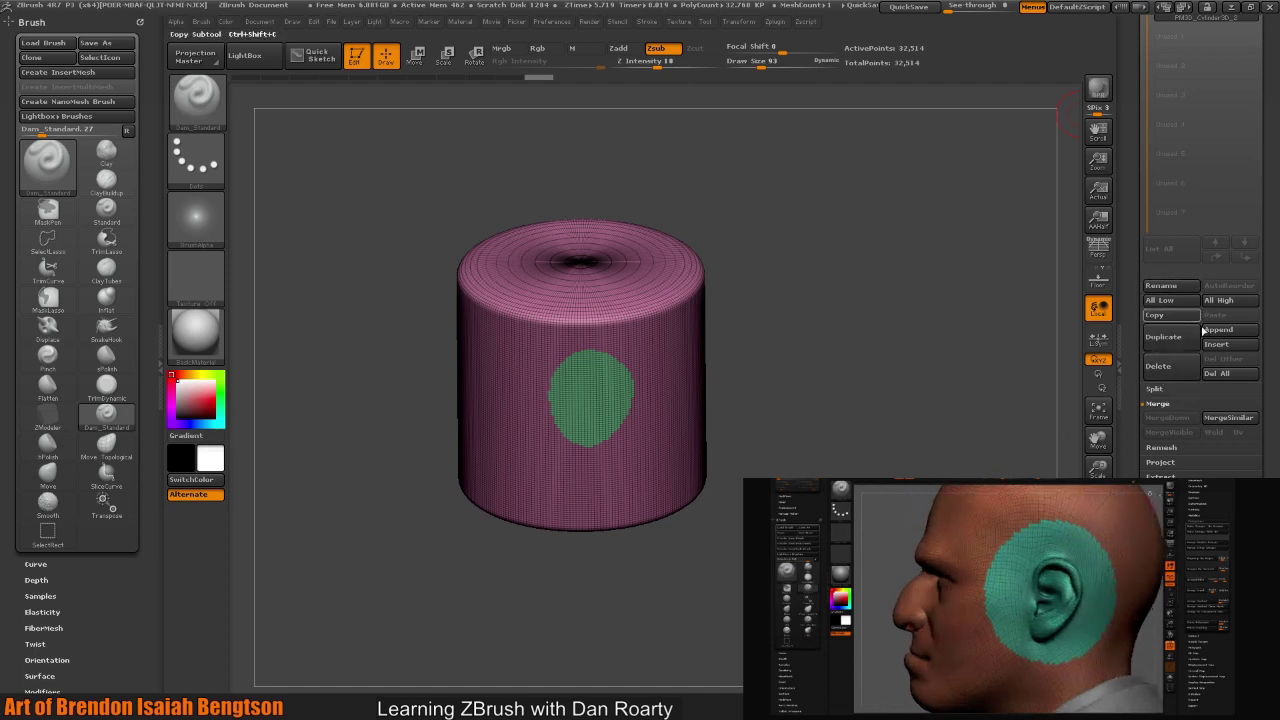
scroll(1200, 350, up, 5)
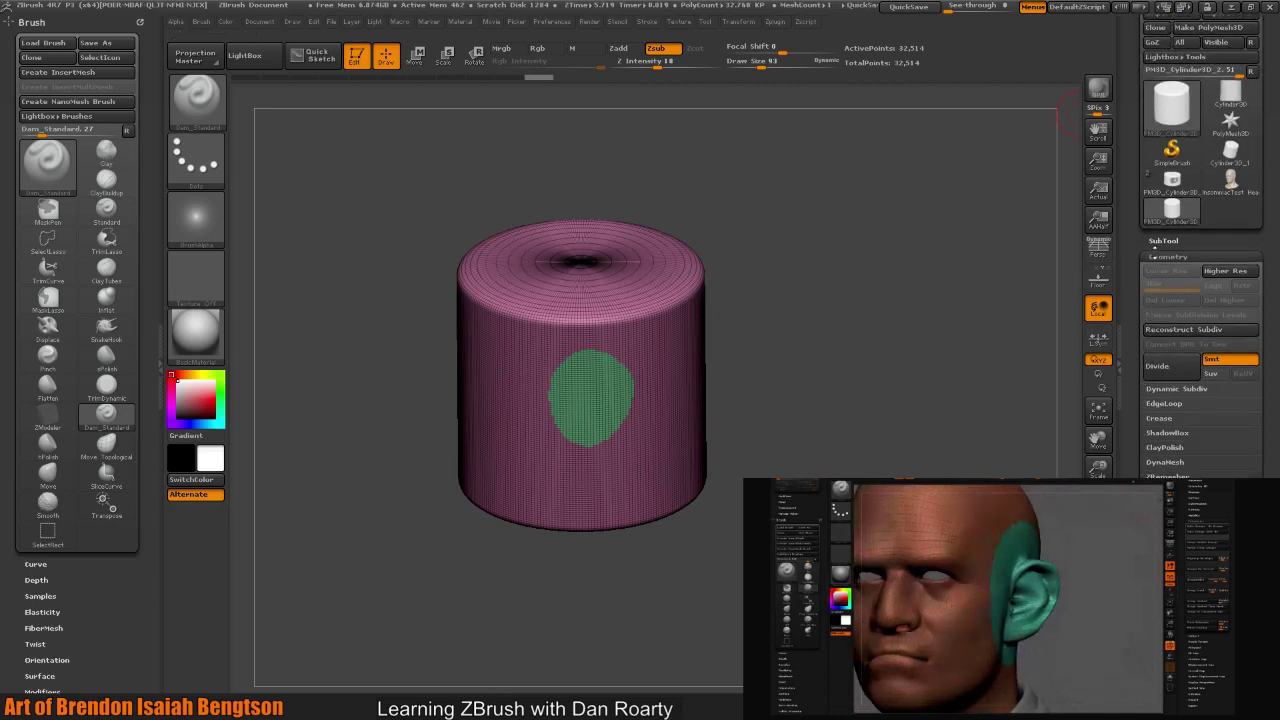
click(1160, 240)
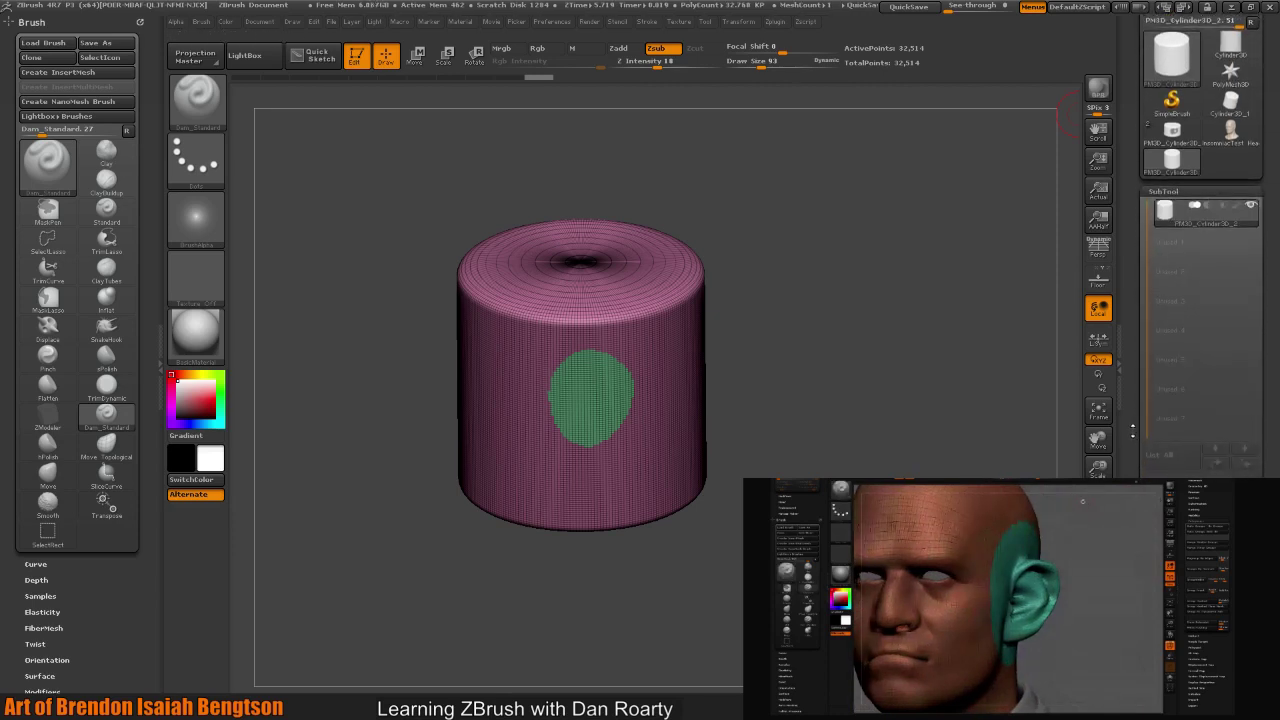
scroll(1165, 390, down, 2)
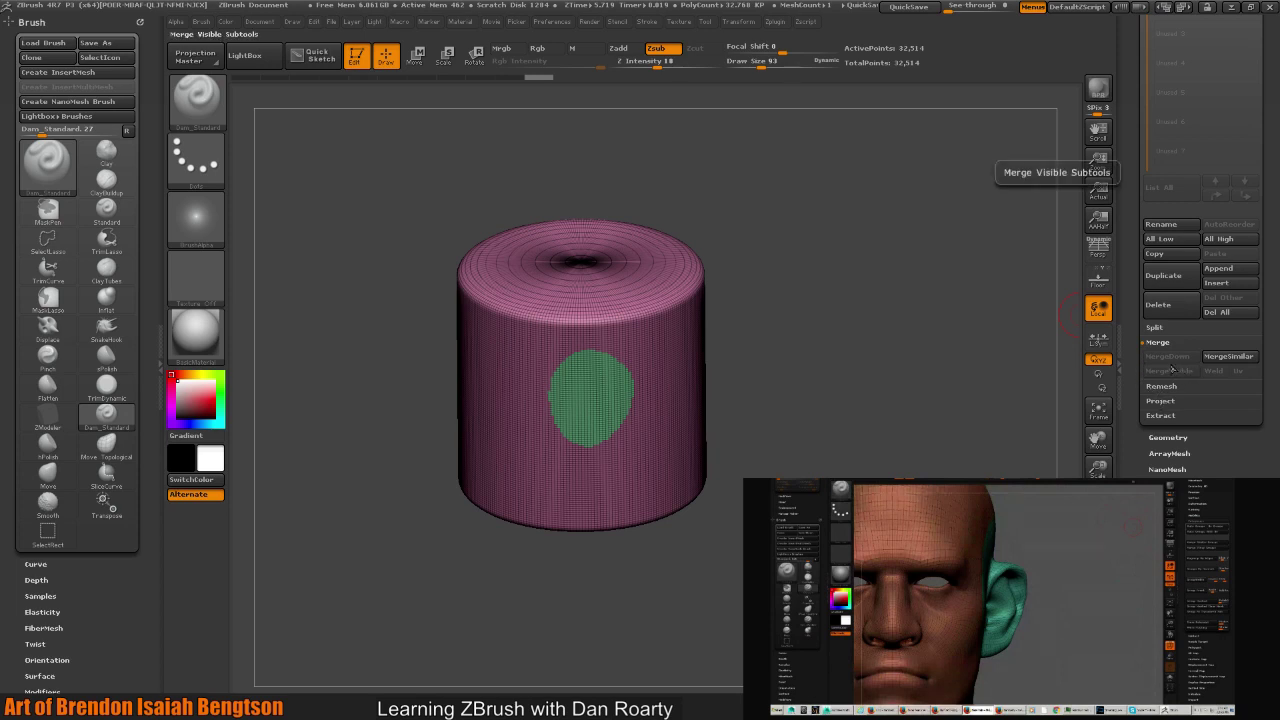
click(1157, 329)
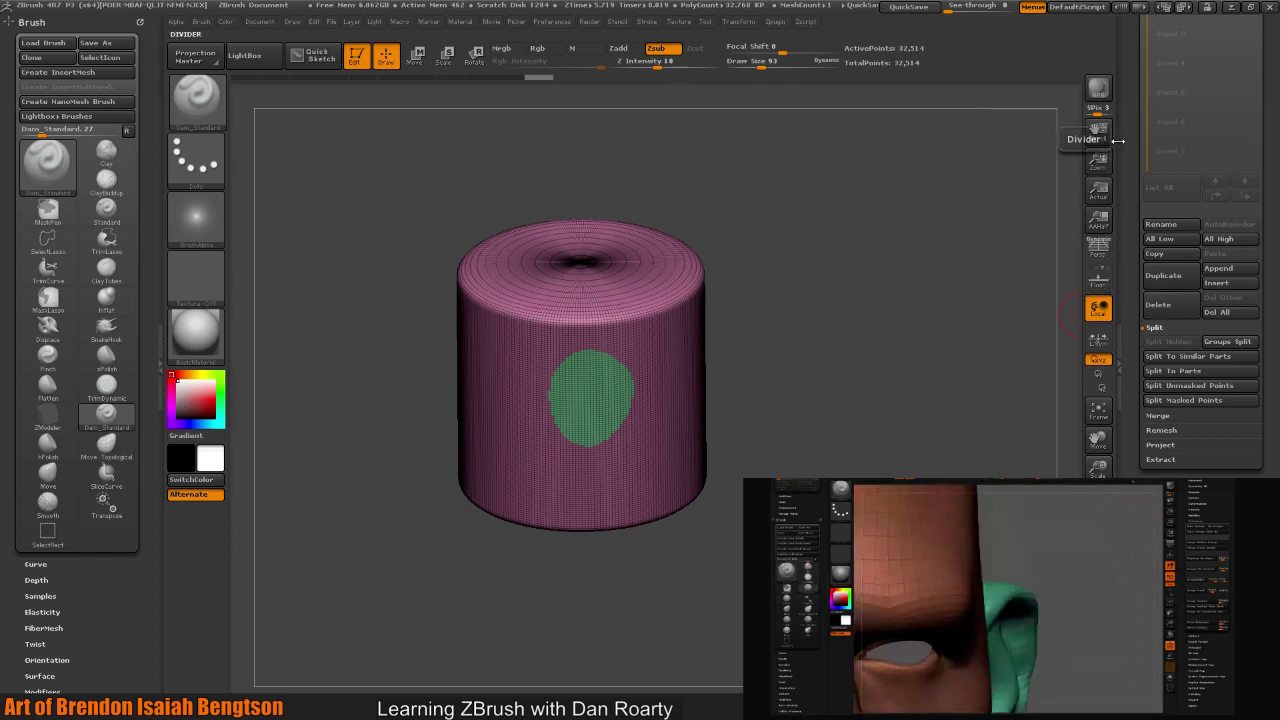
scroll(1184, 249, up, 5)
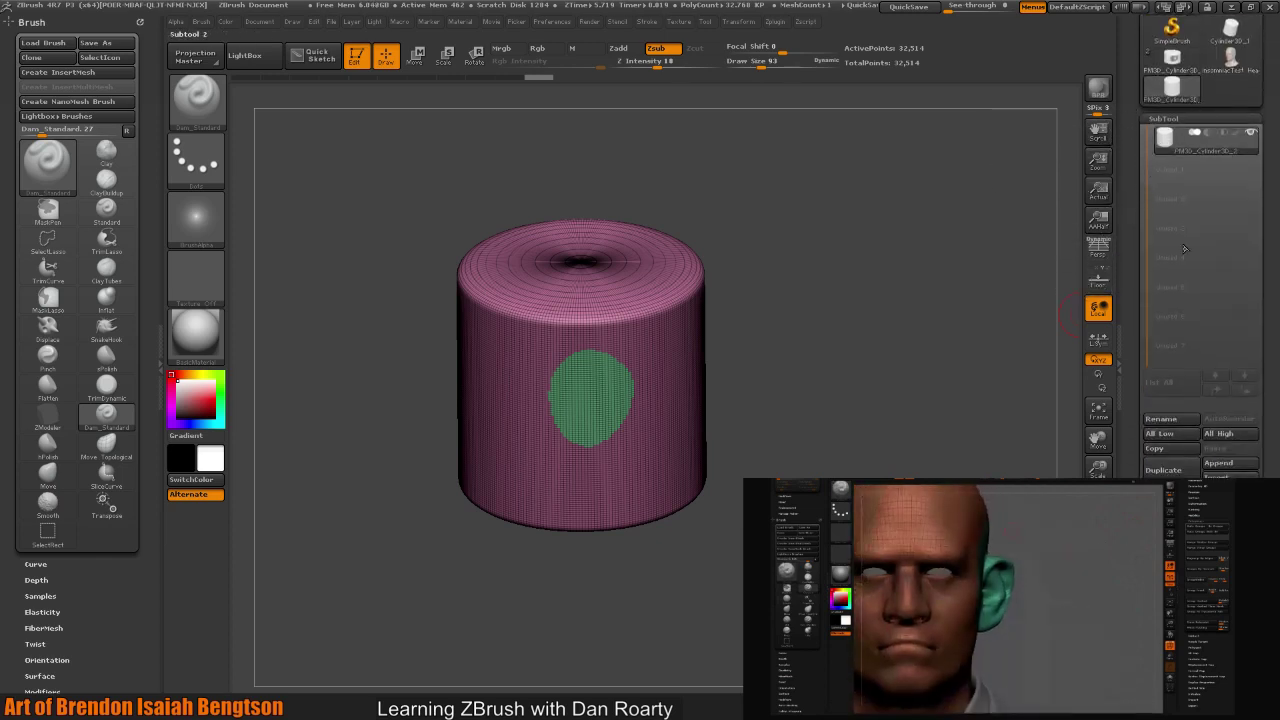
scroll(1184, 249, down, 2)
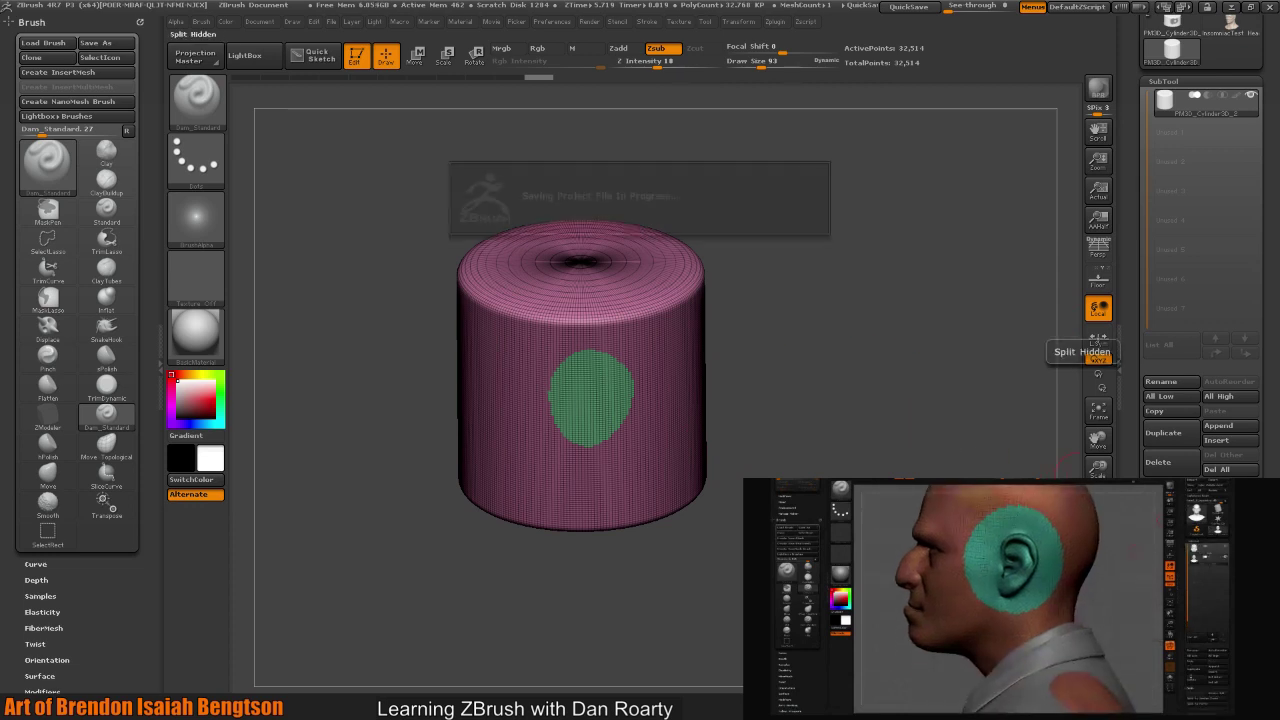
- Isolate the green patch and Split Hidden it into its own 1,116-point subtool
ctrl+shift+click(586, 385)
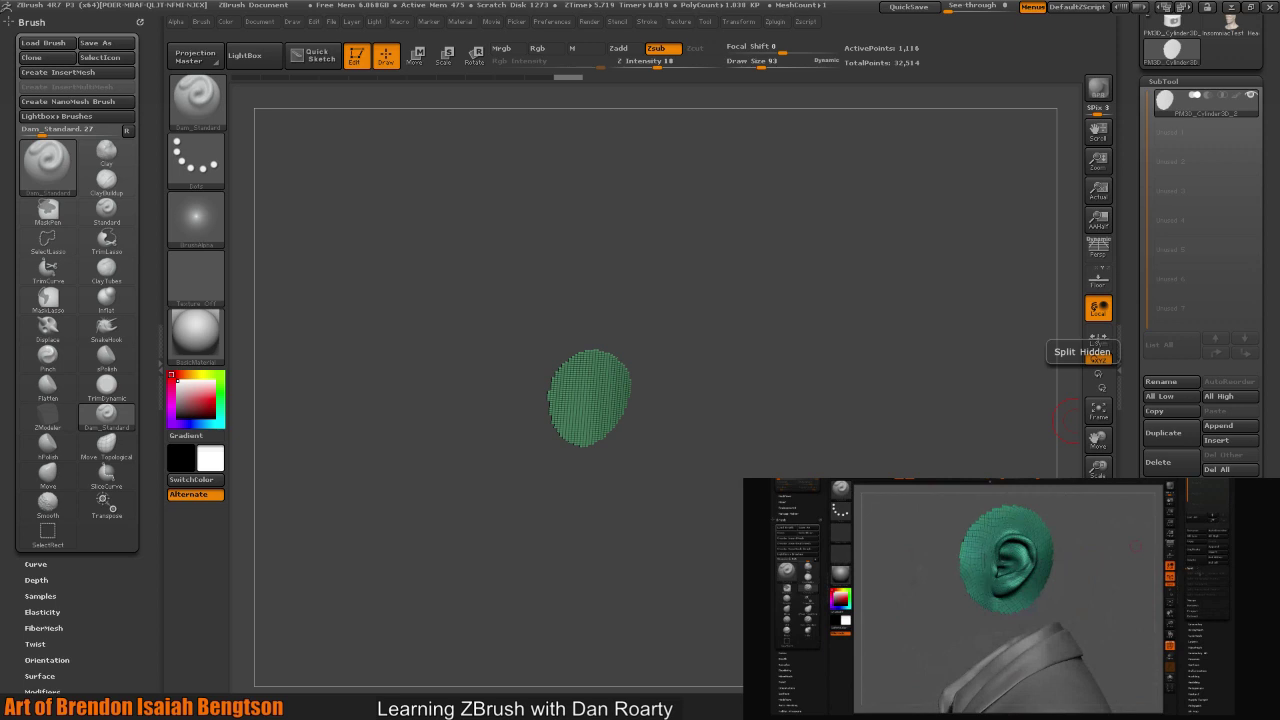
click(1097, 358)
mouse_move(951, 474)
mouse_down()
mouse_move(954, 440)
mouse_move(925, 460)
mouse_move(946, 472)
mouse_up()
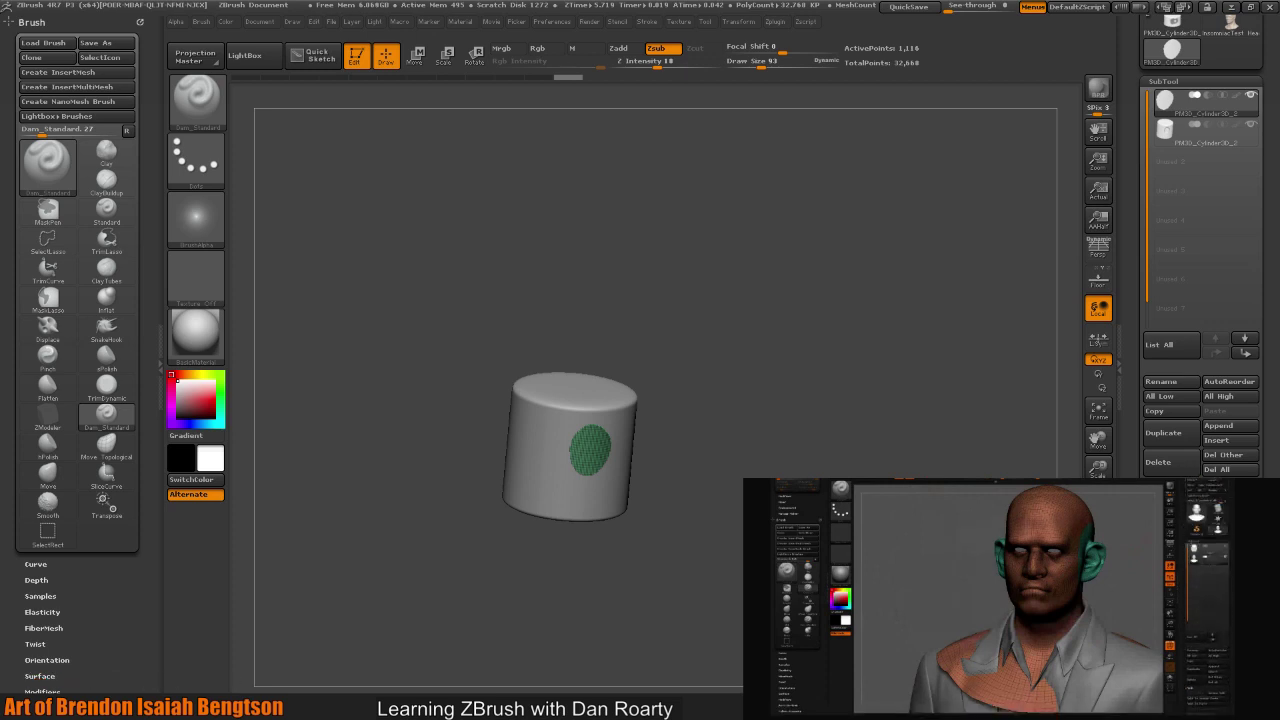
key(f)
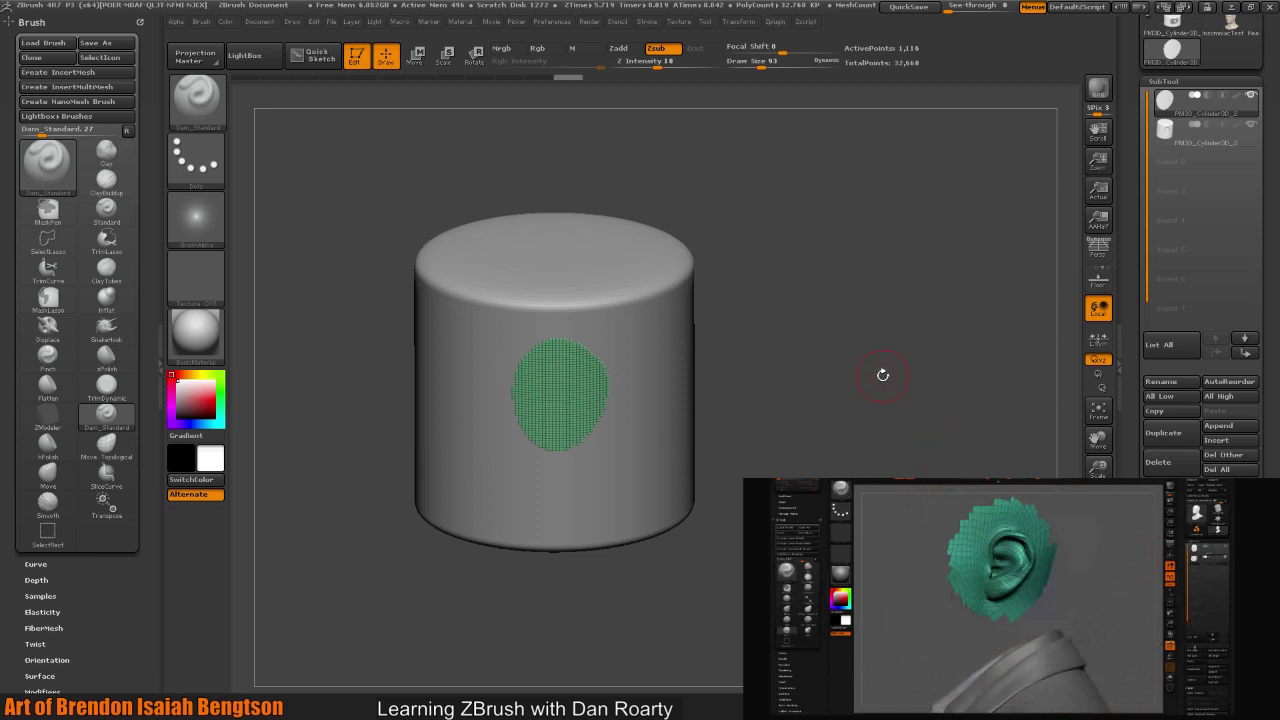
drag(931, 466, 940, 478)
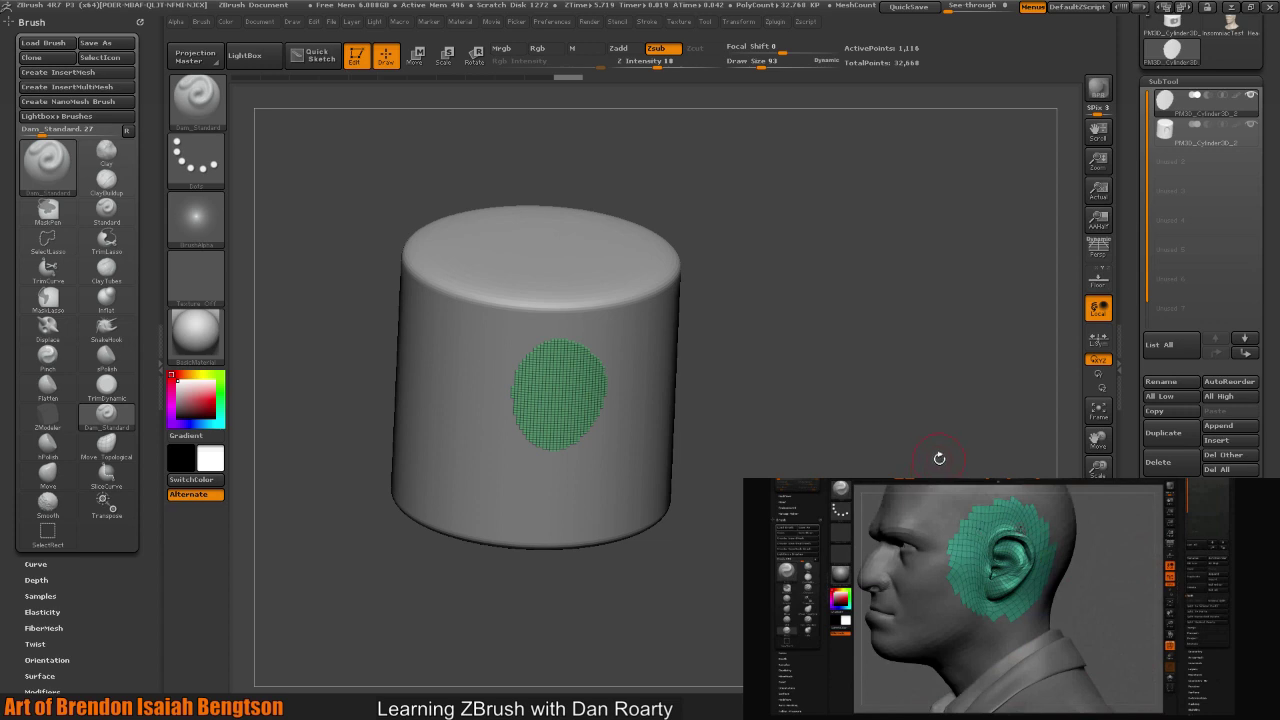
drag(940, 451, 928, 437)
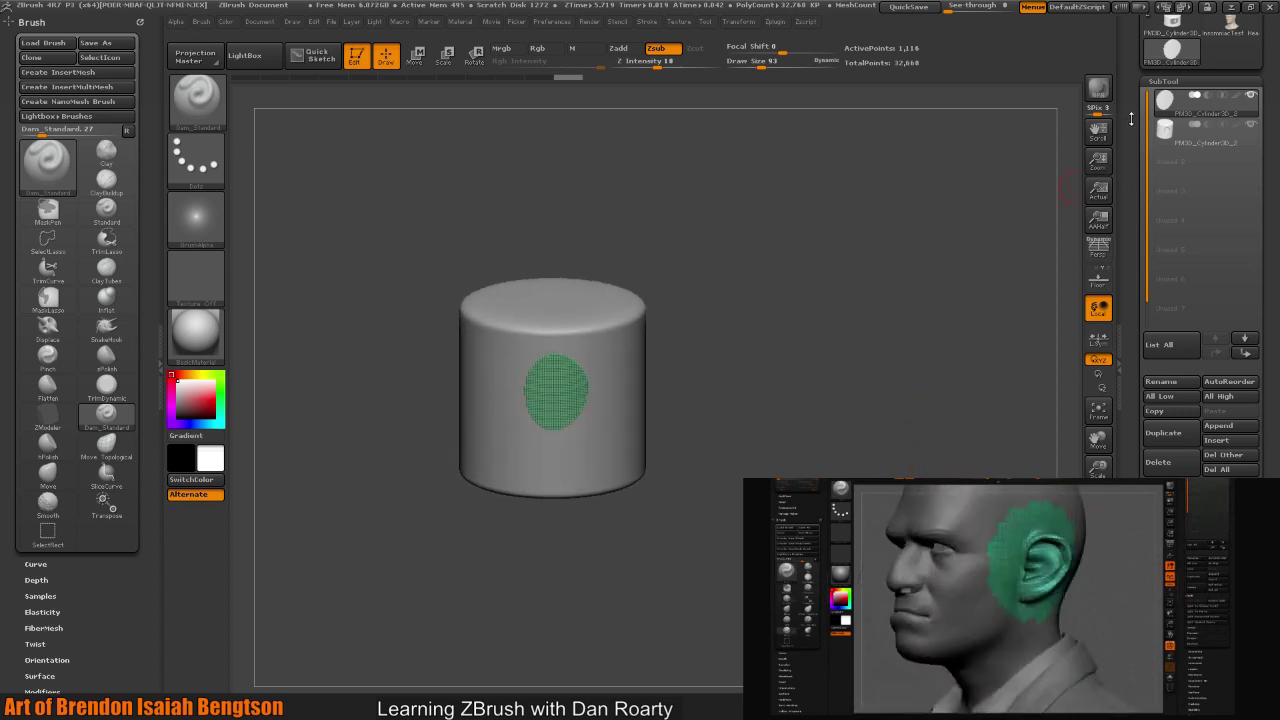
scroll(1136, 152, up, 1)
scroll(1136, 152, up, 1)
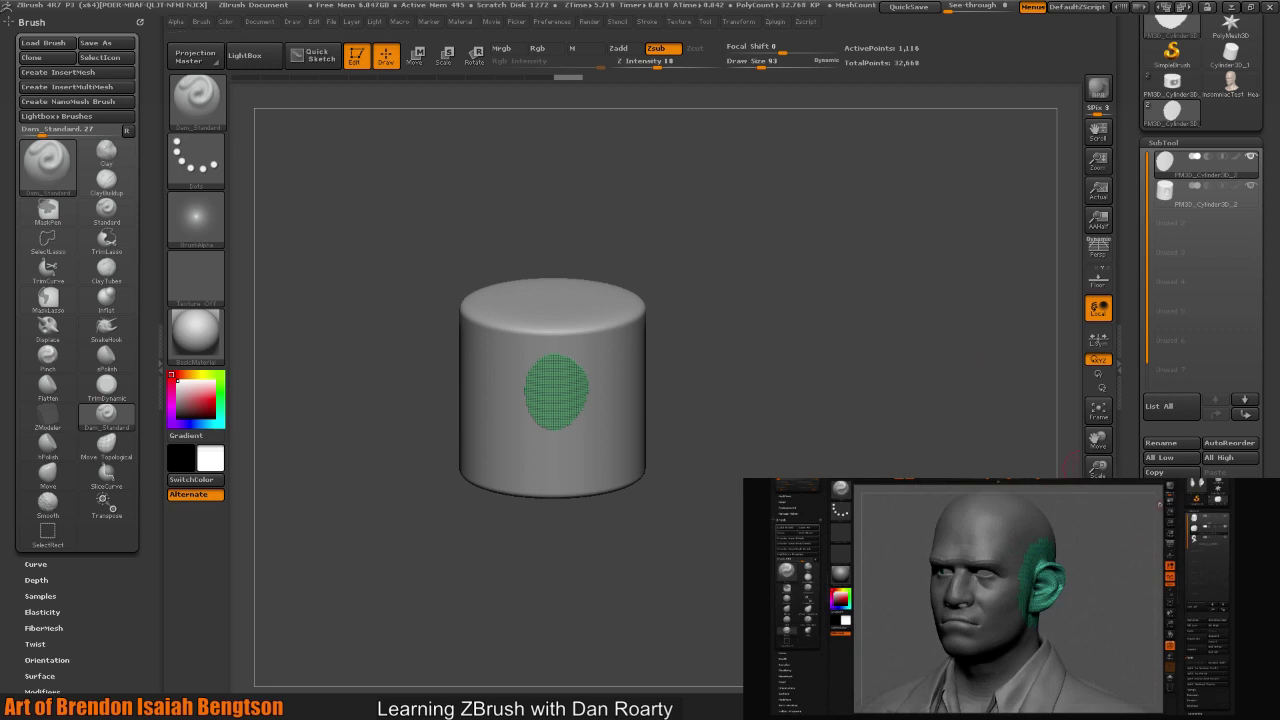
scroll(1200, 250, down, 2)
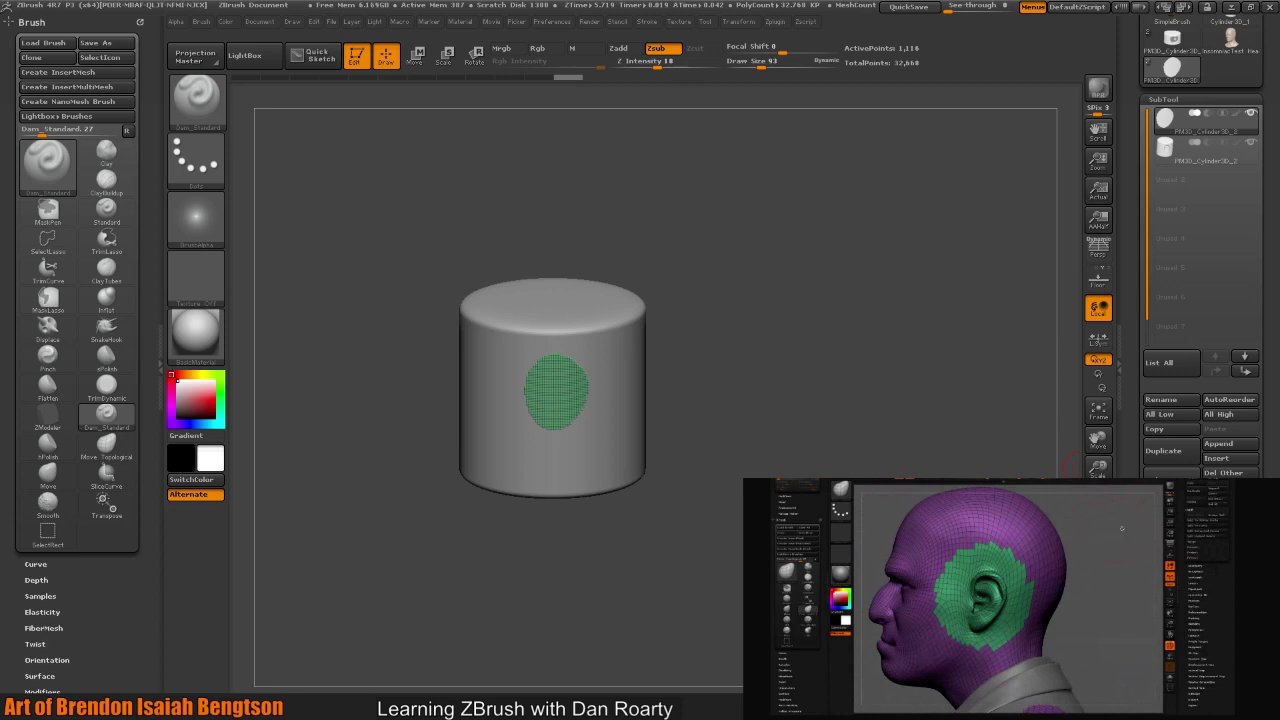
- MergeDown the patch into the cylinder, then switch to Move Topological and reframe the view
drag(829, 417, 856, 393)
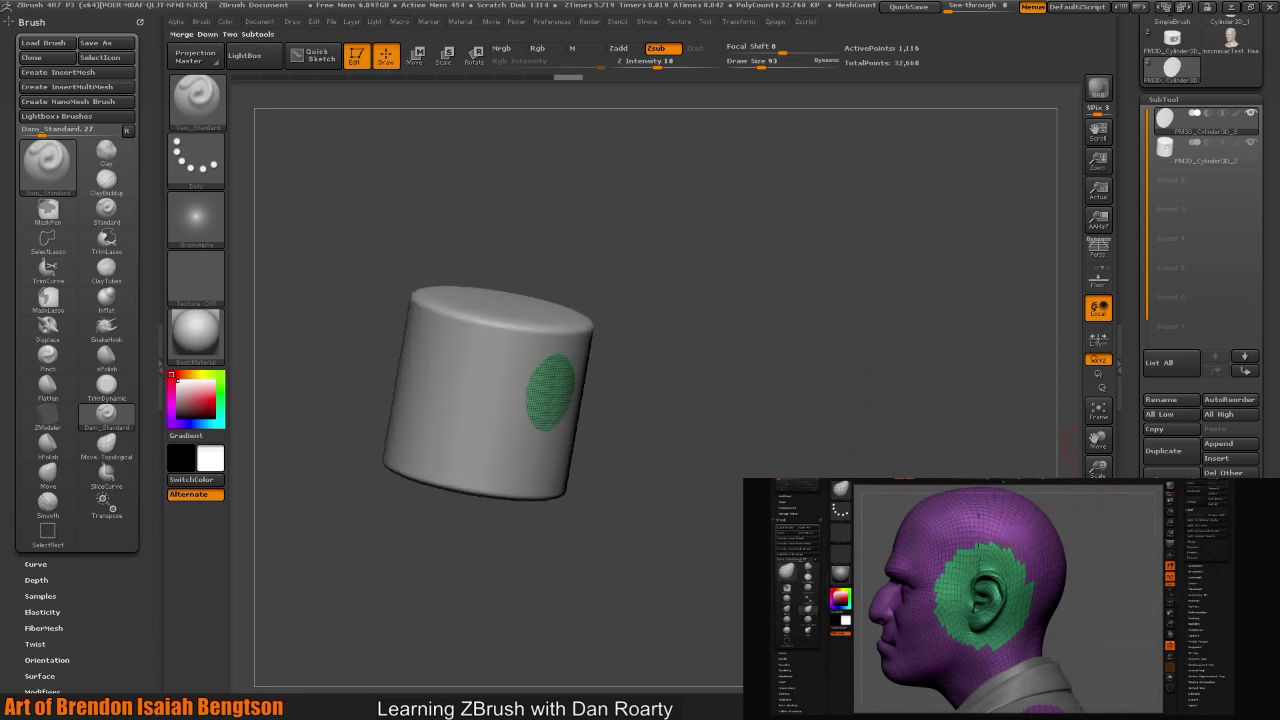
click(1068, 440)
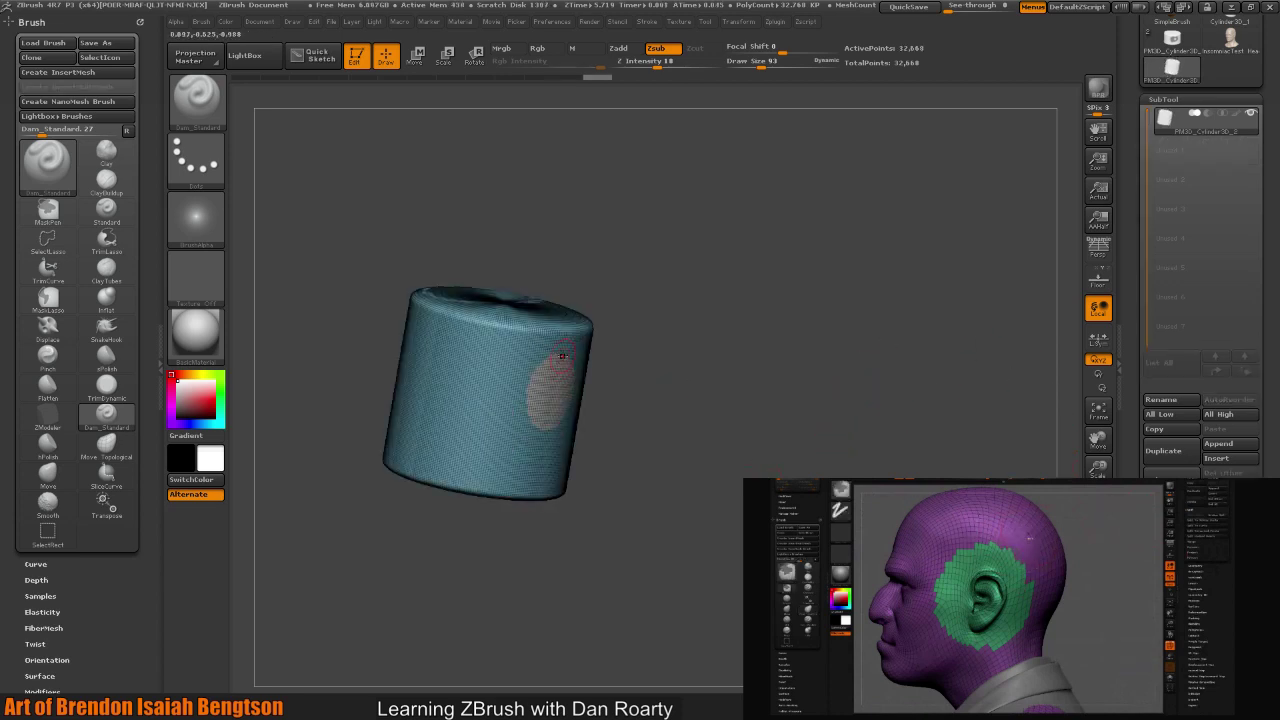
key(b)
key(m)
key(t)
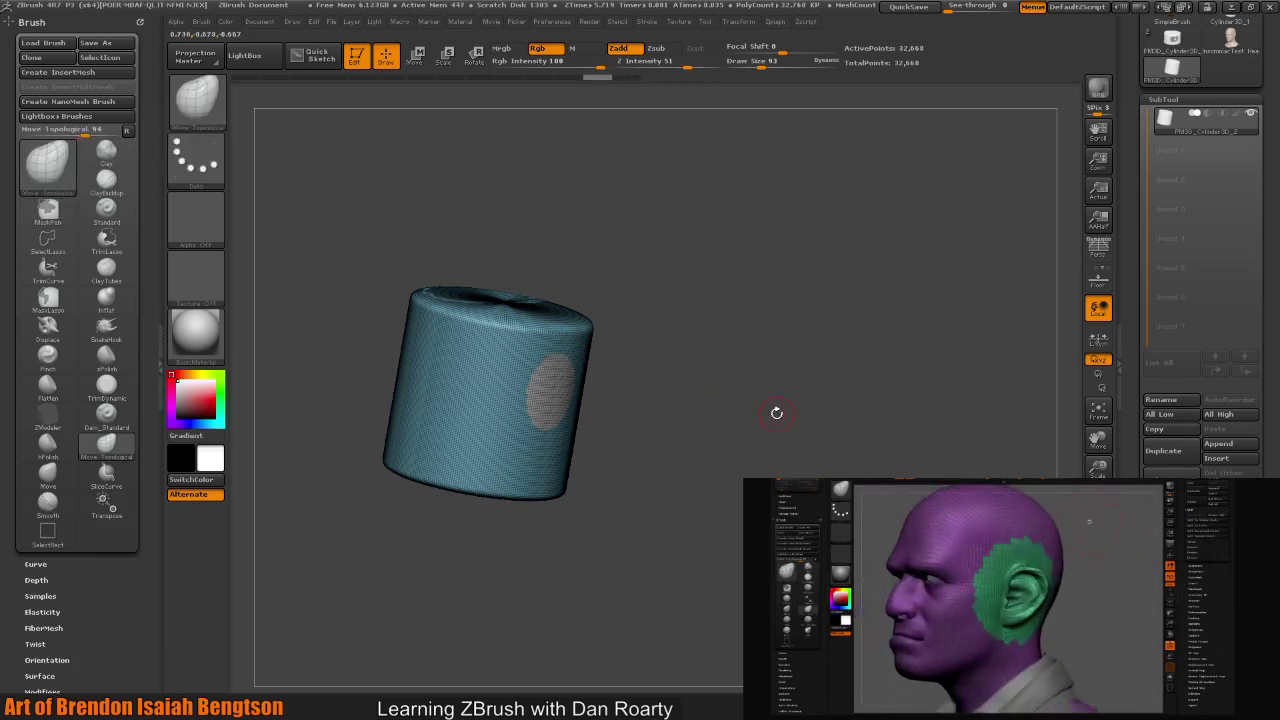
drag(779, 463, 745, 470)
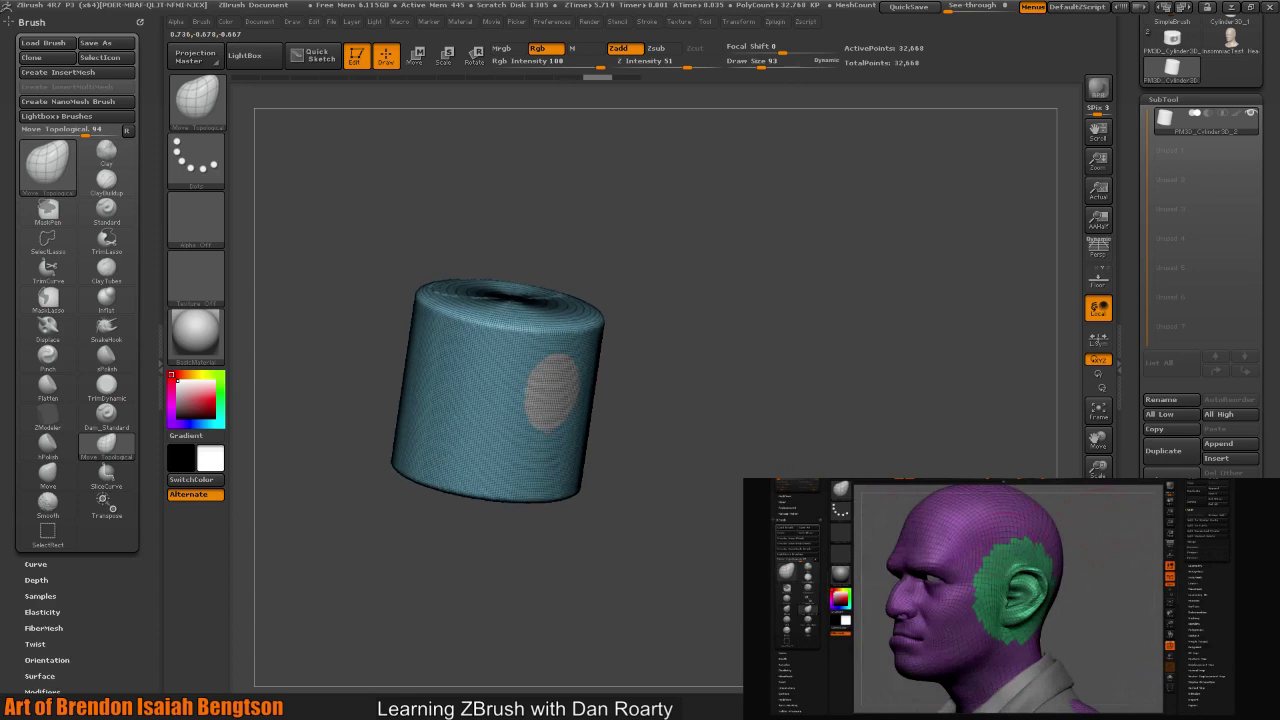
key(f)
drag(760, 330, 723, 360)
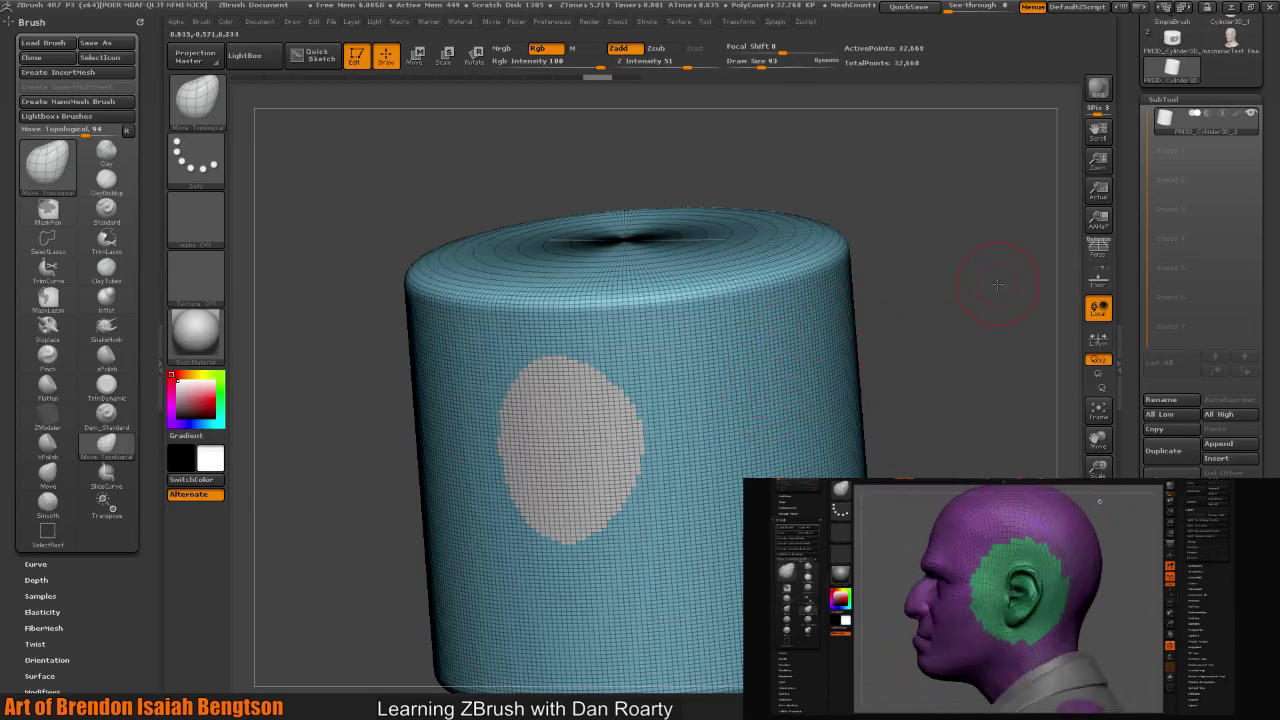
- Snap to a front view and expand the Tool palette's Polygroups subpalette
shift+drag(1014, 286, 1008, 277)
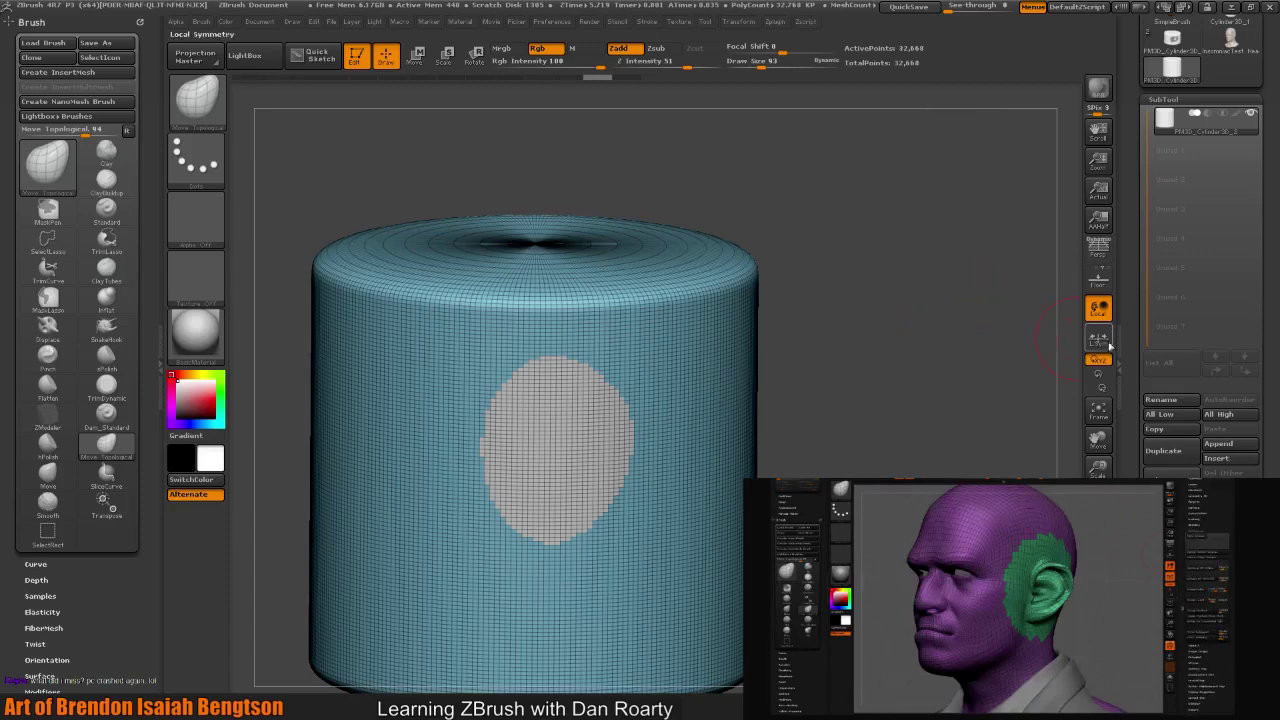
drag(1122, 398, 1126, 285)
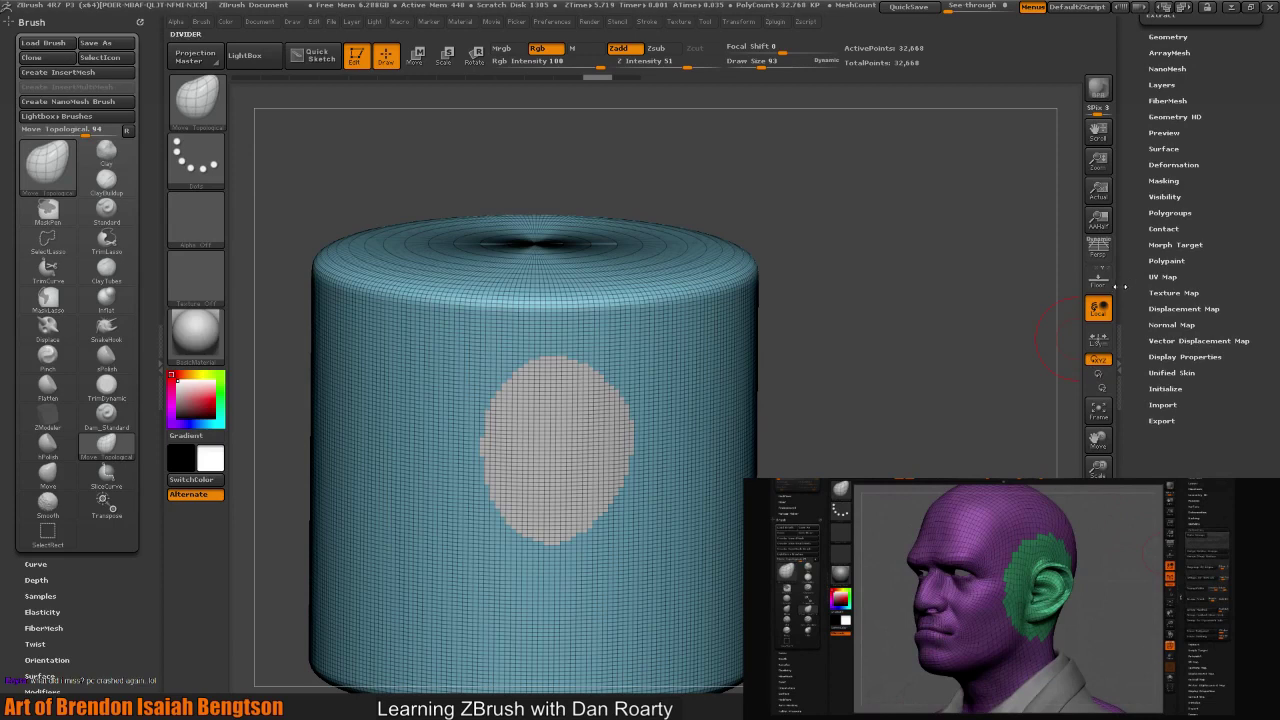
click(1168, 212)
scroll(1180, 200, up, 2)
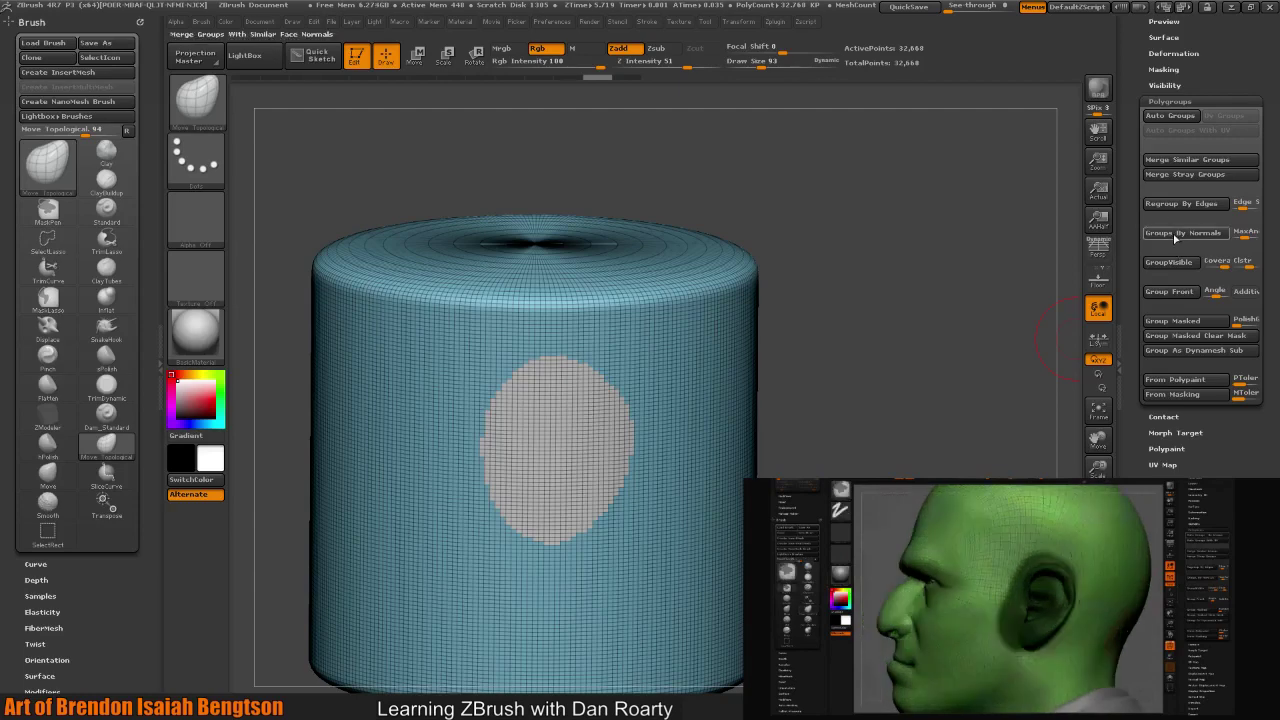
- Toggle the green patch's visibility a few times, ending with the whole cylinder shown
ctrl+shift+click(972, 284)
ctrl+shift+click(972, 284)
ctrl+shift+click(972, 284)
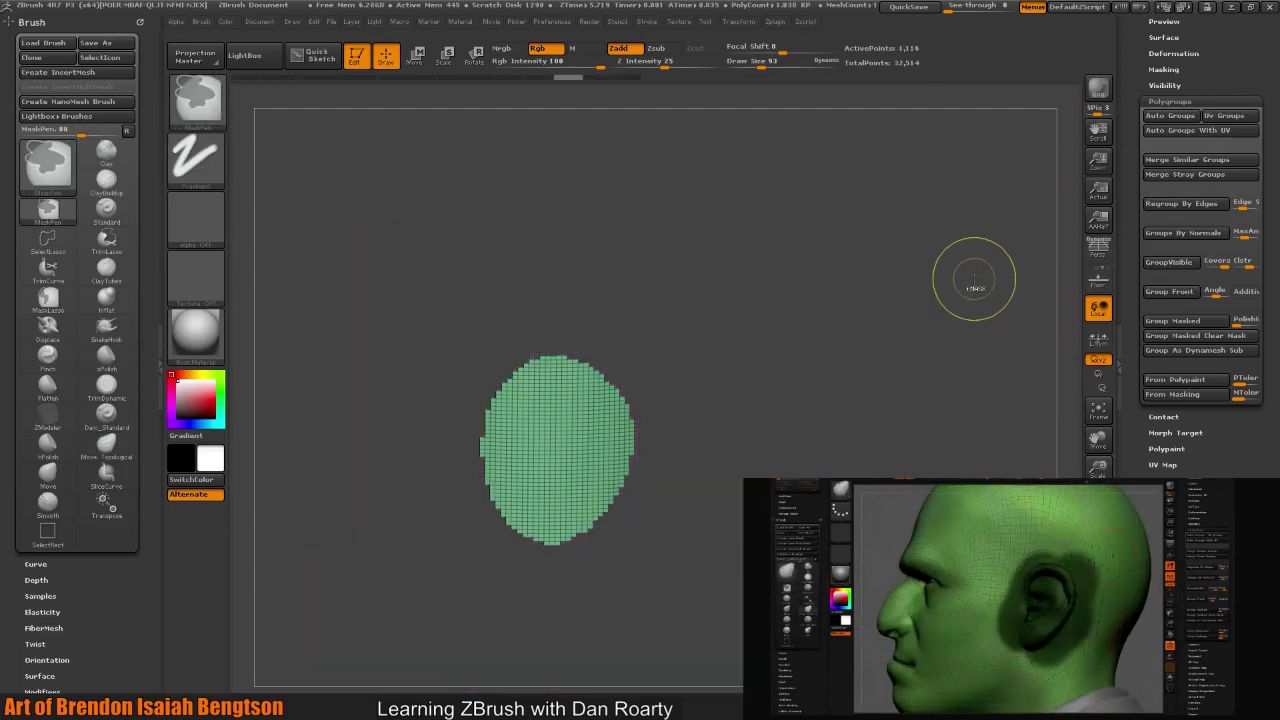
ctrl+shift+click(973, 283)
ctrl+shift+click(973, 282)
ctrl+shift+click(972, 283)
ctrl+shift+click(972, 283)
ctrl+shift+click(972, 285)
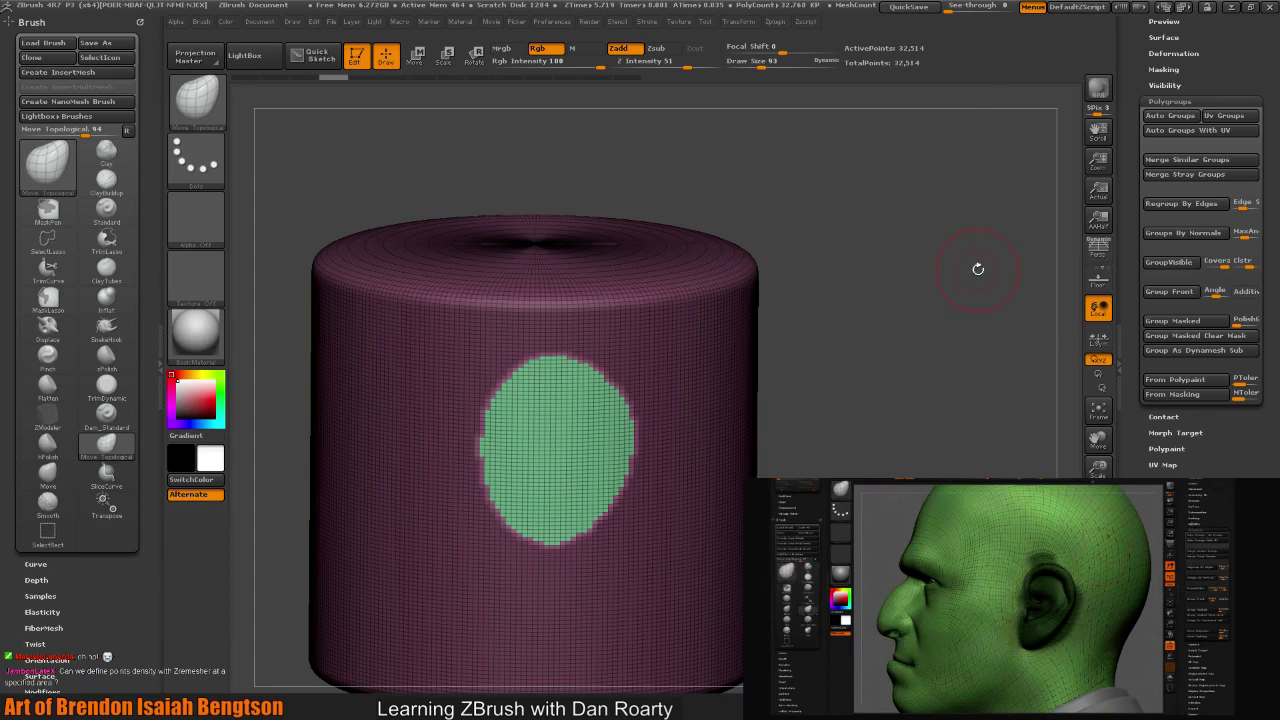
- Frame the cylinder and regroup the whole 32,514-point mesh into one polygroup
key(ctrl)
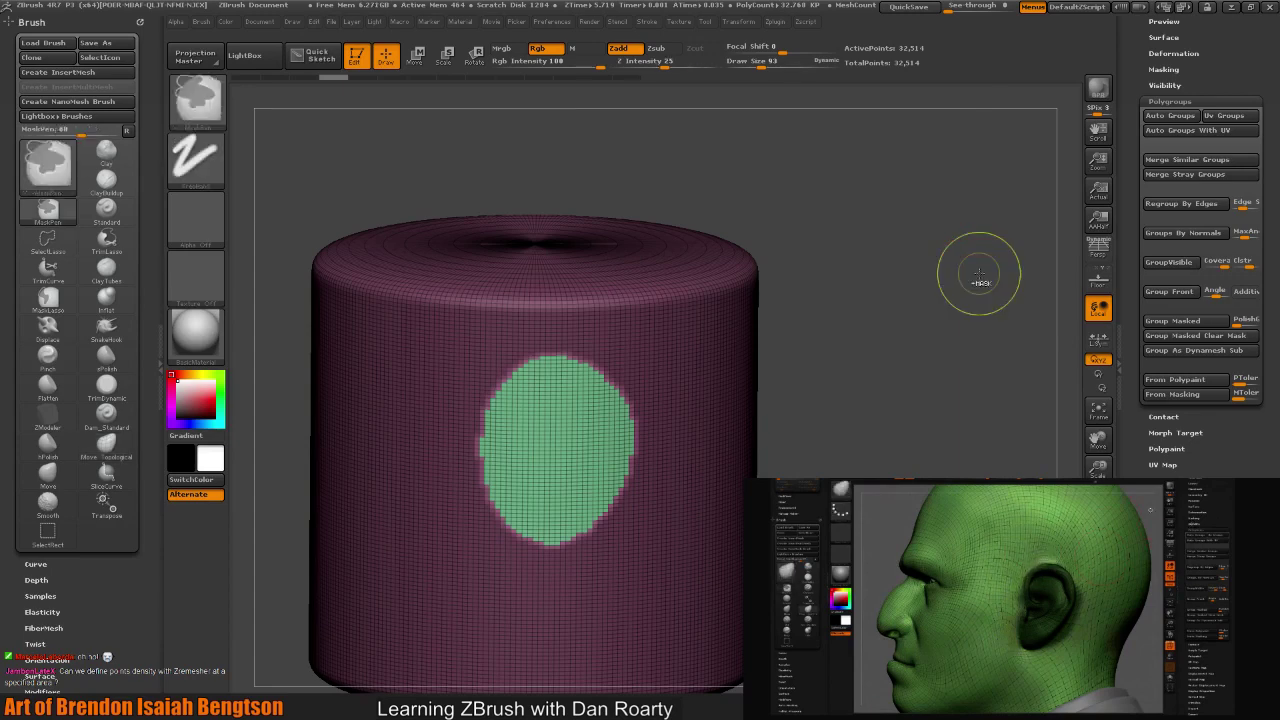
key(ctrl)
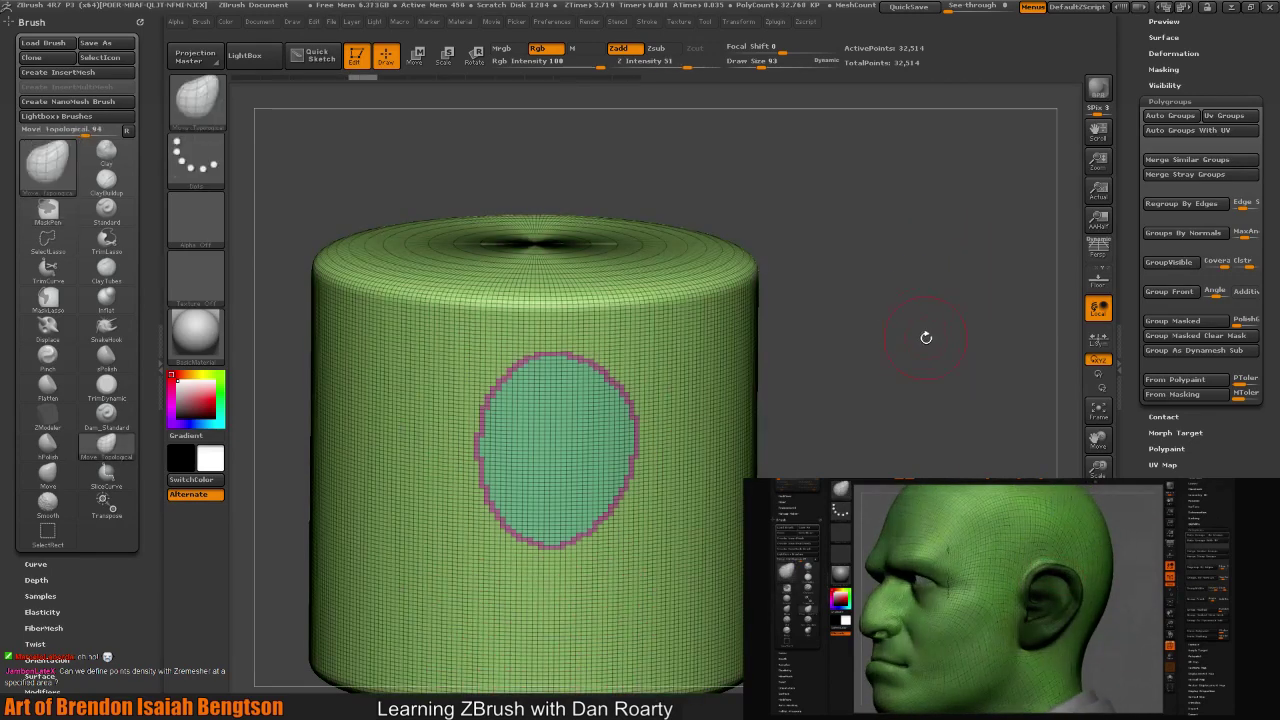
key(f)
ctrl+drag(920, 323, 918, 325)
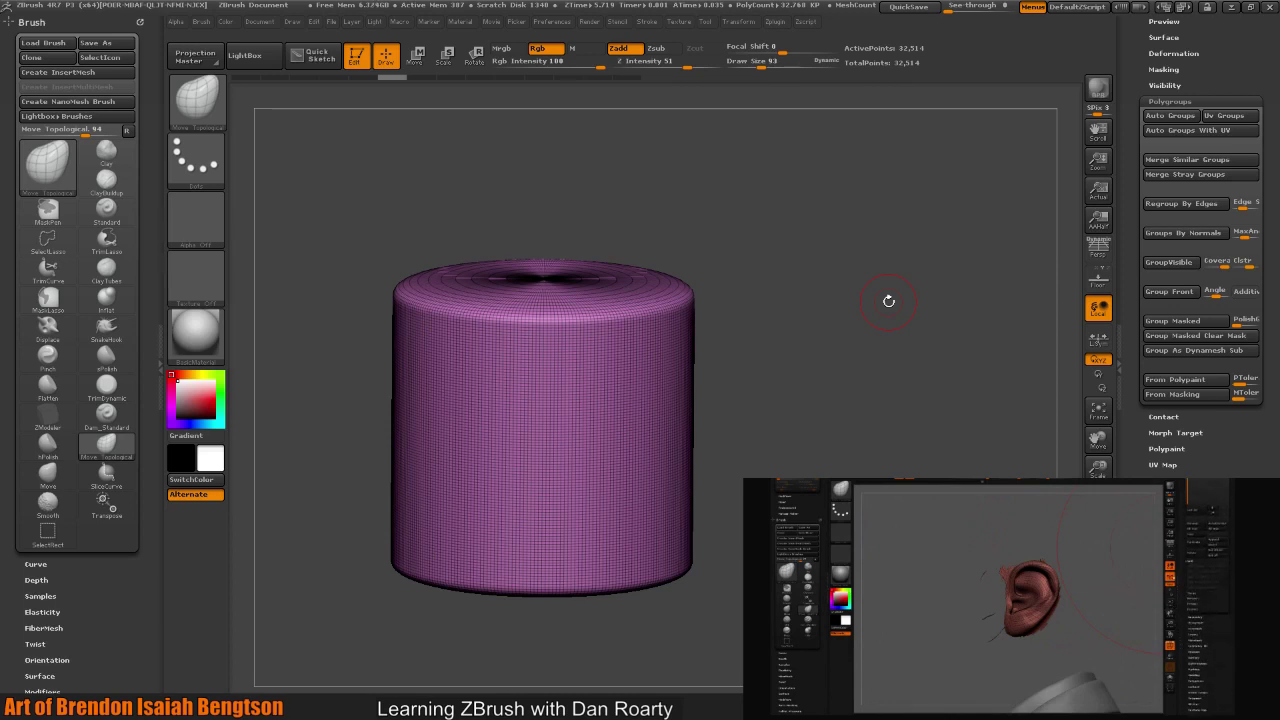
- QuickSave the project with Ctrl+S
key(ctrl+s)
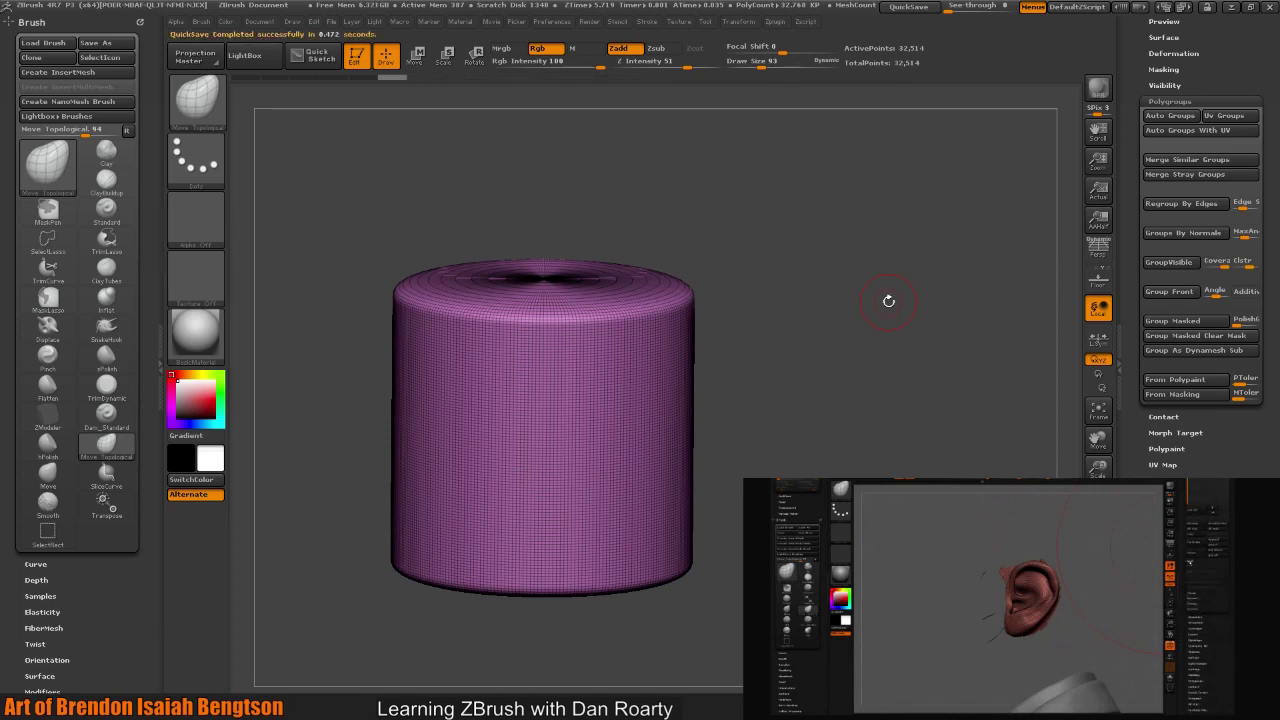
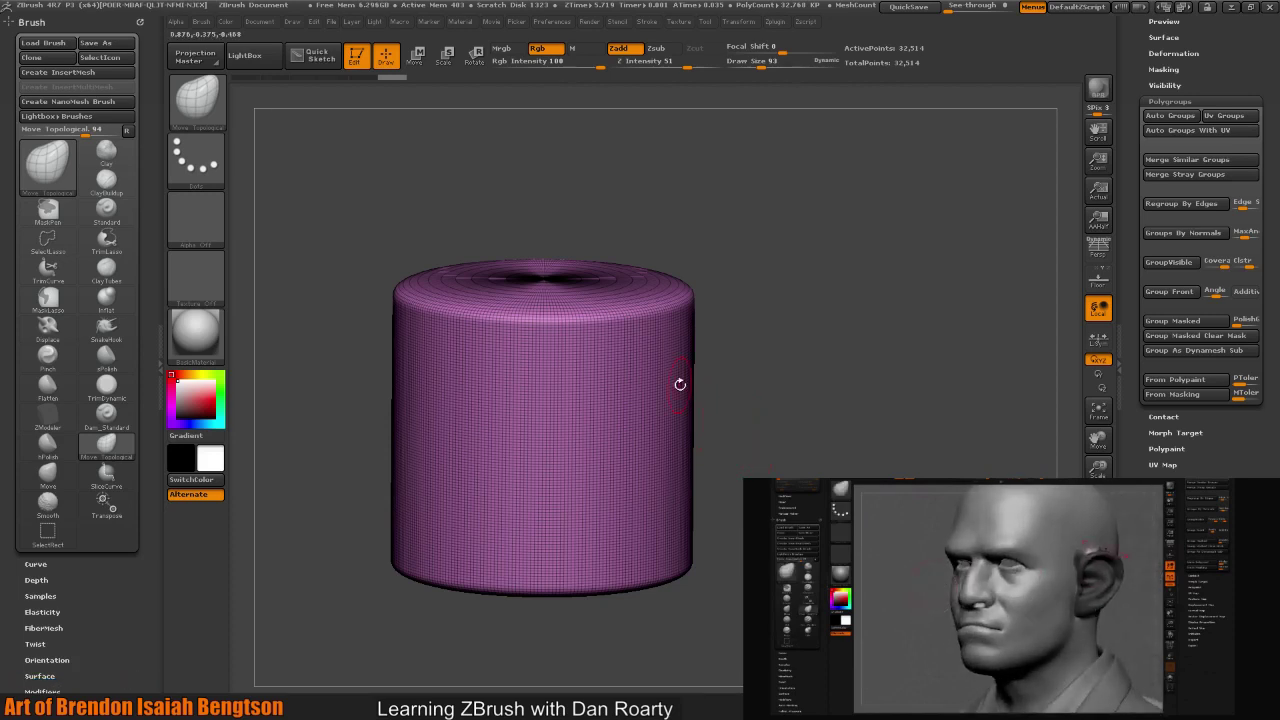
- Expand the SubTool palette to confirm PM3D_Cylinder3D_2 is the only subtool, then view the cylinder from above
drag(874, 426, 869, 380)
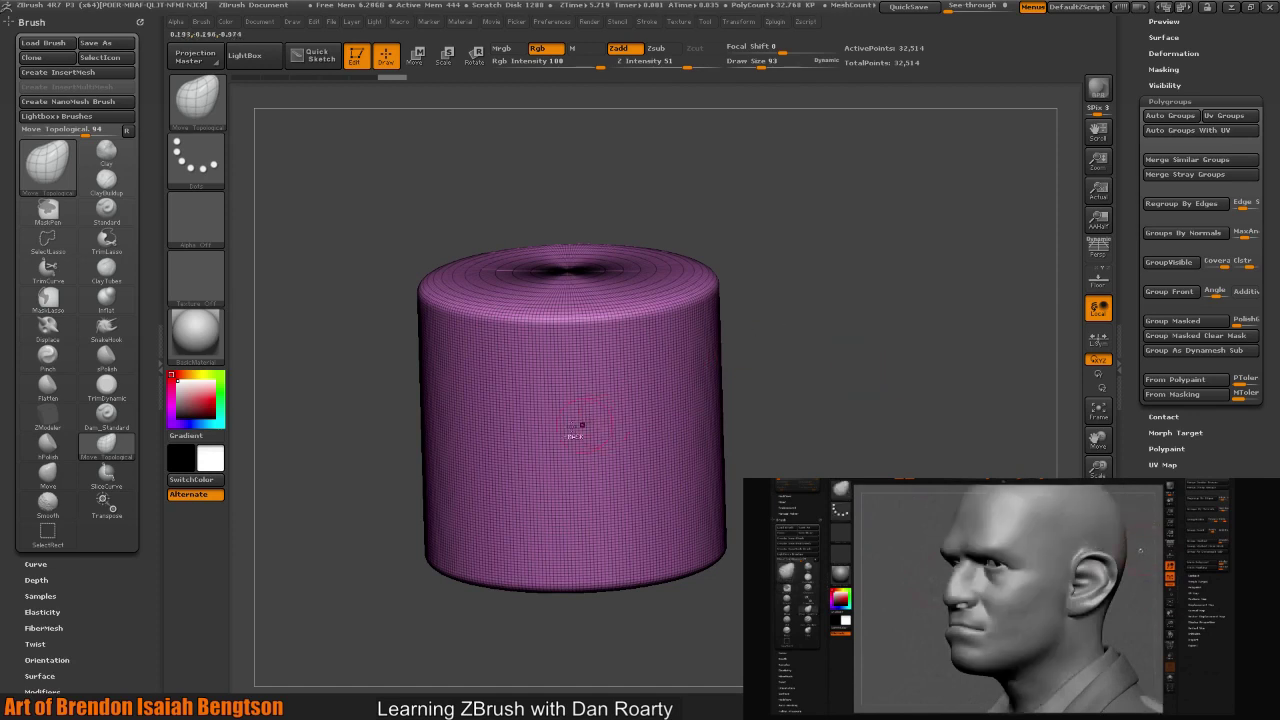
key(ctrl)
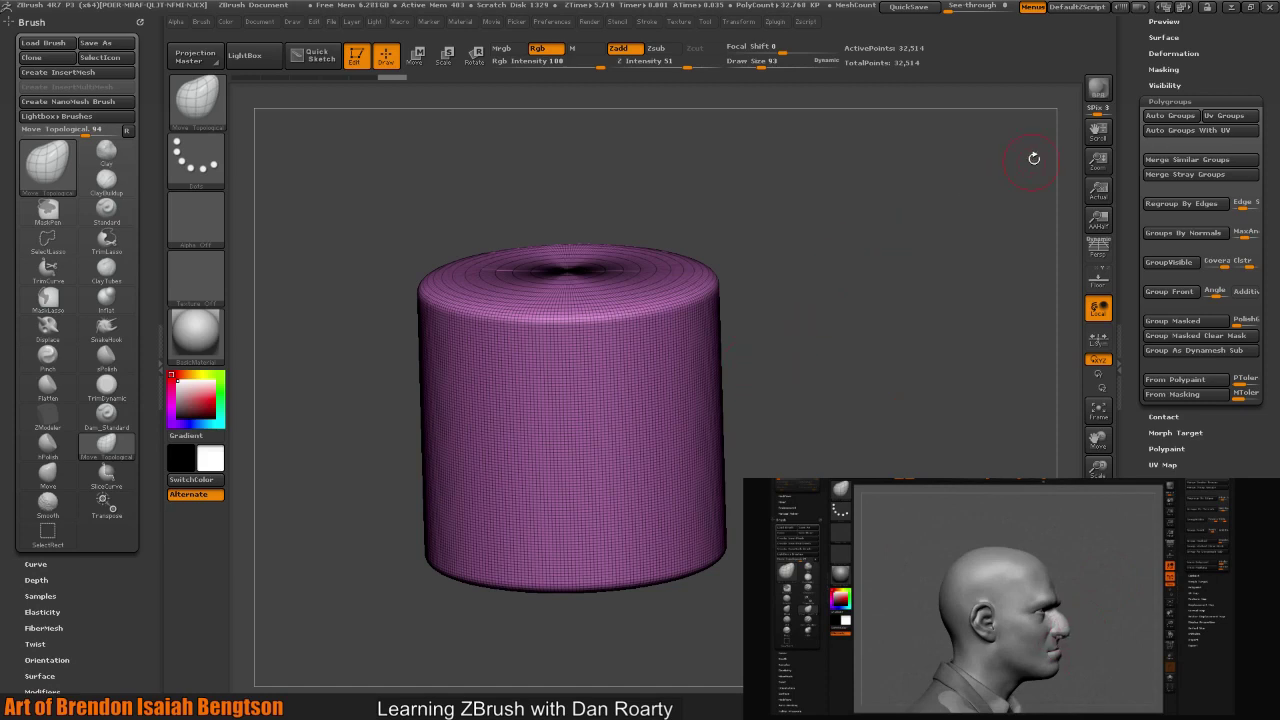
scroll(1133, 220, up, 5)
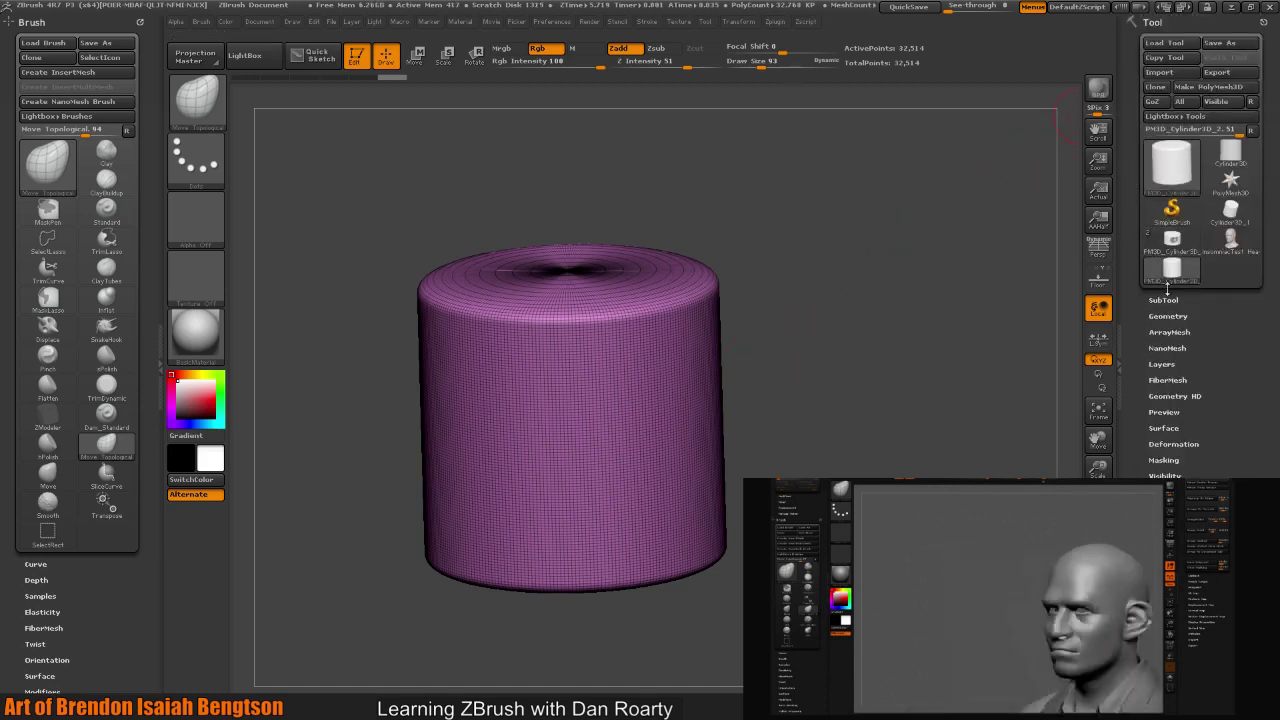
click(1165, 300)
scroll(1137, 284, down, 1)
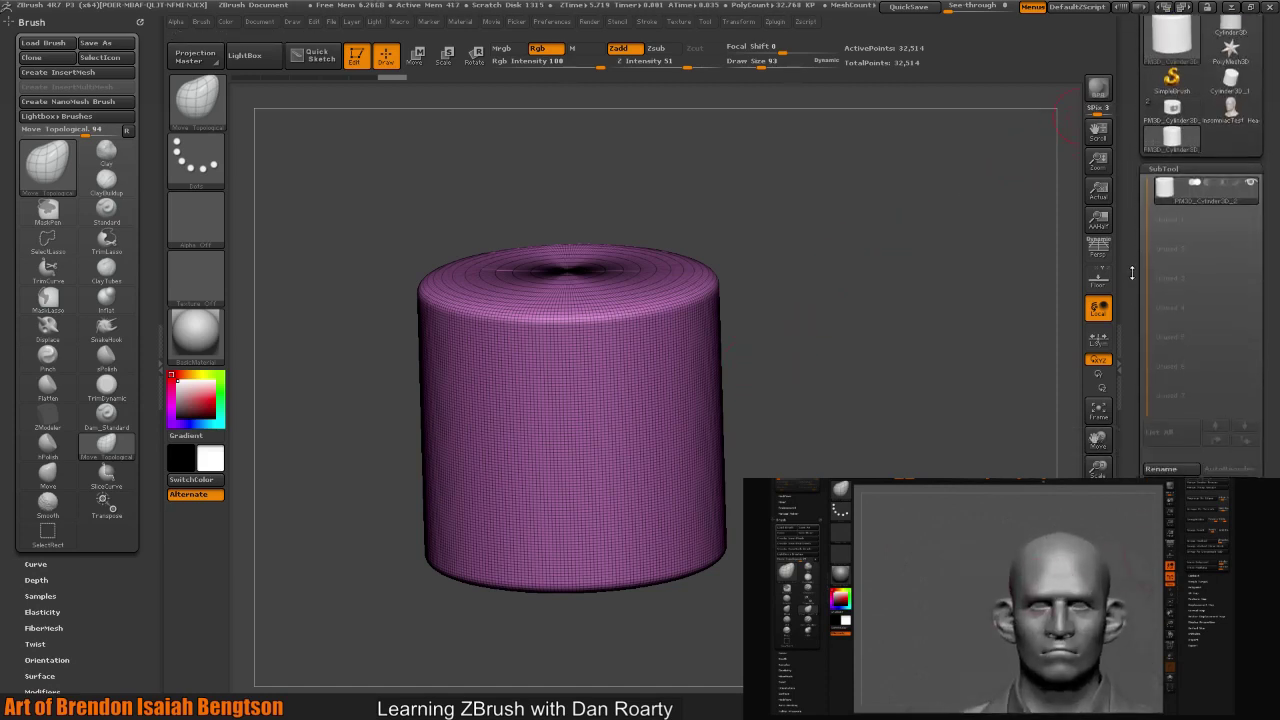
drag(903, 400, 928, 194)
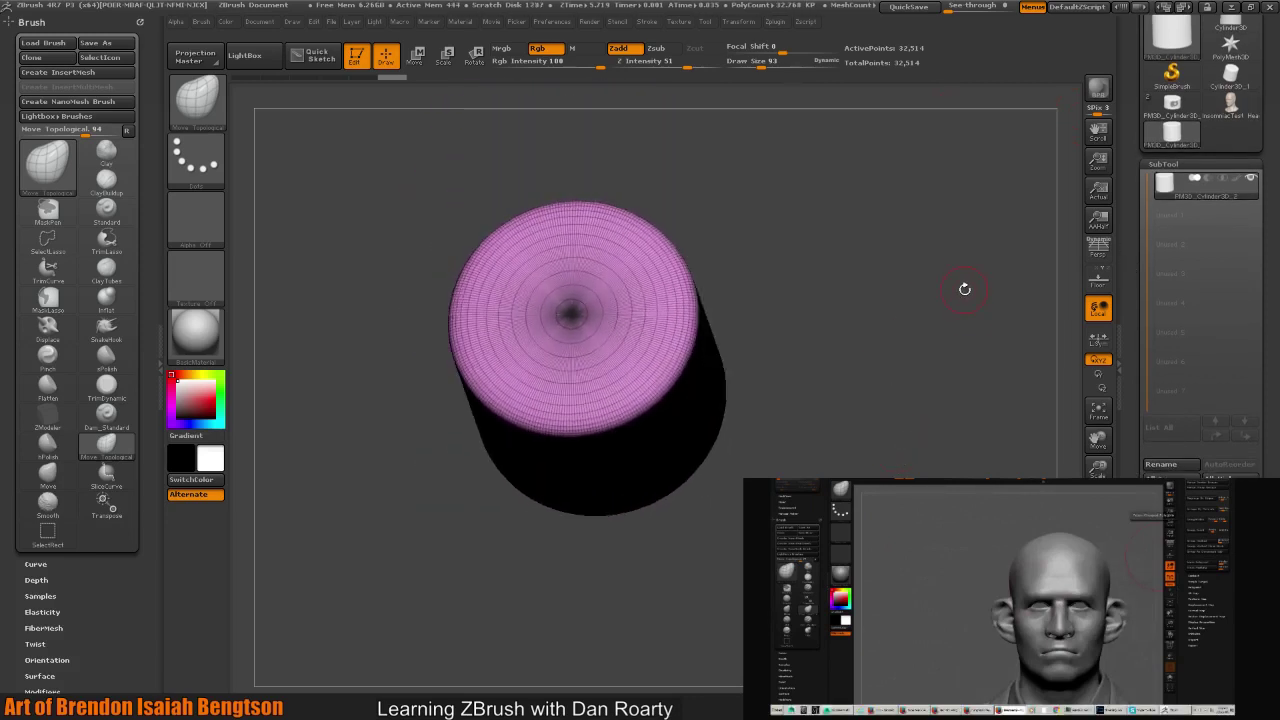
scroll(1213, 78, up, 4)
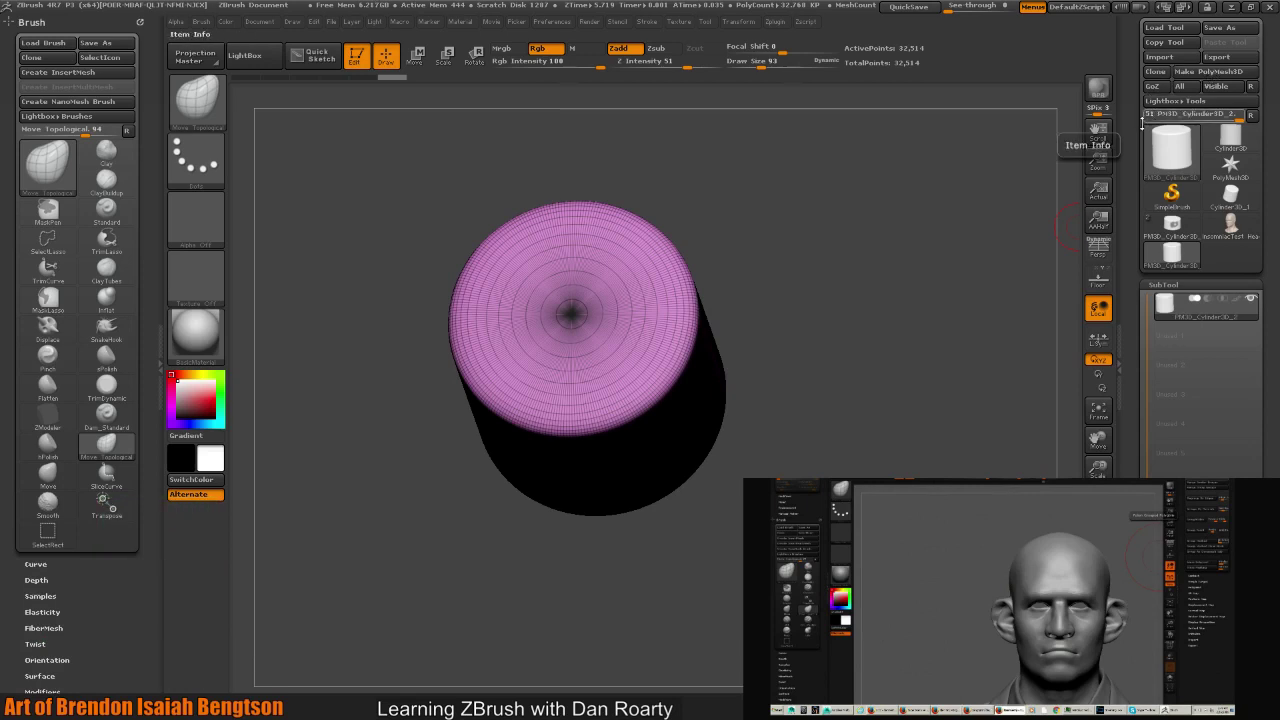
- Replace the cylinder with the Cube3D primitive and tilt it to show its top face
drag(879, 418, 880, 300)
click(1156, 160)
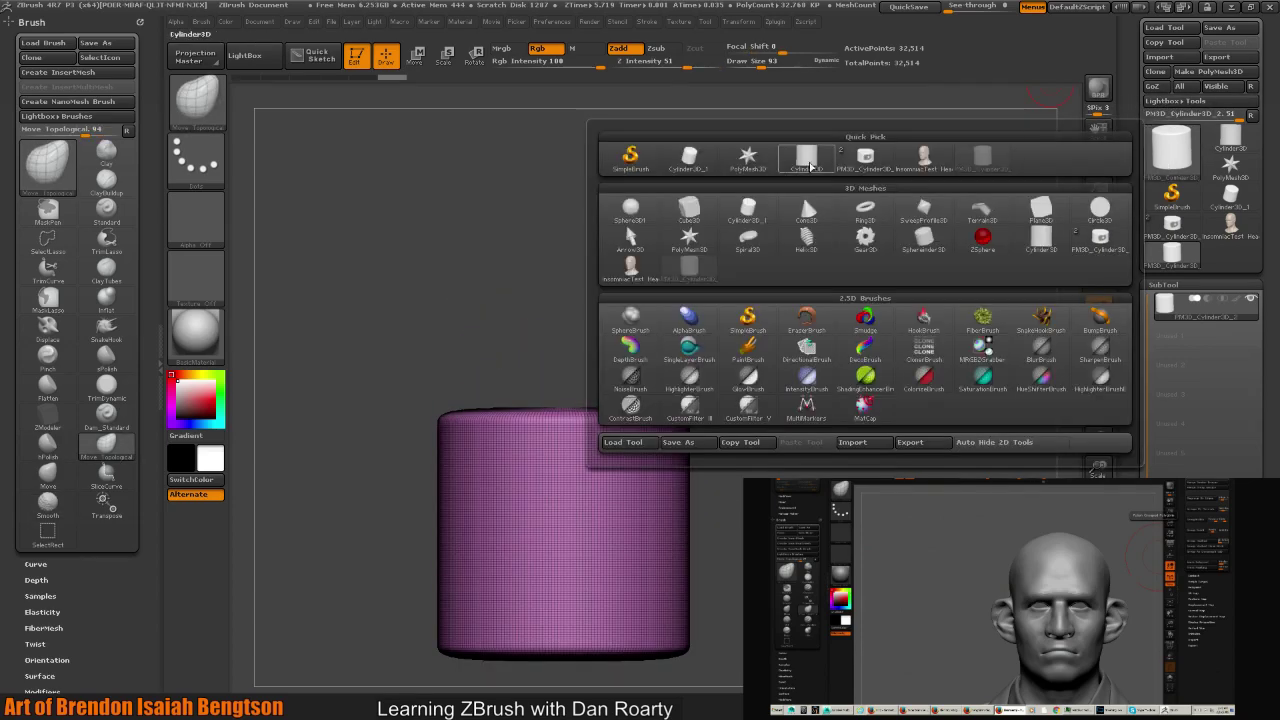
click(1176, 160)
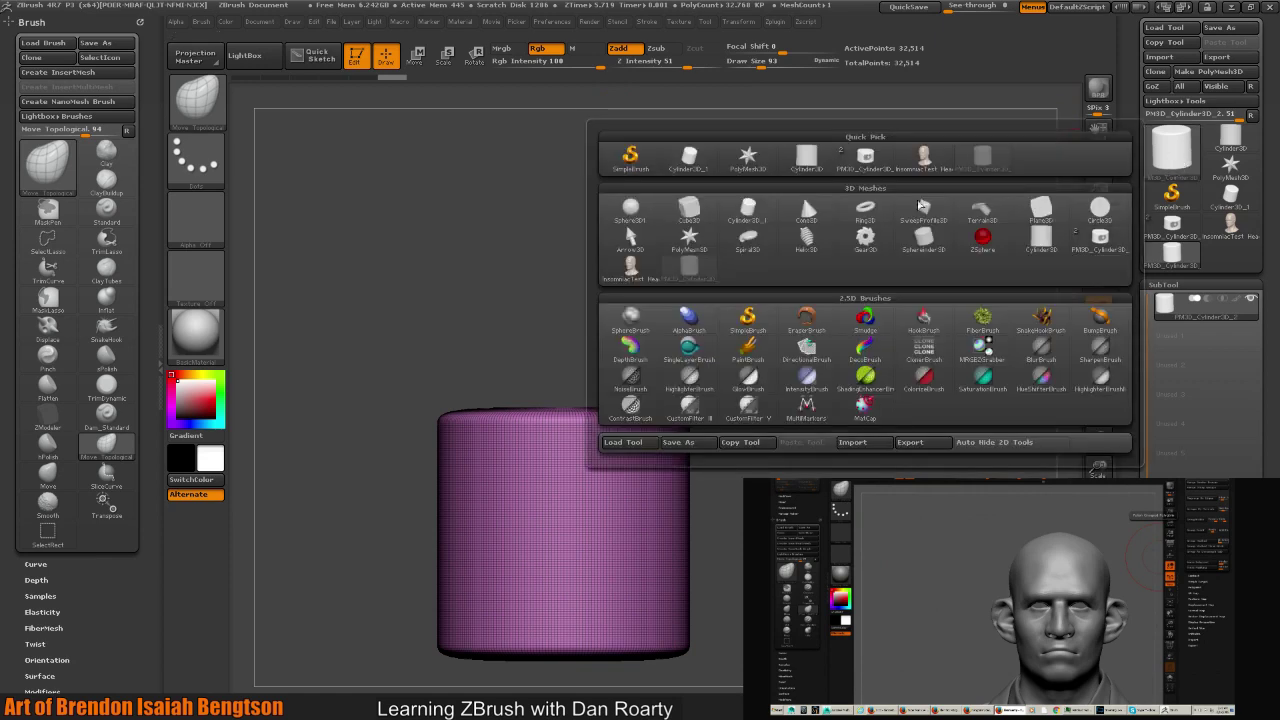
click(690, 212)
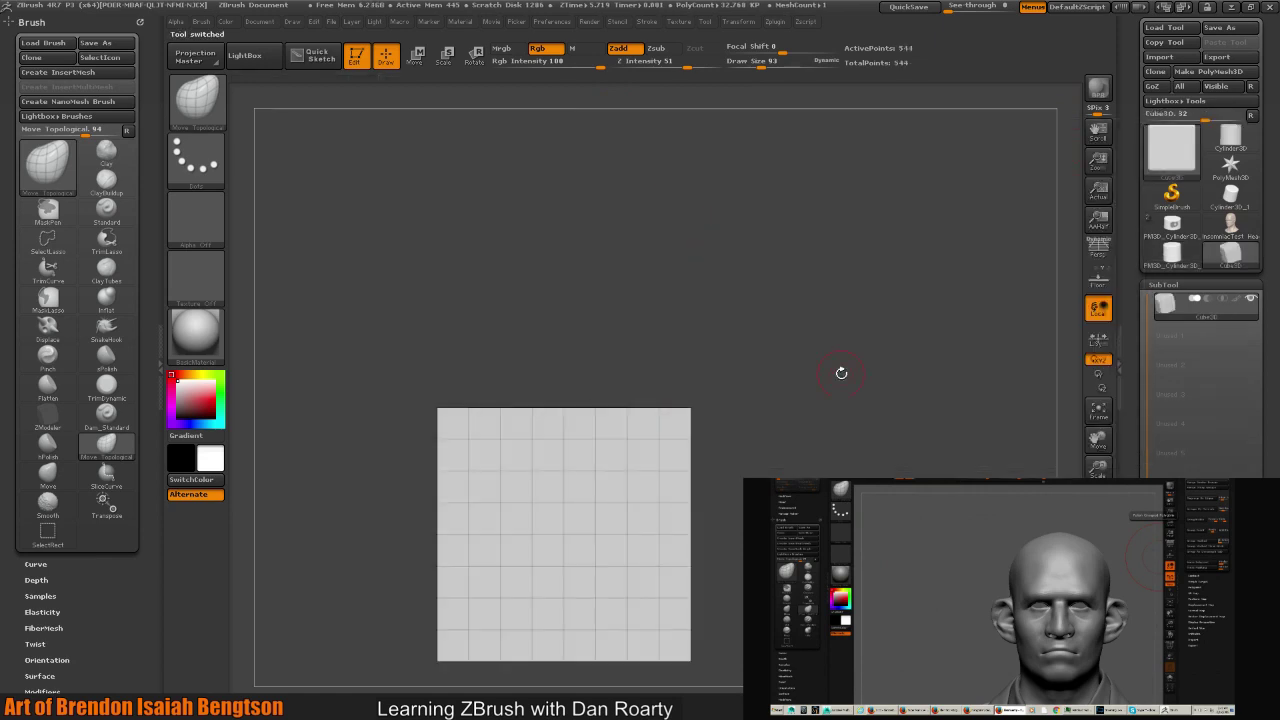
drag(858, 302, 862, 386)
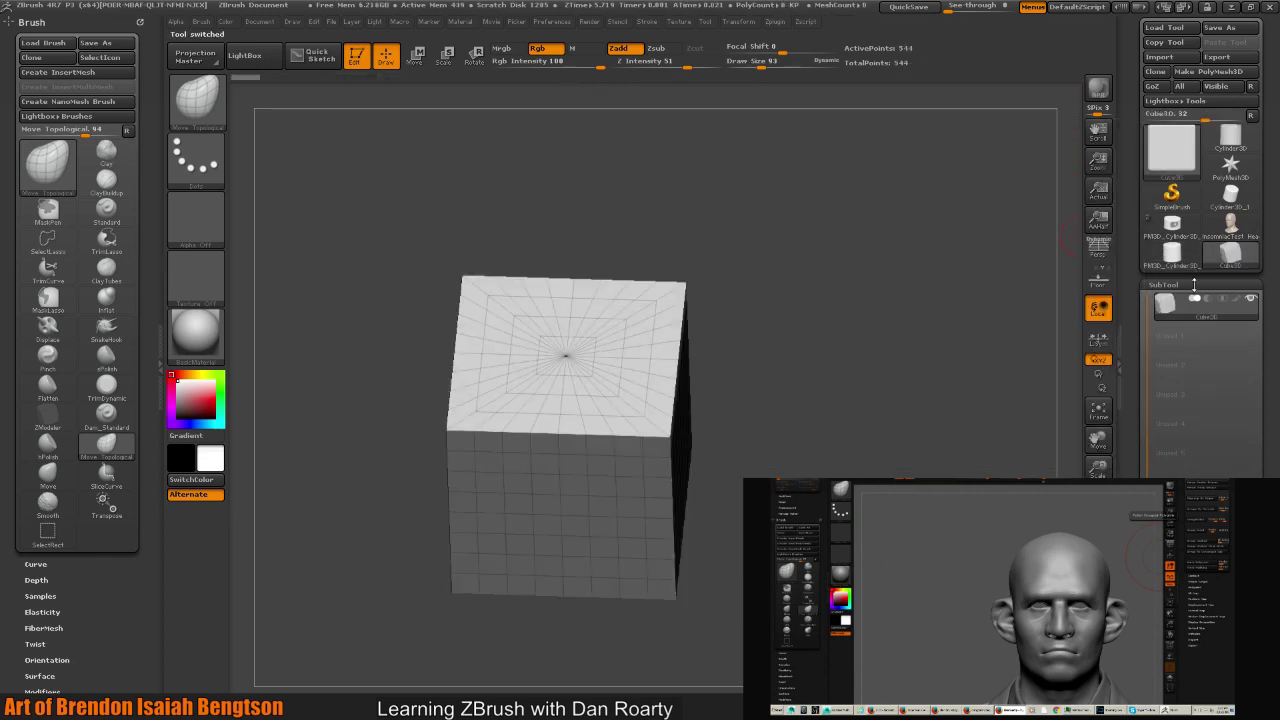
click(1193, 285)
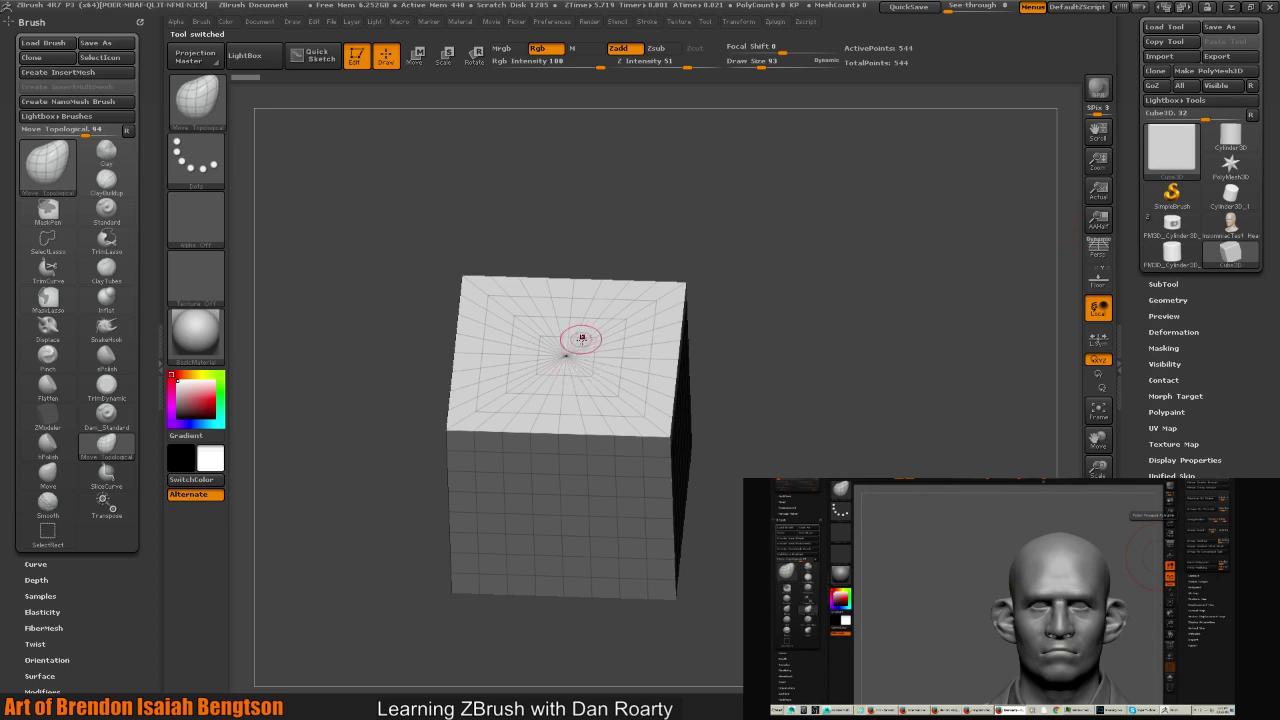
- Test a ClayBuildup brush stroke on the cube, then undo the resulting twist
key(b)
key(c)
key(b)
click(565, 392)
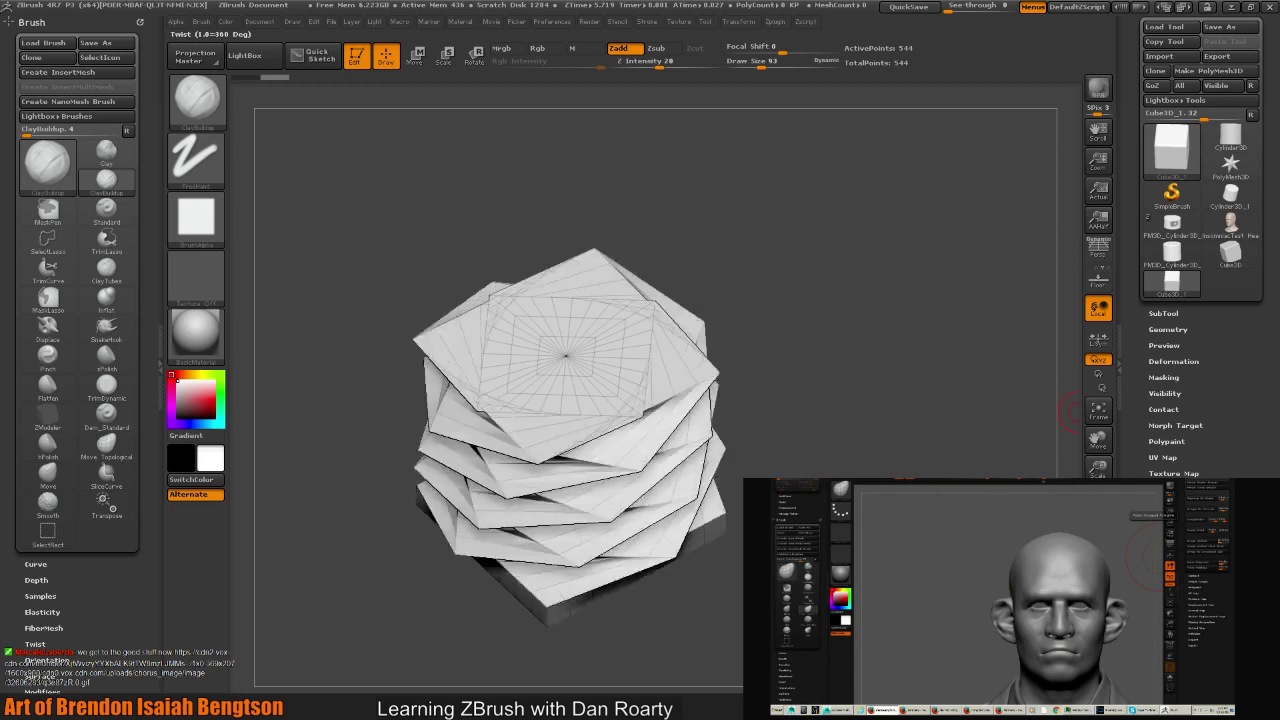
key(ctrl+z)
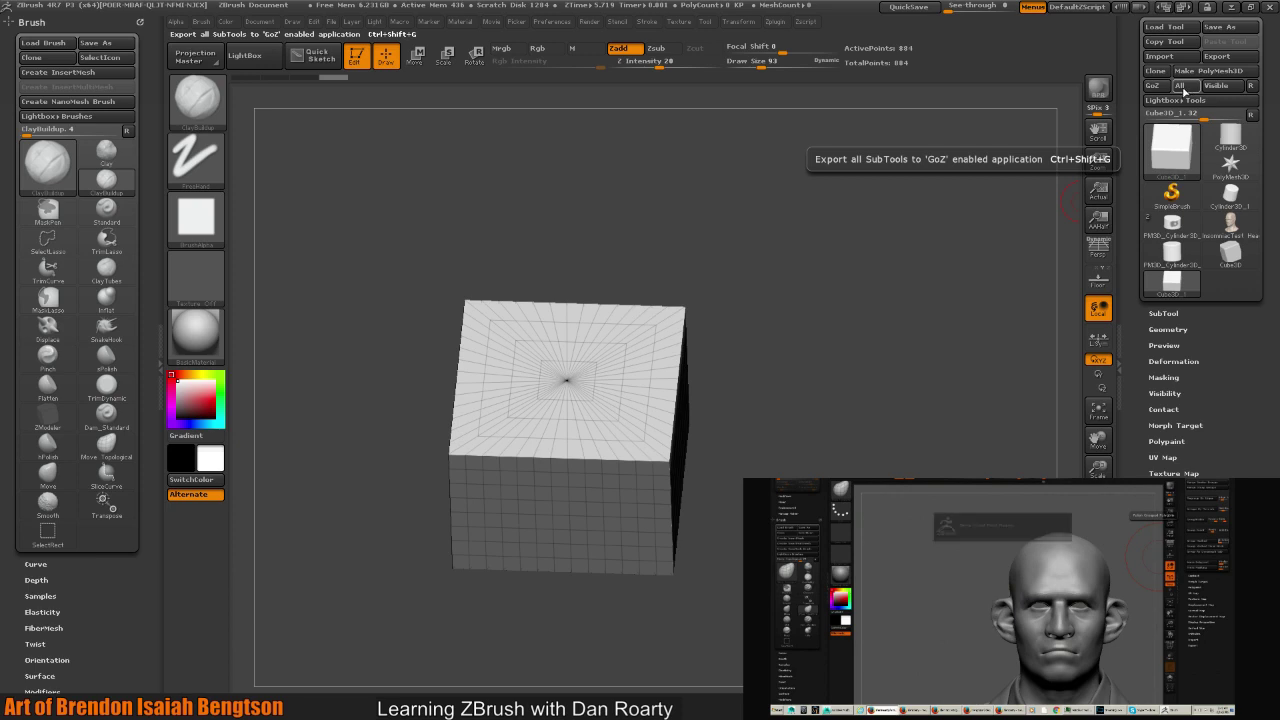
- Convert the cube into the editable PM3D_Cube3D_1 polymesh and zoom in on it
drag(900, 425, 918, 191)
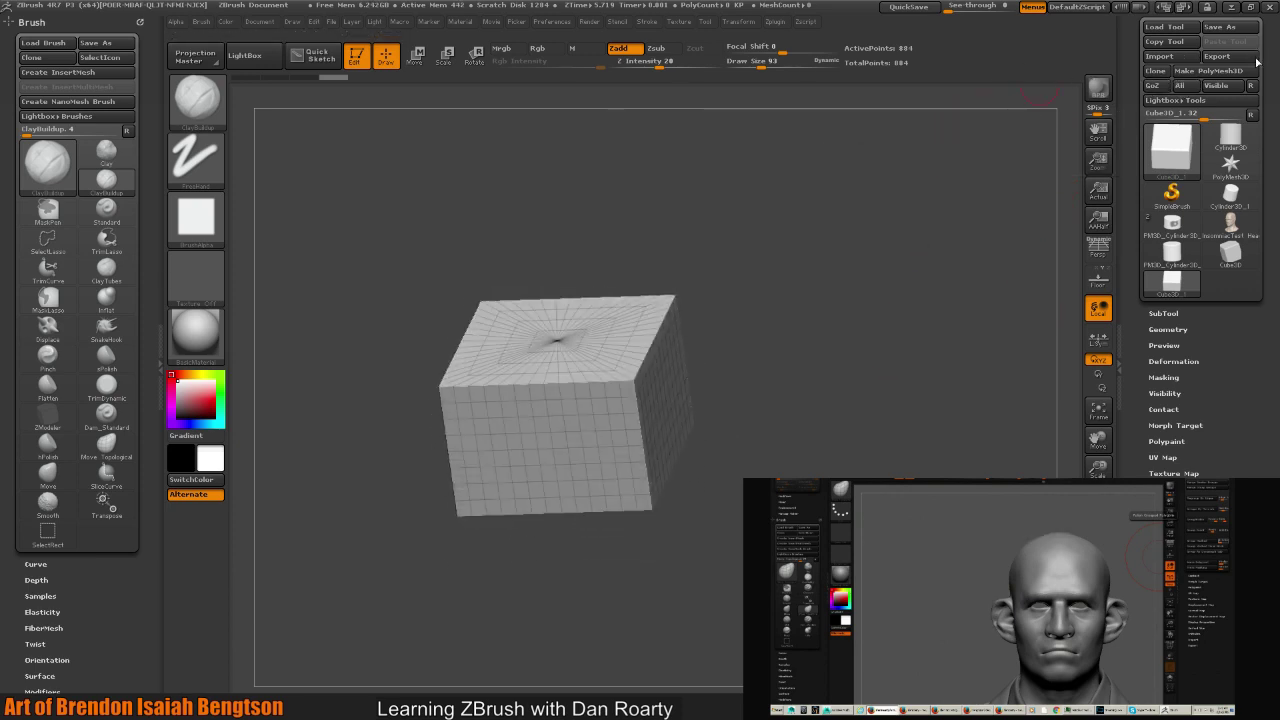
click(1212, 71)
drag(933, 346, 938, 462)
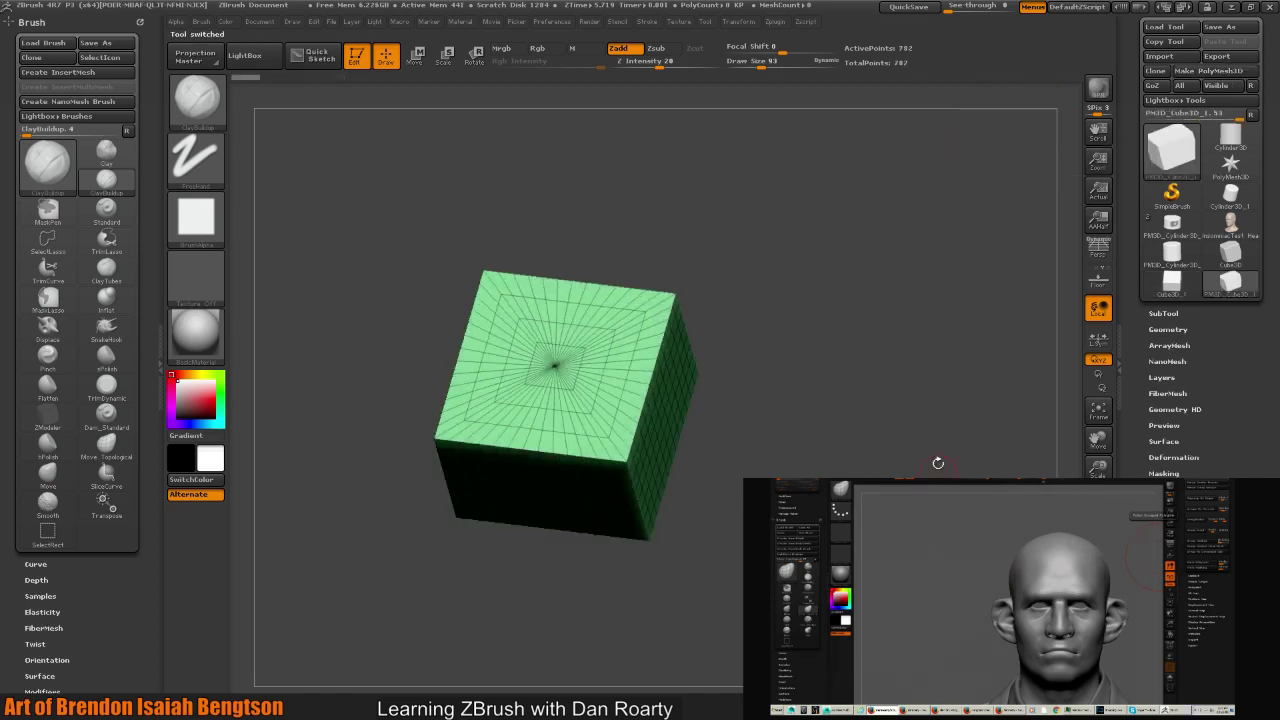
scroll(1183, 410, down, 5)
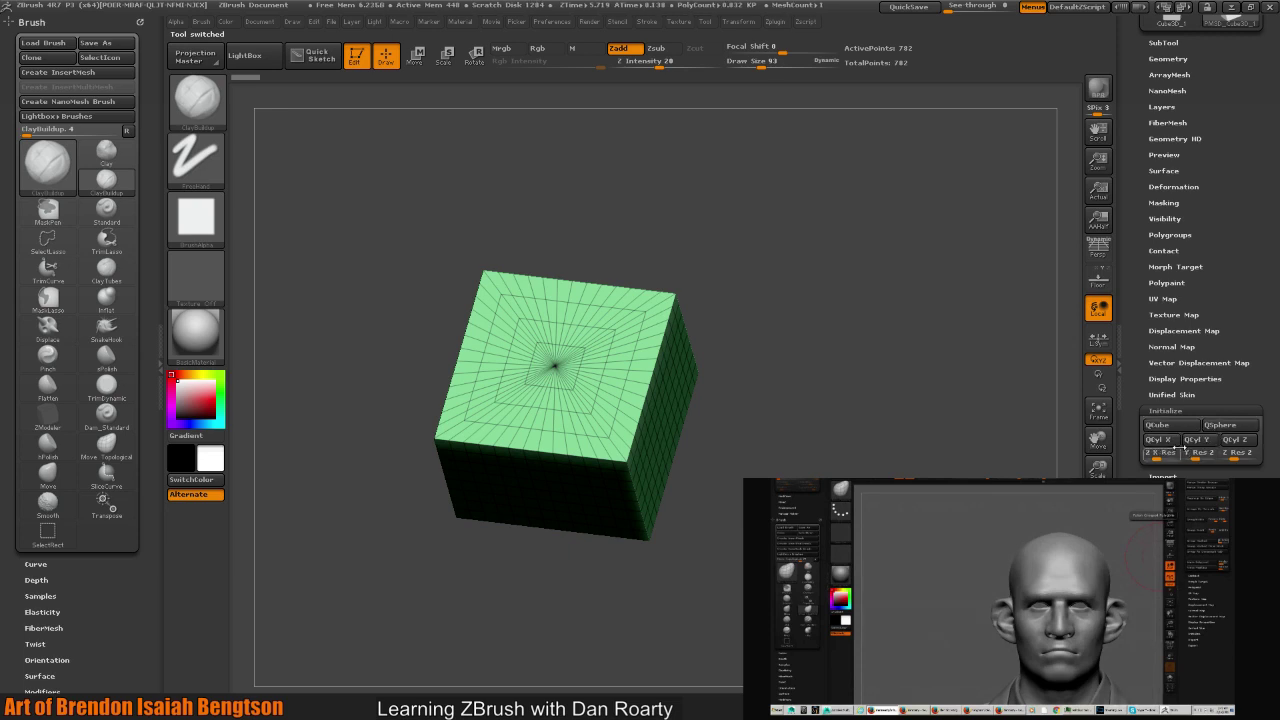
alt+drag(996, 470, 986, 456)
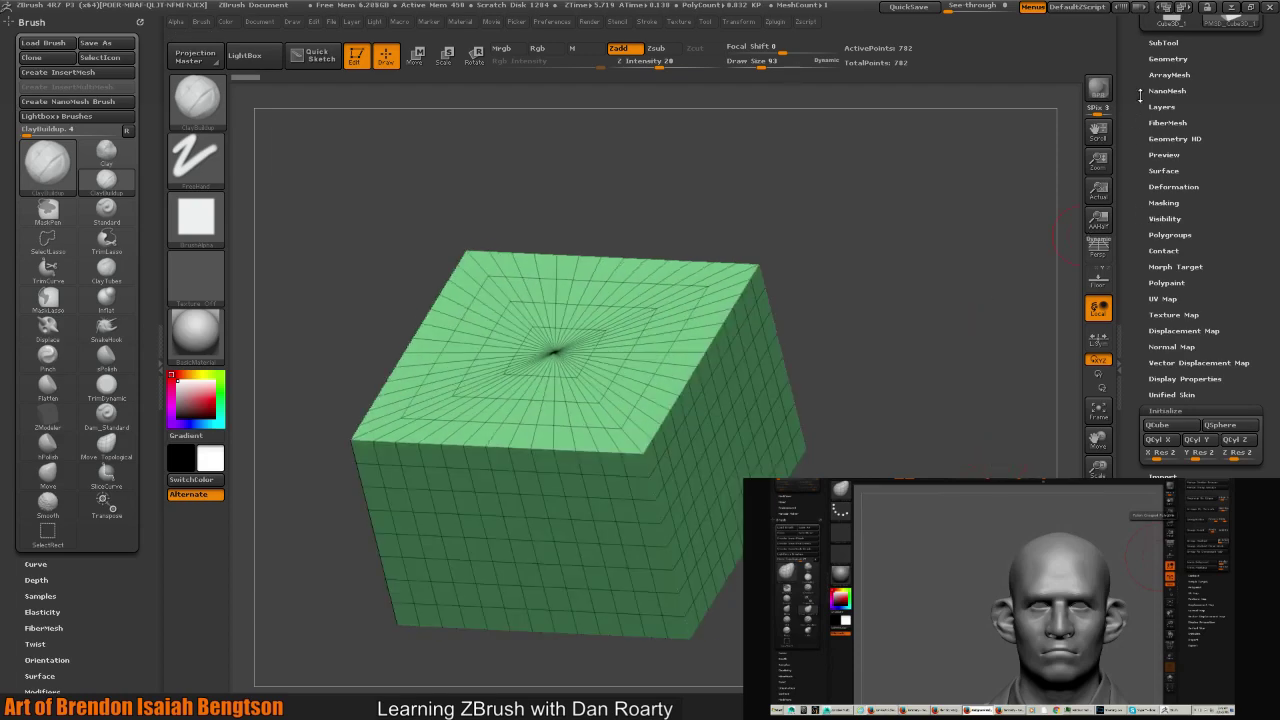
drag(1140, 95, 1140, 322)
drag(971, 380, 948, 329)
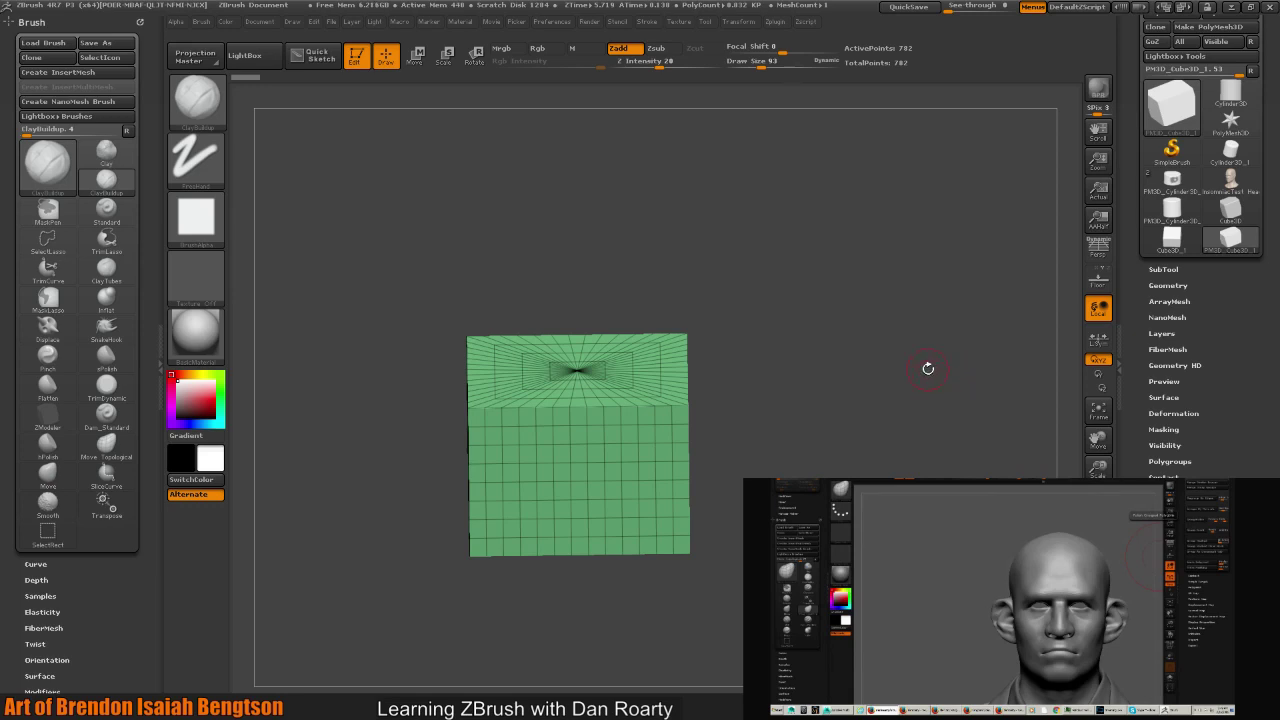
- Divide the cube twice, drop SDiv to 1 and Del Higher to return to 782 points
click(1165, 285)
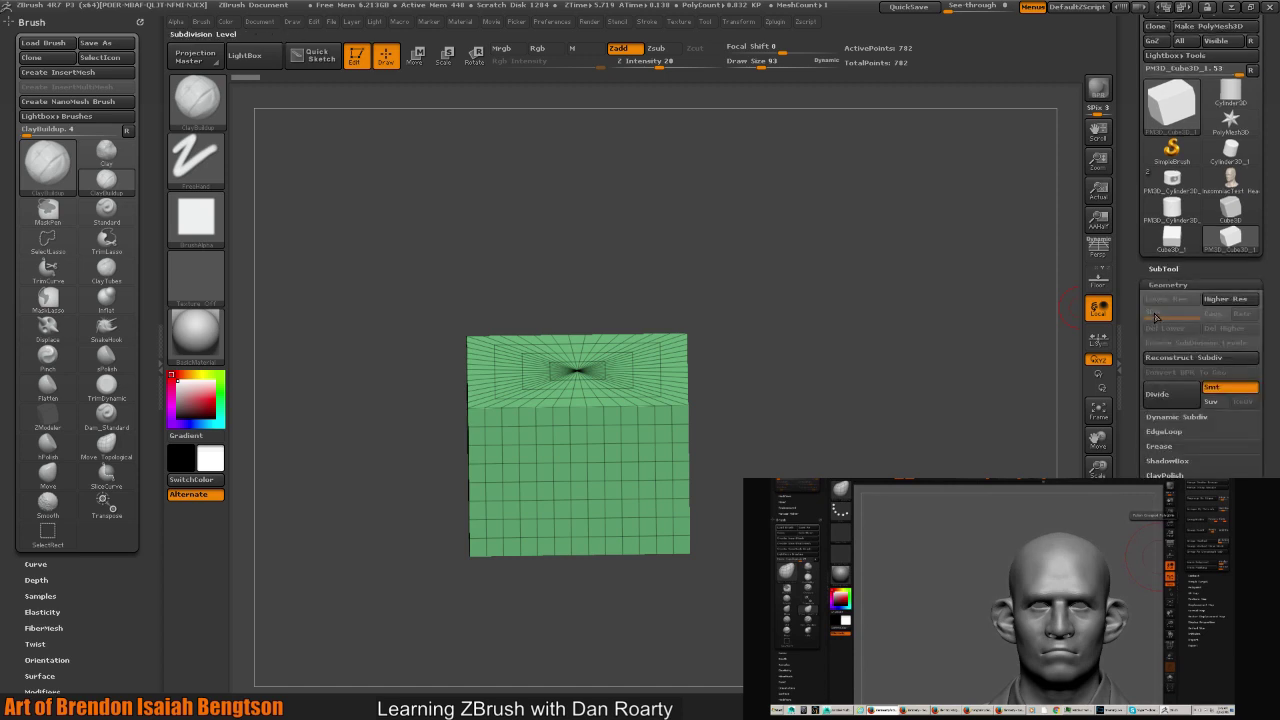
click(1168, 395)
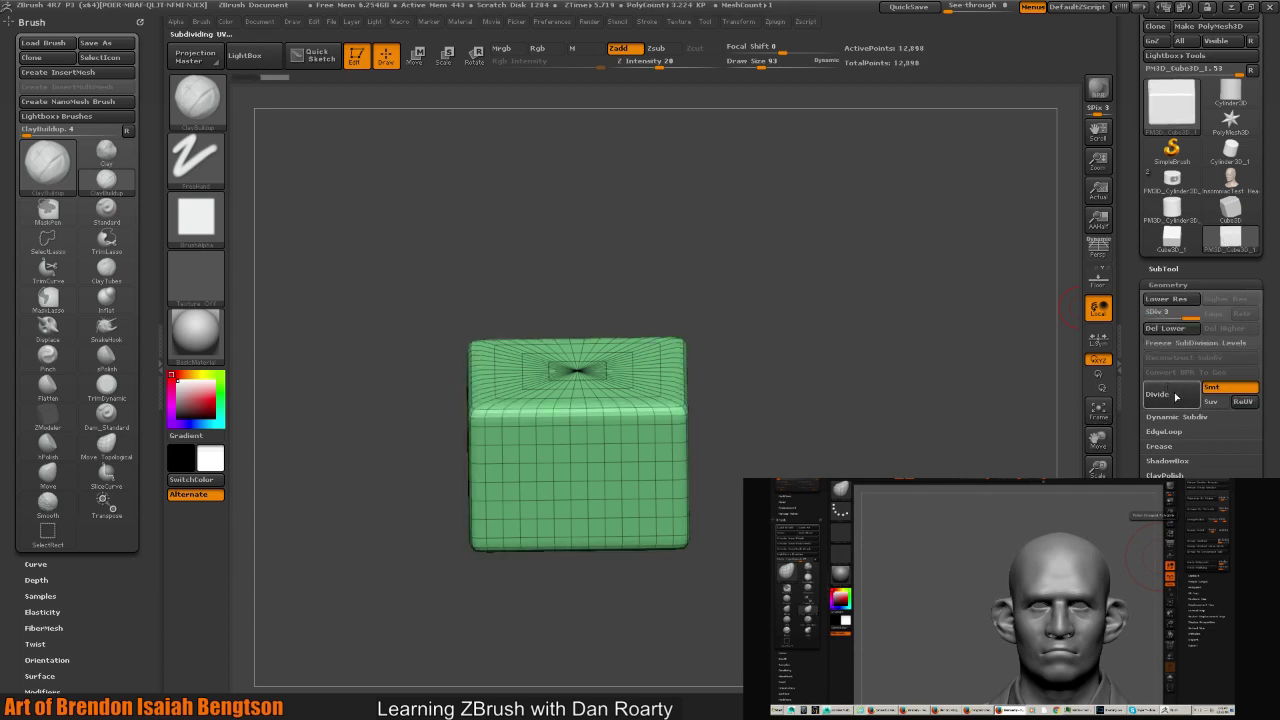
click(1171, 390)
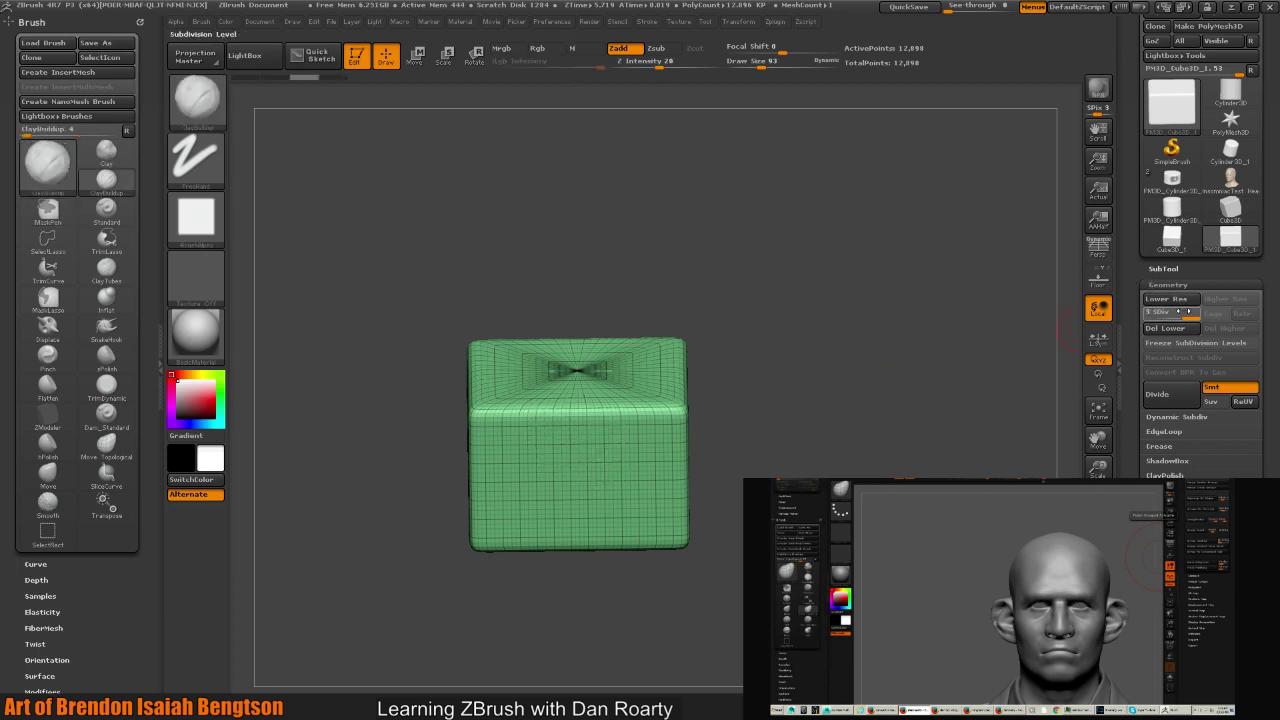
drag(1180, 312, 1146, 312)
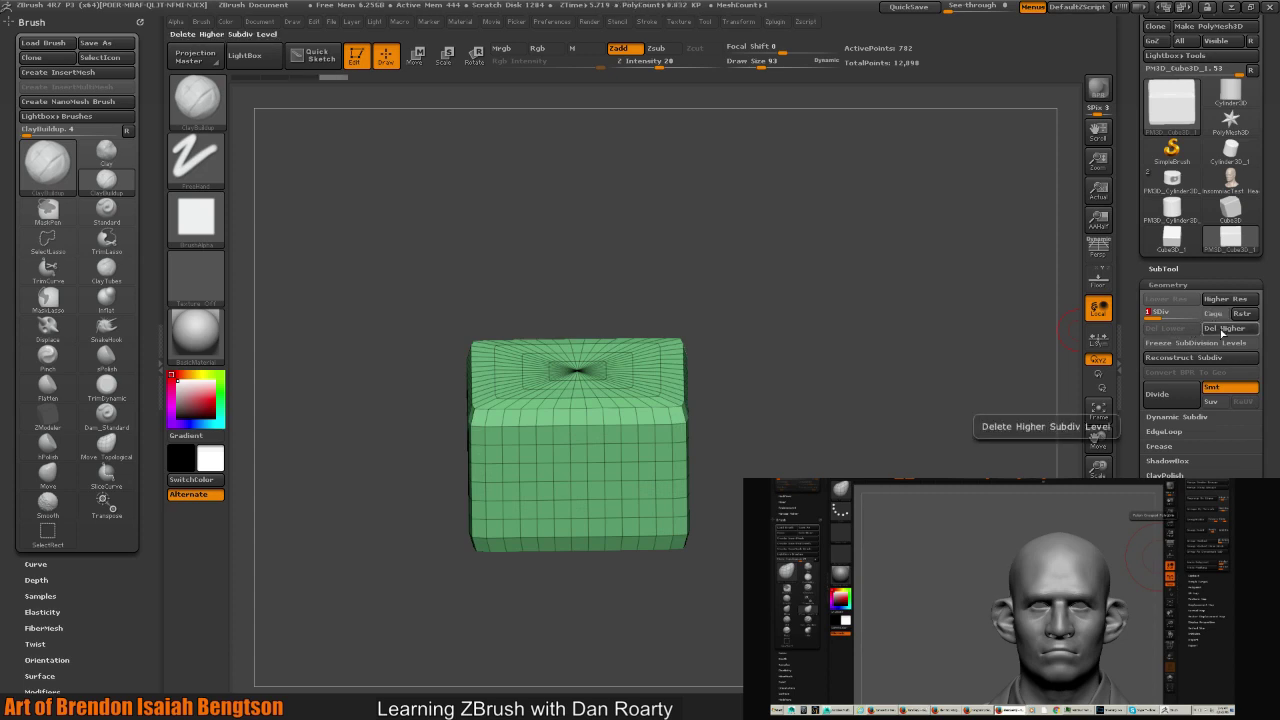
ctrl+click(1208, 343)
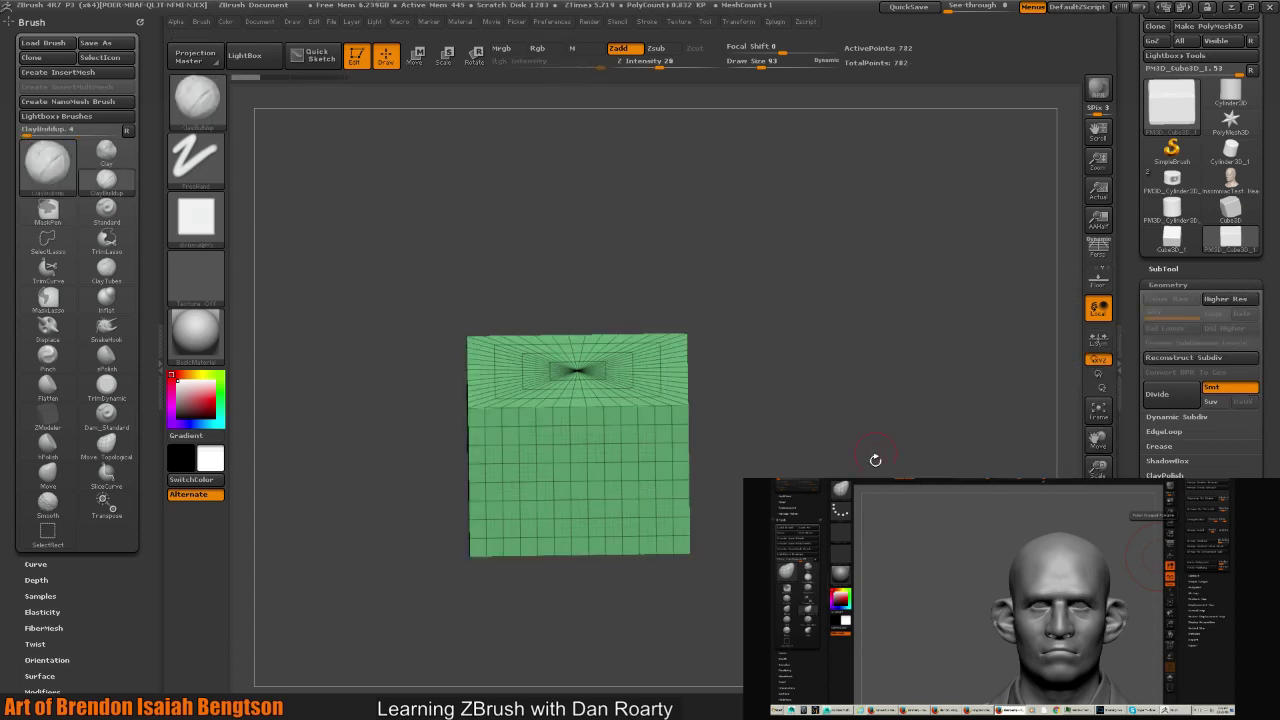
mouse_move(874, 451)
mouse_down()
mouse_move(900, 478)
mouse_move(1070, 248)
mouse_up()
click(1181, 285)
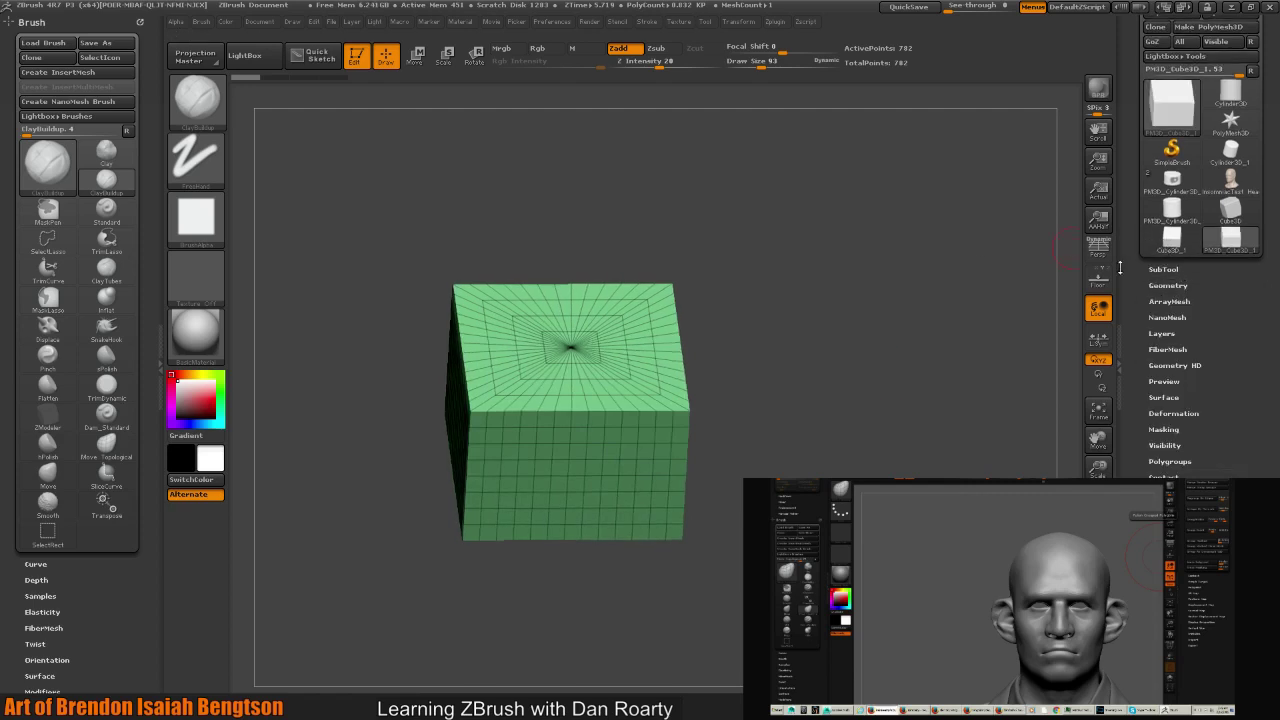
click(1178, 286)
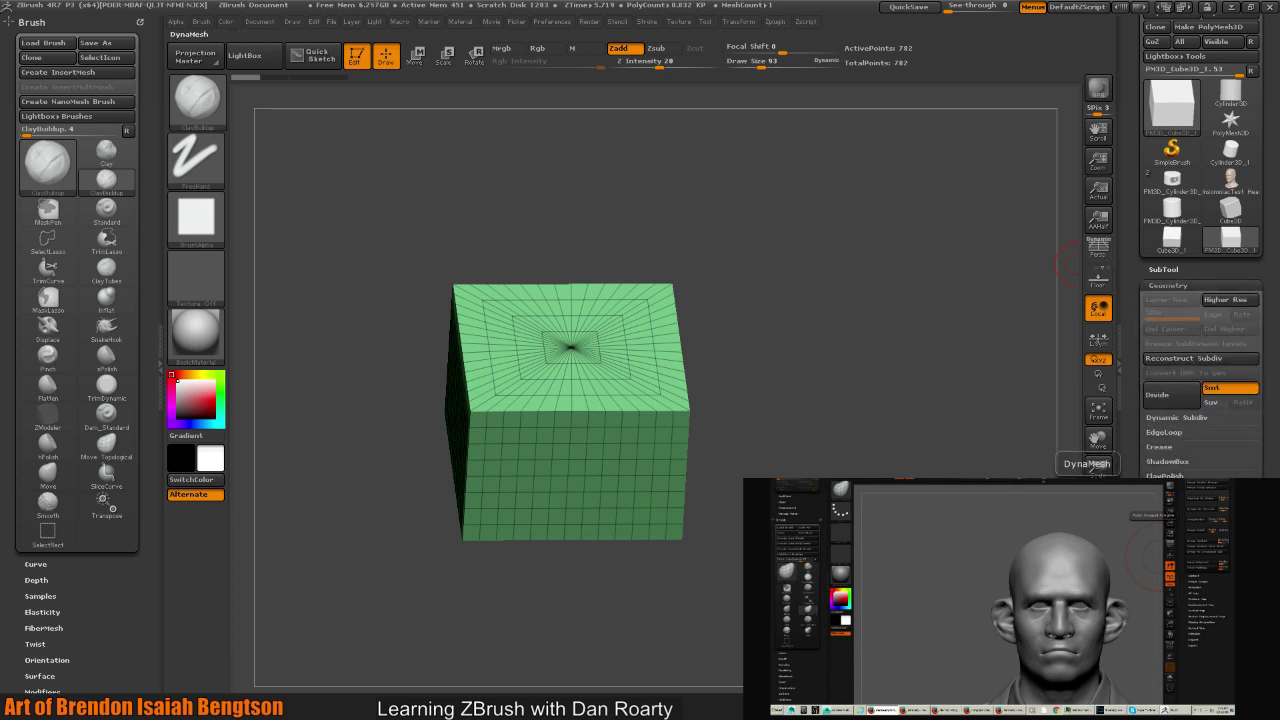
- DynaMesh the cube into dense even geometry and turn it to face its front
key(d)
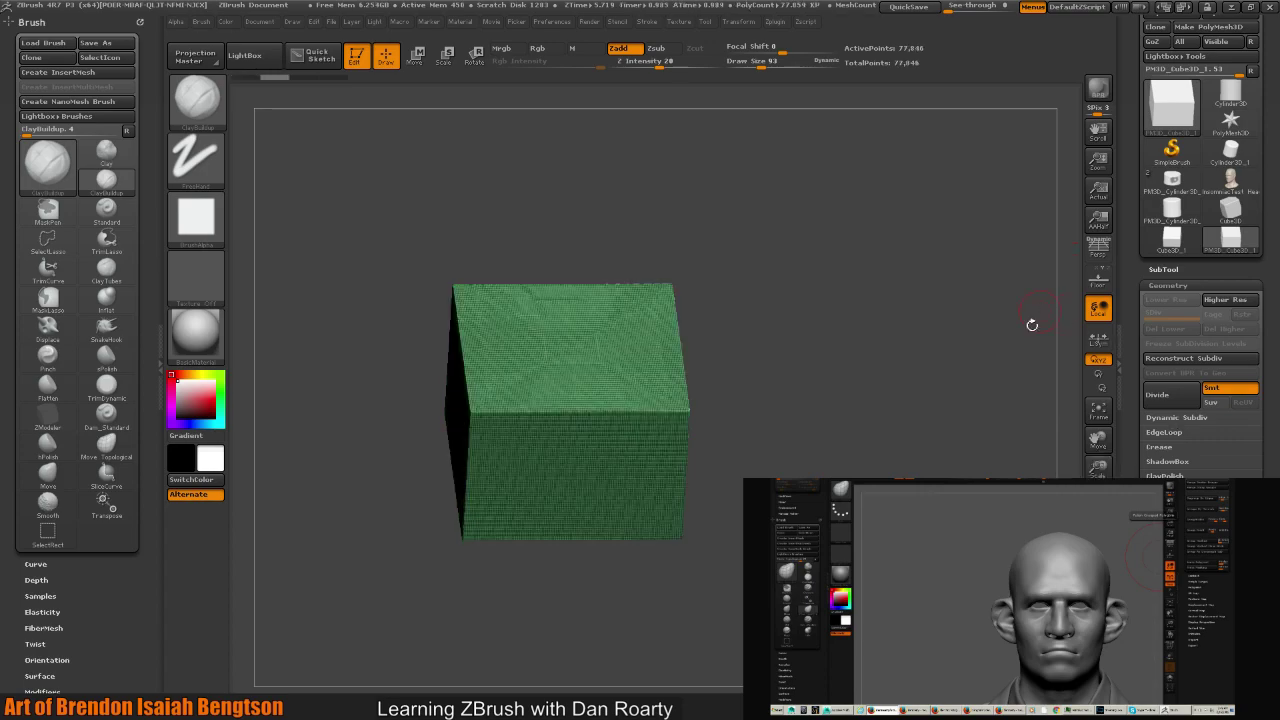
alt+drag(902, 436, 929, 420)
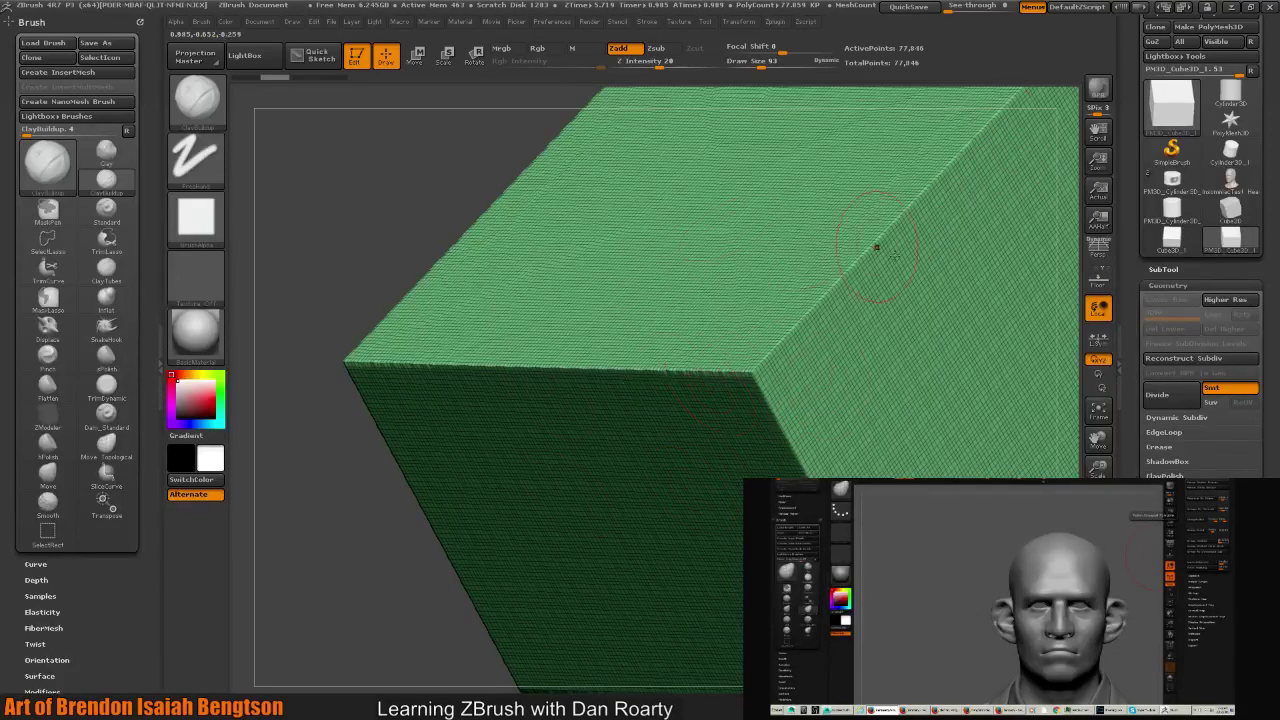
mouse_move(366, 477)
mouse_down()
mouse_move(405, 415)
mouse_move(976, 452)
mouse_move(1001, 389)
mouse_move(955, 425)
mouse_move(955, 475)
mouse_move(694, 309)
mouse_up()
drag(462, 392, 495, 440)
- With a large Move Topological brush, pull a corner out into a long horn-like spike
key(b)
key(m)
key(t)
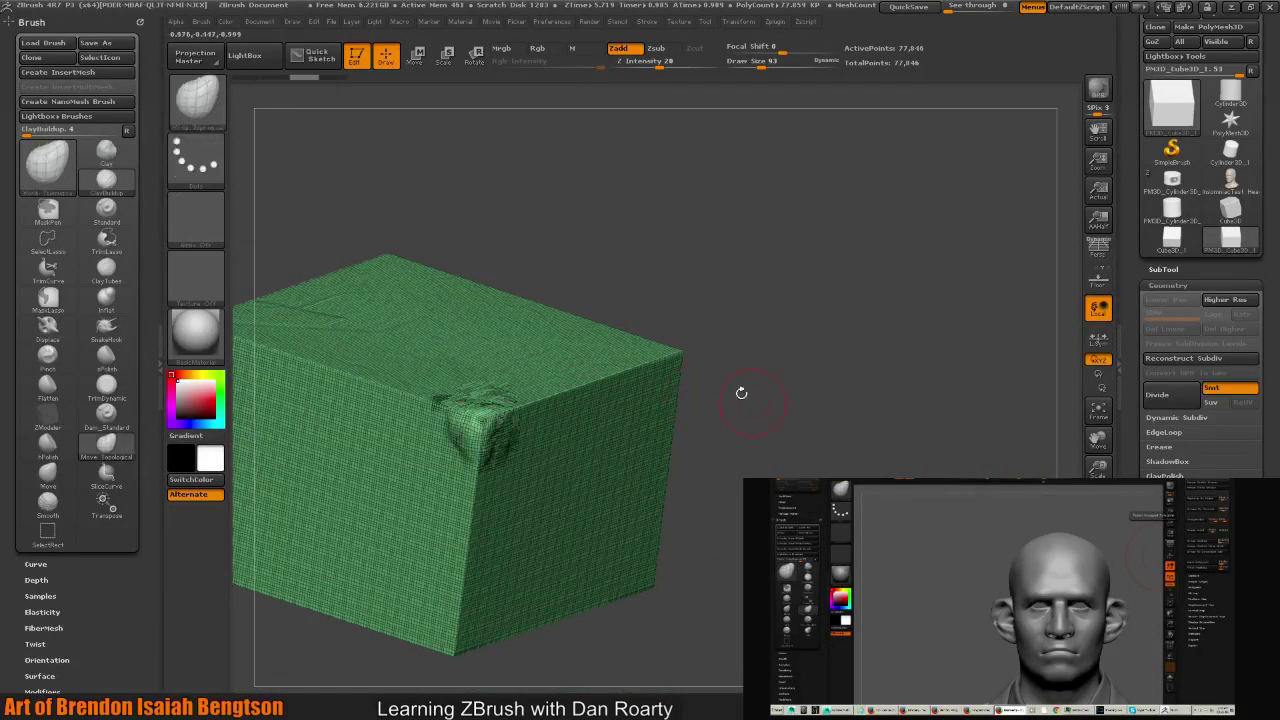
key(space)
drag(450, 410, 657, 114)
mouse_move(760, 369)
mouse_down()
mouse_move(848, 314)
mouse_move(817, 277)
mouse_move(526, 468)
mouse_move(673, 453)
mouse_move(737, 394)
mouse_move(756, 394)
mouse_up()
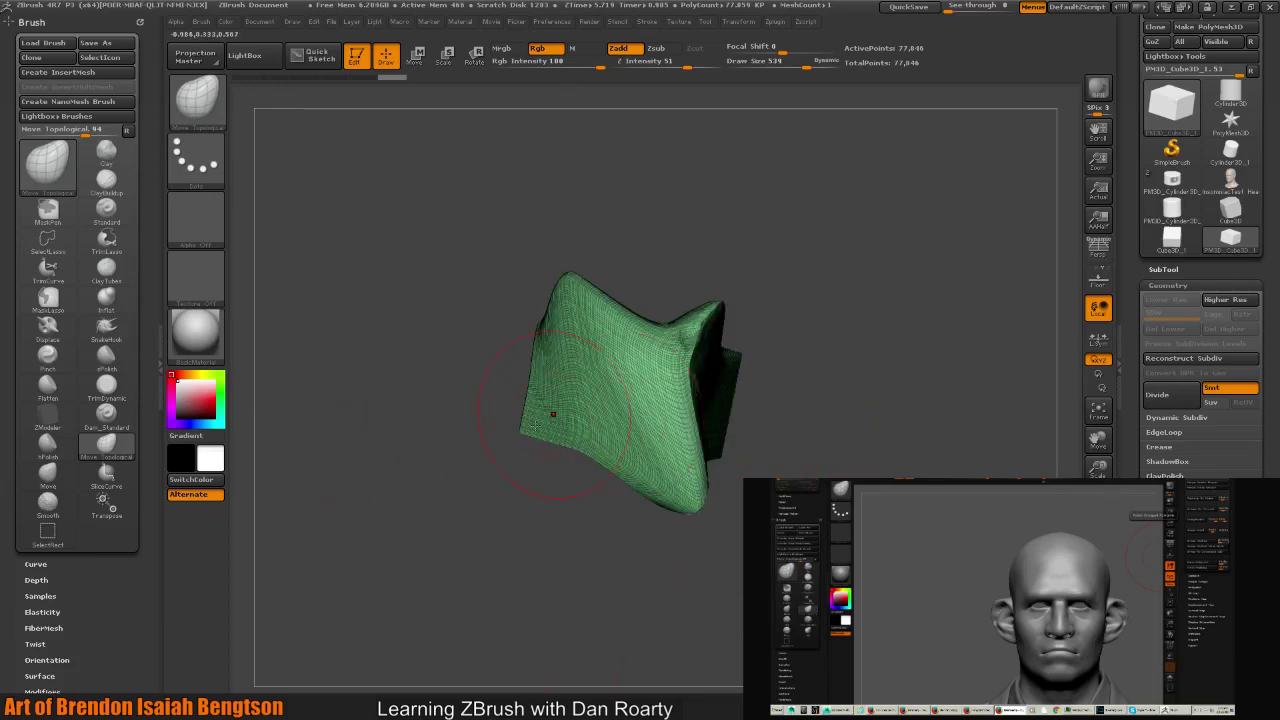
drag(545, 430, 561, 518)
drag(525, 470, 418, 543)
drag(420, 469, 653, 416)
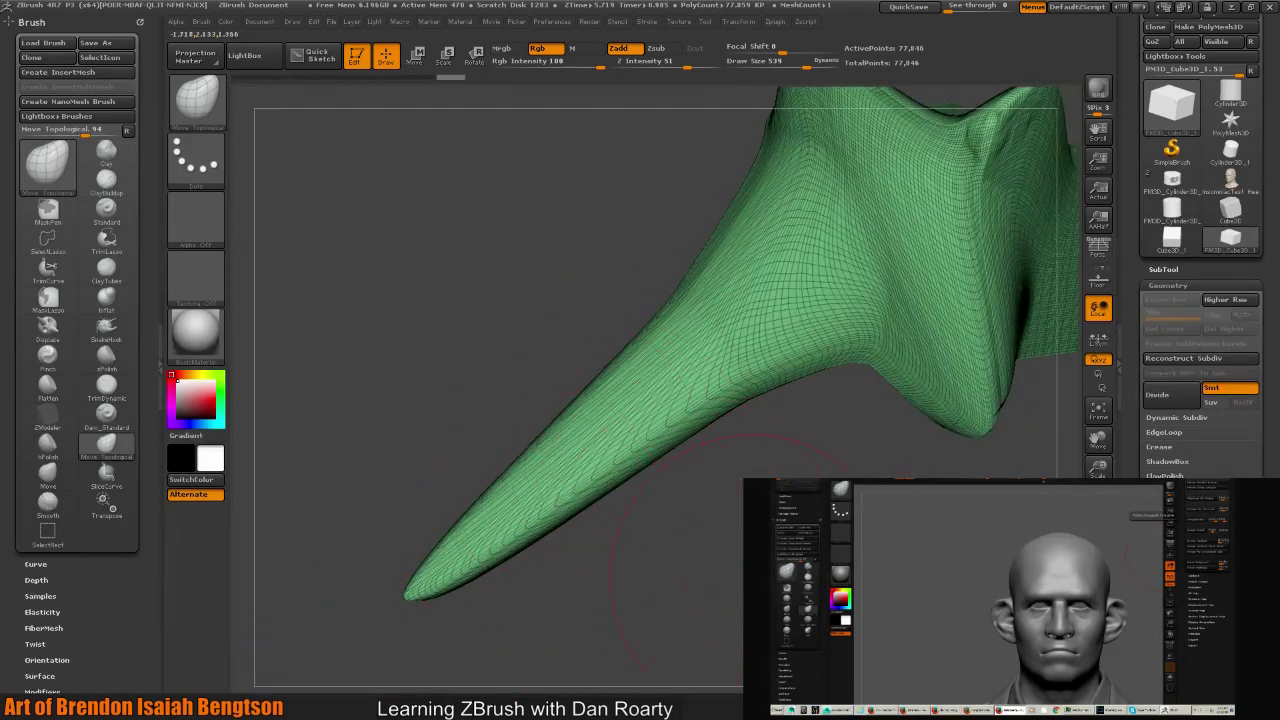
drag(690, 560, 816, 436)
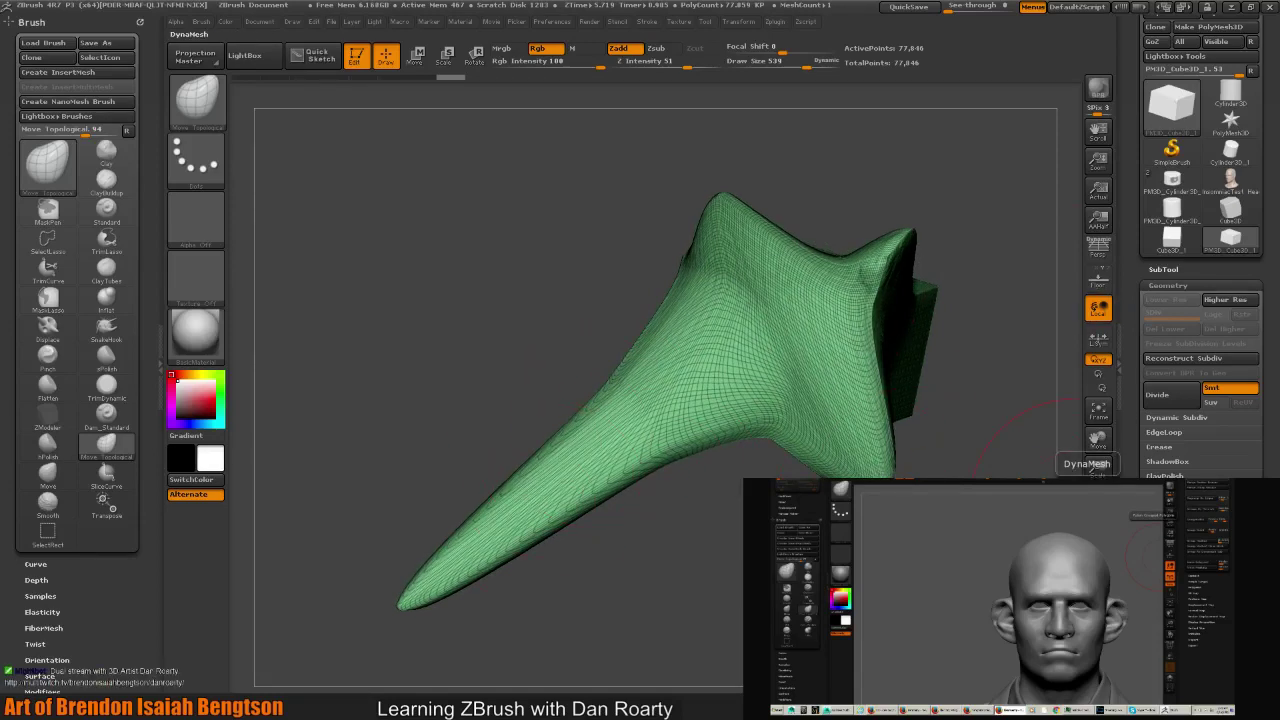
key(ctrl)
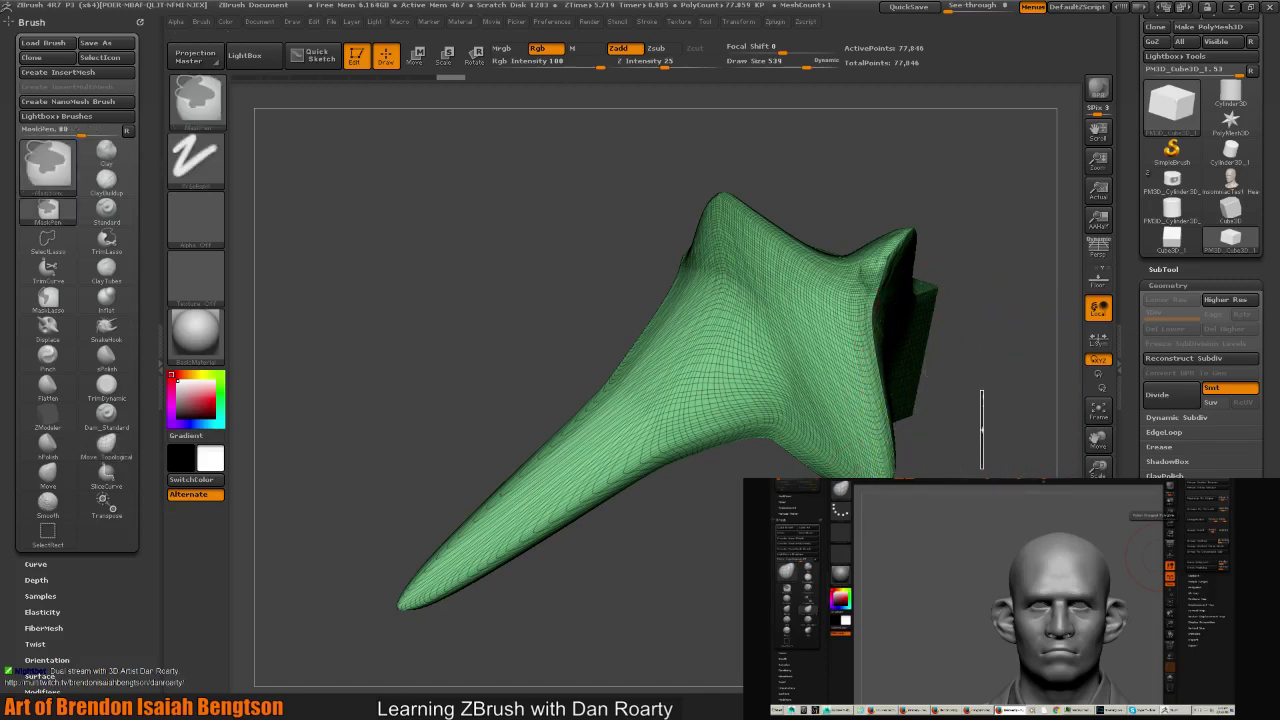
ctrl+drag(982, 428, 982, 440)
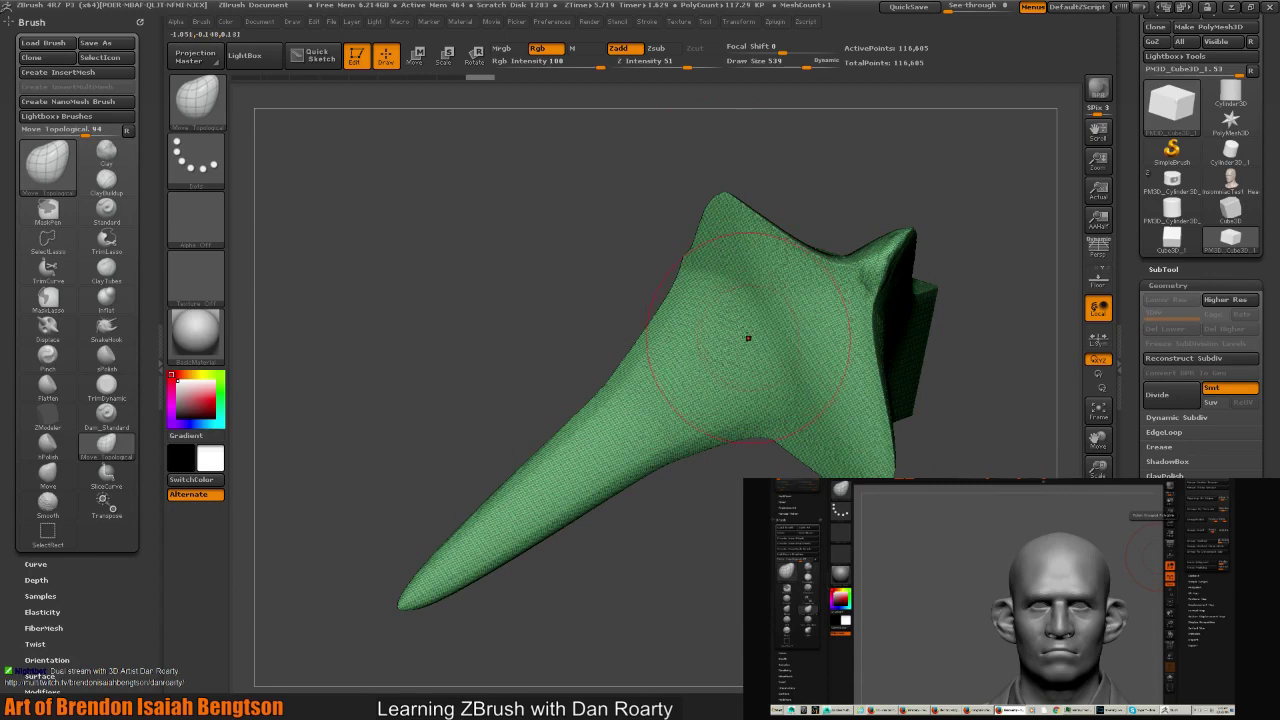
mouse_move(731, 531)
mouse_down()
mouse_move(670, 480)
mouse_move(700, 400)
mouse_move(706, 429)
mouse_move(763, 376)
mouse_up()
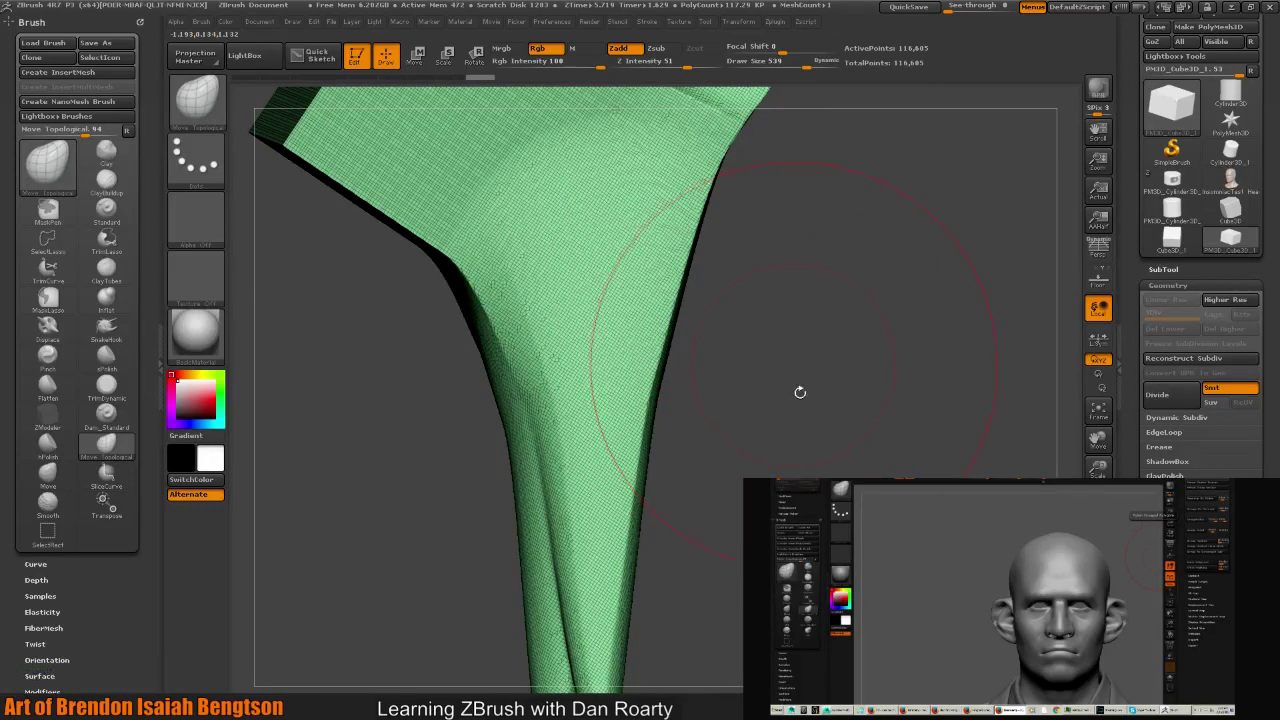
mouse_move(800, 391)
mouse_down()
mouse_move(733, 410)
mouse_move(689, 400)
mouse_move(507, 228)
mouse_up()
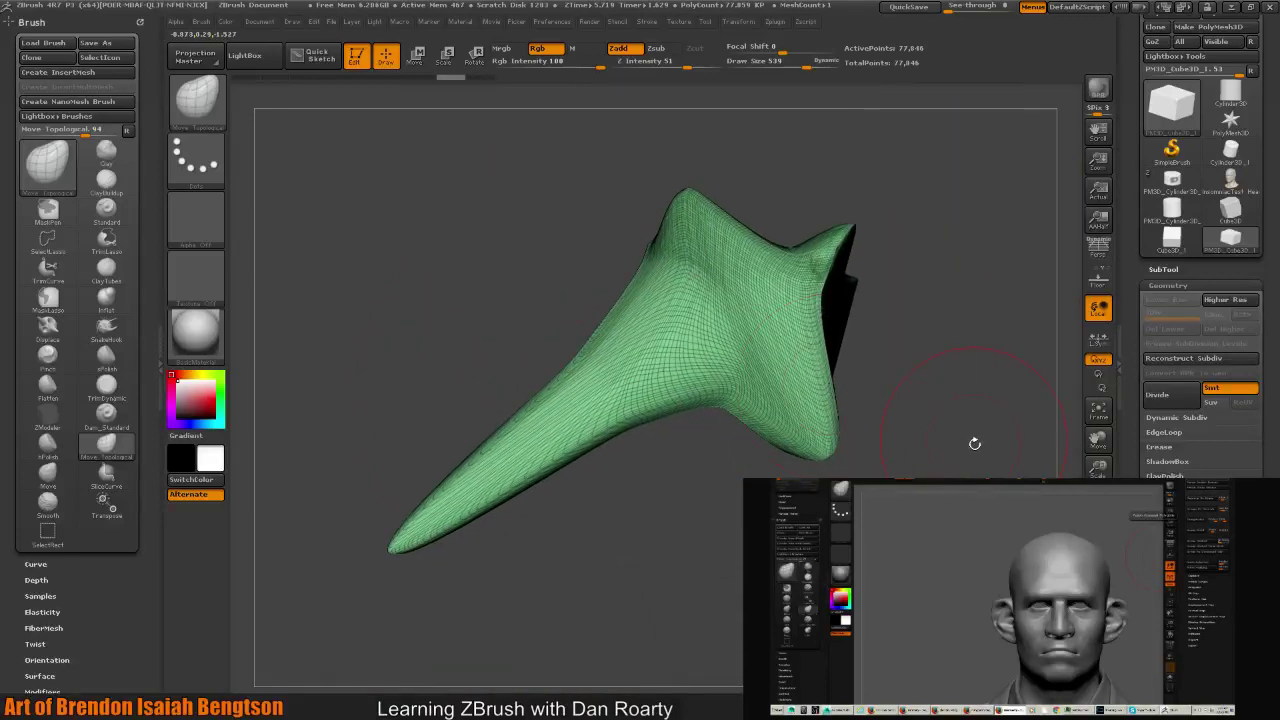
drag(974, 443, 943, 408)
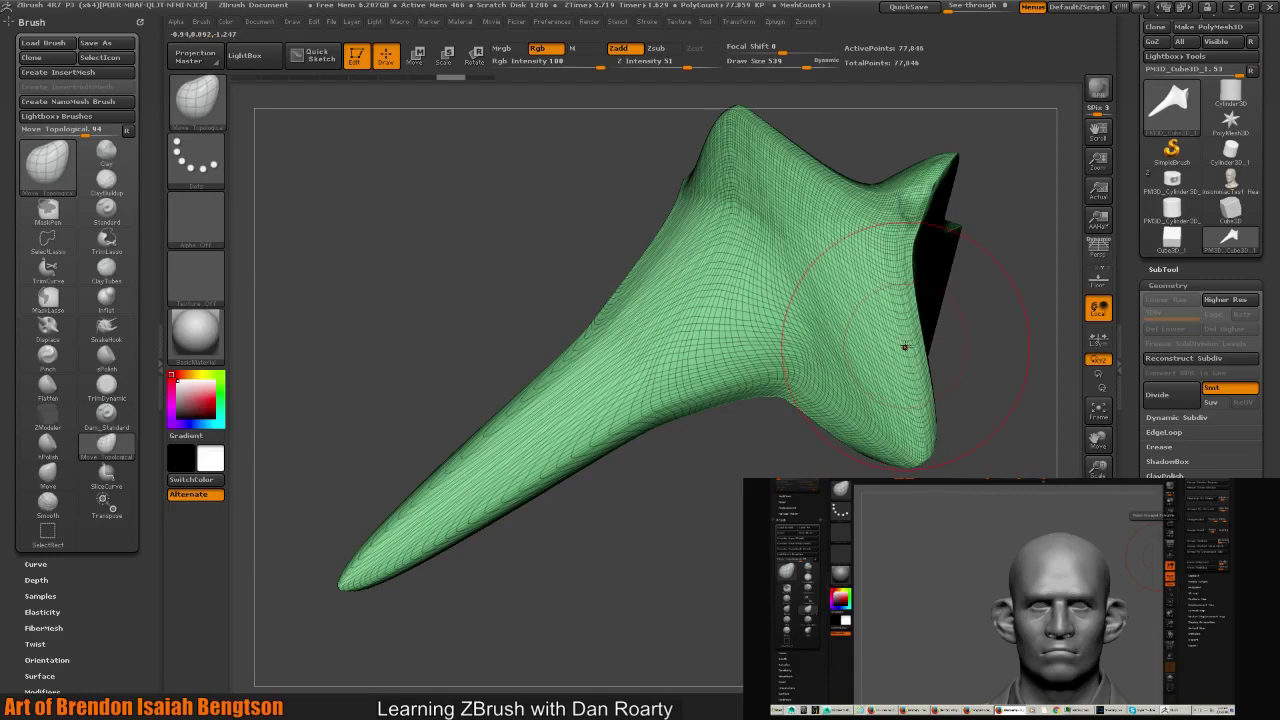
mouse_move(665, 385)
mouse_down()
mouse_move(773, 544)
mouse_move(965, 465)
mouse_up()
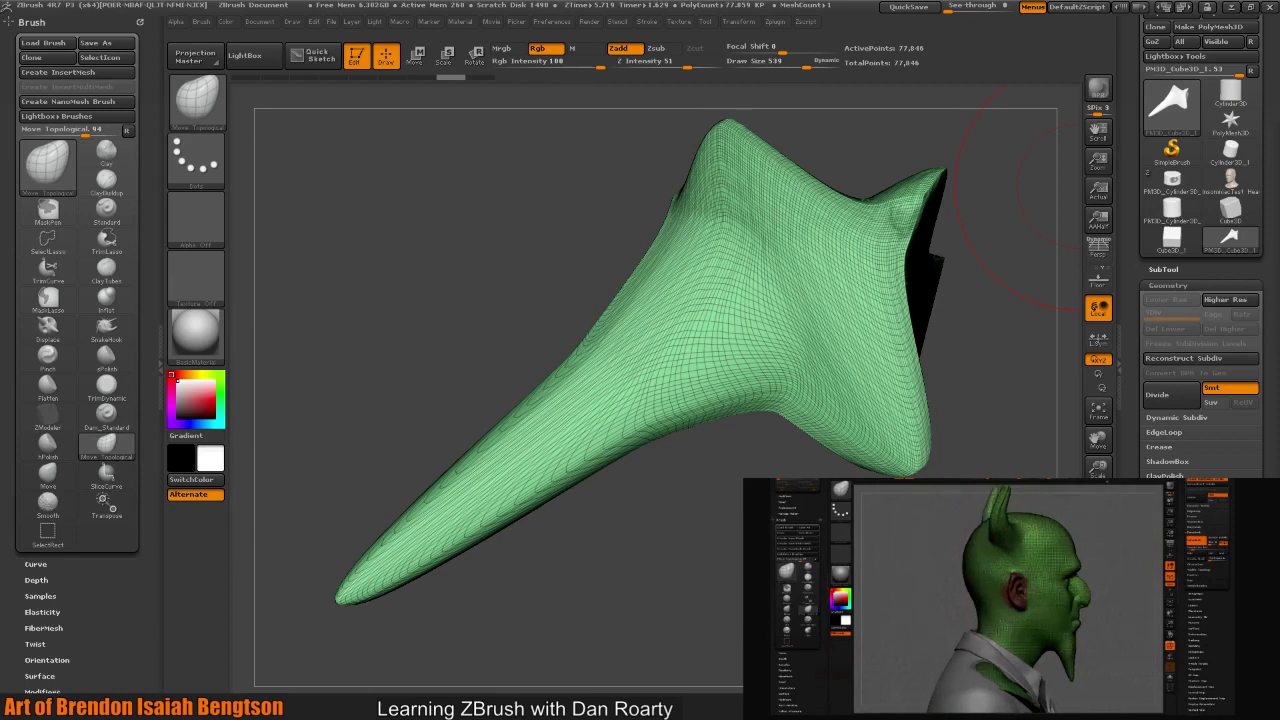
click(778, 21)
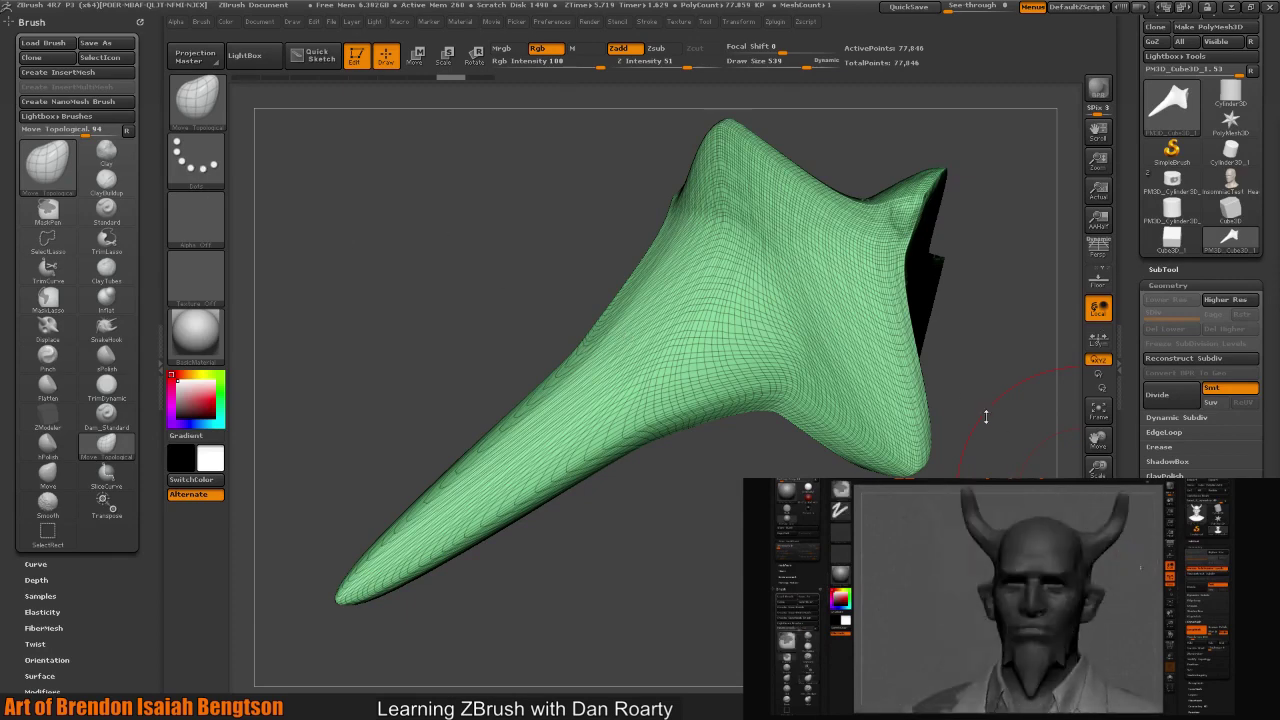
- Orbit the horn to view its top ridge and switch to the ClayBuildup brush
drag(989, 343, 985, 271)
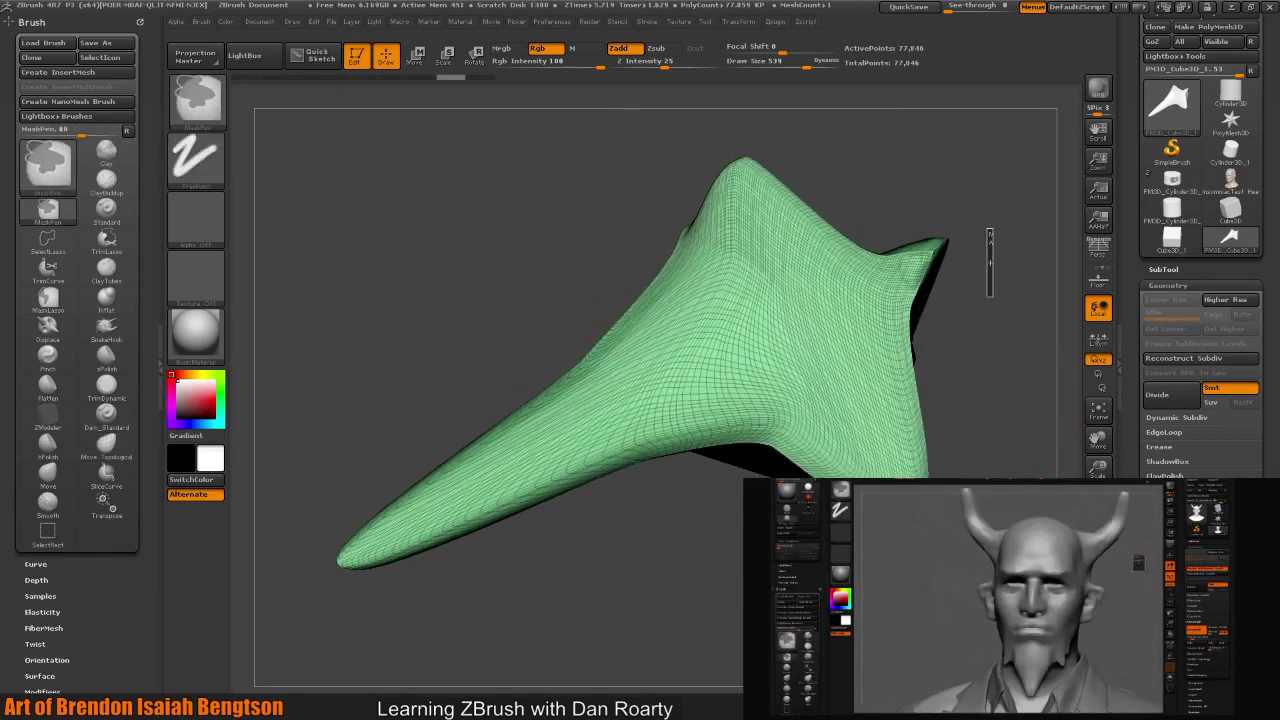
mouse_move(990, 292)
mouse_down()
mouse_move(1023, 355)
mouse_move(898, 330)
mouse_up()
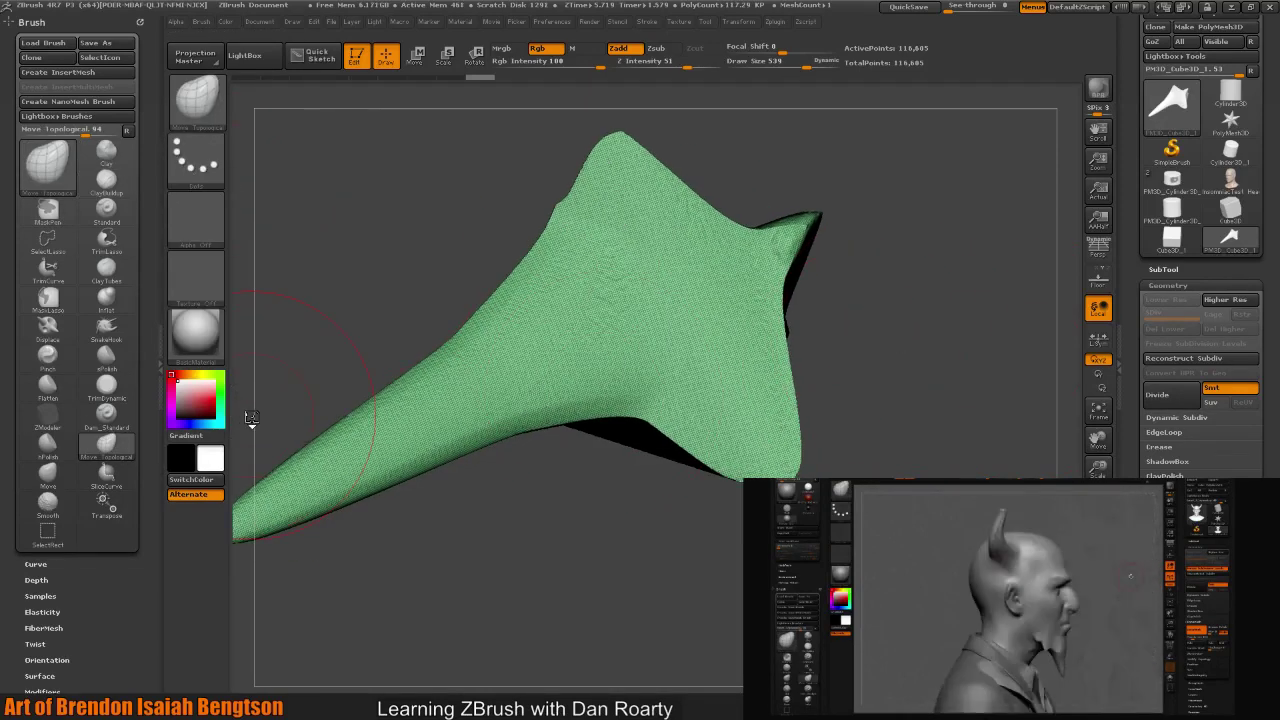
key(b)
key(c)
key(b)
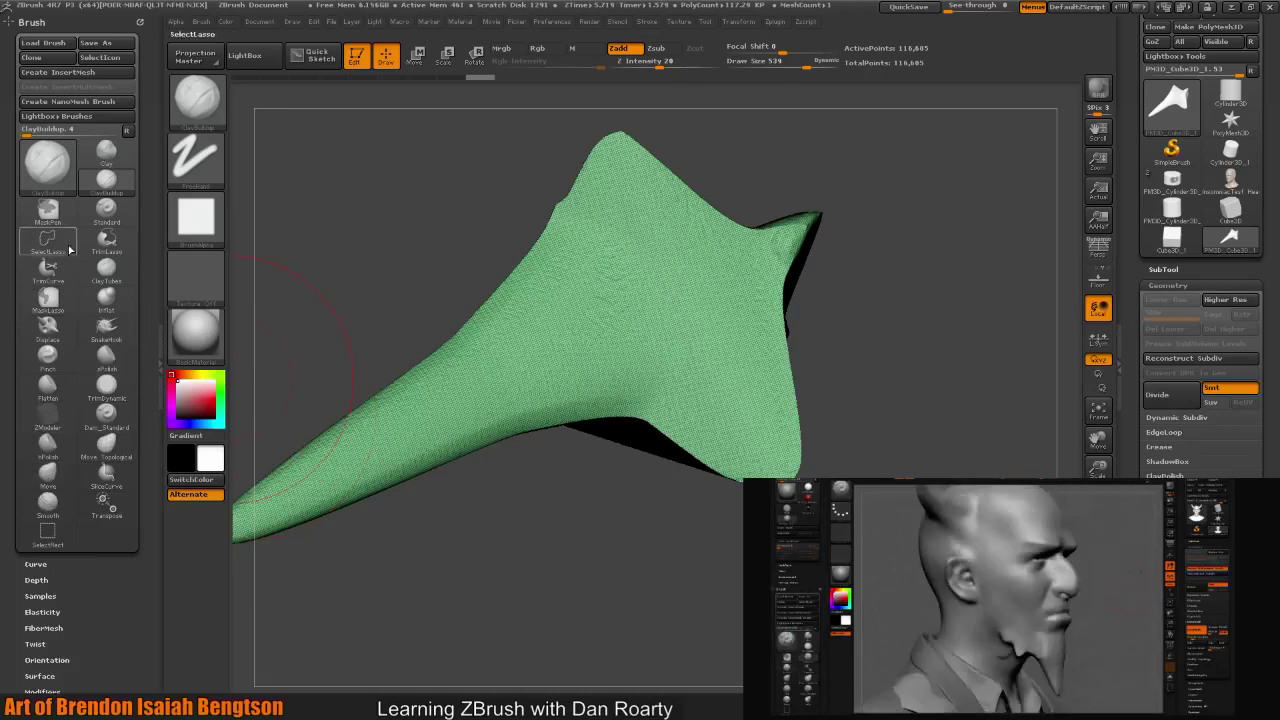
- Set the Standard brush with a DragRect stroke and bring up the alpha library
click(106, 207)
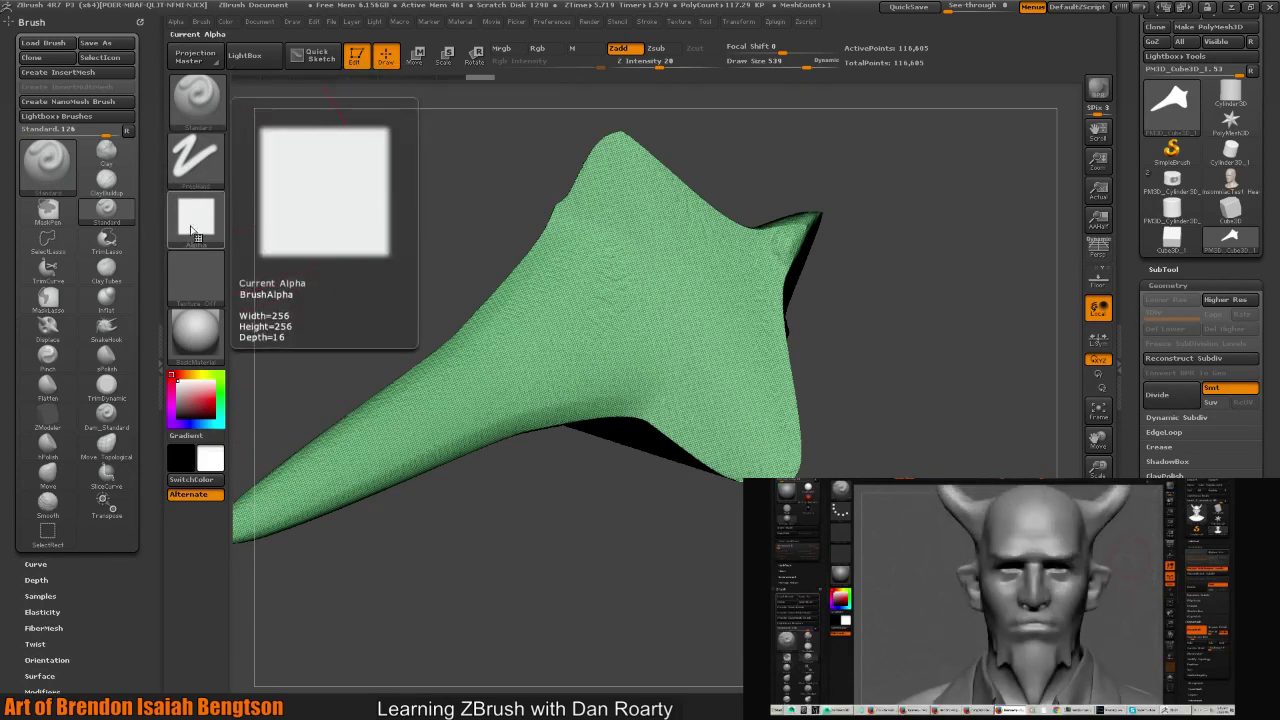
click(188, 165)
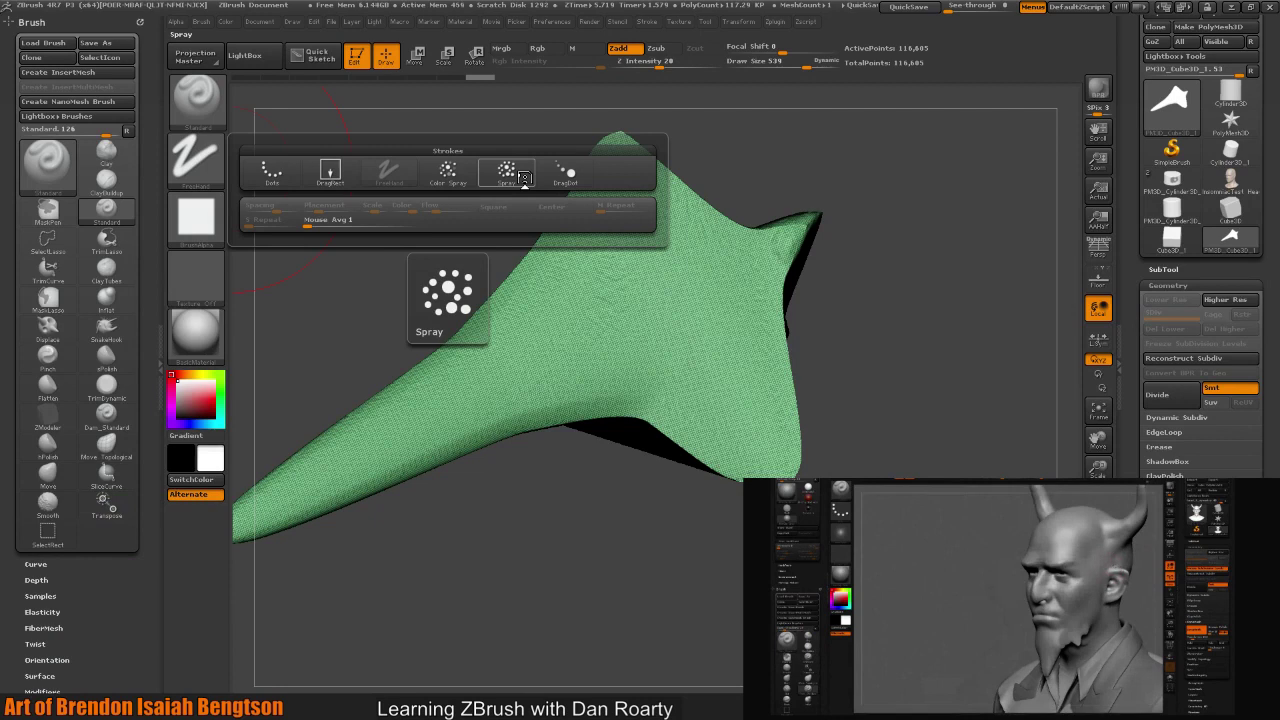
click(195, 158)
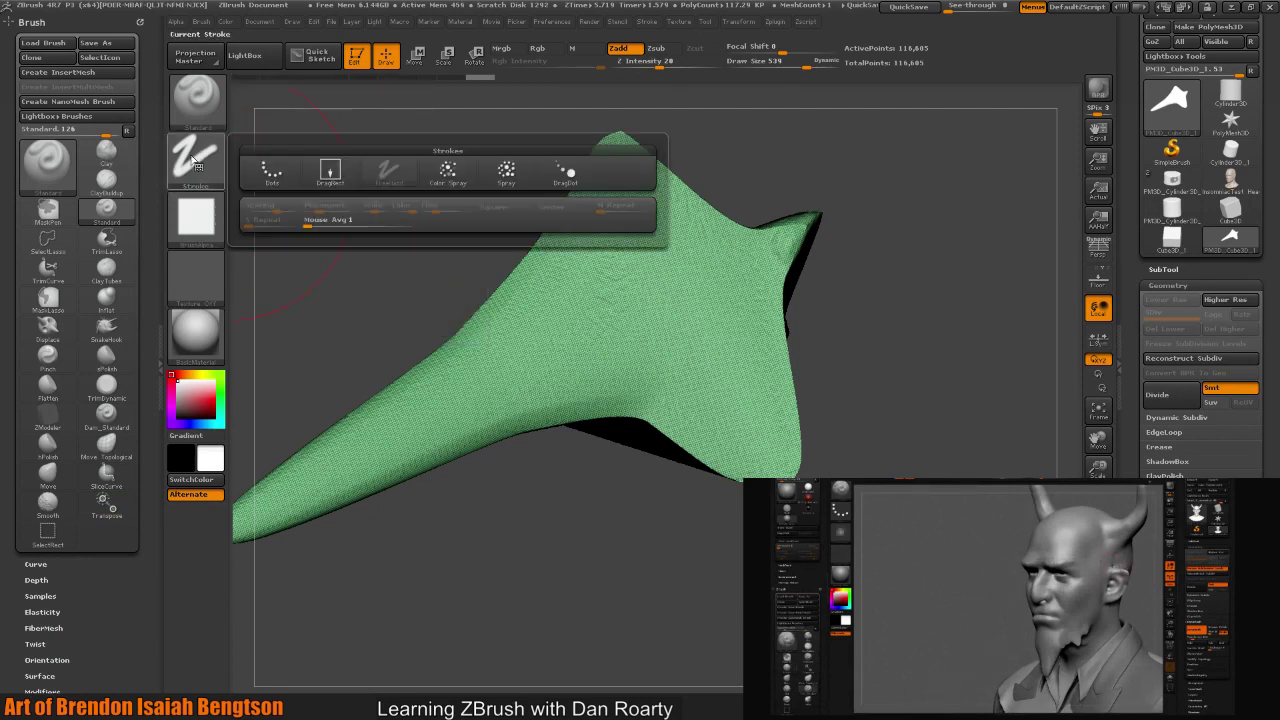
click(329, 172)
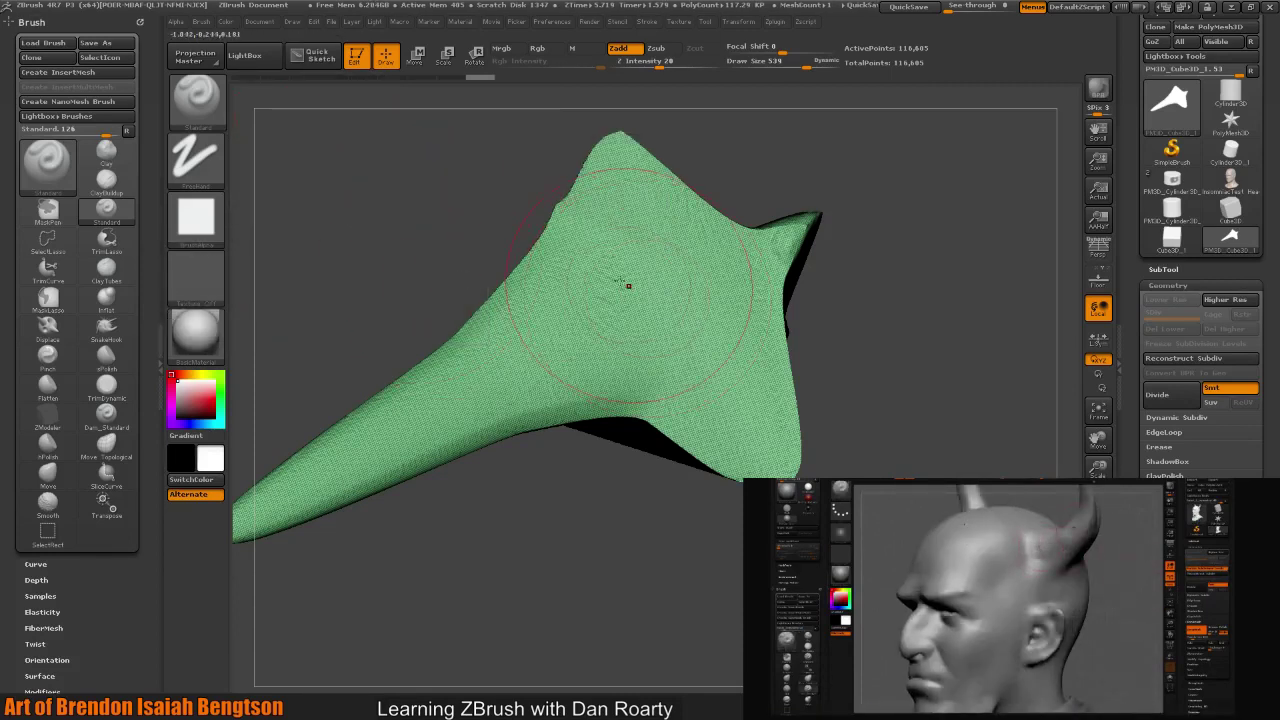
click(200, 218)
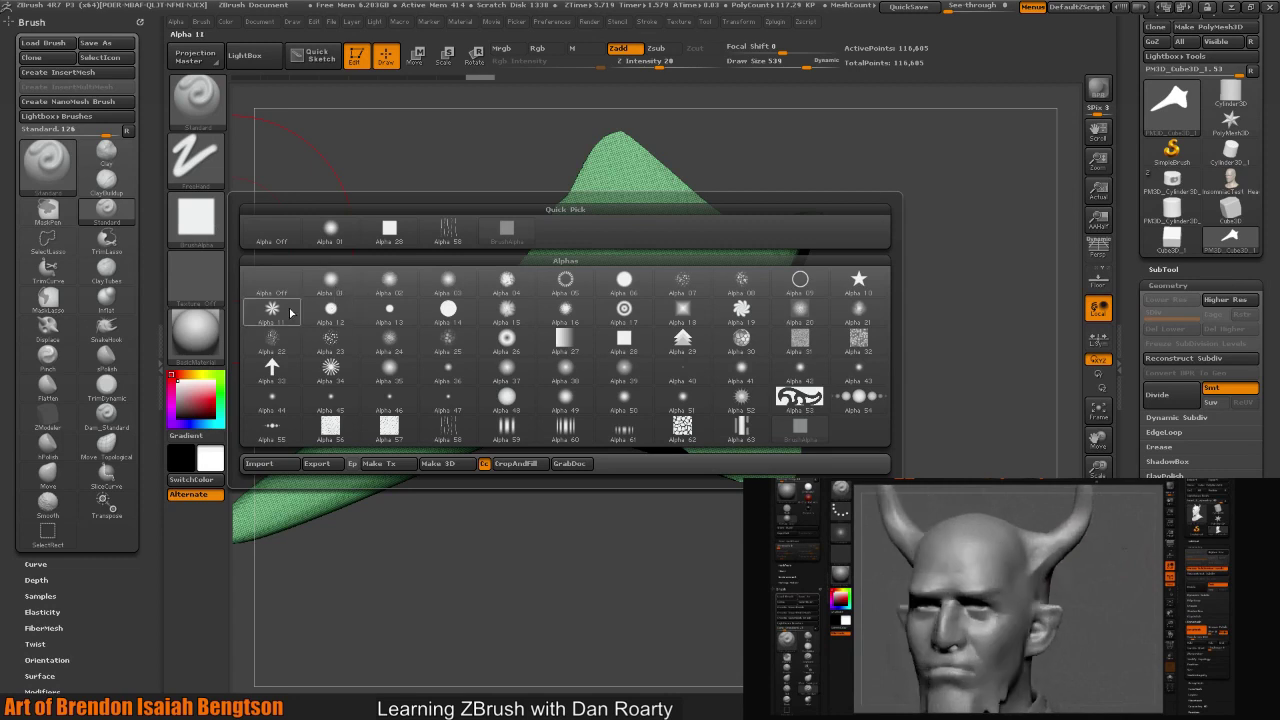
- Give the Standard brush Alpha 23, the Spray stroke and a Draw Size of 264
mouse_move(287, 314)
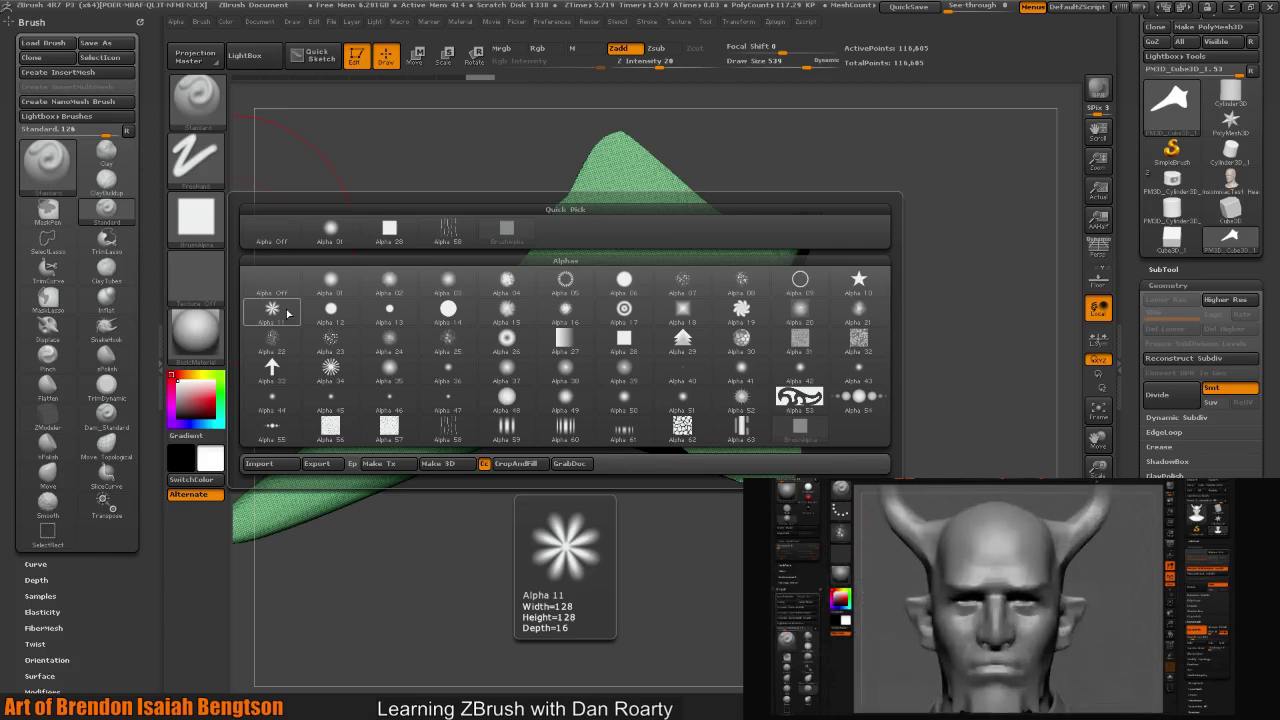
click(330, 339)
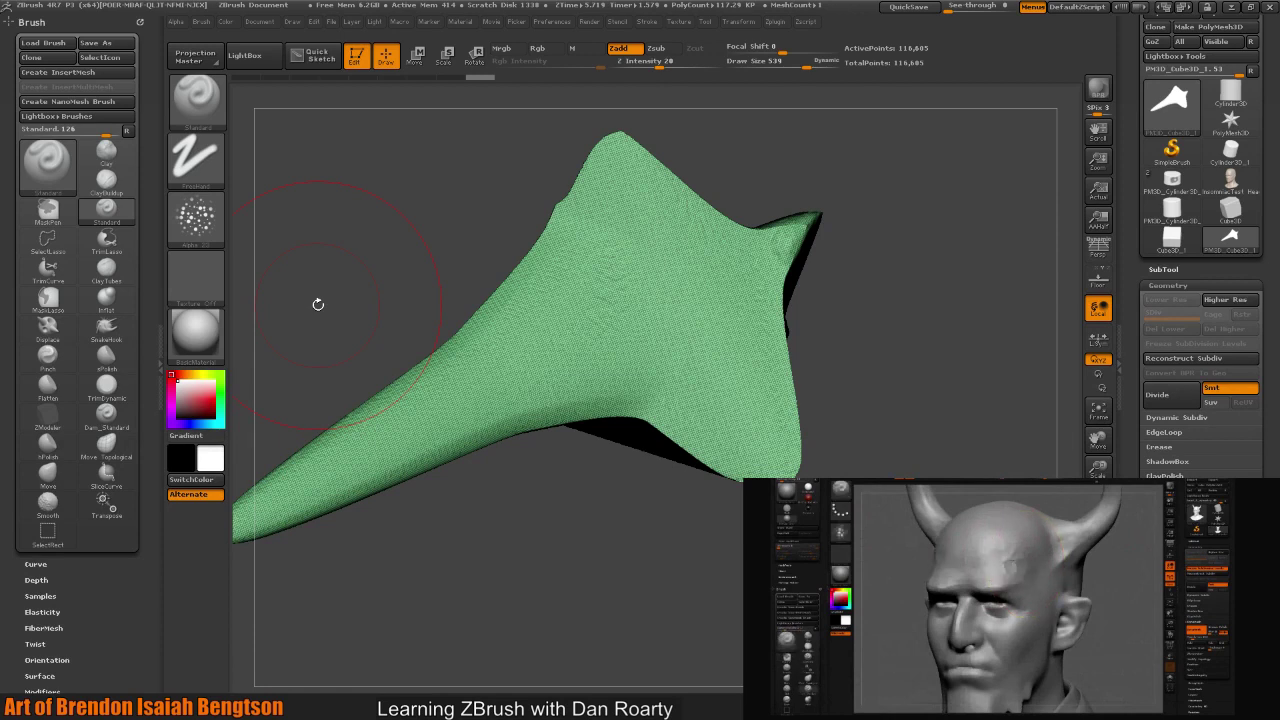
click(192, 162)
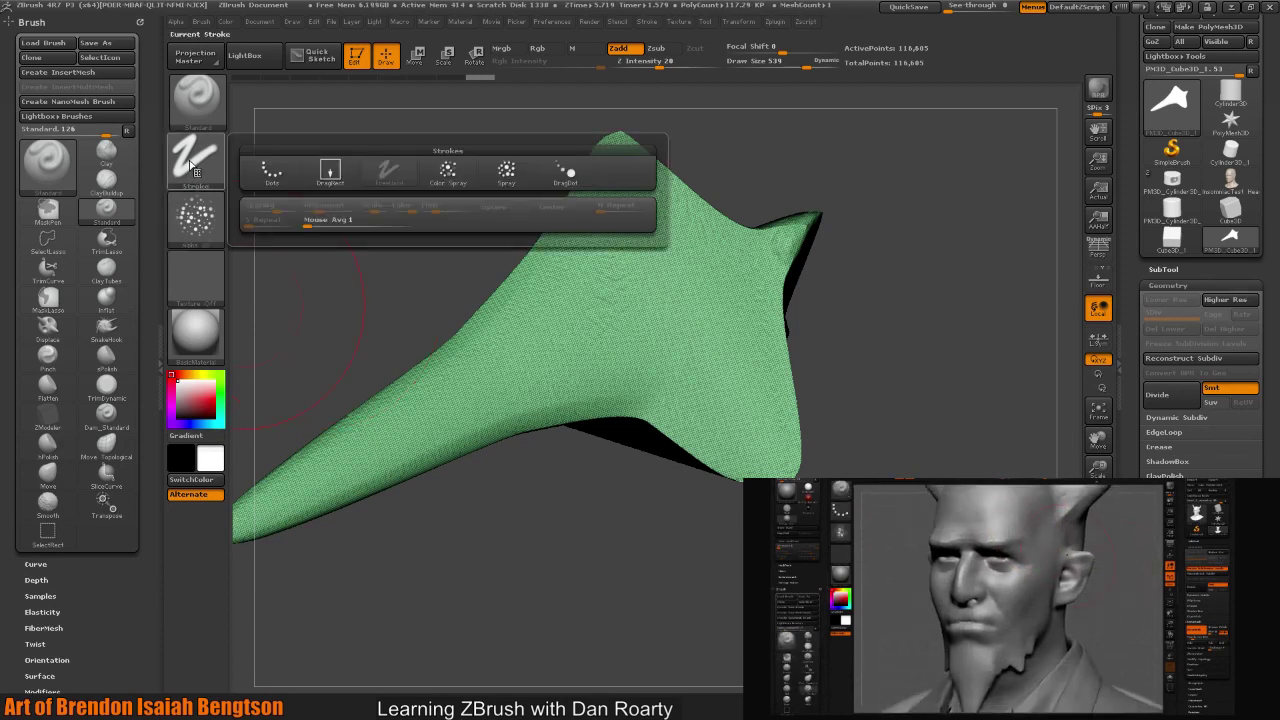
click(330, 168)
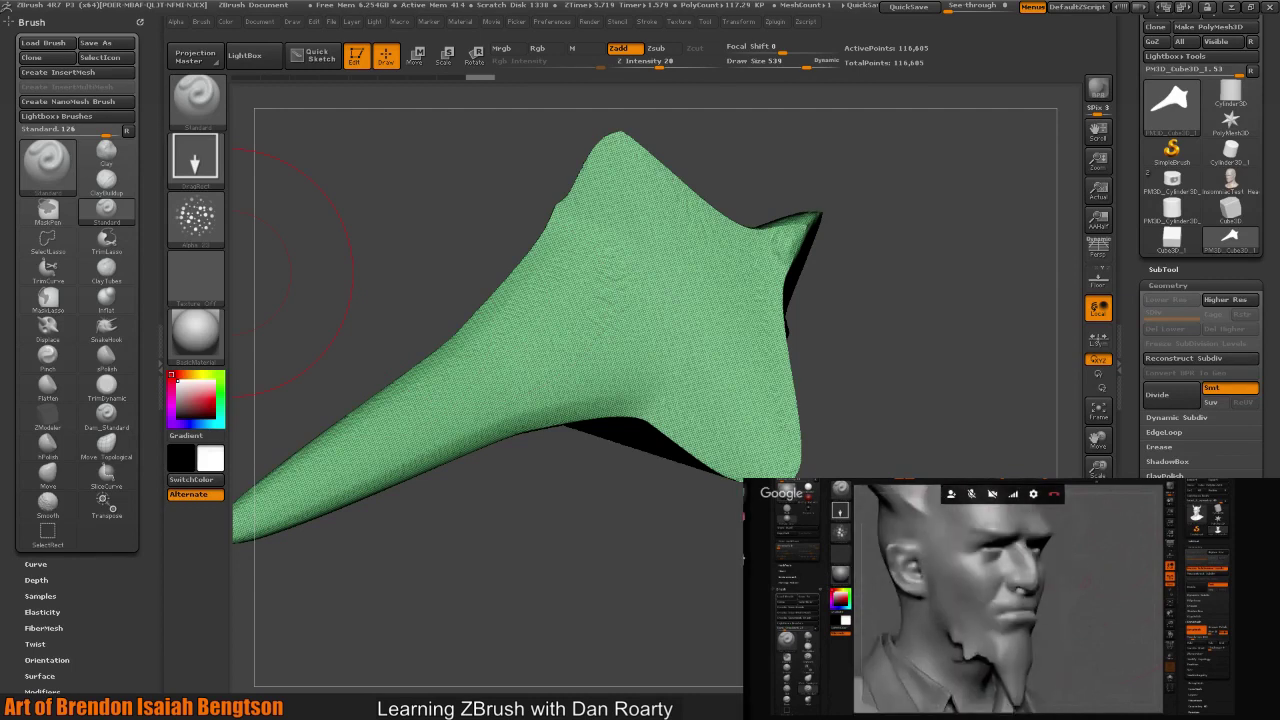
click(195, 157)
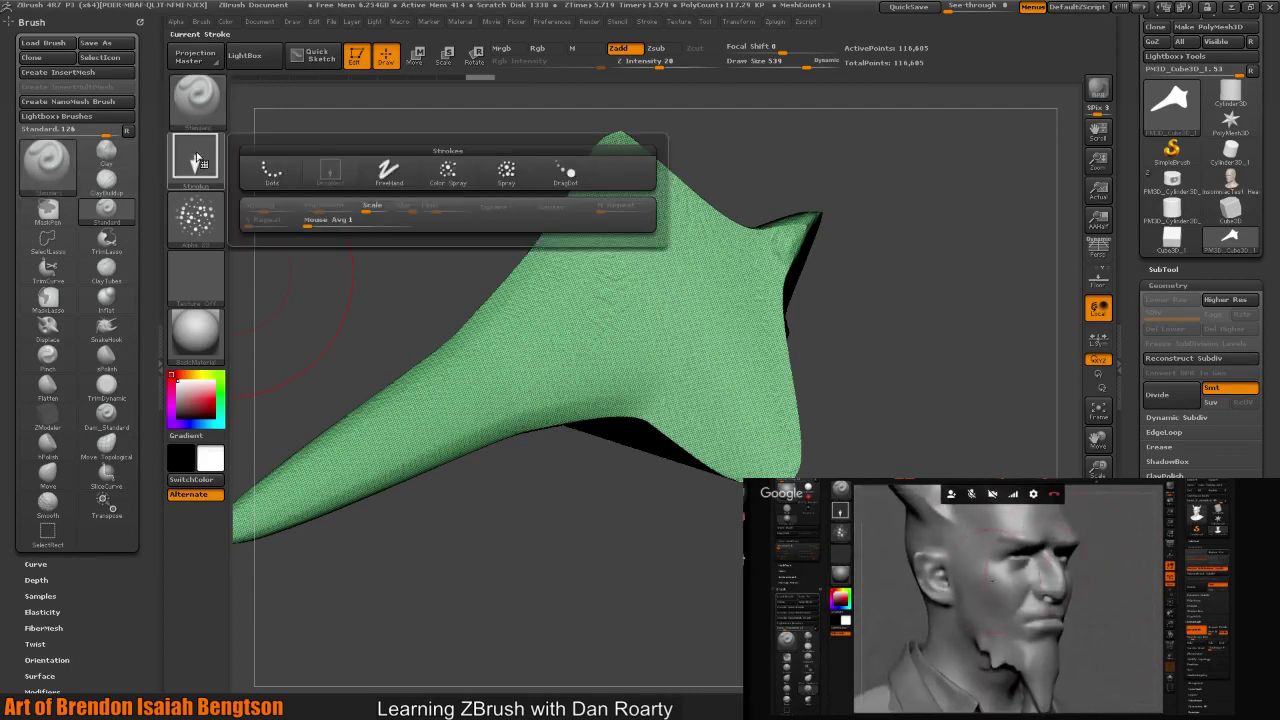
click(508, 170)
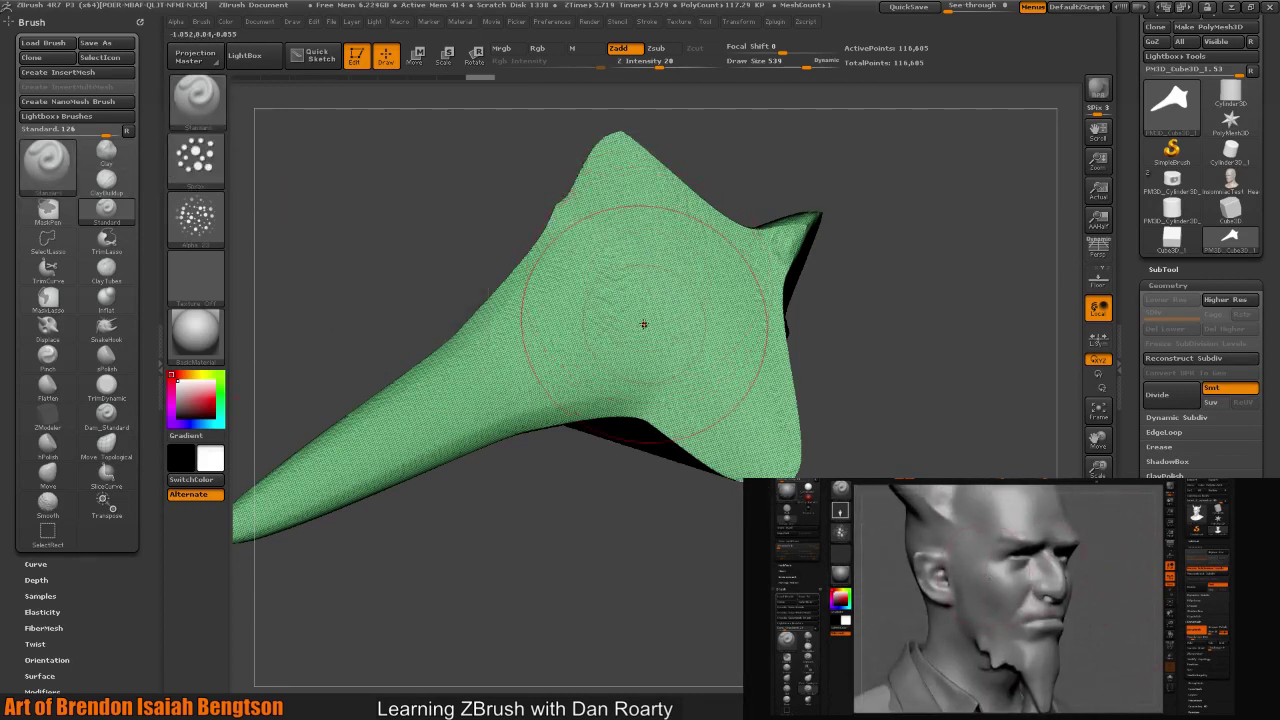
key(space)
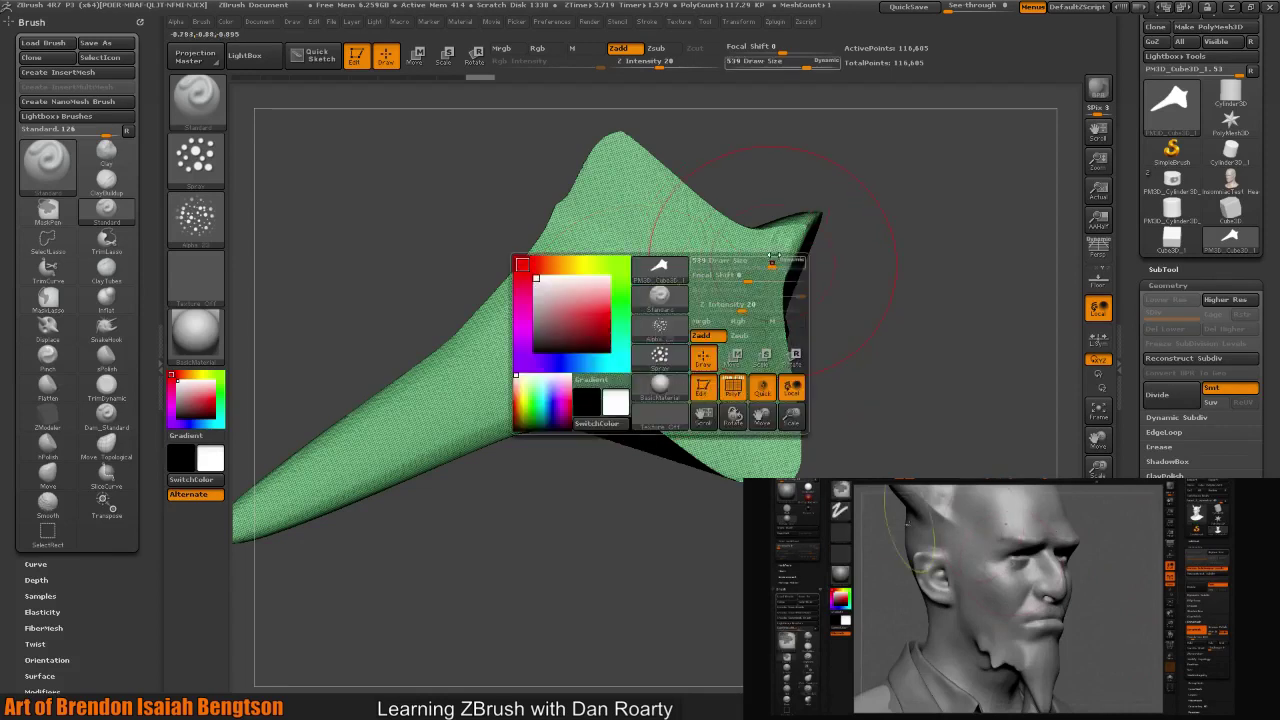
mouse_move(770, 263)
mouse_down()
mouse_move(683, 279)
mouse_move(741, 361)
mouse_move(594, 285)
mouse_move(524, 375)
mouse_up()
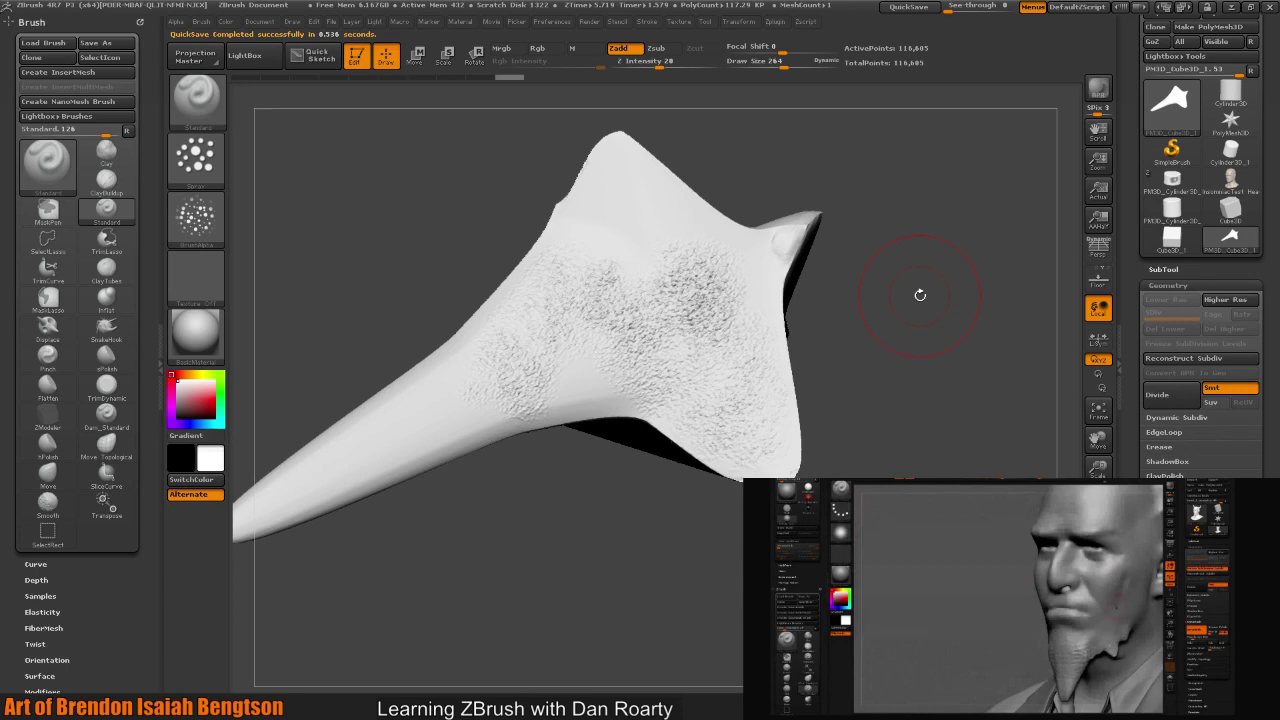
- Switch the brush to Alpha 40 at Draw Size 62 with the Dots stroke
click(197, 222)
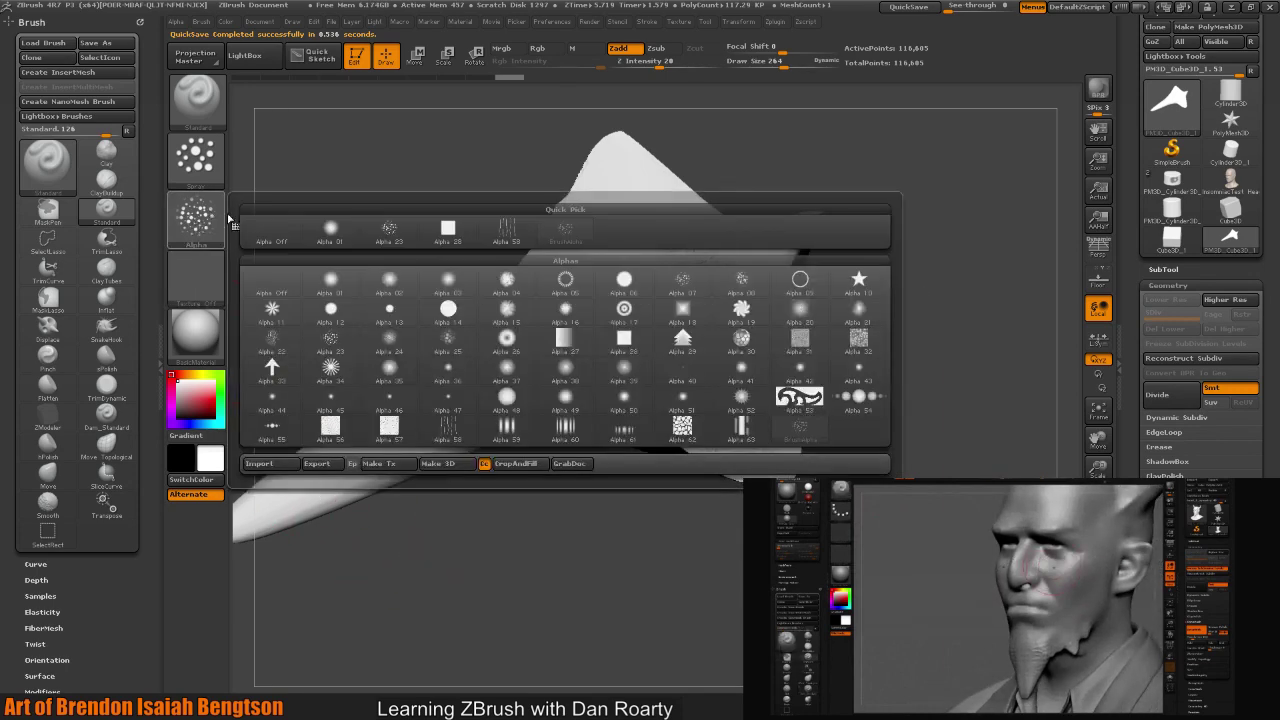
click(268, 235)
click(197, 222)
mouse_move(336, 233)
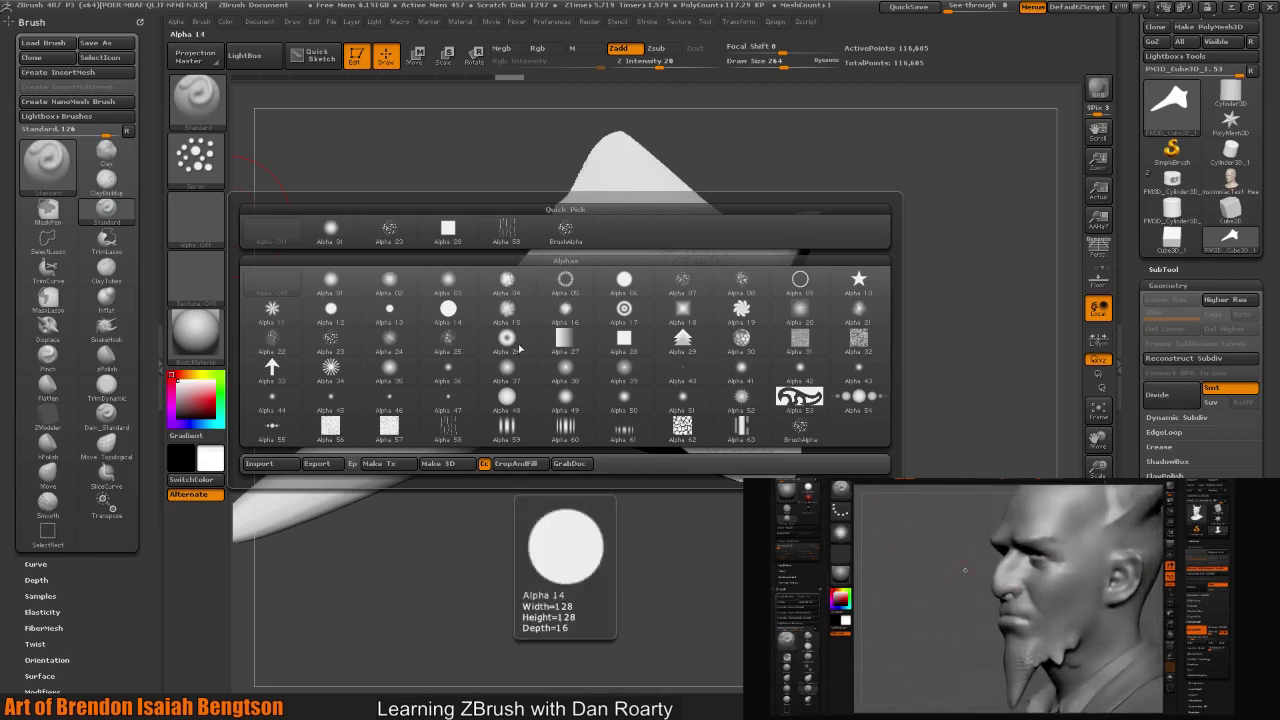
click(685, 375)
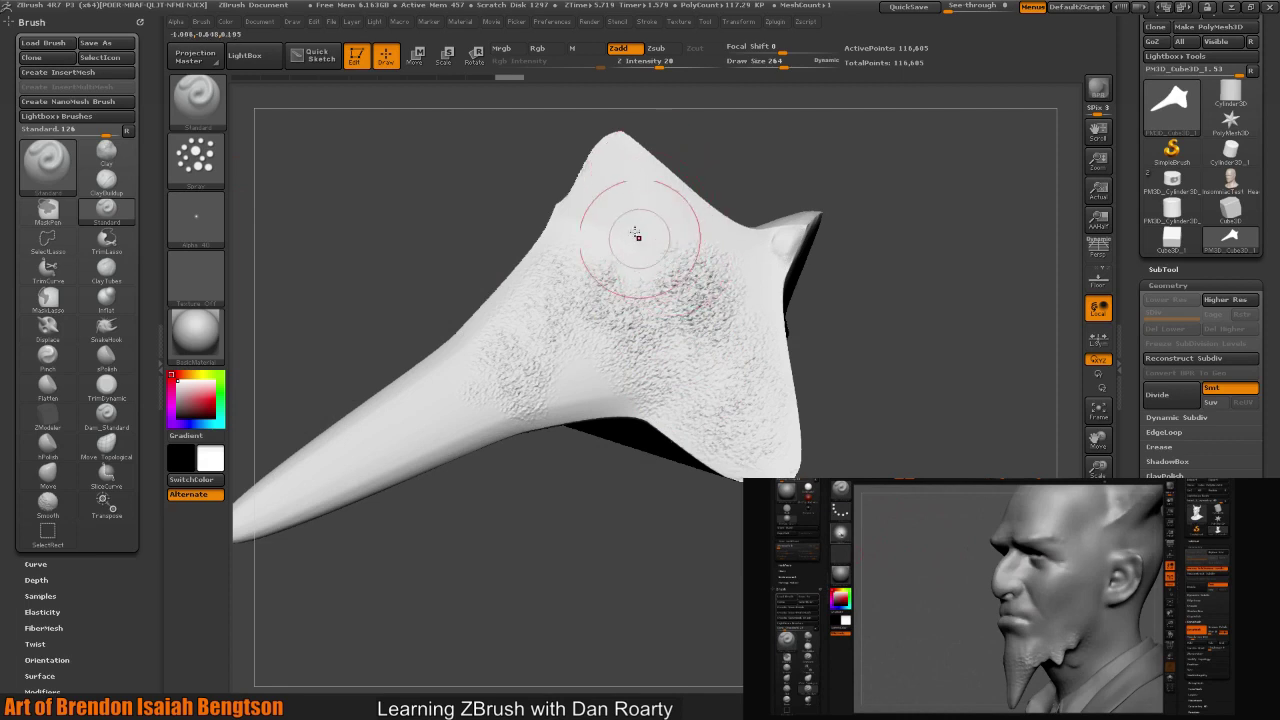
key(space)
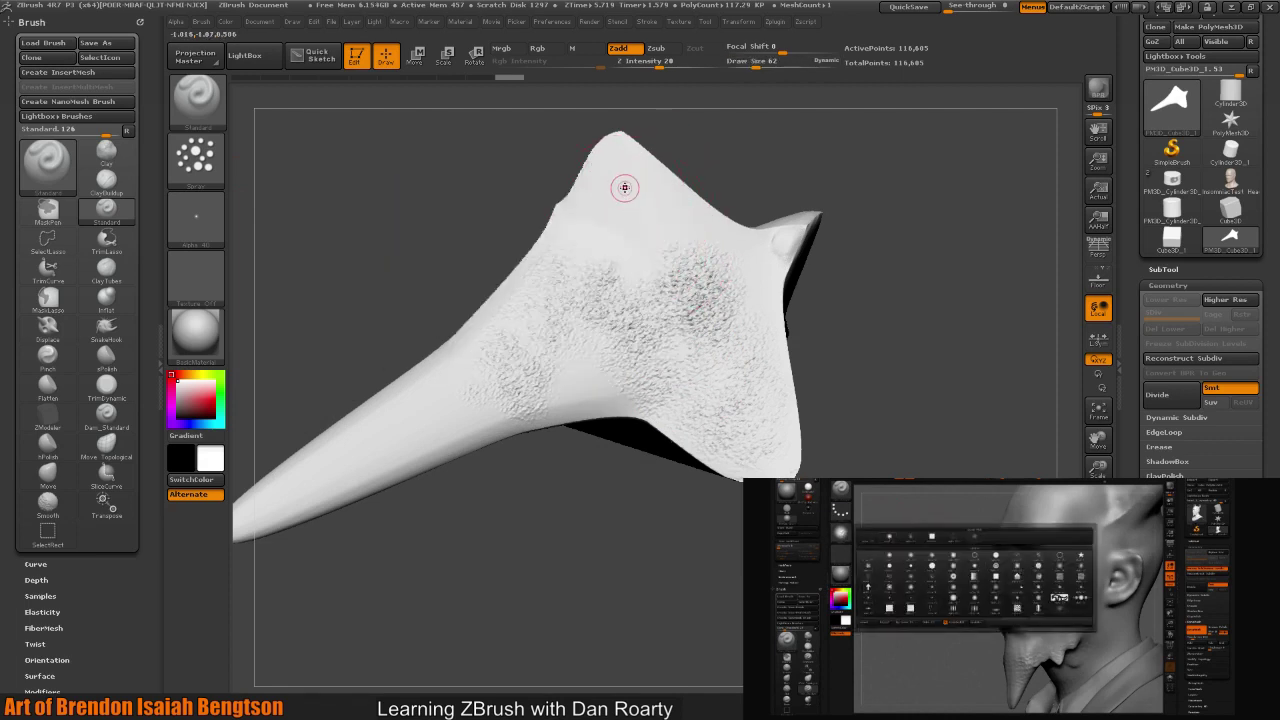
click(196, 158)
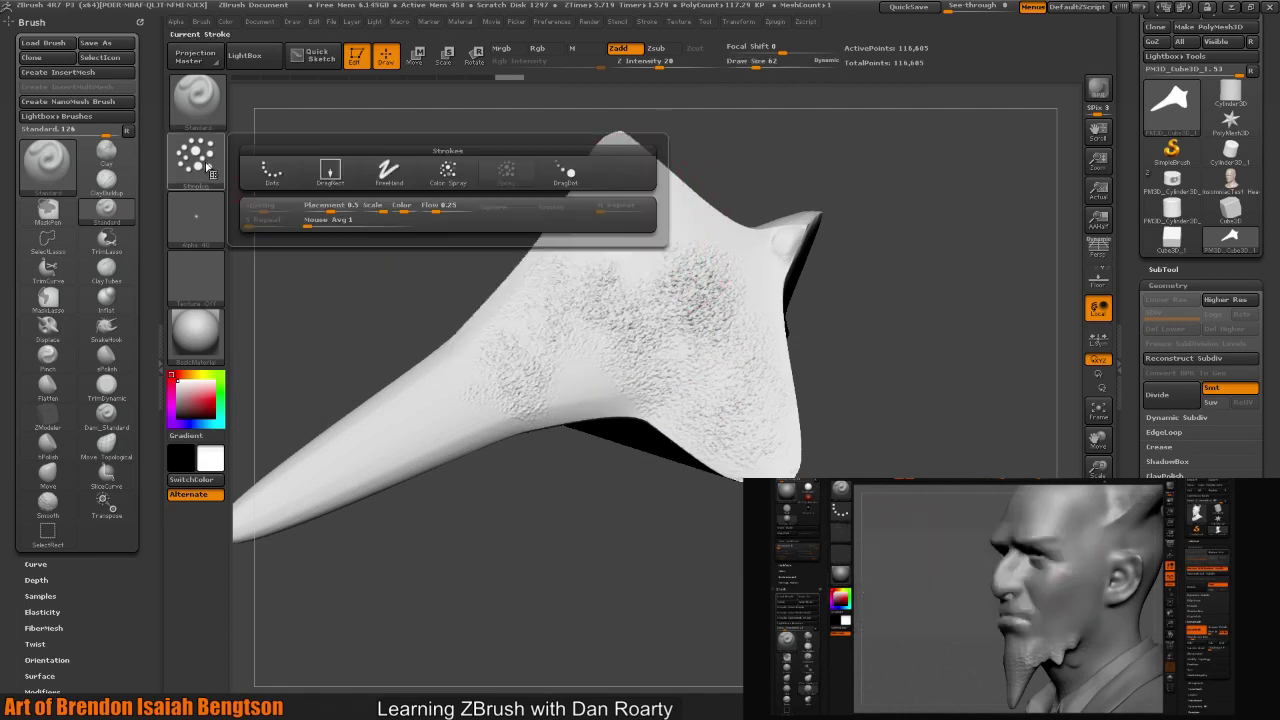
click(268, 172)
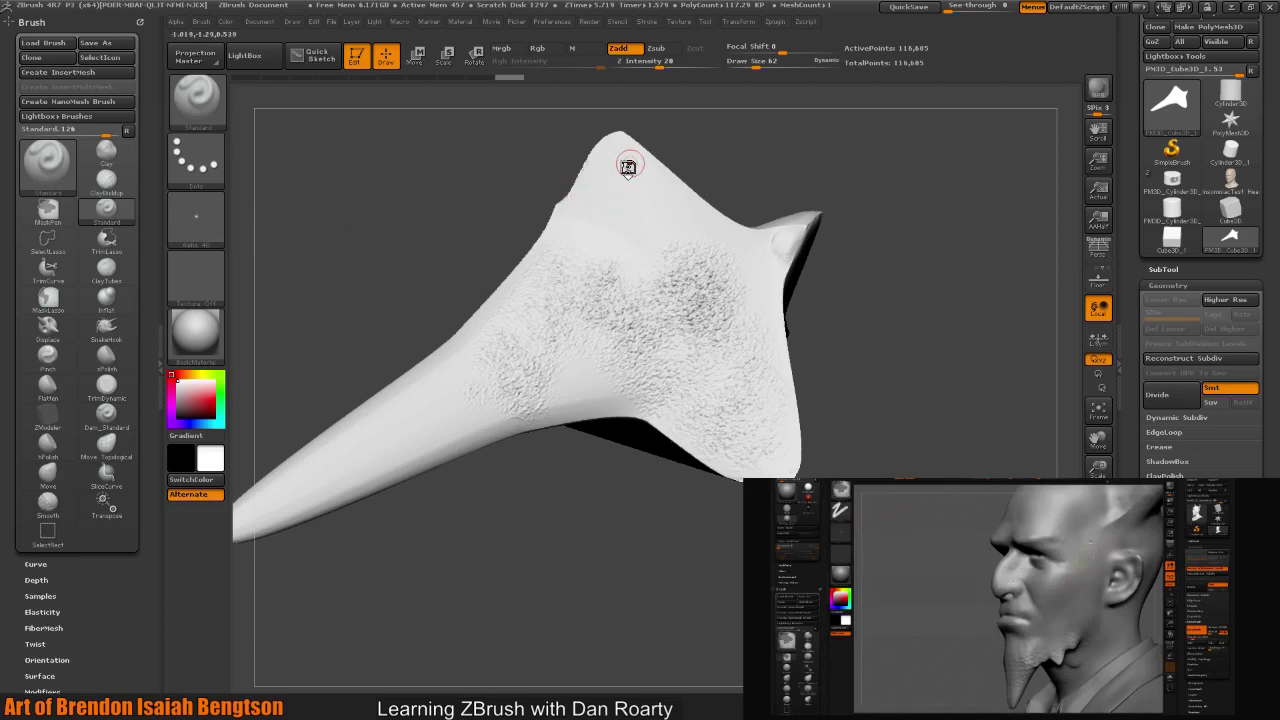
- Rotate the horn tip upward, choose the Freehand stroke and lower Draw Size from 62 to 53
drag(580, 289, 623, 198)
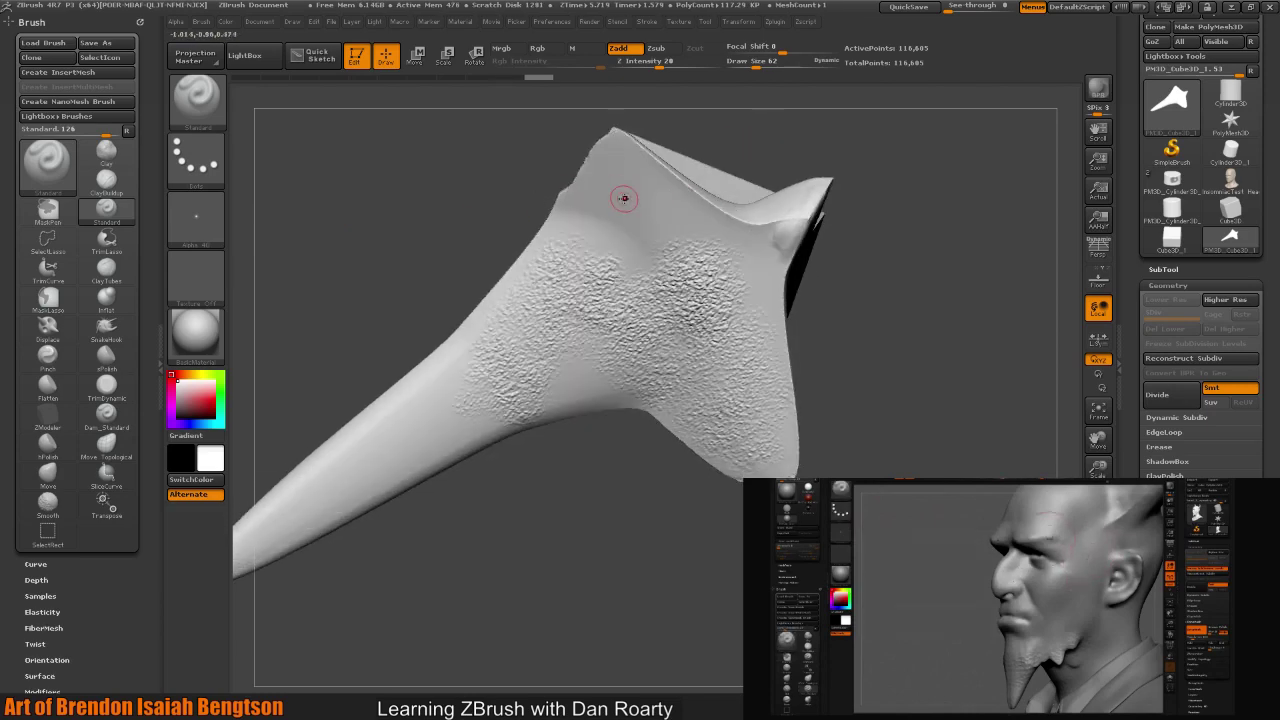
click(196, 160)
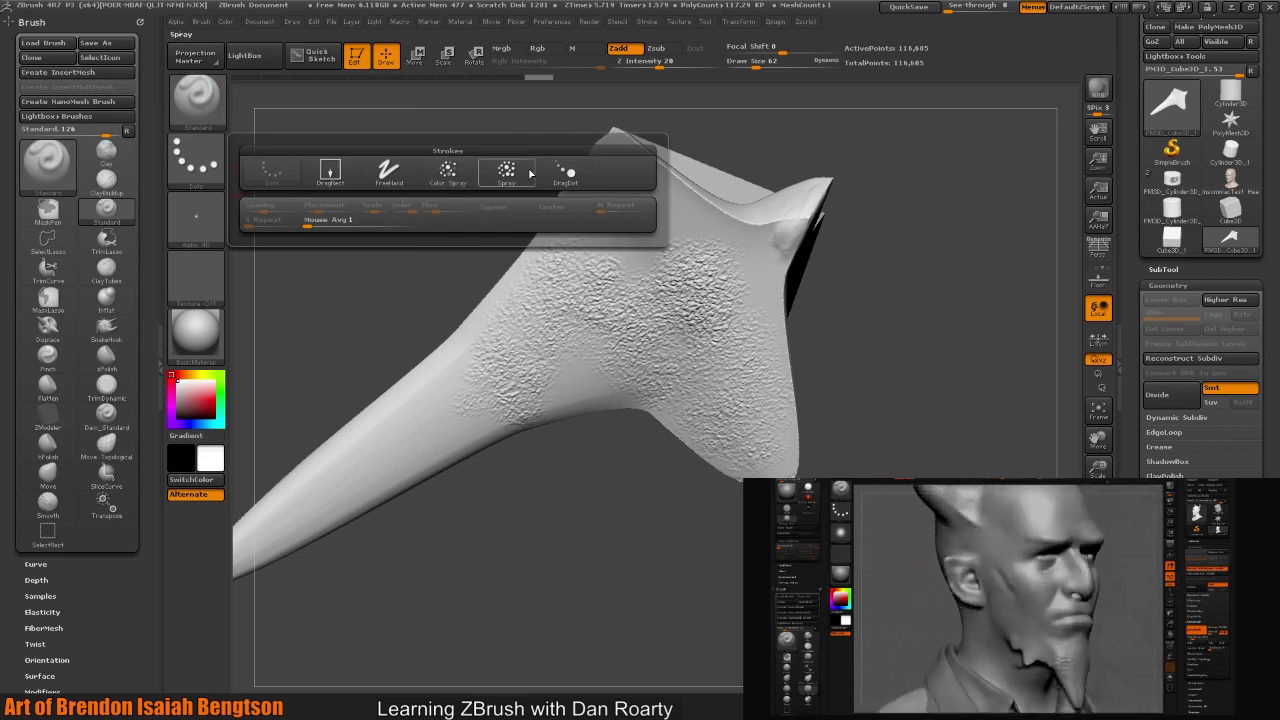
click(388, 172)
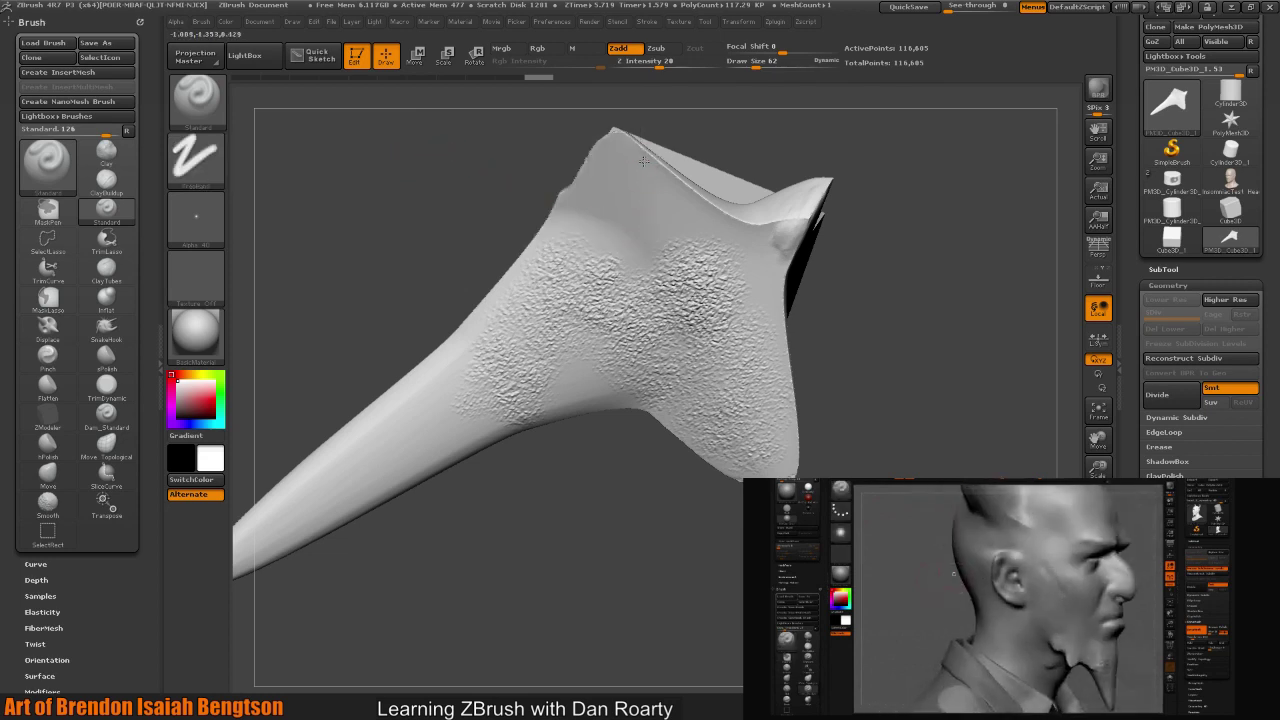
key(space)
drag(645, 199, 628, 199)
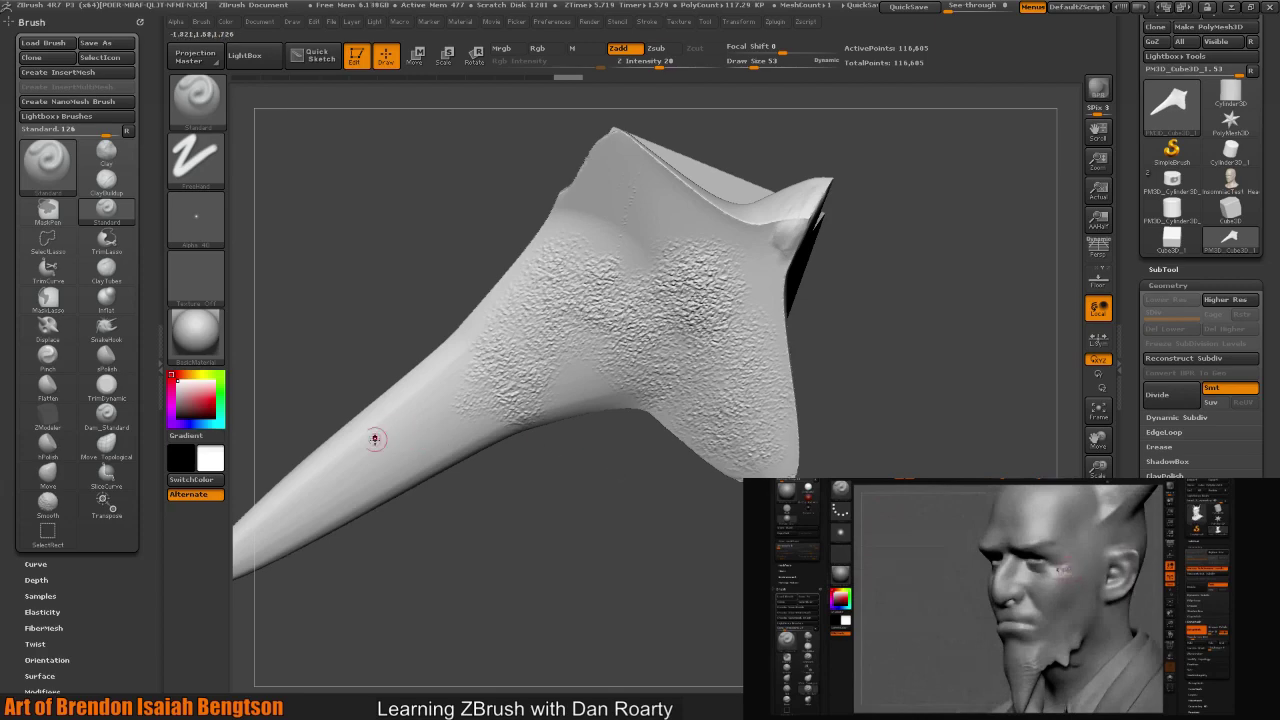
scroll(80, 408, down, 5)
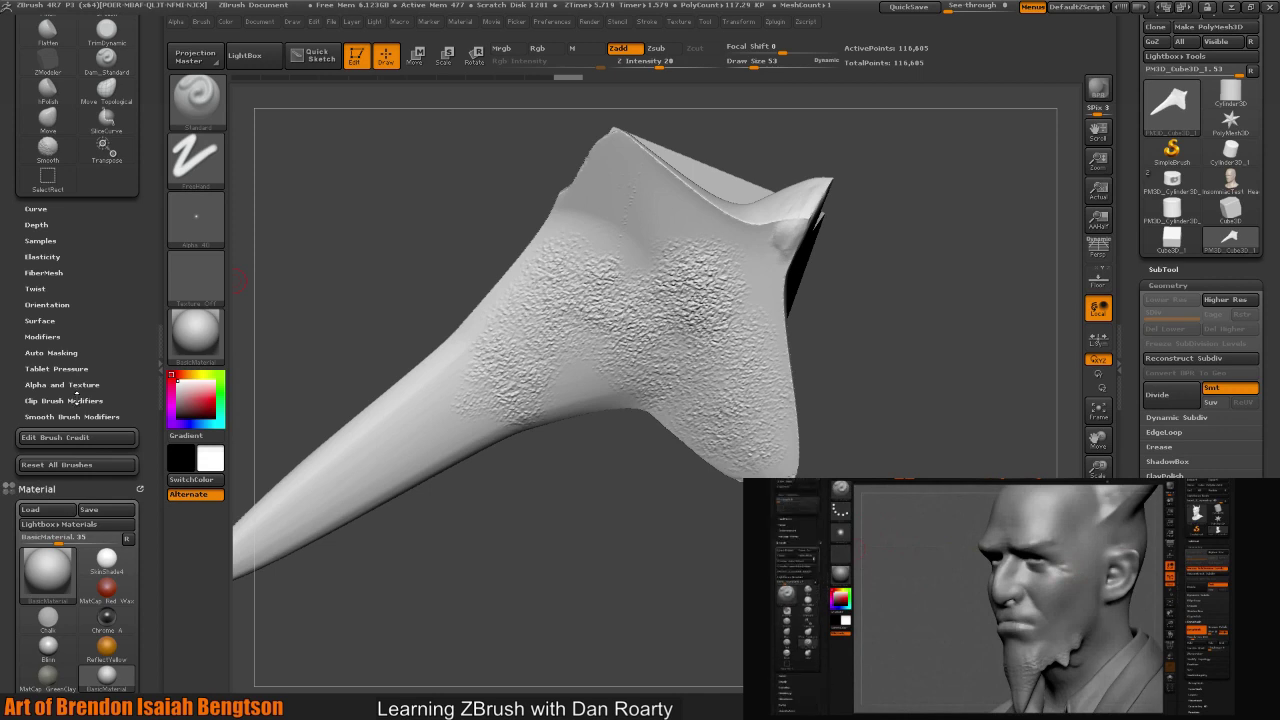
- Reset all brushes to their defaults and sculpt two strokes along the horn's lower arm
click(89, 467)
scroll(93, 471, down, 4)
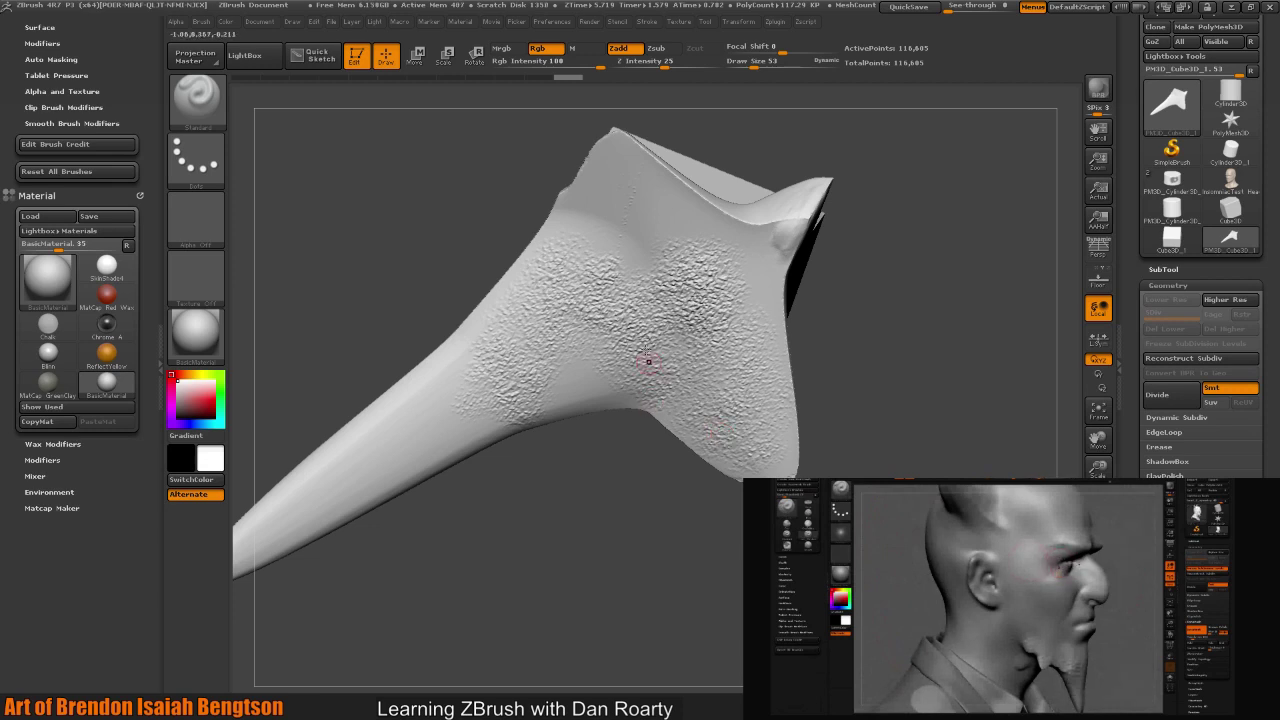
drag(395, 435, 349, 493)
mouse_move(480, 337)
mouse_down()
mouse_move(369, 486)
mouse_move(430, 381)
mouse_up()
- Switch to the Dam_Standard brush and carve a sharp crease along the arm
key(b)
key(d)
key(s)
mouse_move(436, 513)
mouse_down()
mouse_move(608, 550)
mouse_move(675, 600)
mouse_move(692, 641)
mouse_move(674, 497)
mouse_up()
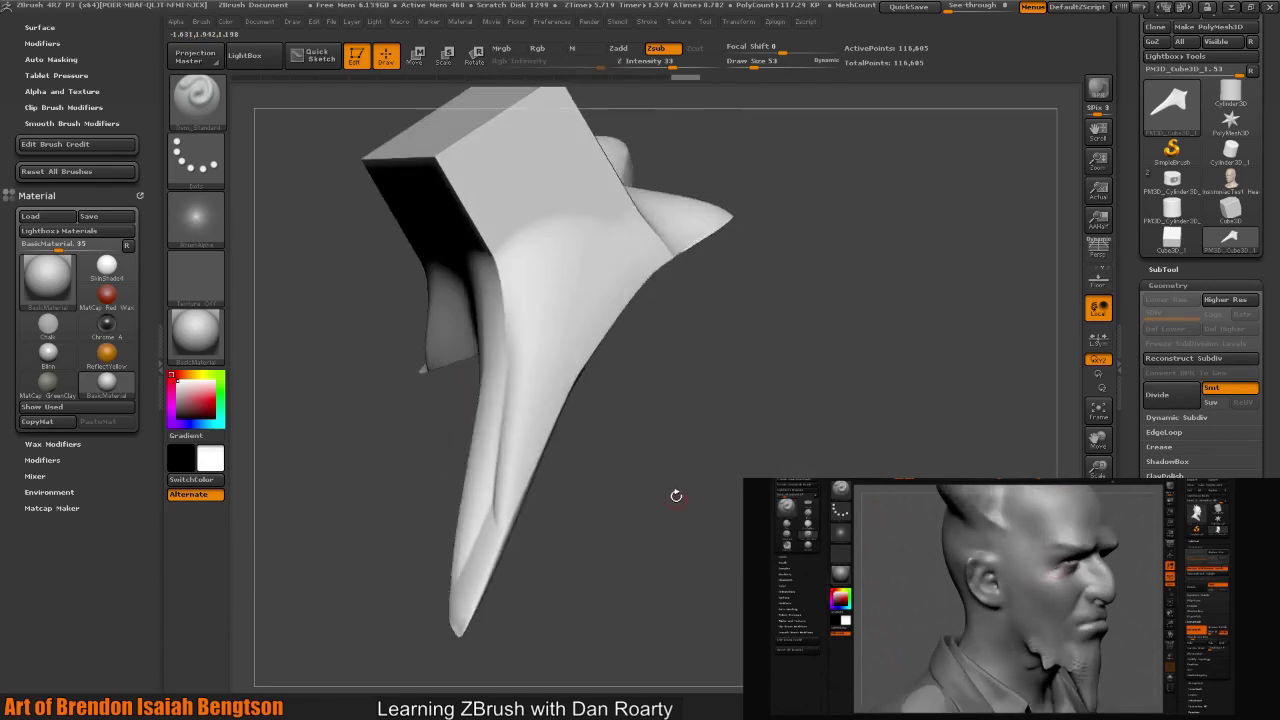
drag(583, 289, 509, 497)
mouse_move(673, 439)
mouse_down()
mouse_move(701, 427)
mouse_move(671, 423)
mouse_move(715, 492)
mouse_up()
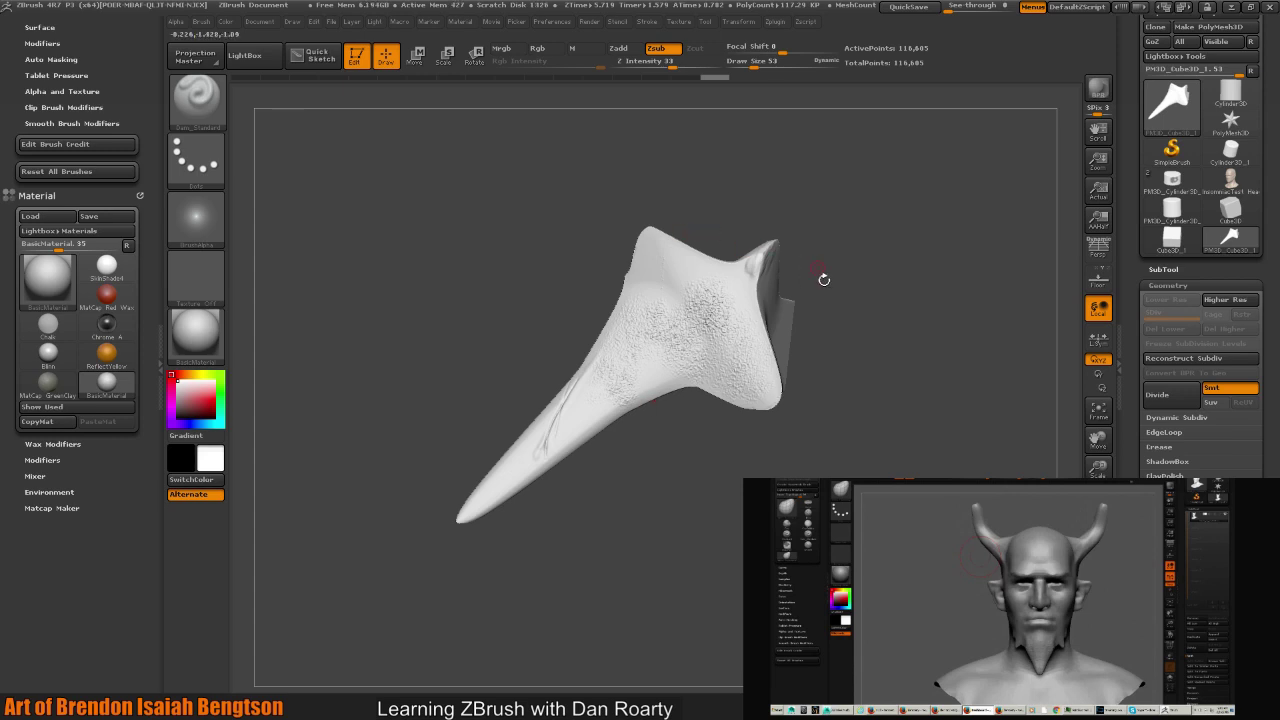
- Zoom in on the horn's long arm and set the brush Draw Size to 257
mouse_move(851, 306)
mouse_down()
mouse_move(864, 351)
mouse_move(903, 266)
mouse_move(880, 310)
mouse_move(892, 356)
mouse_move(903, 316)
mouse_move(934, 382)
mouse_move(930, 372)
mouse_up()
right_drag(536, 414, 534, 420)
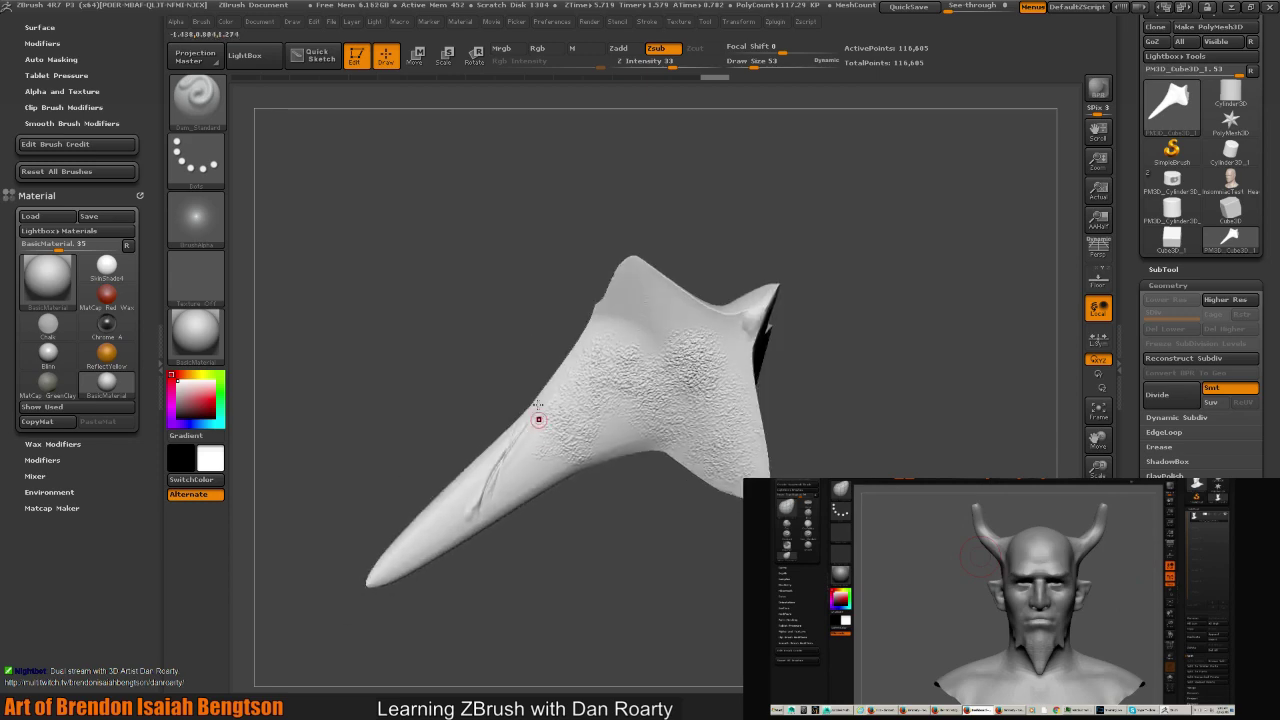
key(space)
click(570, 380)
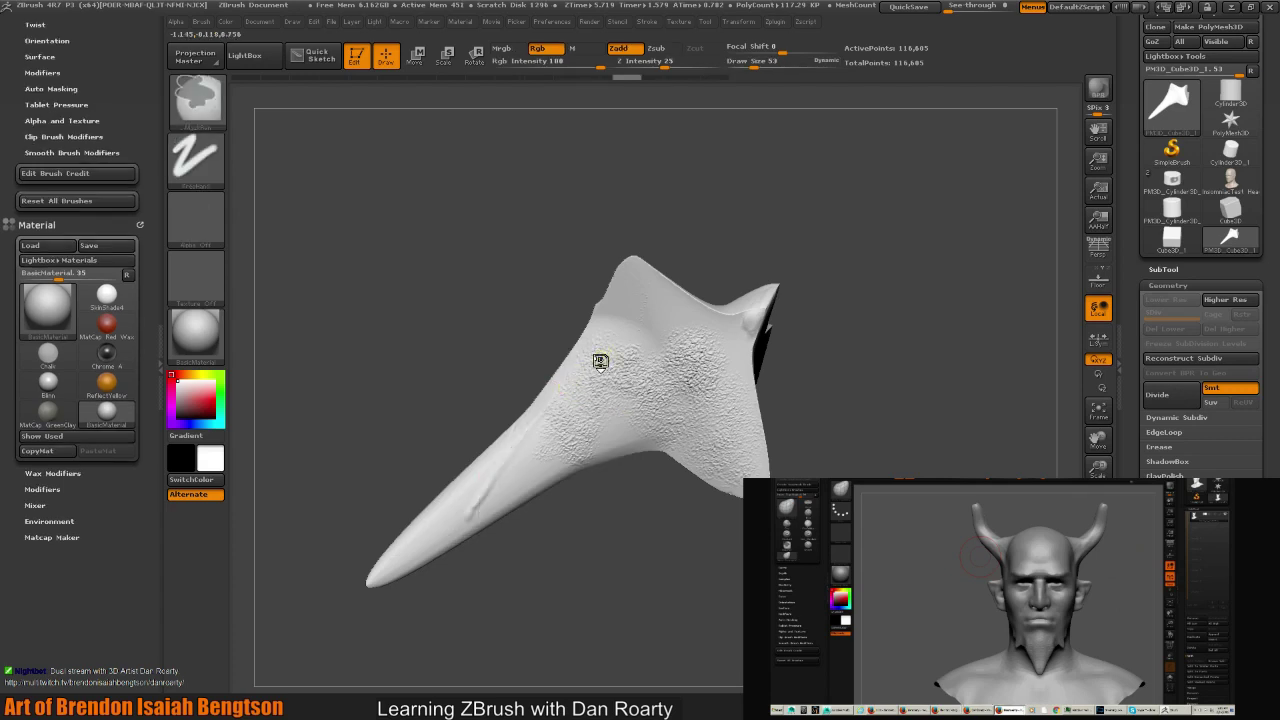
key(space)
drag(537, 343, 560, 343)
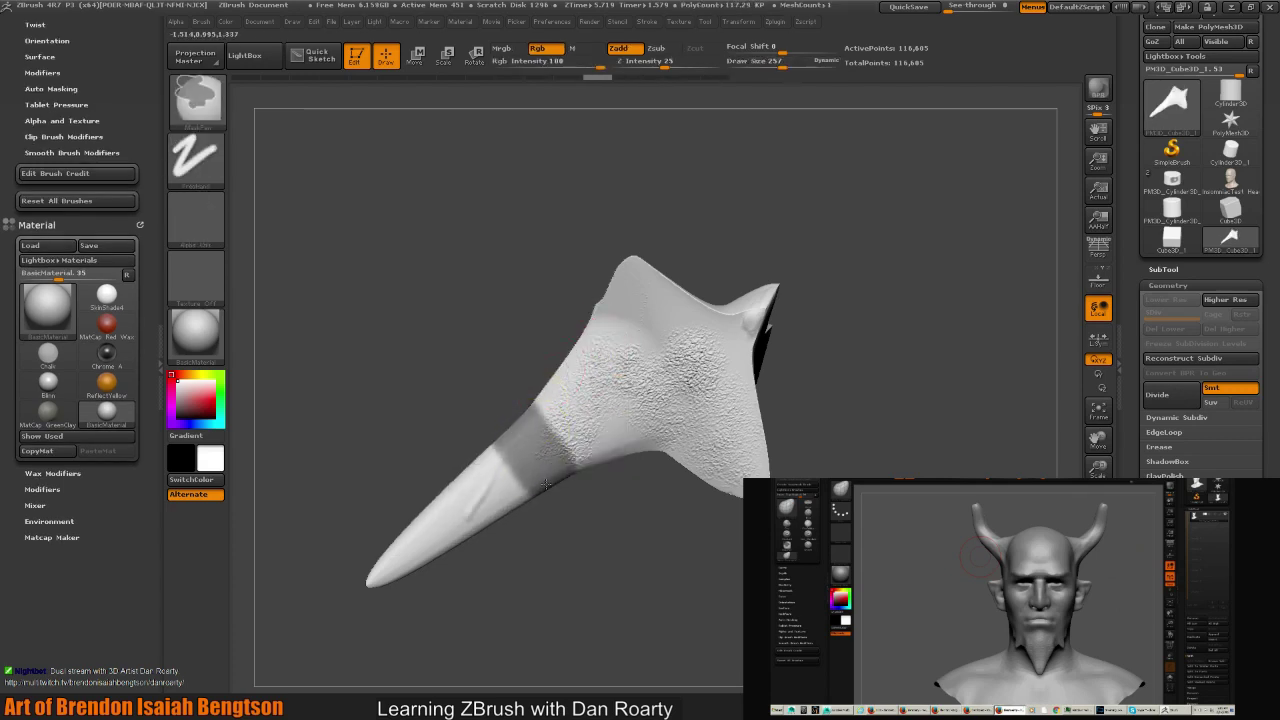
key(ctrl+z)
- Ctrl-paint a wide mask band across the middle of the arm, orbiting to check it
drag(515, 524, 500, 423)
key(ctrl)
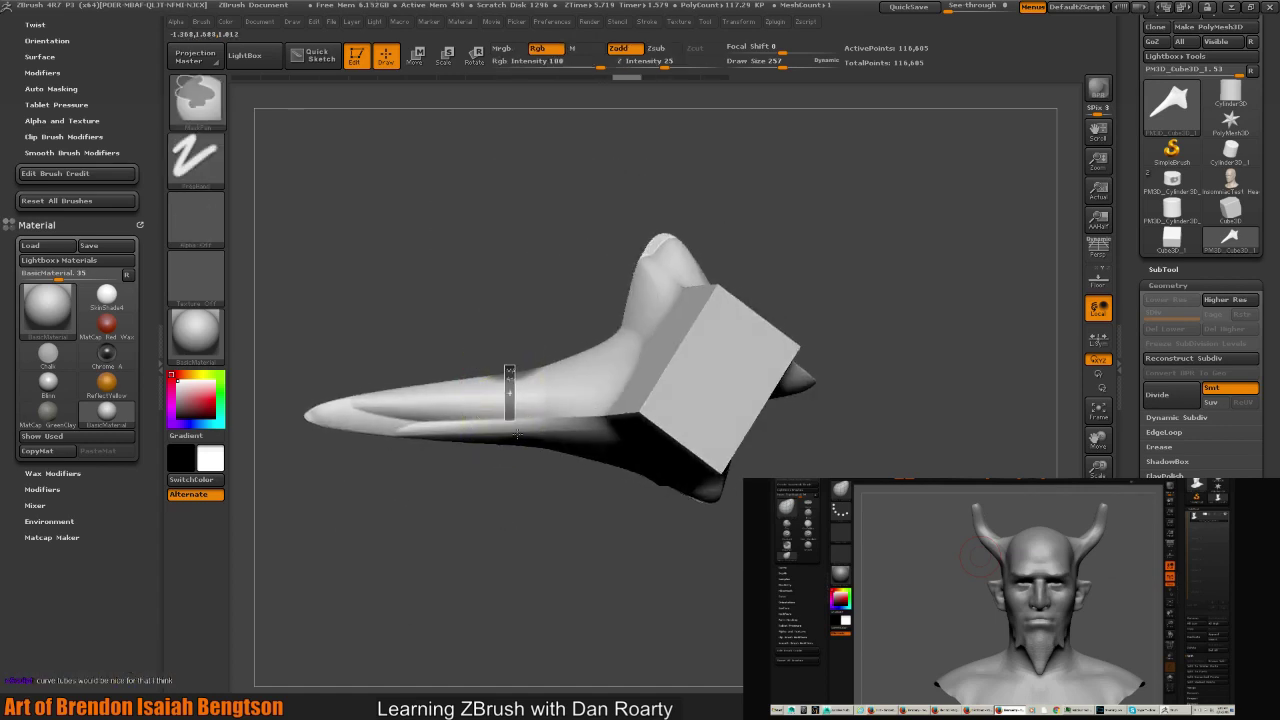
ctrl+click(512, 403)
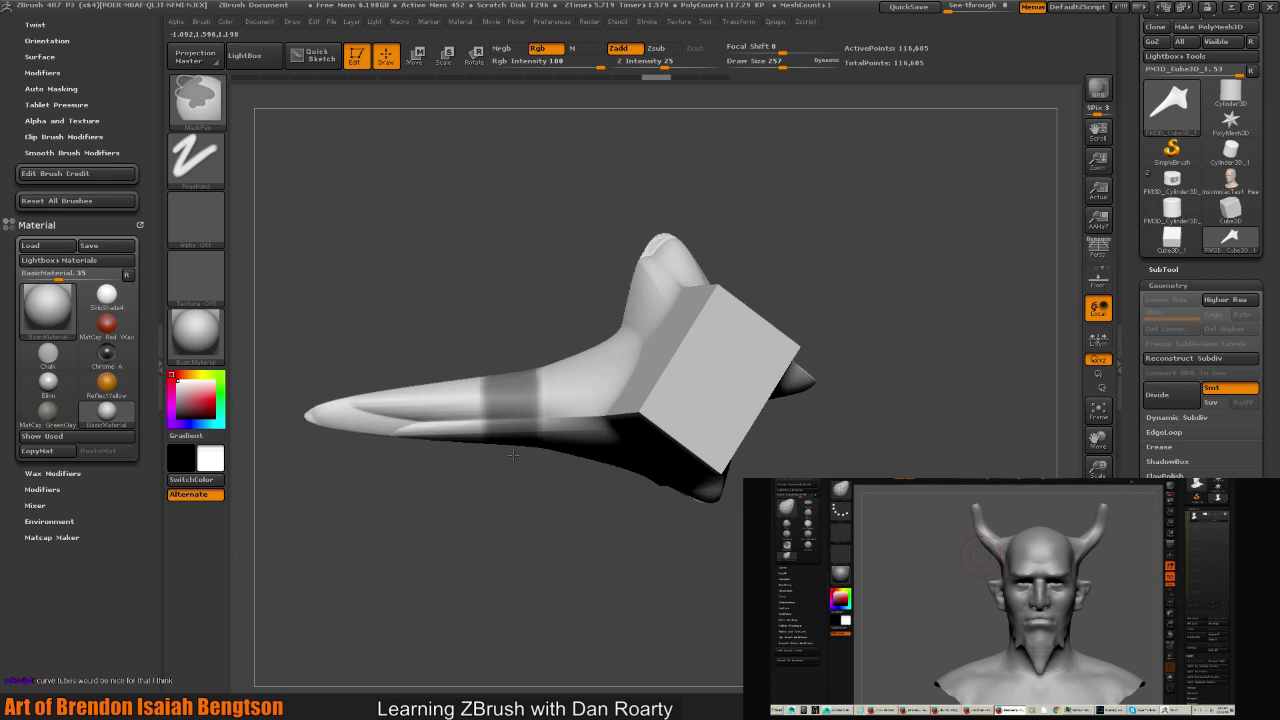
mouse_move(543, 551)
mouse_down()
mouse_move(508, 288)
mouse_move(491, 283)
mouse_move(495, 418)
mouse_move(400, 371)
mouse_up()
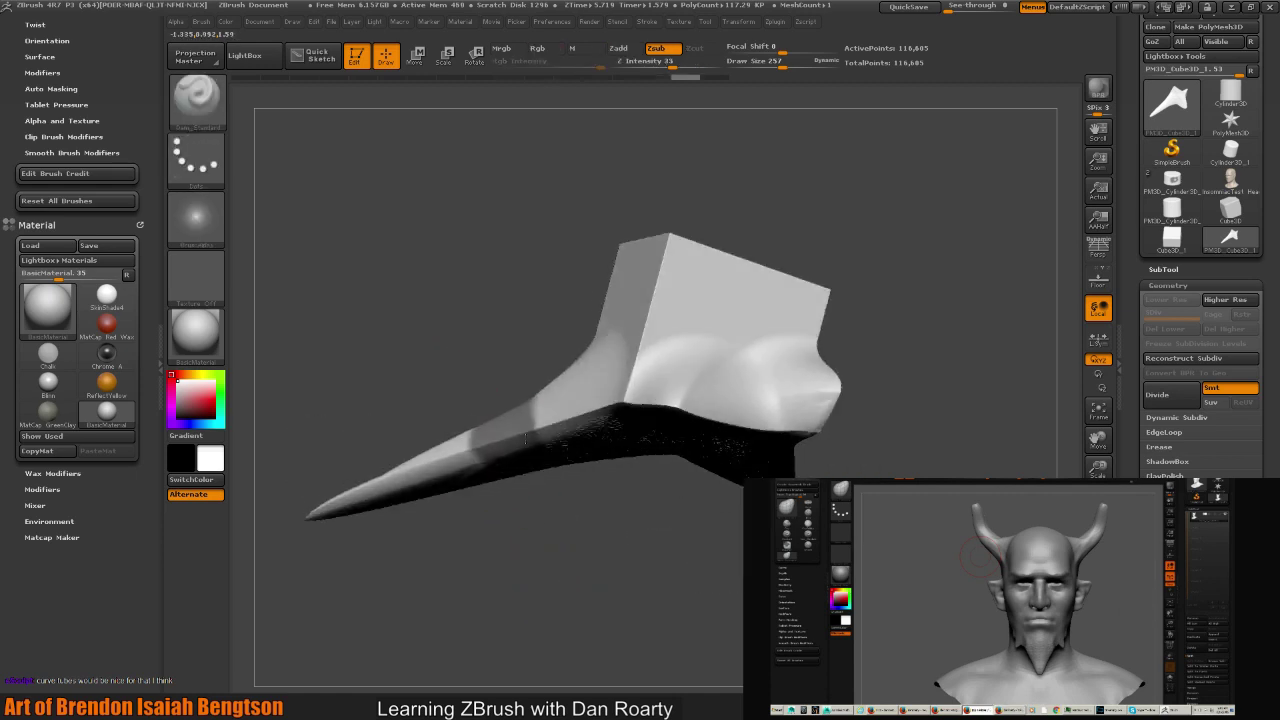
drag(560, 540, 543, 517)
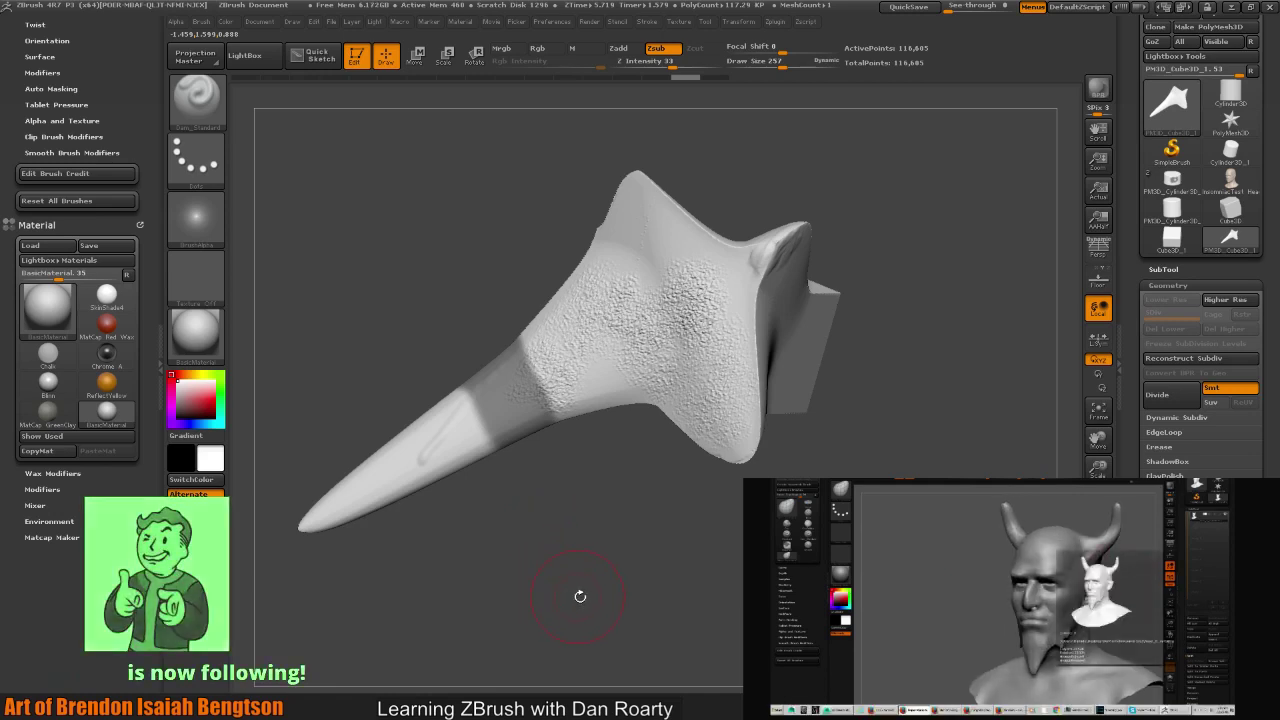
drag(580, 594, 566, 583)
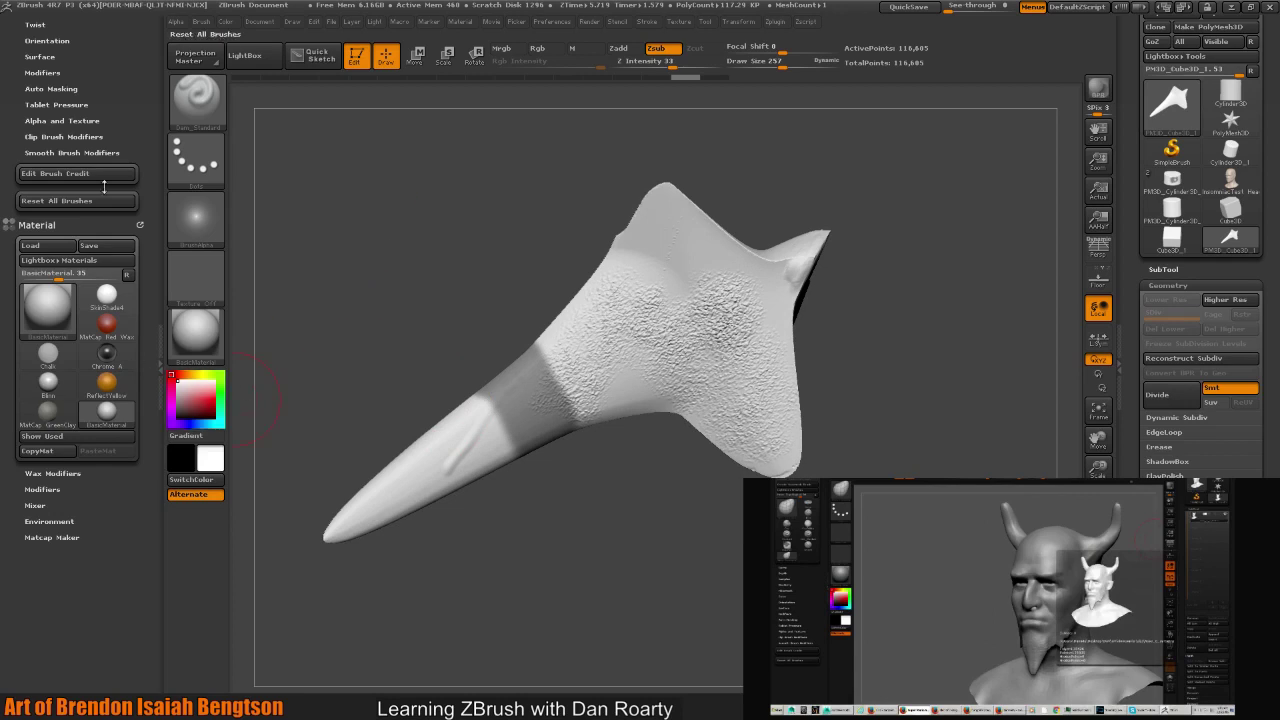
scroll(104, 97, up, 5)
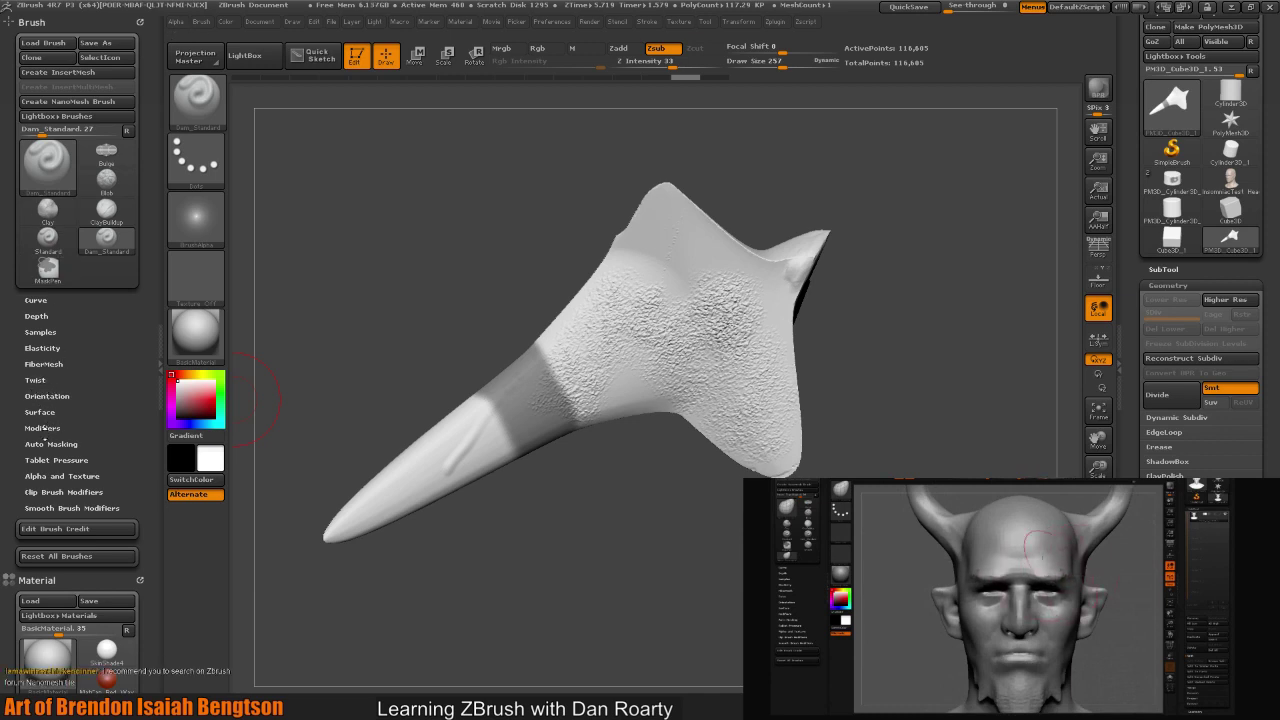
- Enable FiberMesh and backface auto-masking, then switch to the ClayBuildup brush
click(45, 444)
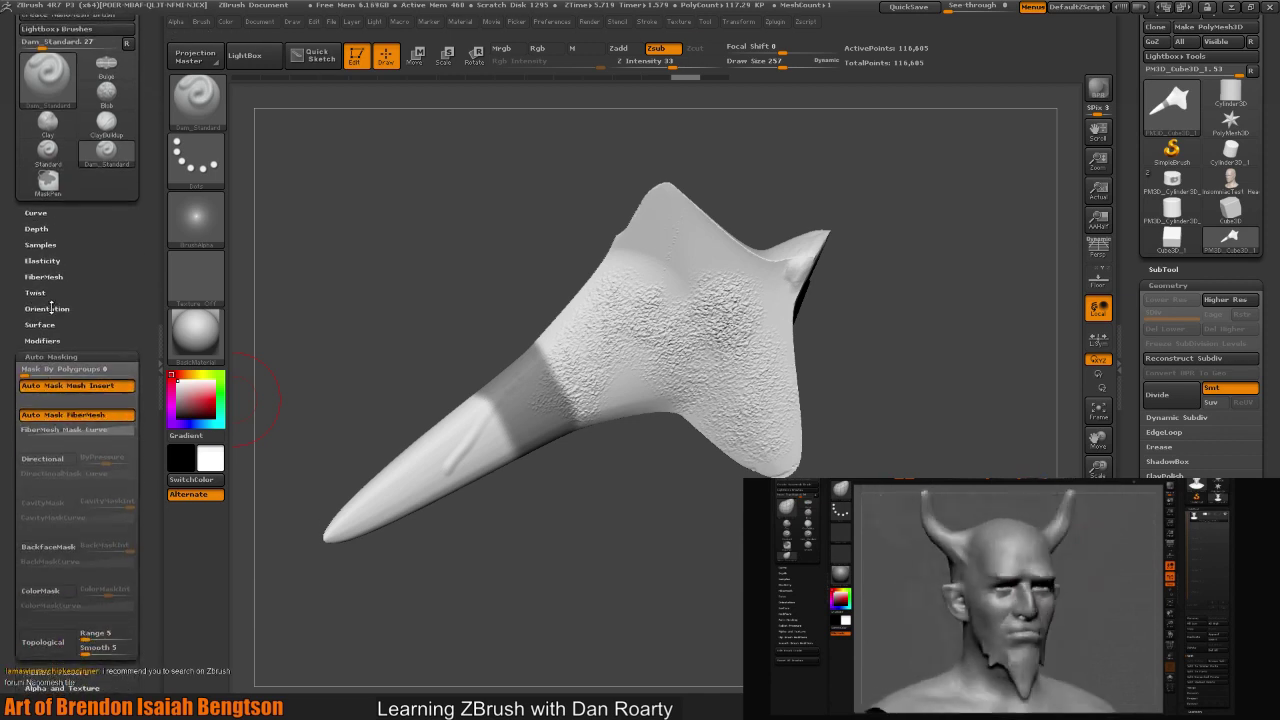
click(52, 334)
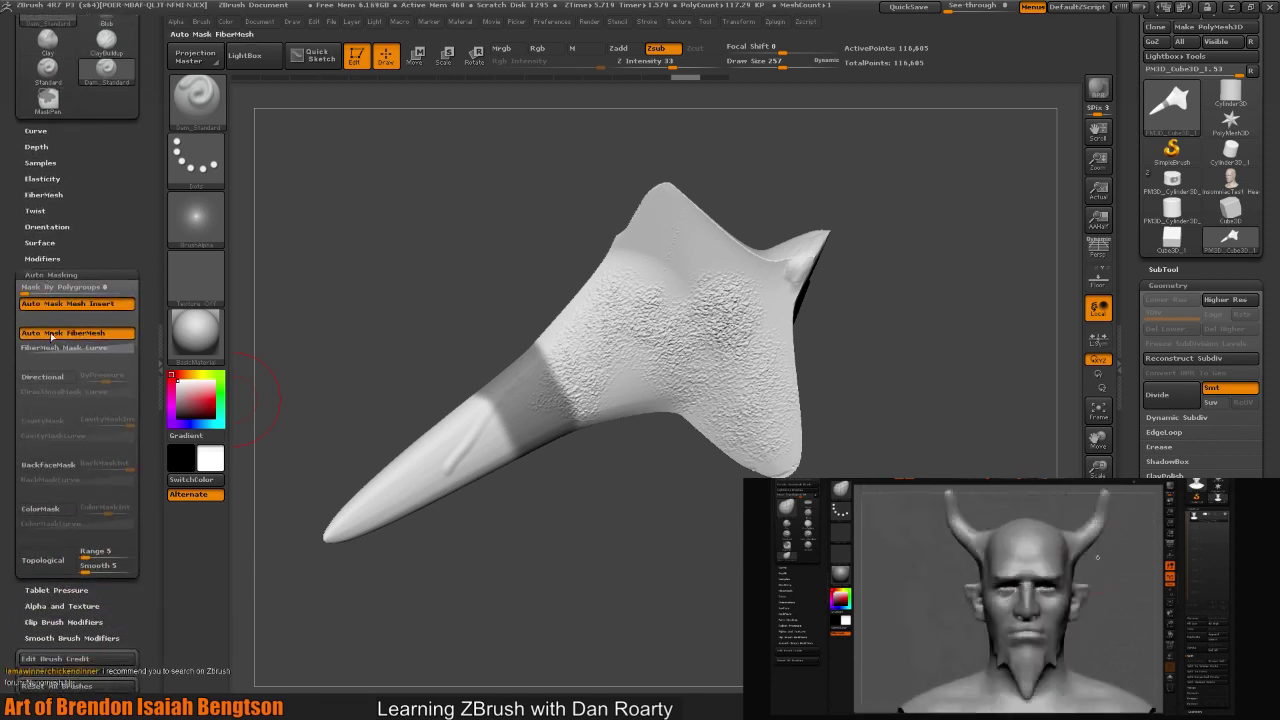
click(48, 465)
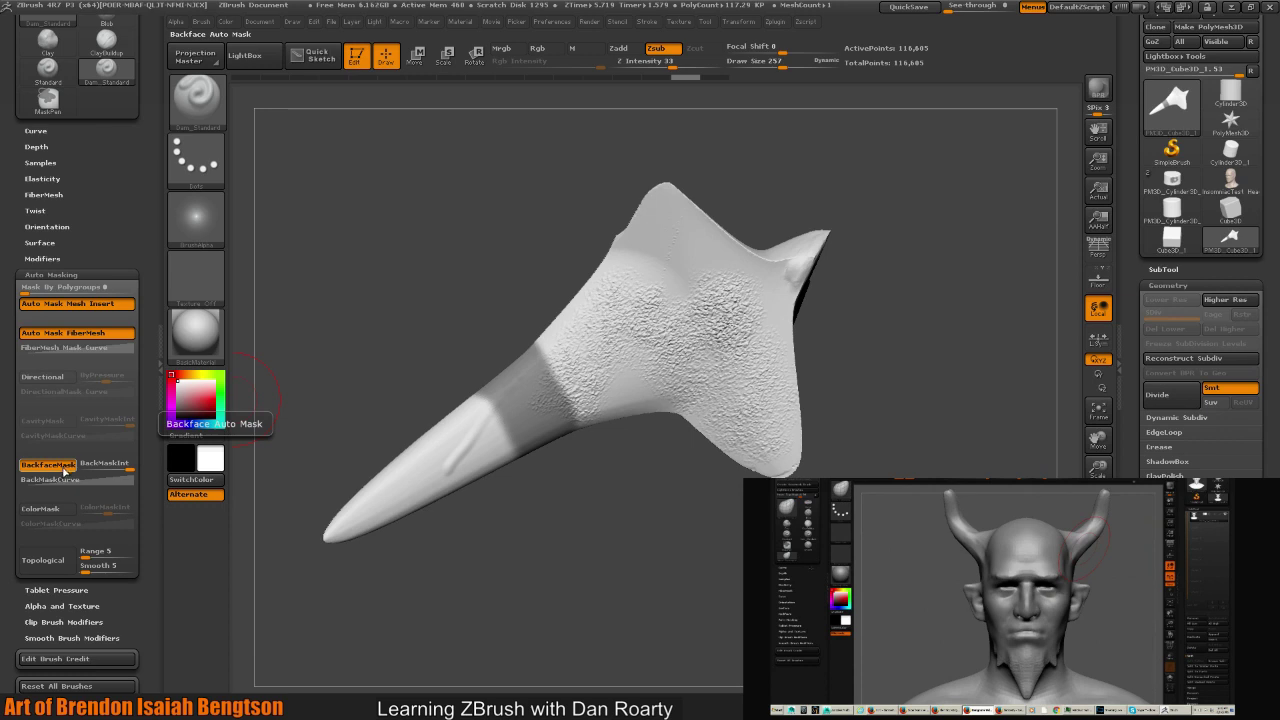
key(b)
key(c)
key(b)
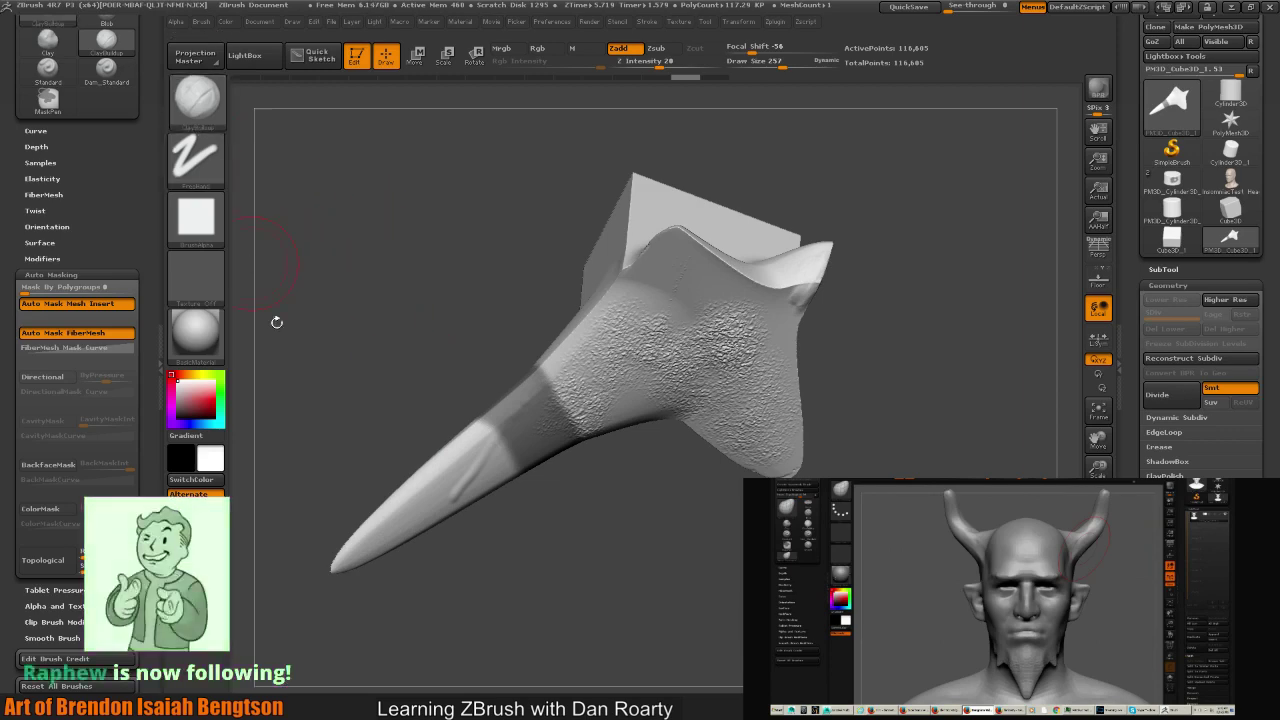
- Undo the boxy block and enable Brush > Auto Masking > BackfaceMask
drag(351, 449, 372, 468)
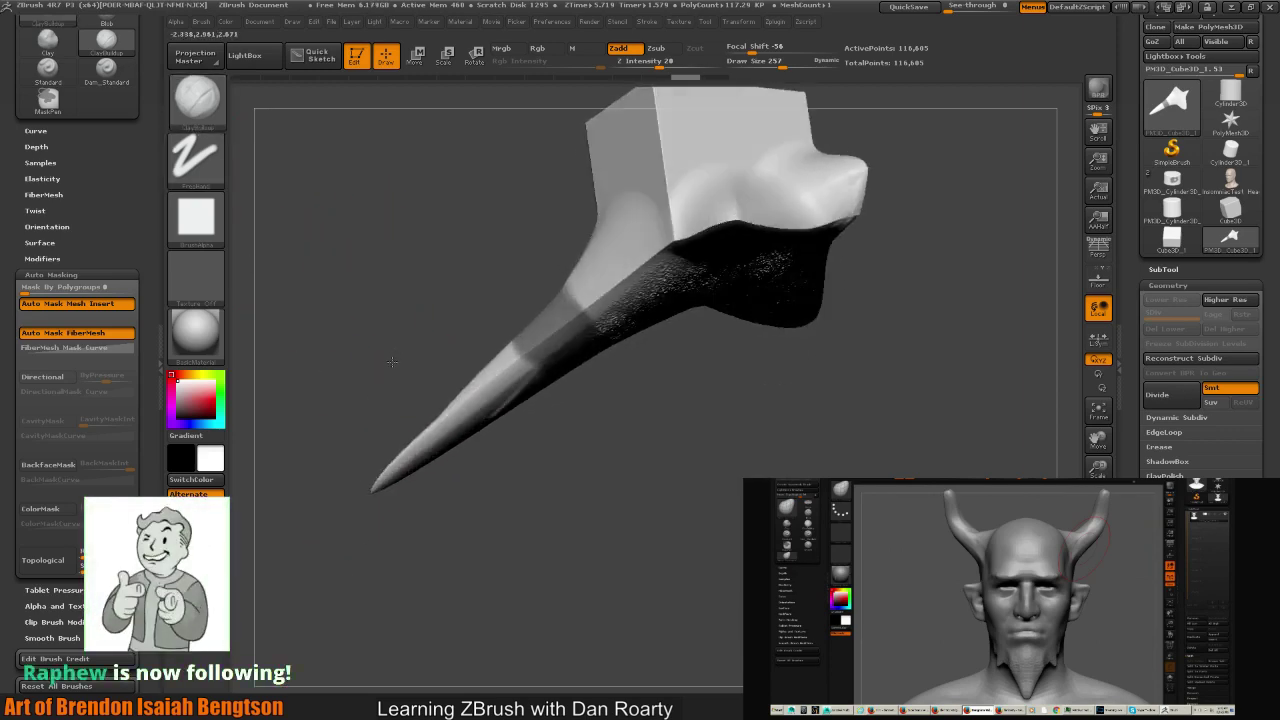
key(ctrl+z)
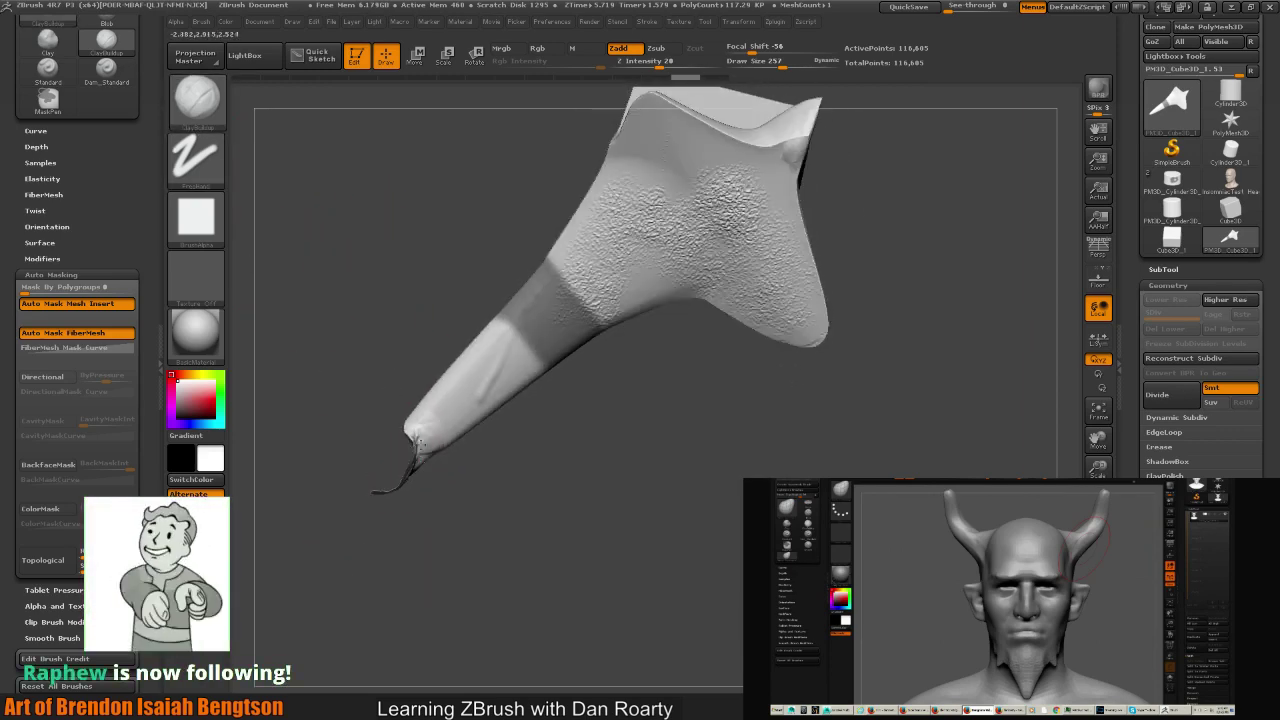
drag(489, 517, 163, 516)
click(48, 465)
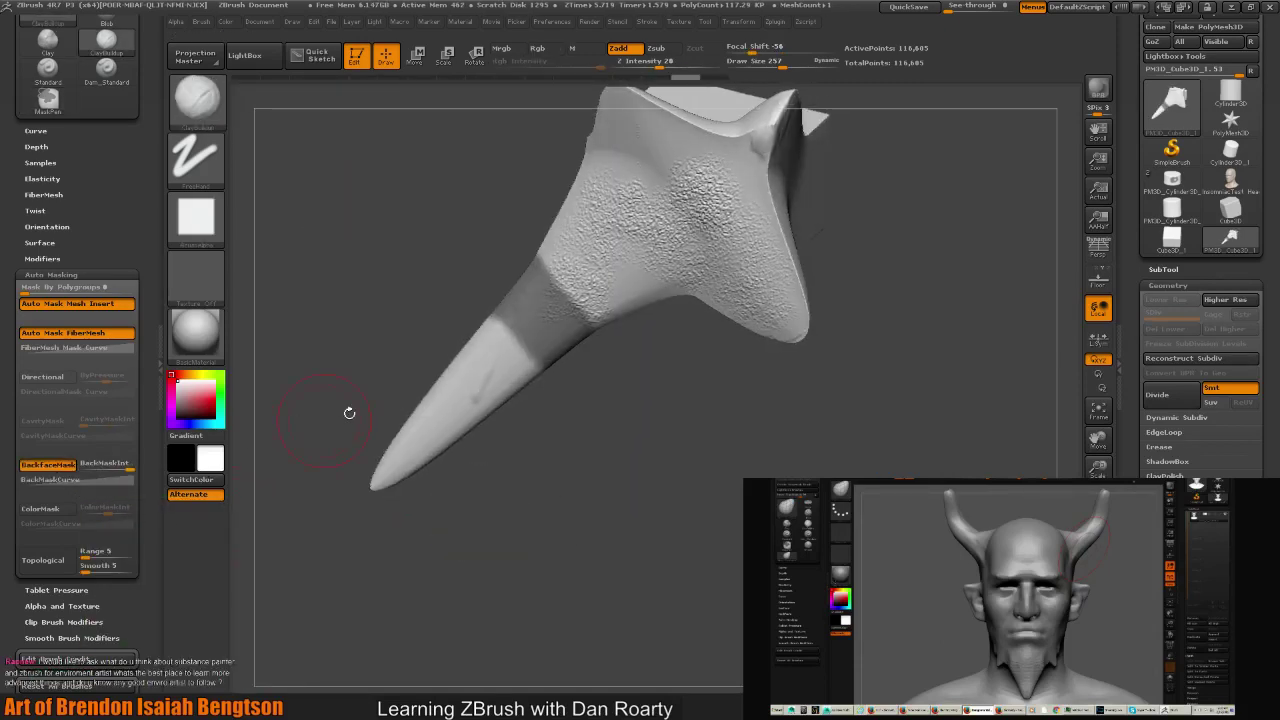
- Build up ClayBuildup strokes on the tip of the horn's long spike
drag(375, 470, 470, 395)
mouse_move(480, 500)
mouse_down()
mouse_move(560, 566)
mouse_move(493, 538)
mouse_move(463, 432)
mouse_move(430, 400)
mouse_up()
mouse_move(405, 450)
mouse_down()
mouse_move(480, 392)
mouse_move(457, 466)
mouse_up()
scroll(62, 150, up, 3)
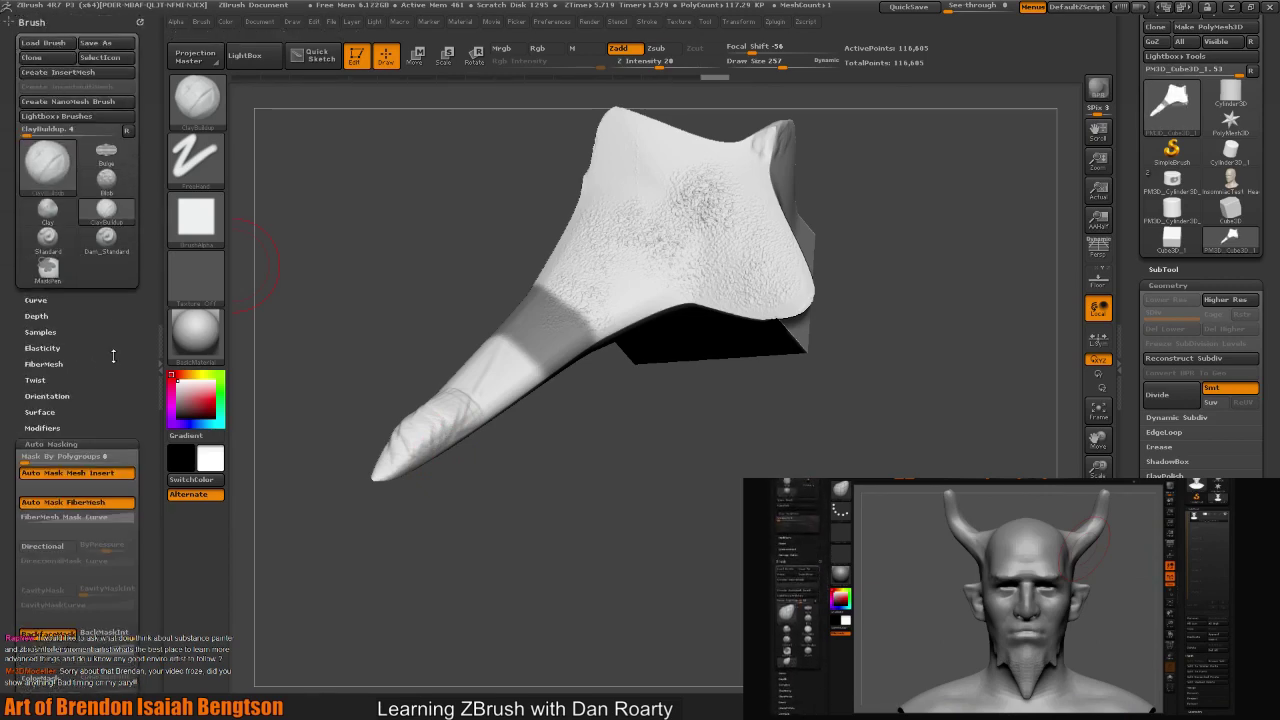
- Collapse and re-expand the Brush > Auto Masking options
scroll(75, 200, down, 5)
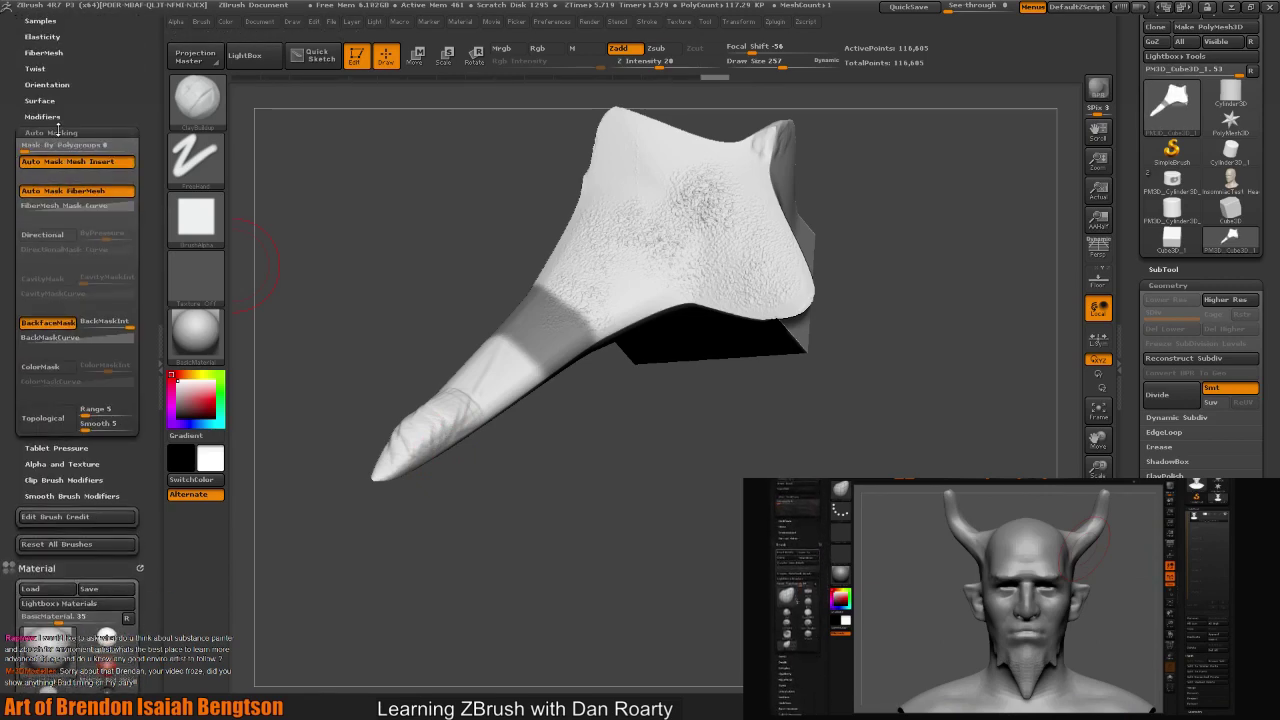
click(52, 132)
scroll(66, 250, up, 4)
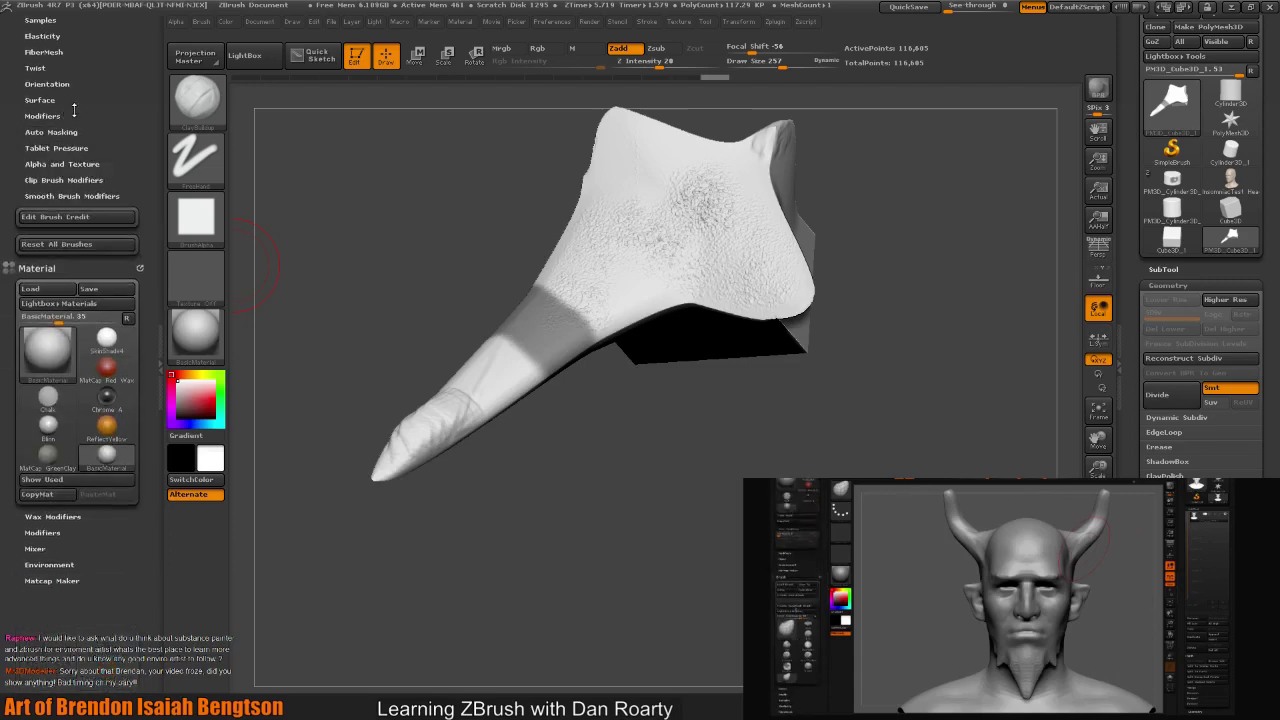
click(66, 316)
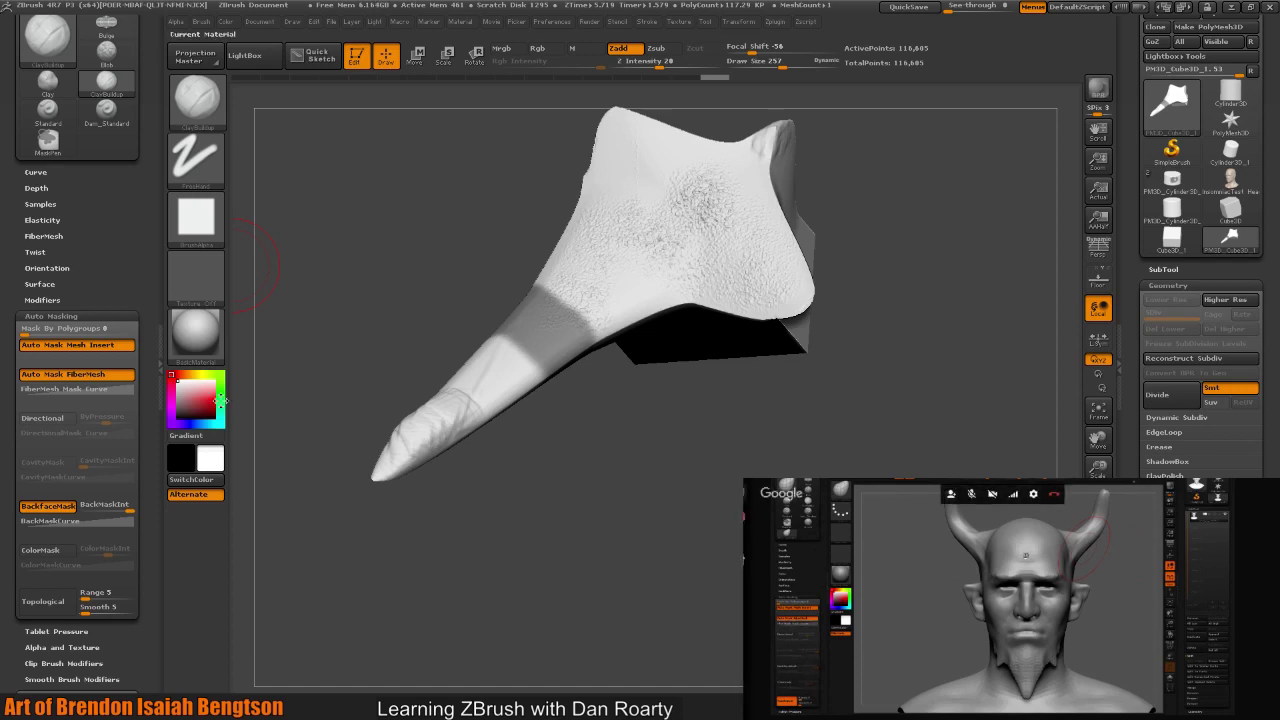
mouse_move(700, 457)
mouse_down()
mouse_move(730, 519)
mouse_move(603, 357)
mouse_up()
- Turn on Enable Customize under Preferences > Config
click(551, 21)
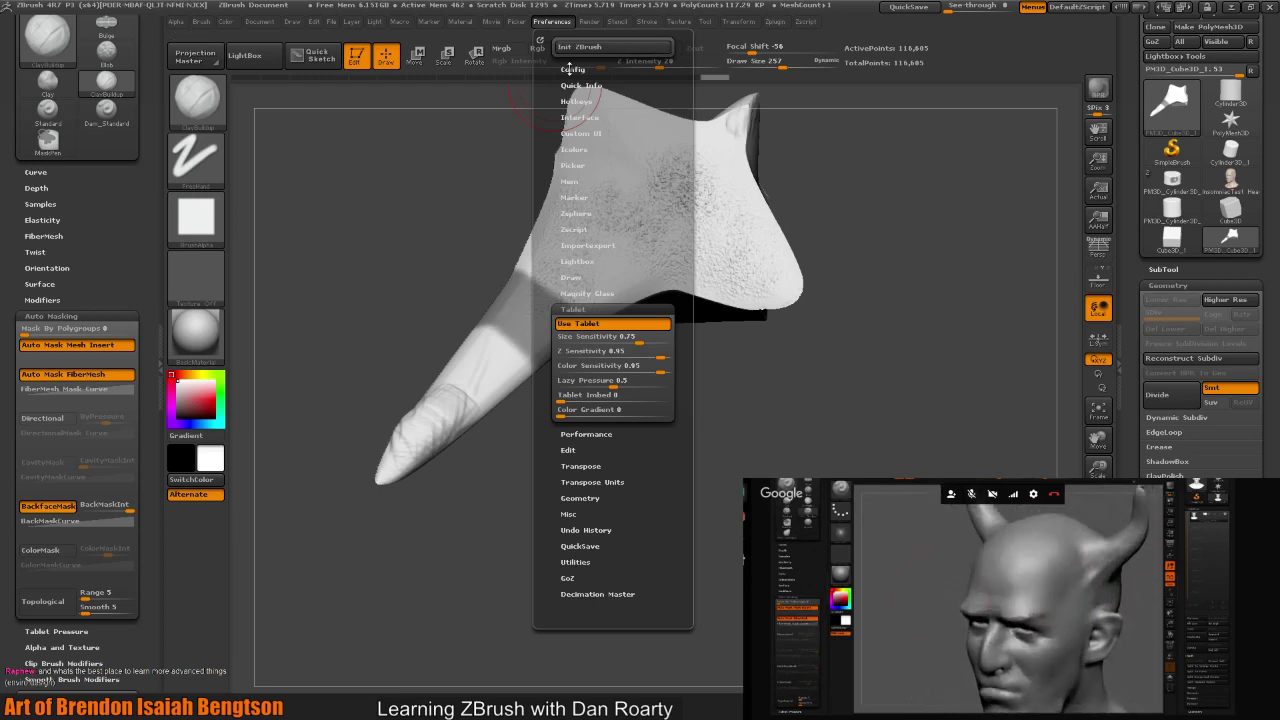
click(569, 69)
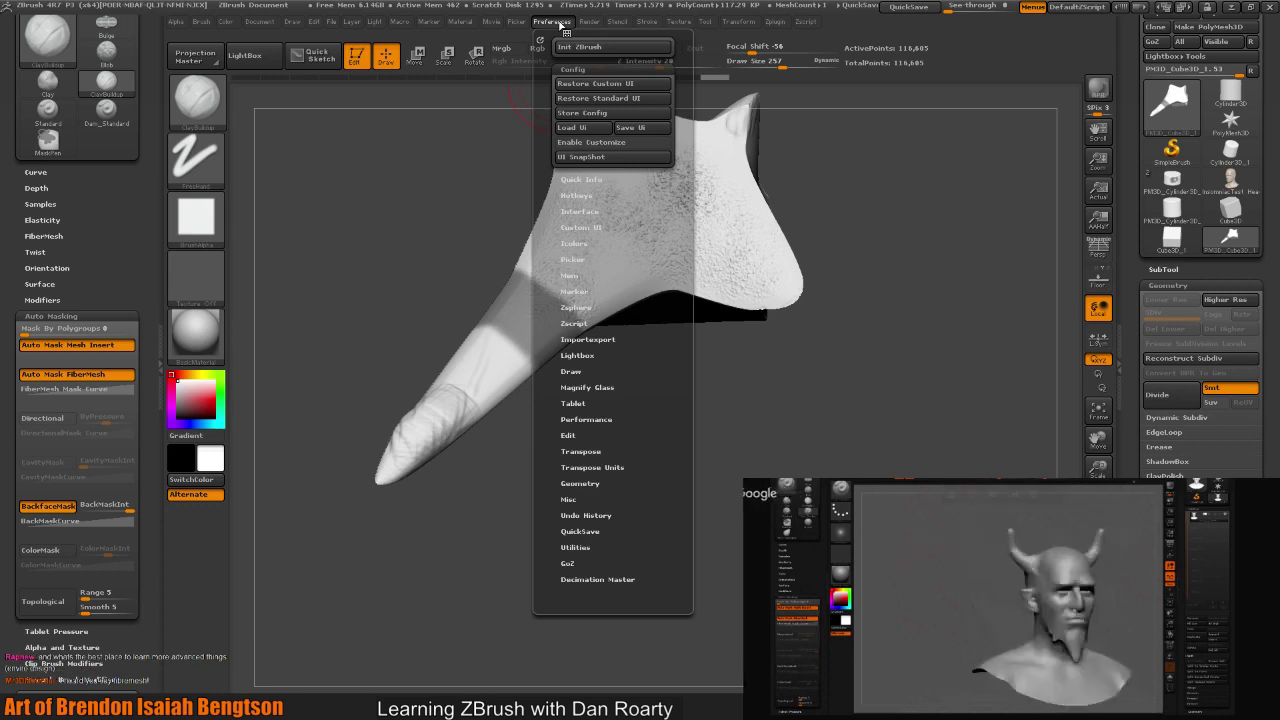
click(591, 144)
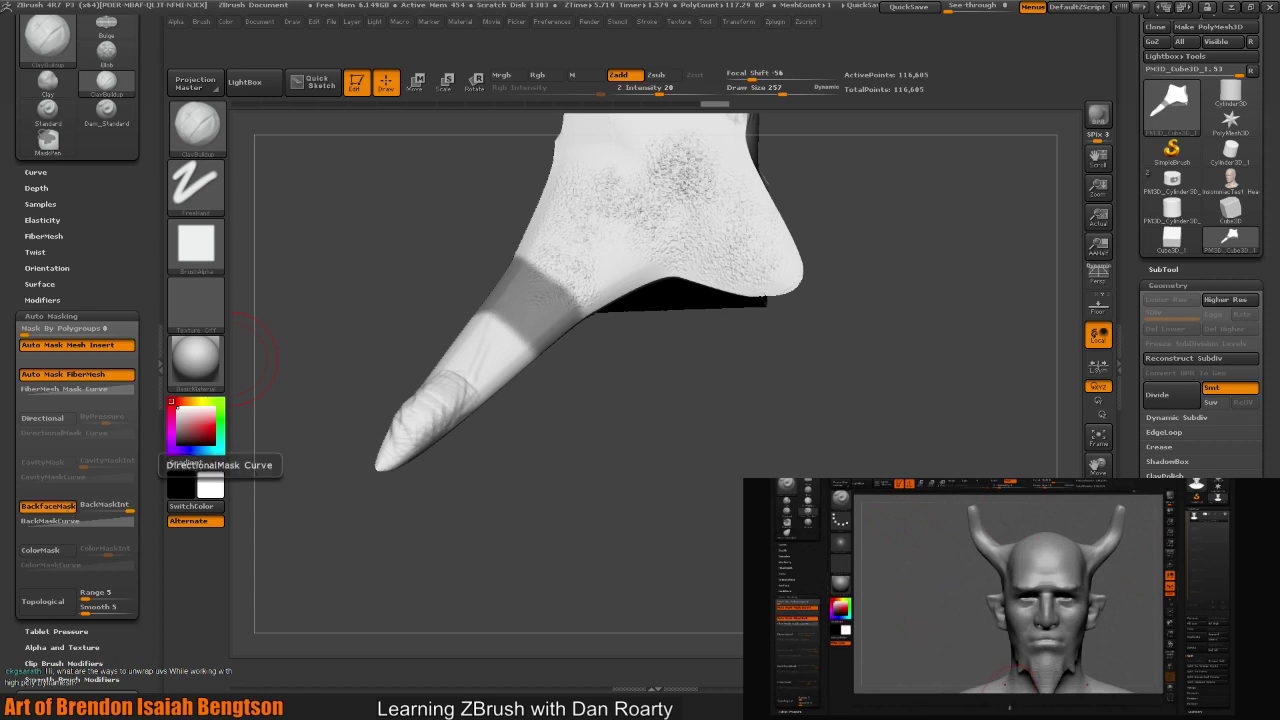
- Pin BackfaceMask and BackMaskInt from Auto Masking onto the top shelf
key(ctrl)
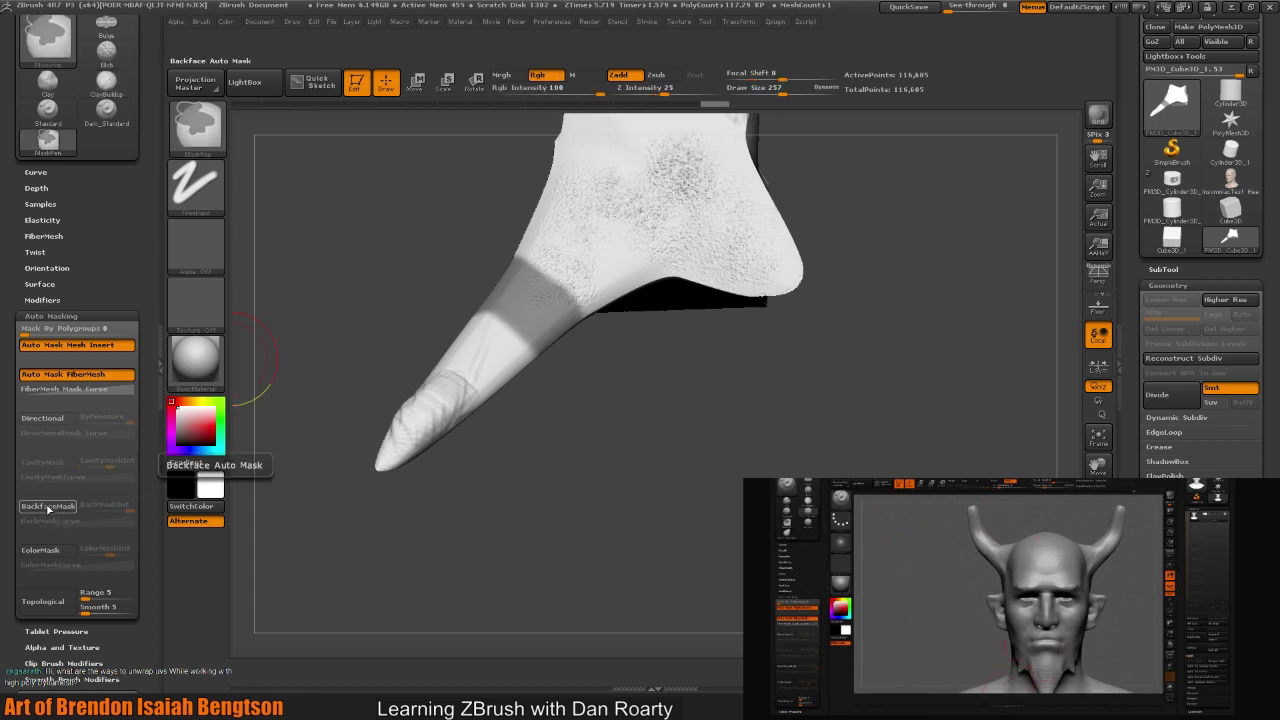
mouse_move(48, 509)
ctrl+alt+mouse_down()
mouse_move(600, 148)
mouse_move(914, 49)
mouse_move(975, 73)
mouse_move(963, 76)
ctrl+alt+mouse_up()
click(972, 75)
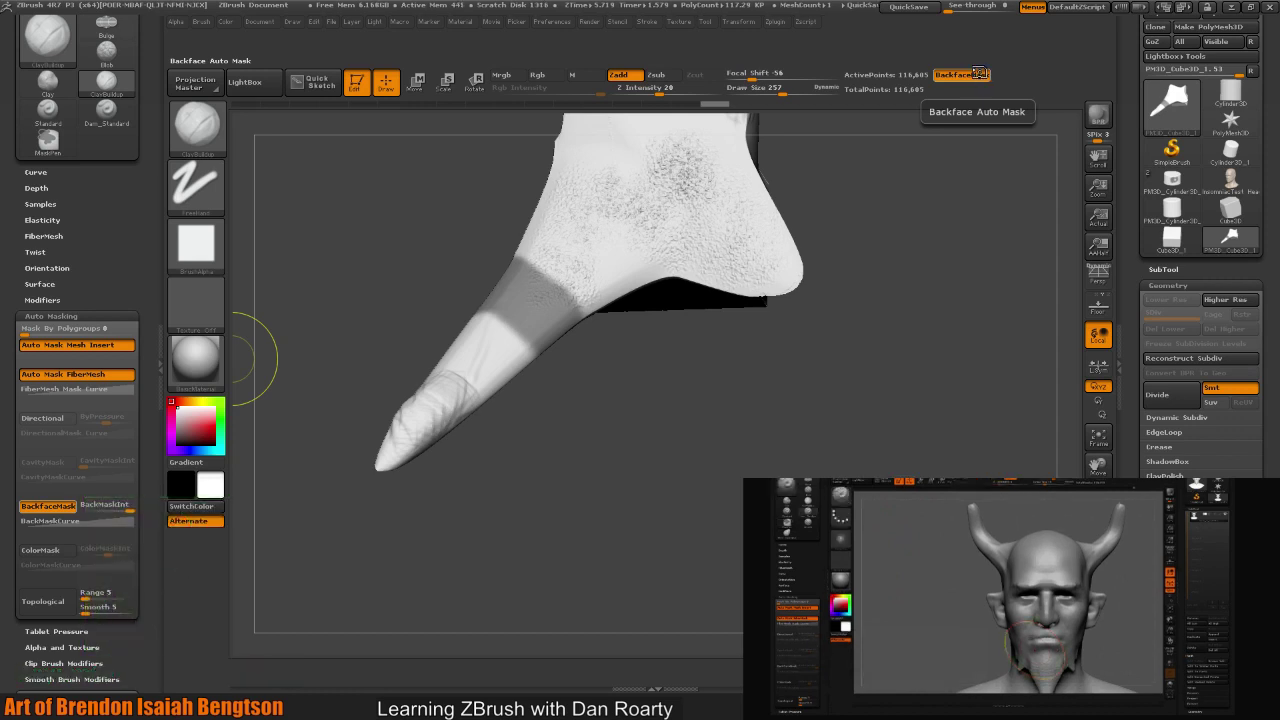
key(ctrl)
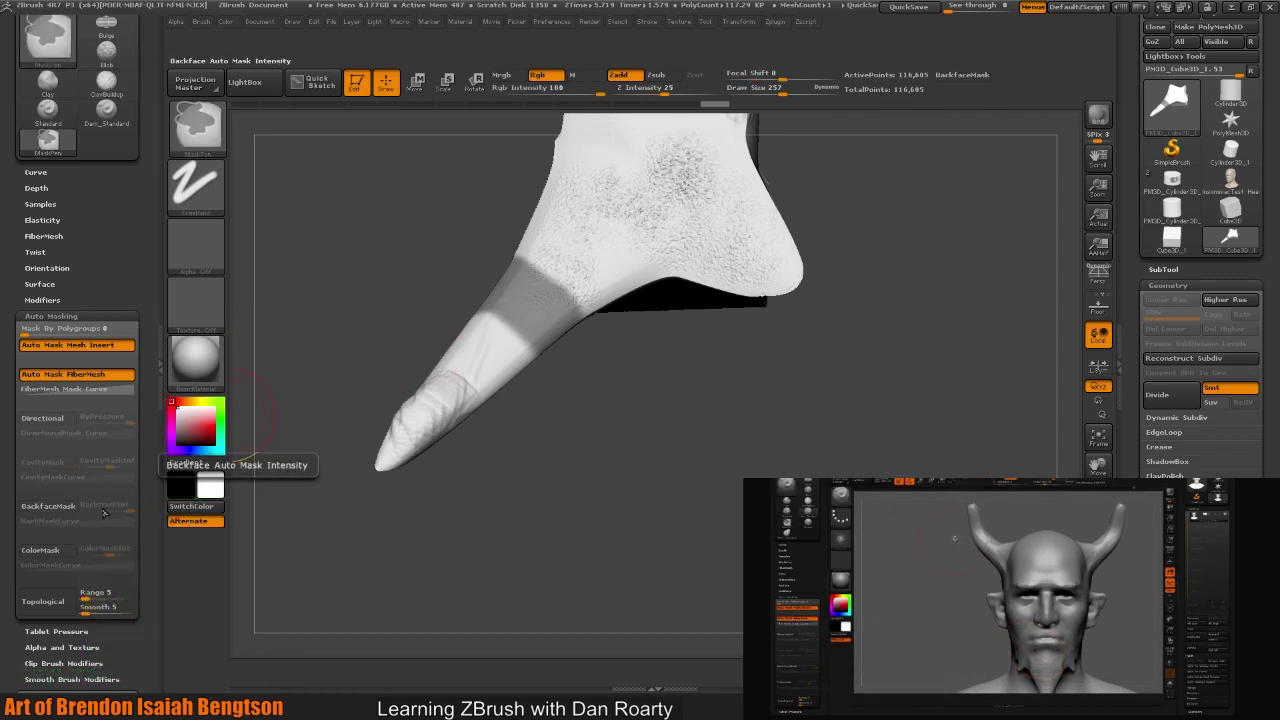
mouse_move(104, 512)
ctrl+alt+mouse_down()
mouse_move(975, 150)
mouse_move(958, 88)
ctrl+alt+mouse_up()
click(962, 74)
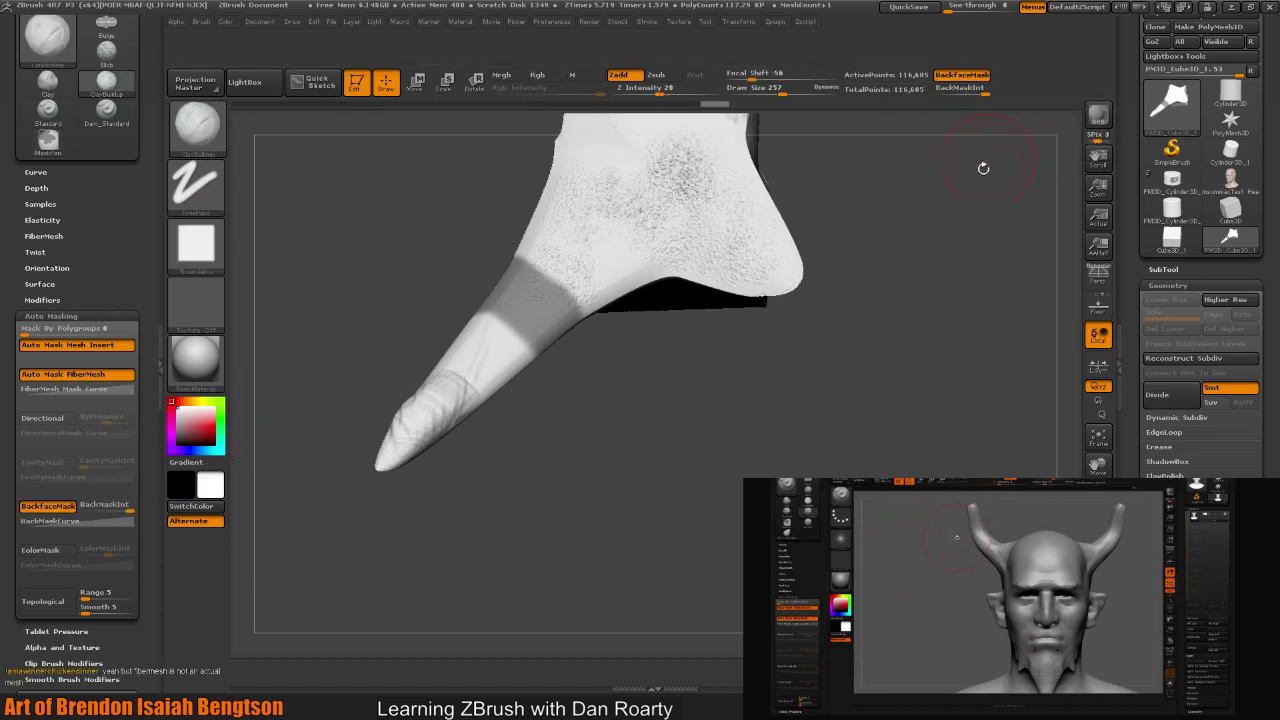
drag(902, 351, 836, 319)
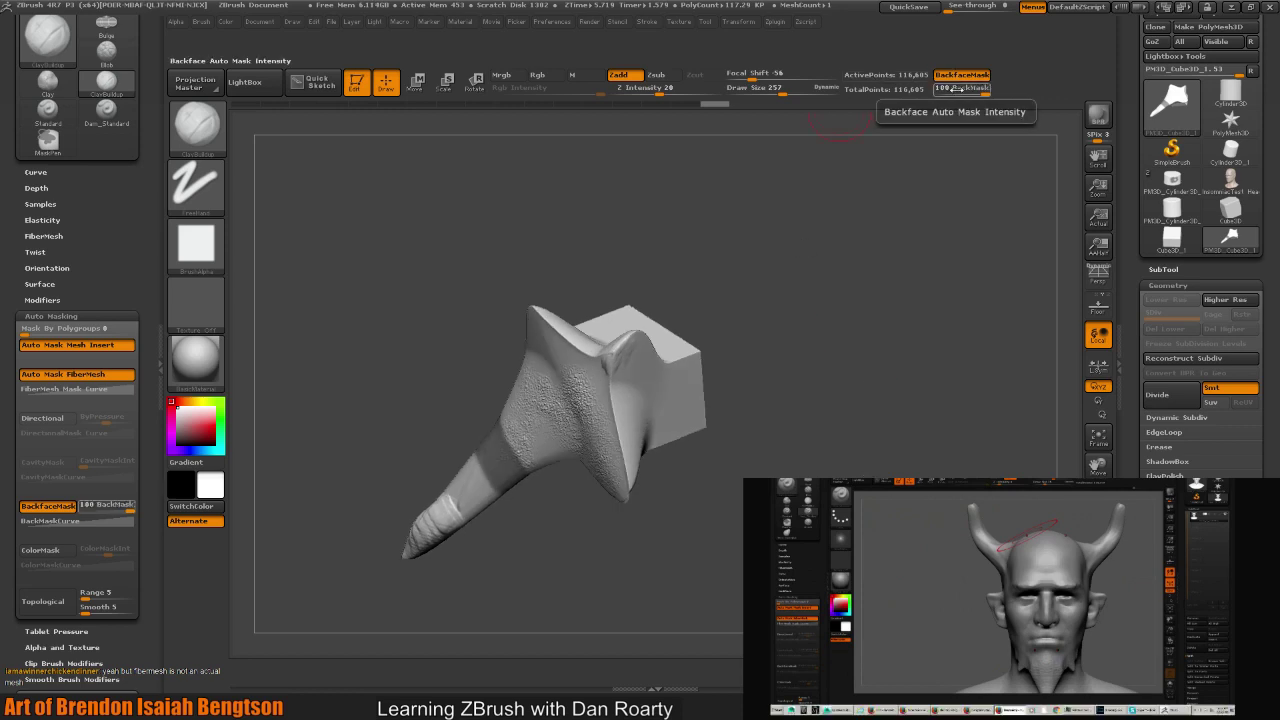
click(976, 76)
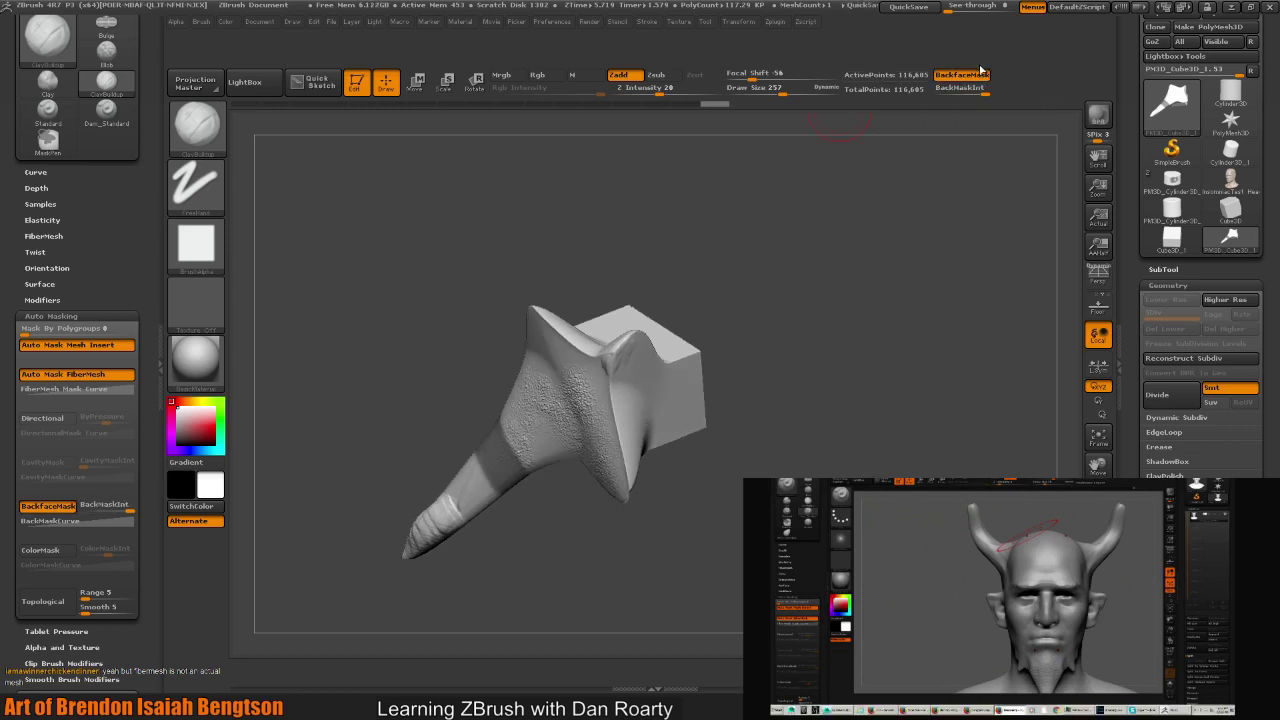
click(980, 76)
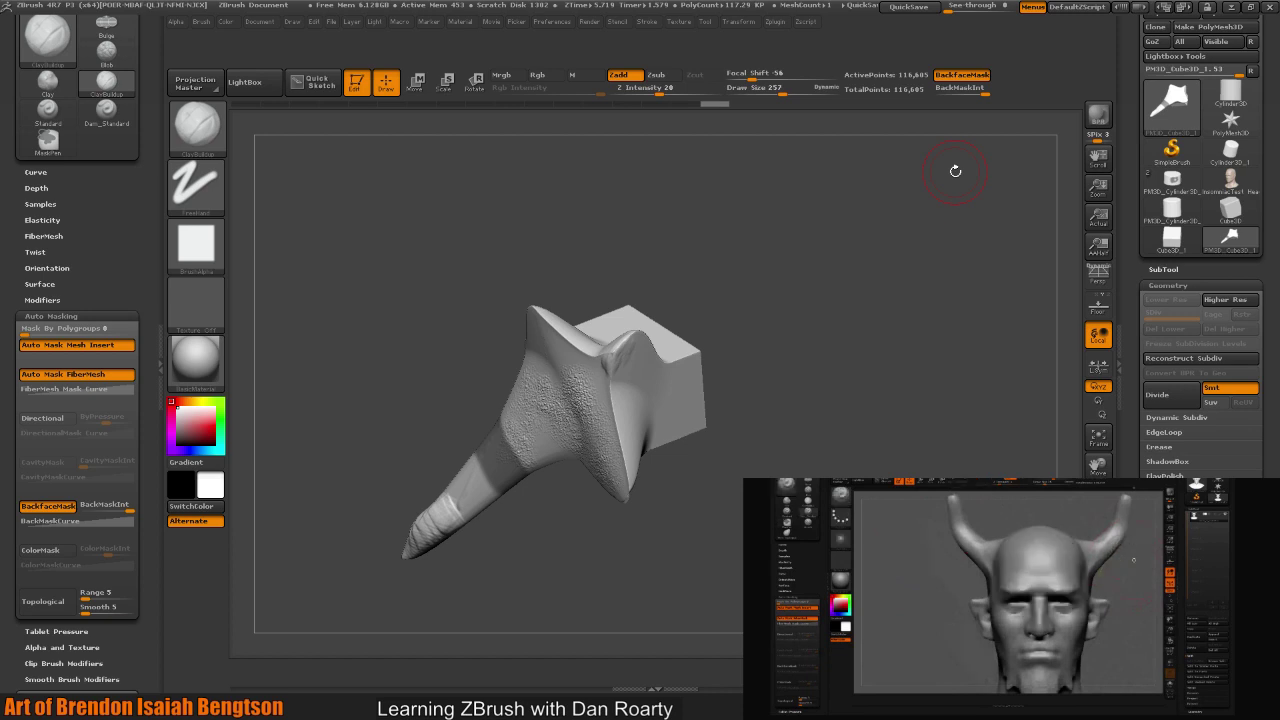
key(ctrl)
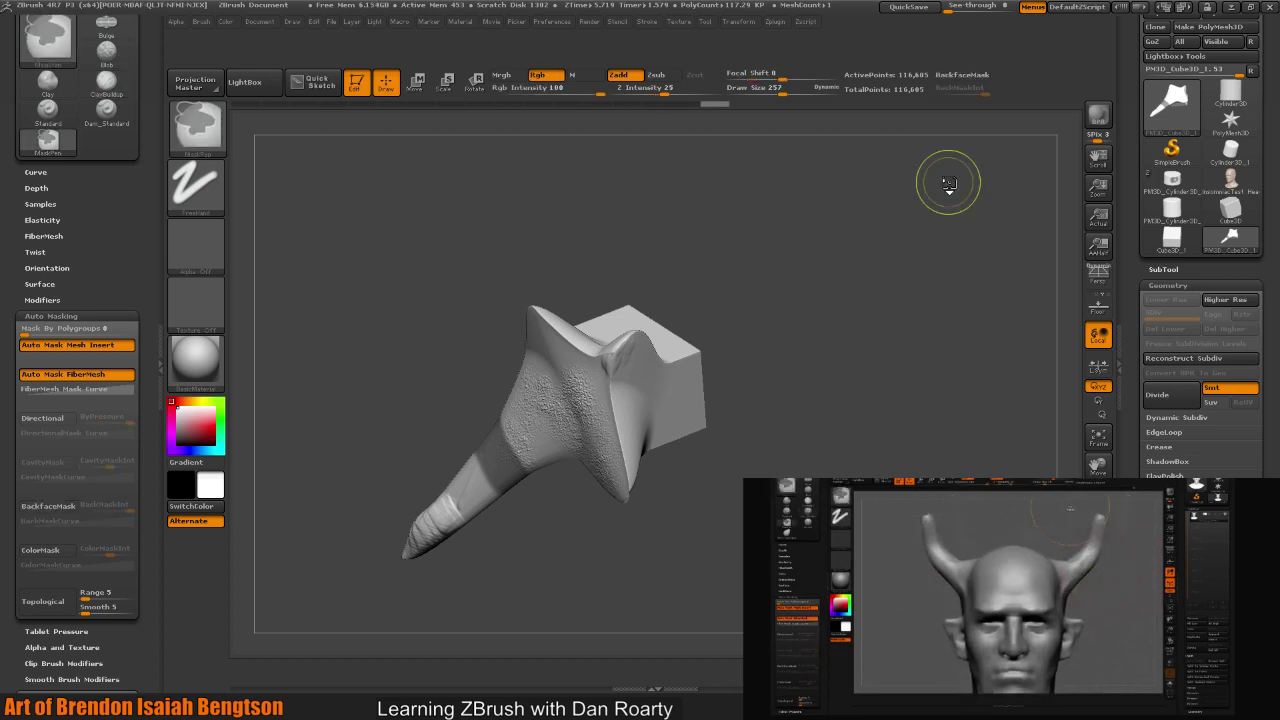
click(960, 77)
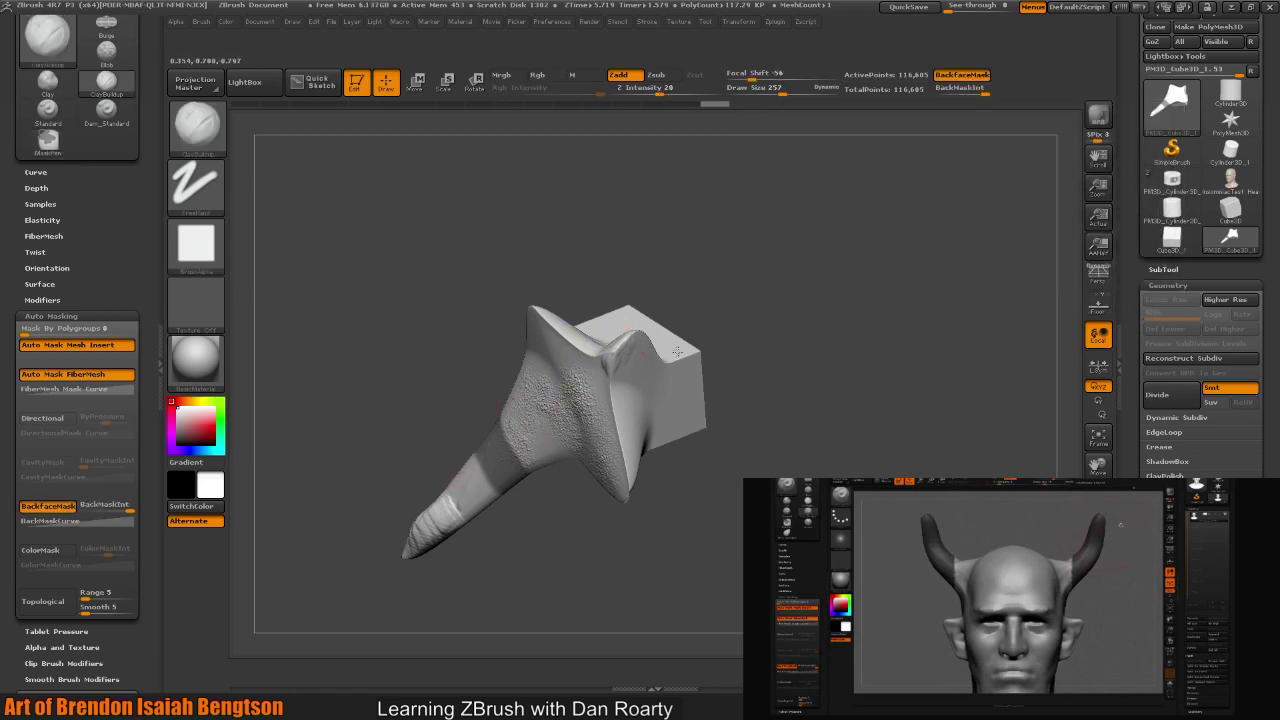
mouse_move(793, 301)
mouse_down()
mouse_move(850, 308)
mouse_move(890, 290)
mouse_move(620, 484)
mouse_move(625, 444)
mouse_move(815, 462)
mouse_up()
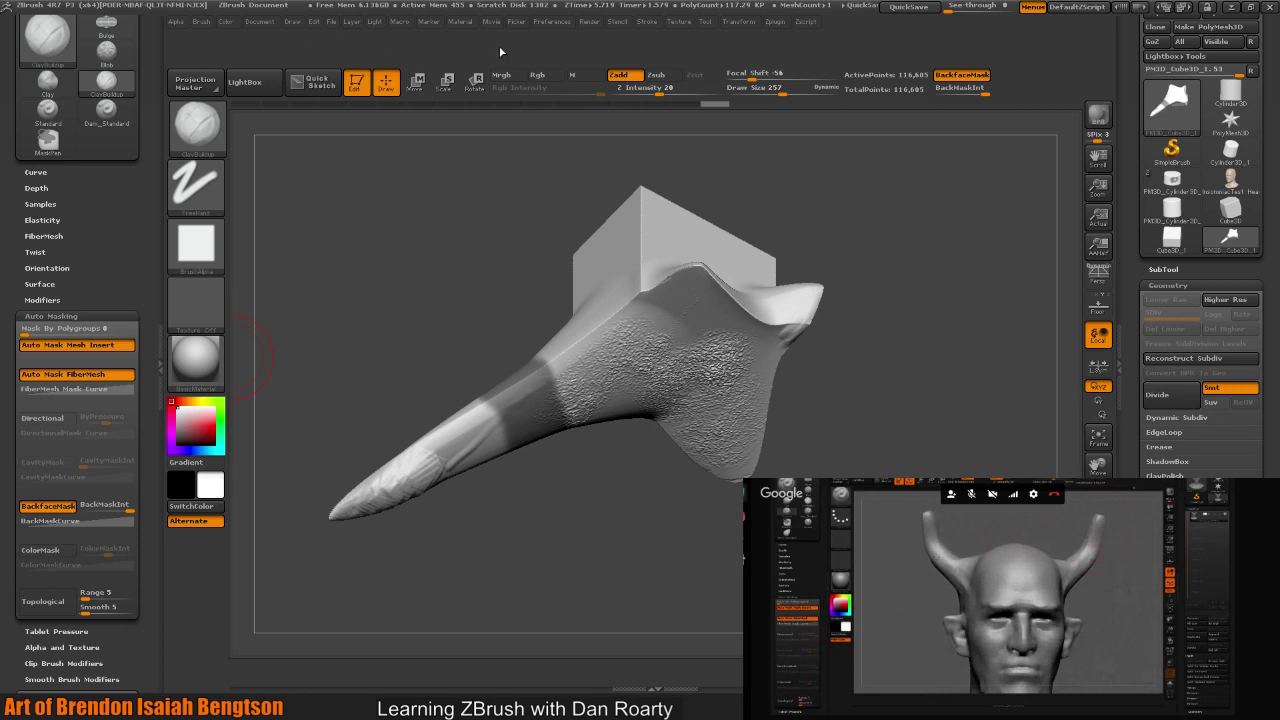
- Switch off Enable Customize in Preferences > Config and orbit the horn sideways
click(551, 21)
click(579, 143)
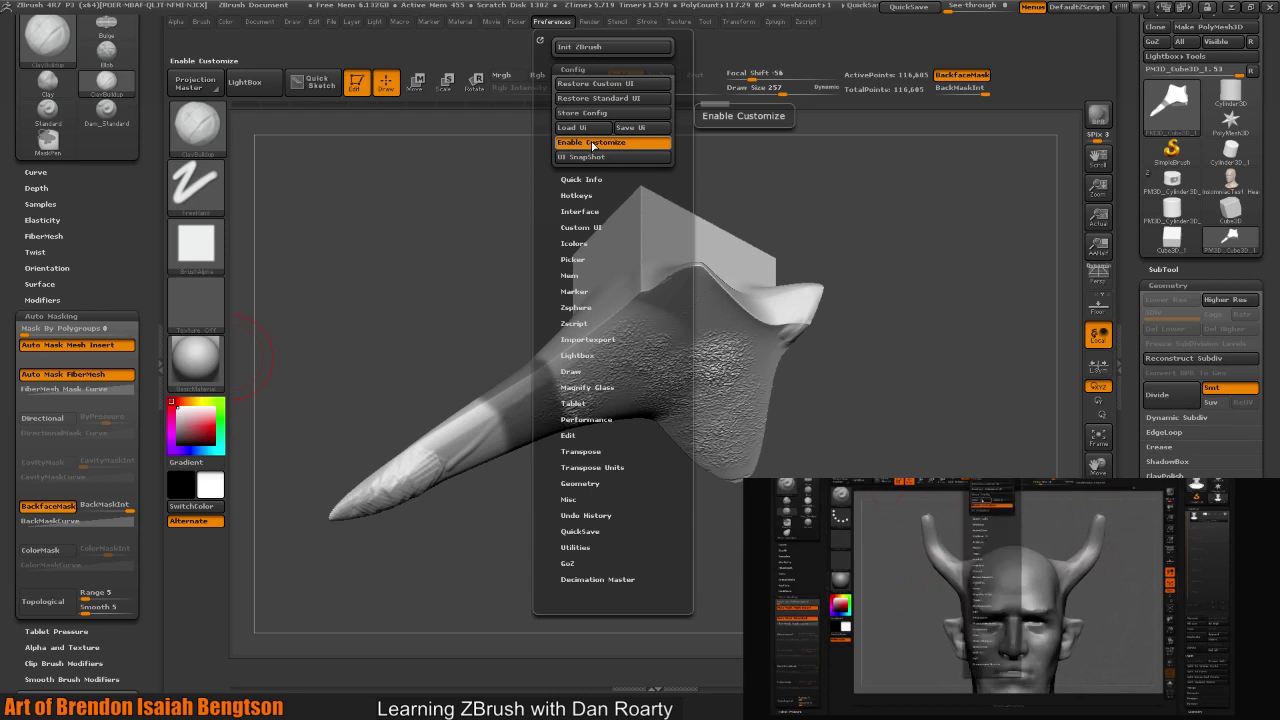
click(592, 145)
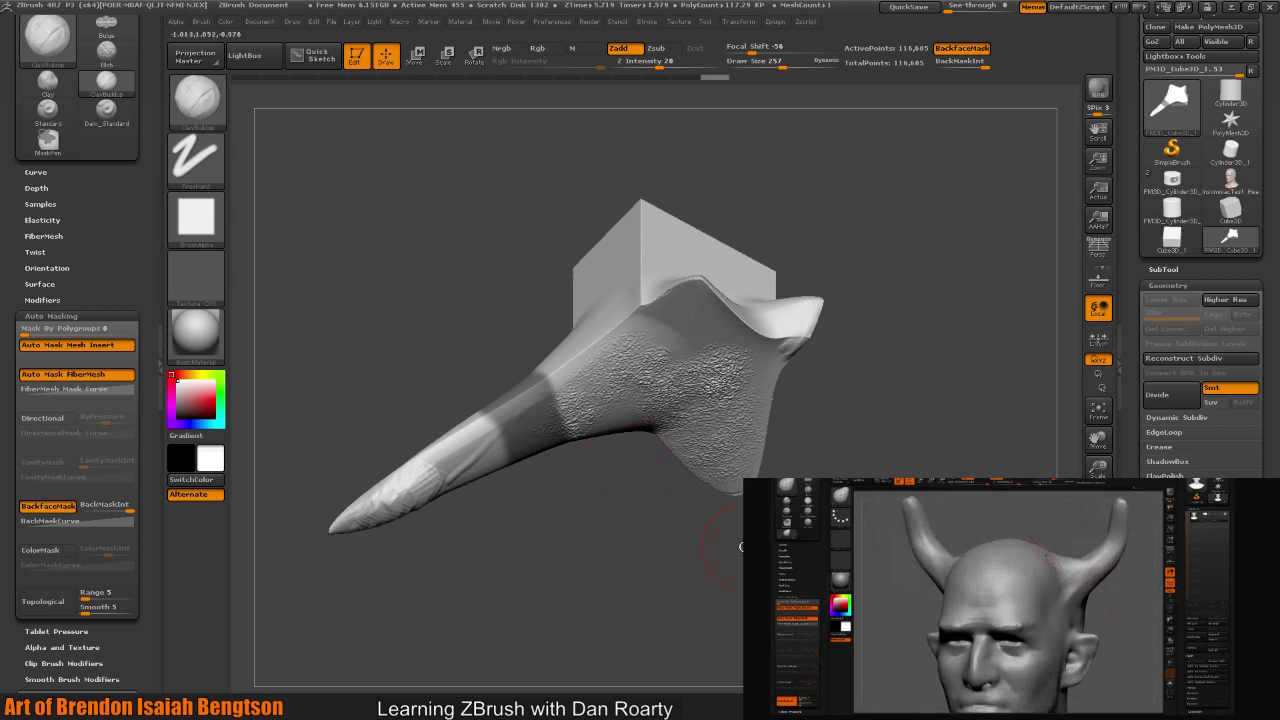
mouse_move(640, 454)
mouse_down()
mouse_move(700, 500)
mouse_move(722, 540)
mouse_move(706, 581)
mouse_move(728, 540)
mouse_move(715, 521)
mouse_move(650, 530)
mouse_move(651, 331)
mouse_move(656, 349)
mouse_move(591, 440)
mouse_move(621, 403)
mouse_move(600, 469)
mouse_up()
- Undo three steps, then Transpose-scale the unmasked band outward into a ring
key(ctrl+z)
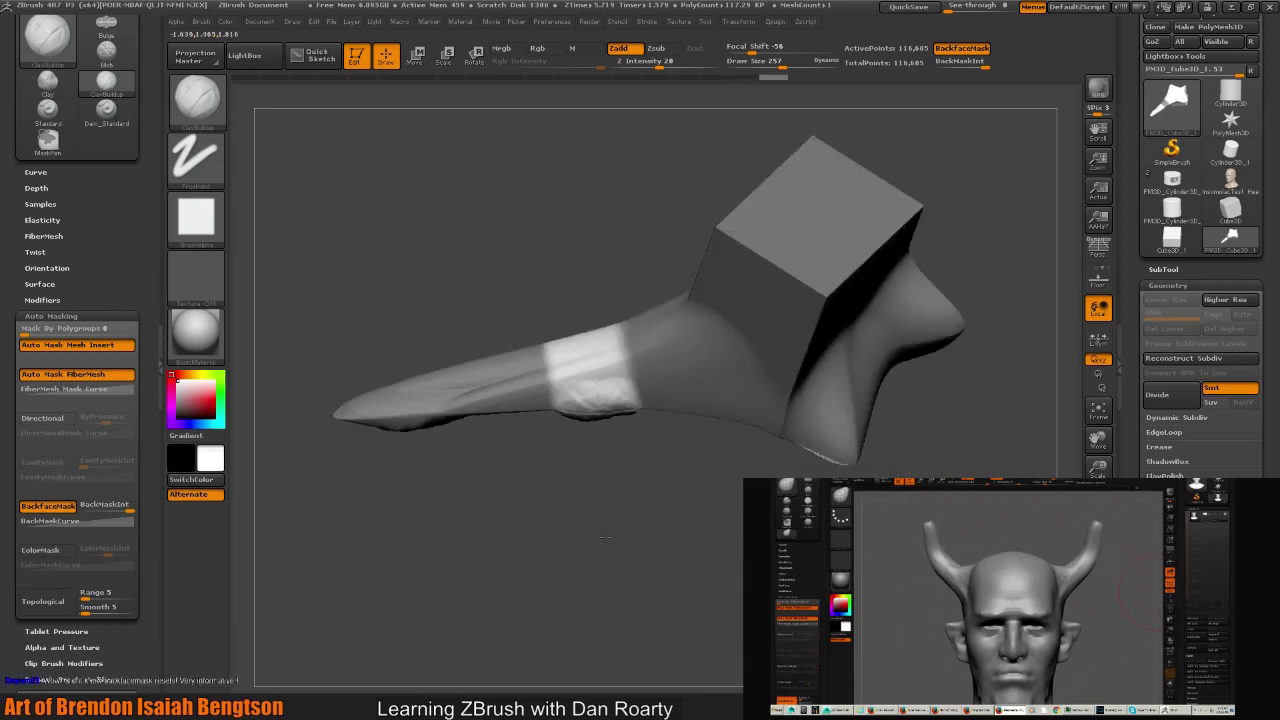
key(ctrl+z)
key(ctrl+z)
key(ctrl+z)
key(ctrl+z)
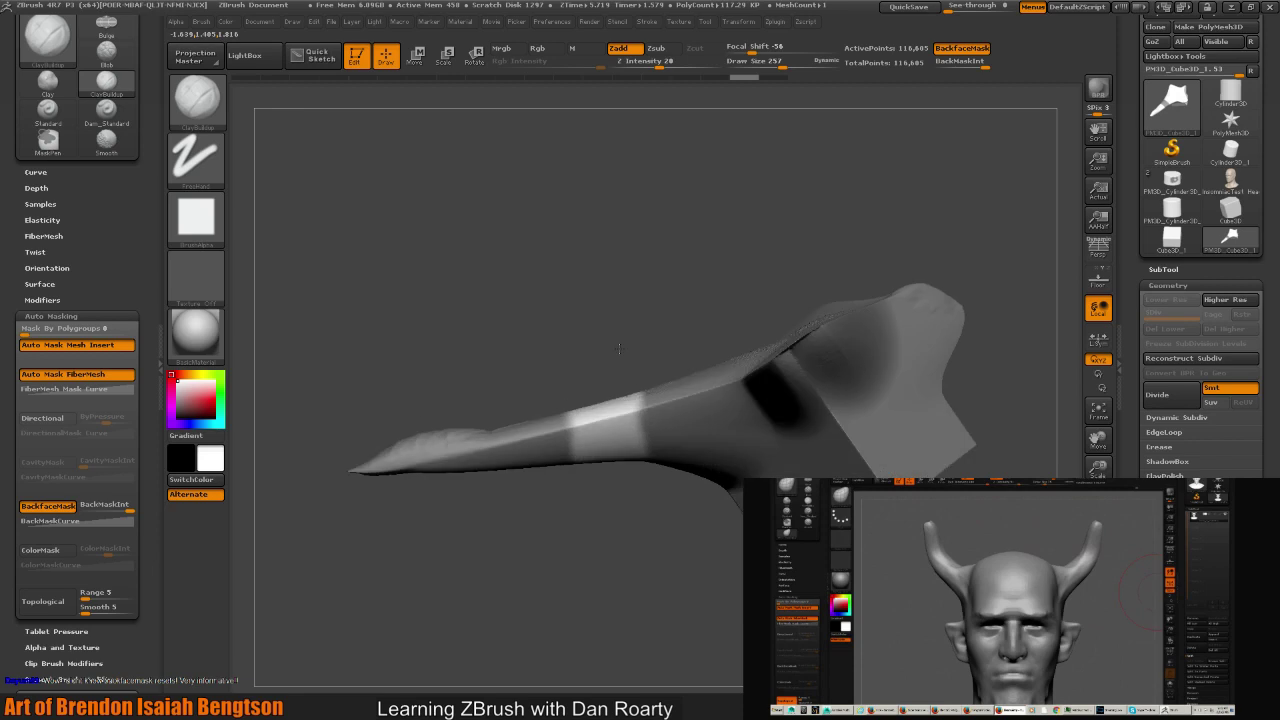
key(ctrl+z)
key(ctrl+z)
key(e)
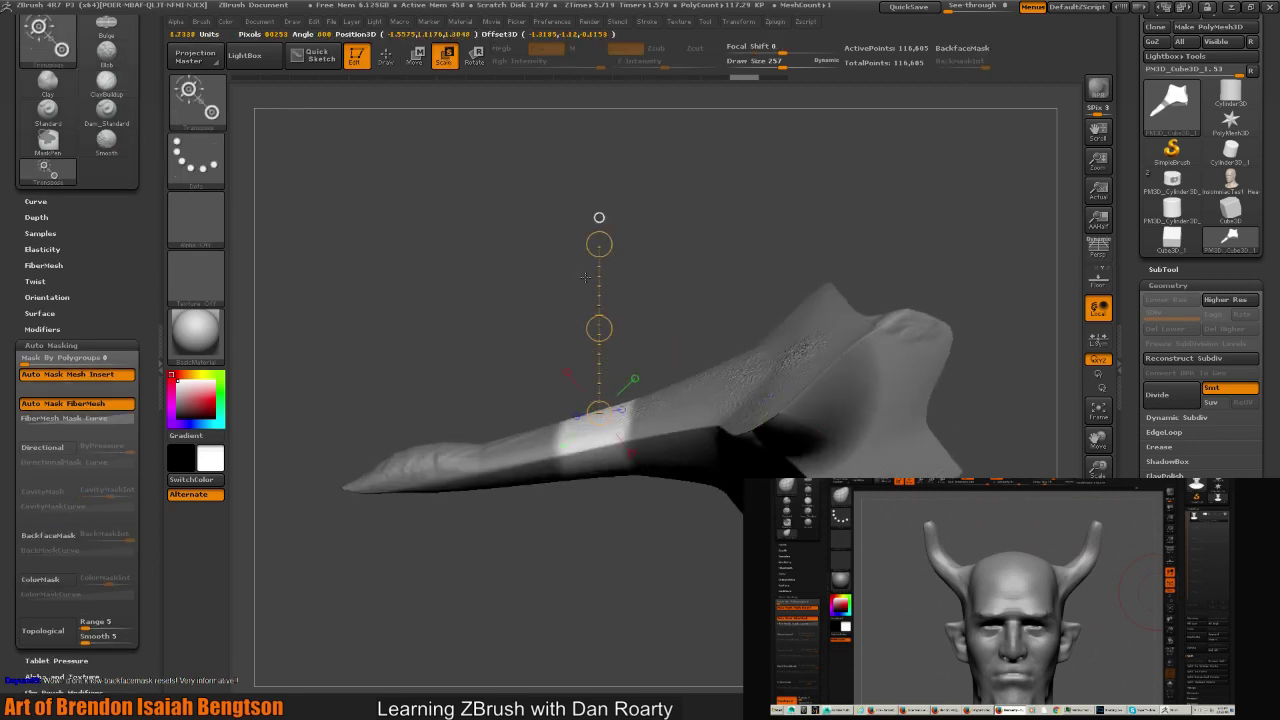
drag(598, 328, 600, 298)
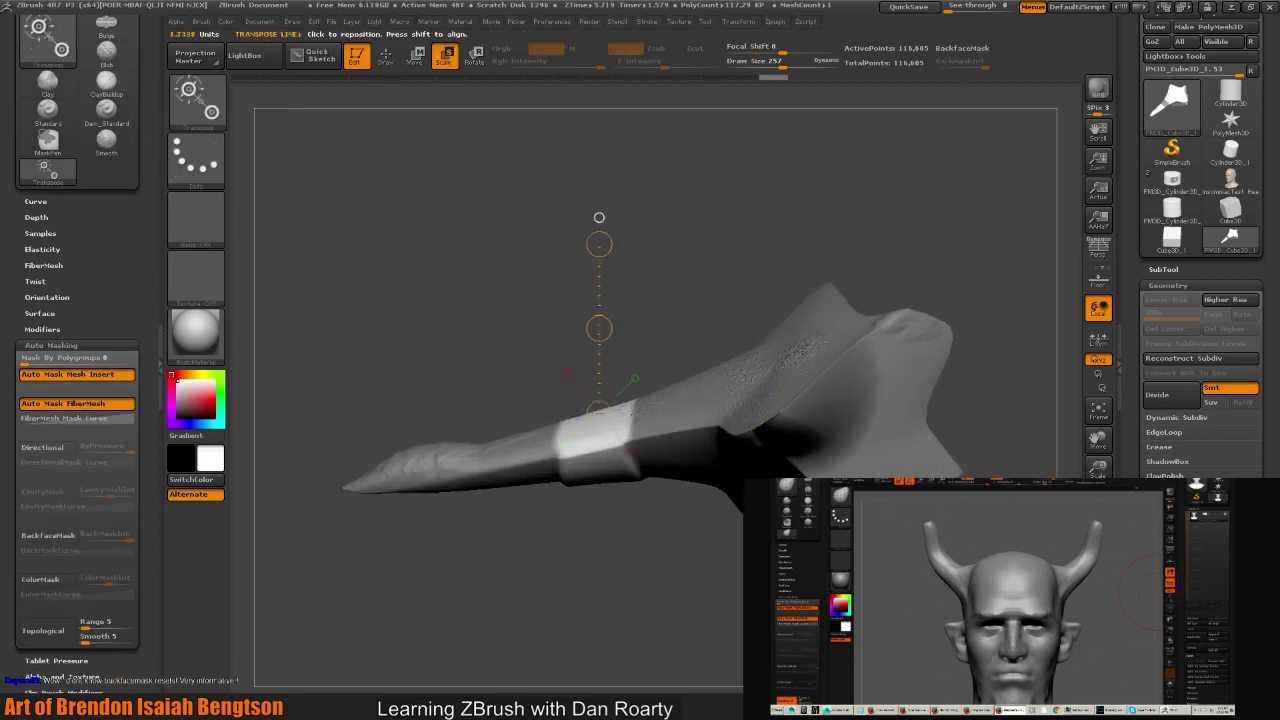
- Switch Transpose to Move mode and lay a move line upward from the band
key(w)
click(597, 325)
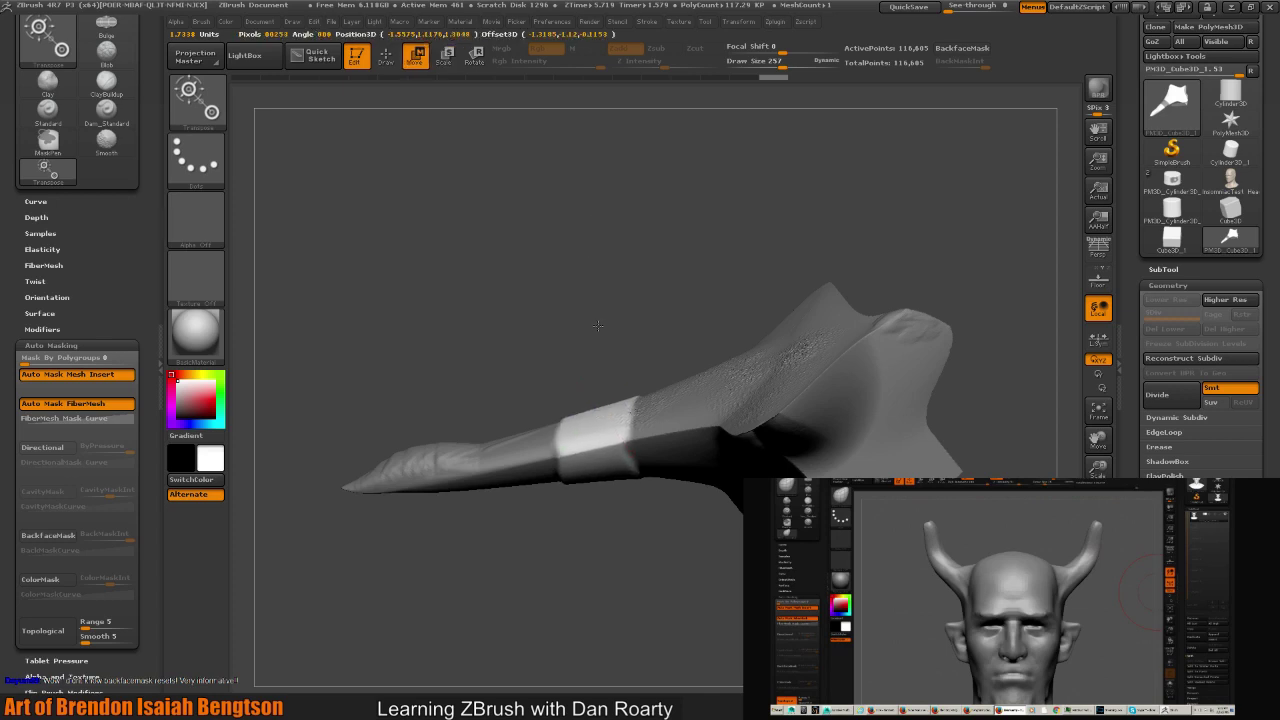
mouse_move(596, 400)
mouse_down()
mouse_move(594, 214)
mouse_move(706, 347)
mouse_move(669, 355)
mouse_up()
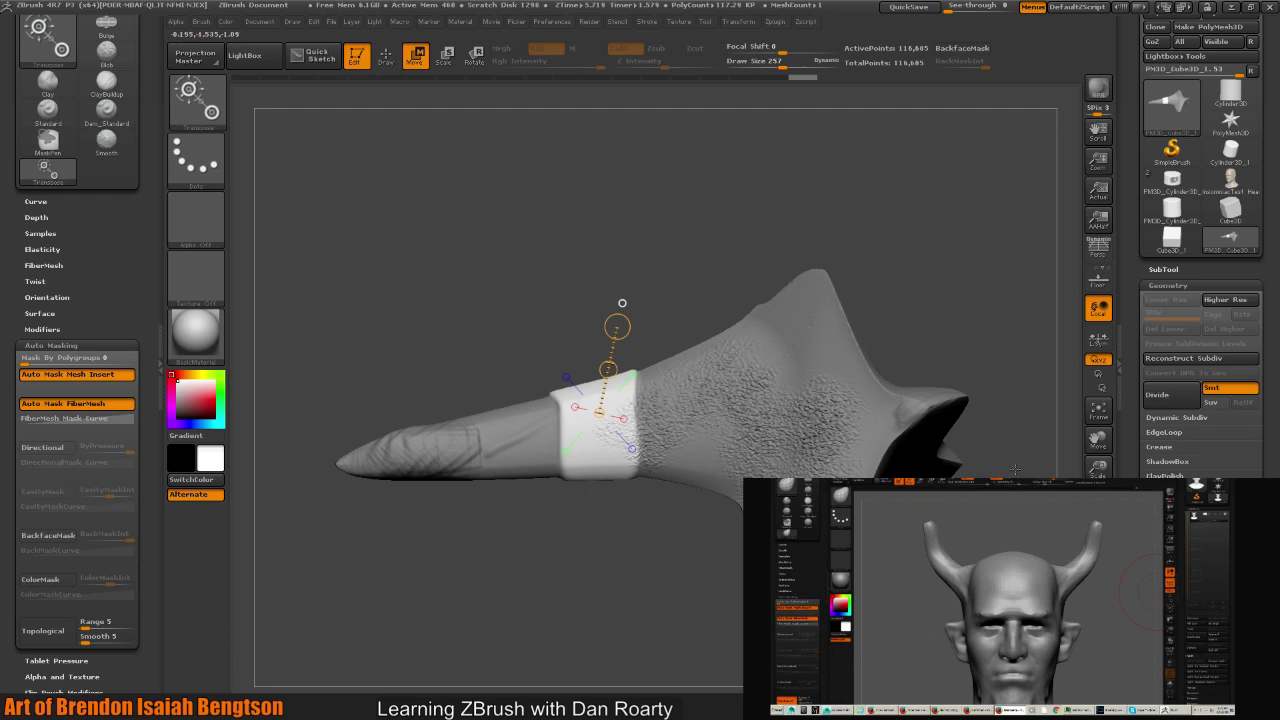
- Draw a new transpose line over the band and move it further outward
mouse_move(1015, 469)
mouse_down()
mouse_move(1000, 364)
mouse_move(1008, 446)
mouse_move(968, 340)
mouse_up()
key(q)
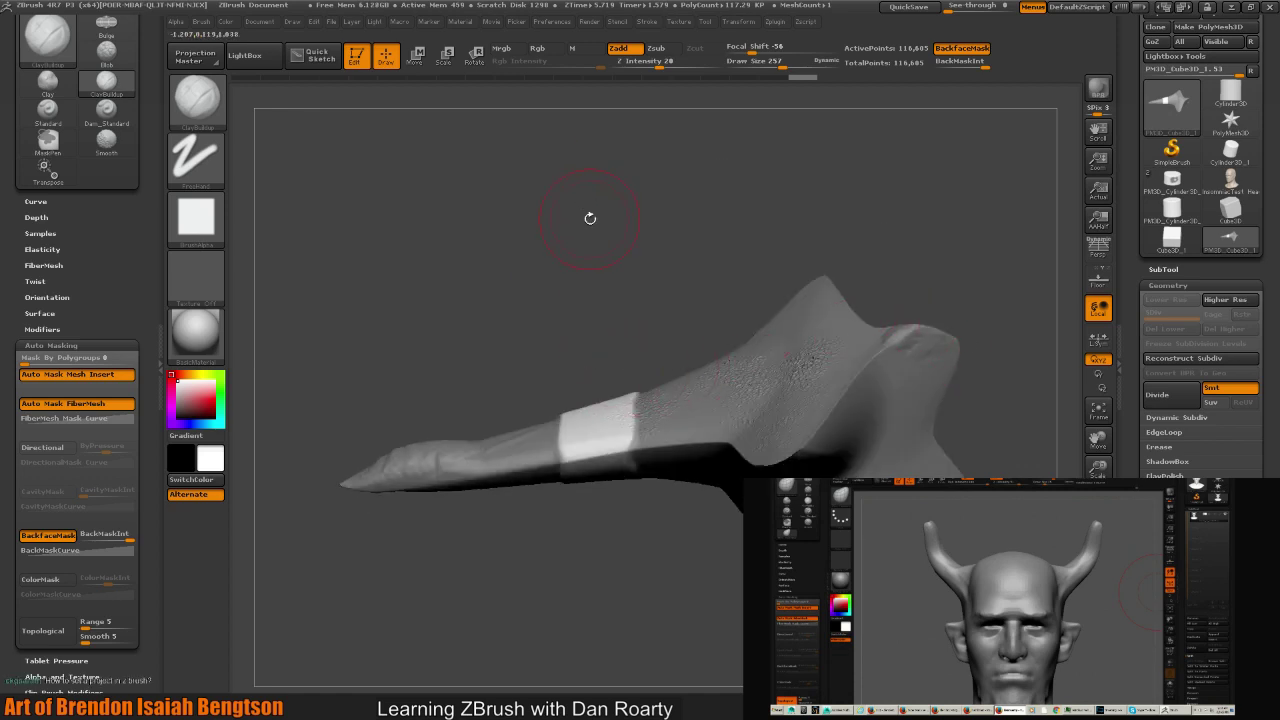
key(e)
drag(600, 470, 600, 217)
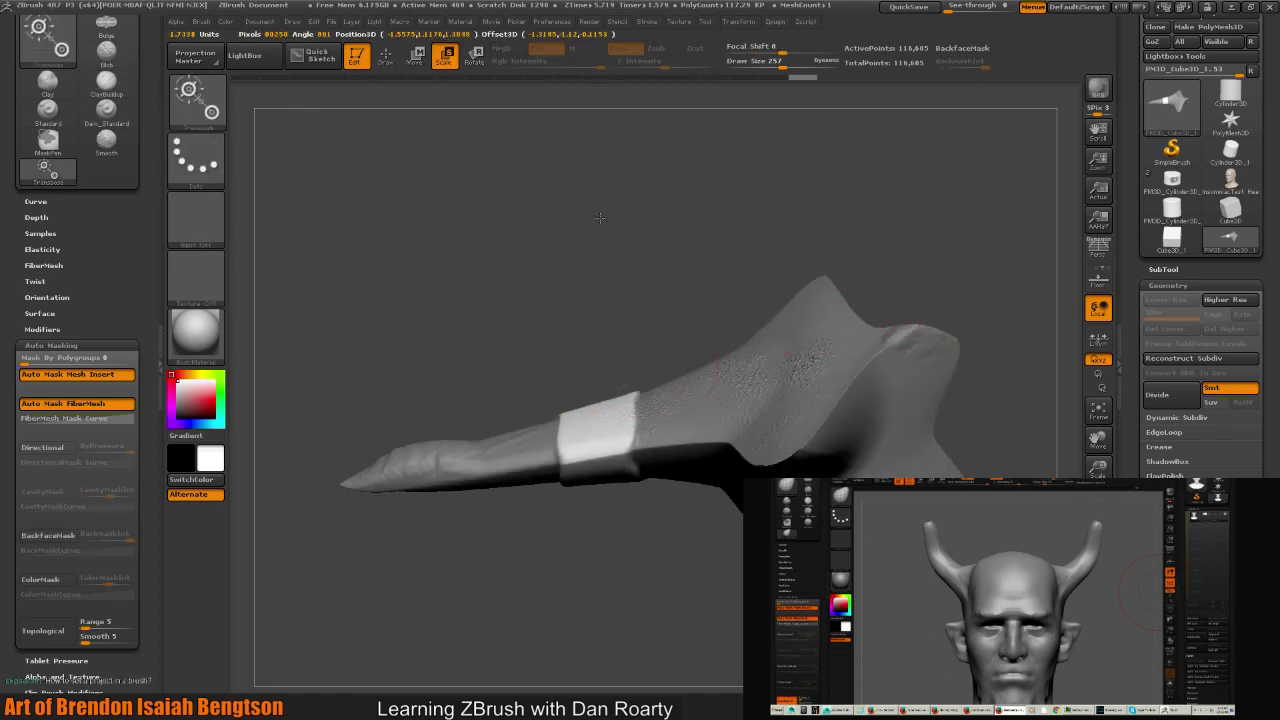
key(w)
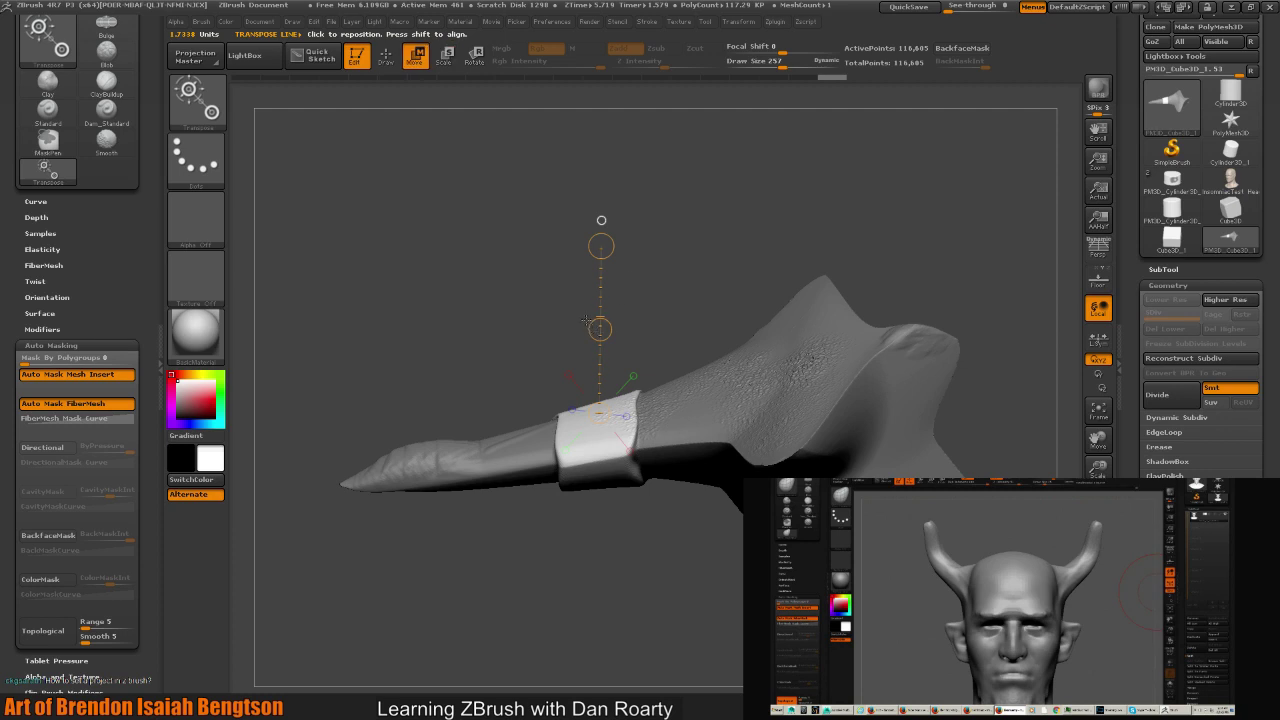
drag(599, 328, 602, 331)
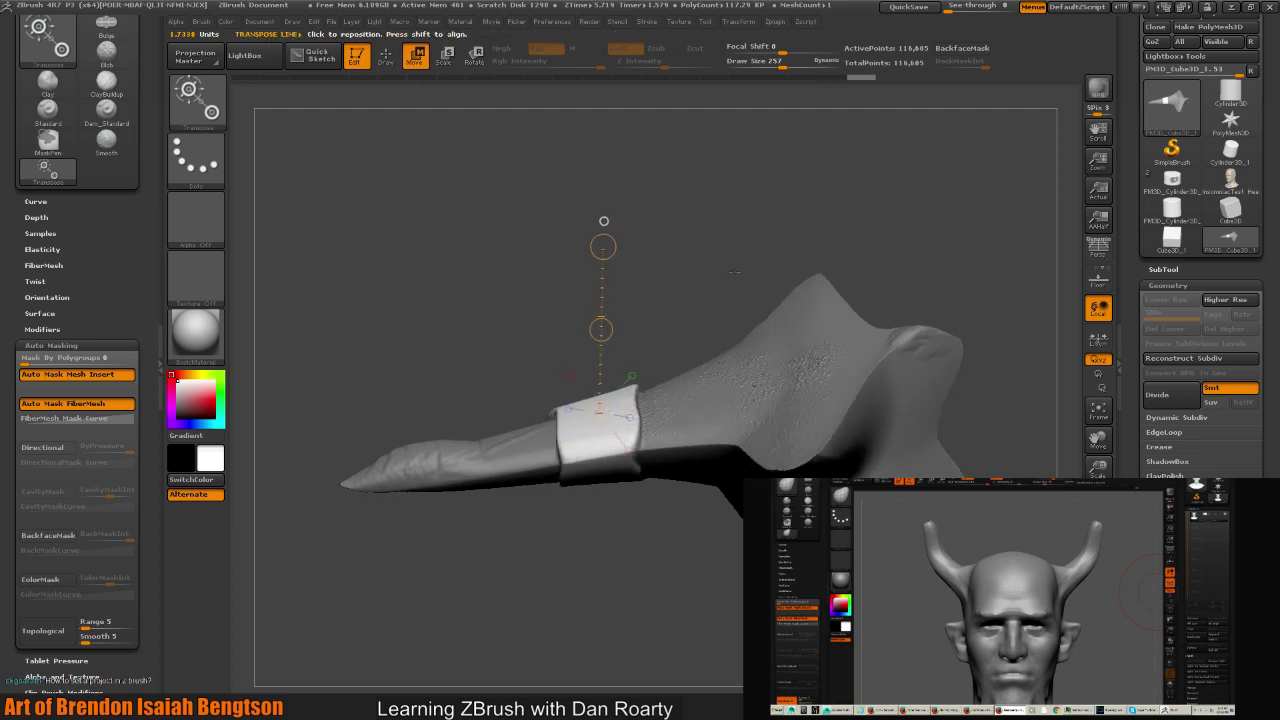
- Return to Draw mode and orbit to inspect the raised collar ring
mouse_move(735, 272)
mouse_down()
mouse_move(690, 320)
mouse_move(594, 234)
mouse_up()
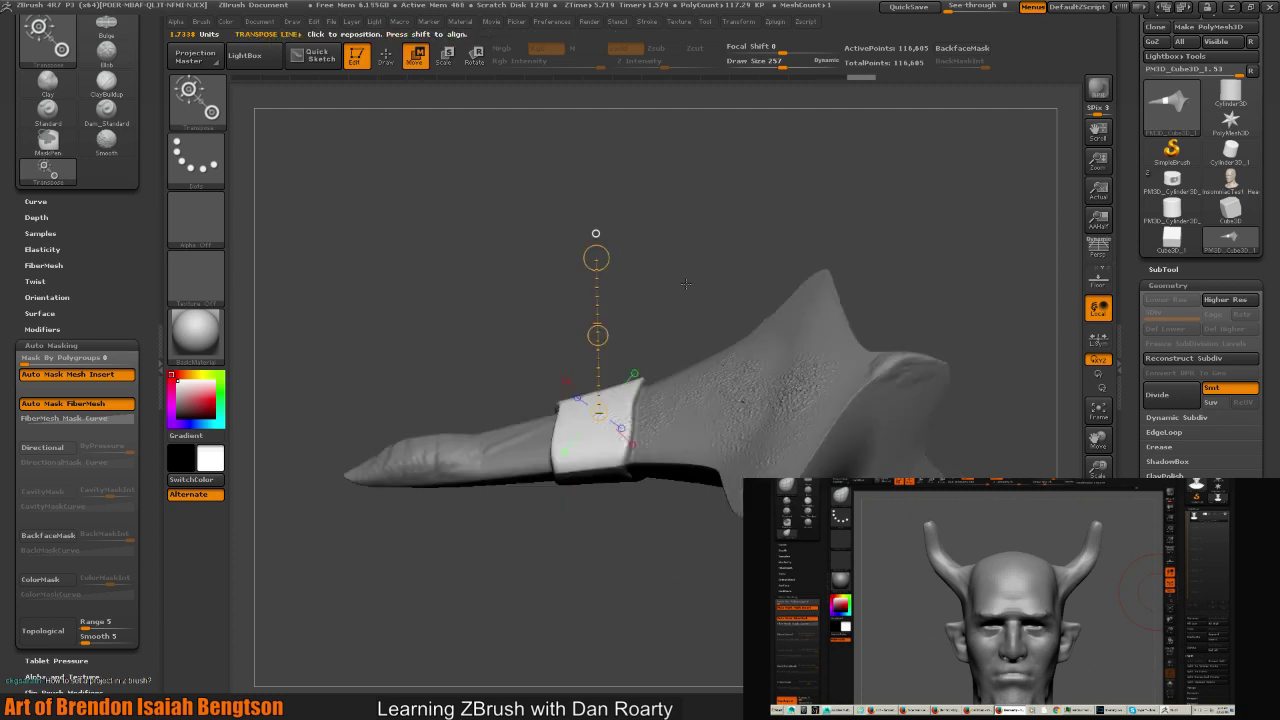
key(q)
mouse_move(691, 286)
mouse_down()
mouse_move(691, 263)
mouse_move(722, 370)
mouse_up()
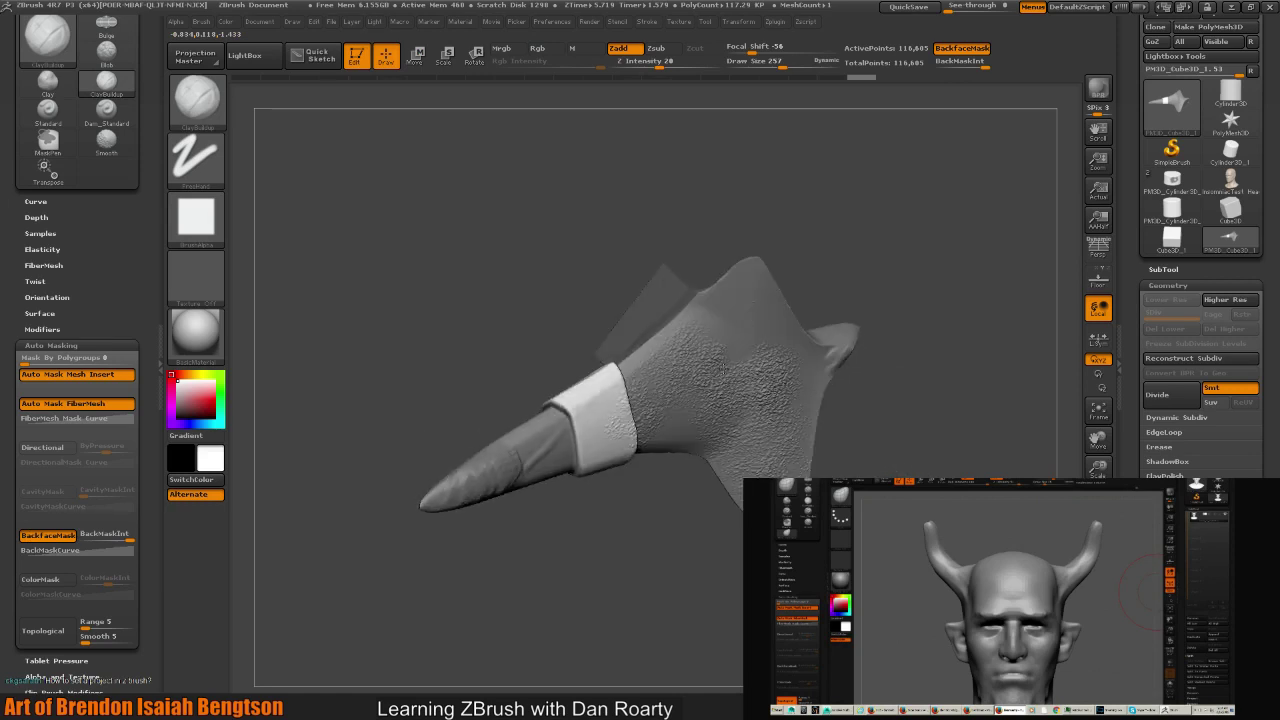
drag(722, 370, 644, 333)
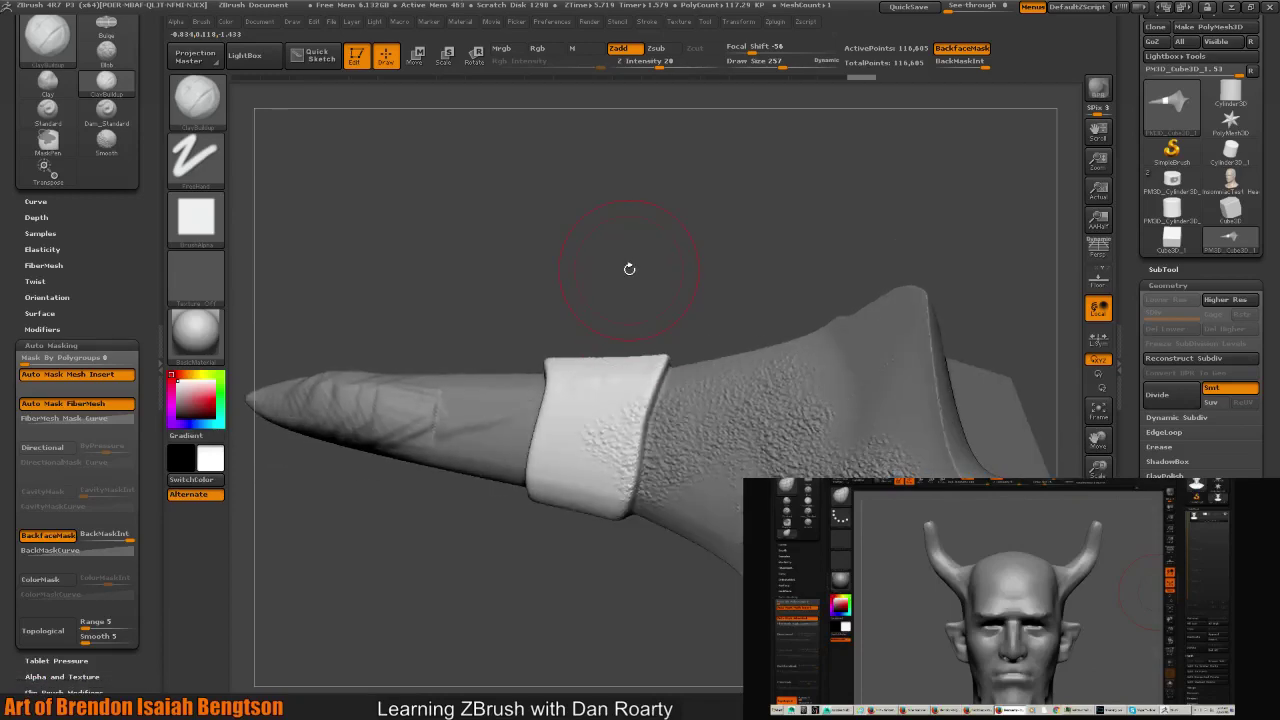
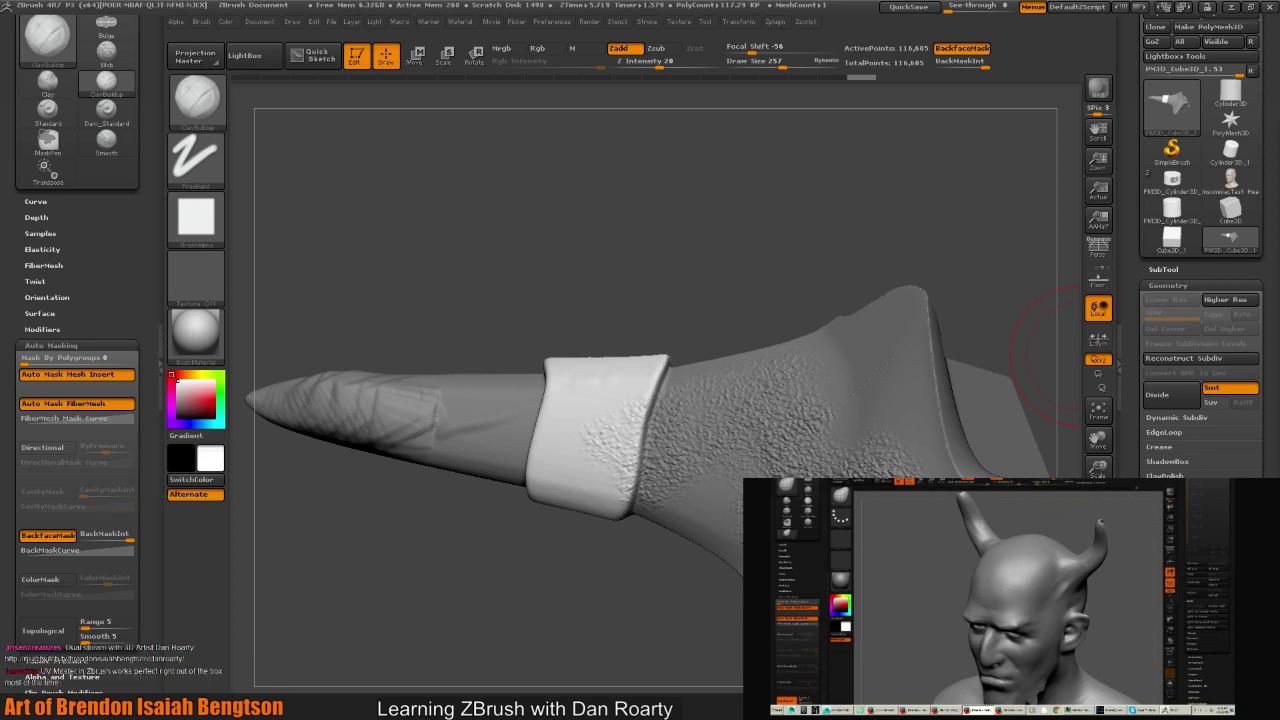
- Restore the saved custom UI layout from Preferences > Config around the horn sculpt
click(568, 22)
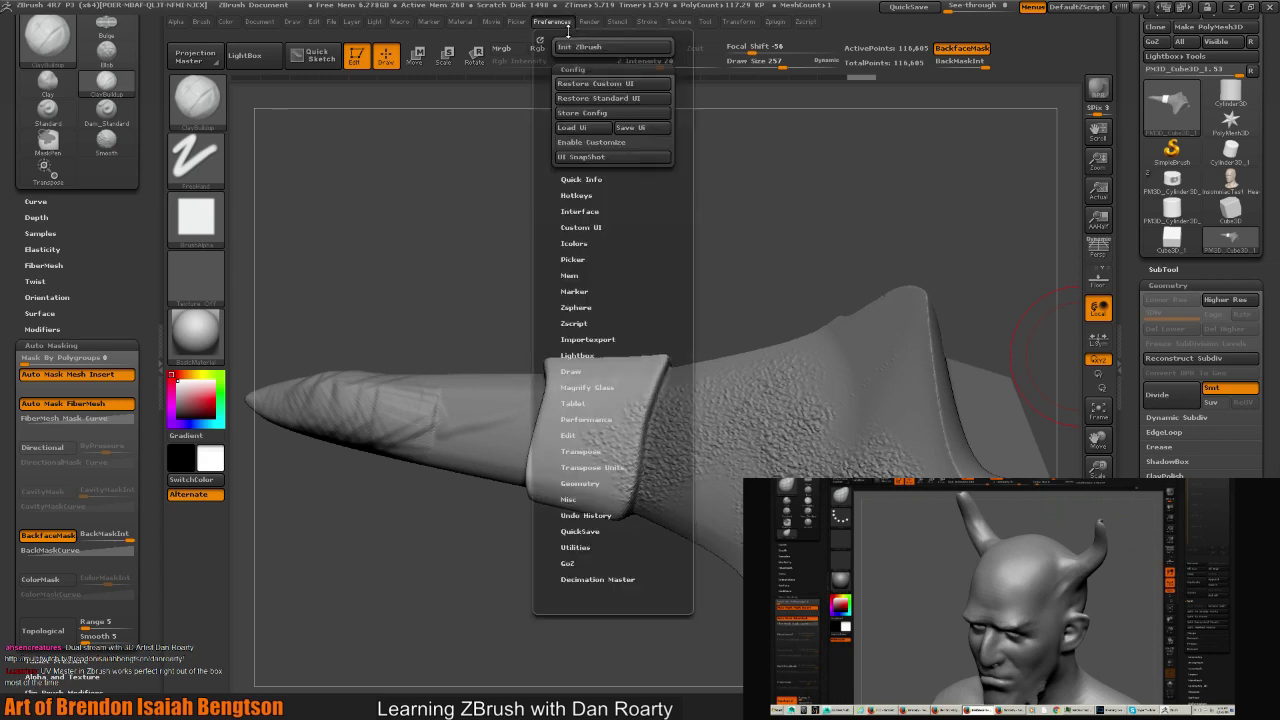
click(585, 84)
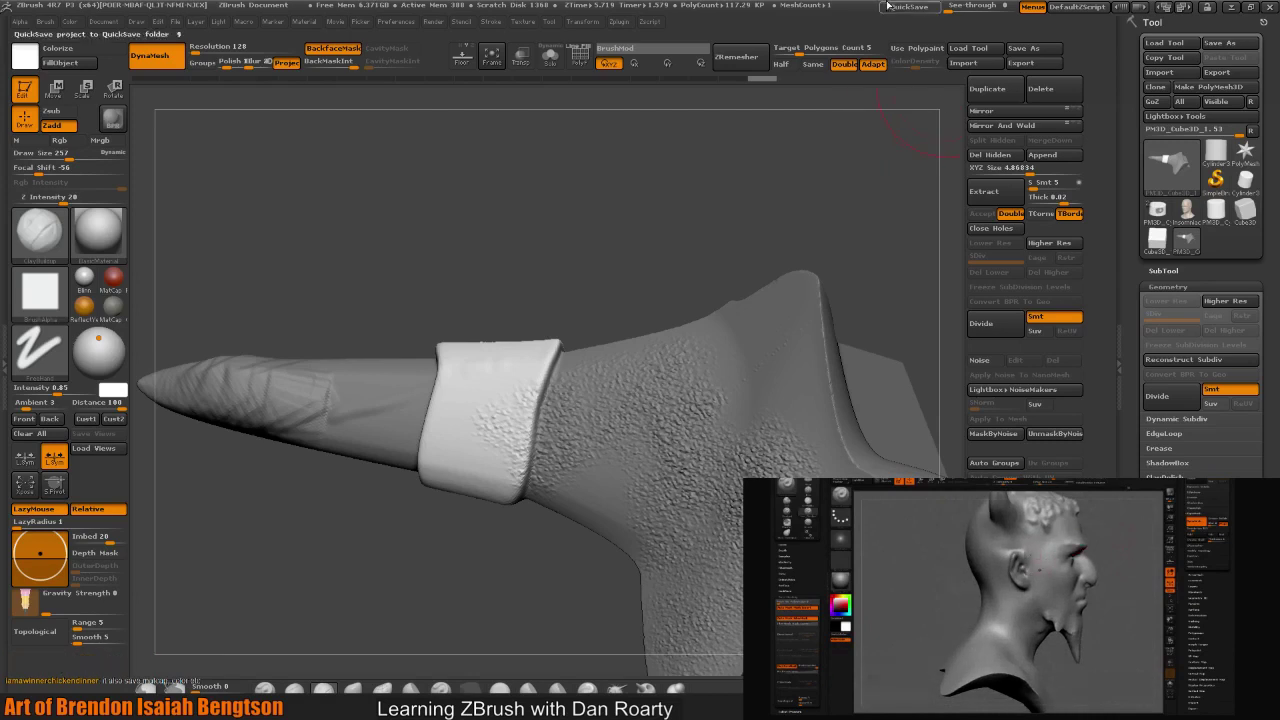
- Expand the UV Master sub-palette from the Zplugin menu to show its unwrapping options
click(619, 21)
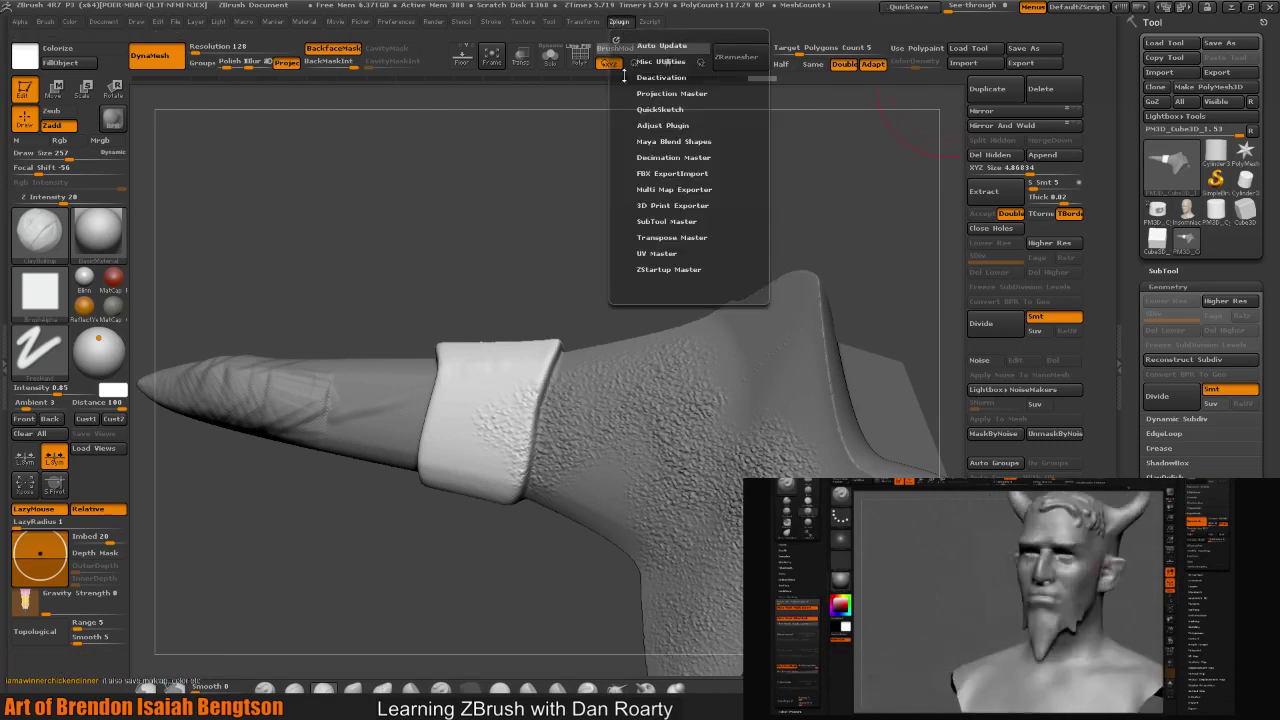
click(660, 253)
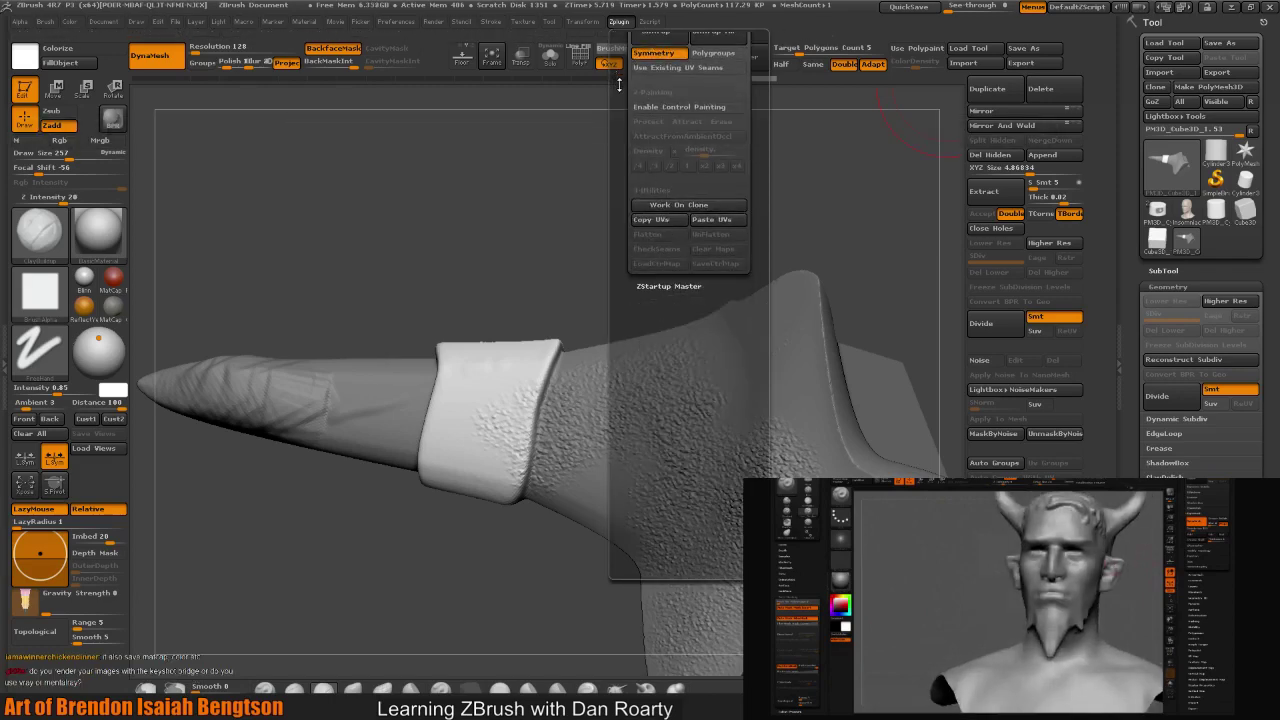
drag(650, 47, 660, 131)
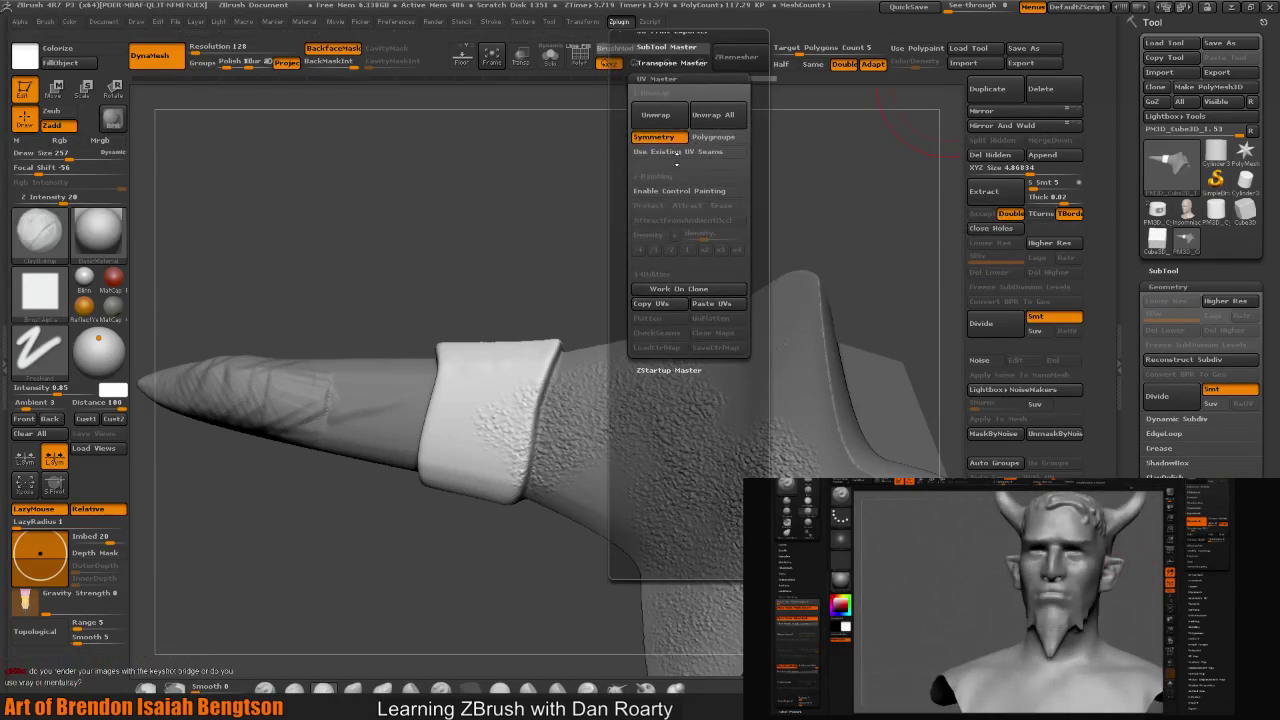